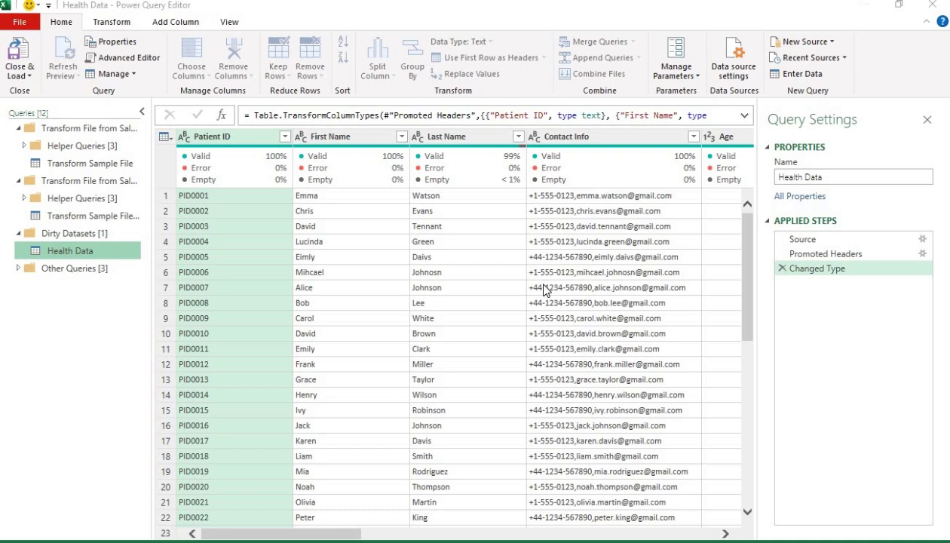
Step: Load the complete list of Patient ID filter values and look through it for blanks or irregular IDs
left_click(286, 137)
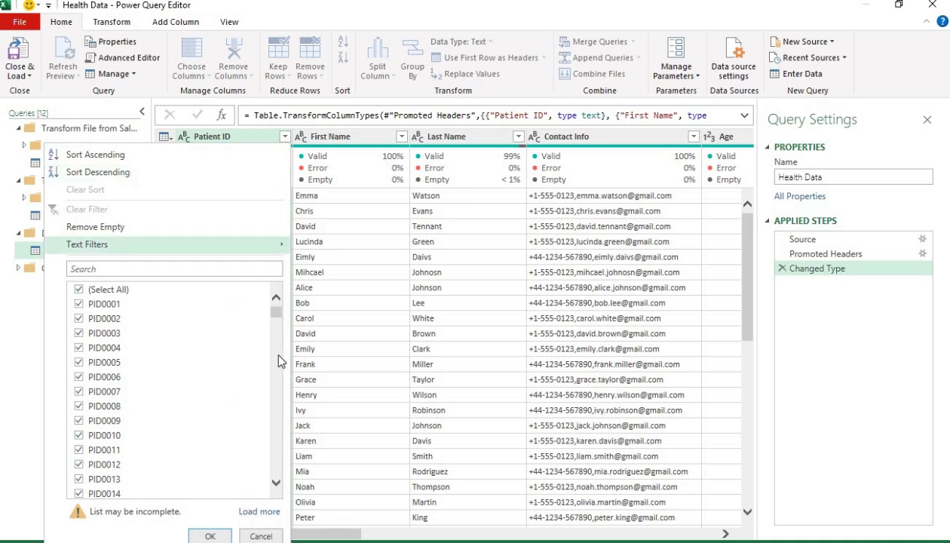
left_click_drag(276, 315, 281, 499)
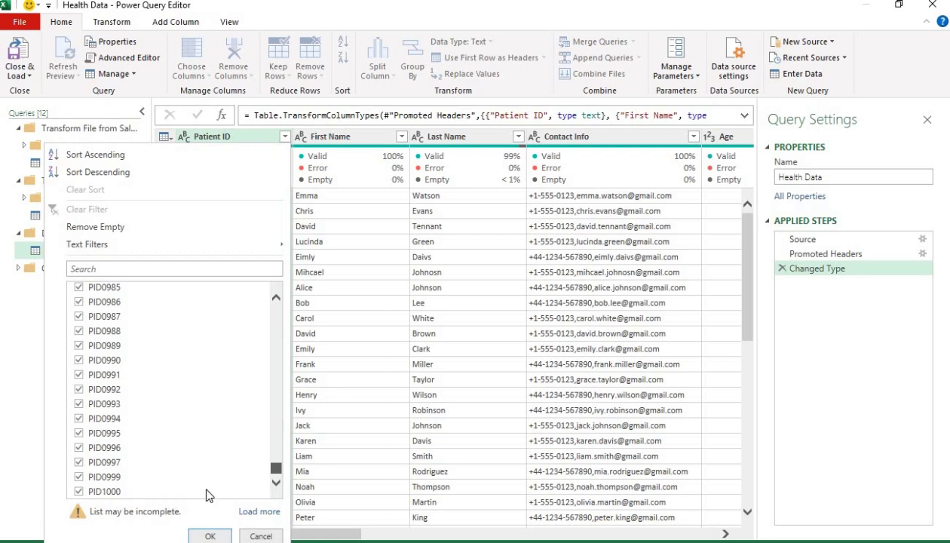
left_click(260, 513)
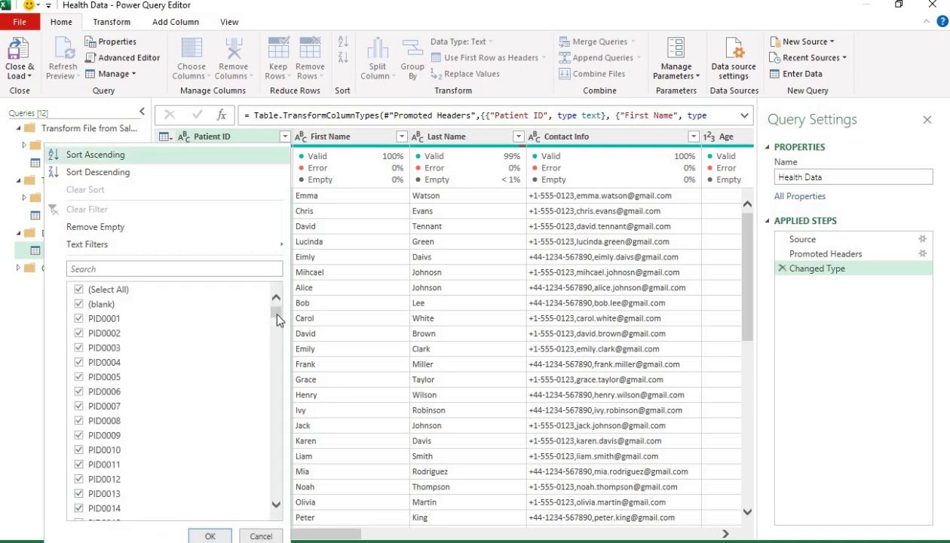
left_click_drag(275, 311, 271, 515)
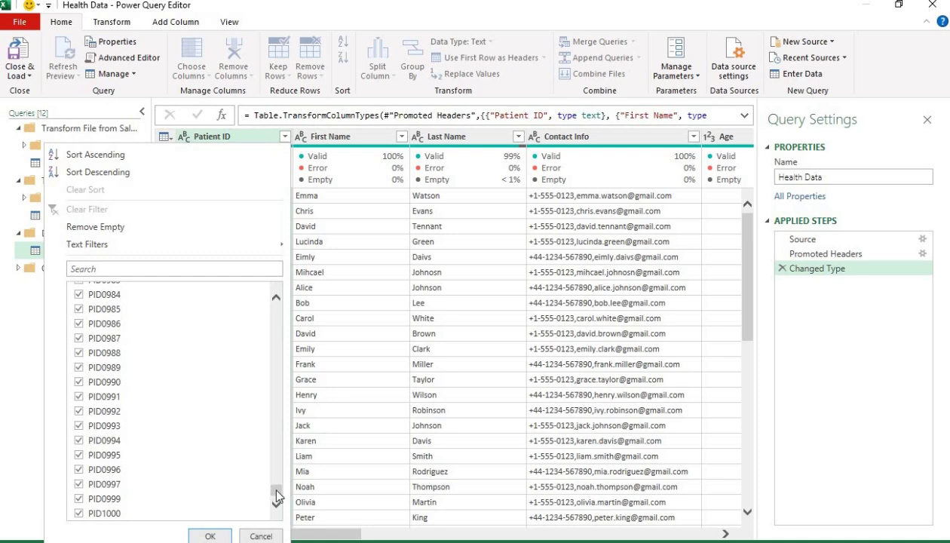
scroll(274, 486, "up", 2)
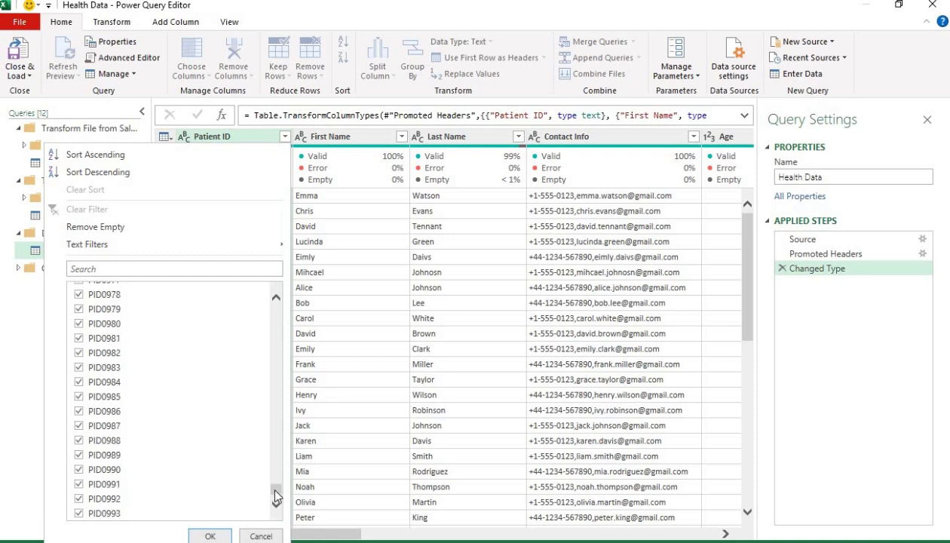
scroll(275, 495, "down", 2)
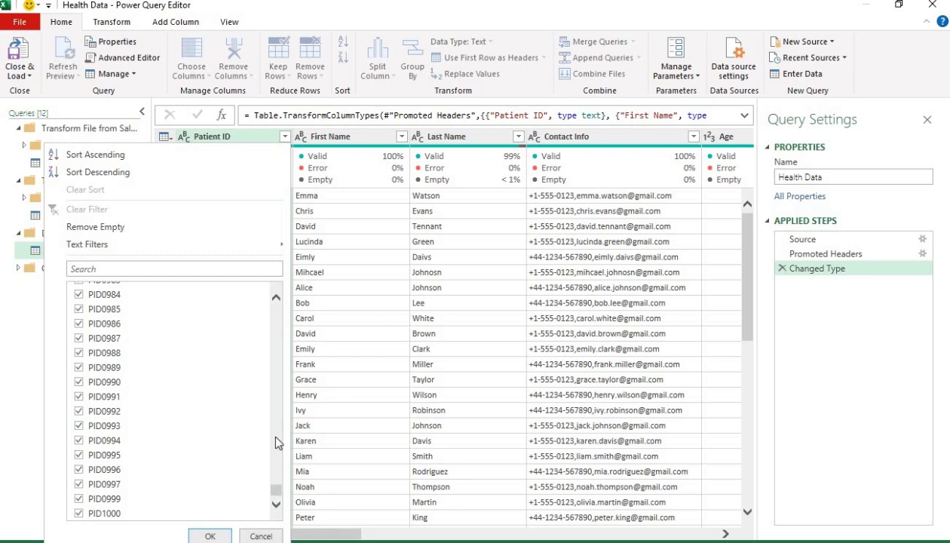
left_click_drag(273, 490, 276, 303)
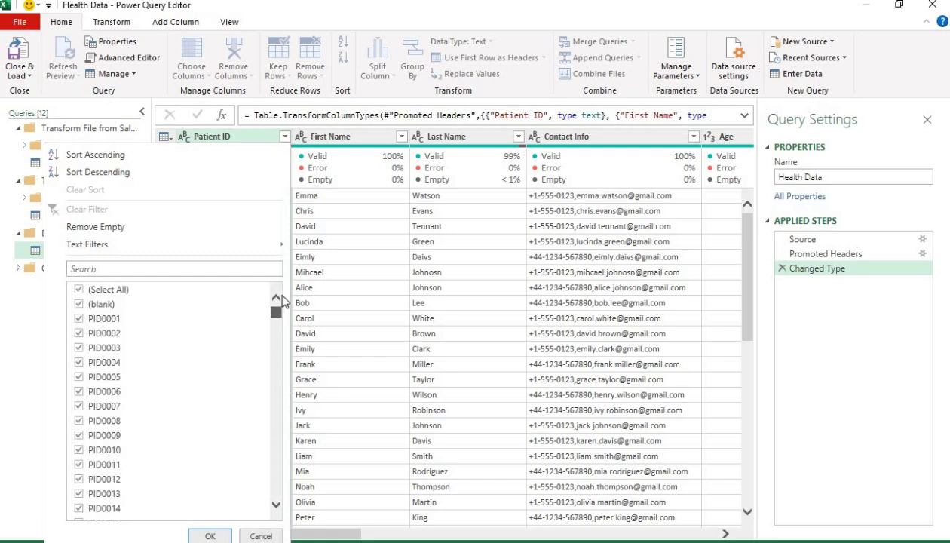
Step: Filter the Patient ID column to show only the (blank) rows
left_click(80, 291)
left_click(82, 306)
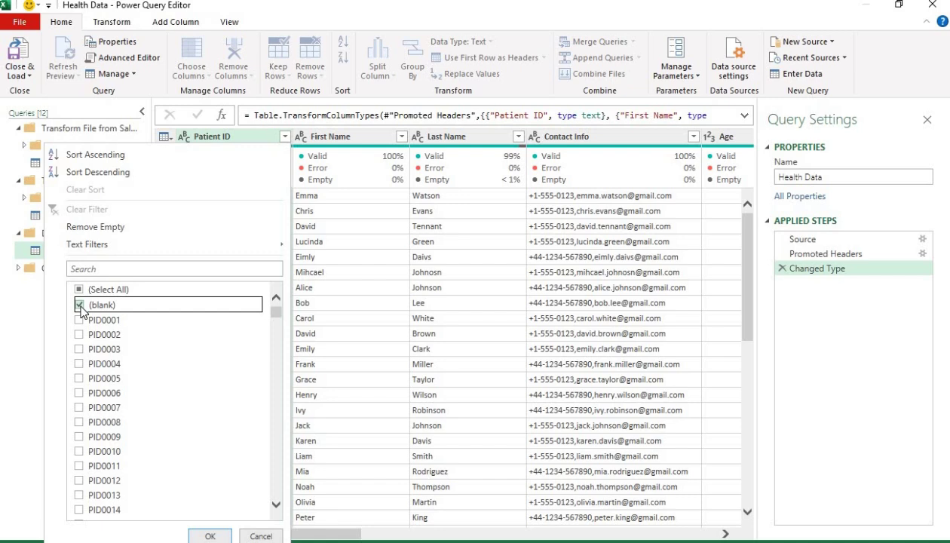
left_click(207, 535)
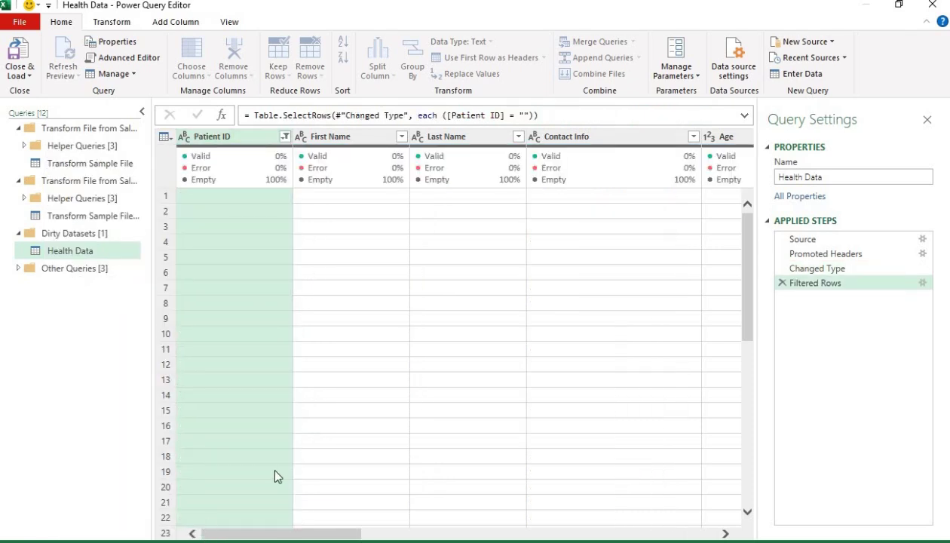
left_click_drag(264, 532, 212, 535)
Step: Clear the filter on the Patient ID column
left_click(284, 135)
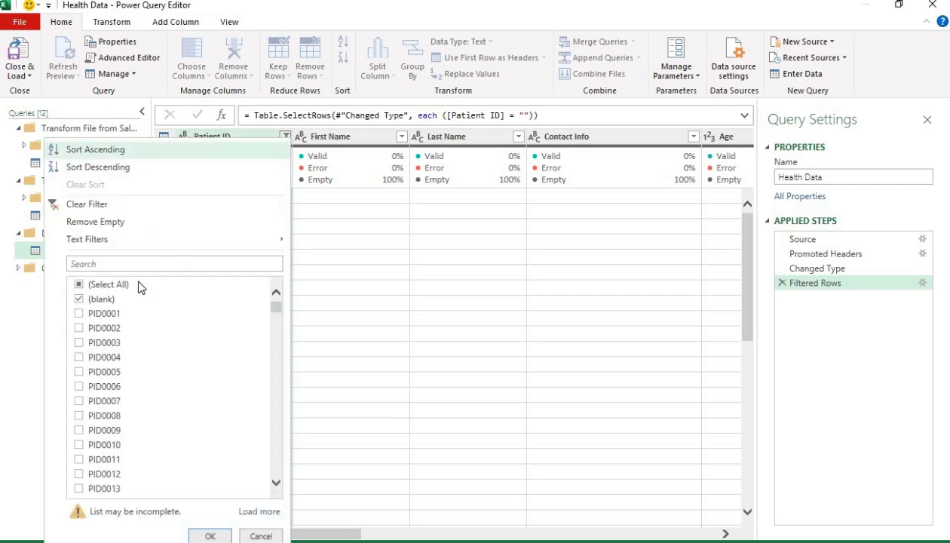
left_click(79, 285)
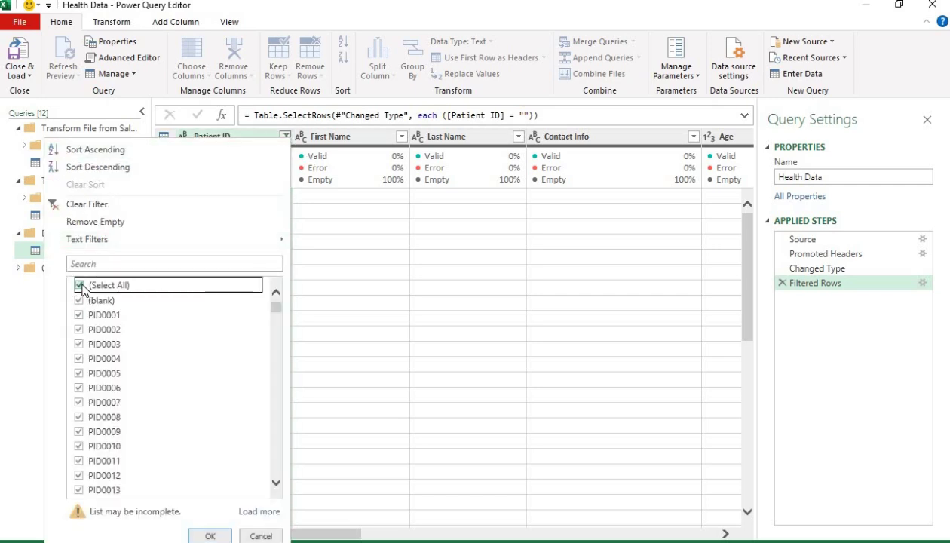
left_click(80, 285)
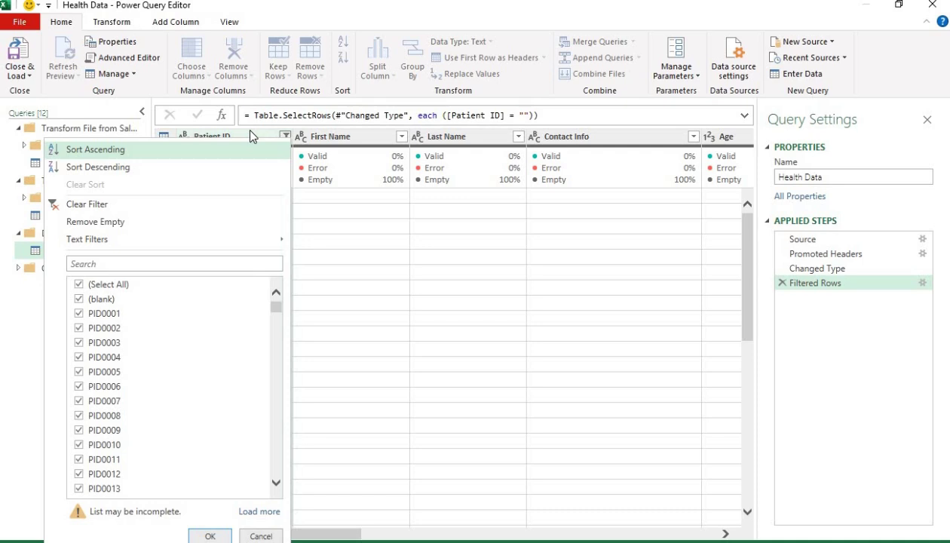
left_click(251, 131)
left_click(285, 138)
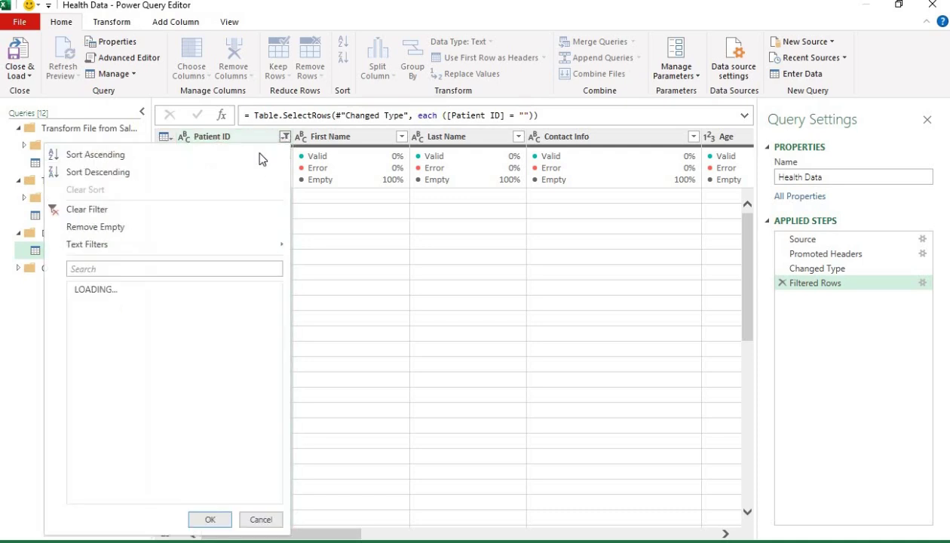
left_click(176, 217)
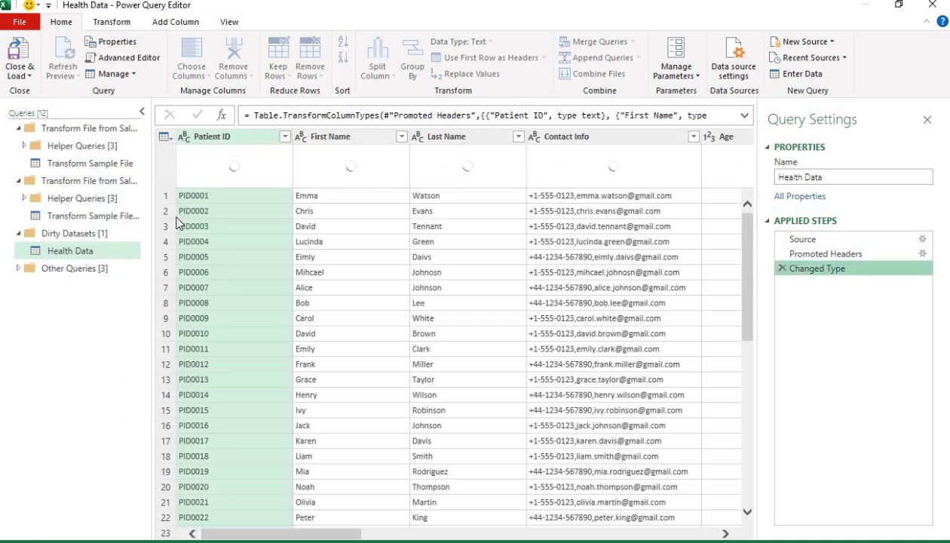
Step: Remove the empty rows from the Patient ID column and check its column quality statistics
left_click(285, 137)
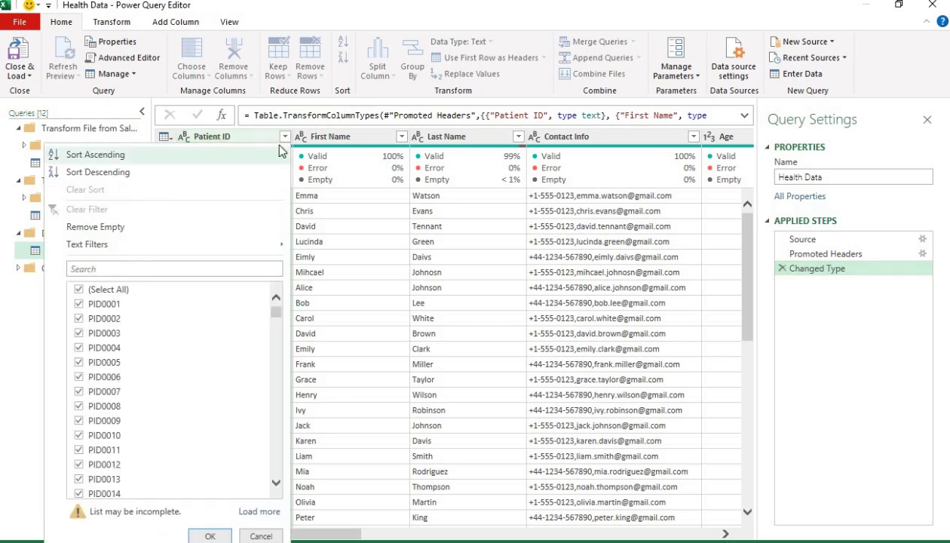
left_click(86, 228)
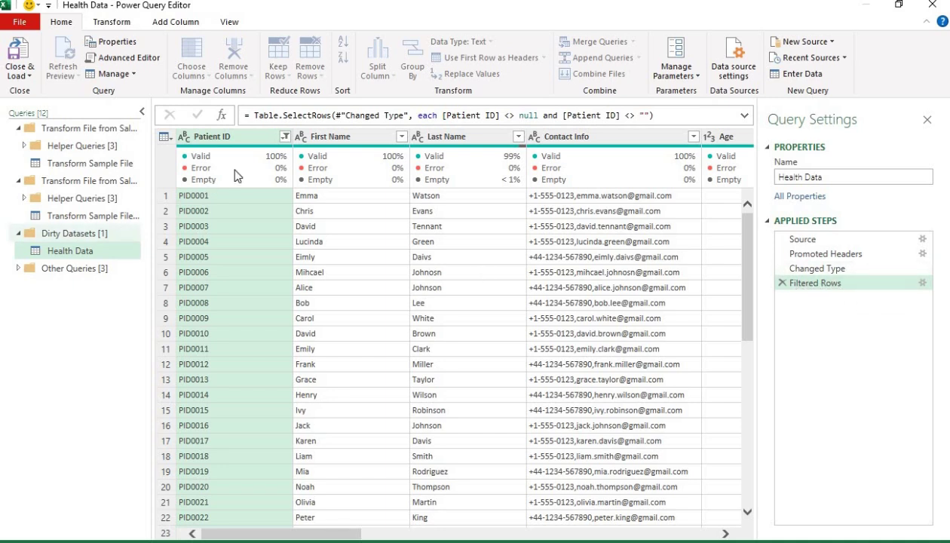
mouse_move(234, 175)
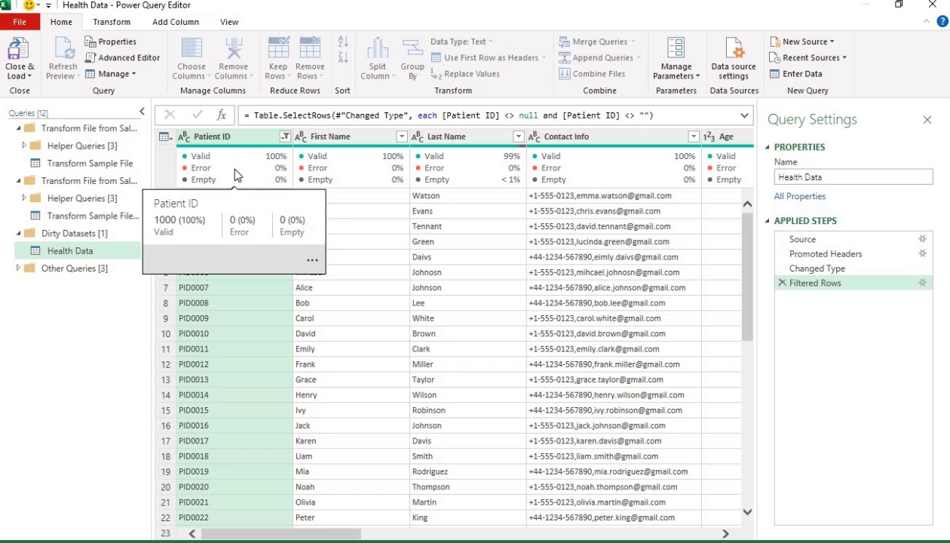
left_click(357, 135)
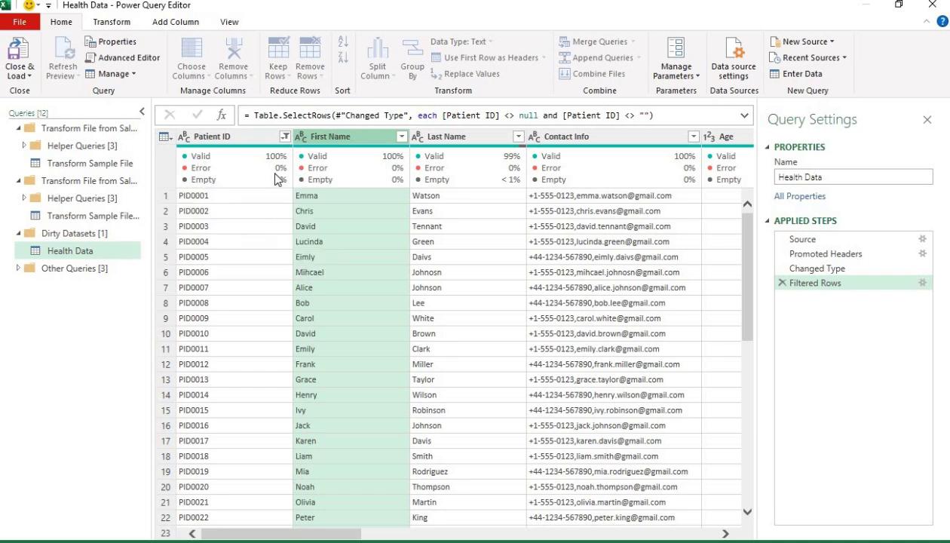
mouse_move(207, 163)
mouse_move(336, 184)
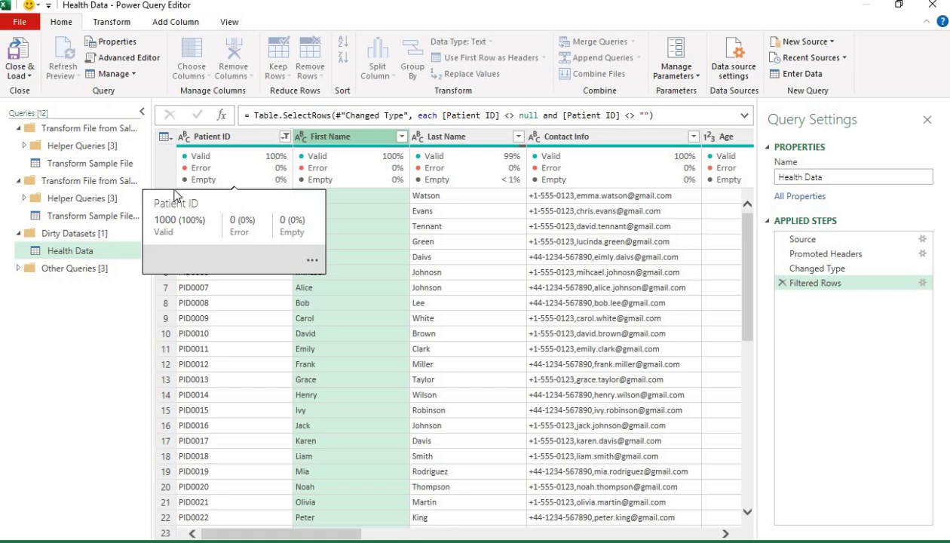
left_click(222, 143)
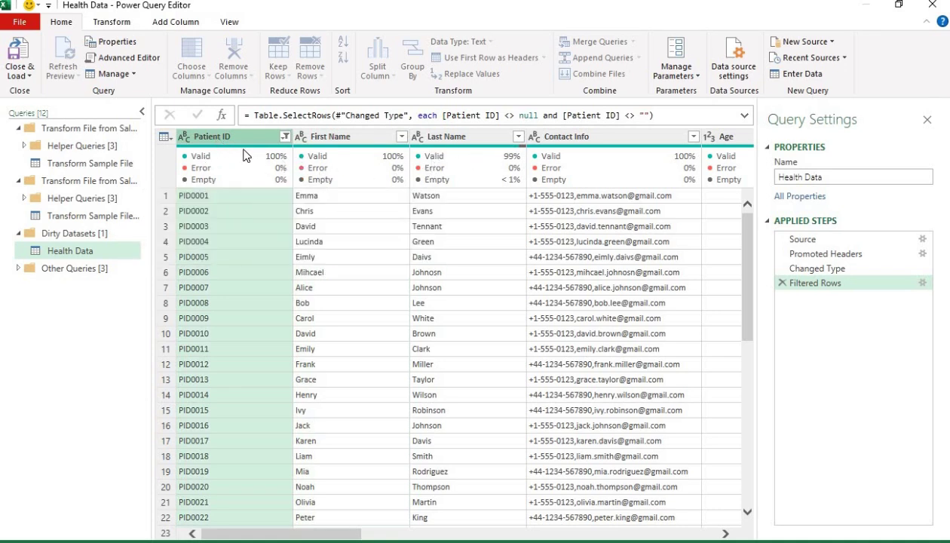
Step: Check the Column quality option among the data preview settings
left_click(230, 23)
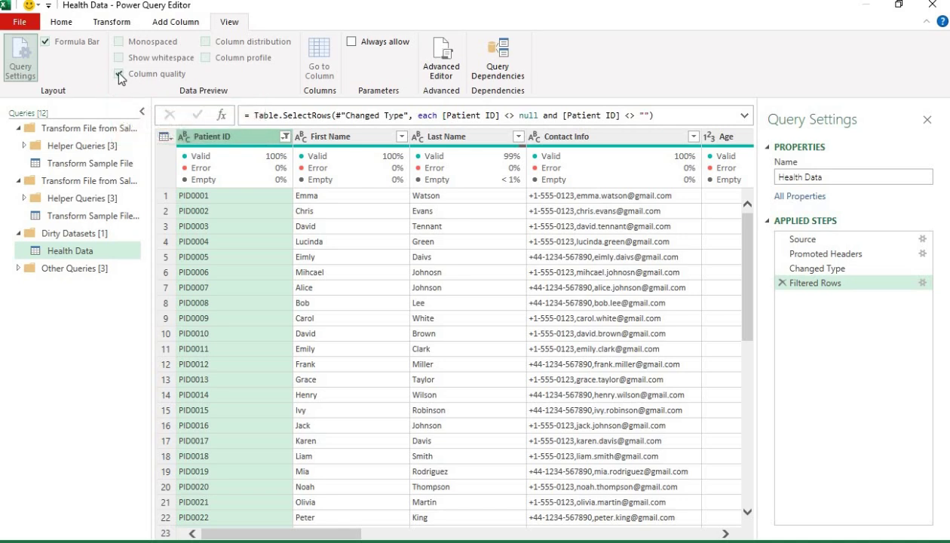
left_click(353, 172)
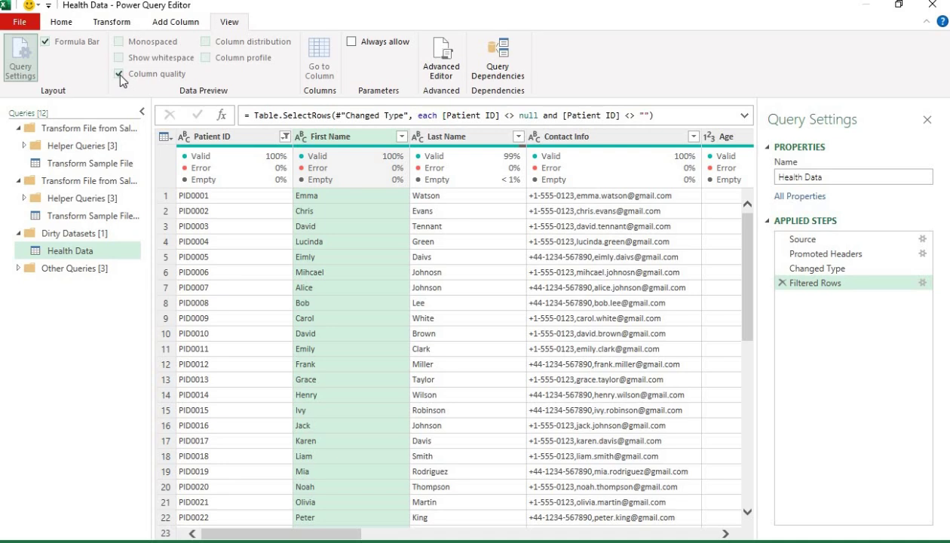
left_click(71, 23)
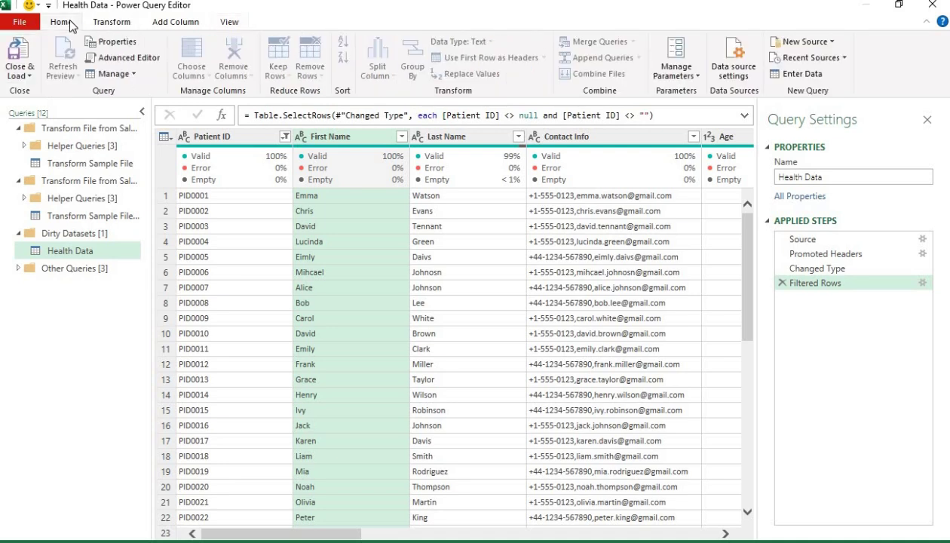
Step: Delete the Filtered Rows step from the Health Data query and select the Patient ID column
left_click(782, 284)
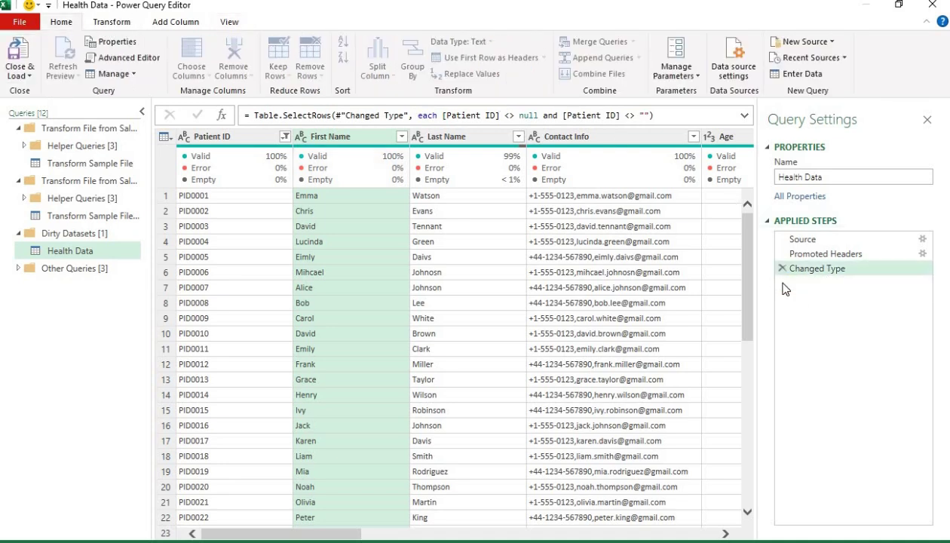
left_click(215, 135)
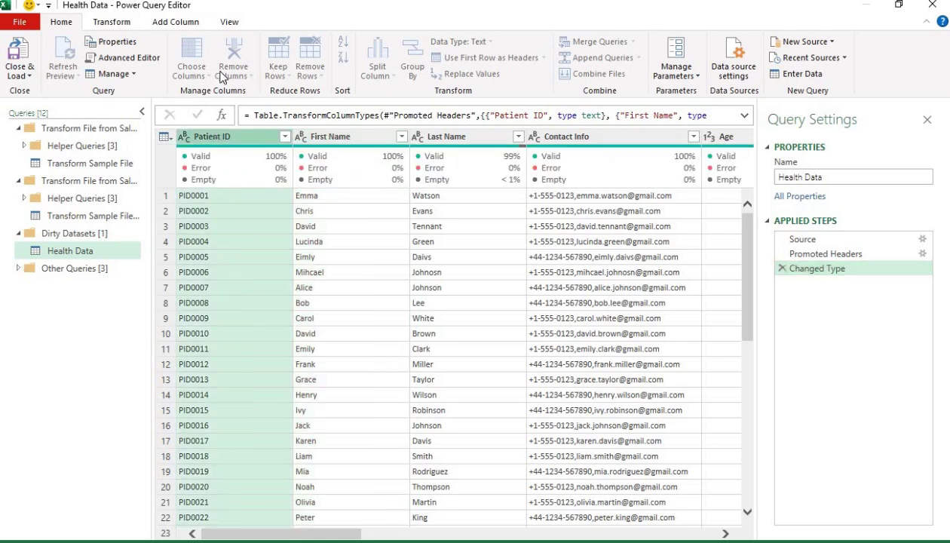
Step: Review where Column quality is enabled and compare it with the indicators under the Patient ID header
left_click(228, 23)
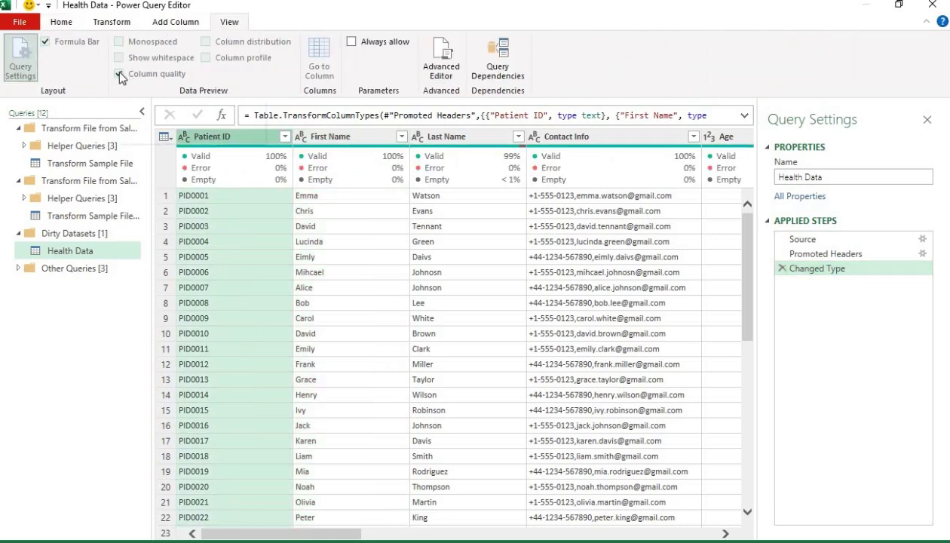
left_click(77, 23)
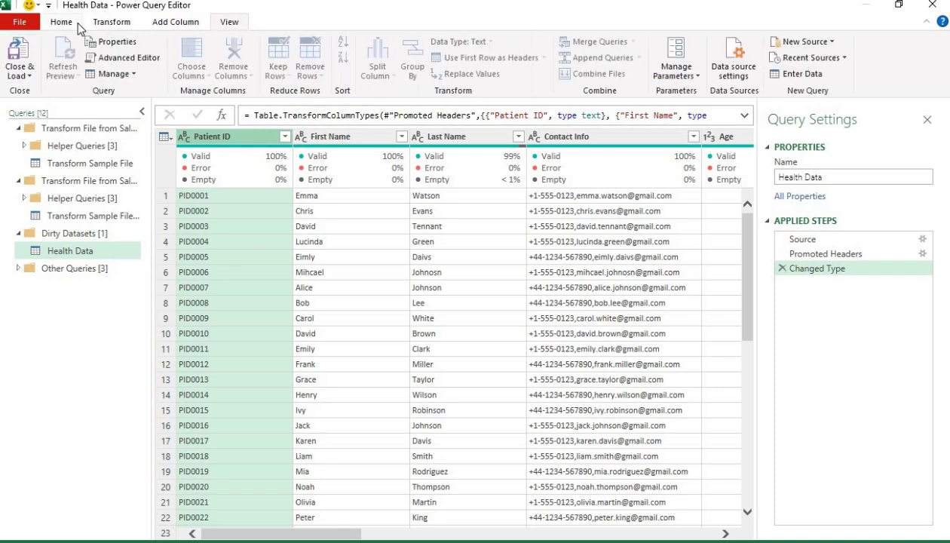
left_click(230, 27)
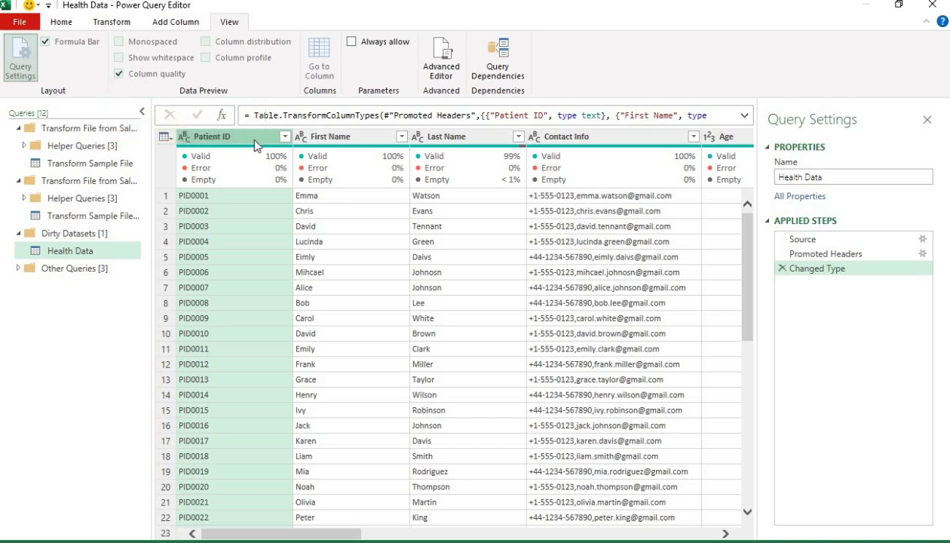
left_click(72, 24)
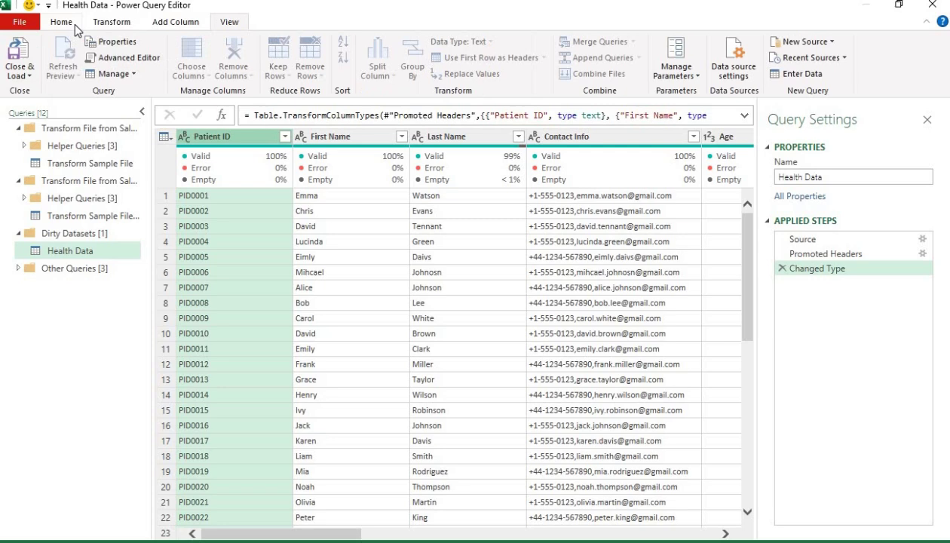
Step: Remove the empty rows from the Patient ID column
right_click(255, 139)
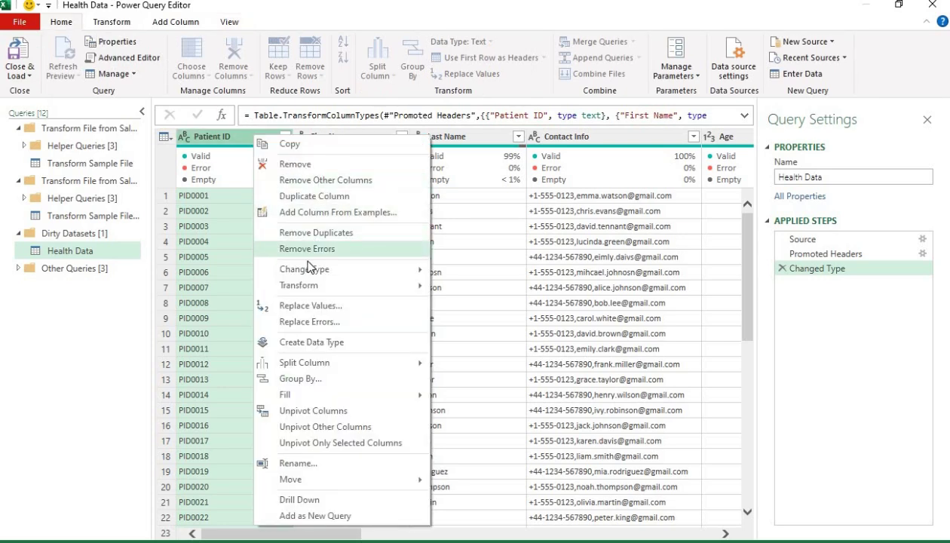
left_click(207, 137)
left_click(285, 138)
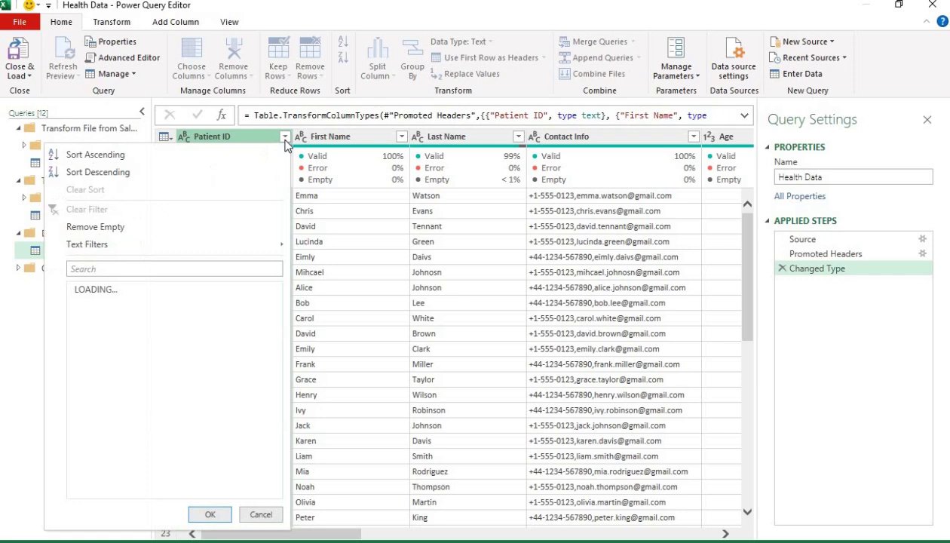
left_click(144, 229)
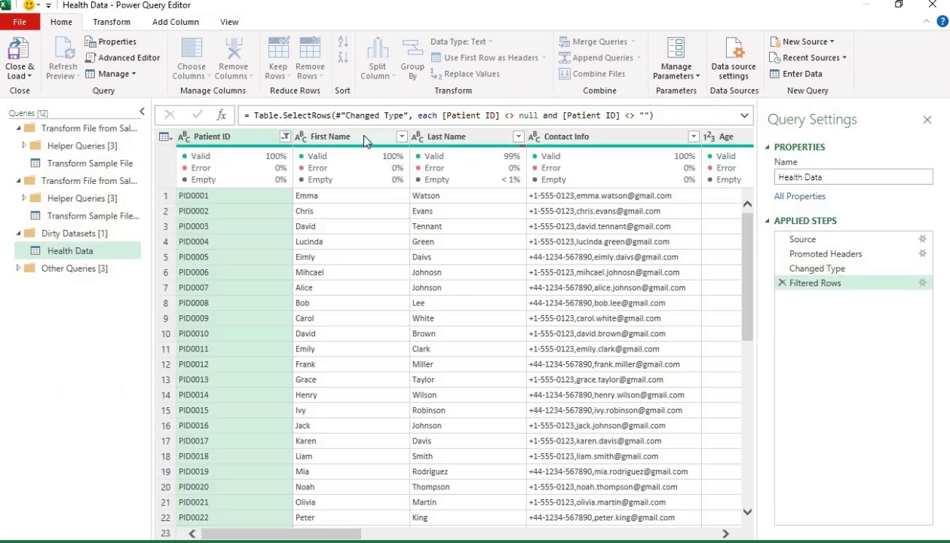
Step: Check the First Name column's complete list of filter values for blanks without applying a filter
left_click(364, 137)
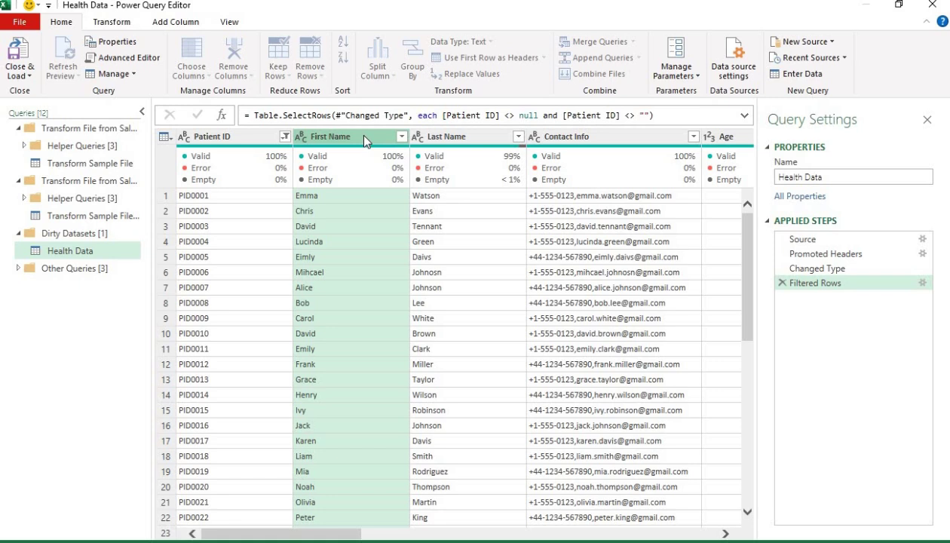
left_click(401, 137)
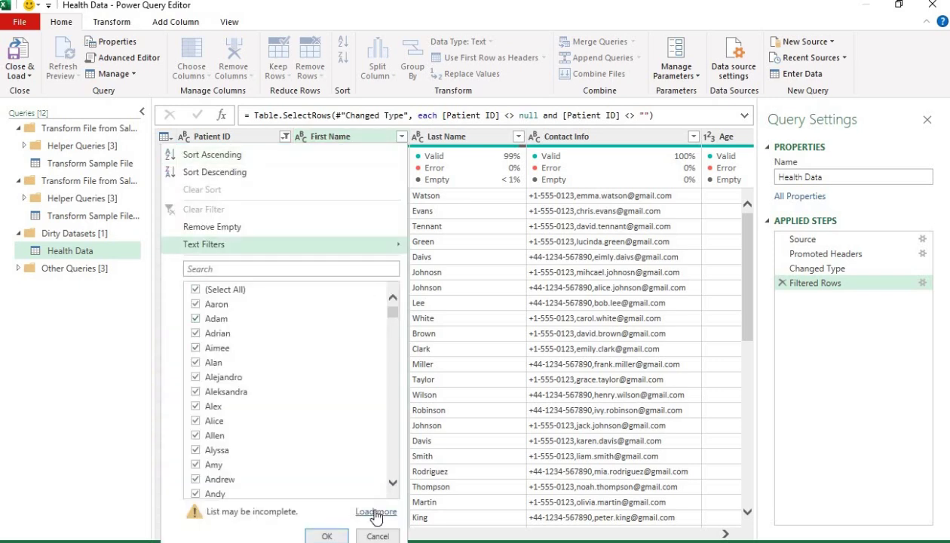
left_click(375, 513)
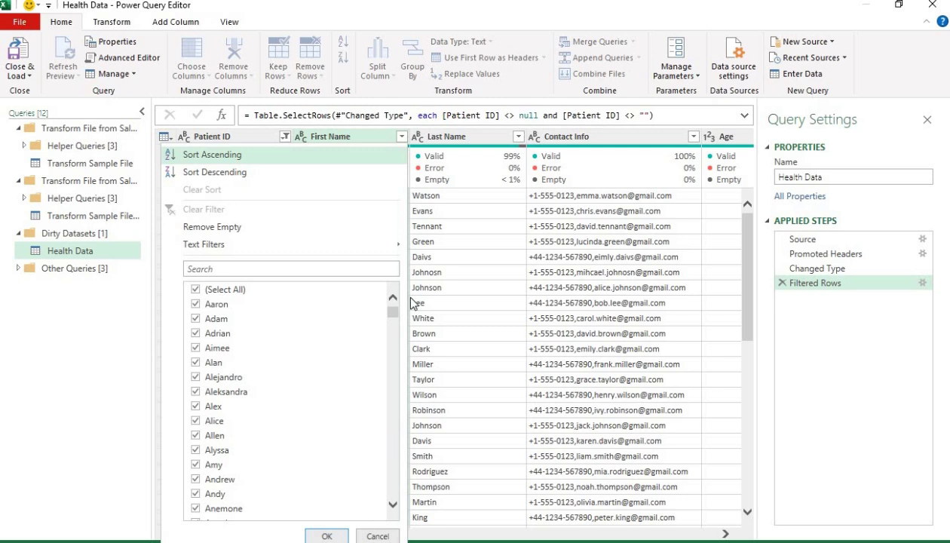
left_click_drag(398, 315, 381, 273)
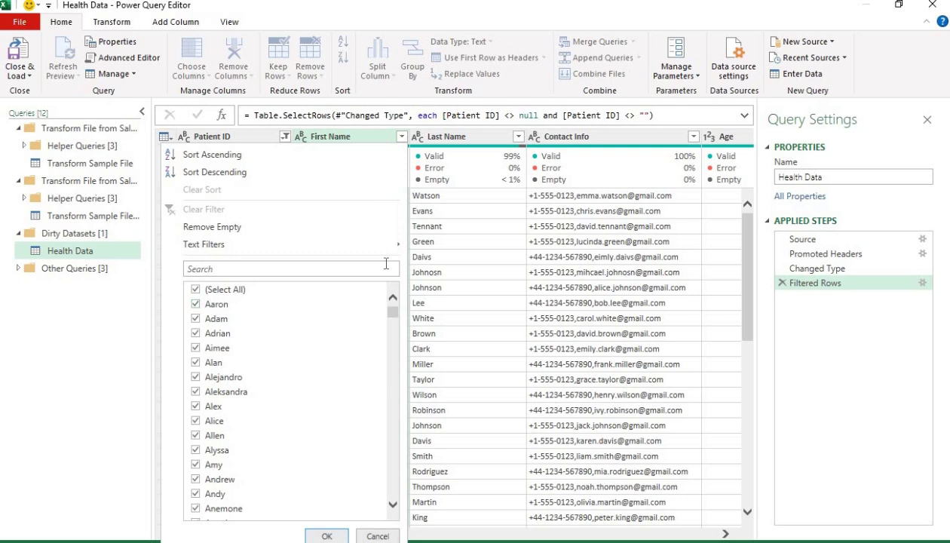
left_click(495, 139)
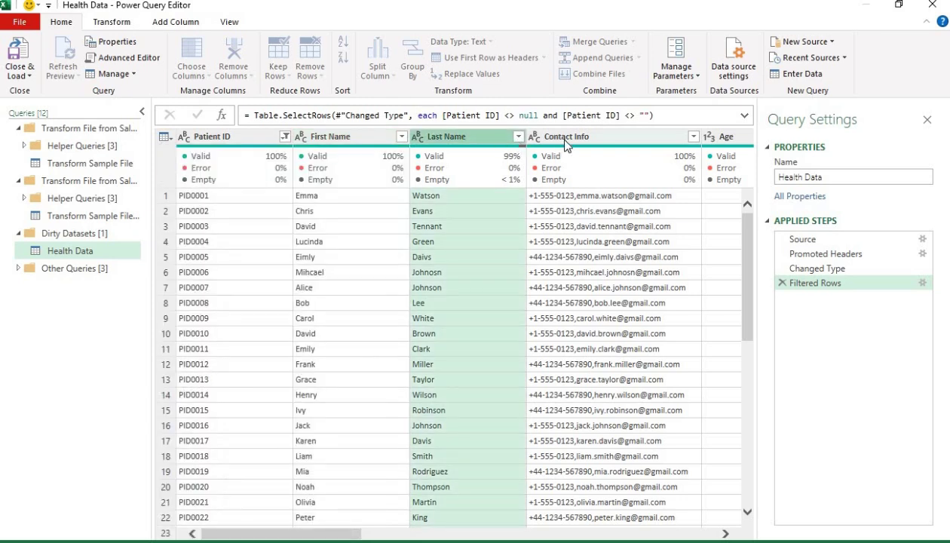
Step: Examine the combined phone and e-mail entries in the Contact Info column and the operations available for that column
left_click(565, 138)
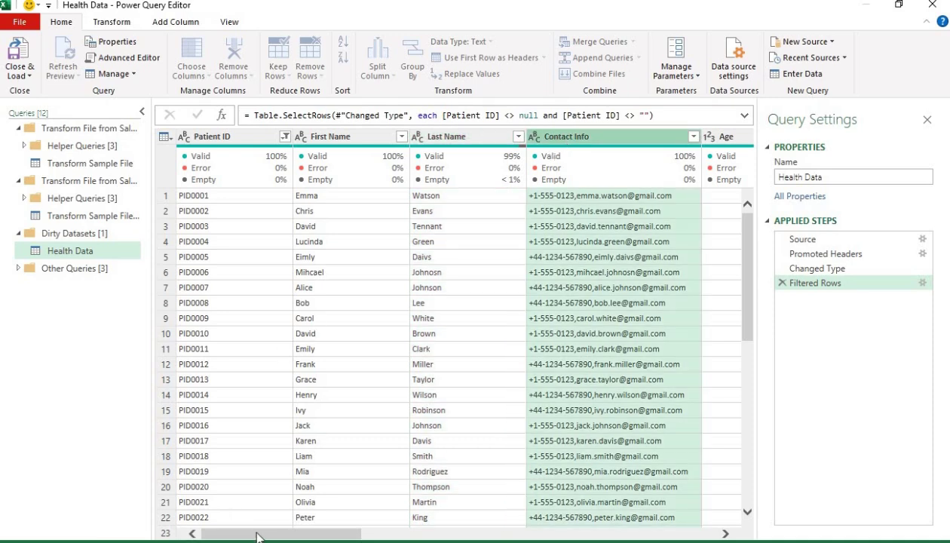
left_click_drag(276, 533, 345, 536)
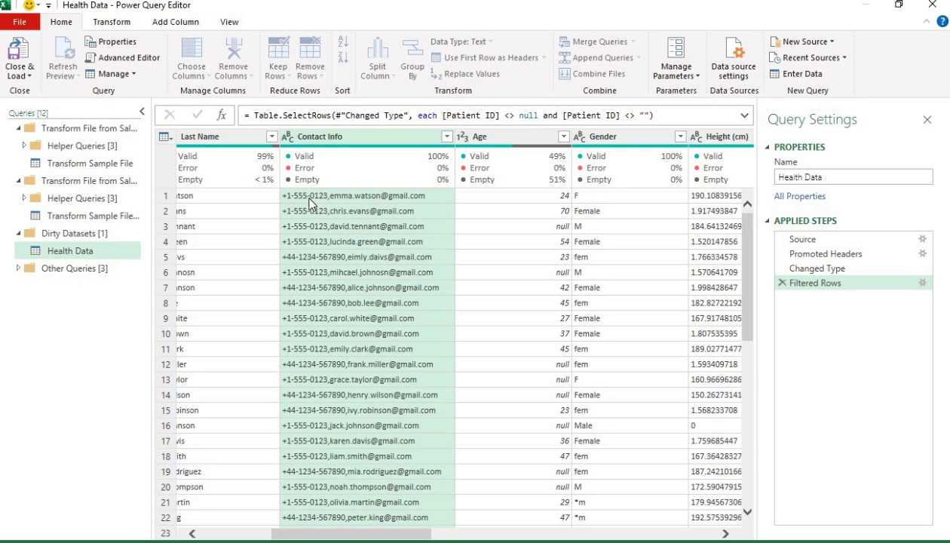
right_click(366, 143)
key("Escape")
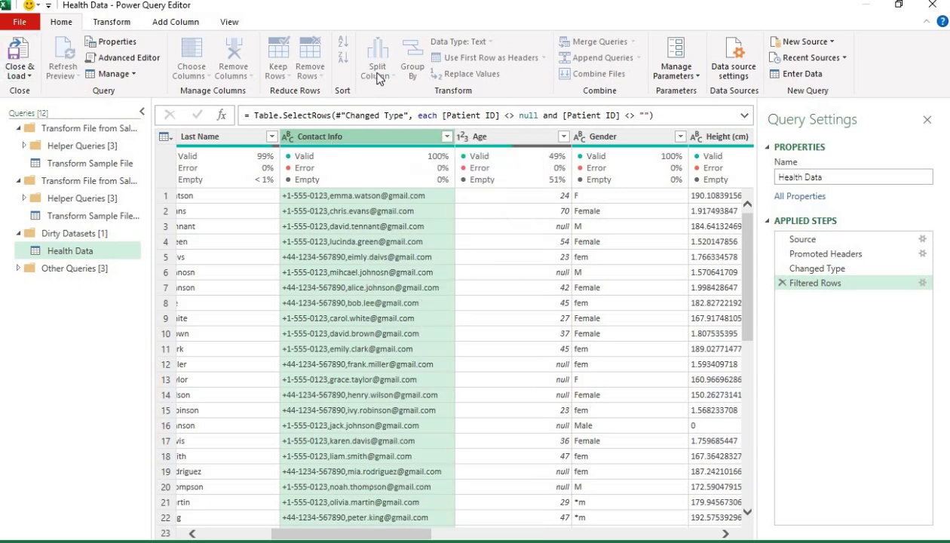
right_click(320, 138)
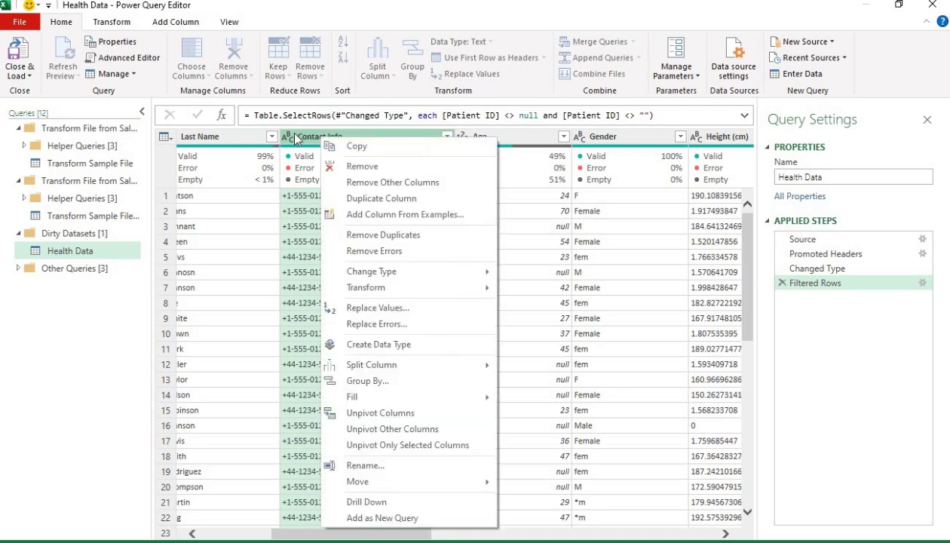
left_click(319, 138)
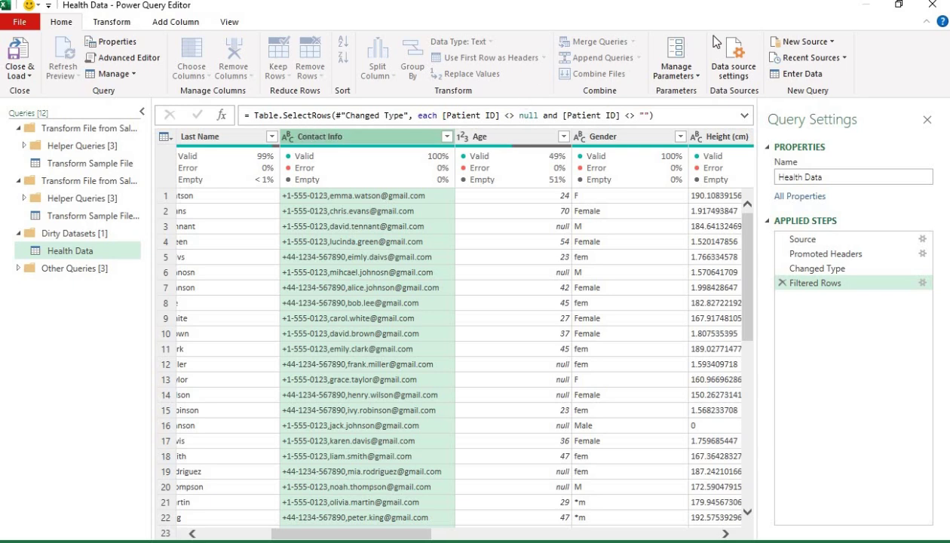
Step: Close the query editor keeping the changes, and reopen the Health Data query for editing from the worksheet
left_click(928, 11)
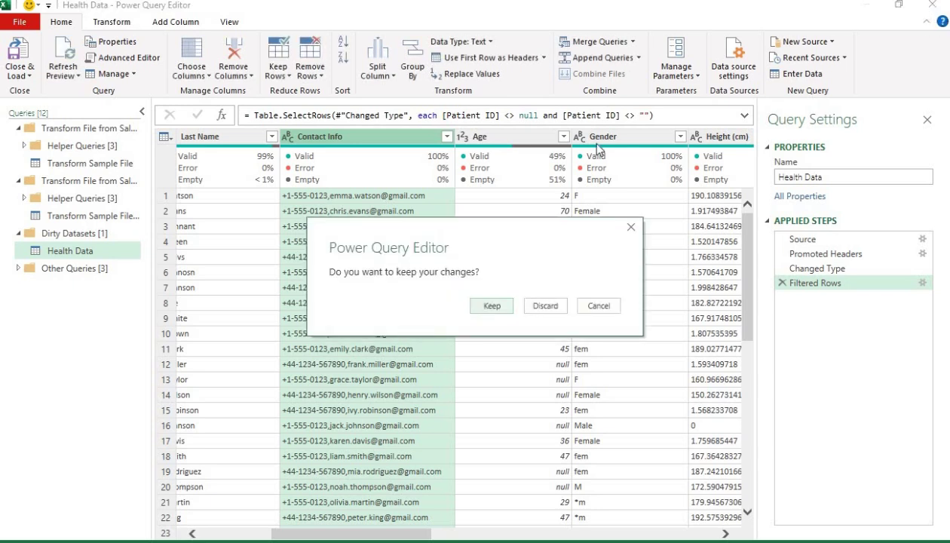
left_click(483, 306)
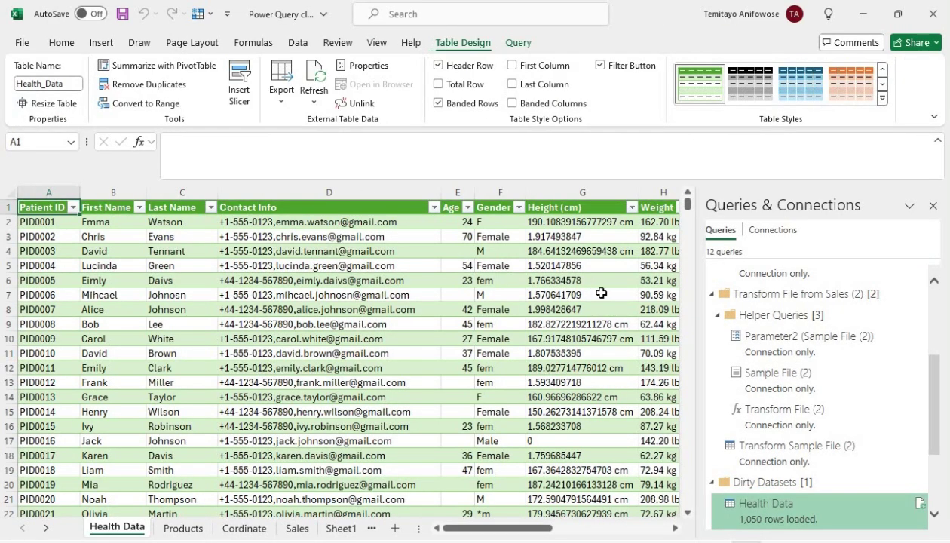
left_click(518, 42)
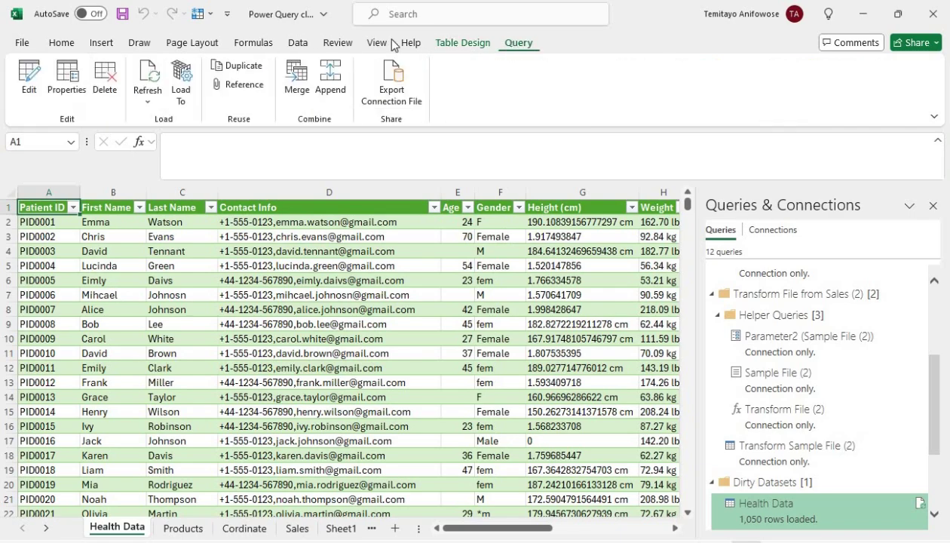
left_click(31, 75)
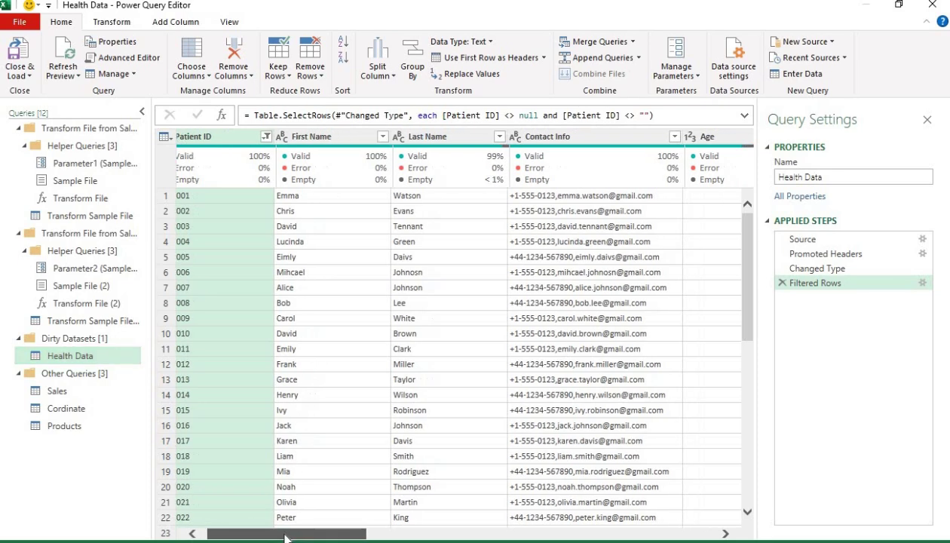
Step: Compare the data preview with and without Column quality, and view the Patient ID column's profile before hiding it again
left_click(228, 21)
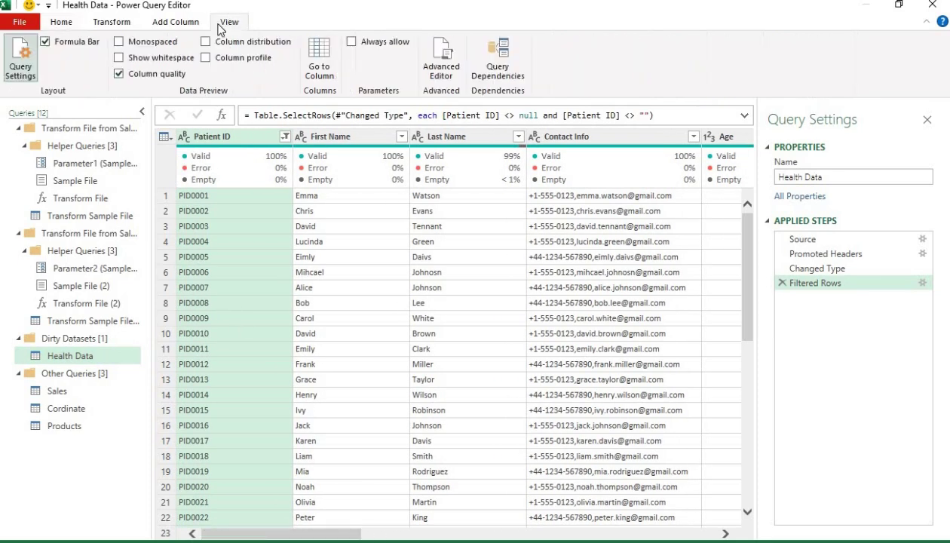
left_click(119, 74)
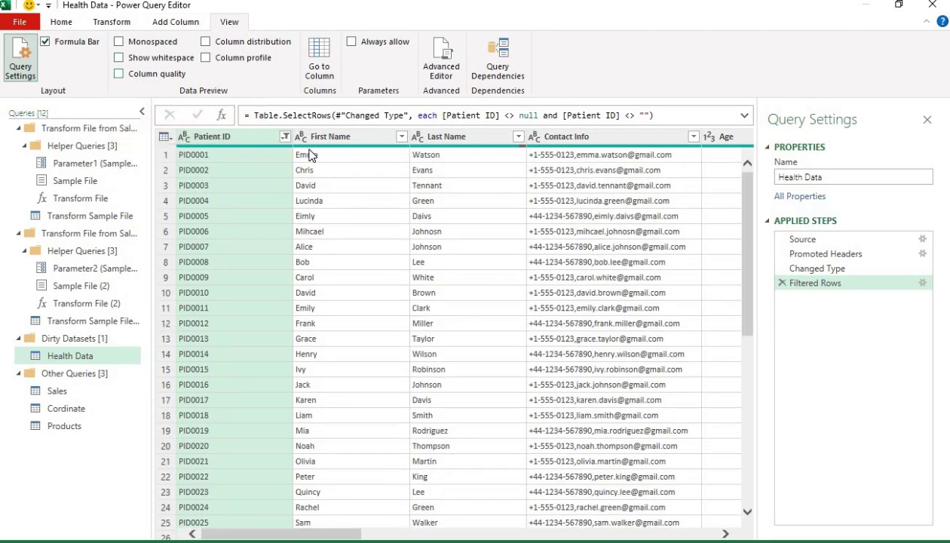
left_click(118, 74)
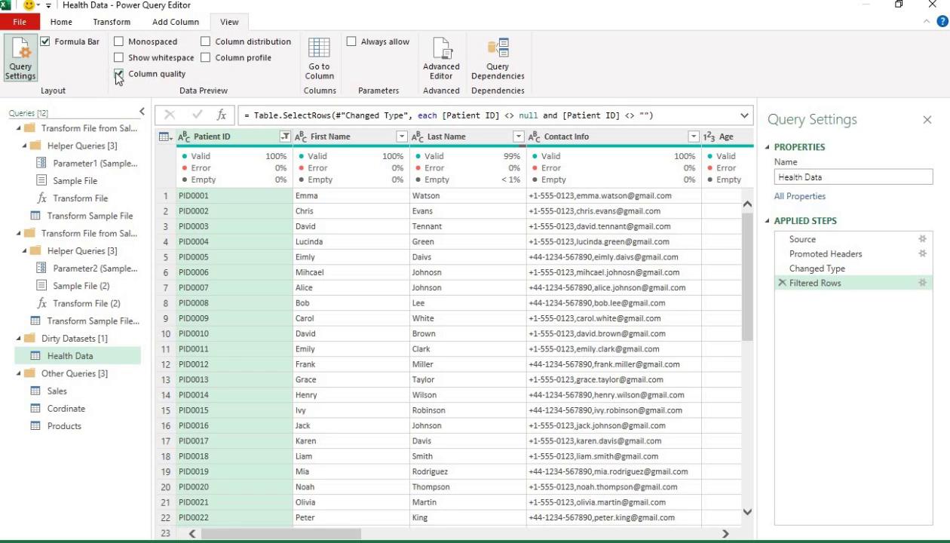
left_click(205, 58)
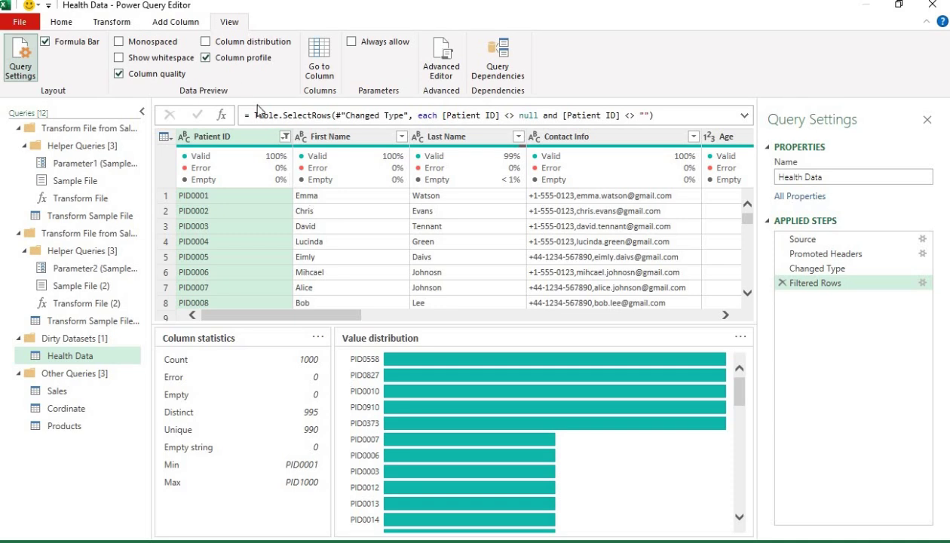
left_click(208, 59)
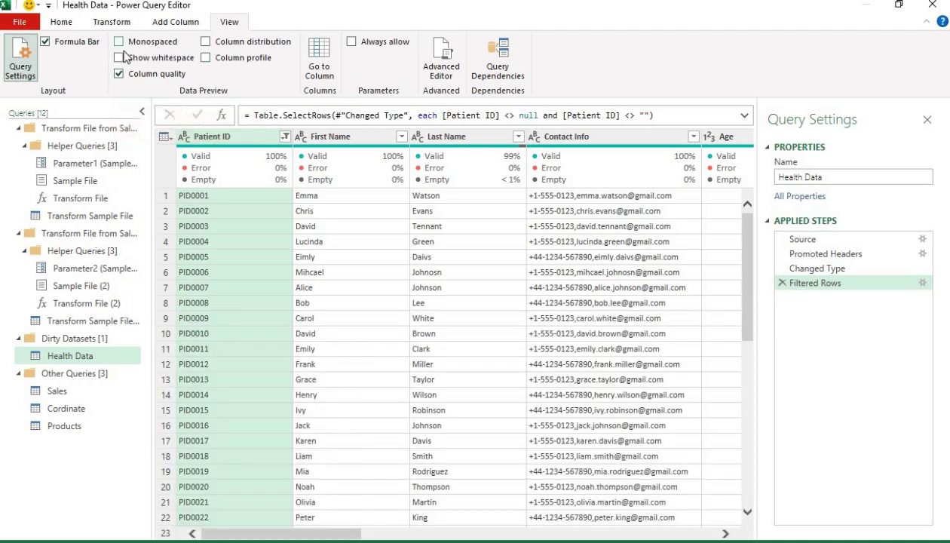
Step: Hide the formula bar and show it again
left_click(45, 42)
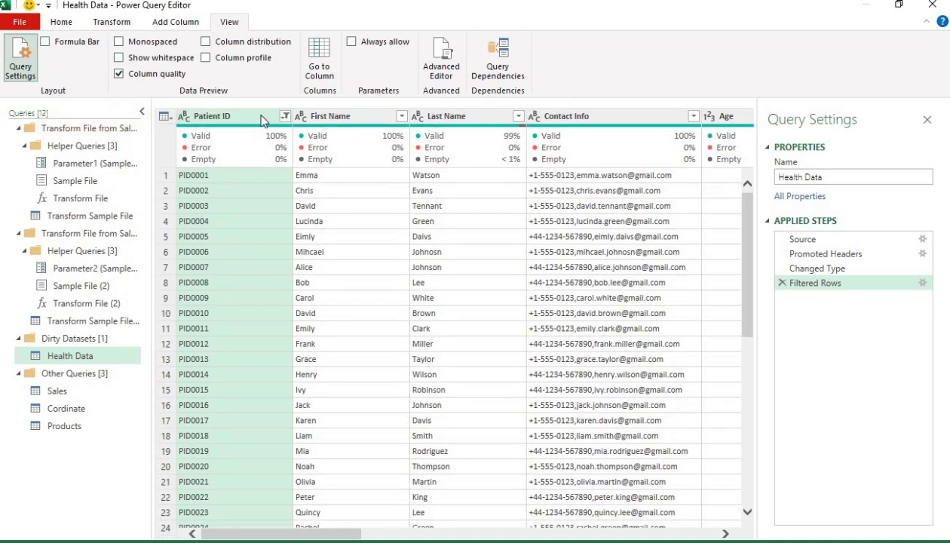
left_click(45, 43)
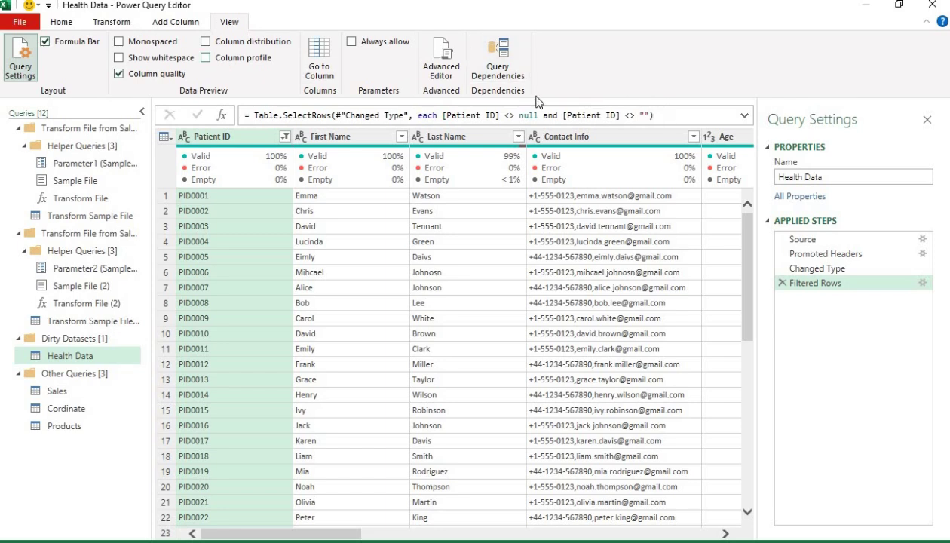
left_click(440, 54)
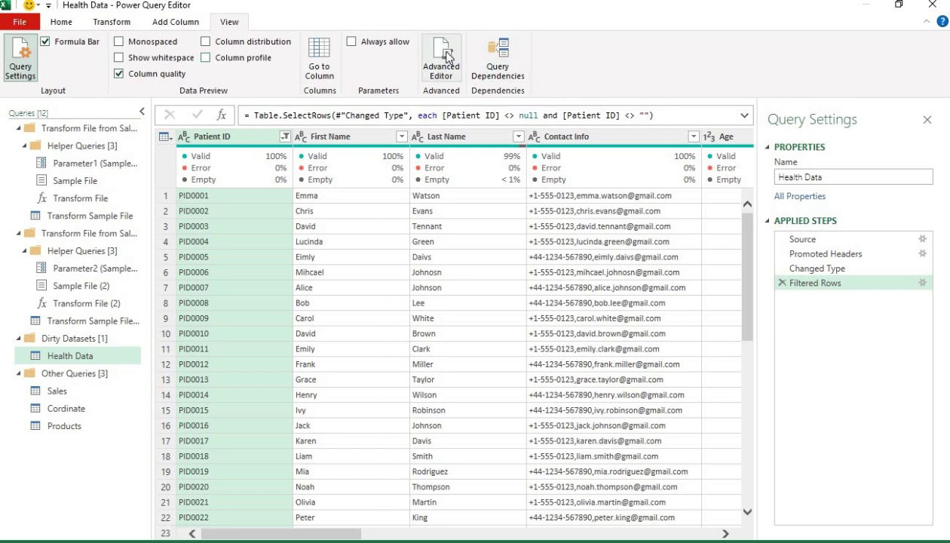
left_click(61, 24)
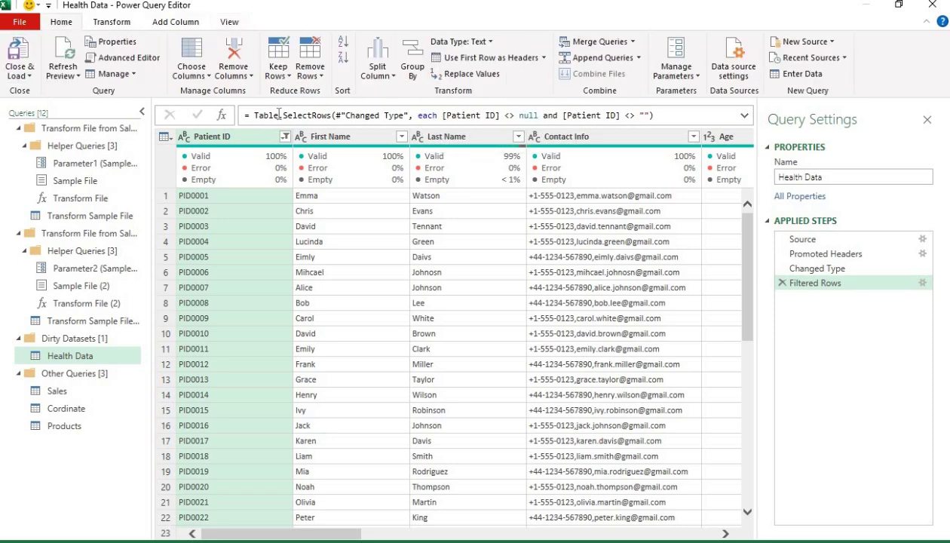
Step: Split the Contact Info column by the comma delimiter at the right-most delimiter
left_click(603, 143)
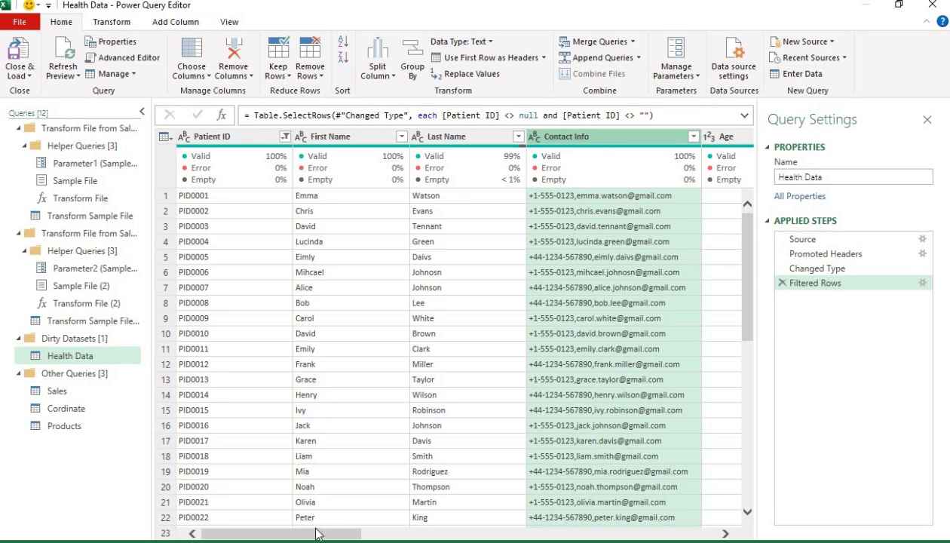
left_click_drag(317, 535, 353, 534)
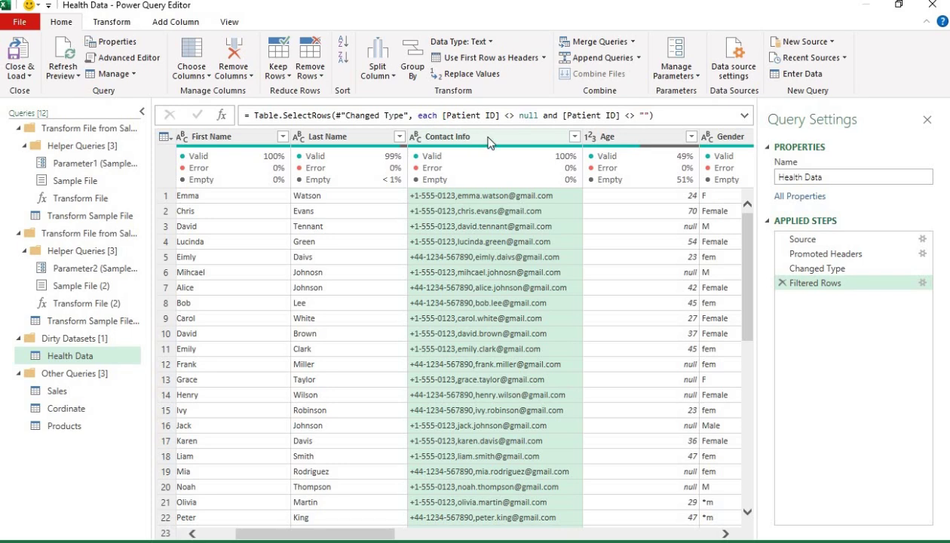
left_click(489, 140)
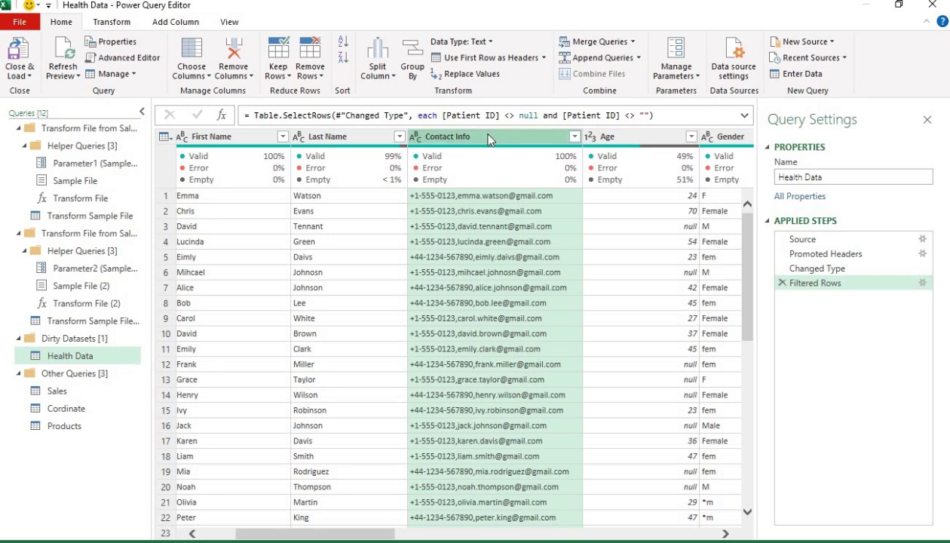
right_click(488, 138)
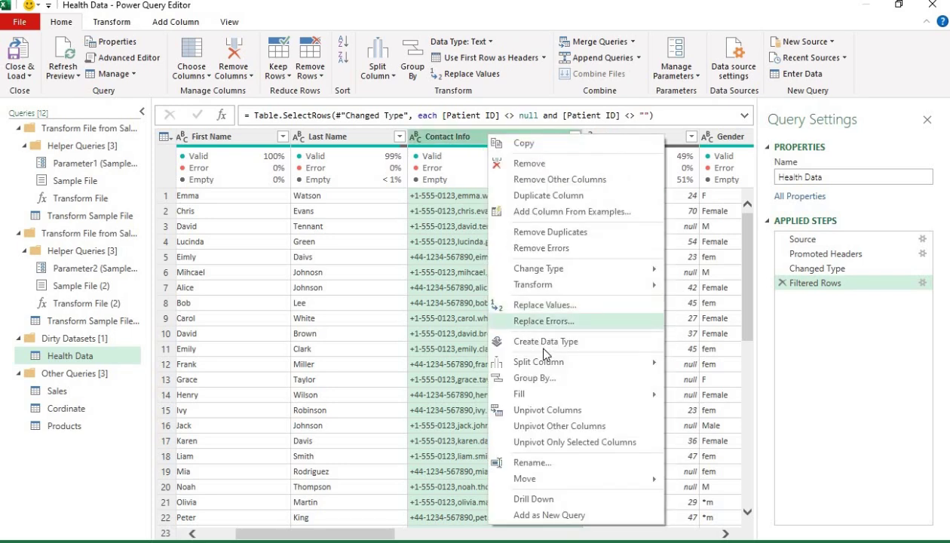
mouse_move(548, 365)
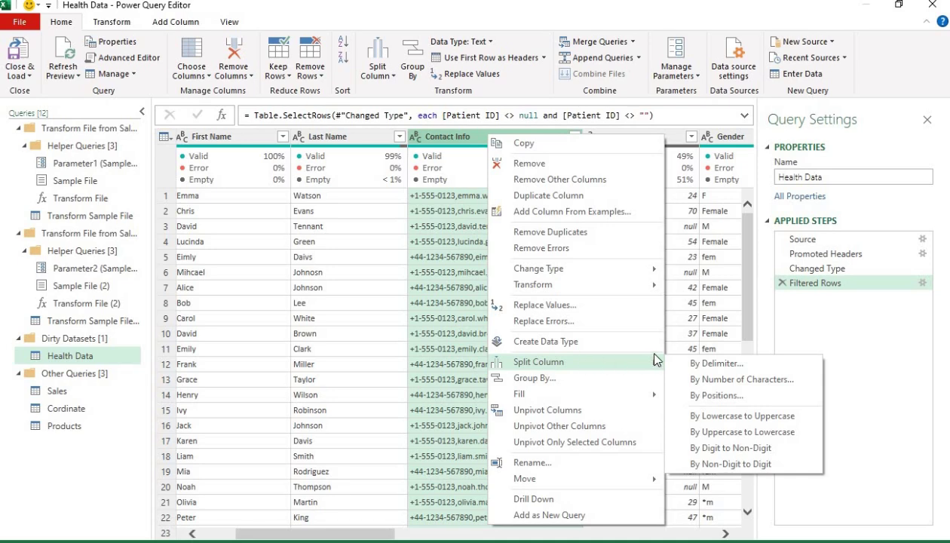
left_click(701, 364)
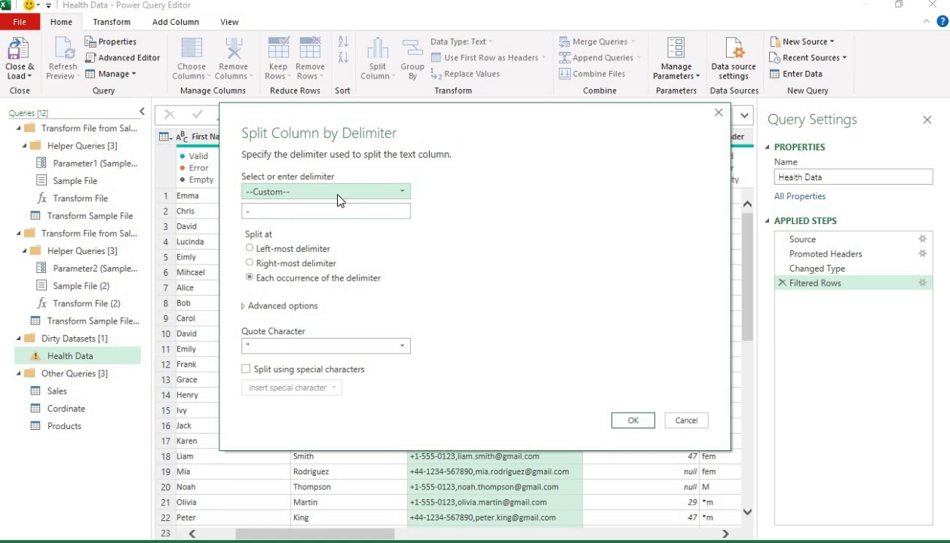
left_click(337, 193)
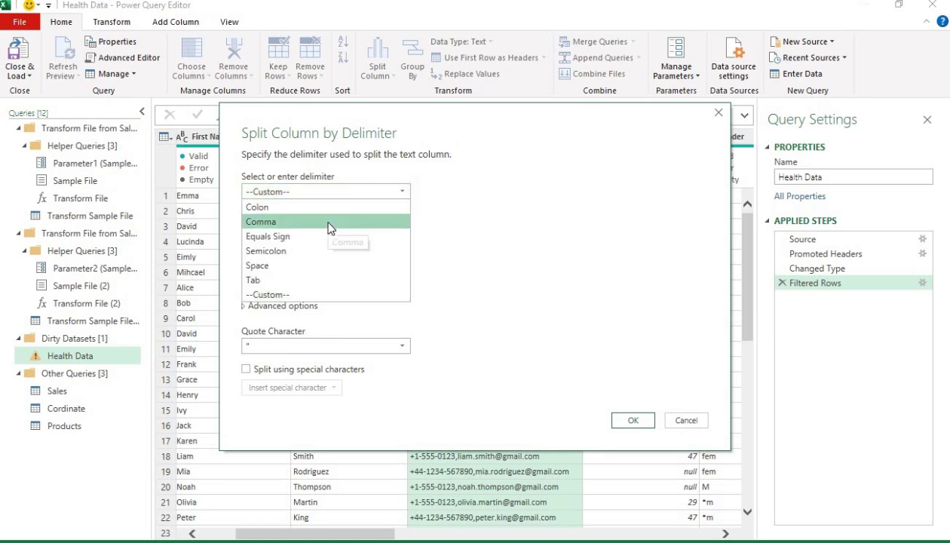
left_click(329, 222)
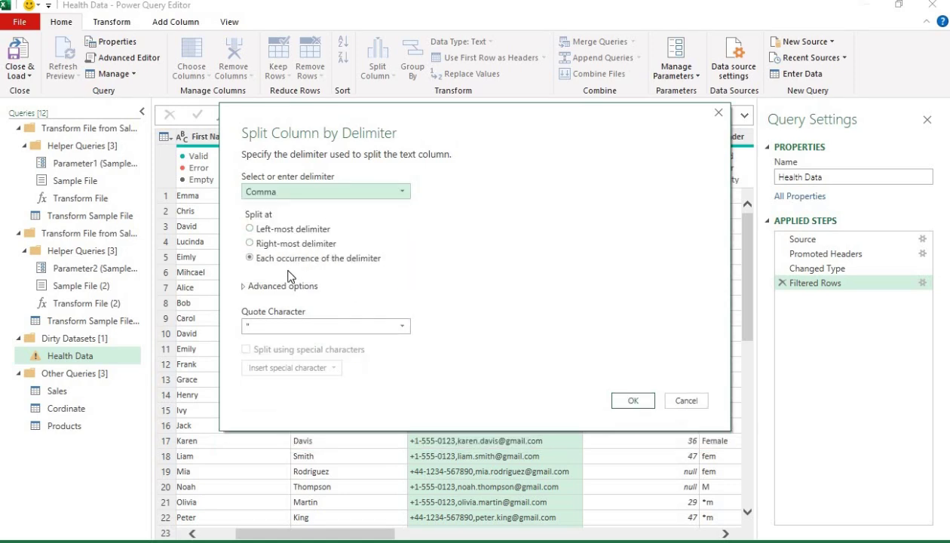
left_click(251, 245)
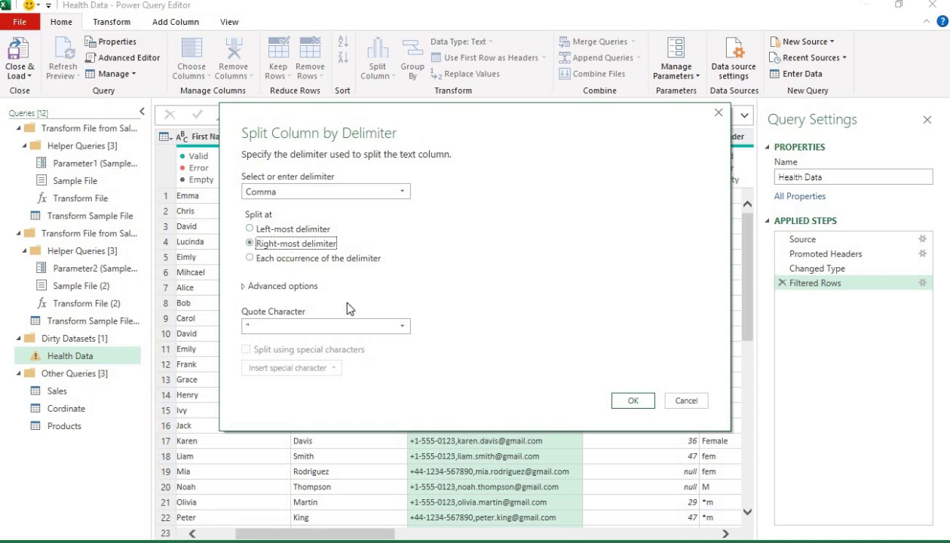
left_click(640, 405)
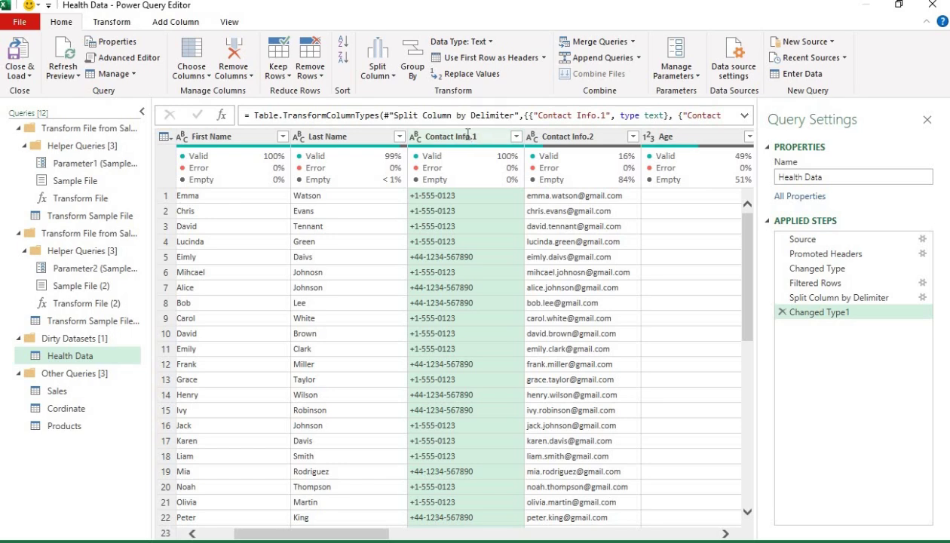
Step: Rename the Contact Info.1 column to Phone Number
double_click(468, 136)
type("Phoe")
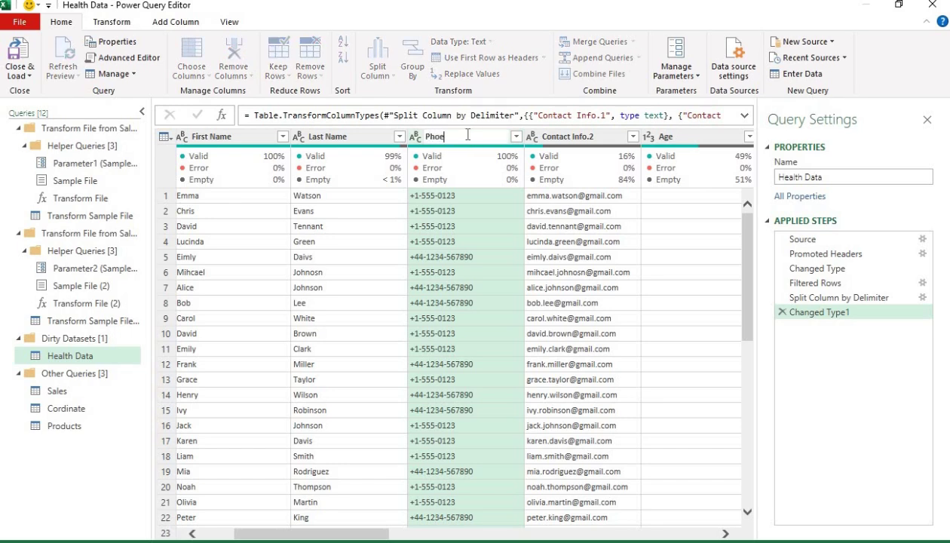
key("BackSpace")
type("ne Number")
key("Return")
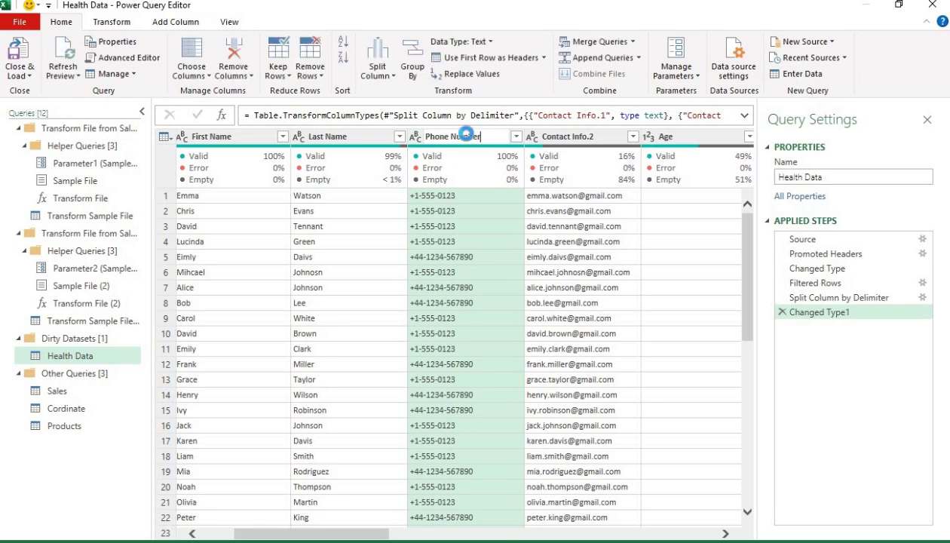
Step: Rename the Contact Info.2 column to Email Address
left_click(577, 137)
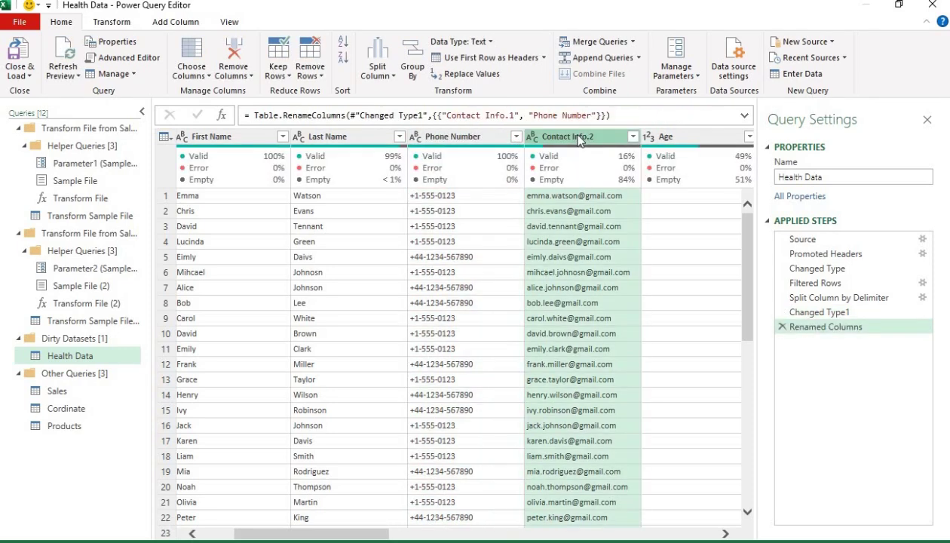
double_click(577, 137)
type("Em")
type("ail")
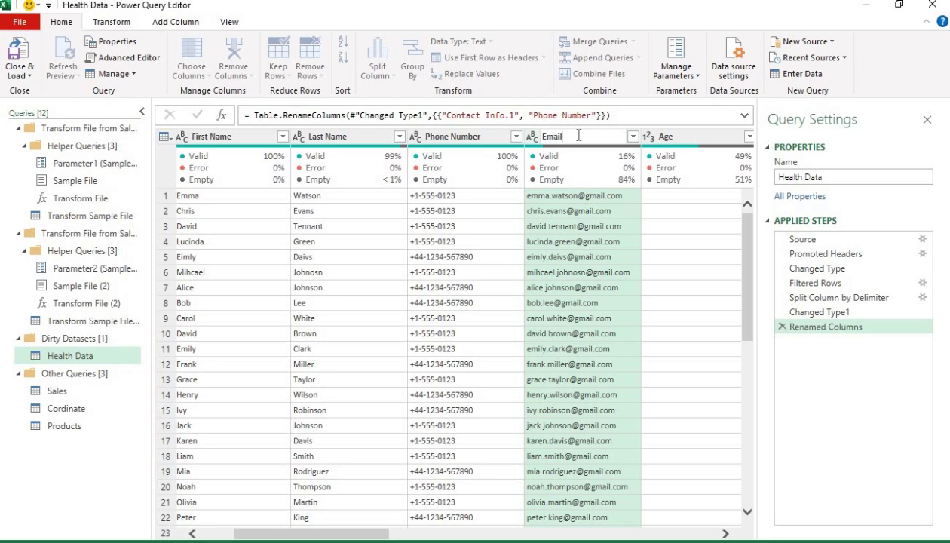
type(" Address")
key("Return")
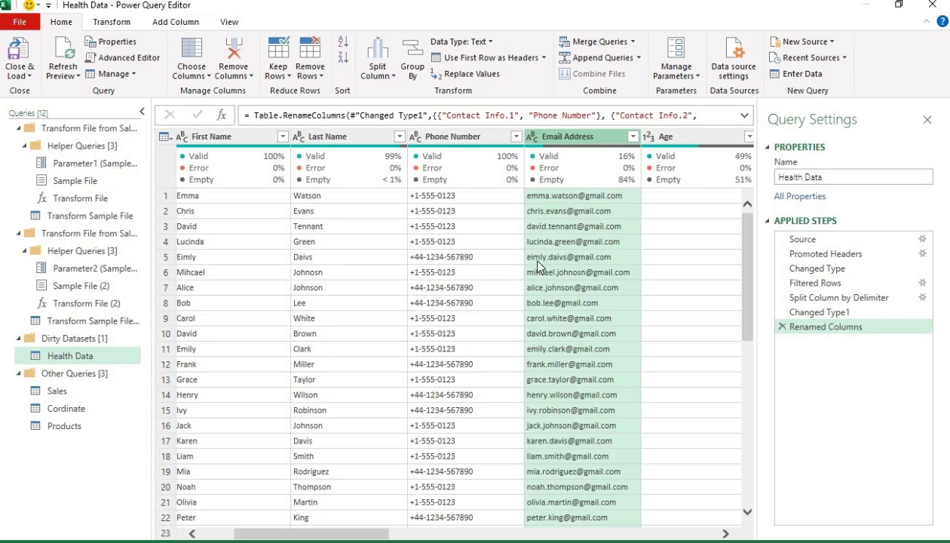
left_click(447, 128)
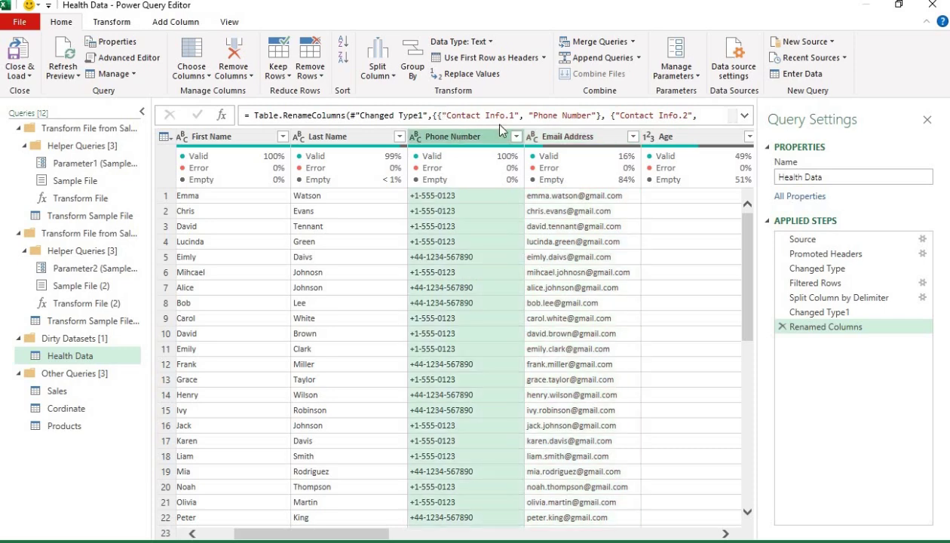
left_click(587, 140)
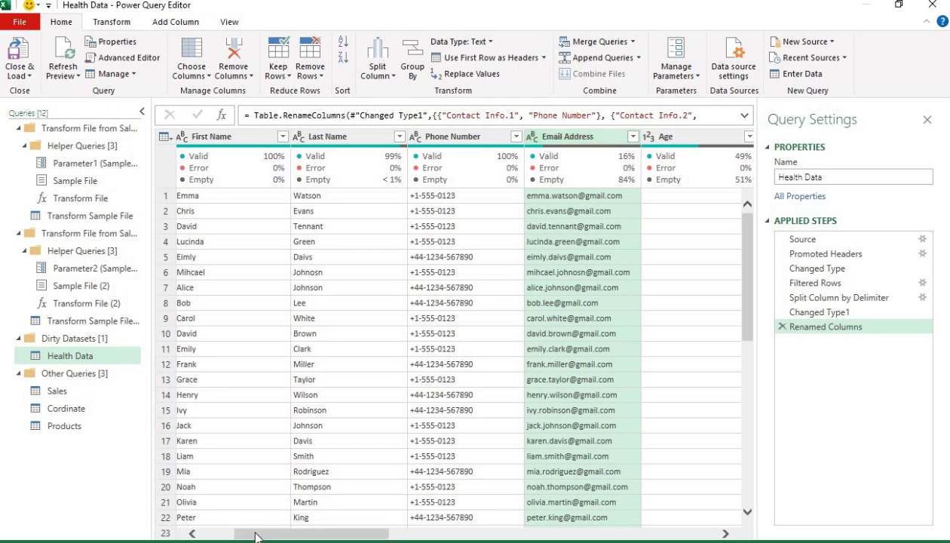
left_click_drag(256, 536, 213, 536)
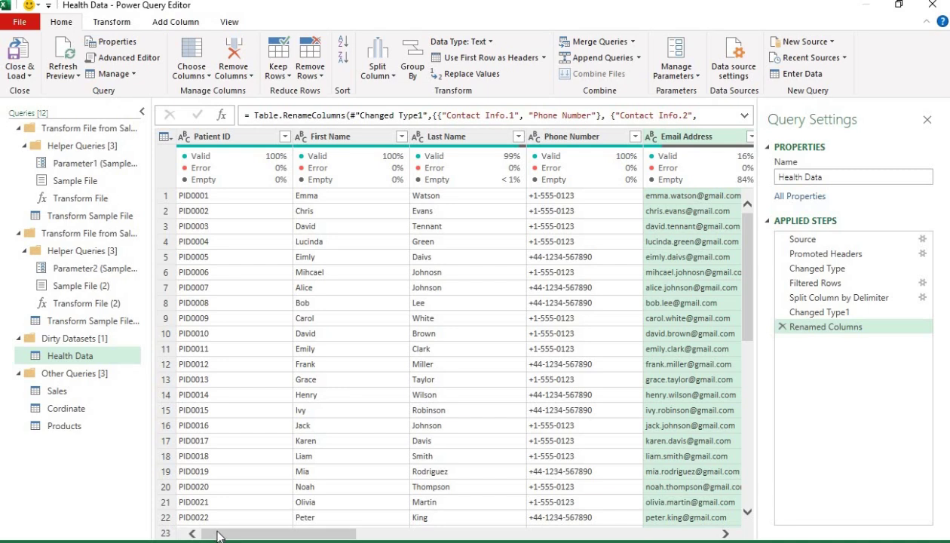
left_click_drag(219, 535, 260, 538)
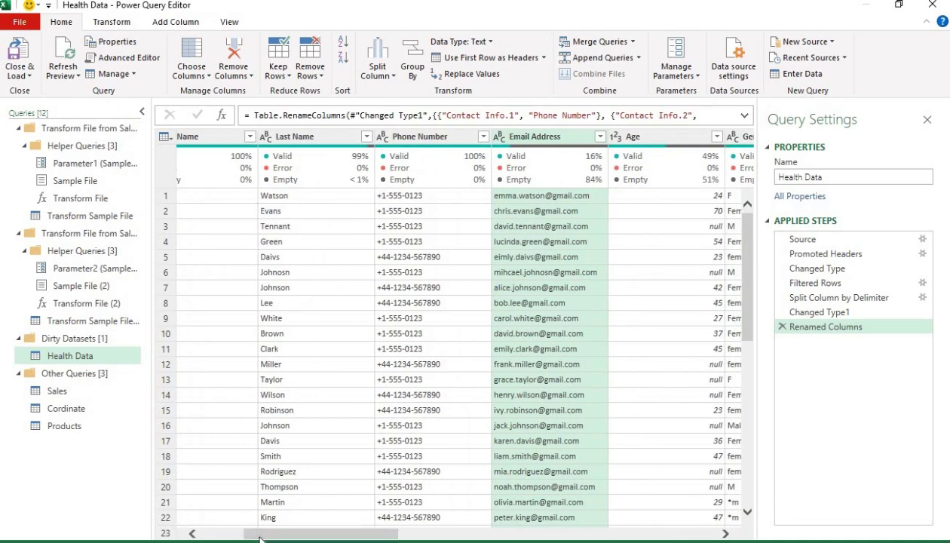
left_click(441, 139)
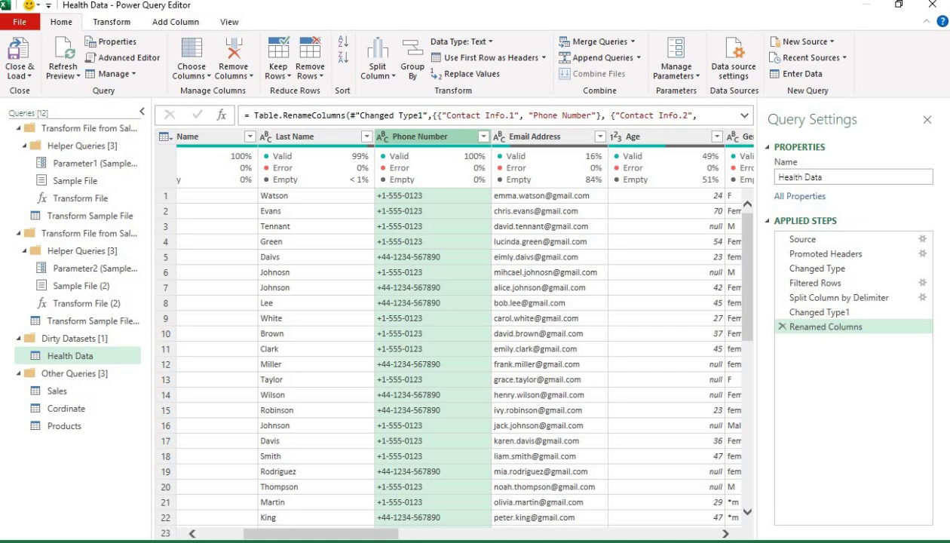
left_click(508, 136)
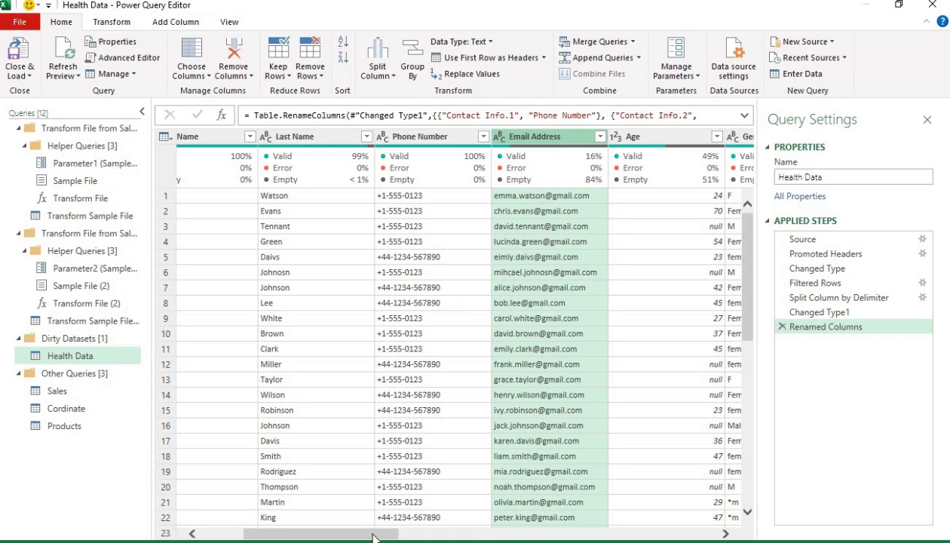
Step: Load the complete list of distinct values in the Age column's filter, look through it, and close it without filtering
left_click_drag(374, 537, 437, 480)
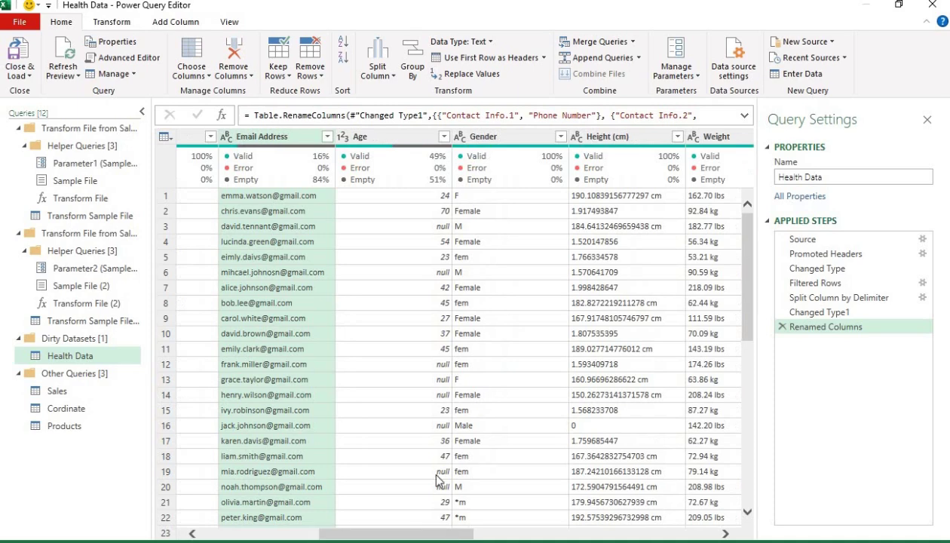
left_click(380, 143)
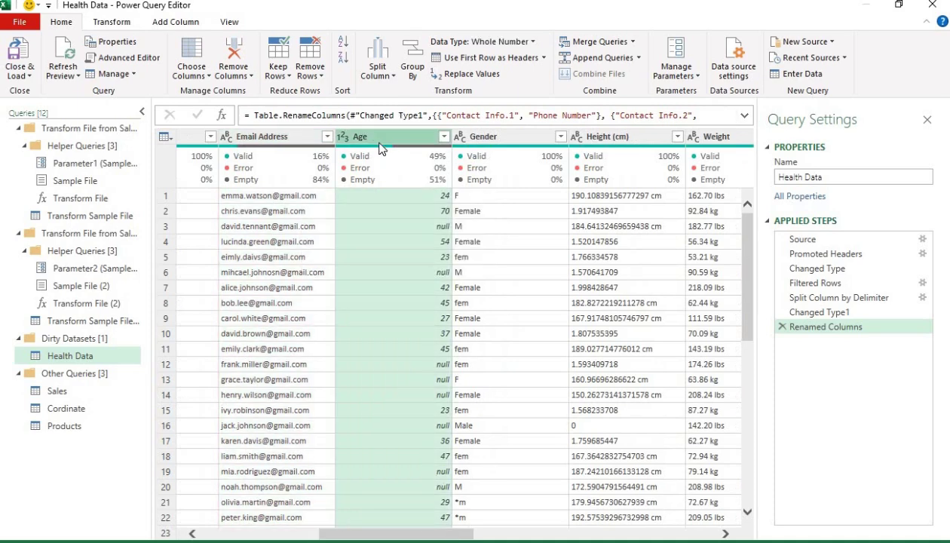
left_click(444, 137)
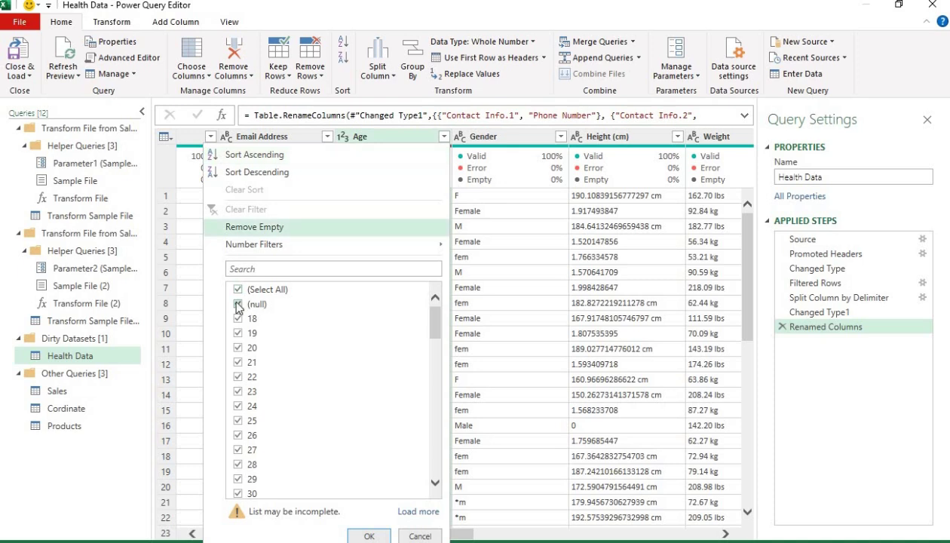
left_click(407, 512)
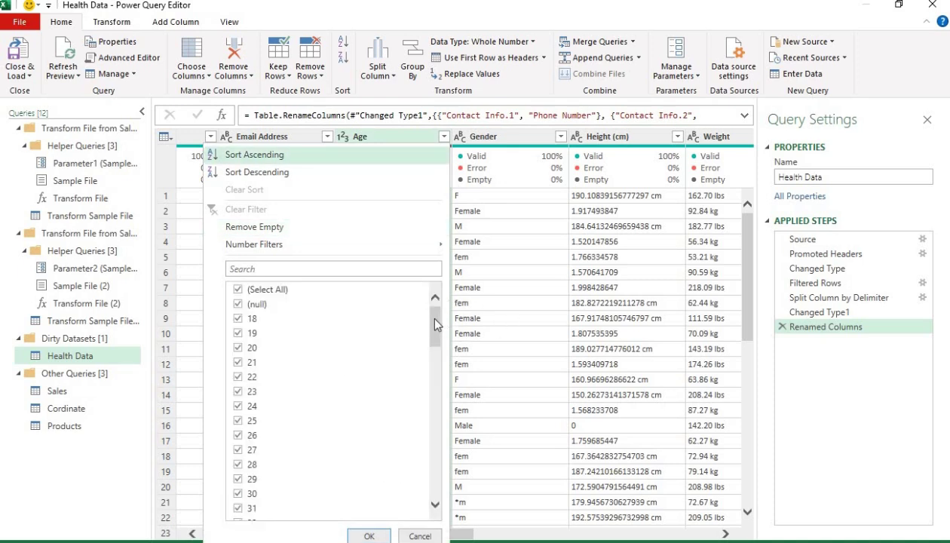
scroll(435, 324, "down", 19)
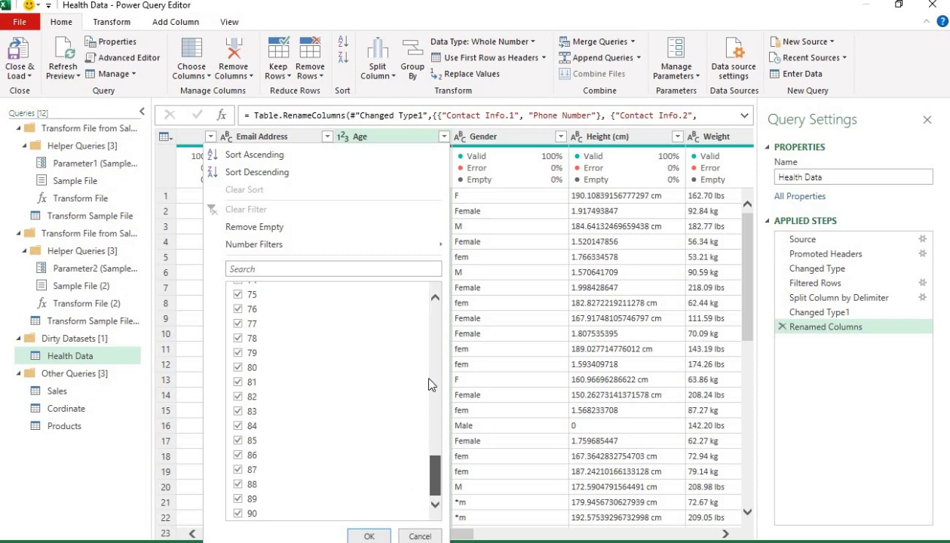
scroll(431, 339, "up", 19)
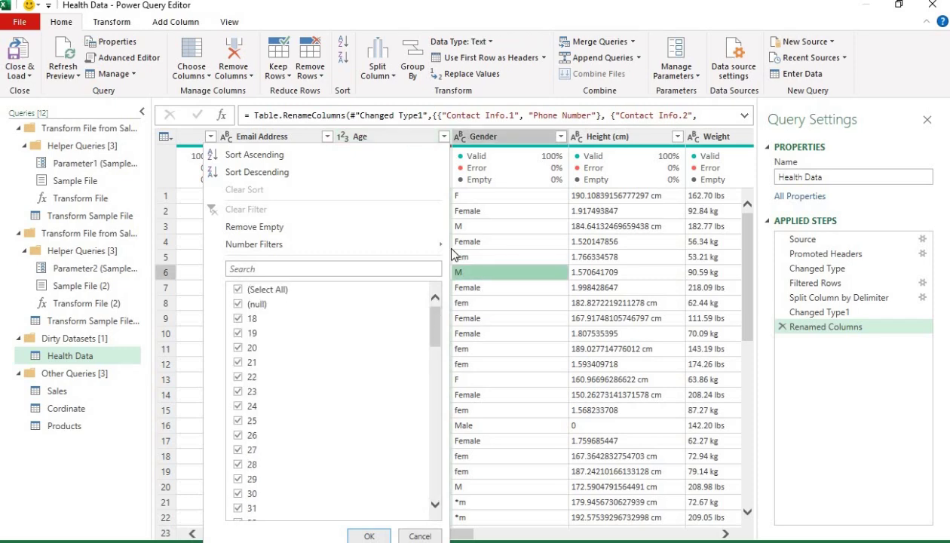
left_click(436, 159)
left_click(412, 142)
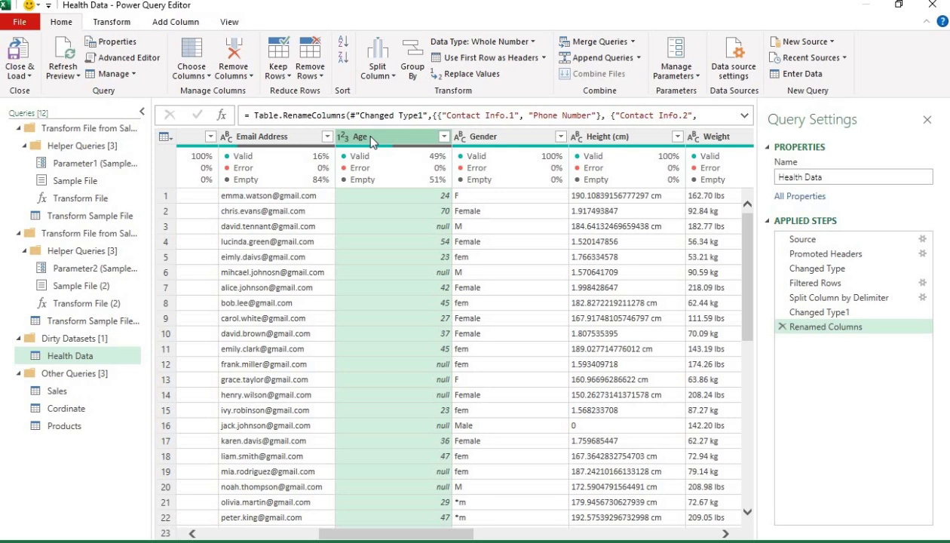
Step: Try adding 2 to every value in the Age column, and delete the resulting applied step
left_click(112, 23)
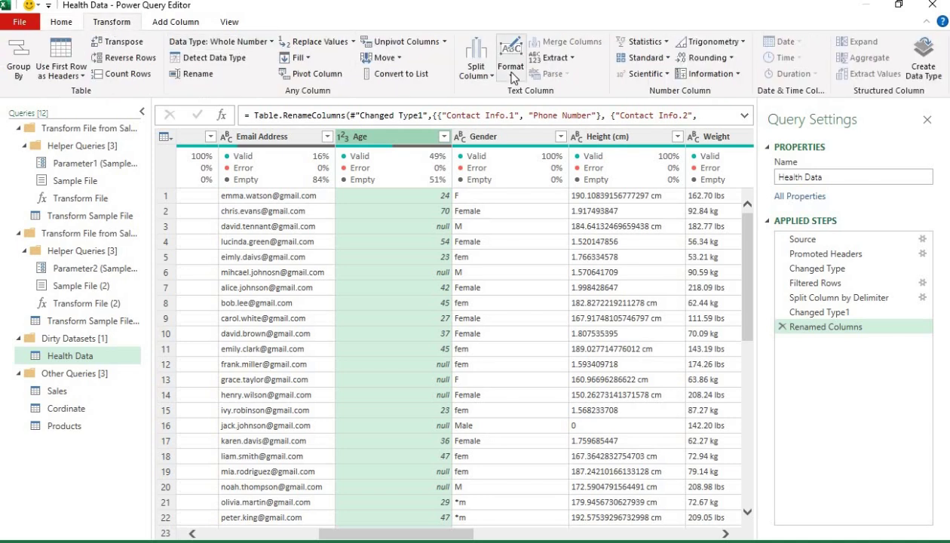
left_click(667, 58)
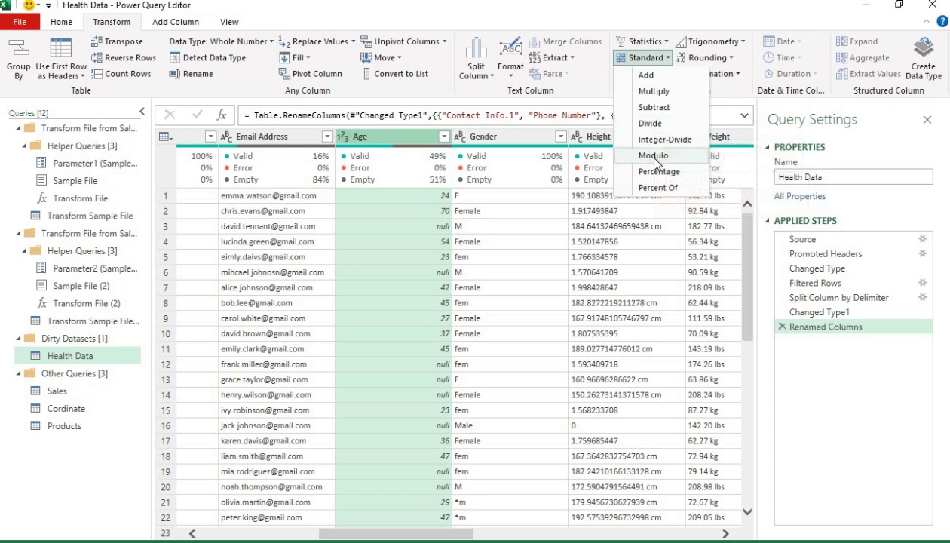
left_click(393, 142)
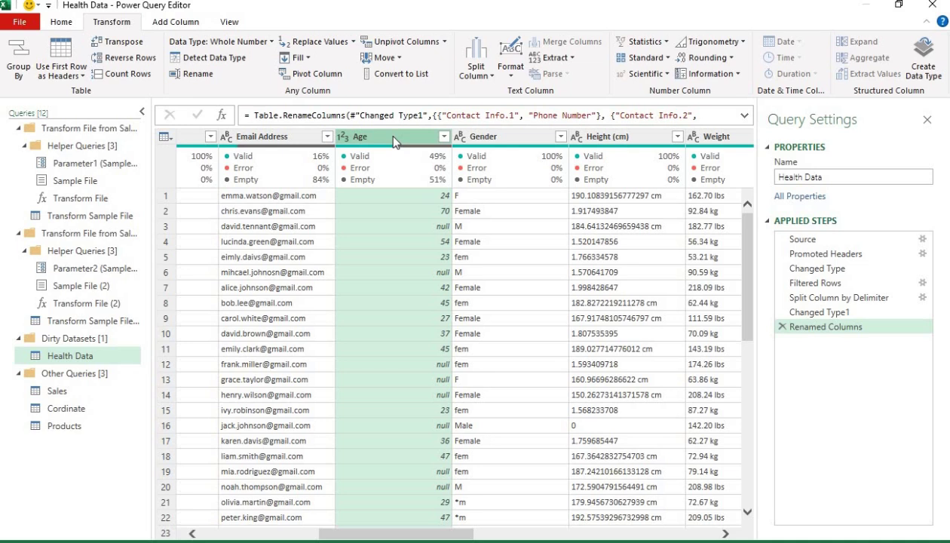
left_click(661, 59)
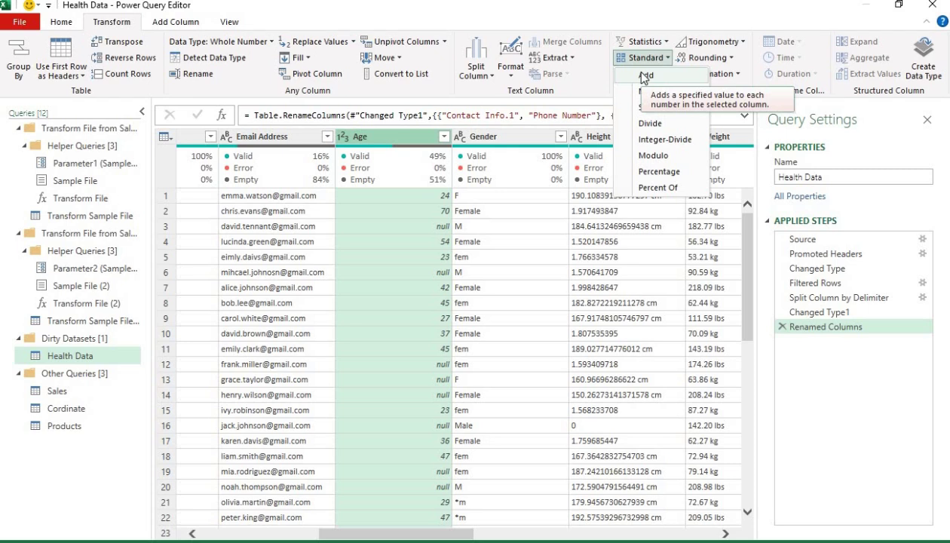
left_click(644, 76)
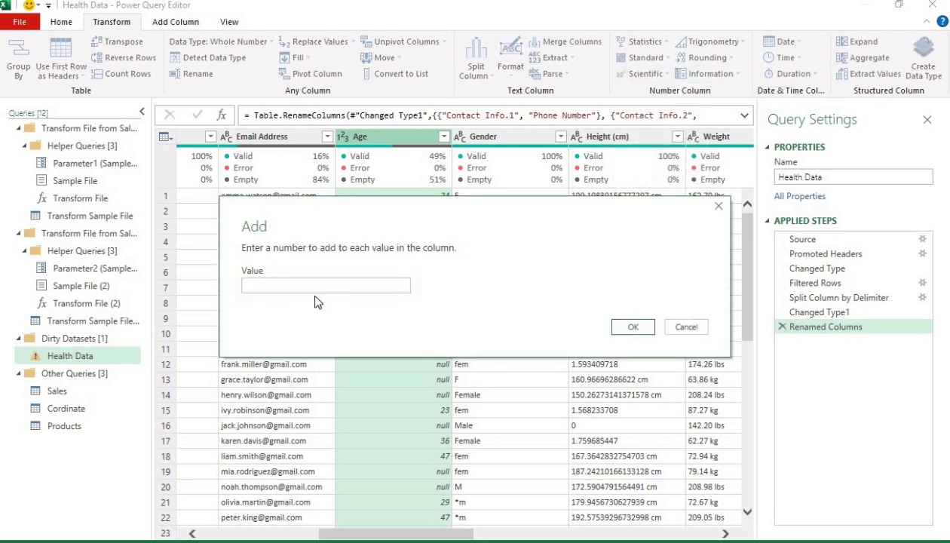
type("2")
left_click(633, 326)
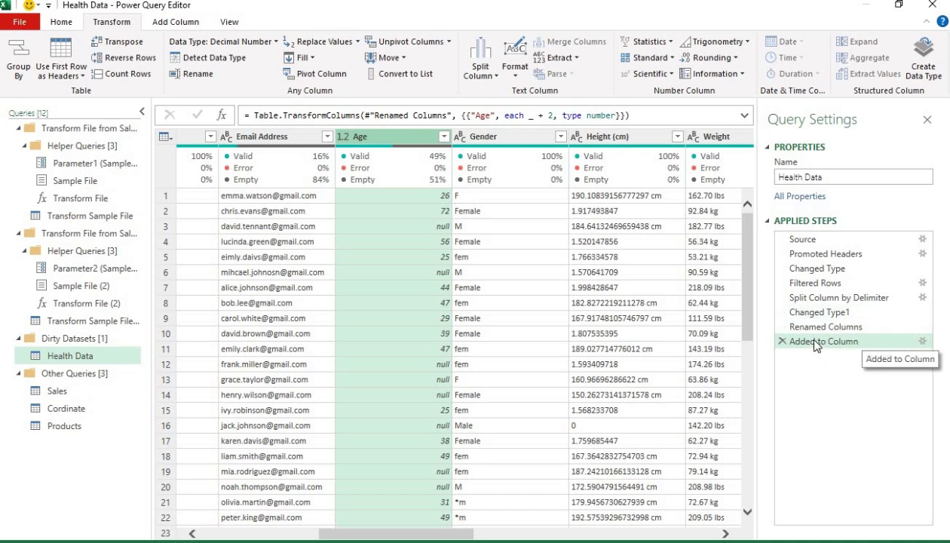
left_click(781, 340)
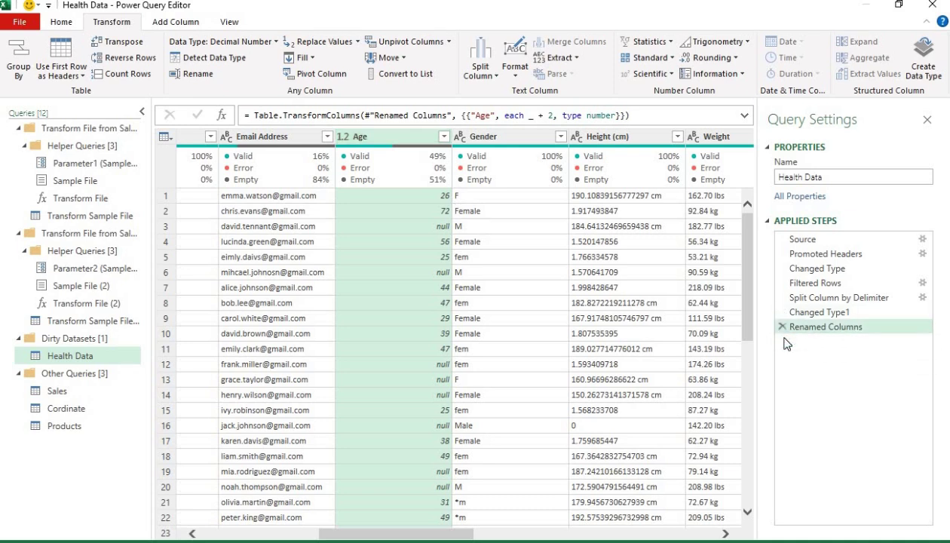
left_click(667, 58)
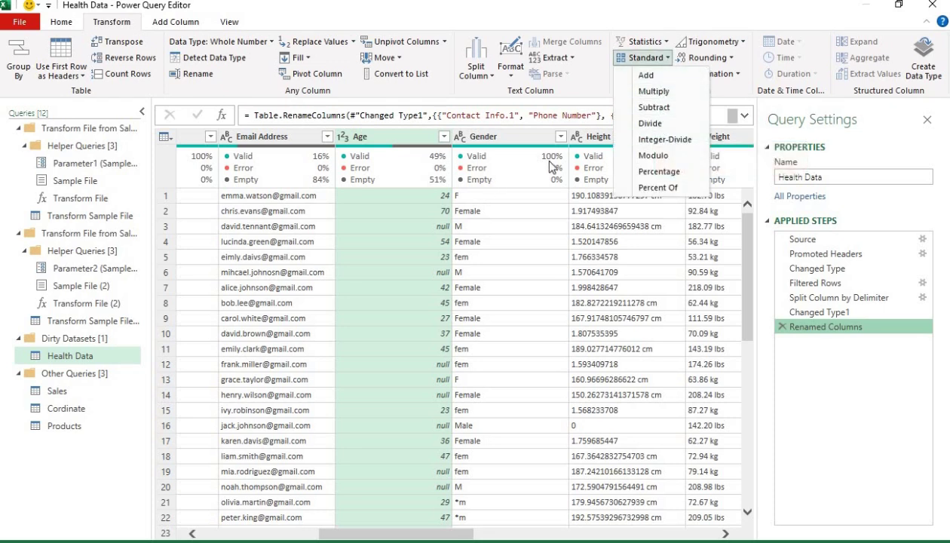
left_click(666, 128)
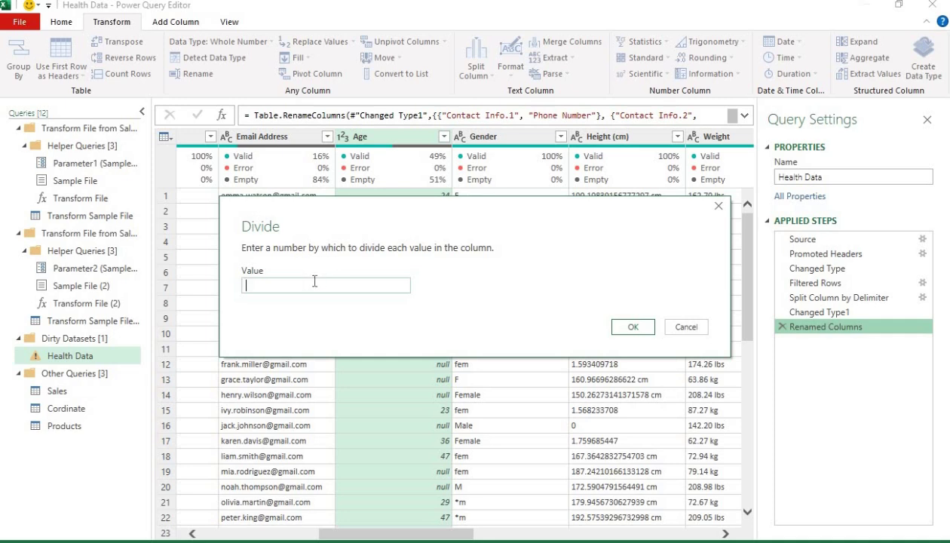
left_click(717, 206)
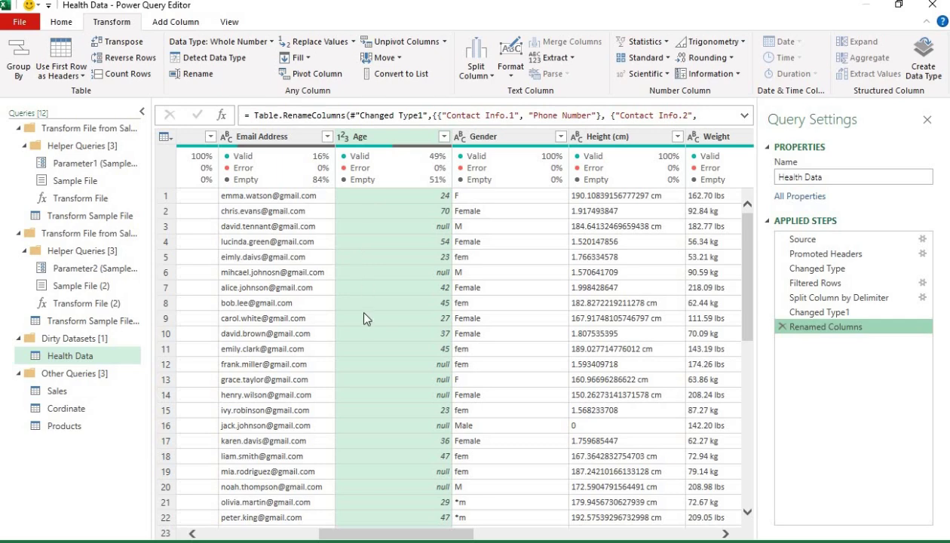
Step: Count the values in the Age column with the Count Values statistic, and delete the resulting applied step
mouse_move(392, 532)
left_mouse_down()
mouse_move(503, 510)
mouse_move(659, 521)
mouse_move(324, 537)
mouse_move(380, 537)
left_mouse_up()
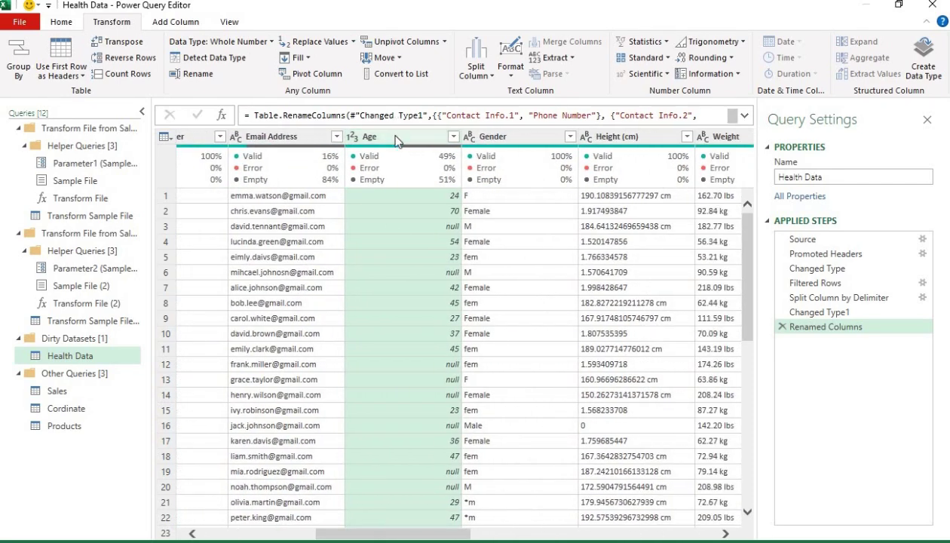
left_click(639, 44)
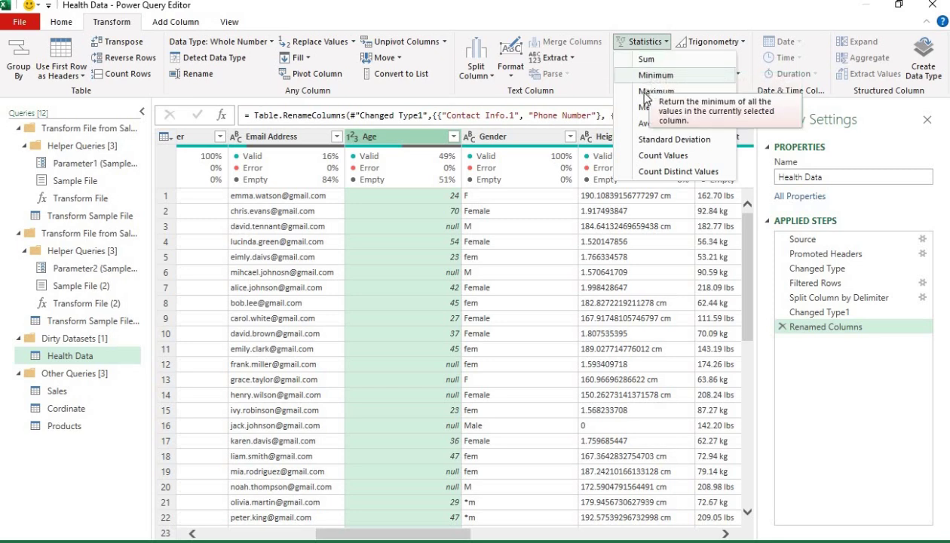
left_click(663, 156)
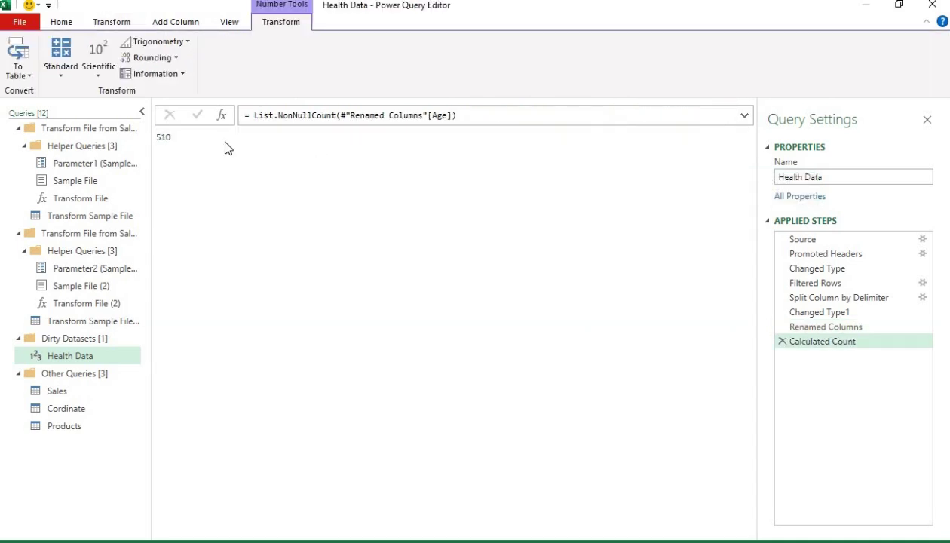
double_click(185, 136)
left_click(782, 341)
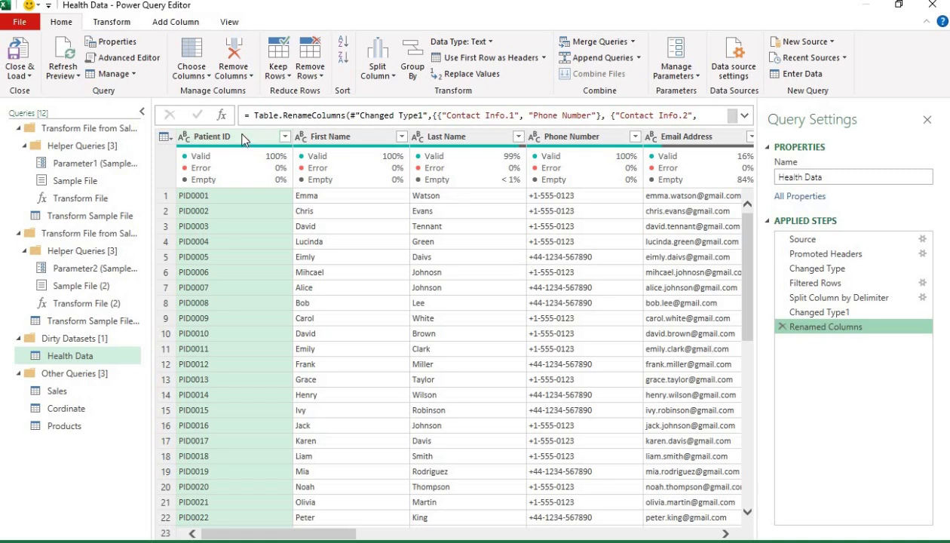
Step: Count all rows of the Health Data table, and delete the resulting applied step
left_click(126, 26)
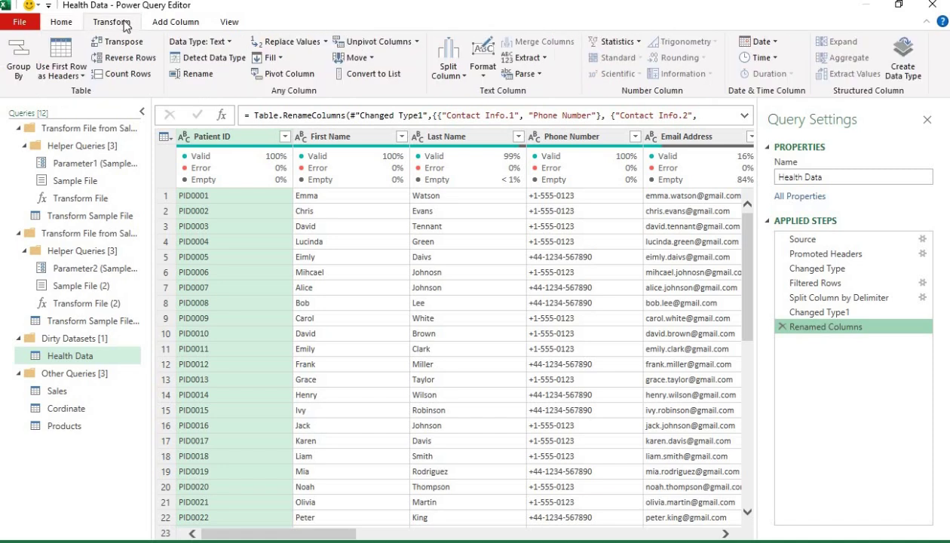
left_click(110, 74)
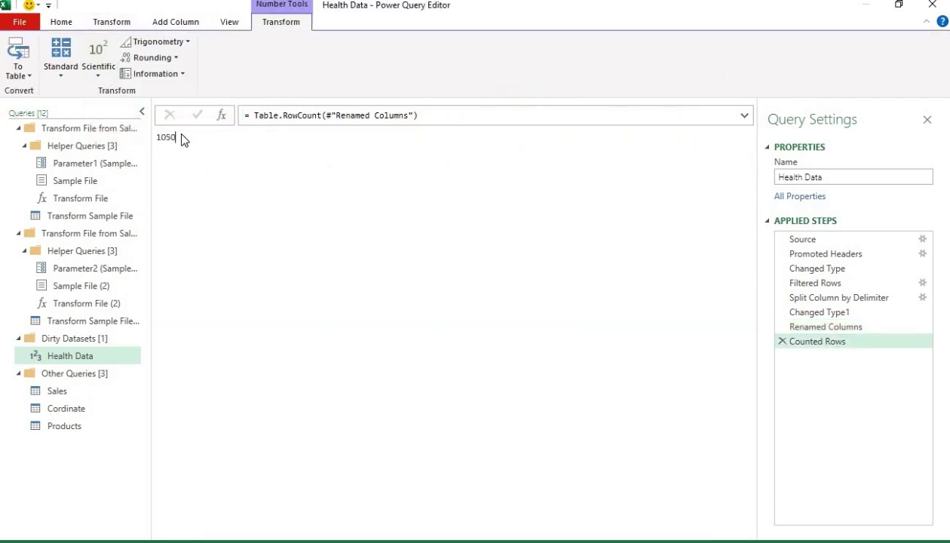
left_click_drag(178, 138, 154, 142)
left_click(780, 341)
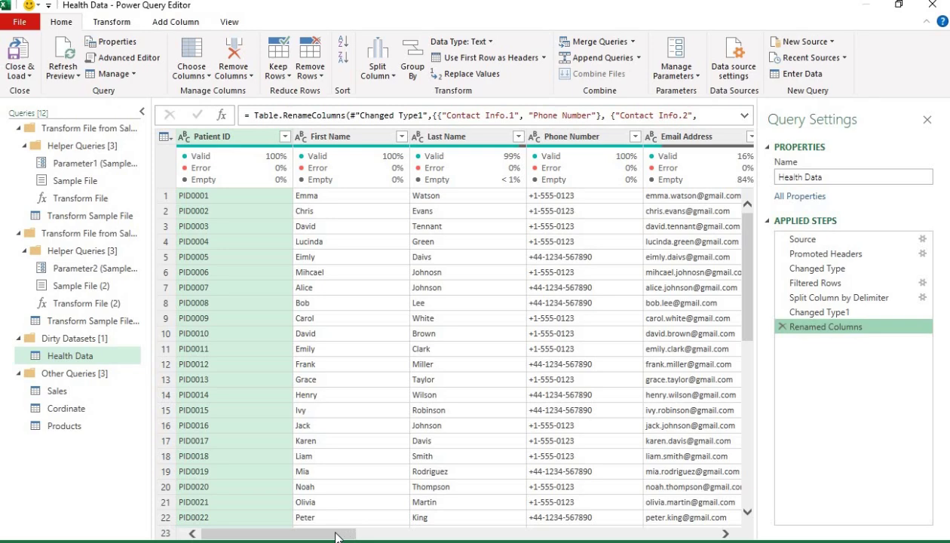
Step: Calculate the average of the Age column with the Average statistic, and delete the resulting applied step
left_click_drag(363, 534, 472, 537)
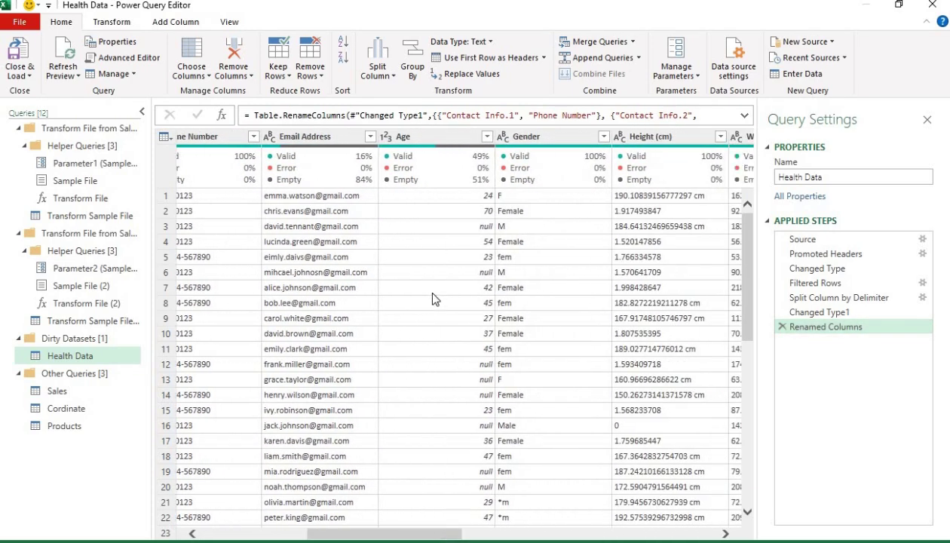
left_click(441, 136)
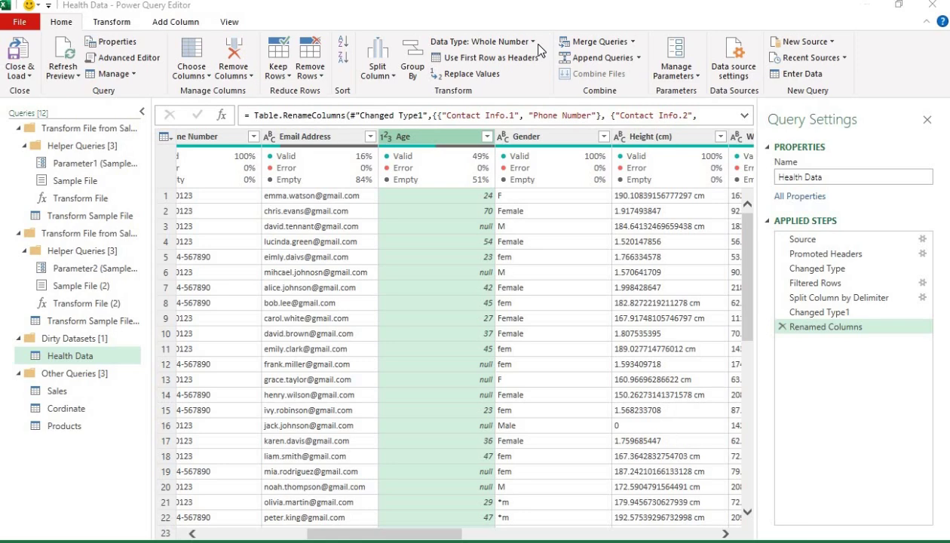
left_click(123, 28)
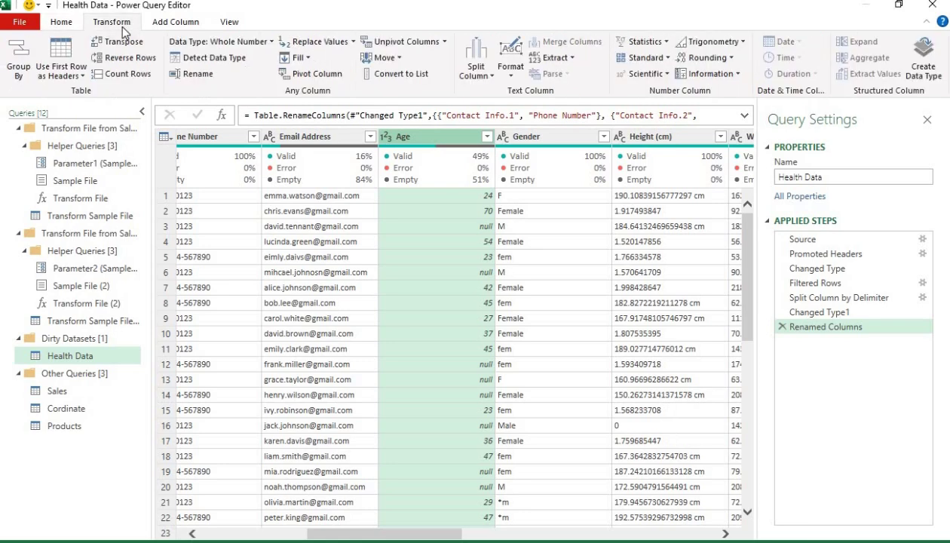
left_click(666, 42)
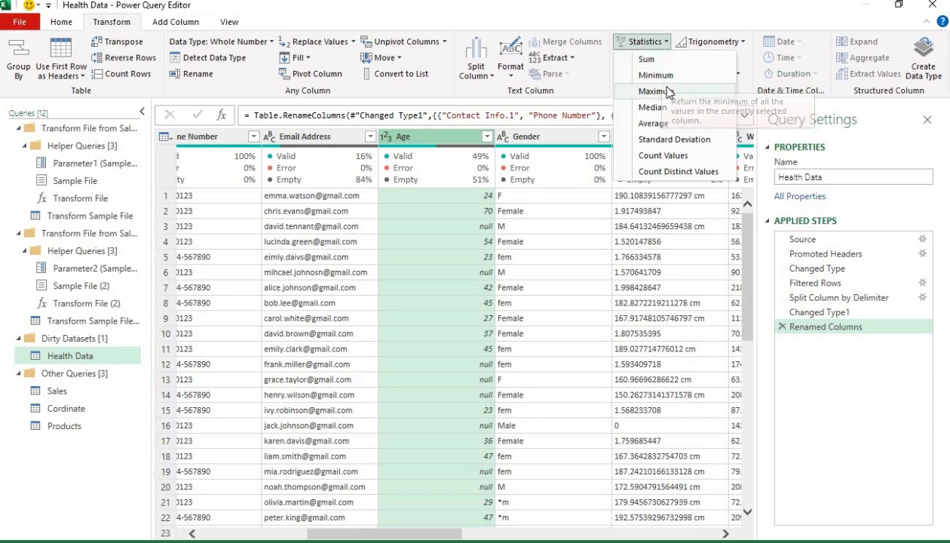
left_click(680, 125)
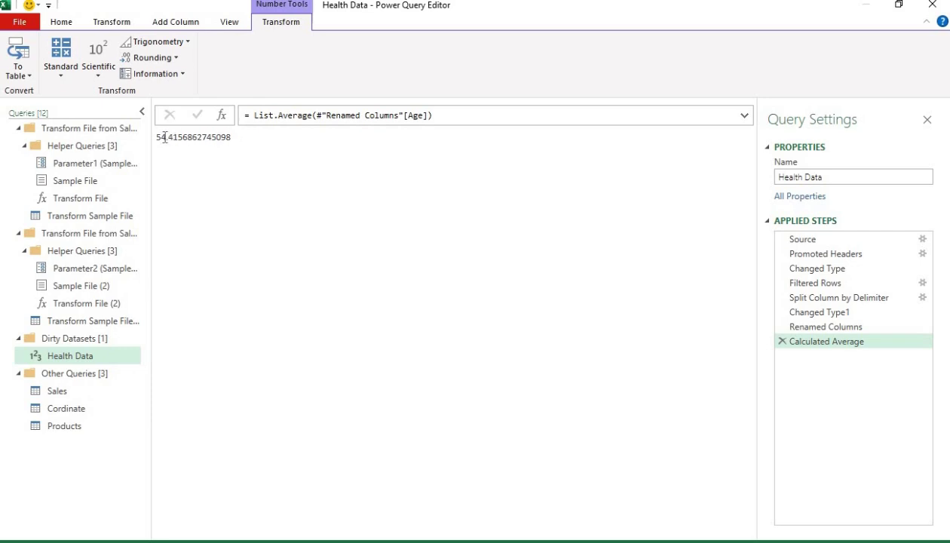
left_click_drag(166, 139, 154, 137)
left_click_drag(788, 312, 781, 349)
left_click(781, 343)
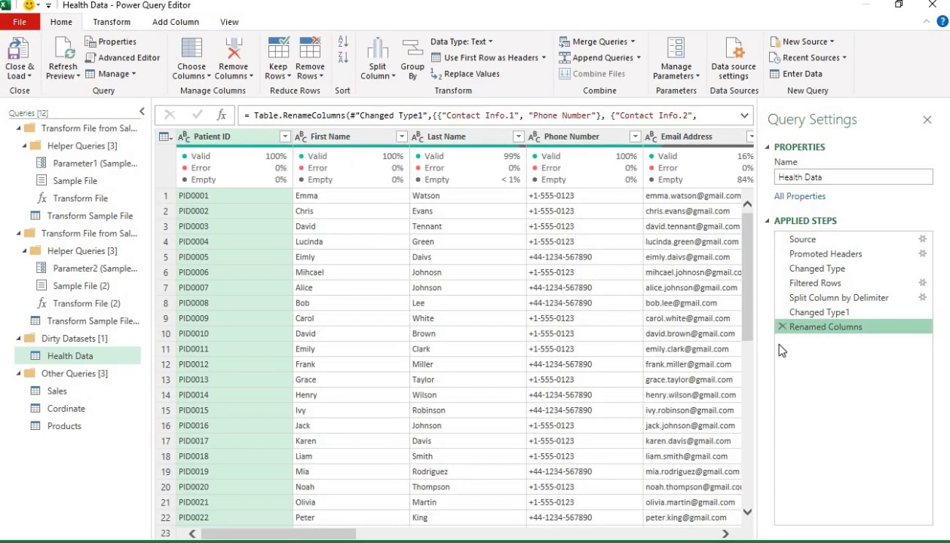
Step: Replace every null value in the Age column with 54
left_click(373, 539)
left_click_drag(372, 539, 478, 538)
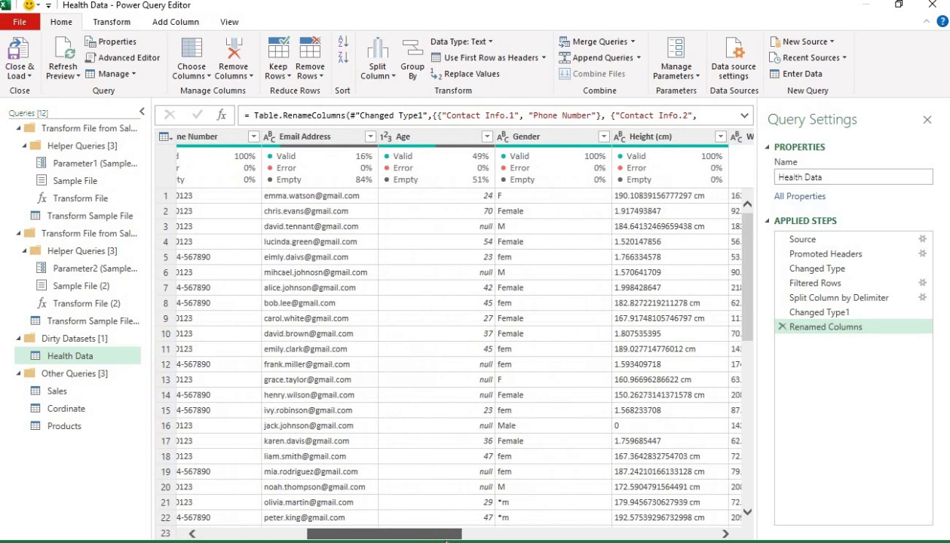
left_click(437, 138)
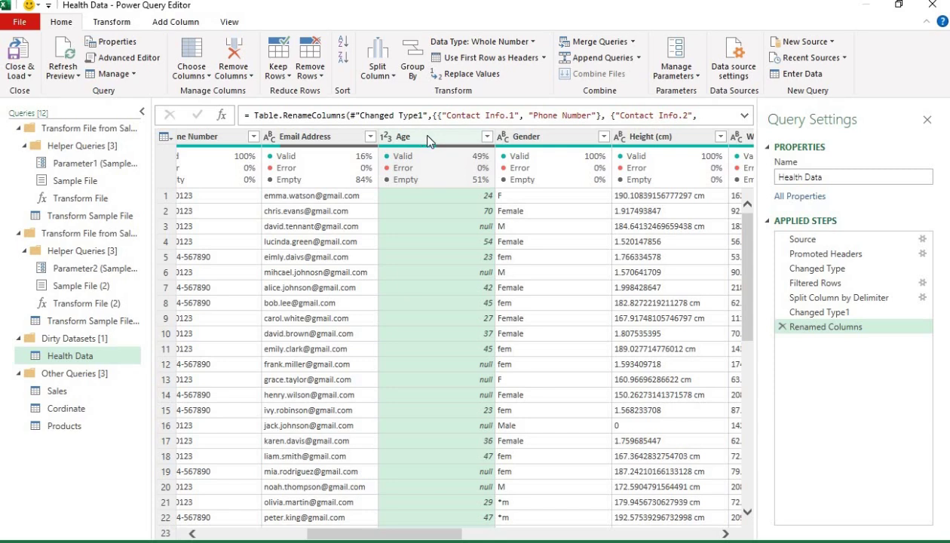
right_click(426, 137)
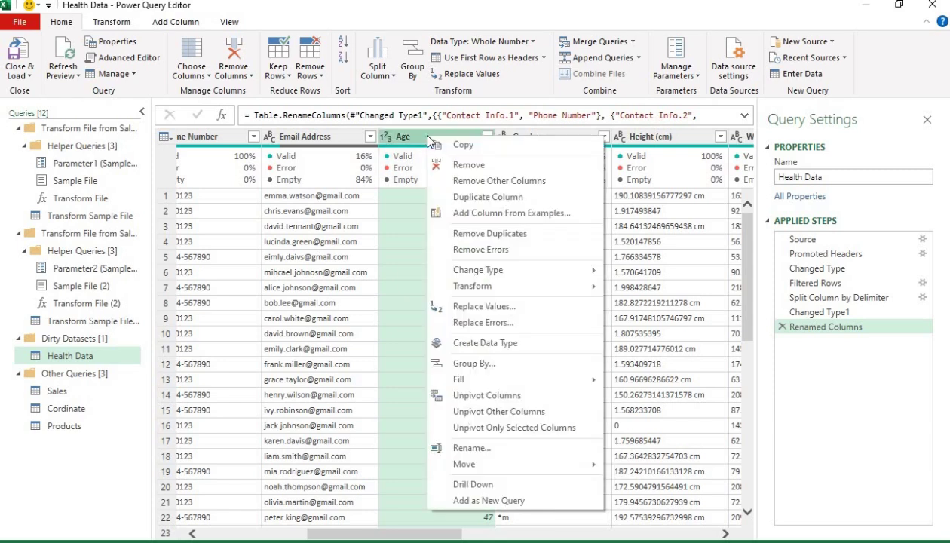
left_click(518, 308)
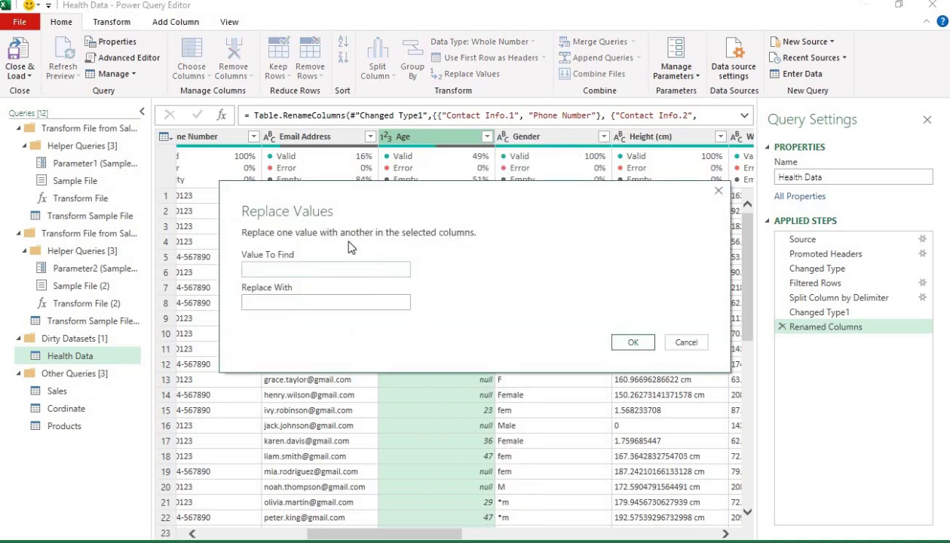
type("5")
key("BackSpace")
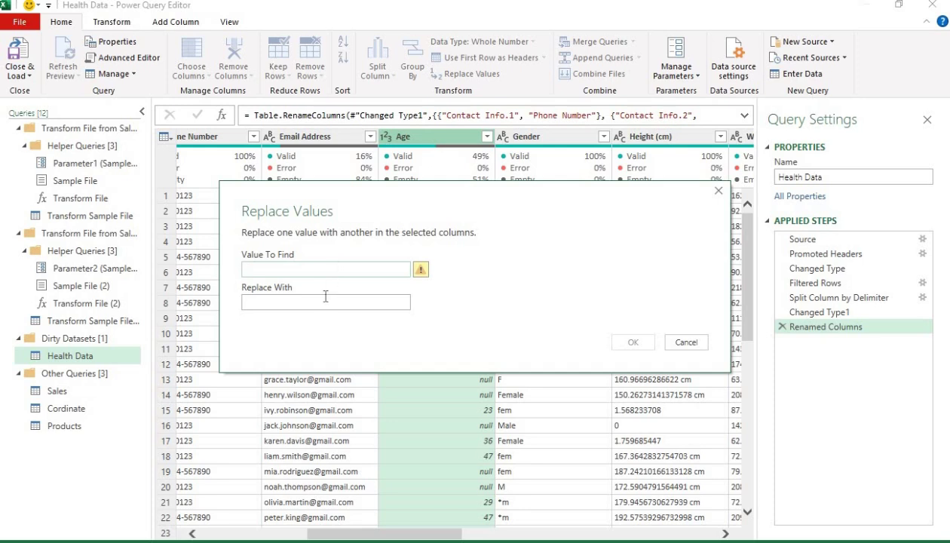
left_click(326, 296)
left_click(316, 263)
type("null")
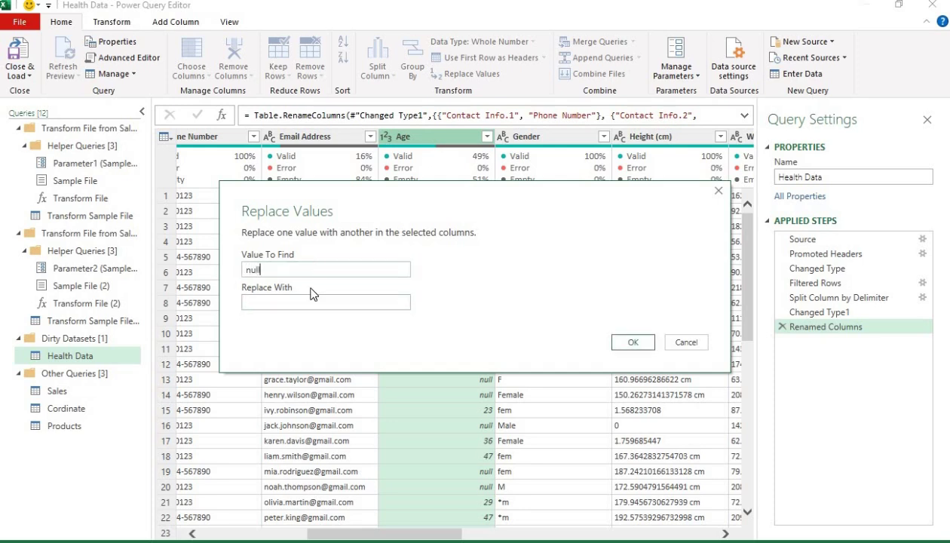
left_click(308, 304)
type("54")
left_click(623, 339)
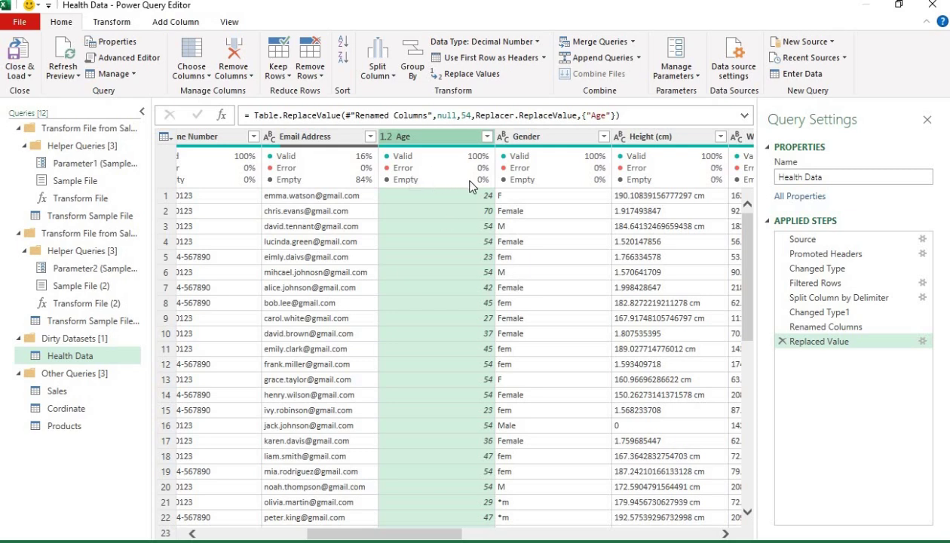
Step: Filter the Email Address column to show only its blank entries, and look through the remaining rows
mouse_move(487, 187)
left_click(326, 138)
left_click(370, 136)
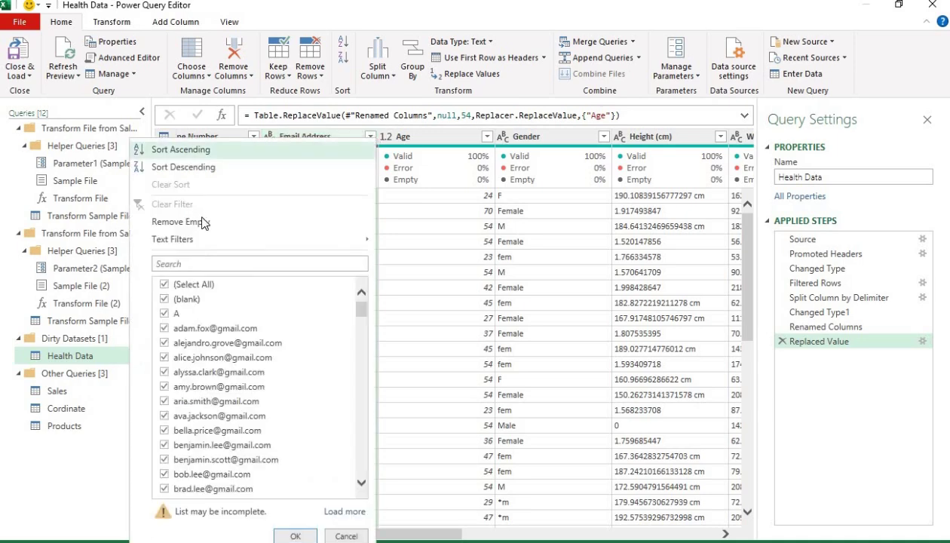
left_click(164, 285)
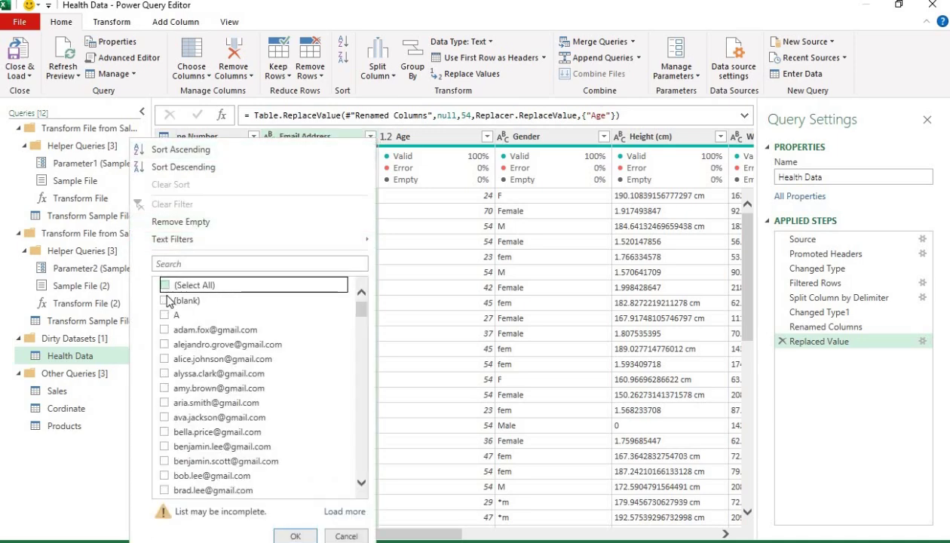
left_click(164, 299)
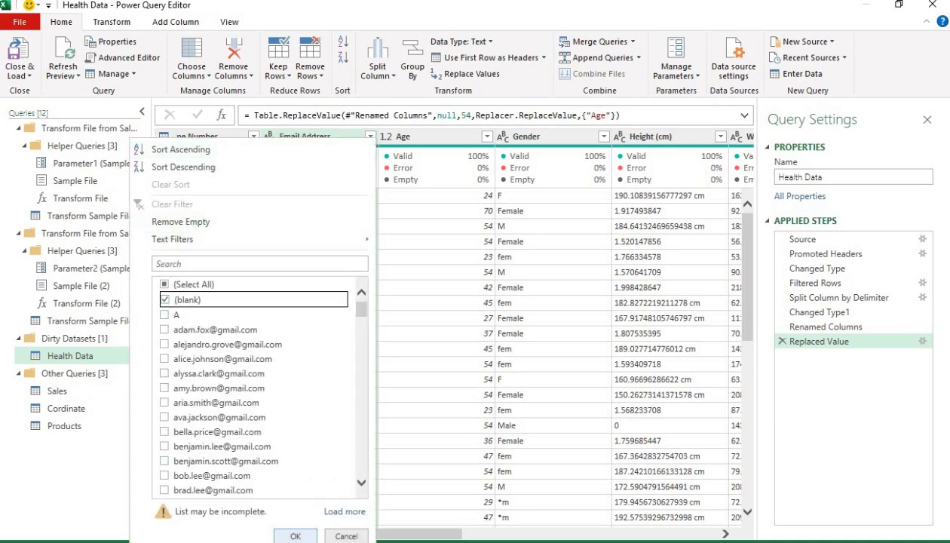
left_click(295, 535)
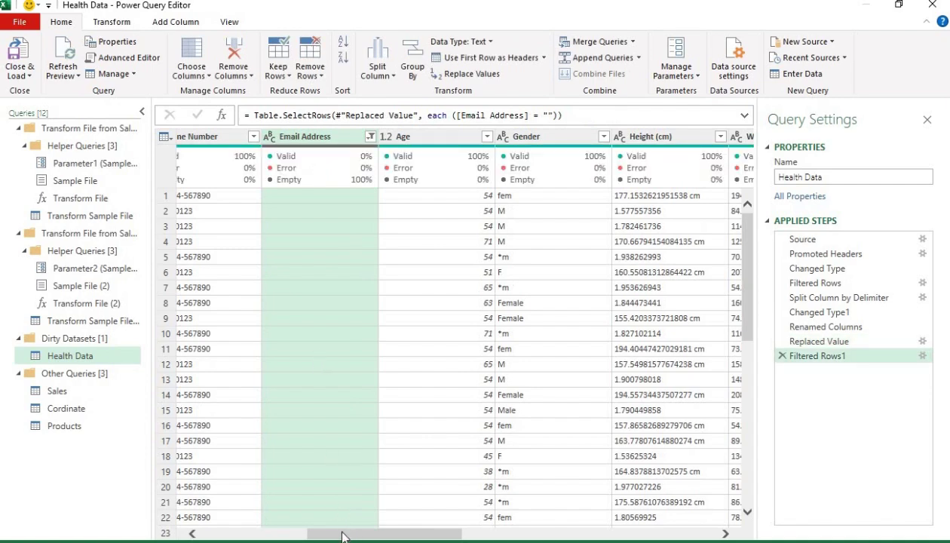
mouse_move(333, 532)
left_mouse_down()
mouse_move(301, 534)
mouse_move(326, 537)
left_mouse_up()
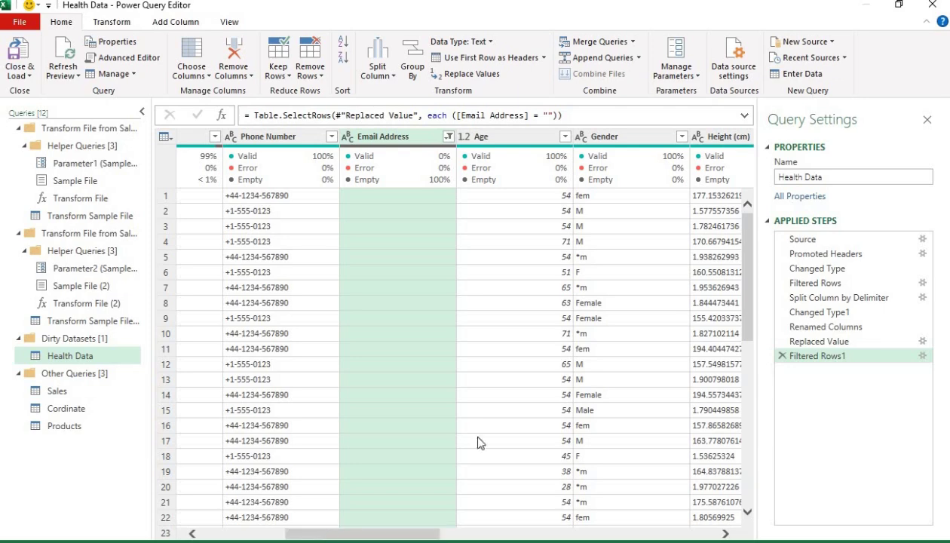
left_click_drag(742, 267, 746, 233)
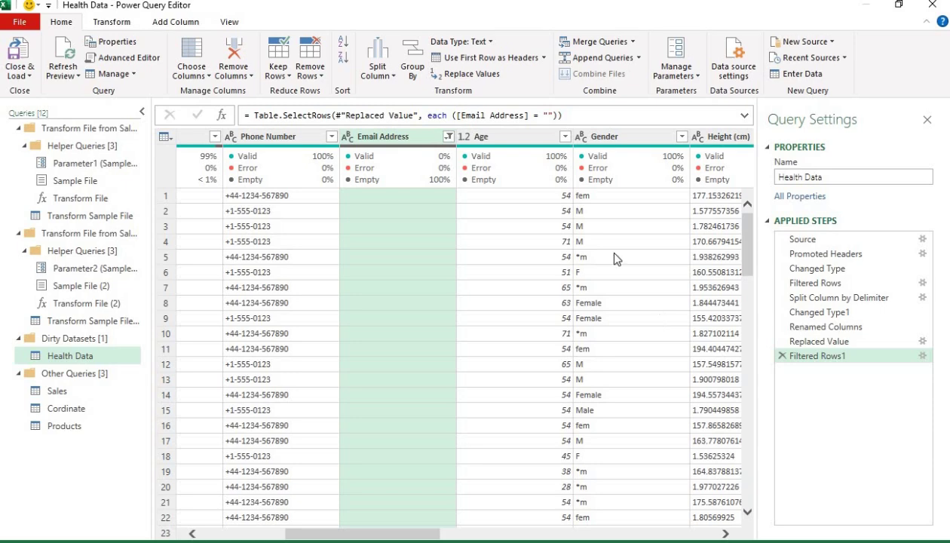
Step: Try removing empty values from the filtered Email Address column, and delete both applied steps that filter the email addresses
left_click(449, 136)
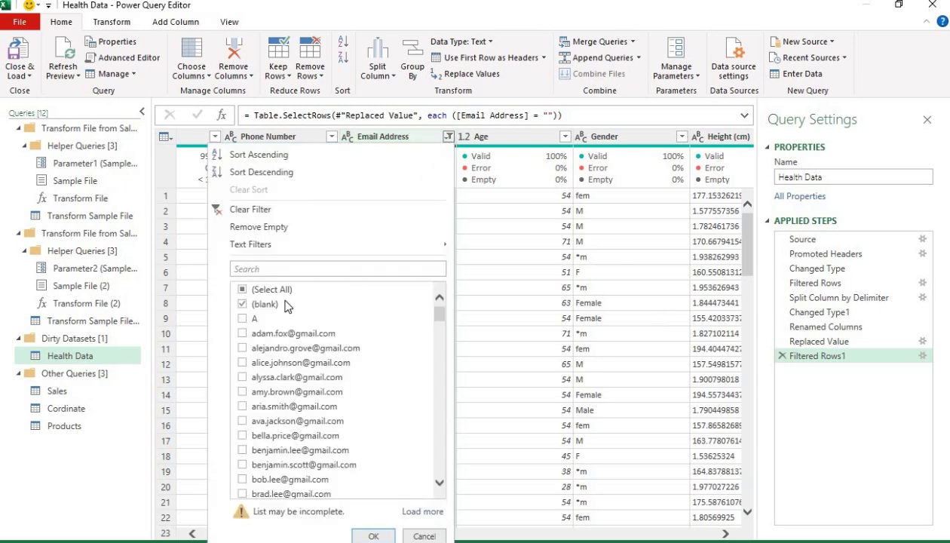
left_click(248, 233)
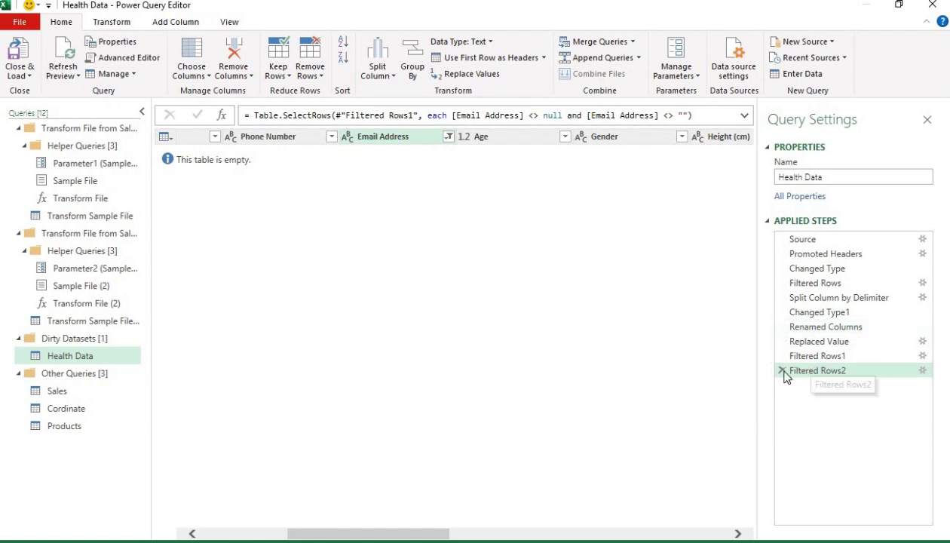
left_click(781, 371)
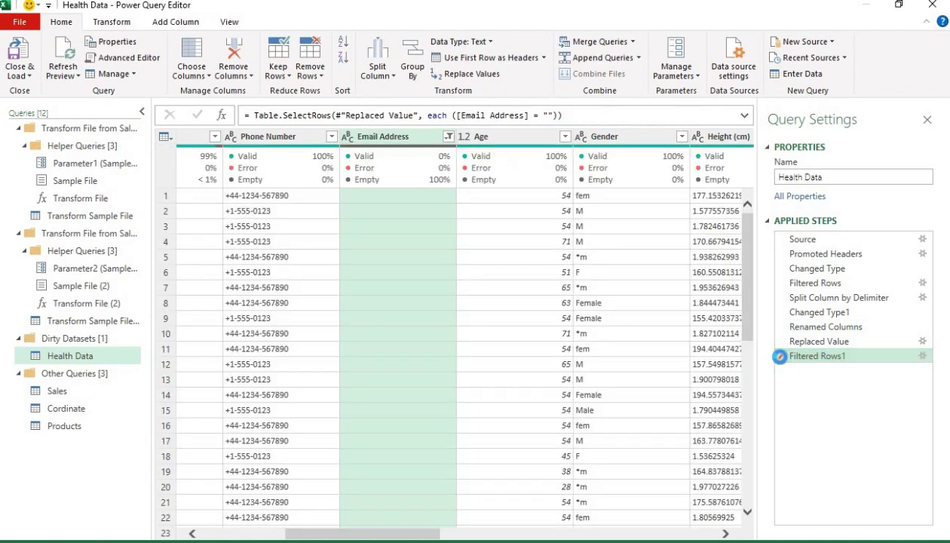
left_click(780, 356)
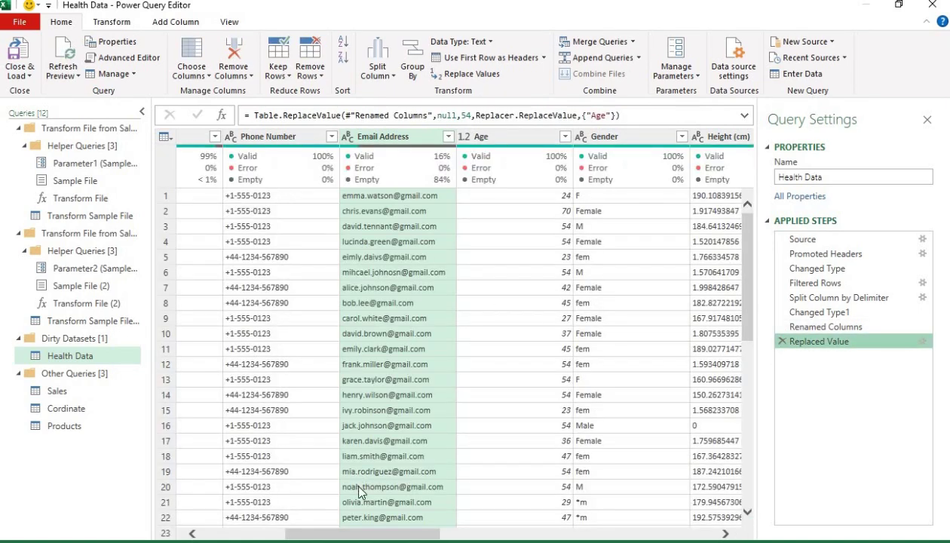
Step: Load the complete list of distinct values in the Gender column's filter, examine its spelling variants, and close it without filtering
left_click_drag(374, 533, 434, 534)
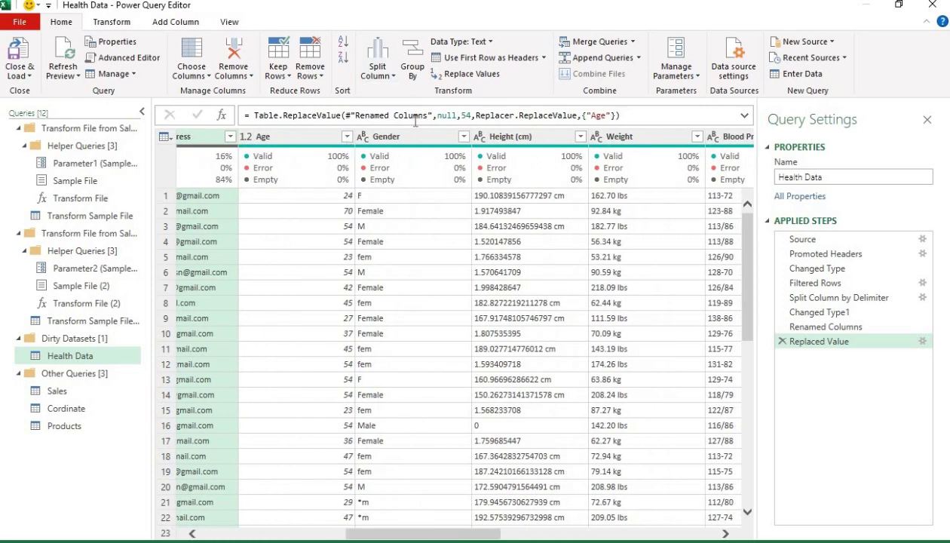
left_click(408, 140)
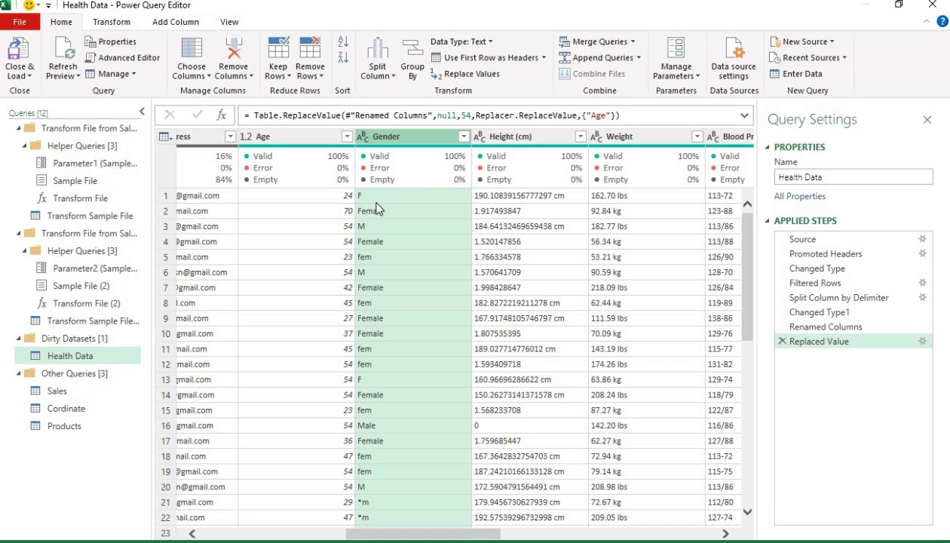
left_click(463, 137)
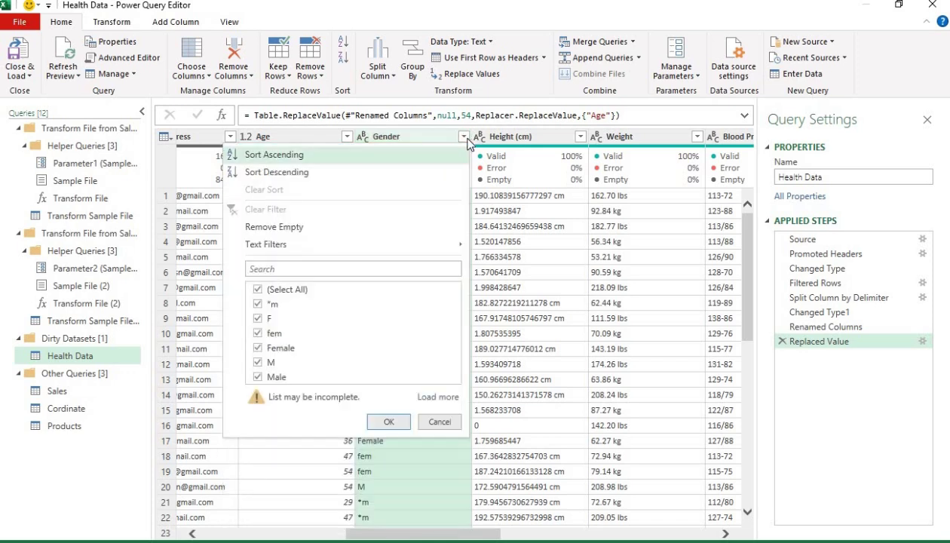
left_click(436, 398)
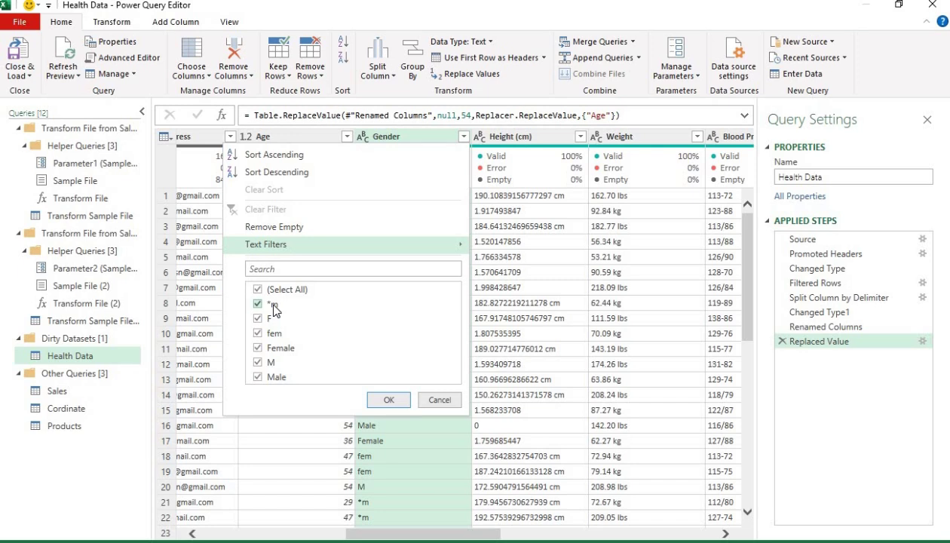
left_click(404, 138)
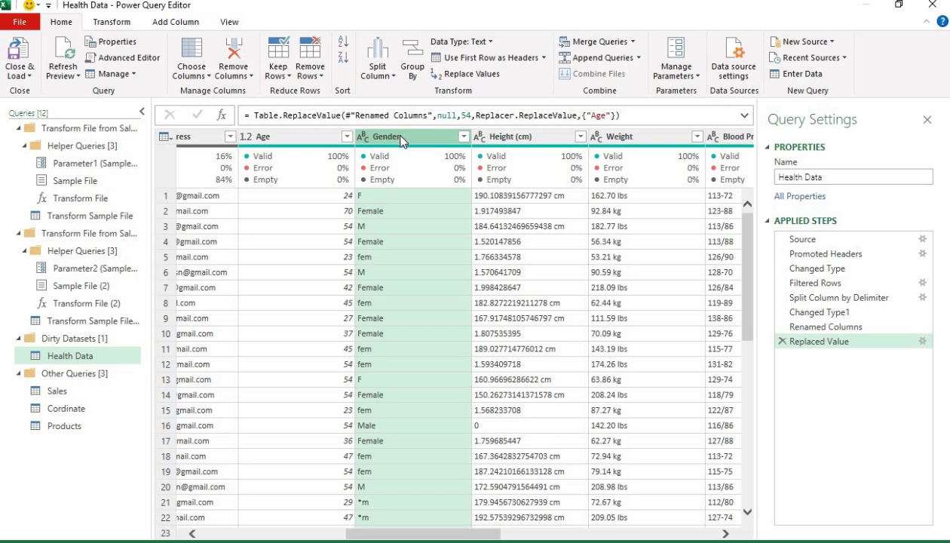
Step: Replace the value "*m" with "Male" in the Gender column
right_click(405, 140)
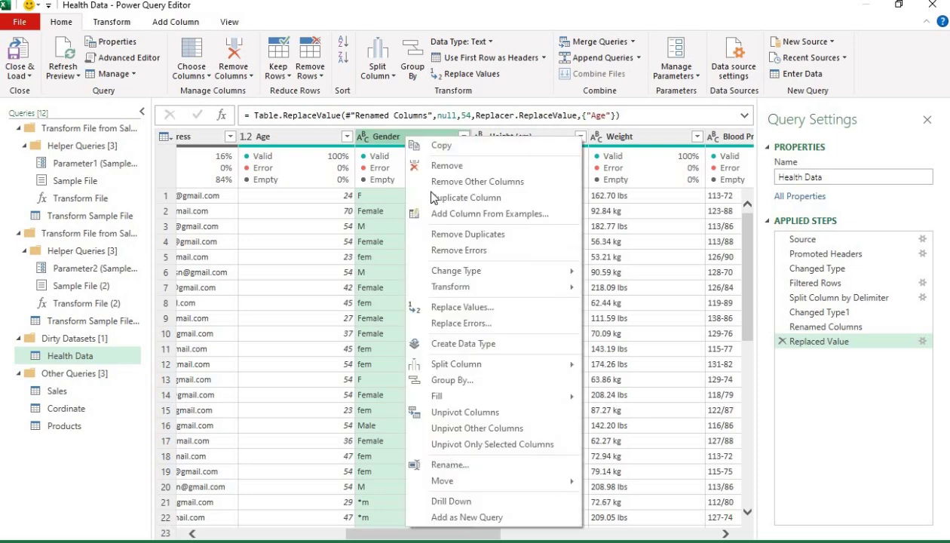
left_click(454, 307)
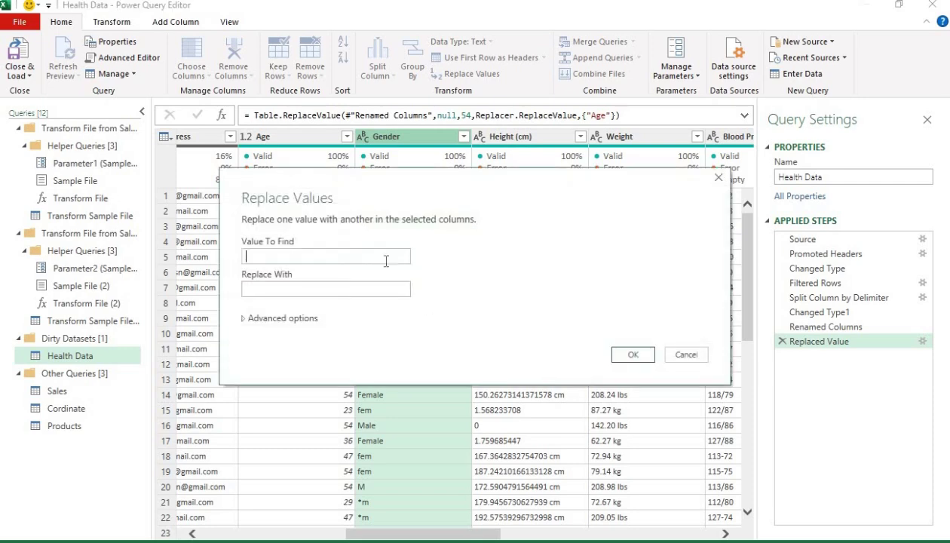
type("*m")
left_click(349, 289)
type("Male")
left_click(632, 355)
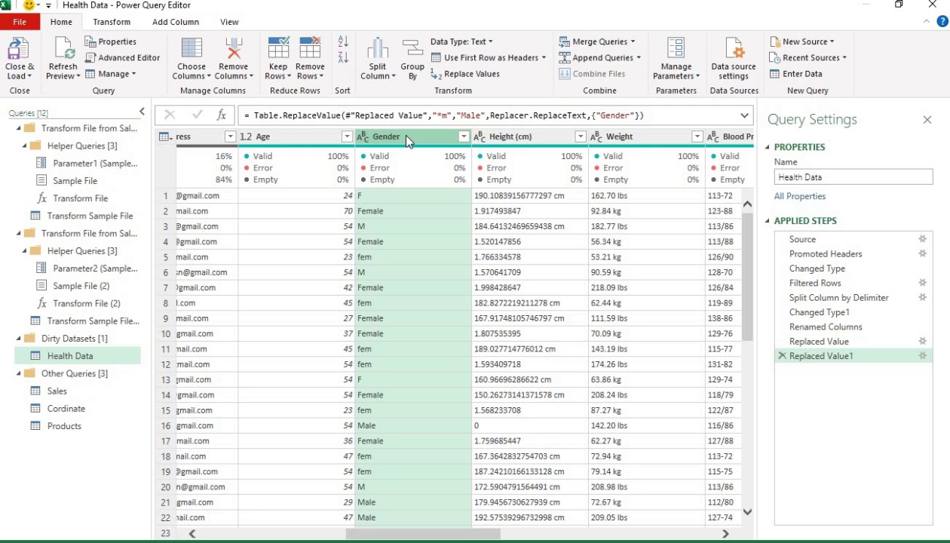
Step: Open the Gender column's filter list, close it without filtering, and delete the applied step that replaces "*m"
left_click(173, 23)
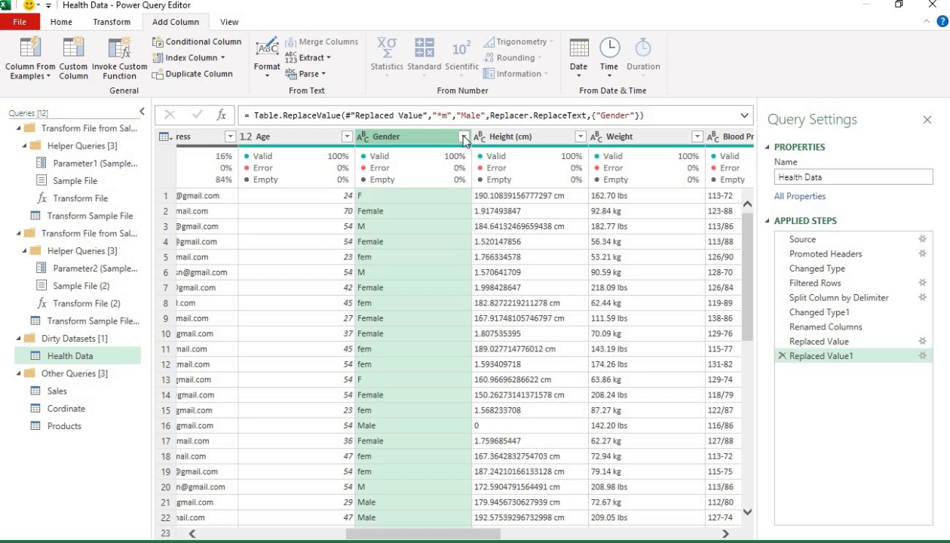
left_click(464, 136)
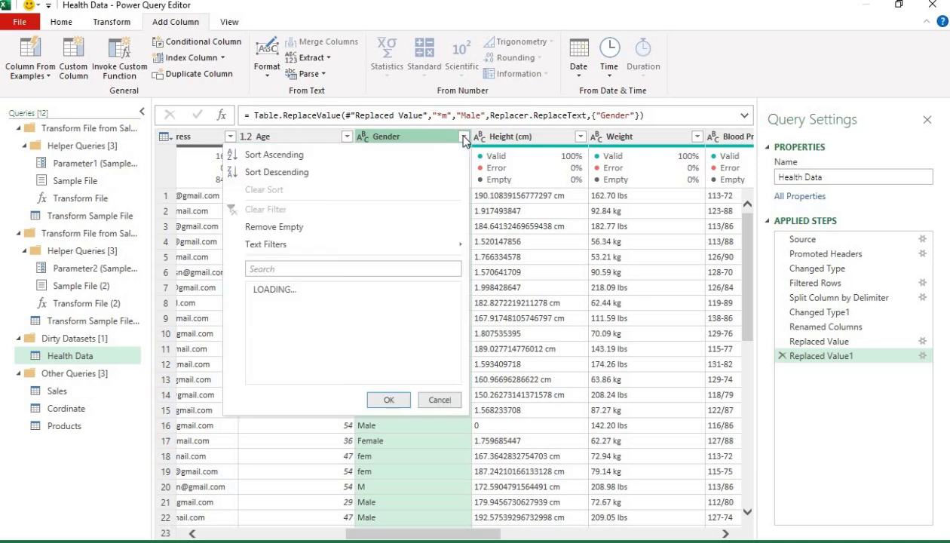
left_click(436, 407)
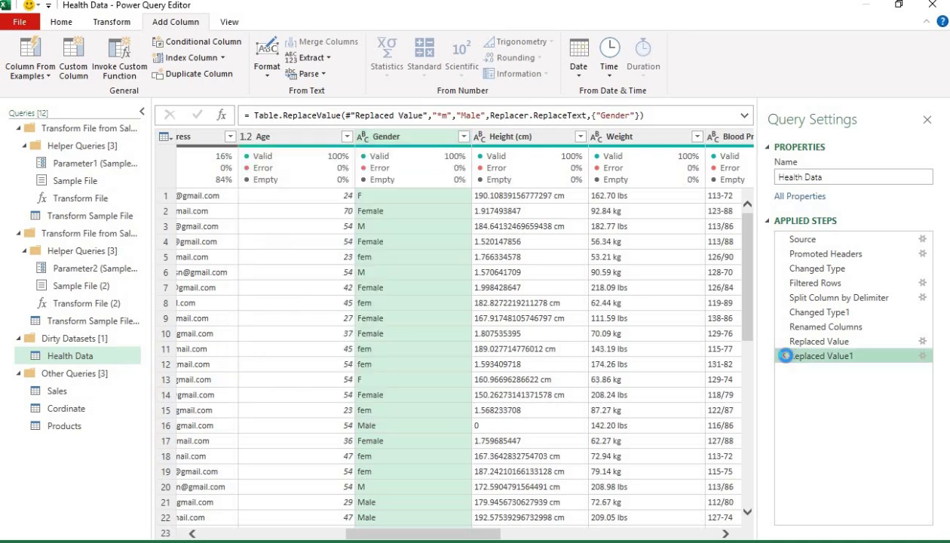
left_click(782, 356)
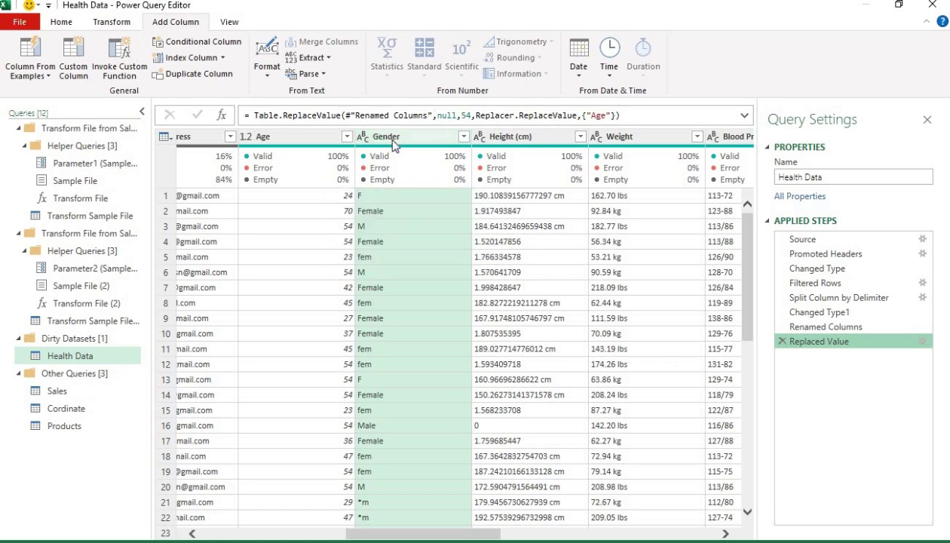
Step: Start a conditional column with a first clause that tests whether Gender equals a value
left_click(215, 43)
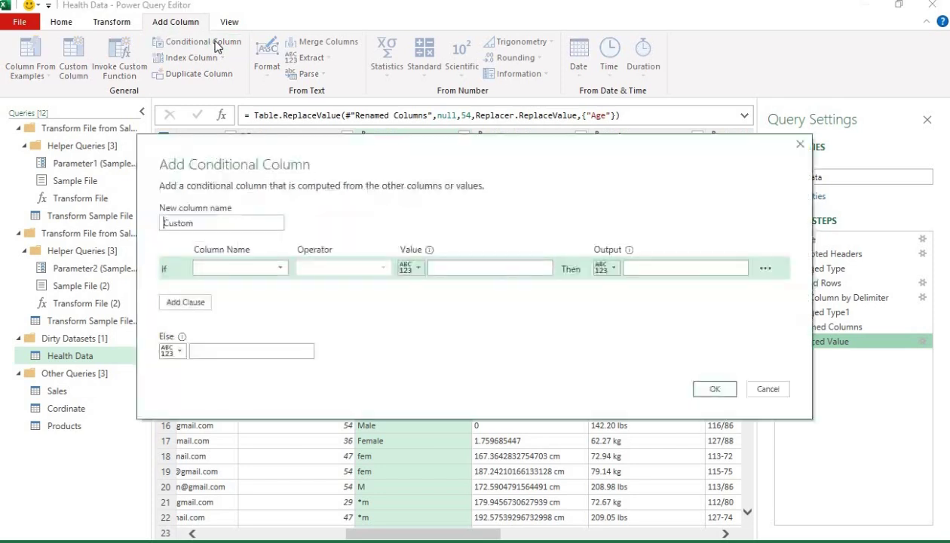
left_click(235, 274)
left_click_drag(410, 151, 420, 242)
left_click_drag(400, 184, 403, 218)
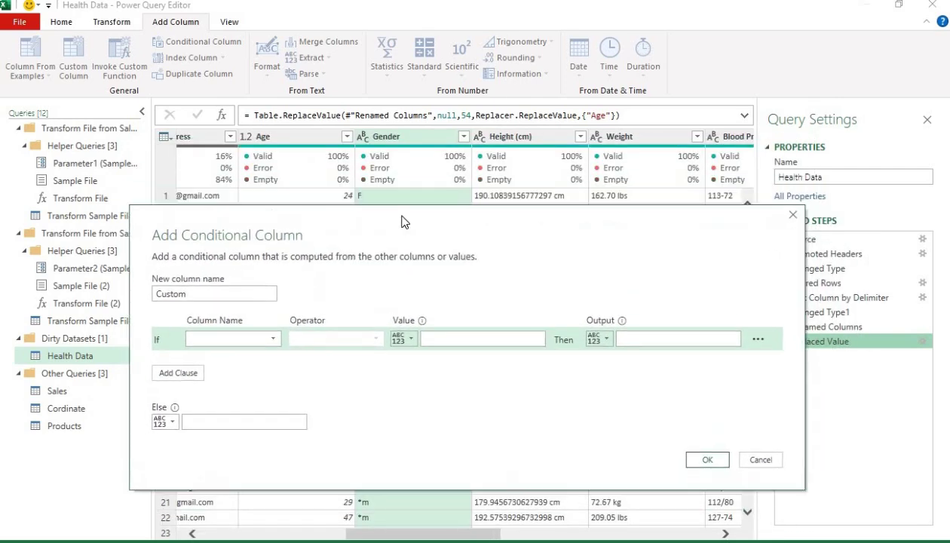
left_click(245, 343)
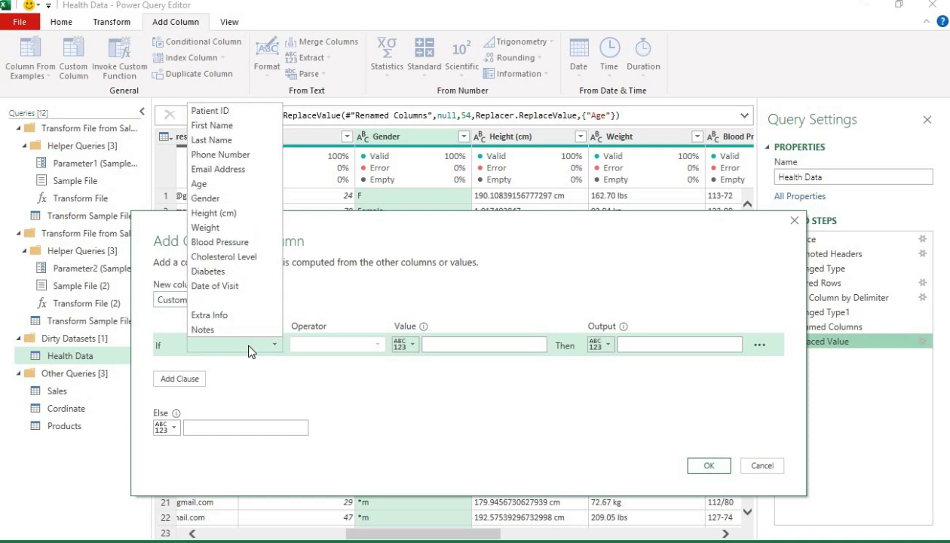
left_click(205, 198)
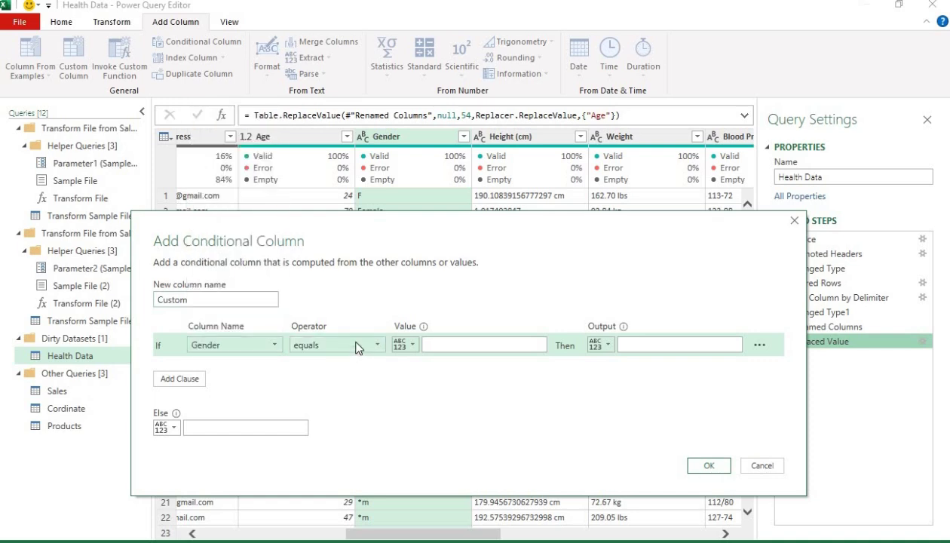
left_click_drag(505, 264, 392, 324)
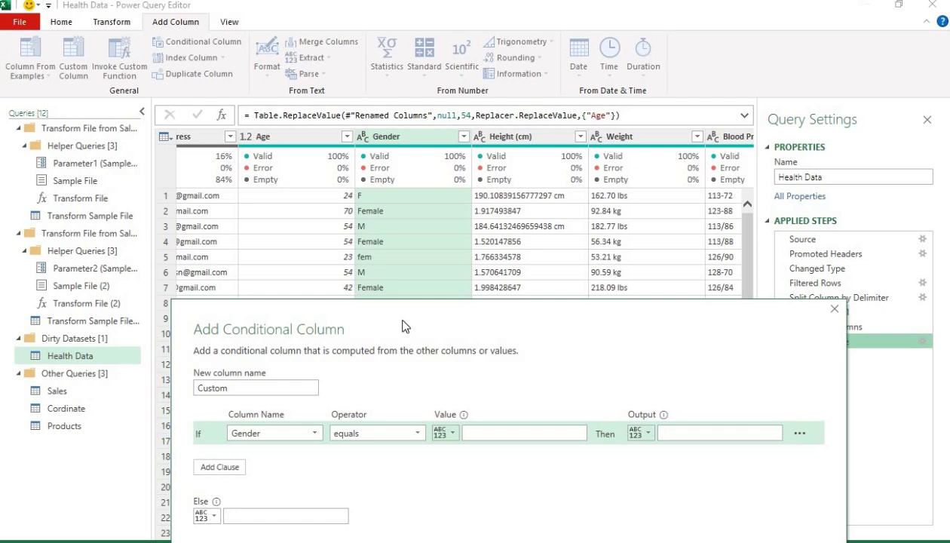
Step: Set the first clause to output "Male" when Gender equals "M"
left_click(469, 429)
type("M")
left_click(689, 432)
type("m")
key("BackSpace")
type("Male")
left_click(484, 434)
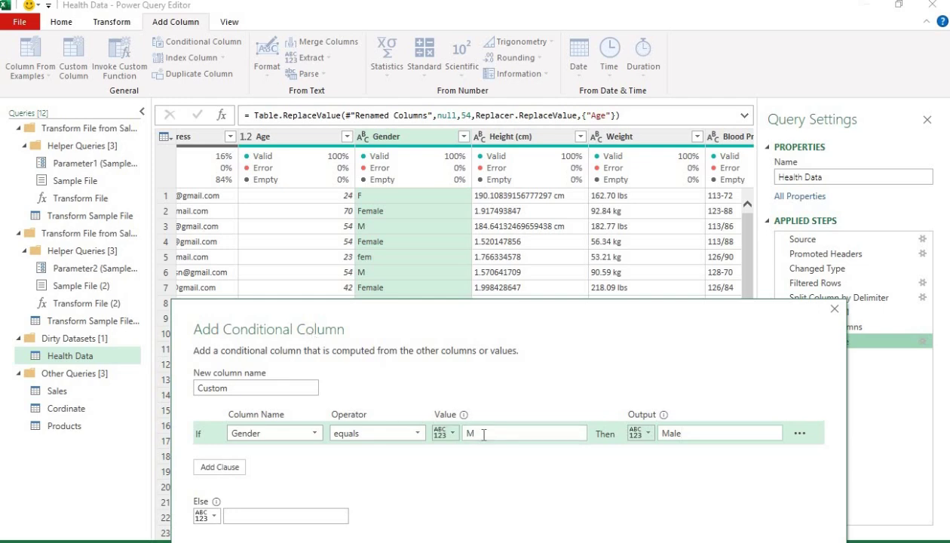
key("BackSpace")
type("m")
key("BackSpace")
type("M")
left_click_drag(413, 319, 405, 251)
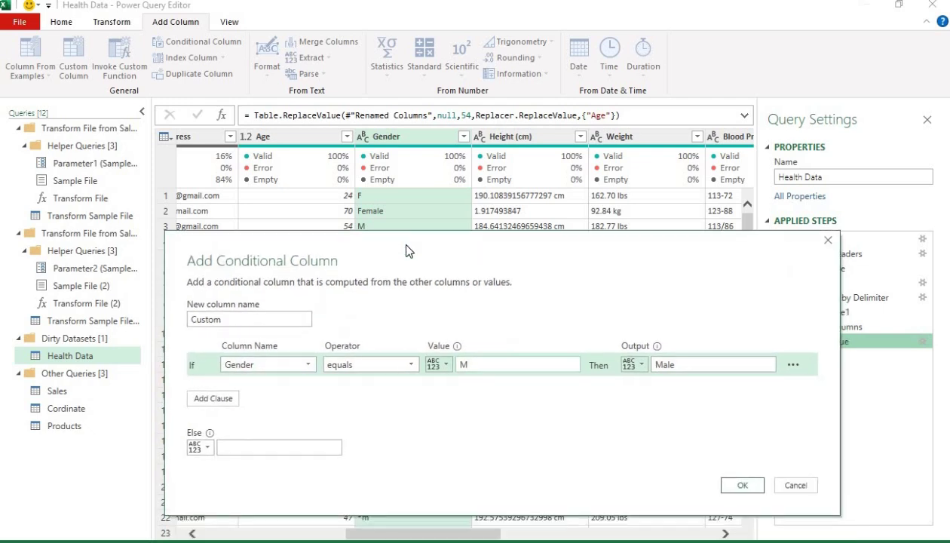
Step: Add a second clause that outputs "Male" when Gender equals "*m"
left_click(212, 399)
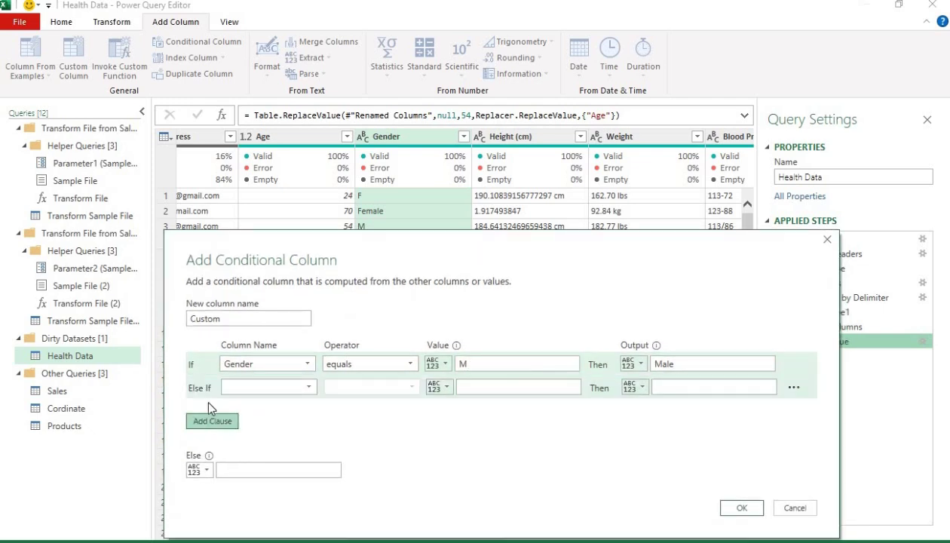
left_click(270, 387)
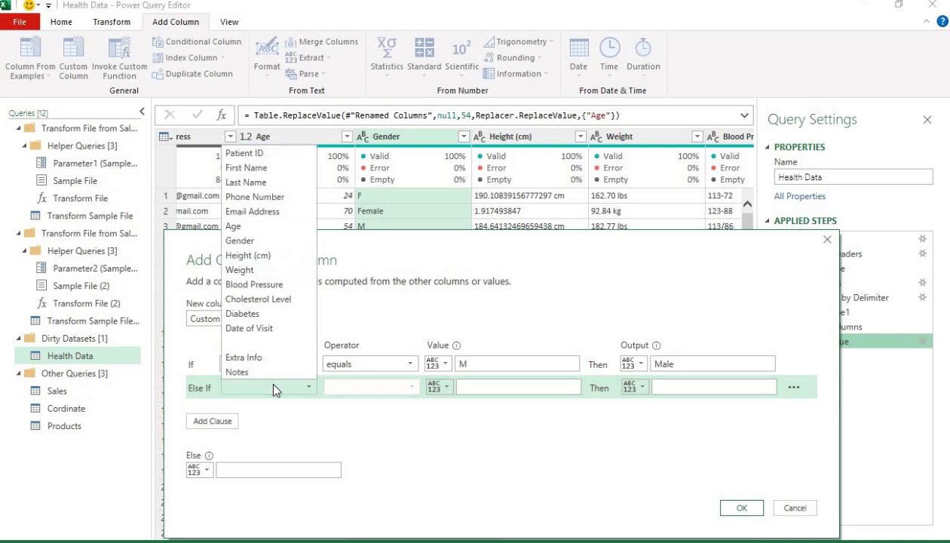
left_click(253, 241)
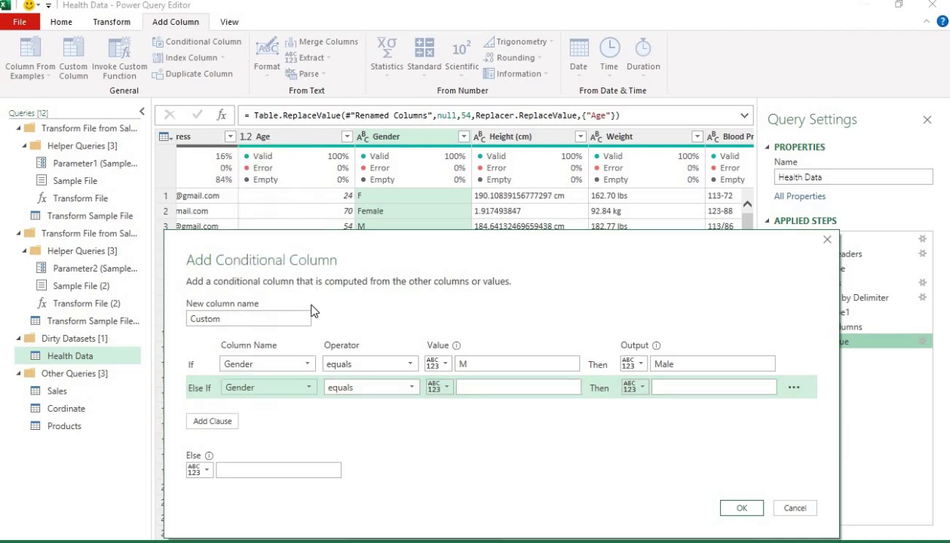
left_click(470, 385)
type("F")
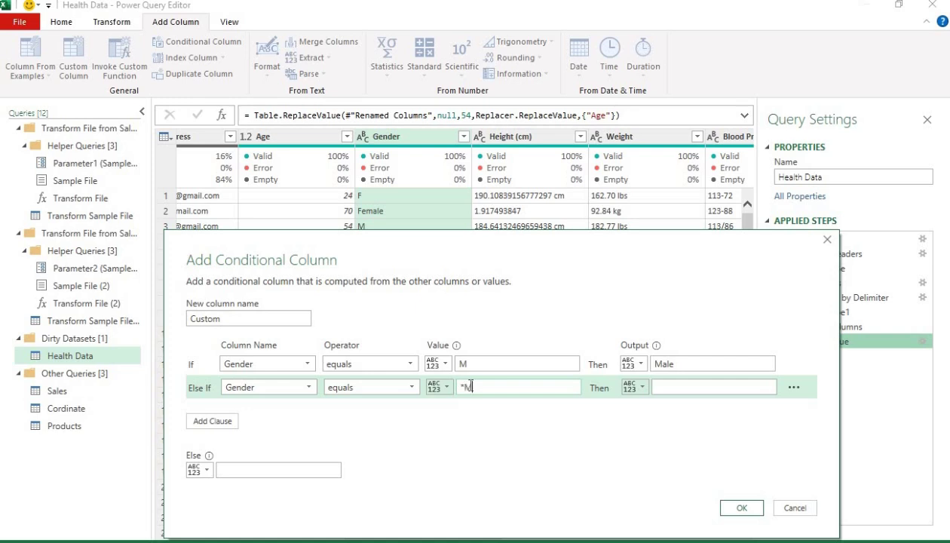
key("BackSpace")
type("m")
left_click(684, 386)
type("Male")
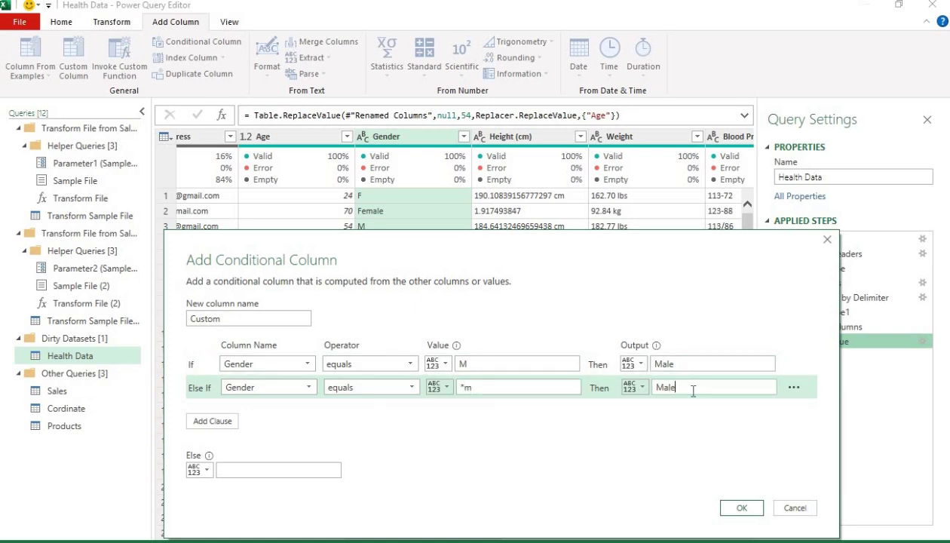
Step: Add a third clause that outputs "Female" when Gender equals "fem"
left_click(225, 428)
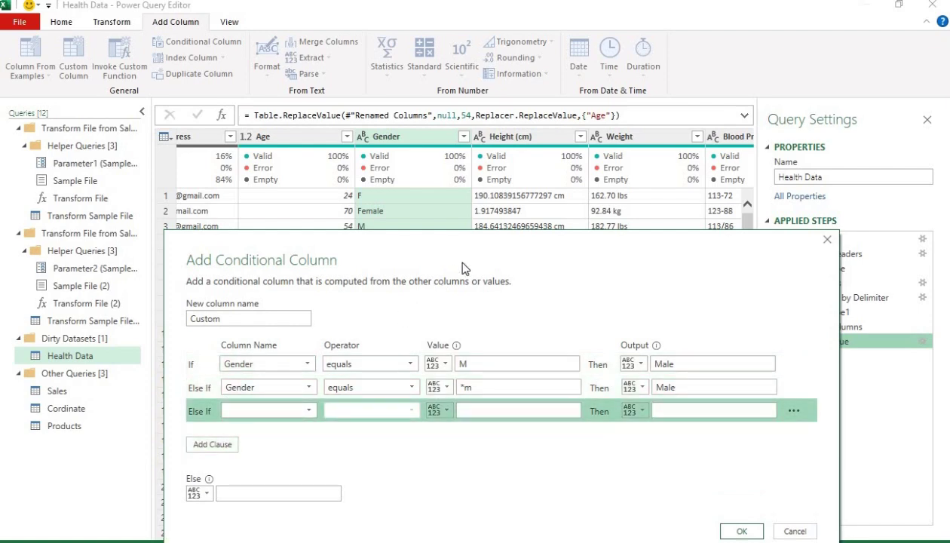
left_click_drag(468, 261, 430, 408)
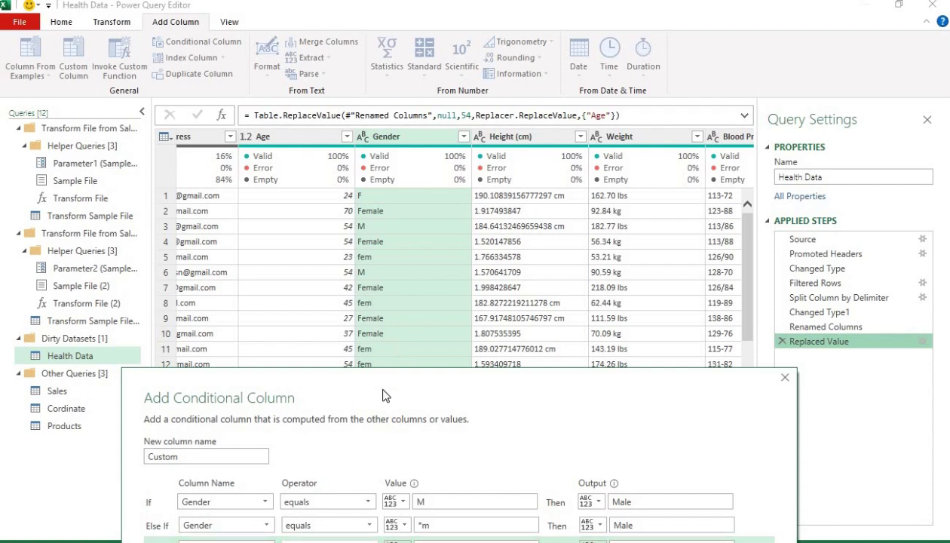
left_click_drag(381, 387, 433, 168)
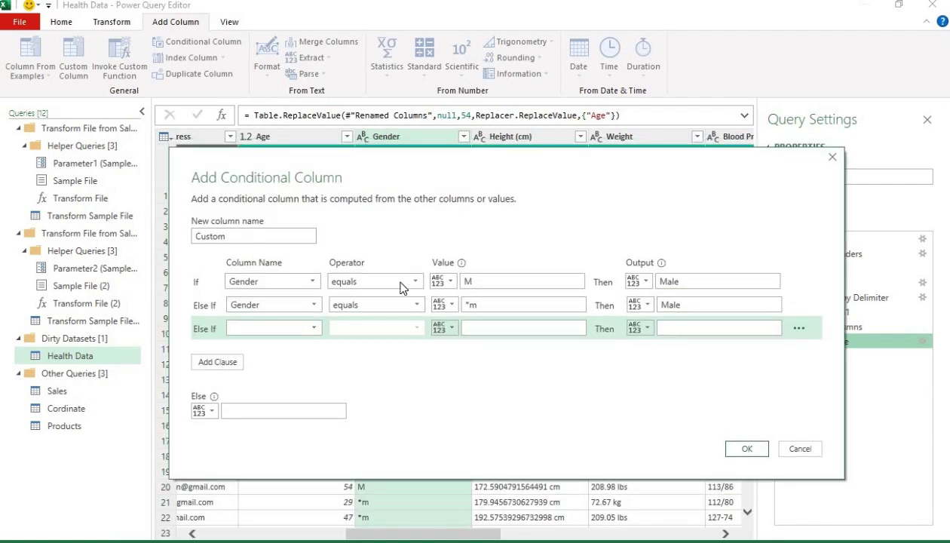
left_click(314, 329)
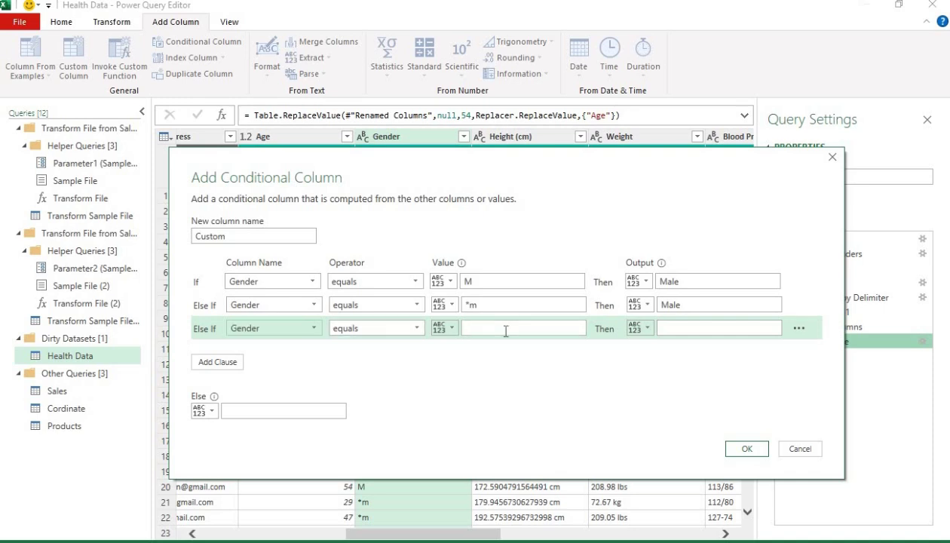
left_click(504, 328)
type("fem")
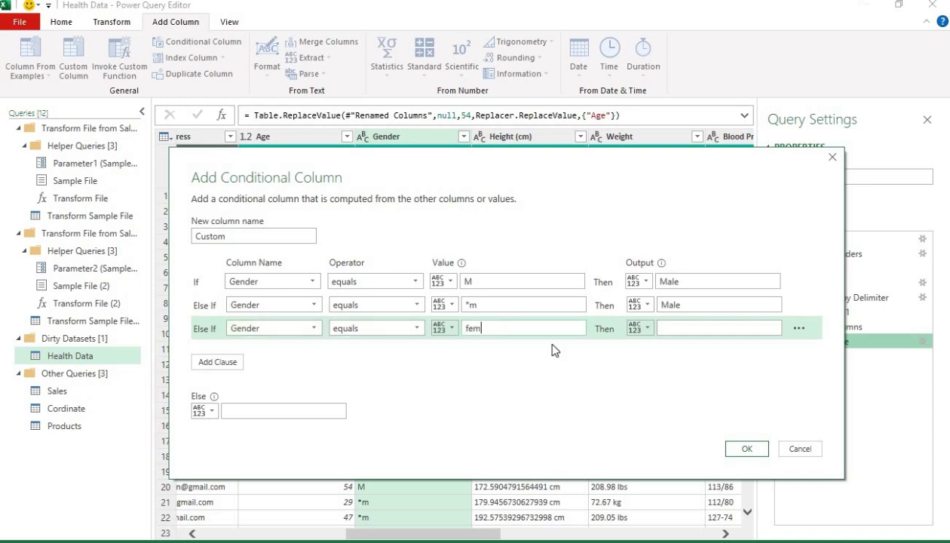
left_click(676, 326)
type("Female")
Step: Add a fourth clause that outputs "Female" when Gender equals "F"
left_click(231, 362)
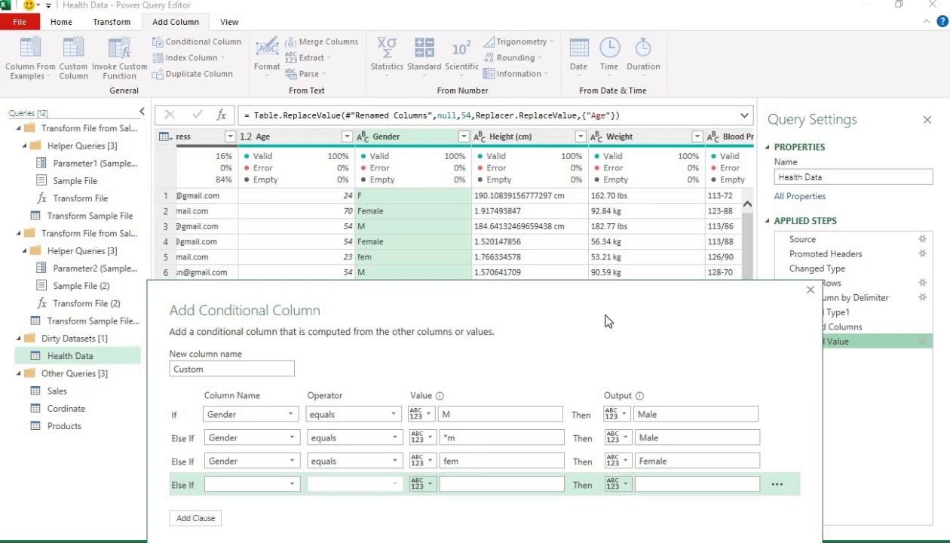
left_click_drag(760, 70, 707, 119)
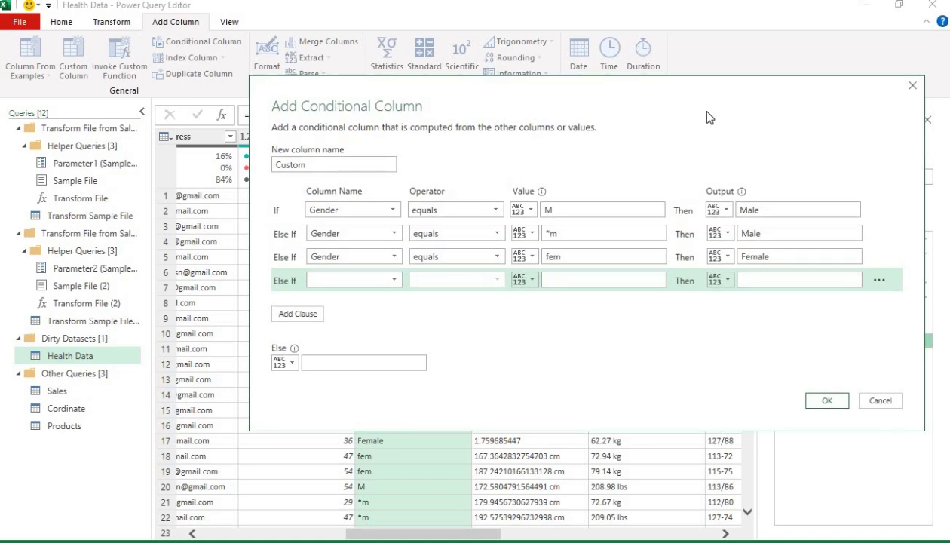
left_click(380, 286)
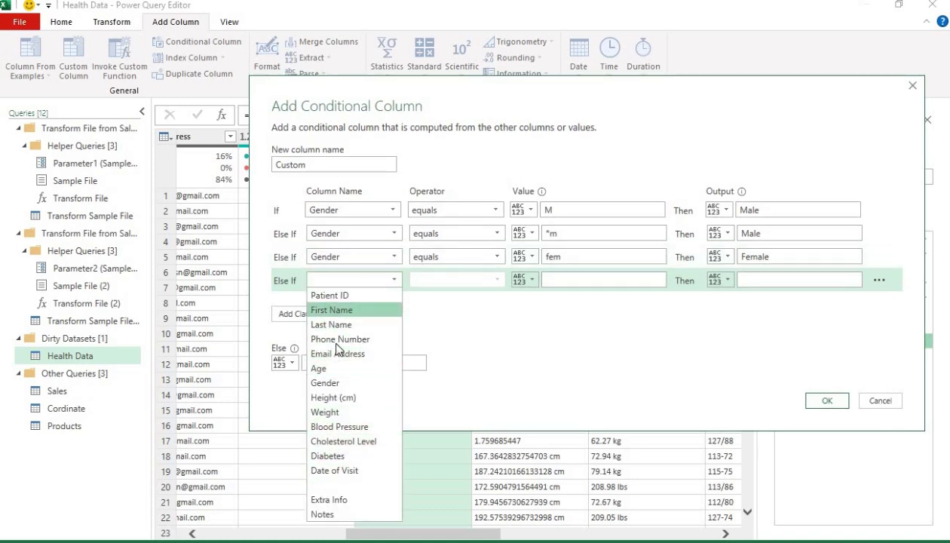
left_click(332, 382)
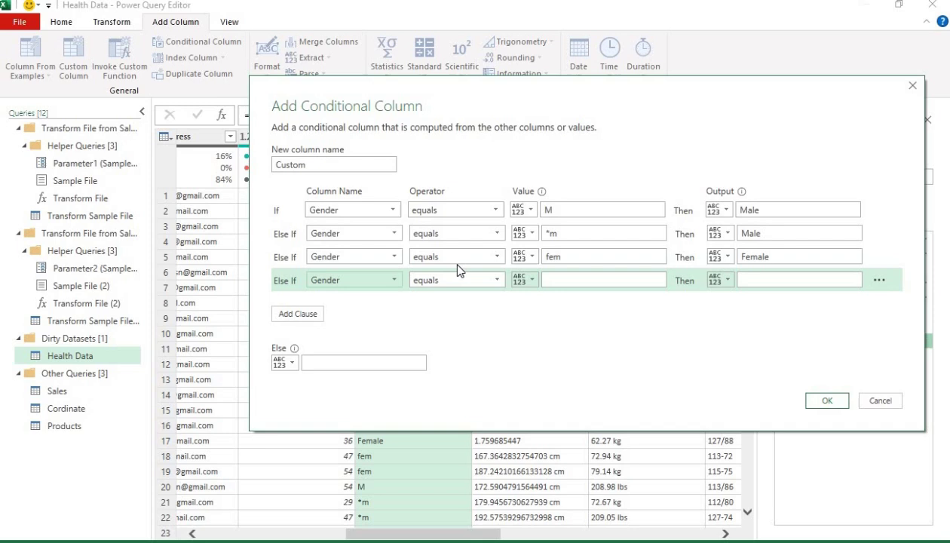
left_click(585, 278)
type("F")
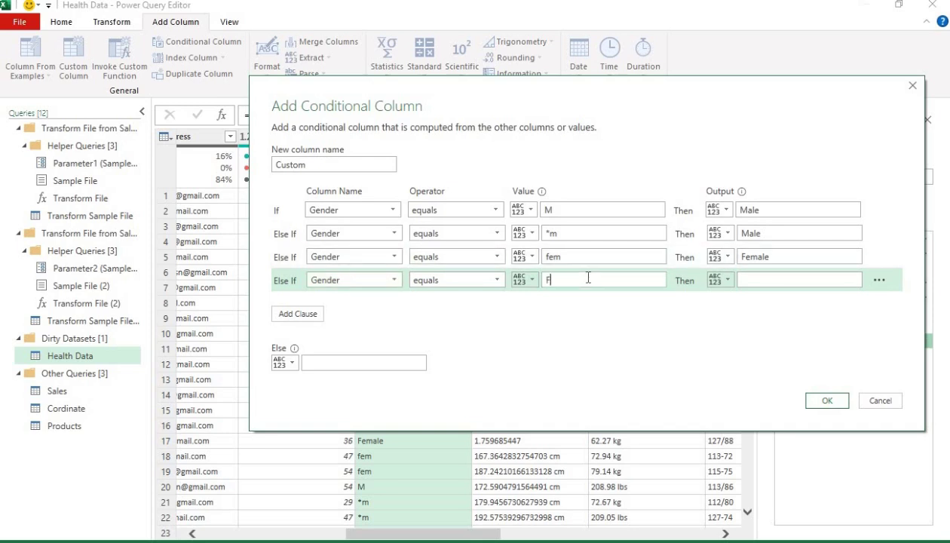
left_click(755, 275)
type("Female")
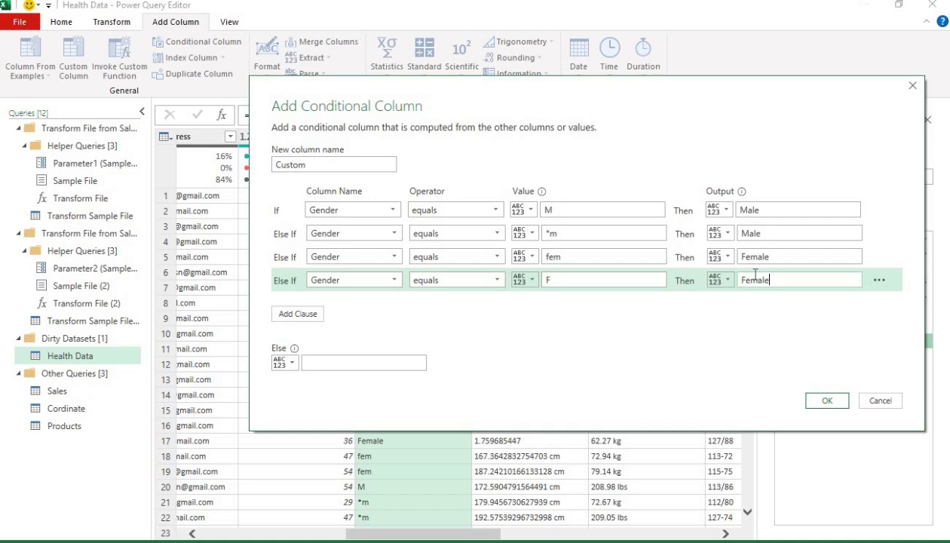
left_click(327, 361)
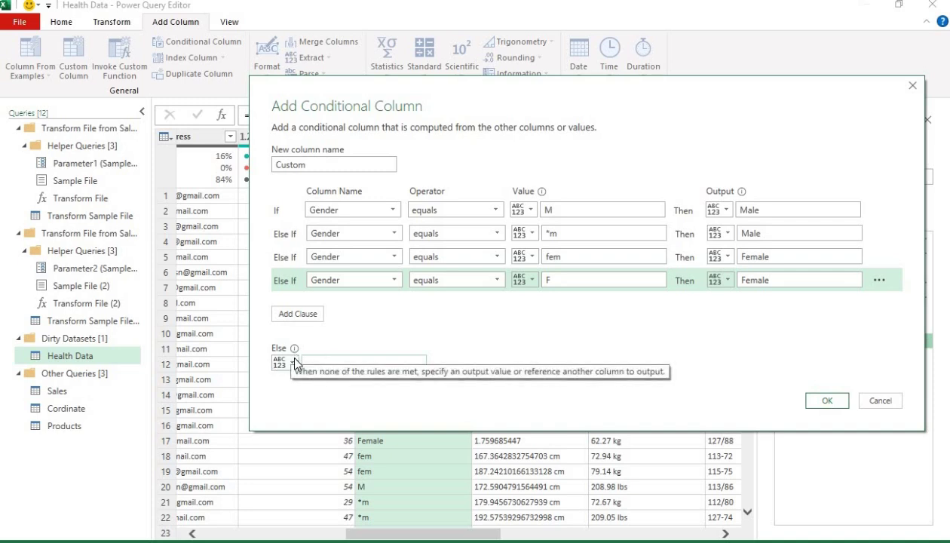
left_click(294, 365)
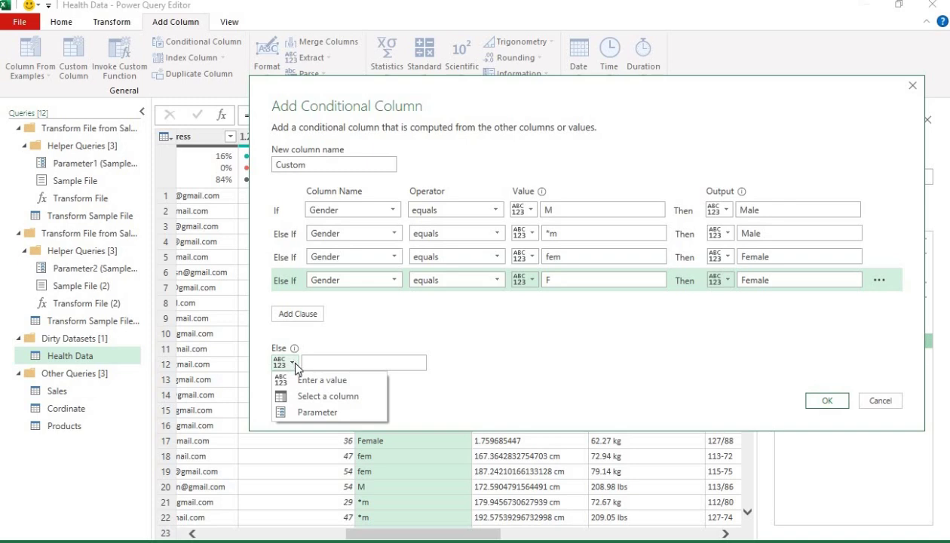
left_click(334, 363)
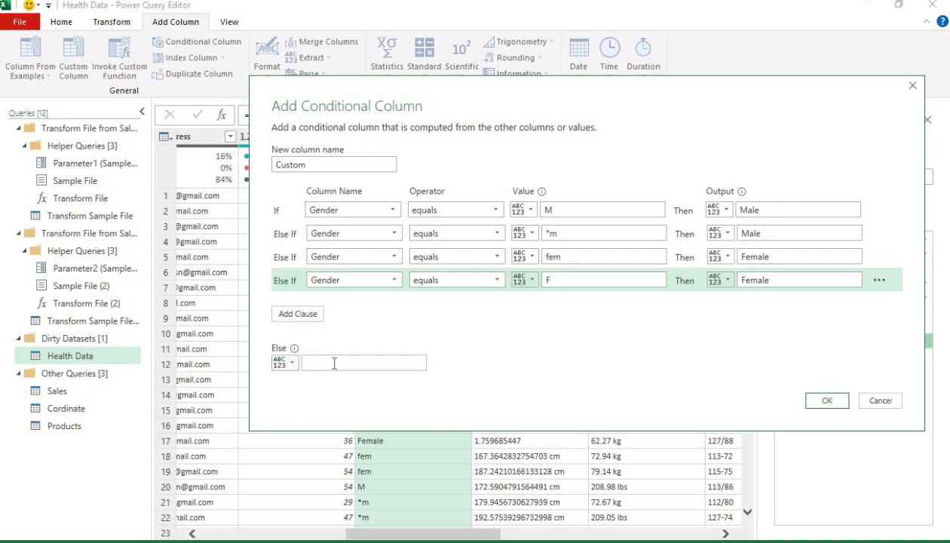
type("Male")
key("BackSpace")
key("BackSpace")
key("BackSpace")
key("BackSpace")
Step: Set the Else output to the Gender column's own values and create the conditional column named Custom
left_click(290, 365)
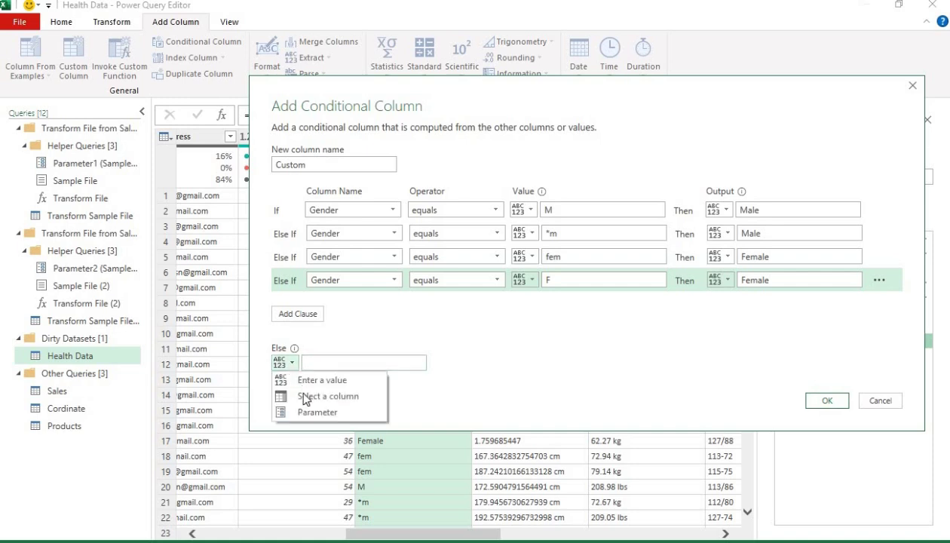
left_click(305, 400)
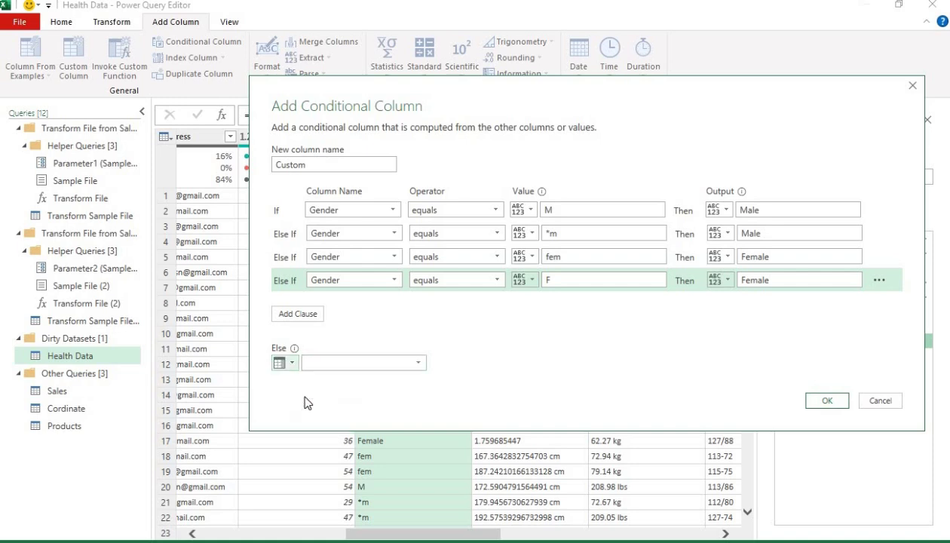
left_click(337, 366)
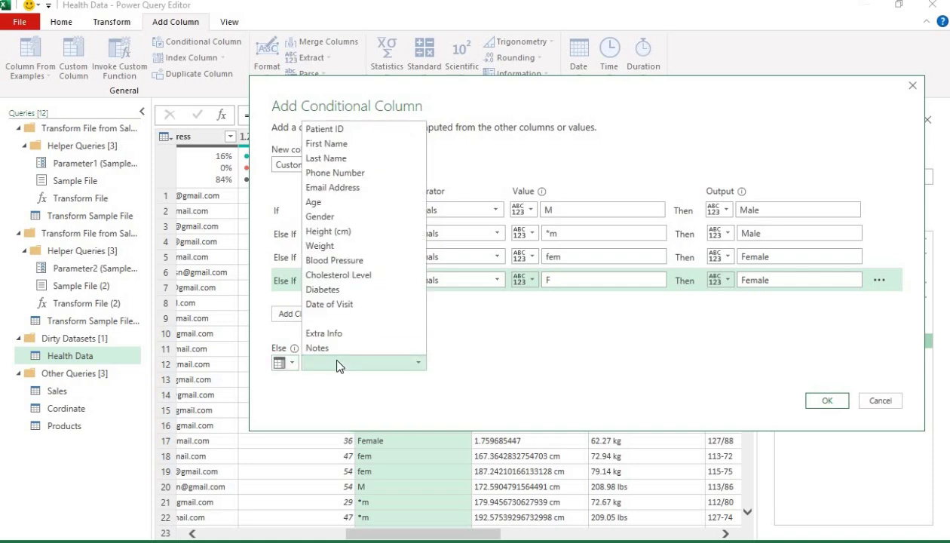
left_click(315, 217)
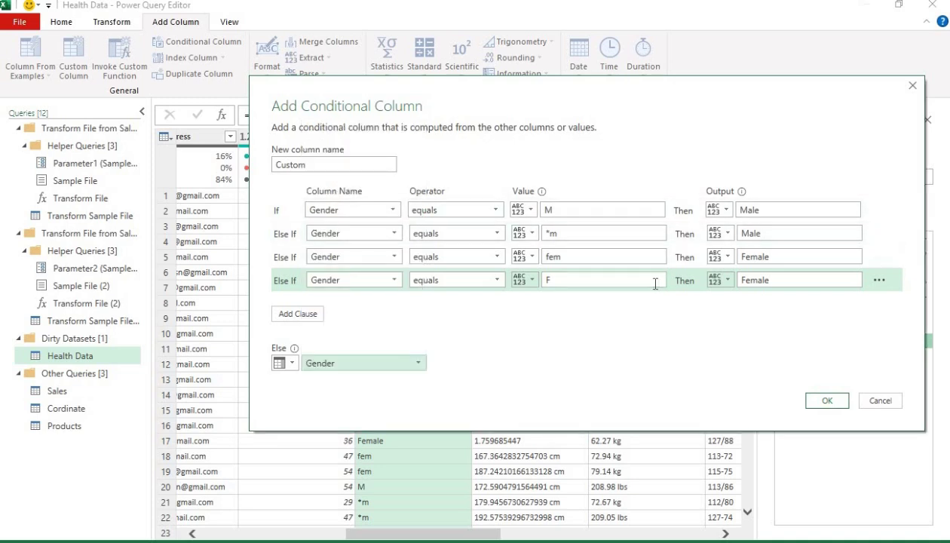
left_click(560, 211)
left_click(831, 407)
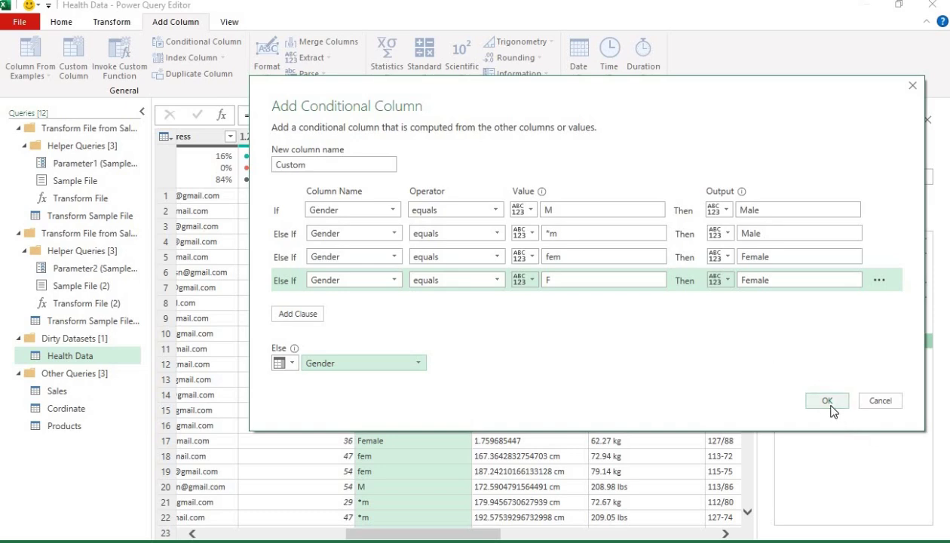
left_click(827, 401)
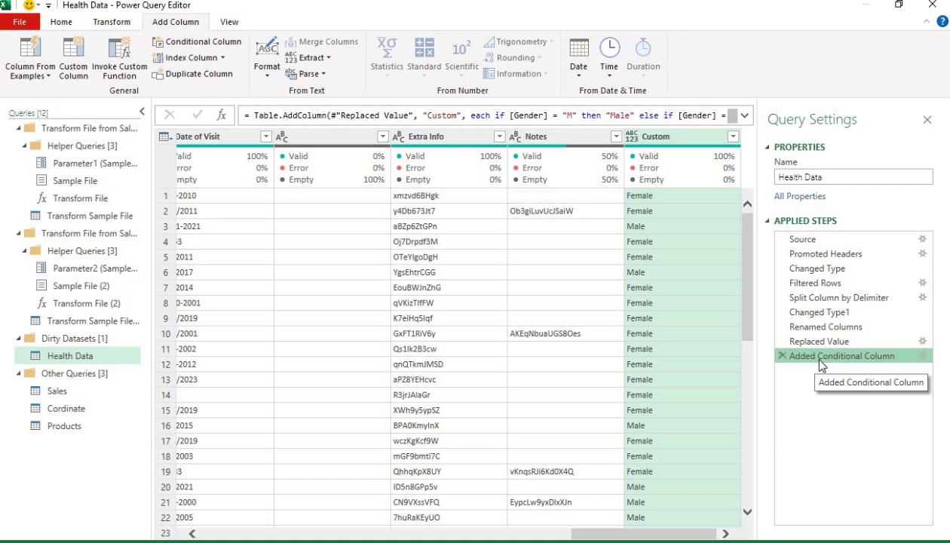
Step: Load the complete list of distinct values in the Custom column's filter and apply it with all values selected
left_click(732, 136)
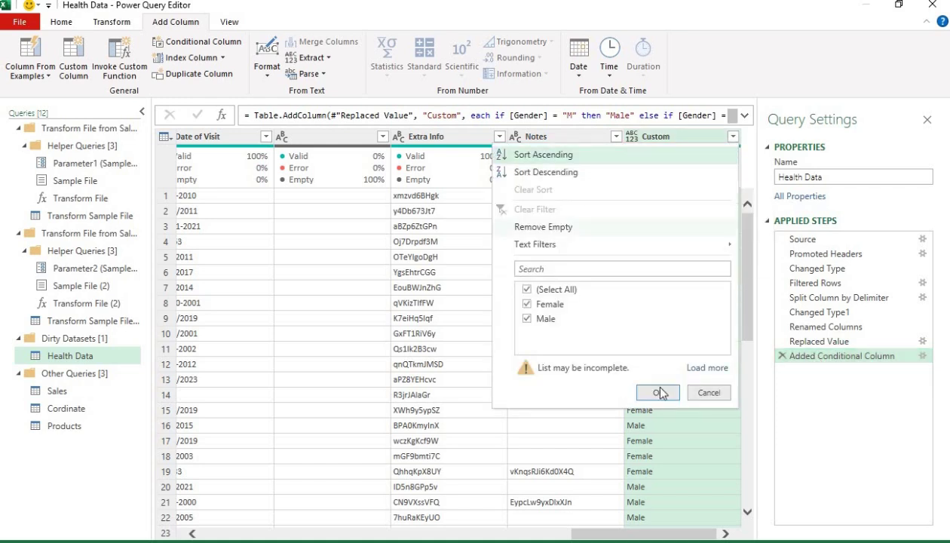
left_click(706, 368)
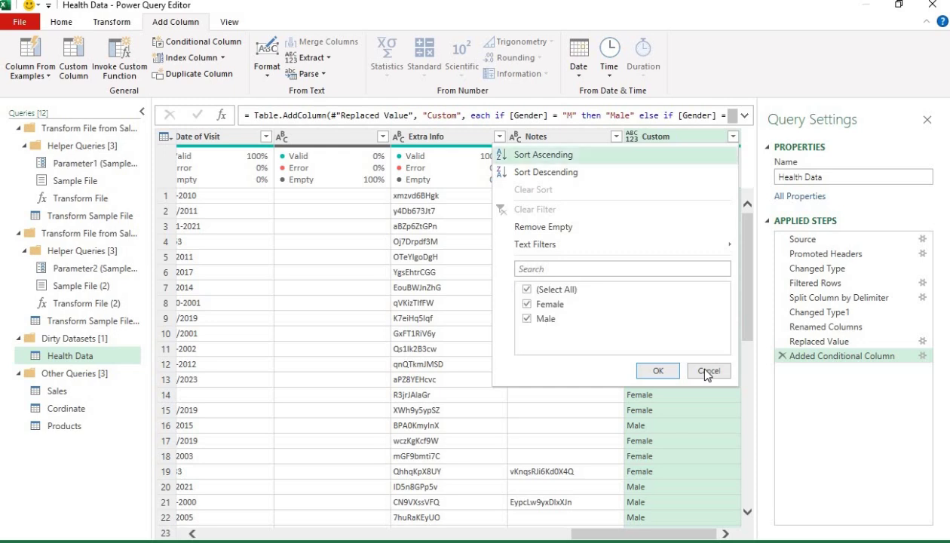
left_click(662, 372)
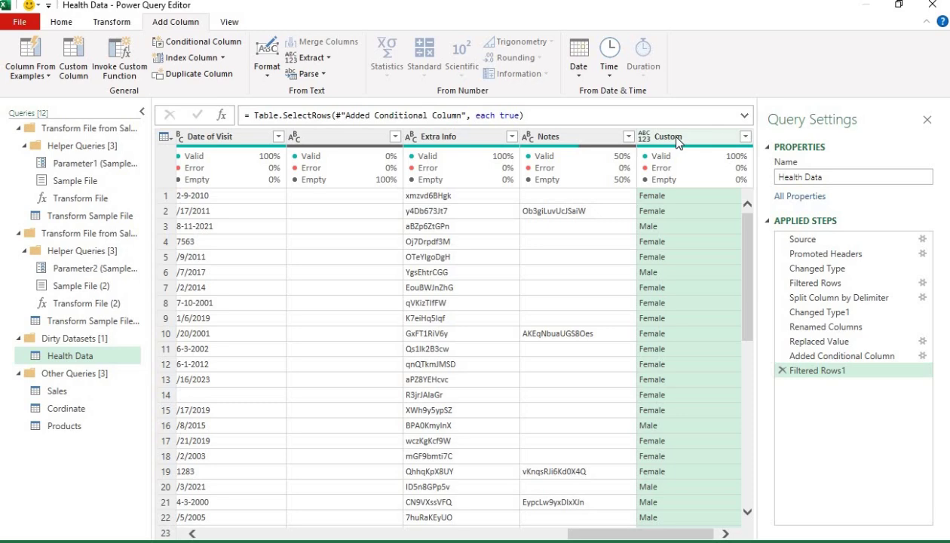
Step: Move the Custom column to the beginning of the table and reposition it directly after the Gender column
left_click_drag(664, 134, 263, 171)
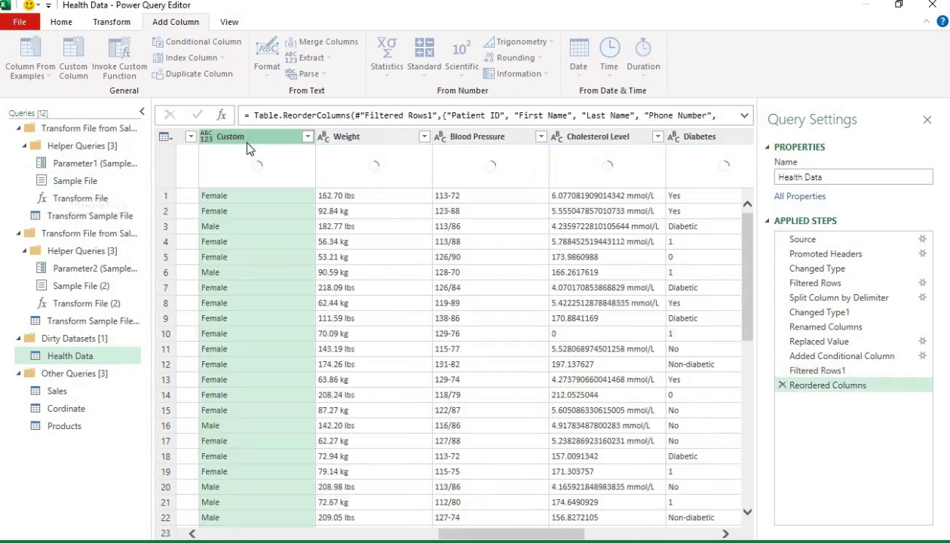
right_click(243, 138)
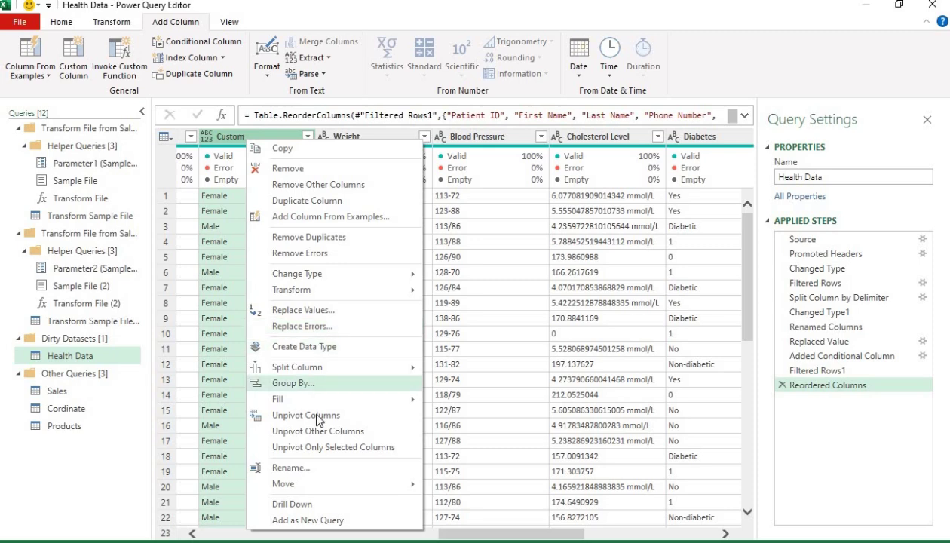
mouse_move(316, 483)
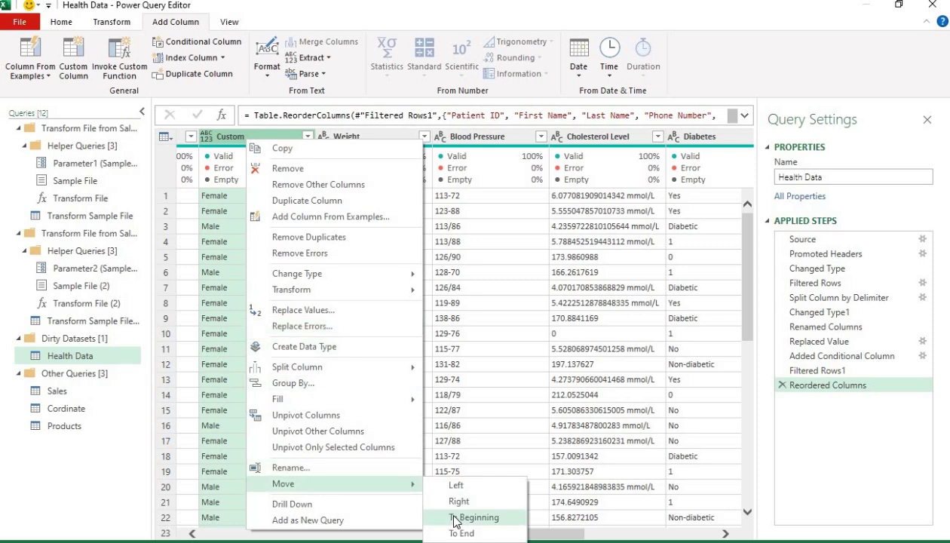
left_click(455, 518)
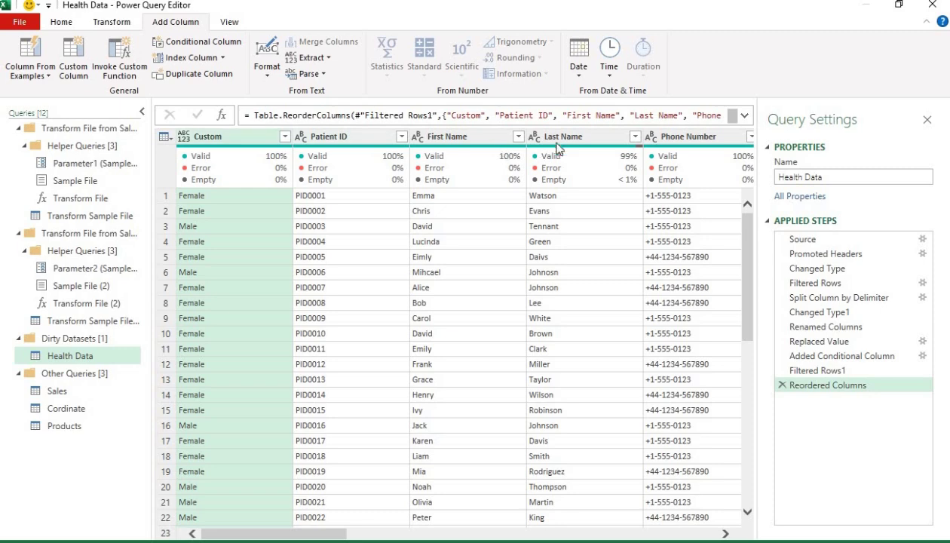
left_click_drag(219, 137, 688, 125)
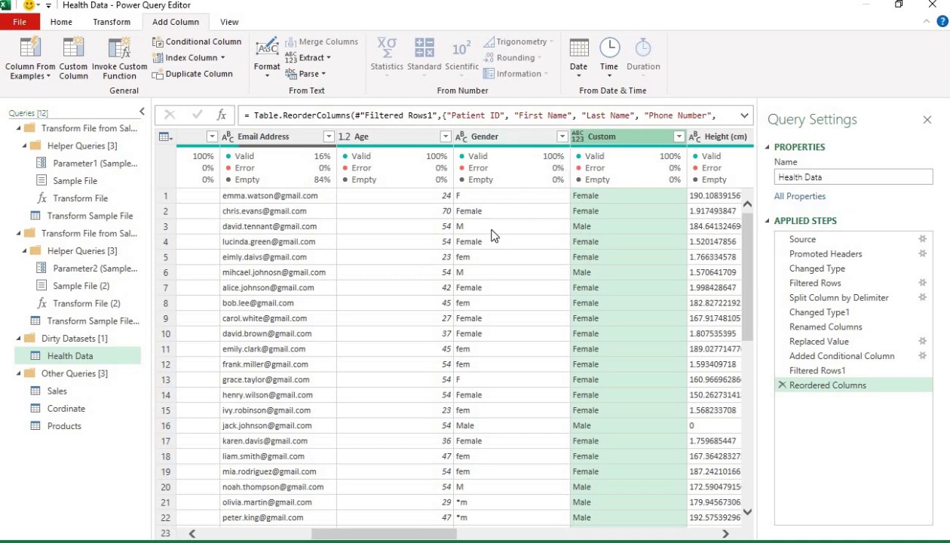
Step: Filter the Gender column to only *m, F, fem and M, and compare those rows with the Custom column
left_click(562, 137)
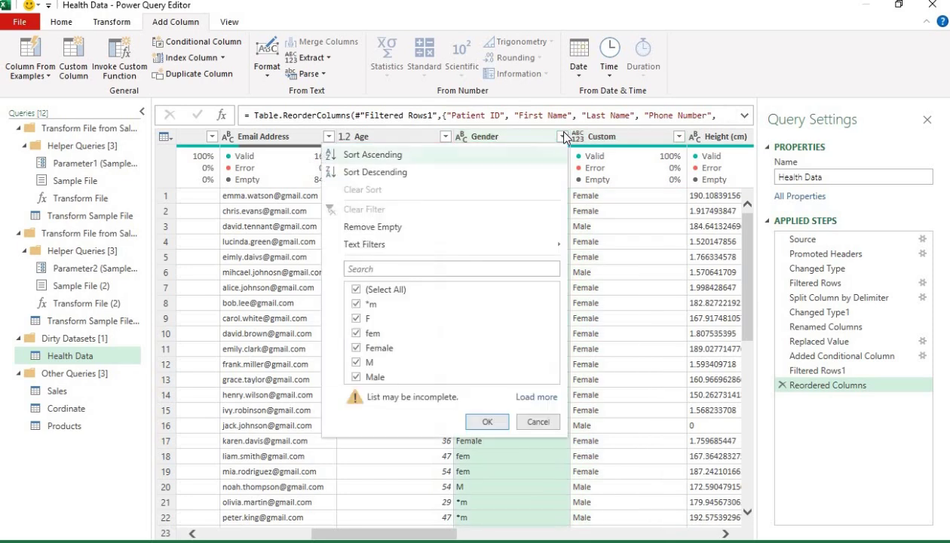
left_click(536, 397)
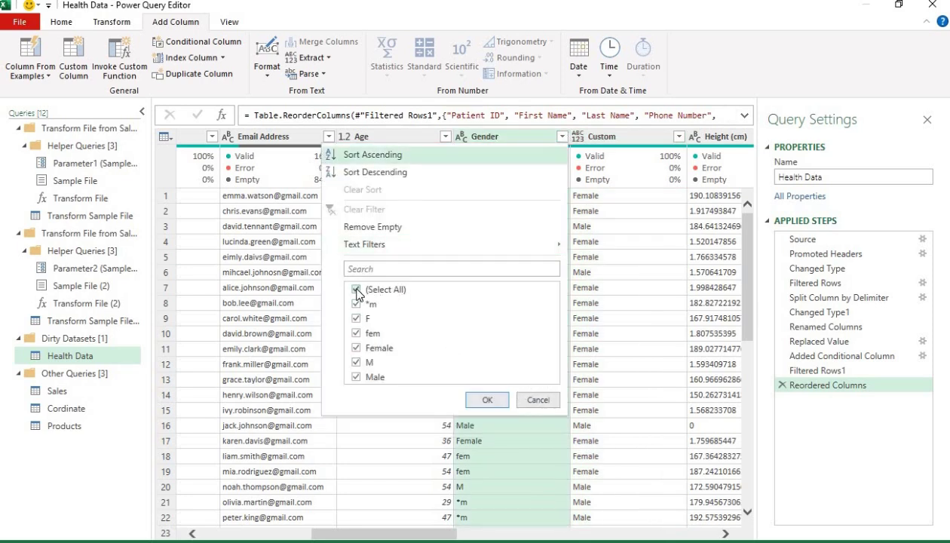
left_click(357, 291)
left_click(357, 305)
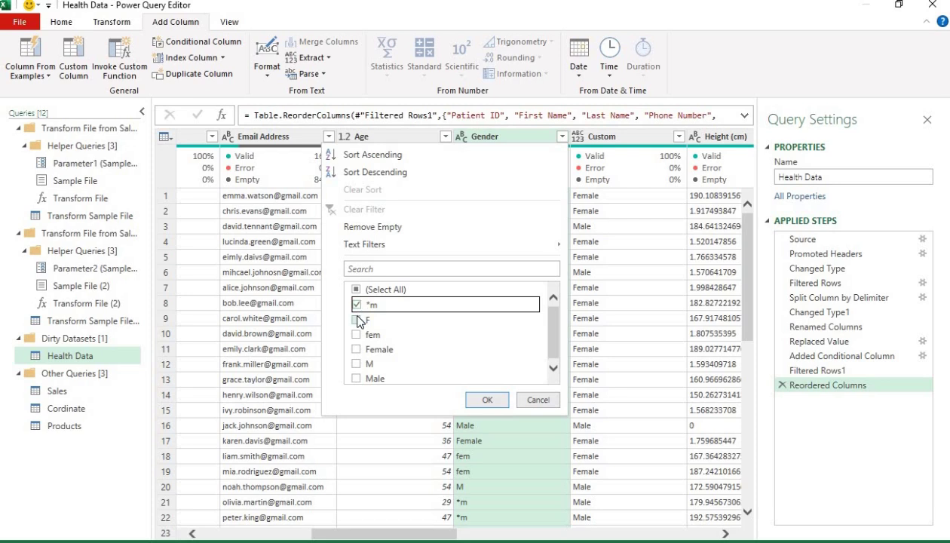
left_click(357, 319)
left_click(357, 333)
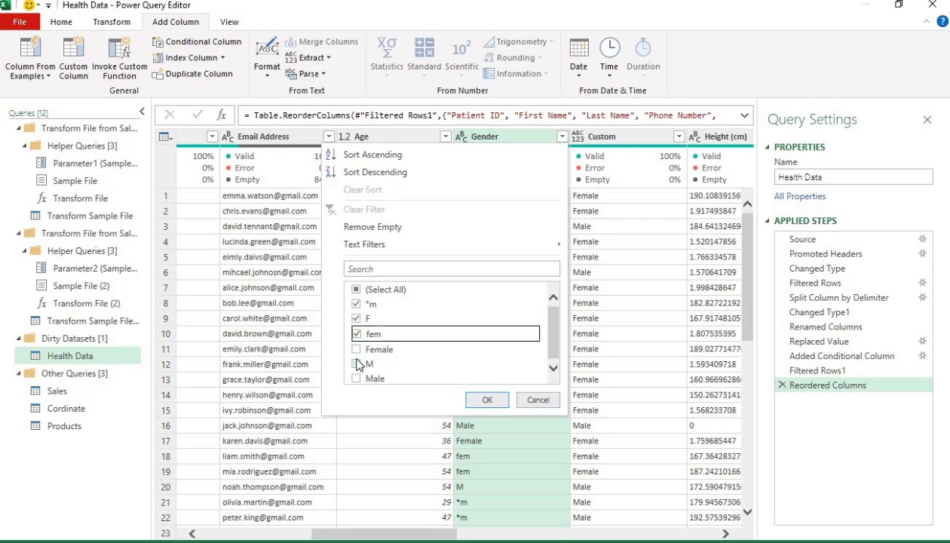
left_click(357, 362)
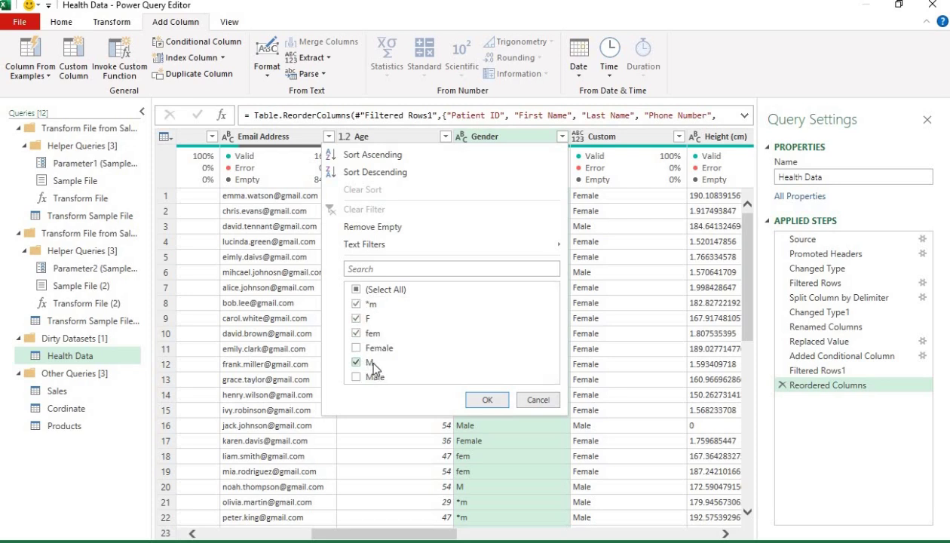
left_click(490, 400)
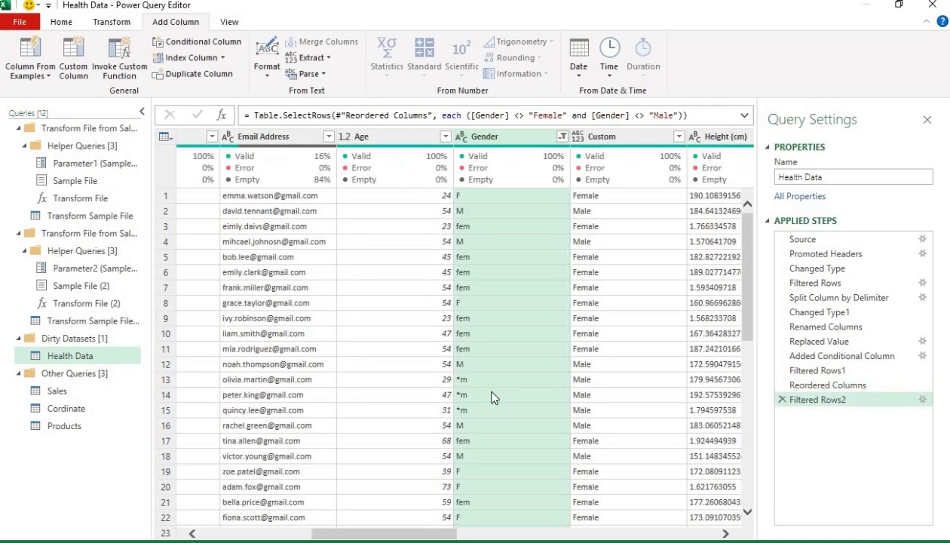
left_click(494, 212)
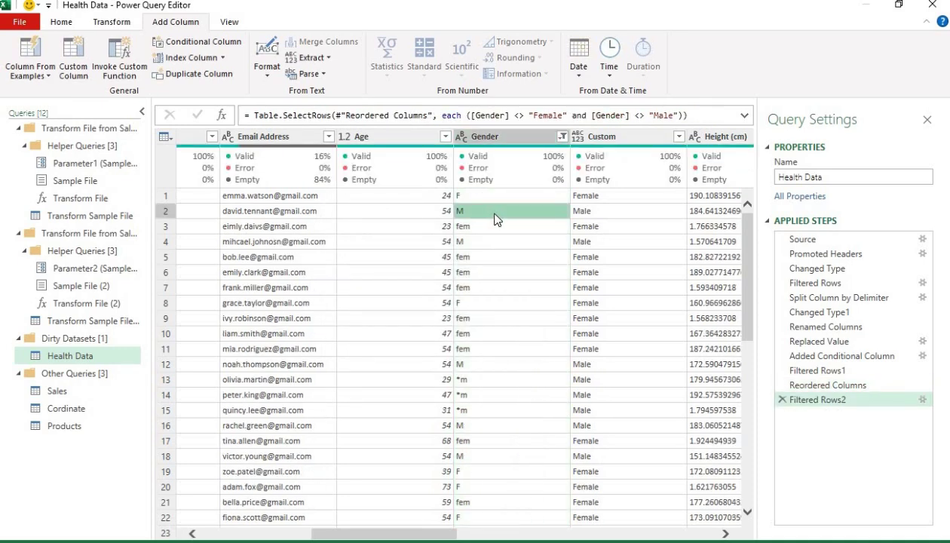
left_click(589, 214)
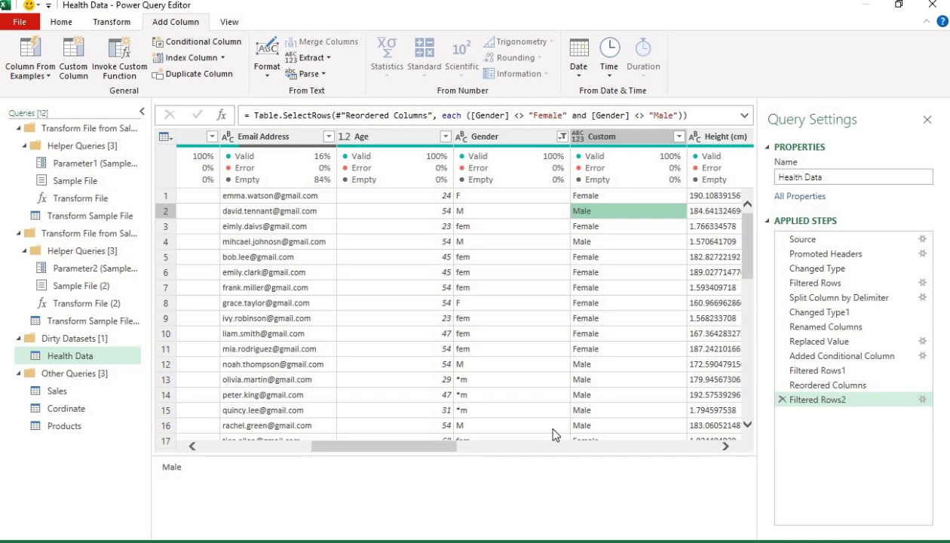
left_click(482, 137)
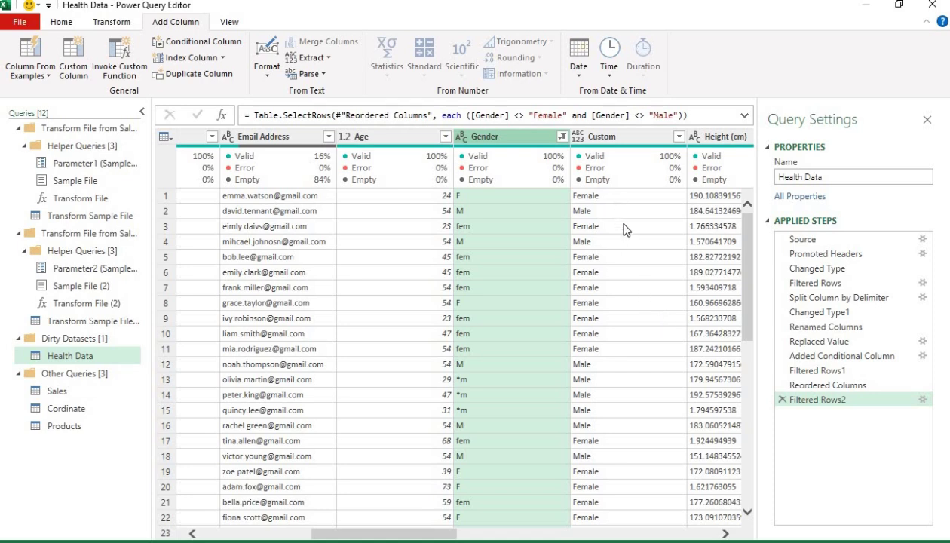
Step: Delete the applied steps Filtered Rows2, Reordered Columns and Filtered Rows1 from the query
left_click(782, 400)
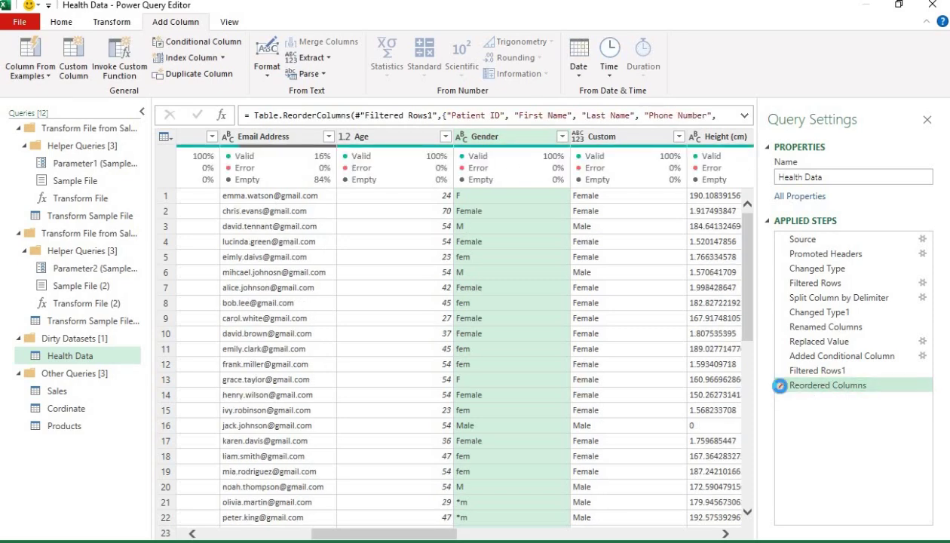
left_click(780, 386)
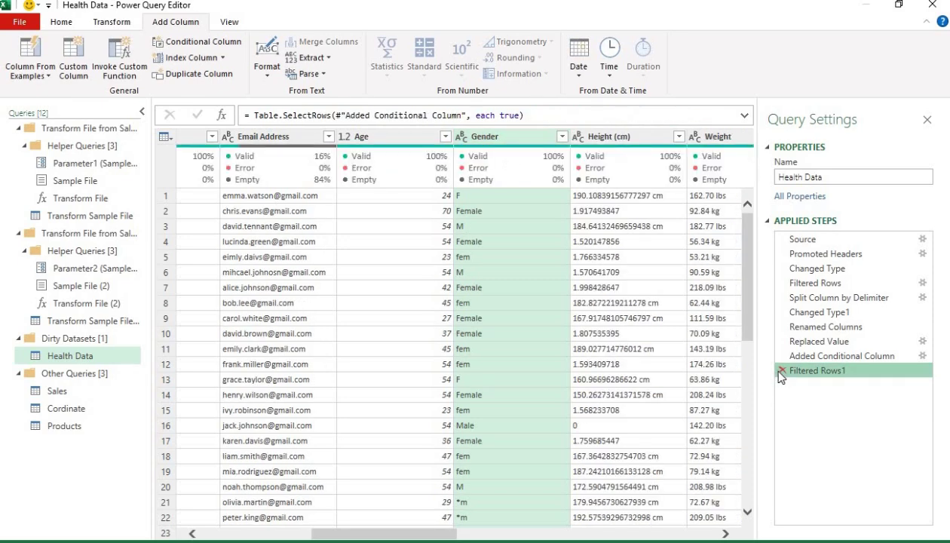
left_click(781, 370)
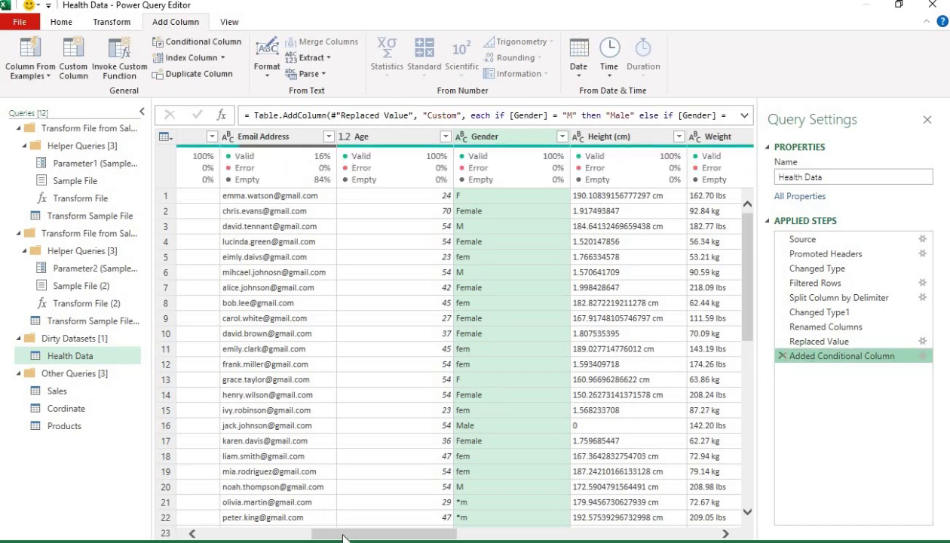
Step: Move the Custom column to the beginning of the table and reposition it between the Age and Gender columns
left_click_drag(450, 535, 631, 534)
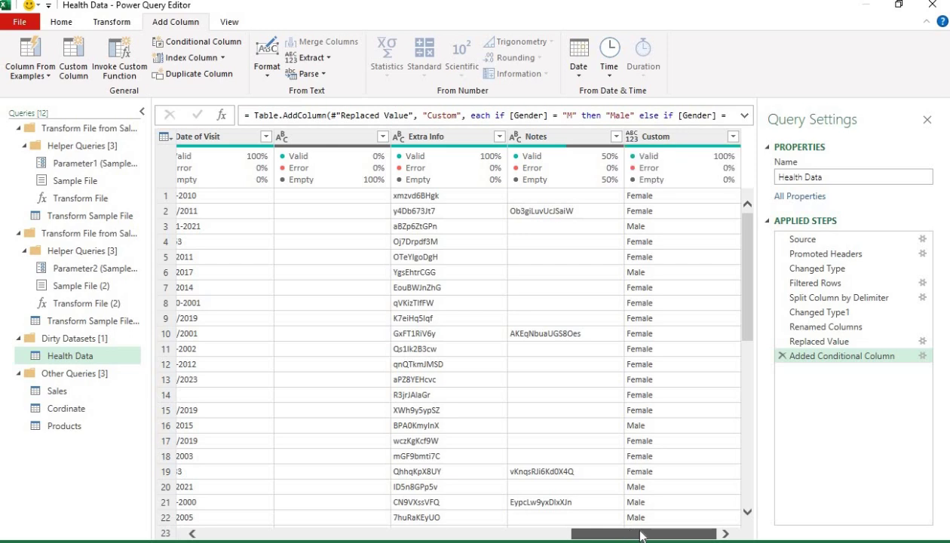
left_click(668, 141)
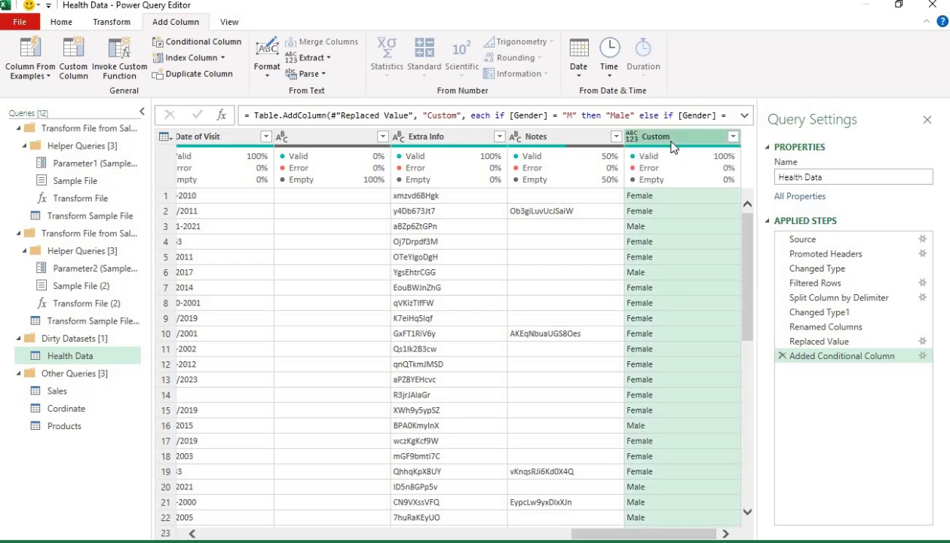
right_click(670, 141)
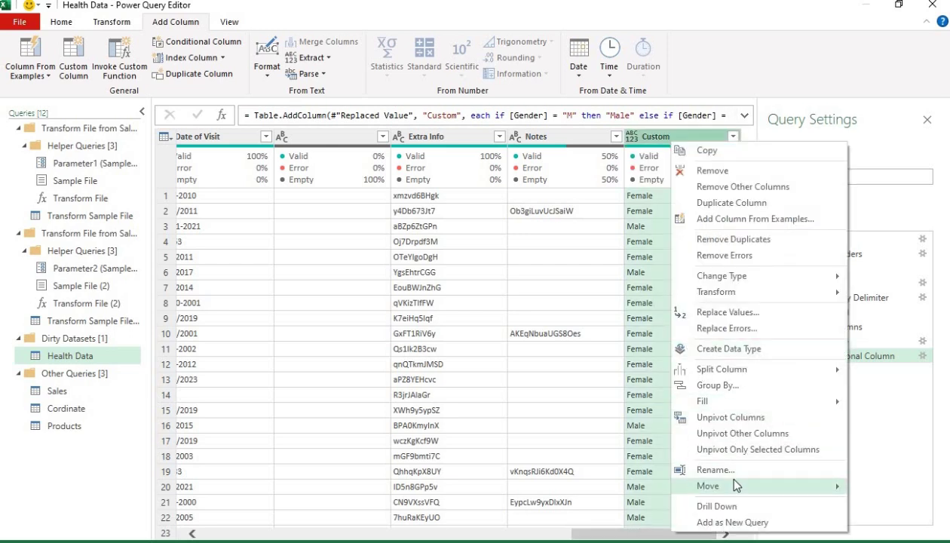
mouse_move(735, 486)
left_click(607, 519)
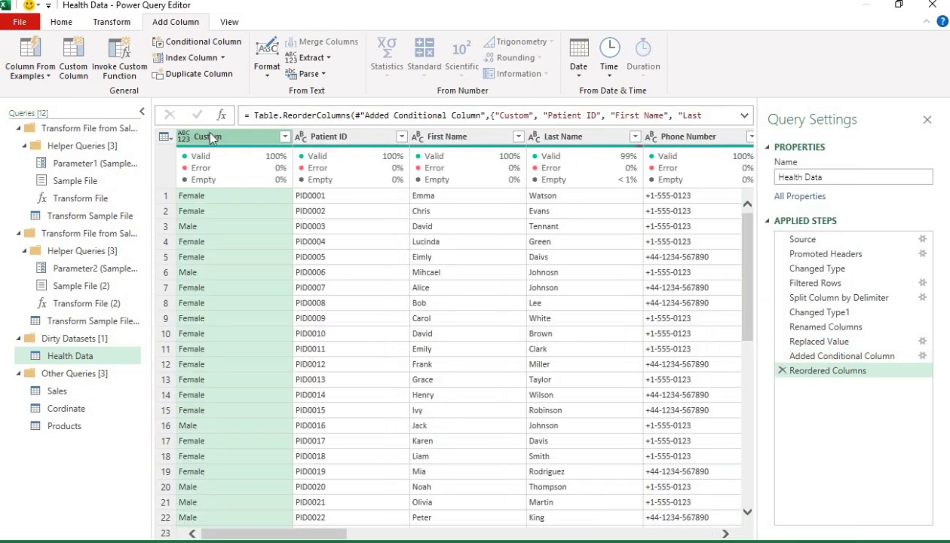
left_click_drag(208, 136, 798, 161)
left_click_drag(751, 170, 622, 147)
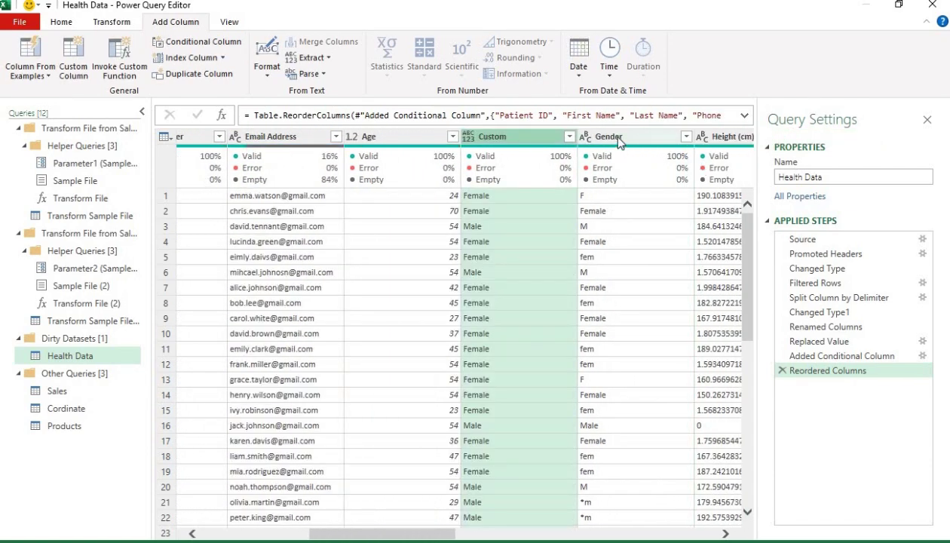
Step: Remove the original Gender column and rename the Custom column to Gender
left_click(618, 141)
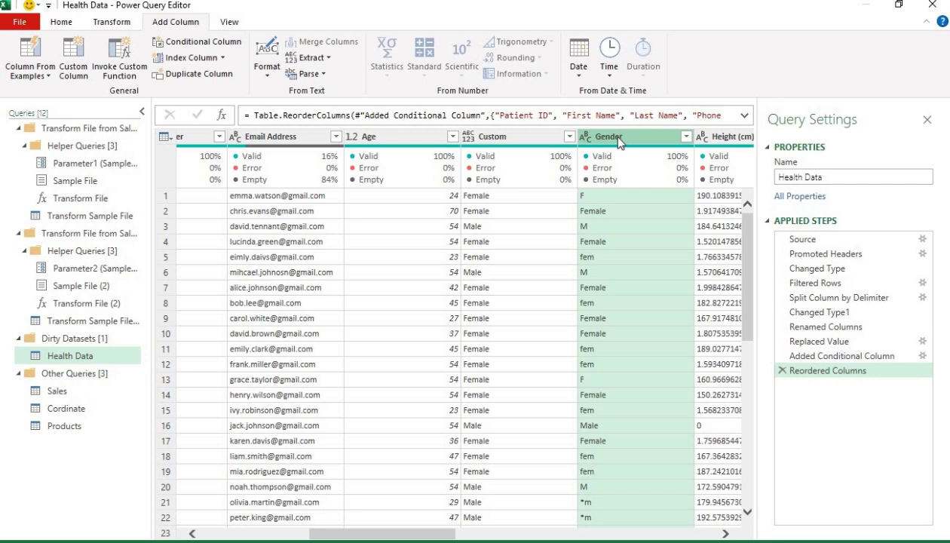
right_click(619, 140)
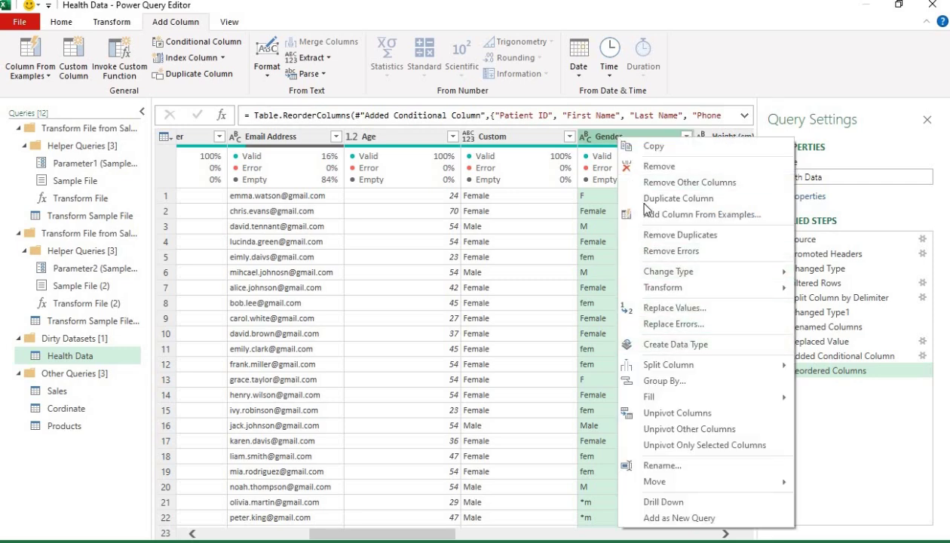
left_click(643, 167)
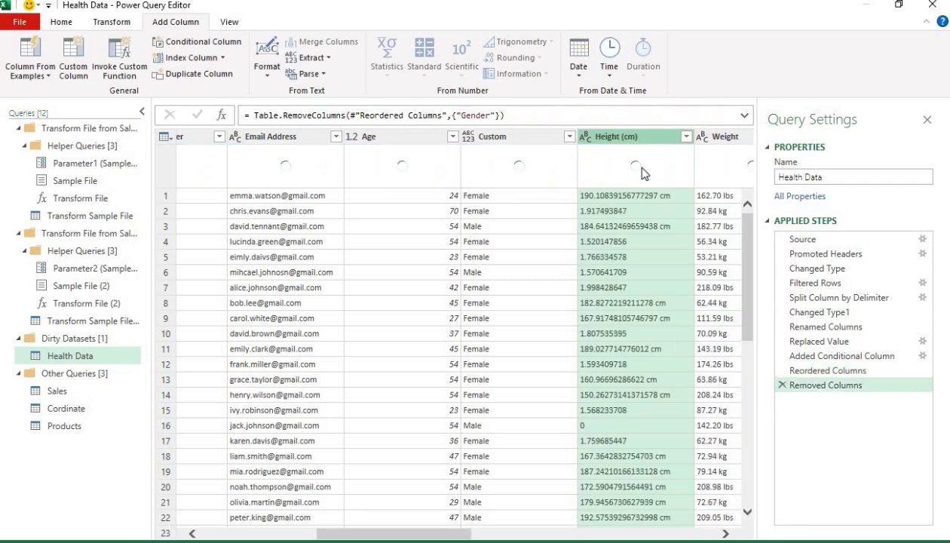
double_click(515, 137)
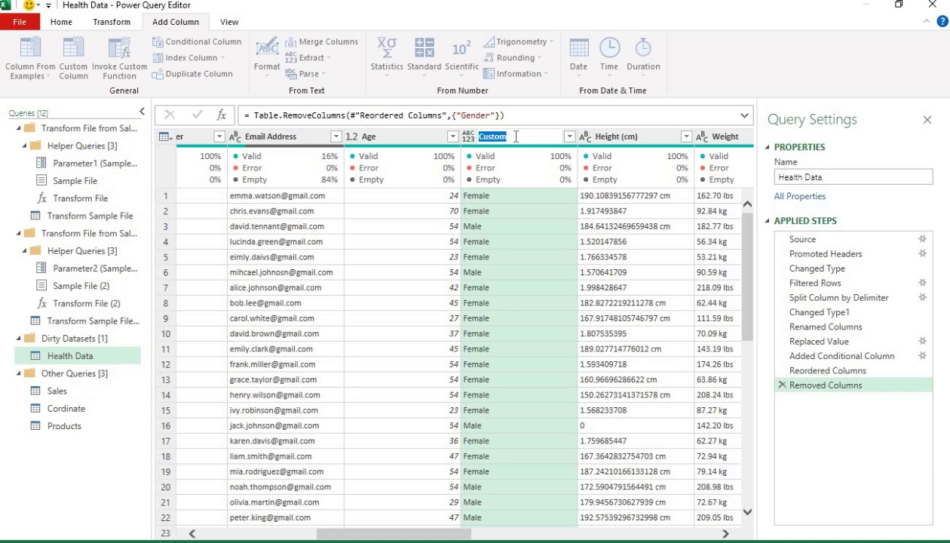
type("Gender")
key("Return")
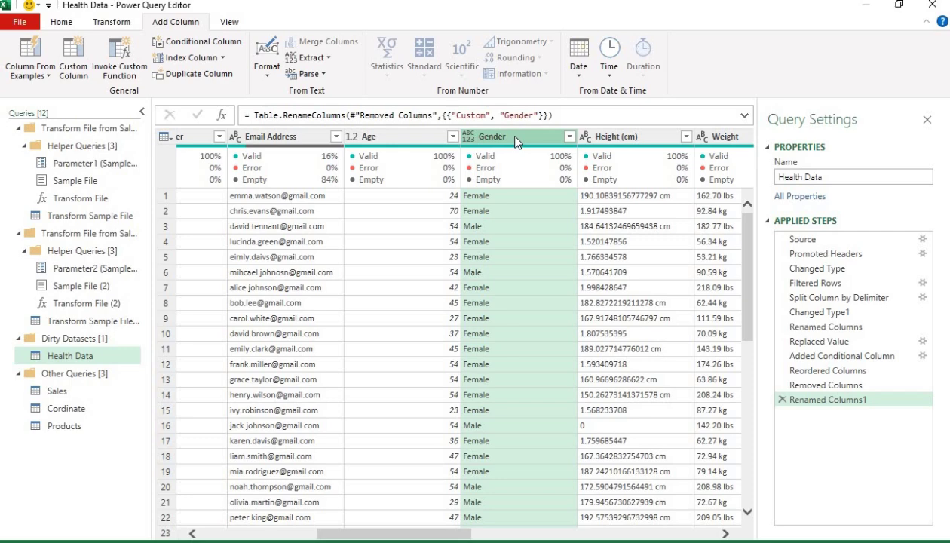
Step: Examine the number format and units of the values in the Height (cm) column, comparing its first two rows
scroll(490, 143, "right", 3)
left_click(453, 138)
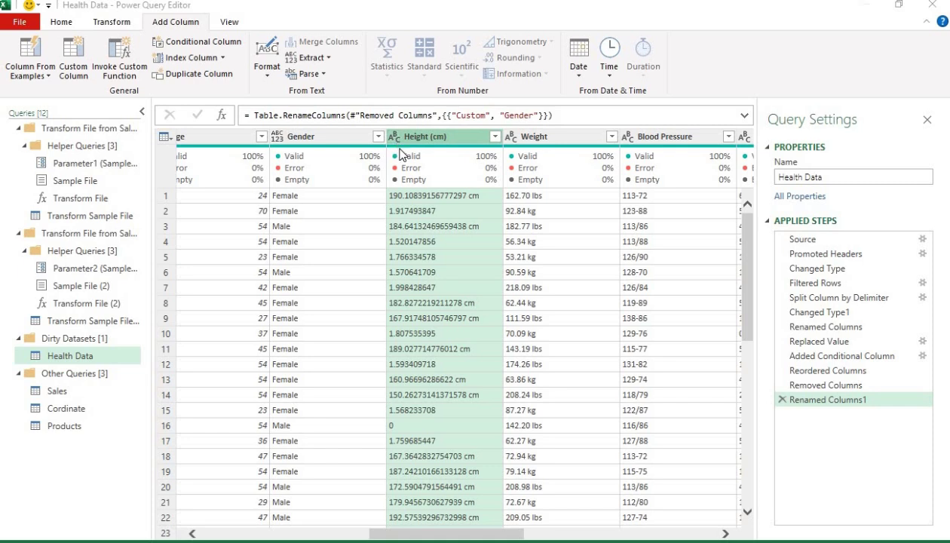
mouse_move(400, 153)
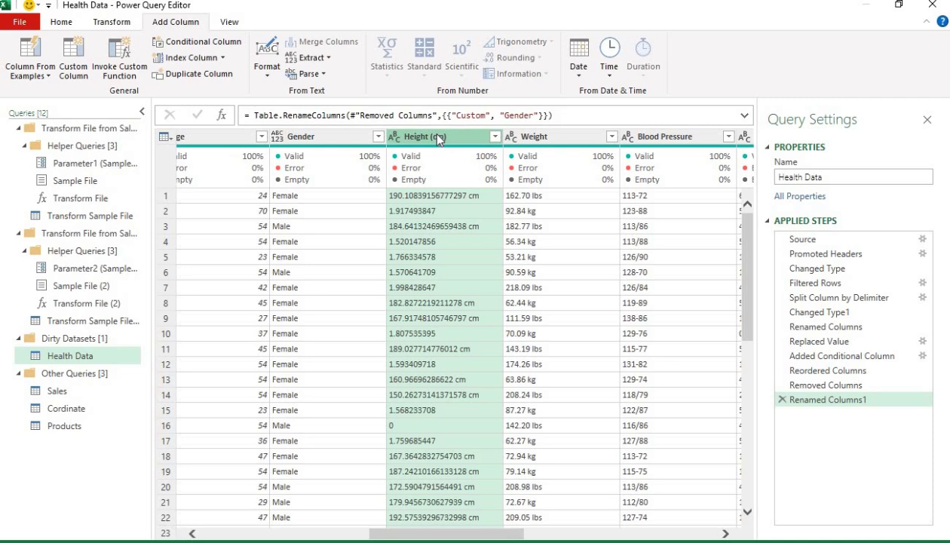
left_click(441, 195)
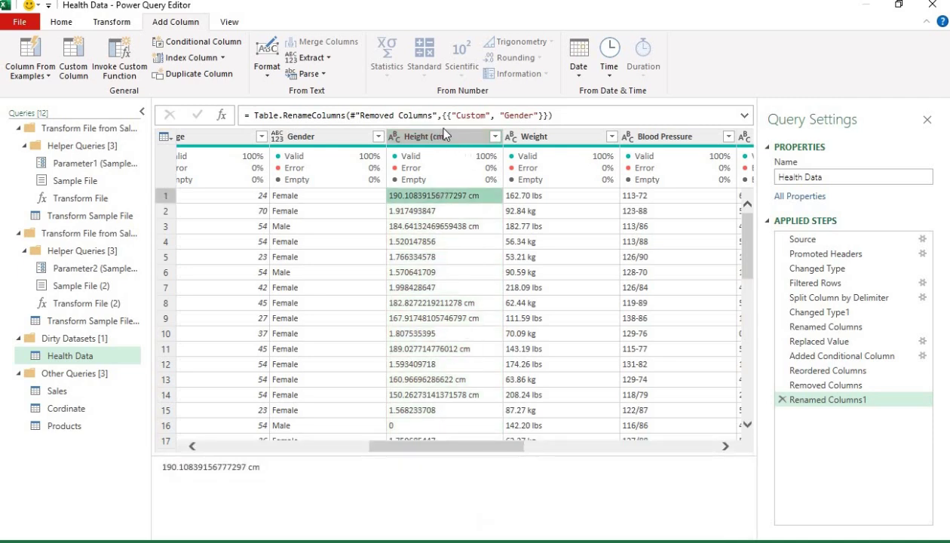
left_click(445, 144)
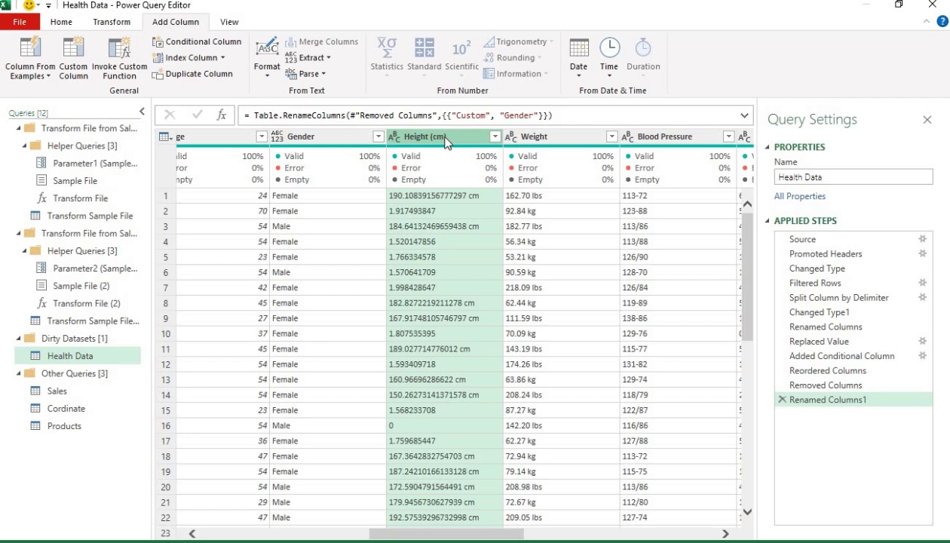
left_click(456, 197)
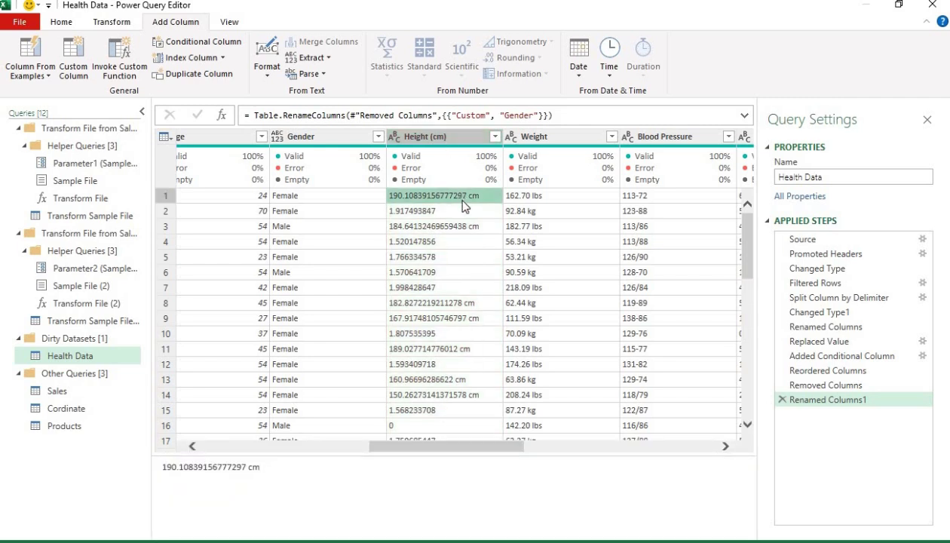
left_click(458, 212)
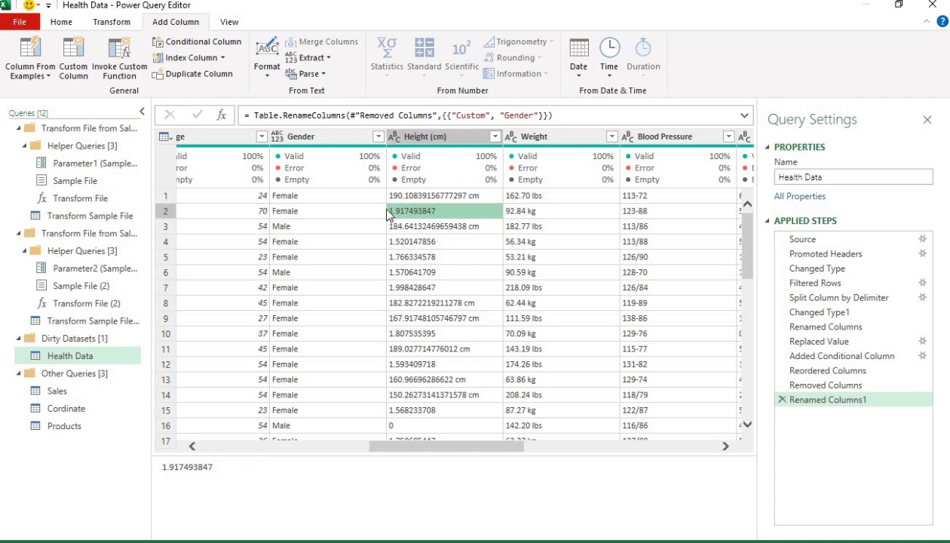
left_click(446, 133)
left_click(454, 212)
left_click(456, 144)
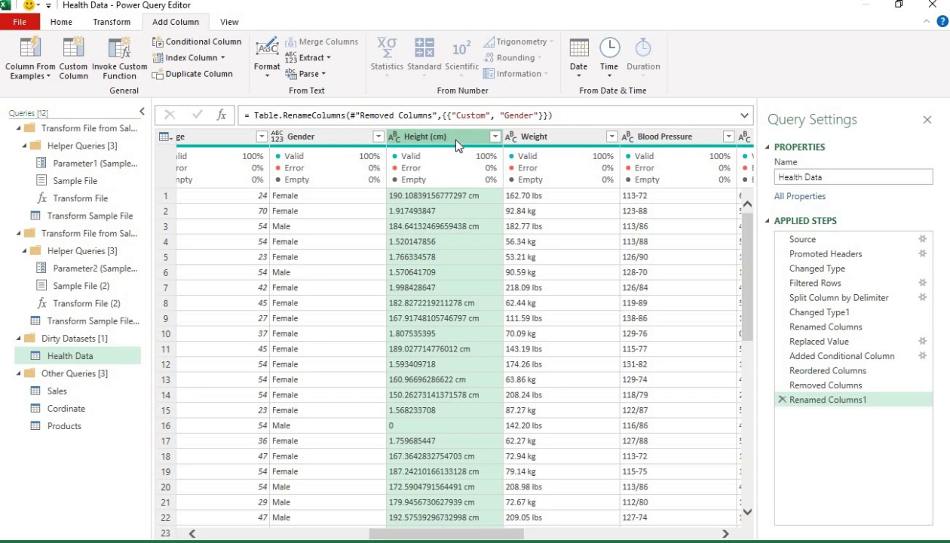
left_click(433, 214)
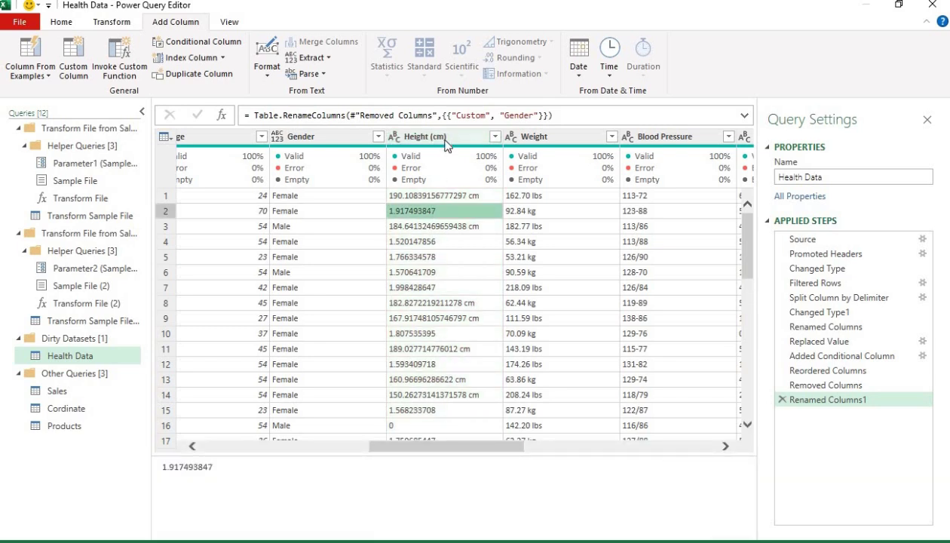
Step: Select the Height (cm) column and start adding a new conditional column
left_click(445, 138)
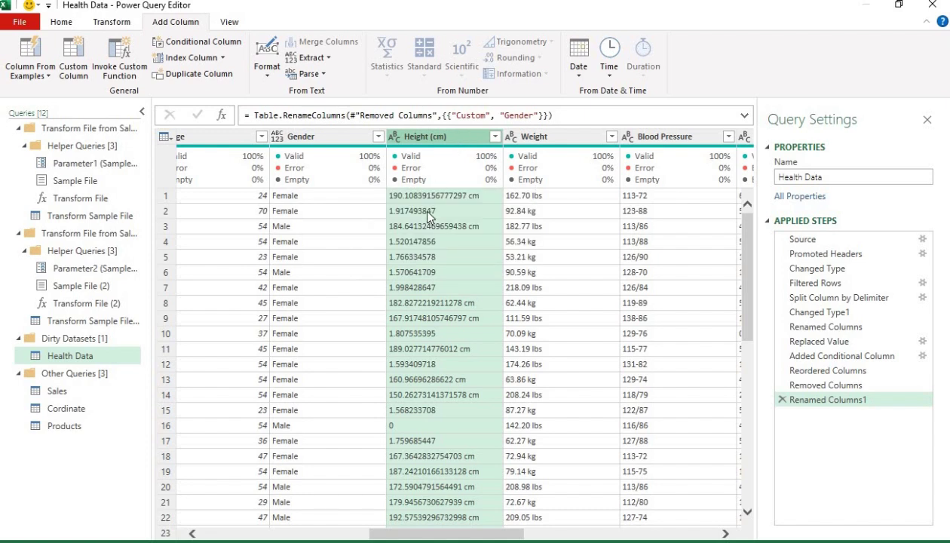
left_click(403, 213)
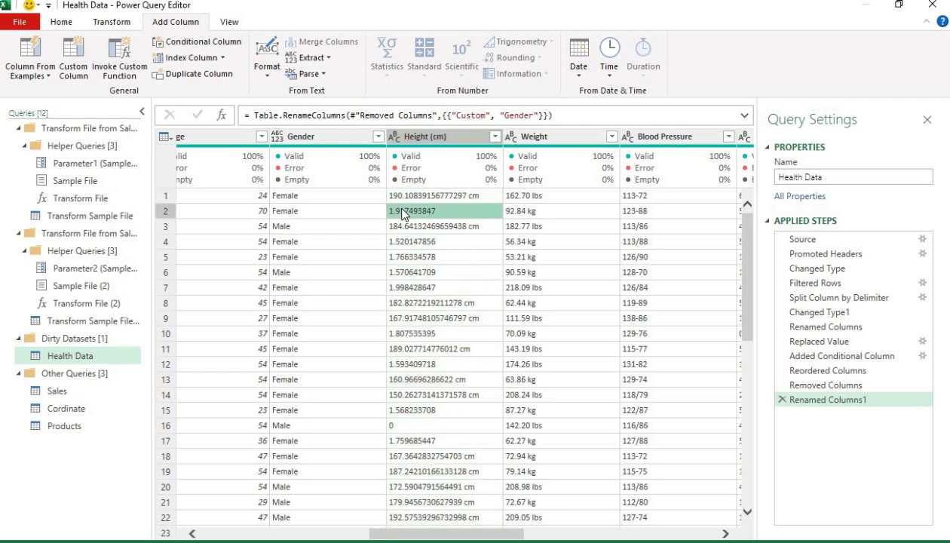
left_click(412, 242)
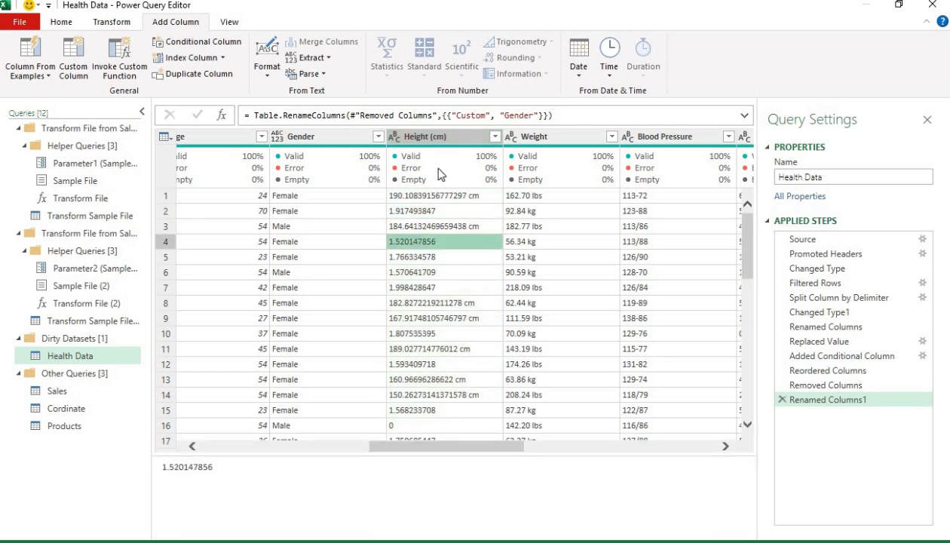
left_click(461, 136)
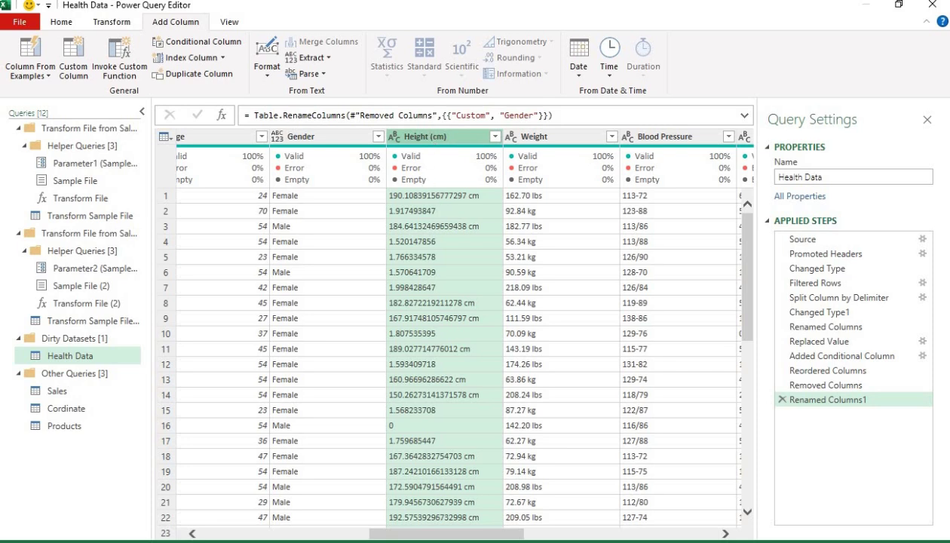
left_click(204, 43)
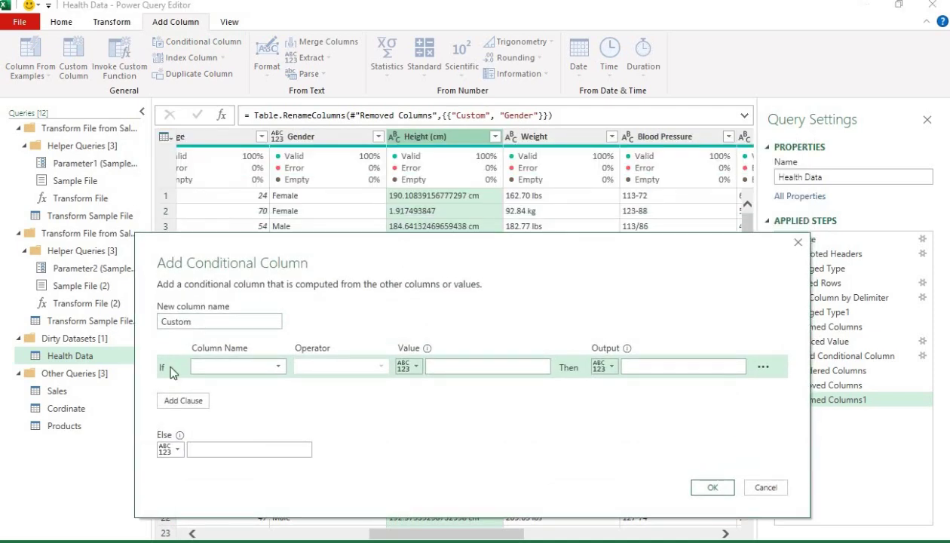
left_click(246, 369)
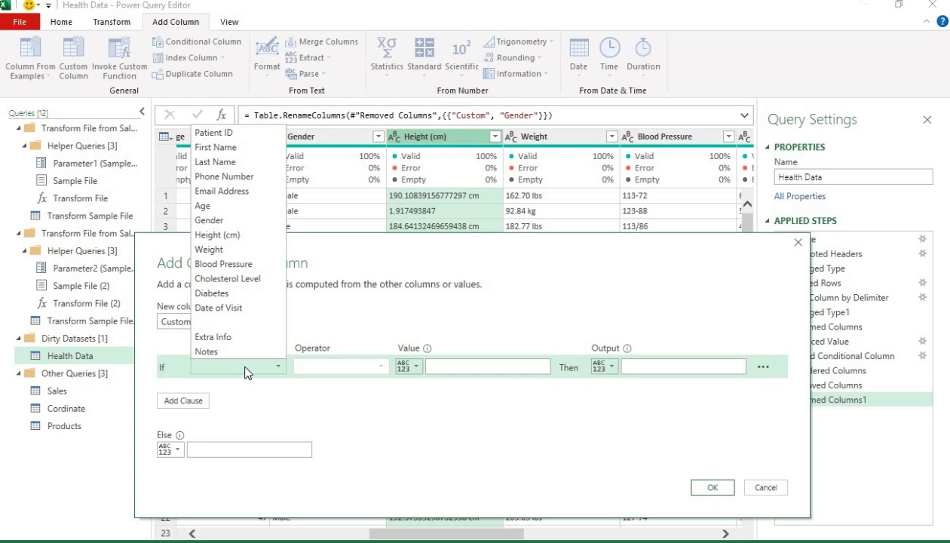
left_click(210, 219)
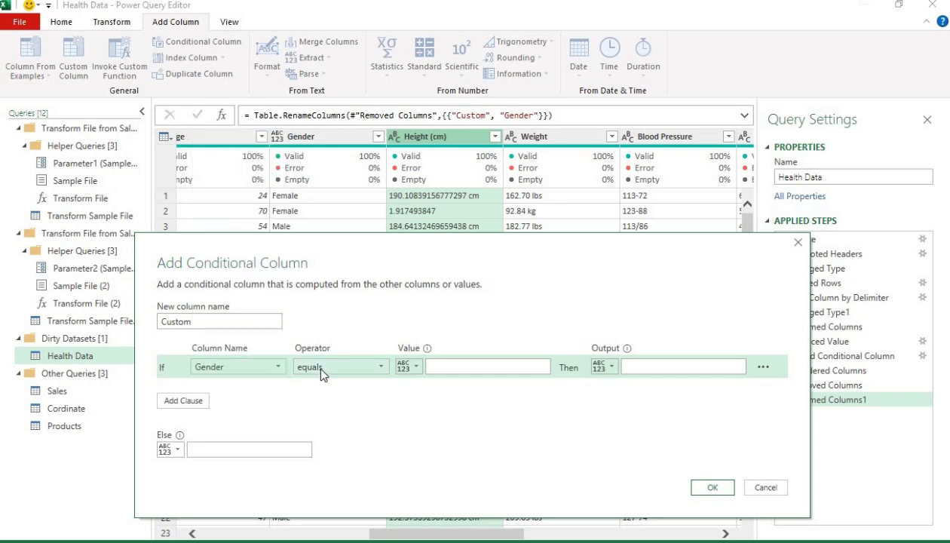
left_click(318, 366)
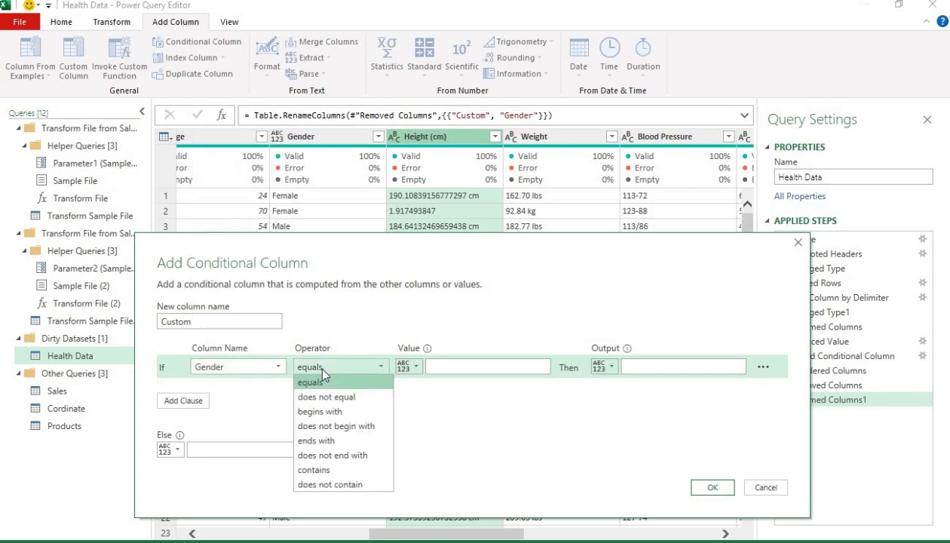
left_click(327, 471)
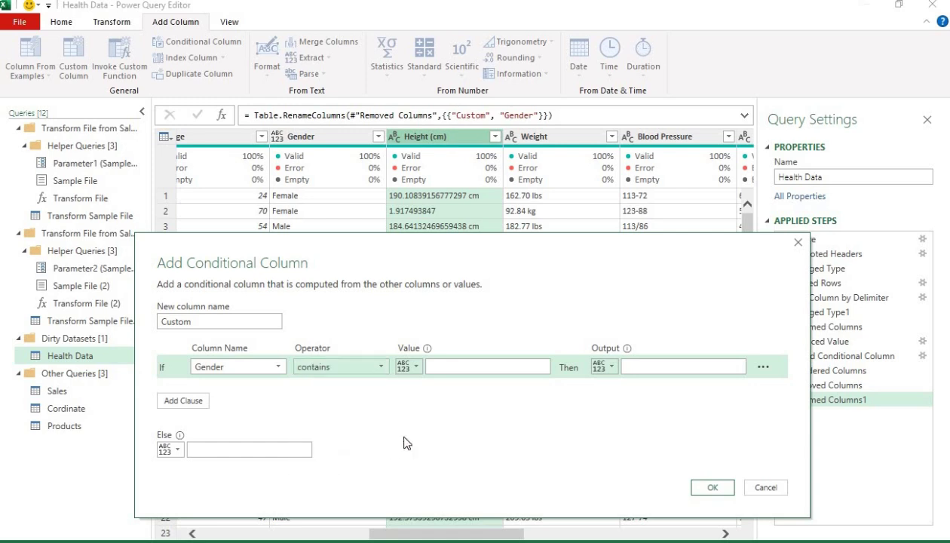
left_click(453, 368)
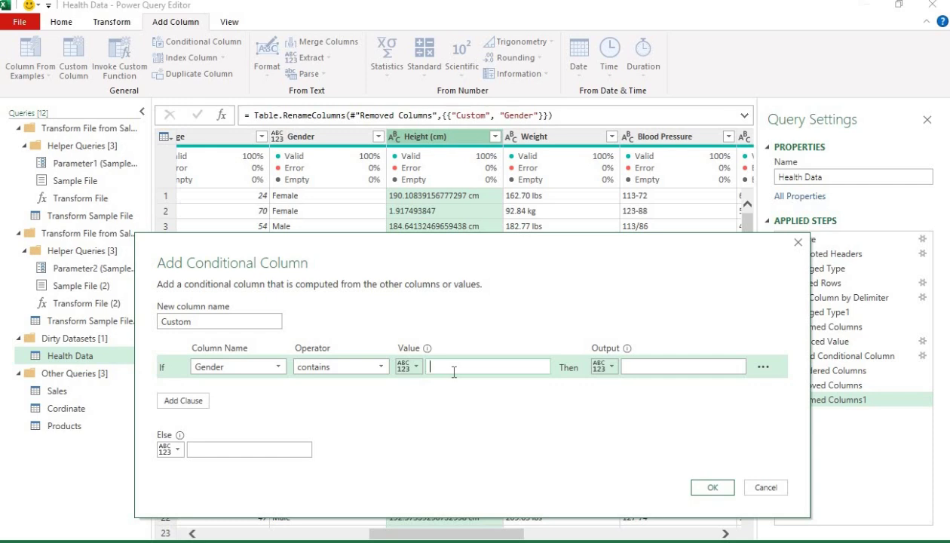
Step: Set the conditional column's If clause to test whether Height (cm) contains "cm"
left_click(282, 368)
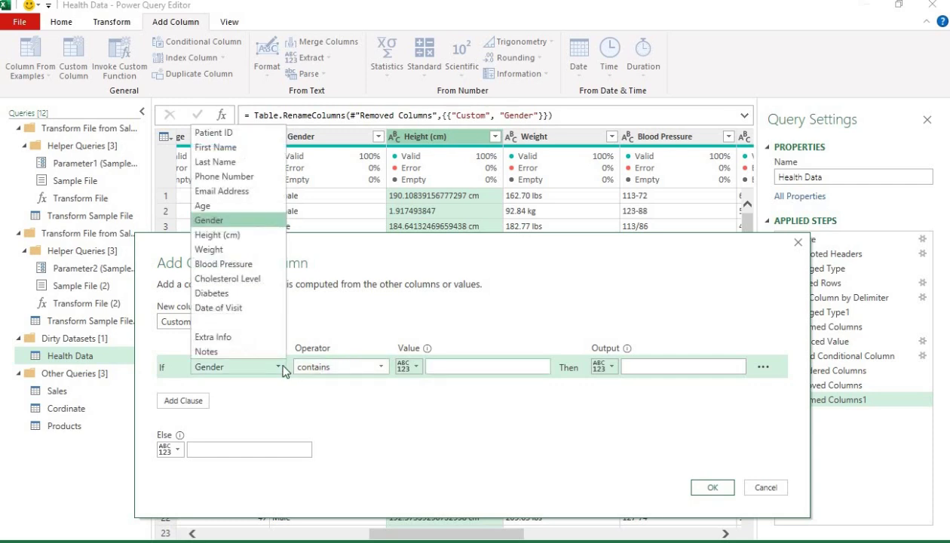
left_click(226, 236)
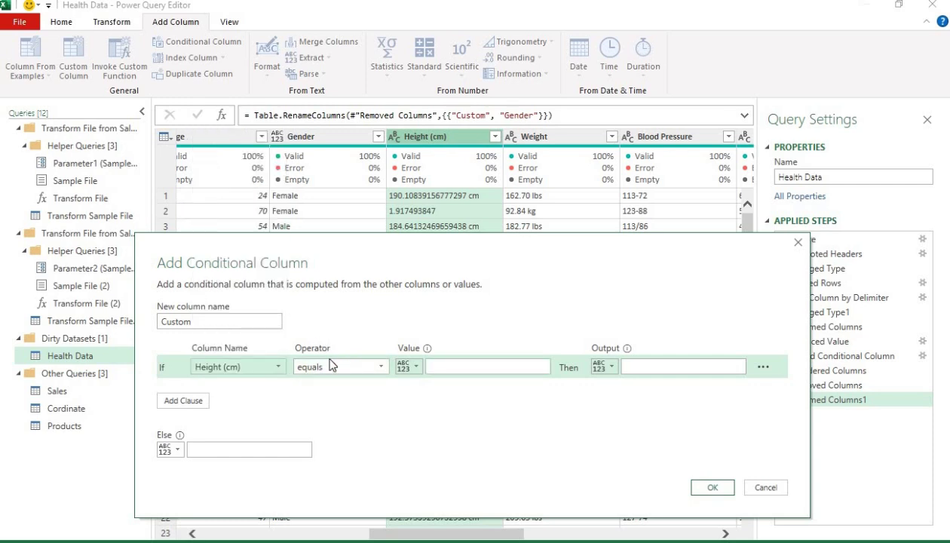
left_click(324, 363)
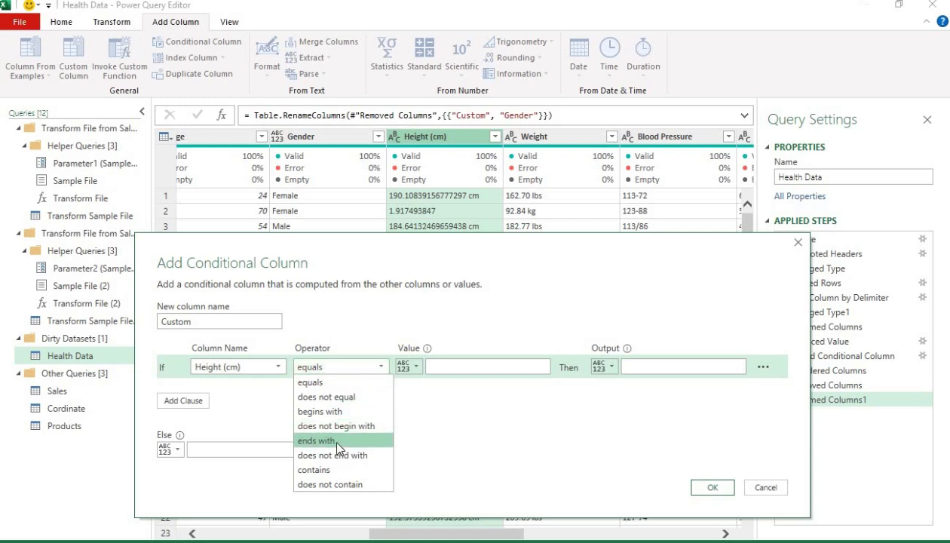
left_click(336, 471)
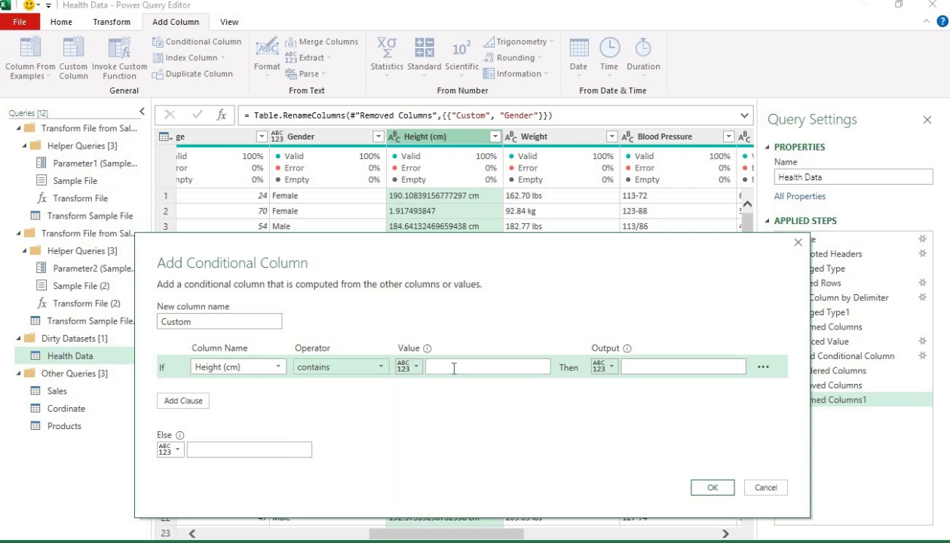
left_click(452, 368)
type("cm")
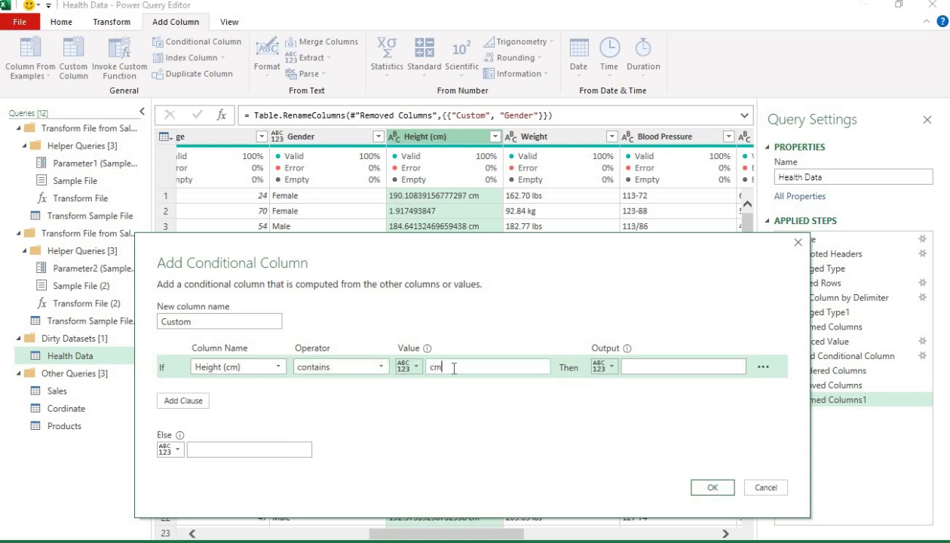
Step: Output the Height (cm) column's value when the condition is met and null otherwise, and create the conditional column
left_click(605, 367)
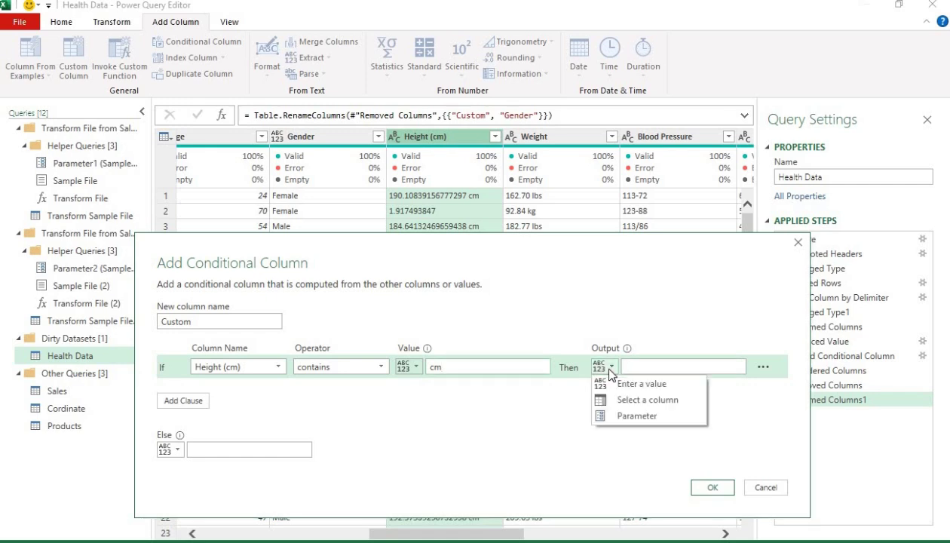
left_click(628, 403)
left_click(648, 362)
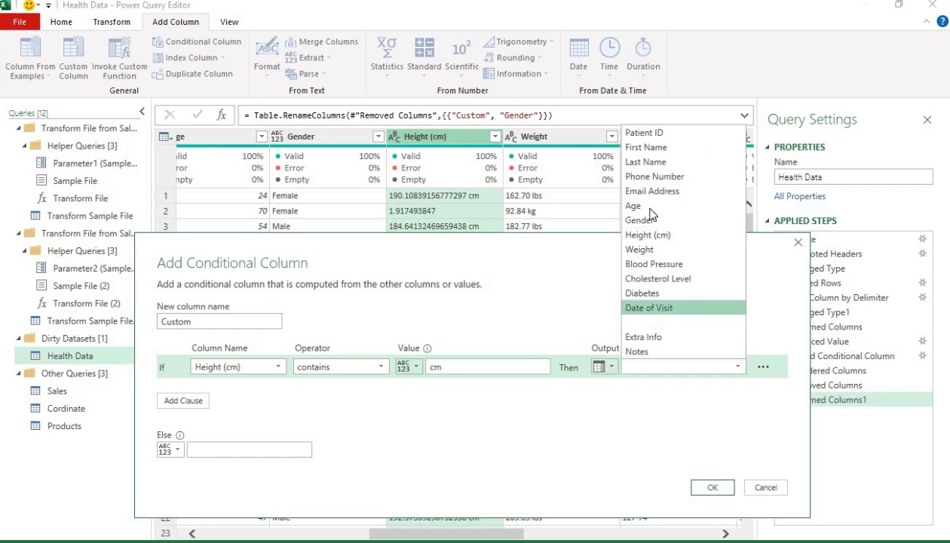
left_click(644, 235)
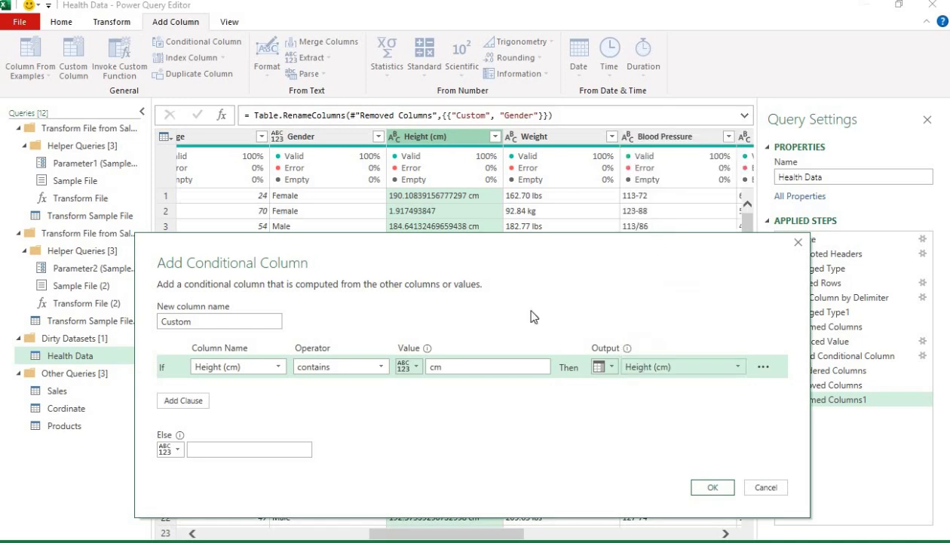
left_click(224, 451)
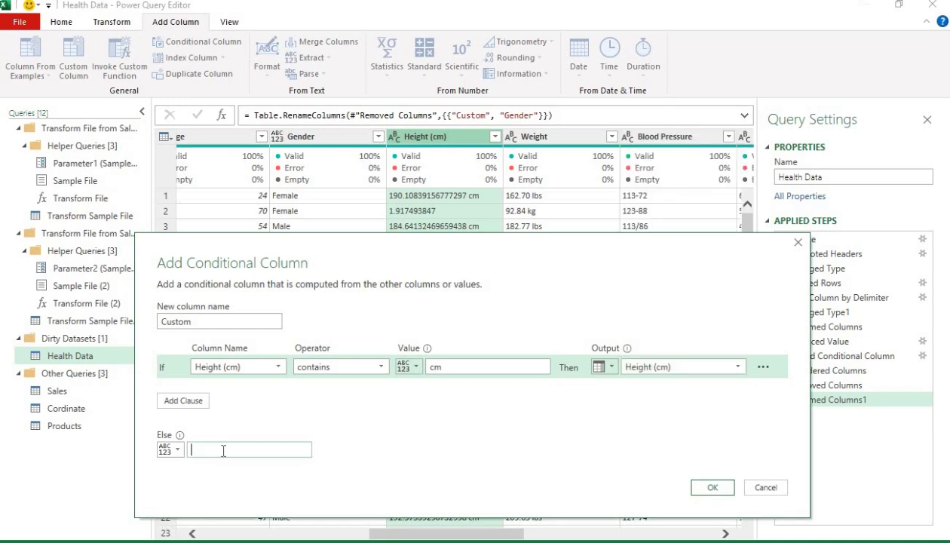
type("null")
left_click(711, 486)
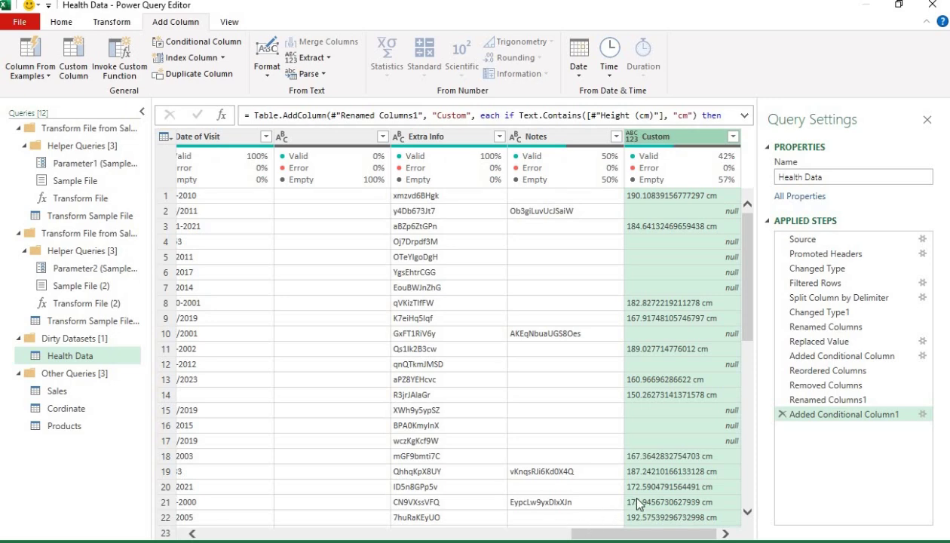
Step: Edit the Added Conditional Column1 step so its condition operator is "does not contain" instead
left_click(921, 414)
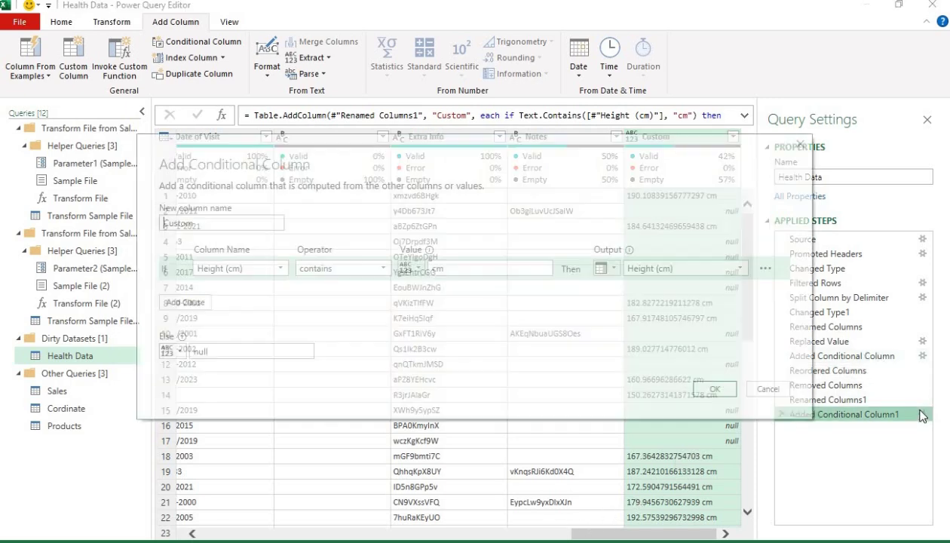
left_click(801, 146)
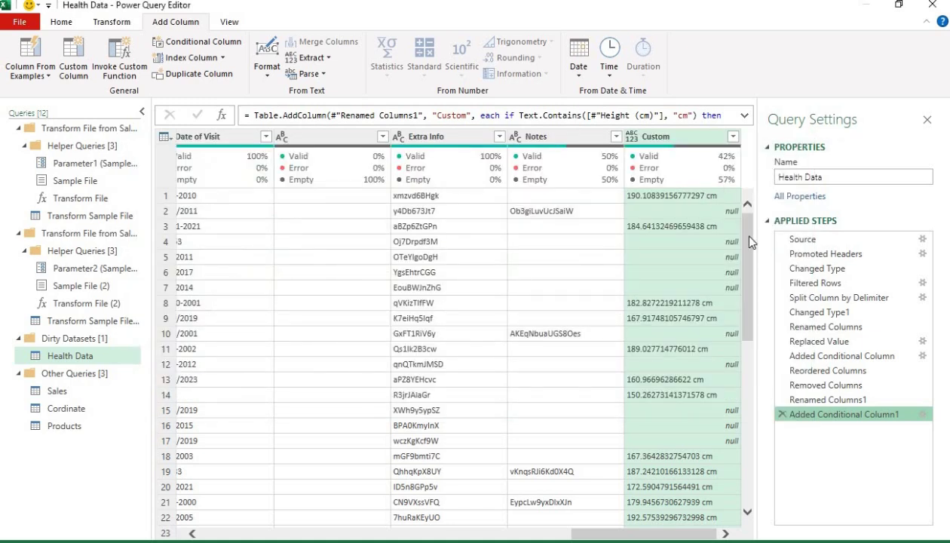
left_click(922, 414)
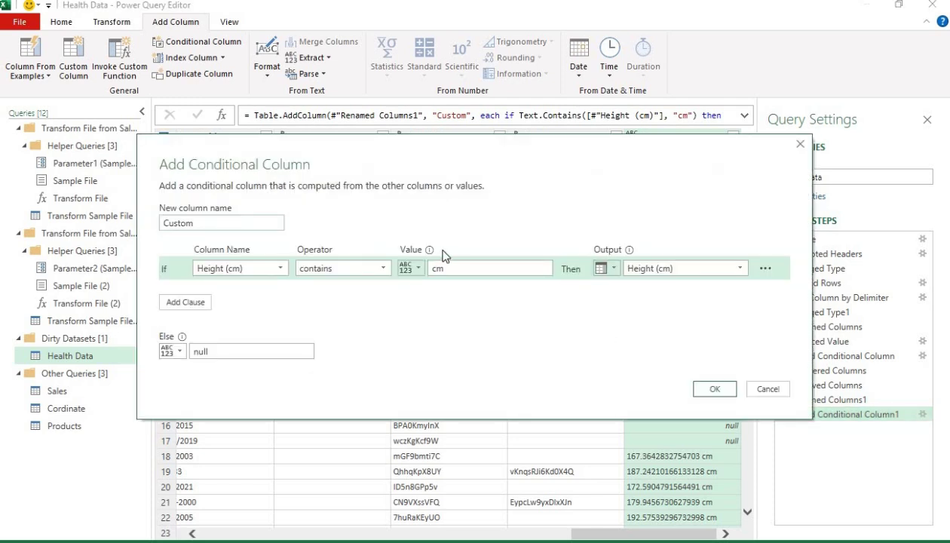
left_click(385, 270)
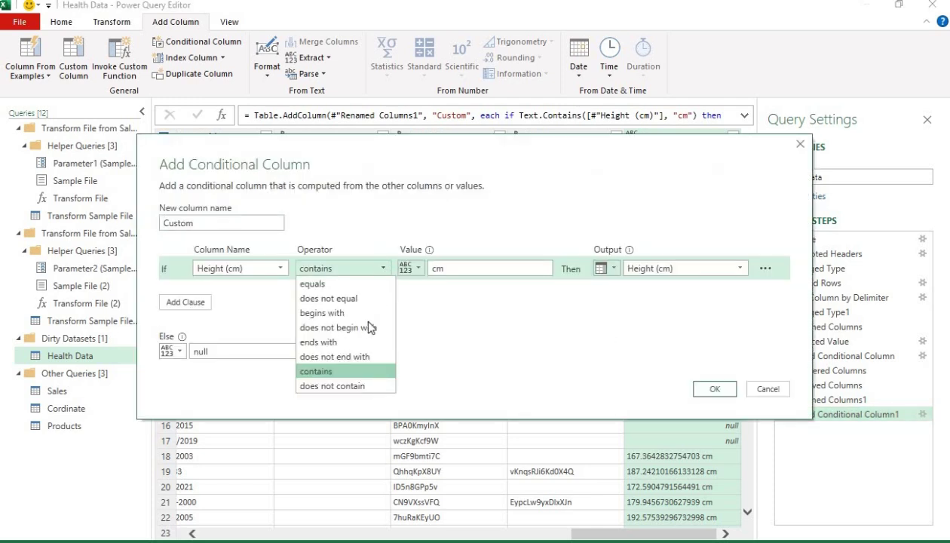
left_click(364, 387)
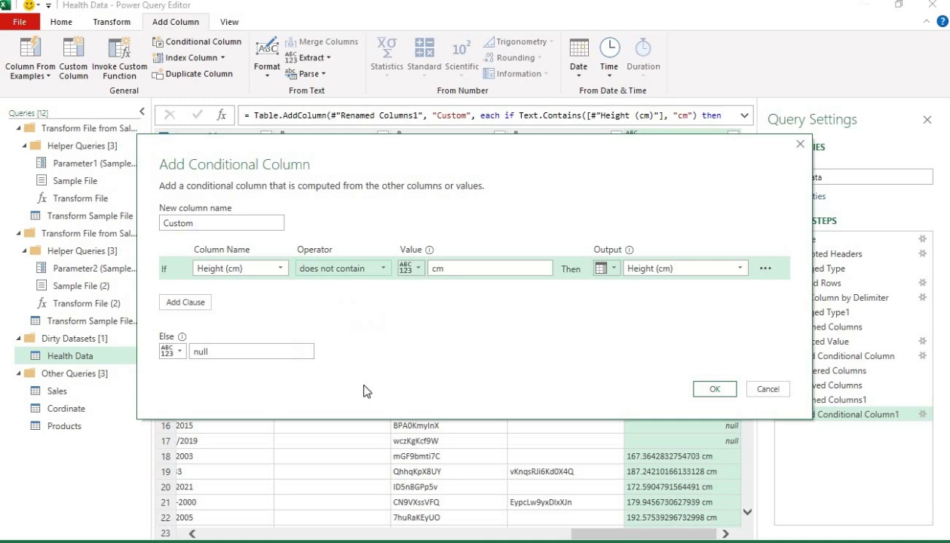
left_click(713, 389)
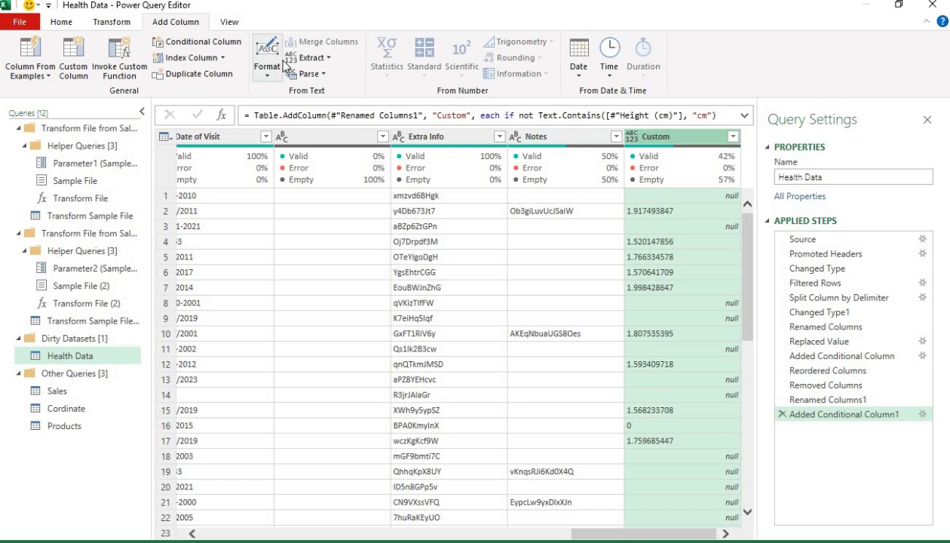
Step: Change the Custom column's data type to Decimal Number
left_click(68, 25)
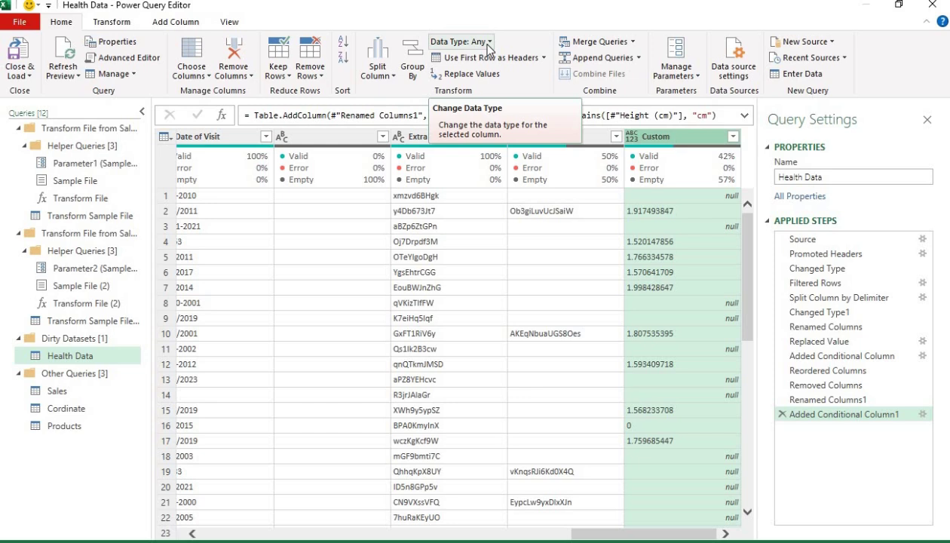
left_click(489, 47)
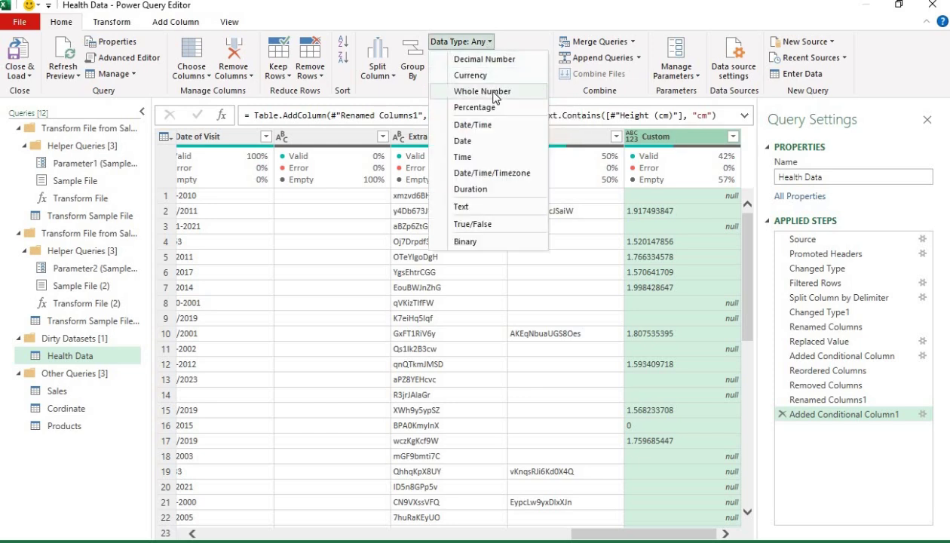
left_click(493, 60)
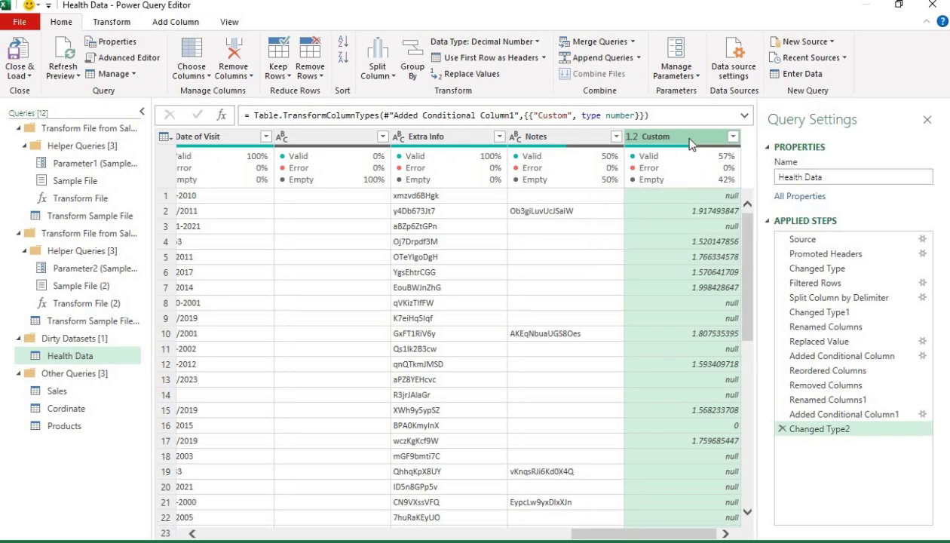
Step: Multiply every value in the Custom column by 100 in place
left_click(121, 24)
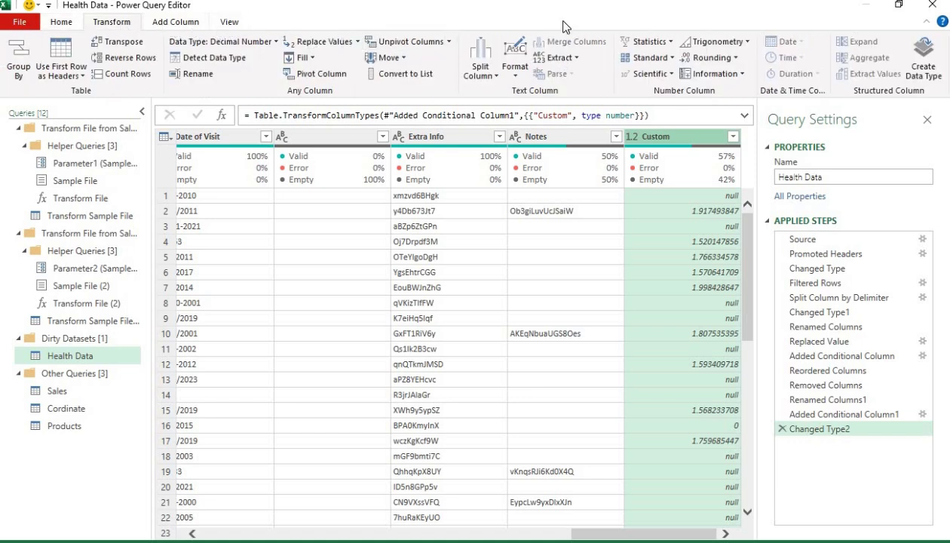
left_click(672, 59)
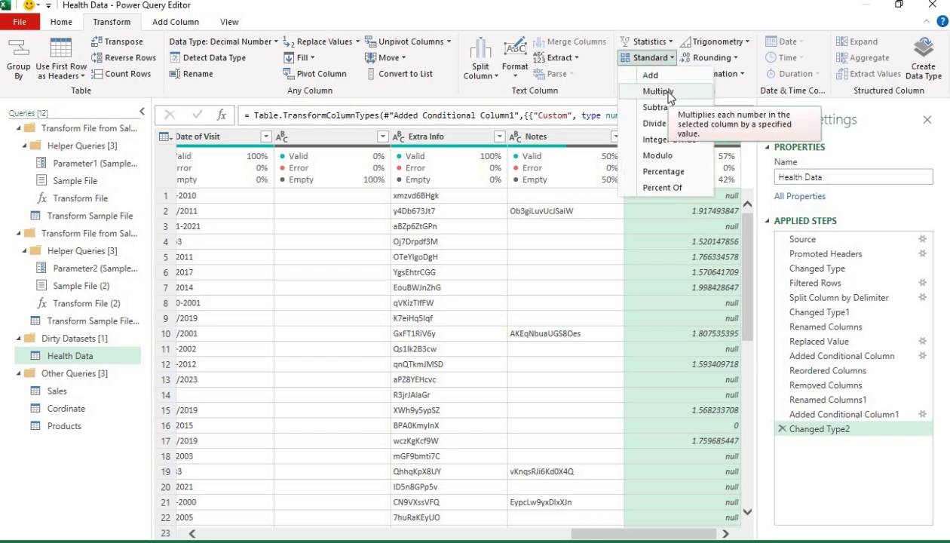
left_click(668, 92)
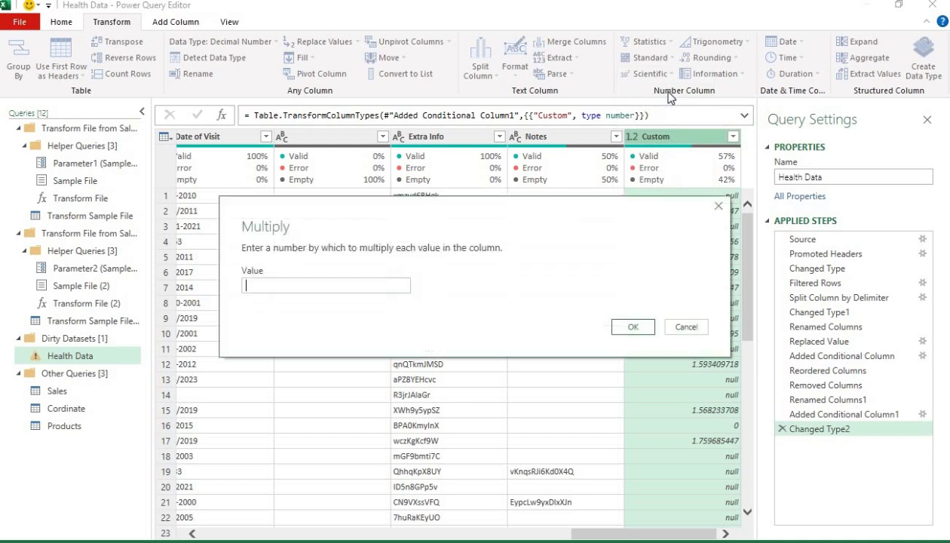
type("100")
left_click(633, 331)
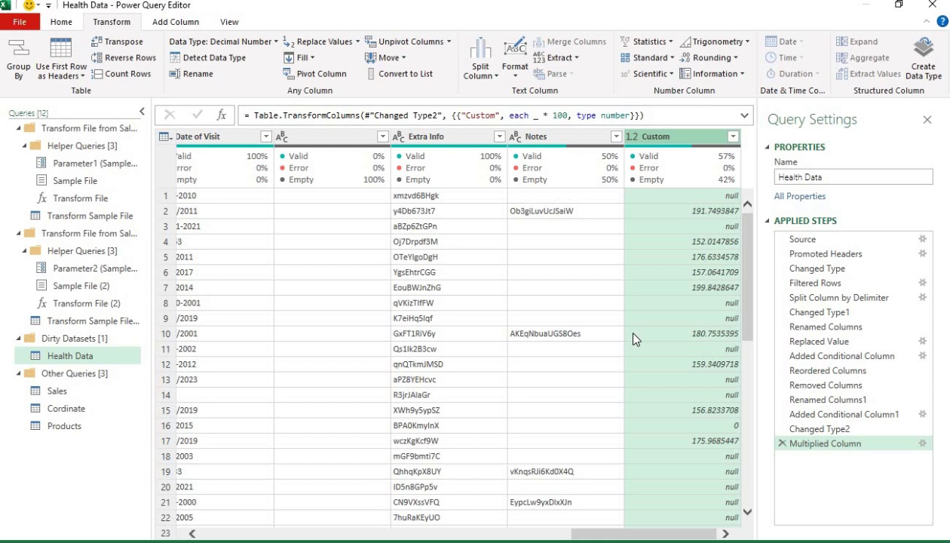
Step: Insert a step right after Added Conditional Column1 that changes the Custom column's data type to Decimal Number
left_click(816, 415)
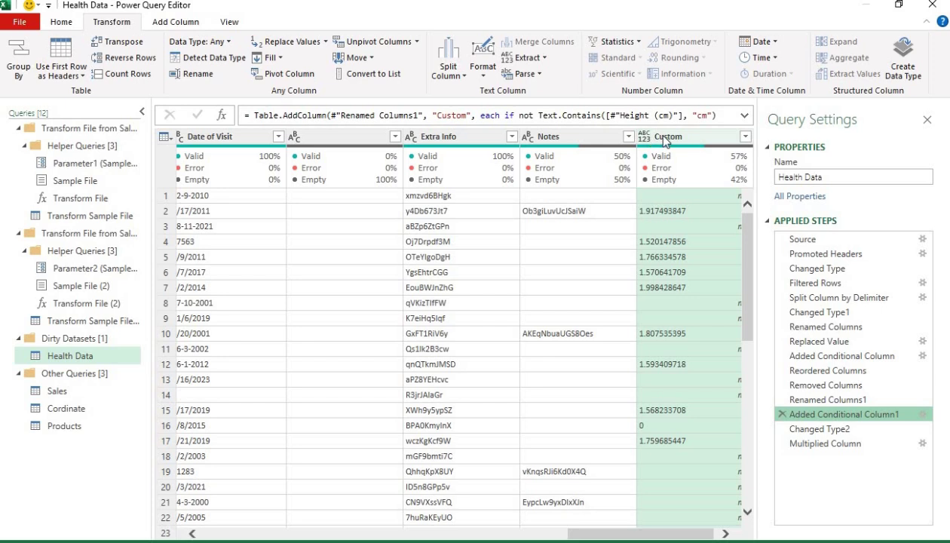
left_click(225, 40)
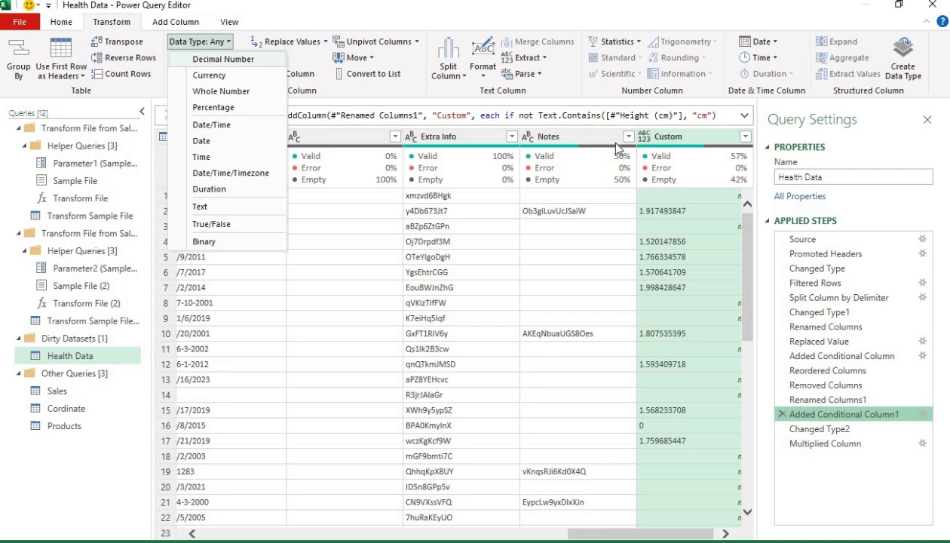
left_click(645, 141)
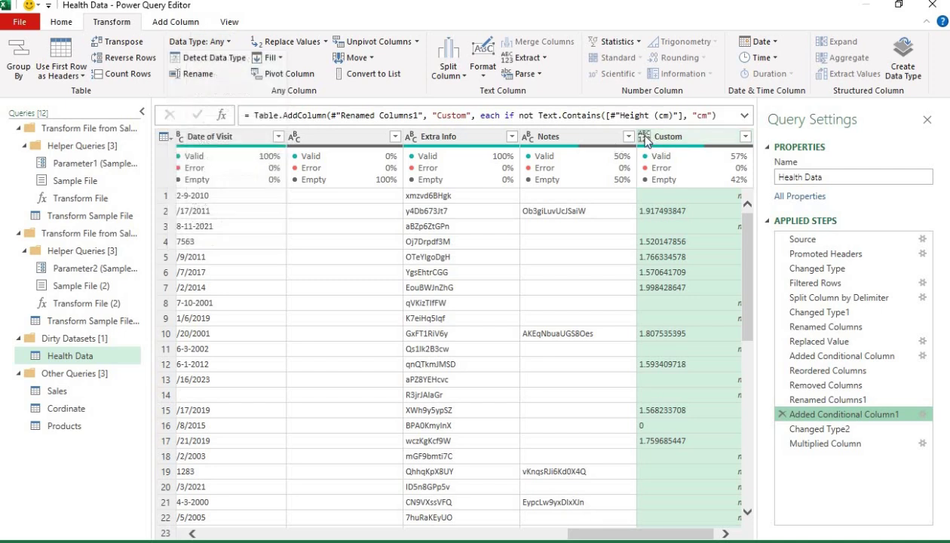
left_click(645, 140)
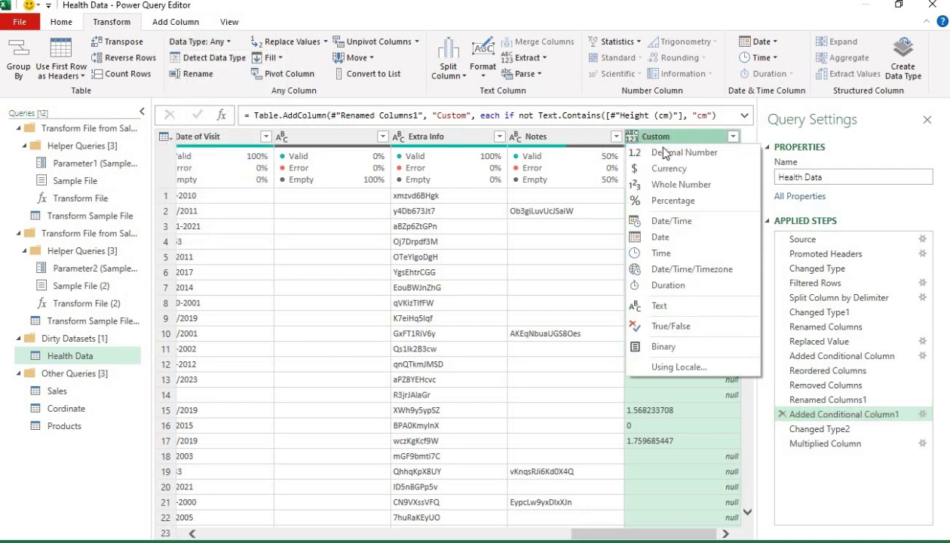
left_click(664, 154)
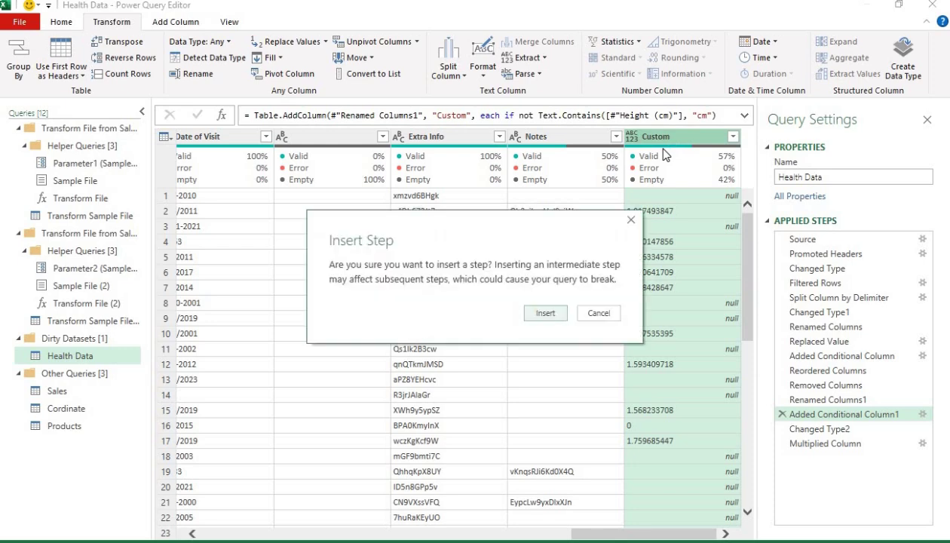
left_click(546, 313)
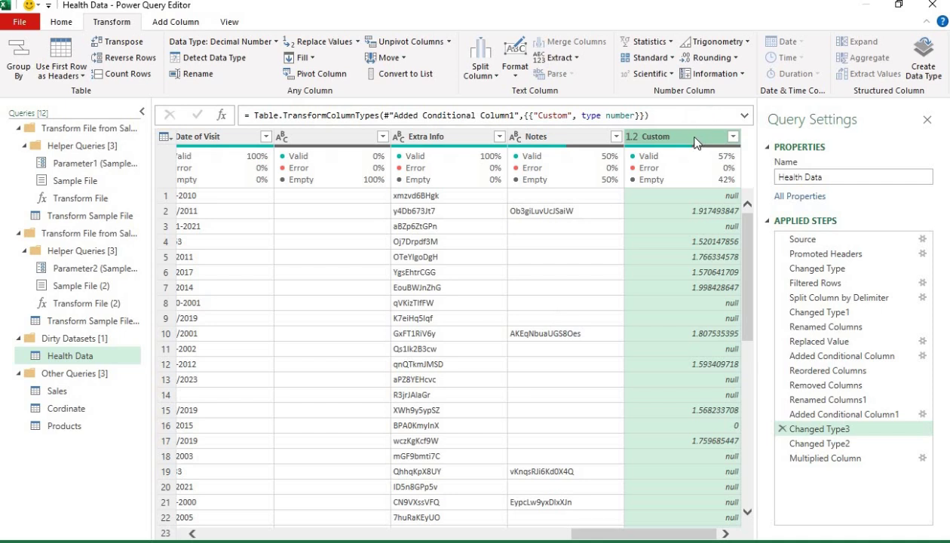
Step: Insert a step after Changed Type3 that multiplies every value in the Custom column by 100
left_click(673, 46)
left_click(674, 47)
left_click(674, 58)
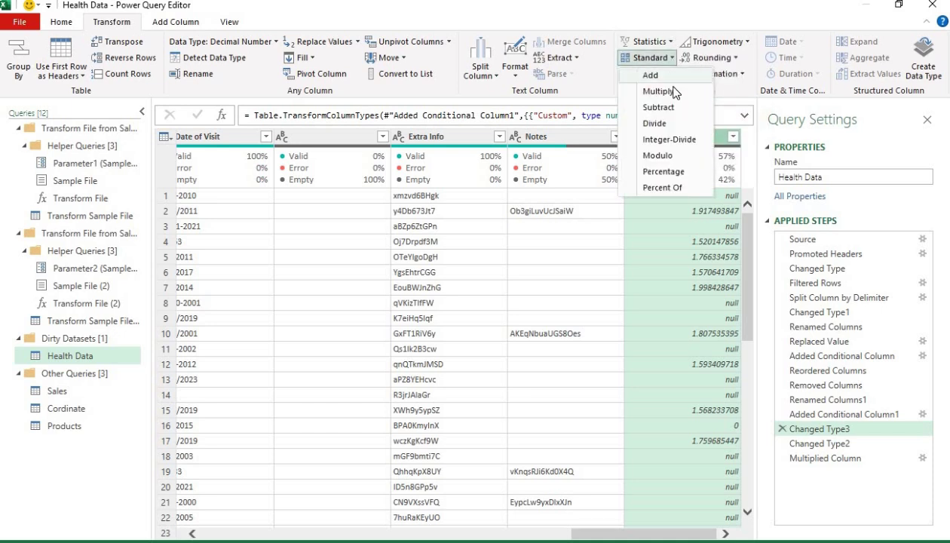
left_click(674, 91)
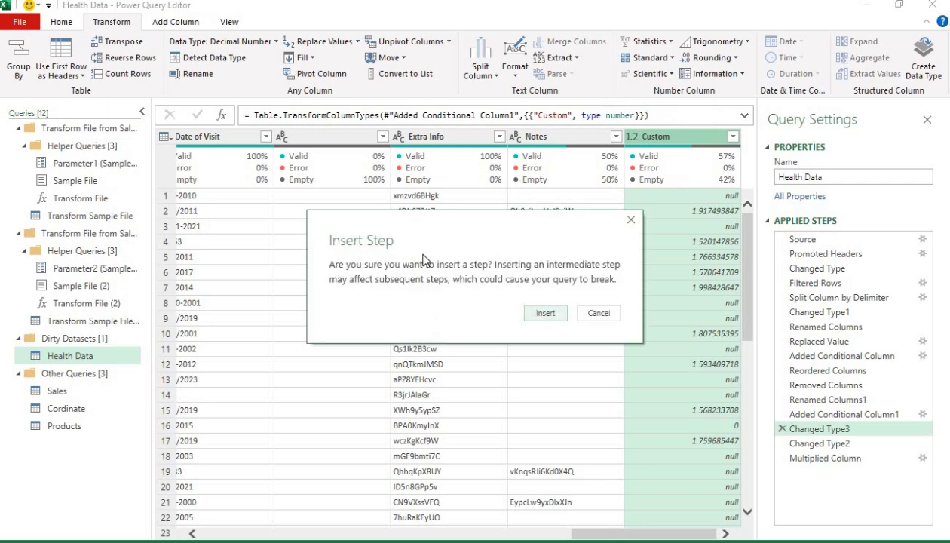
left_click(545, 314)
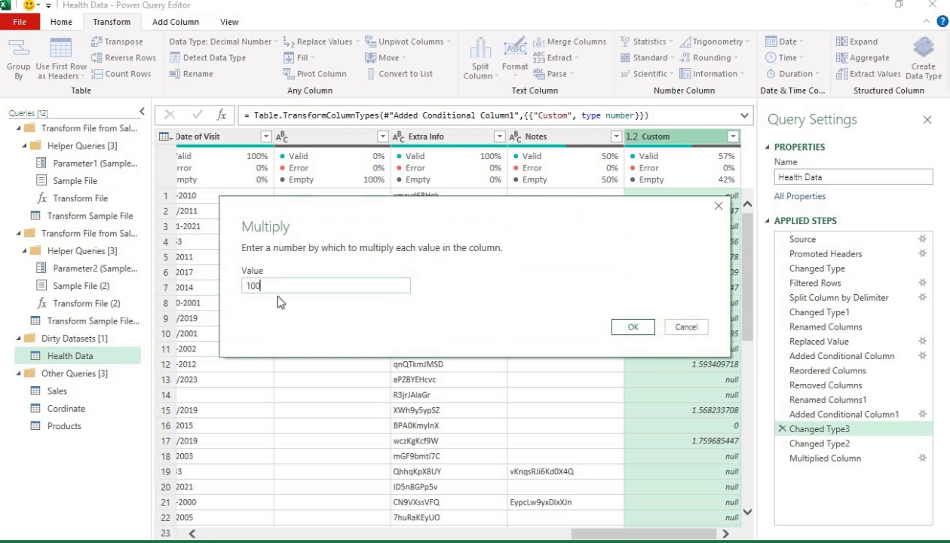
left_click(633, 327)
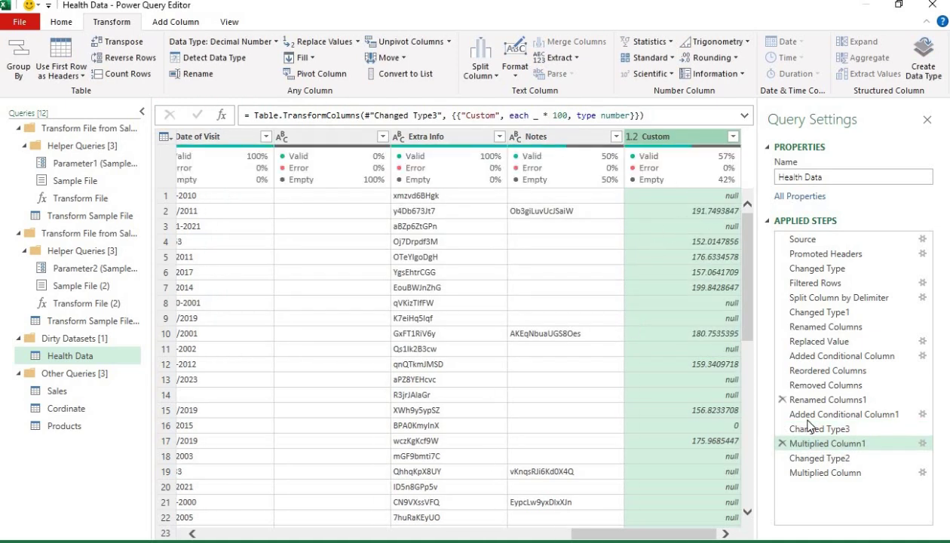
Step: Delete the redundant applied steps from Changed Type2 through the end of the query
left_click(830, 459)
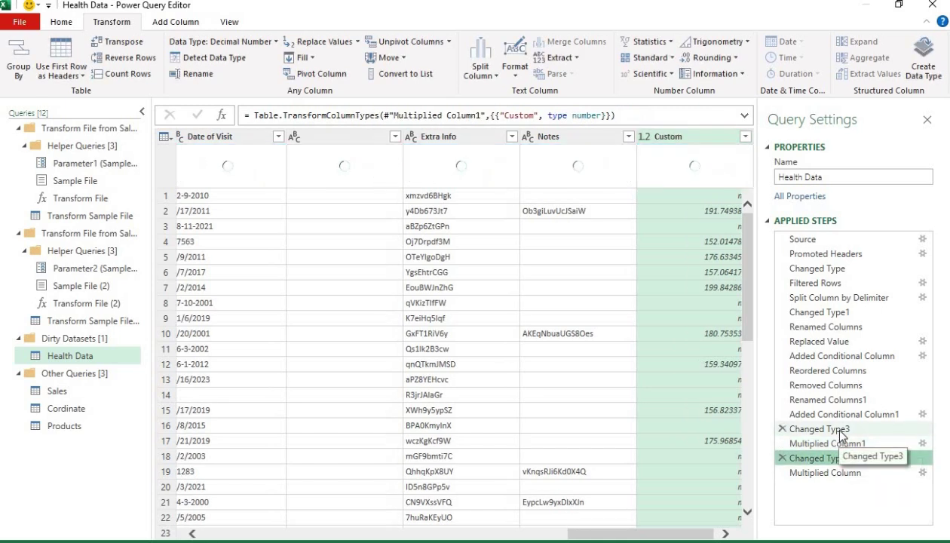
left_click(838, 428)
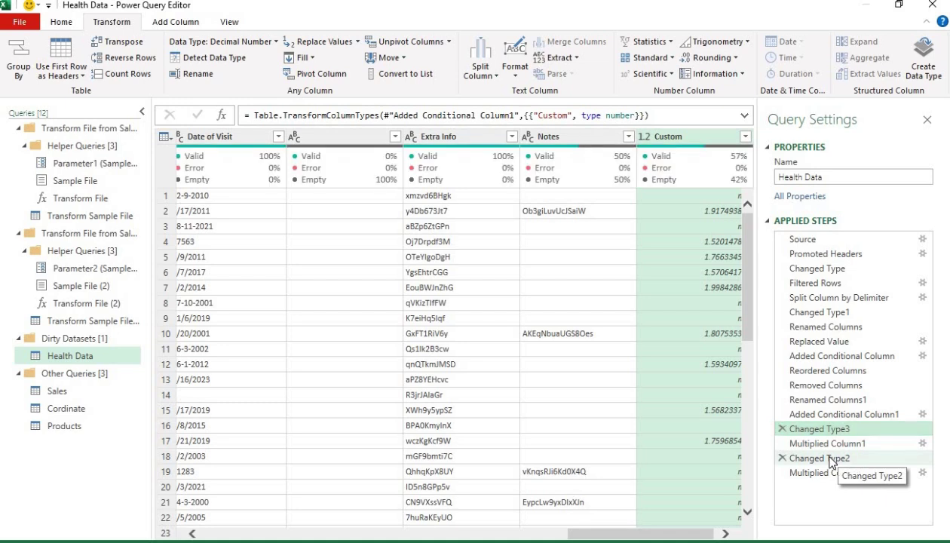
left_click(831, 459)
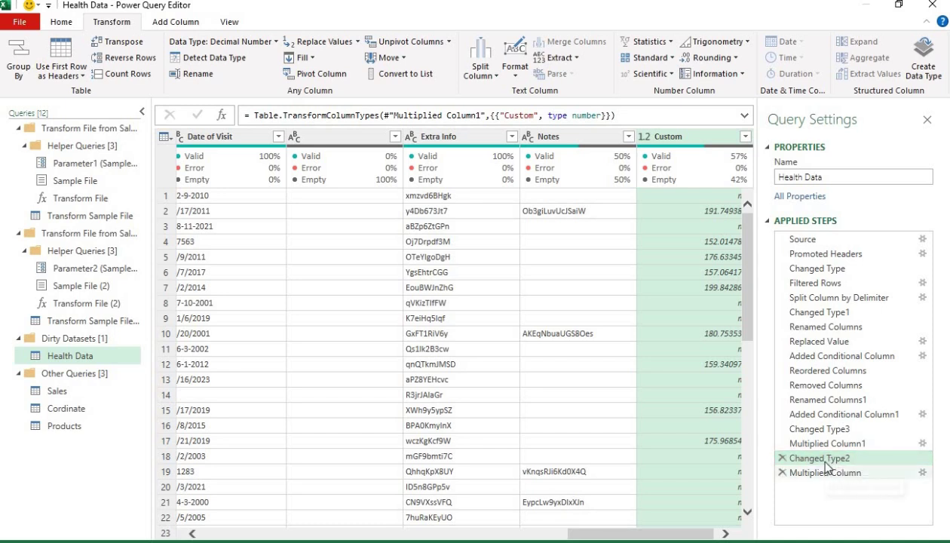
right_click(826, 467)
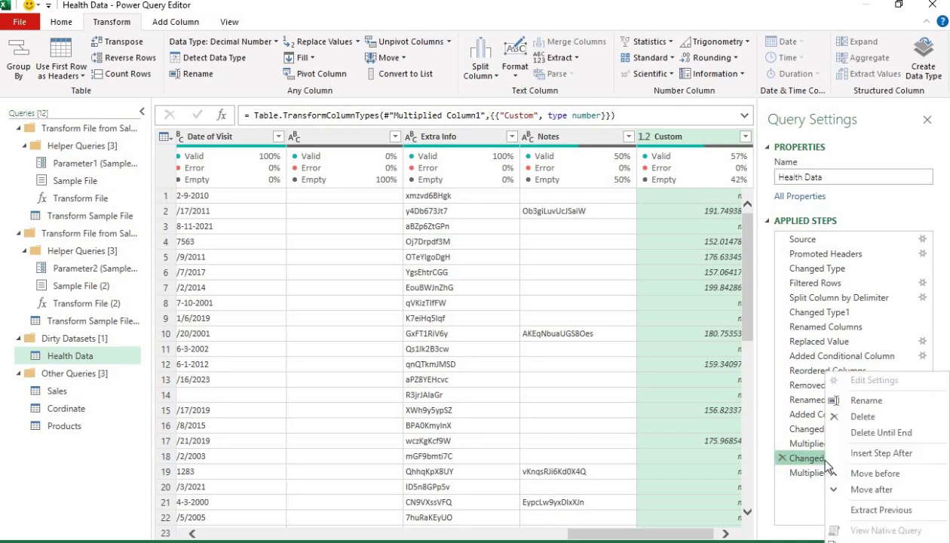
left_click(895, 434)
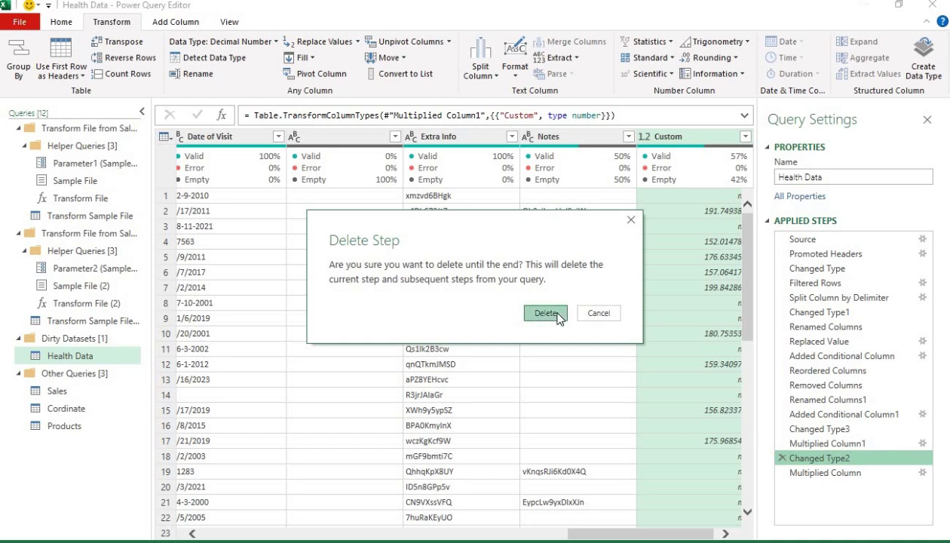
left_click(556, 315)
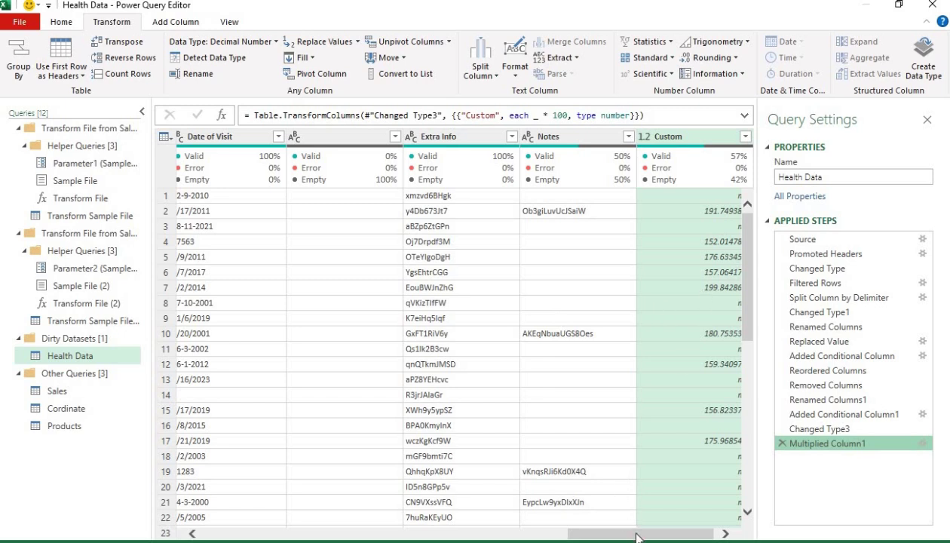
Step: Compare the converted values in the Custom column with the Height (cm) entries that lack the "cm" suffix
left_click_drag(637, 537, 642, 537)
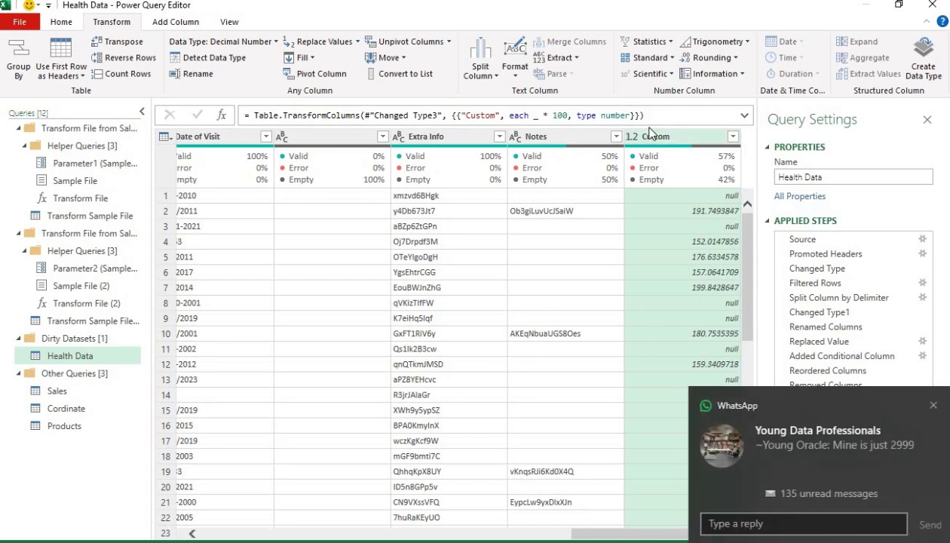
mouse_move(674, 183)
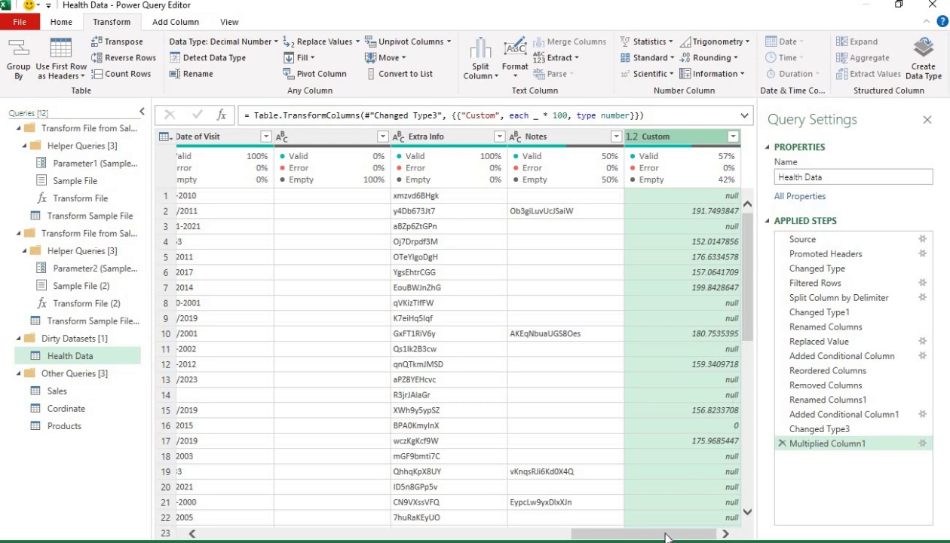
left_click_drag(666, 536, 490, 537)
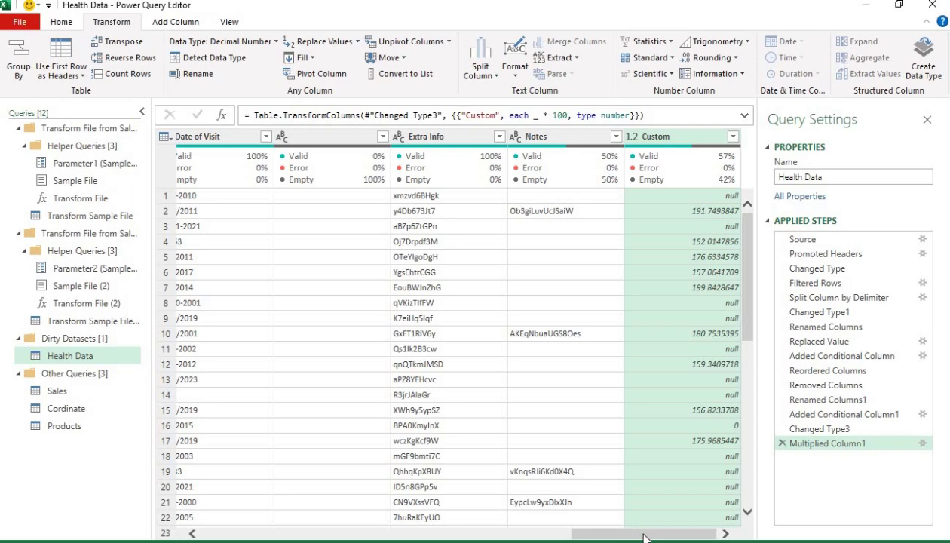
left_click_drag(643, 537, 392, 538)
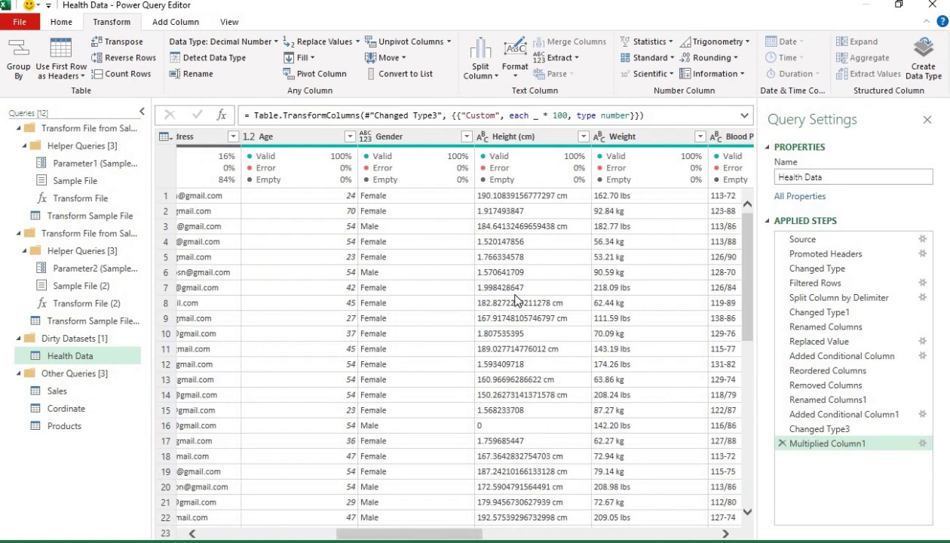
left_click(520, 211)
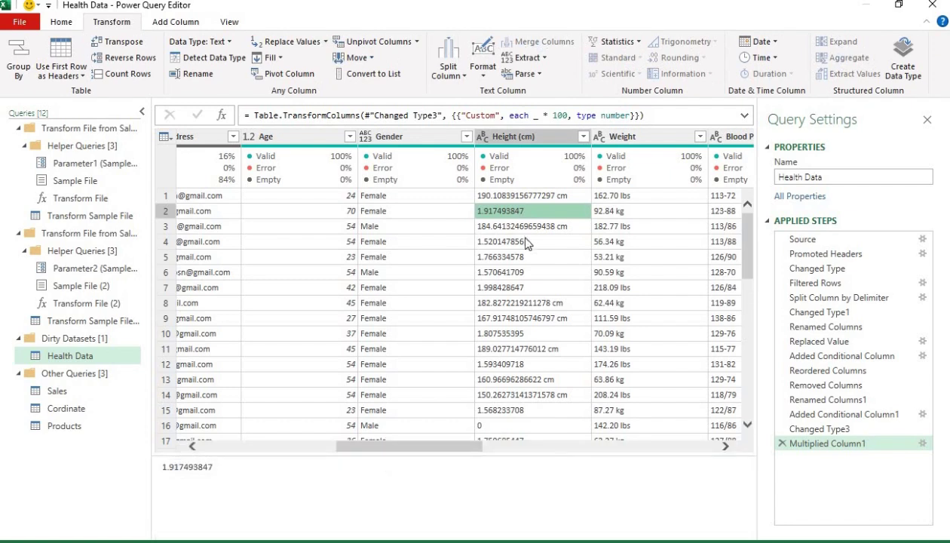
left_click(521, 242)
left_click(528, 257)
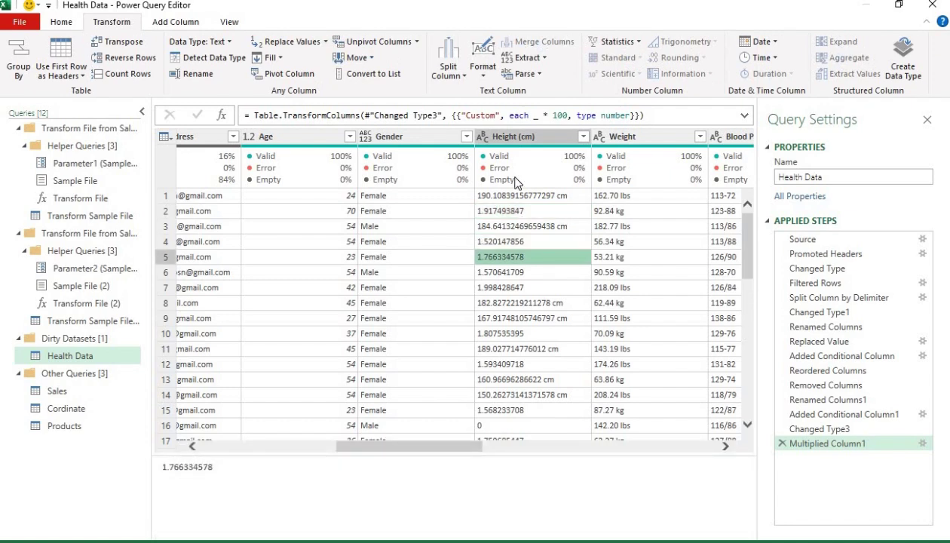
Step: Start a new conditional column that tests whether Height (cm) contains "cm"
left_click(547, 138)
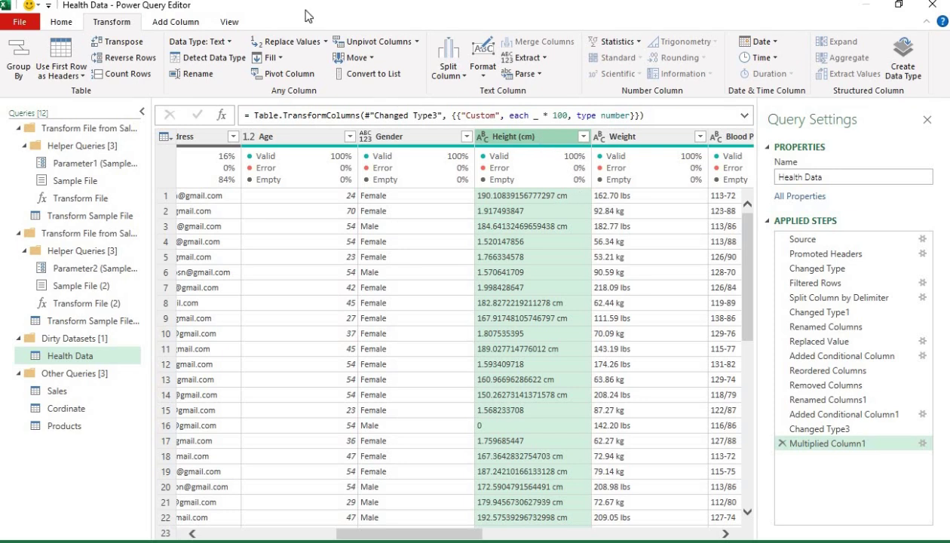
left_click(164, 18)
left_click(199, 43)
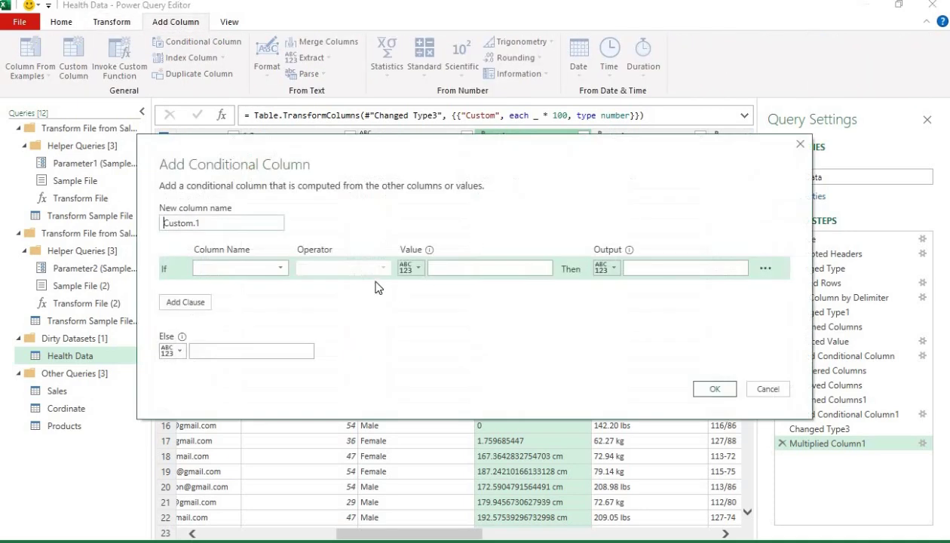
left_click(259, 272)
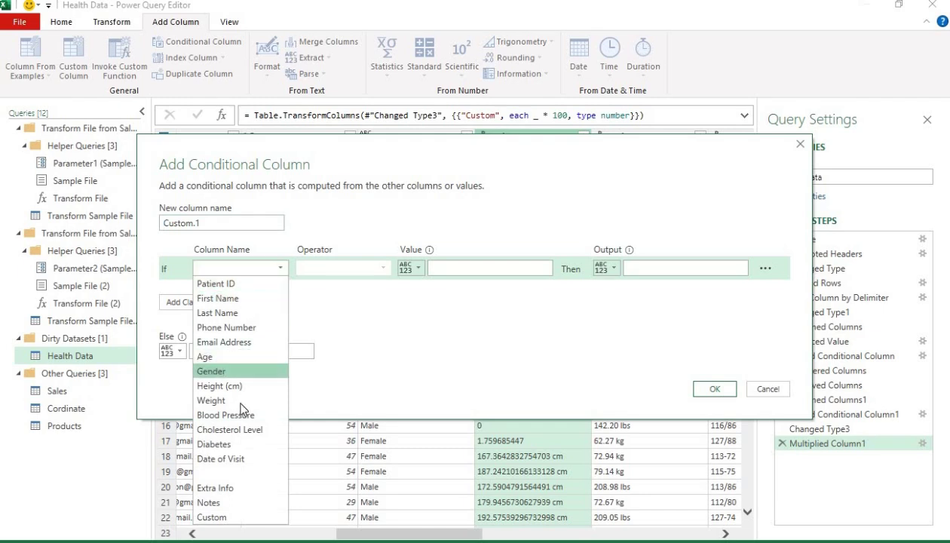
left_click(246, 385)
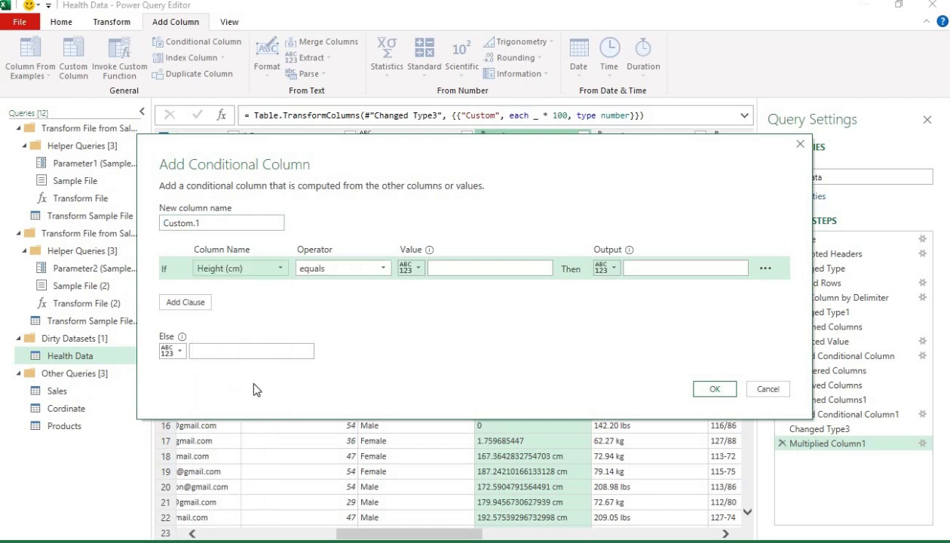
left_click(346, 269)
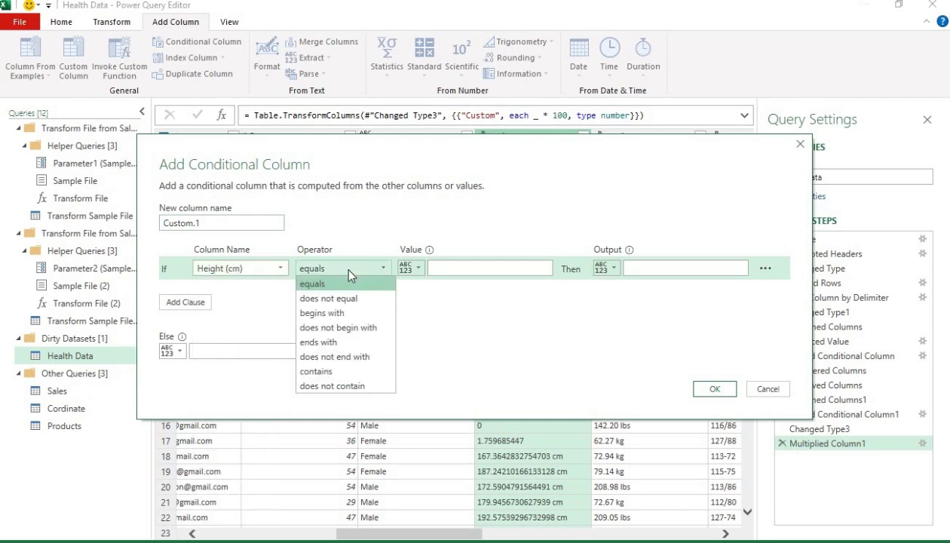
left_click(338, 370)
left_click(458, 269)
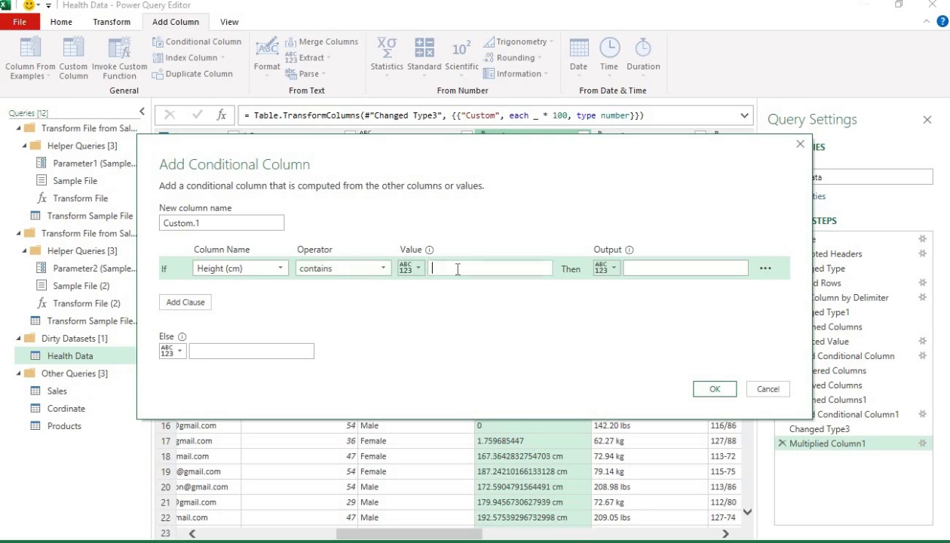
type("cm")
Step: Complete the conditional column so entries containing "cm" return Height (cm) and all others return the Custom column
left_click(613, 268)
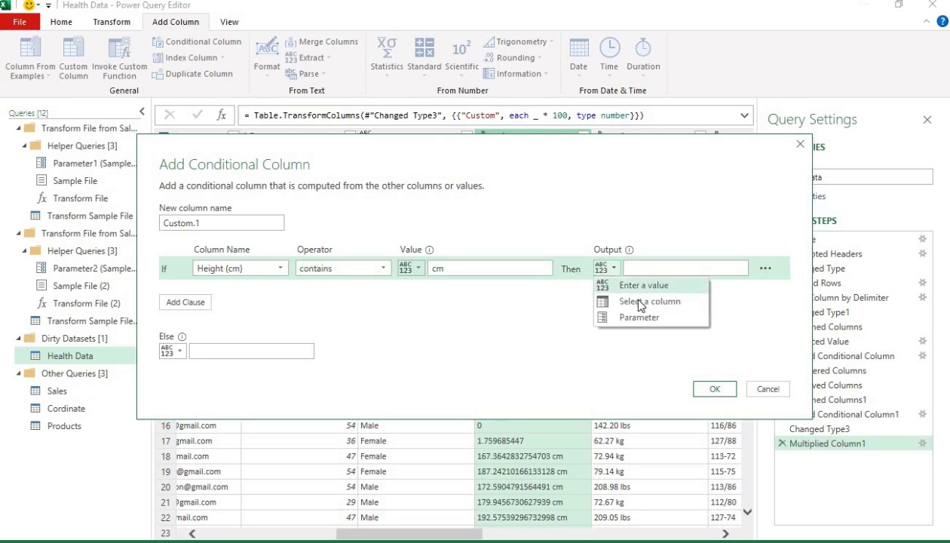
left_click(628, 296)
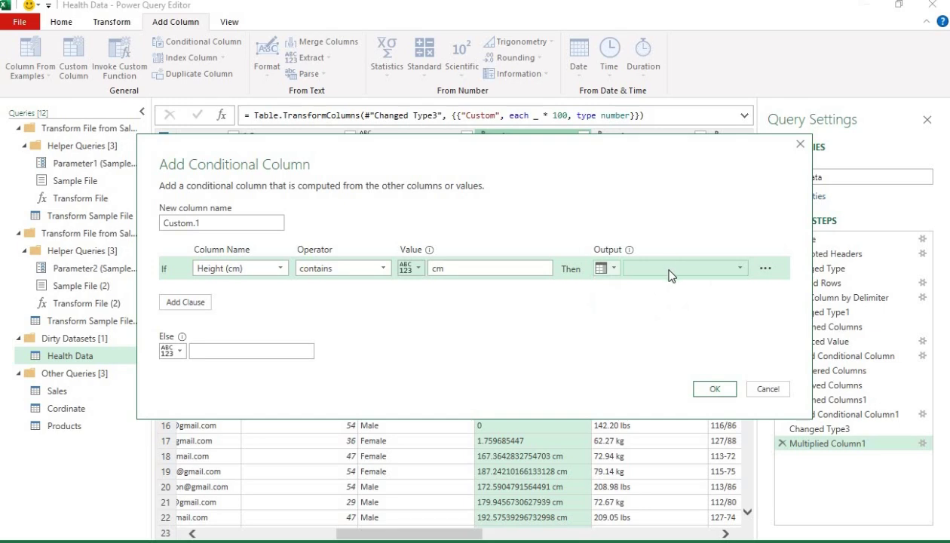
left_click(671, 271)
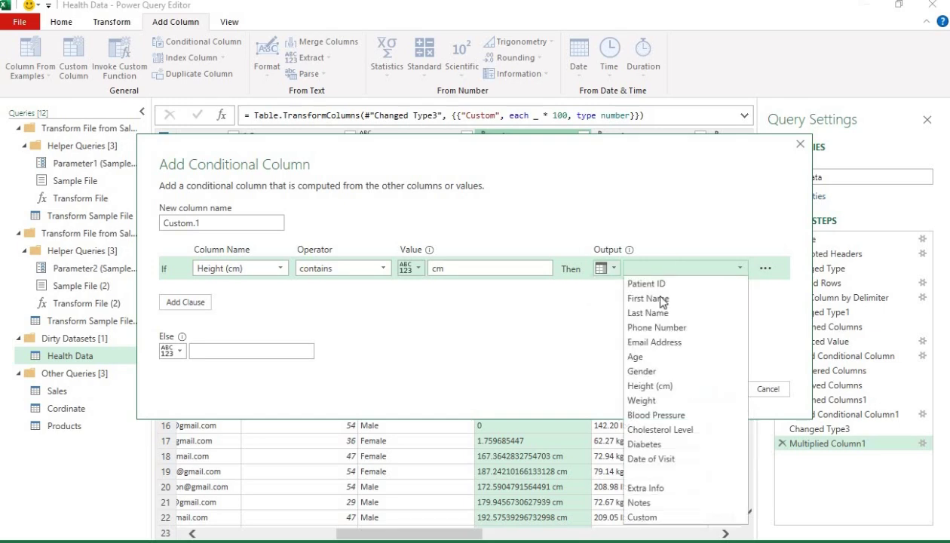
left_click(654, 386)
left_click(213, 348)
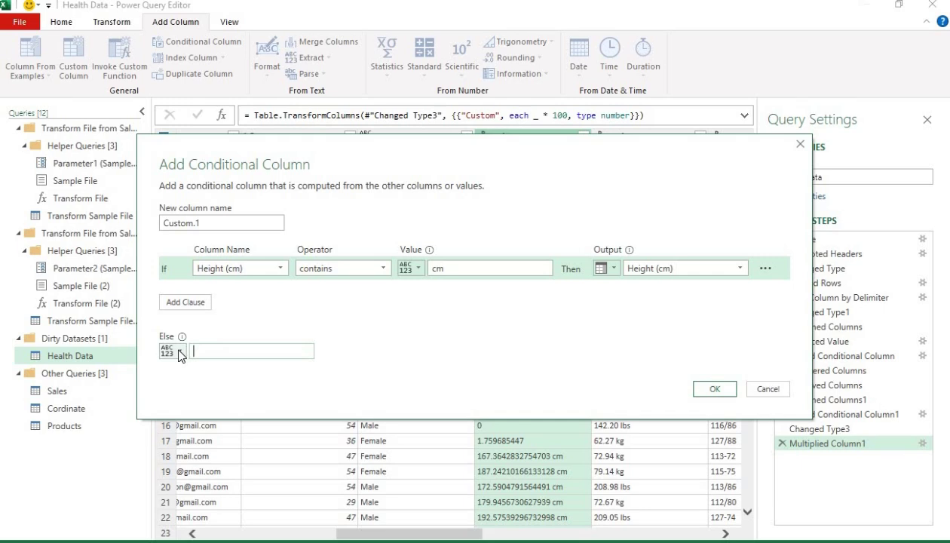
left_click(182, 355)
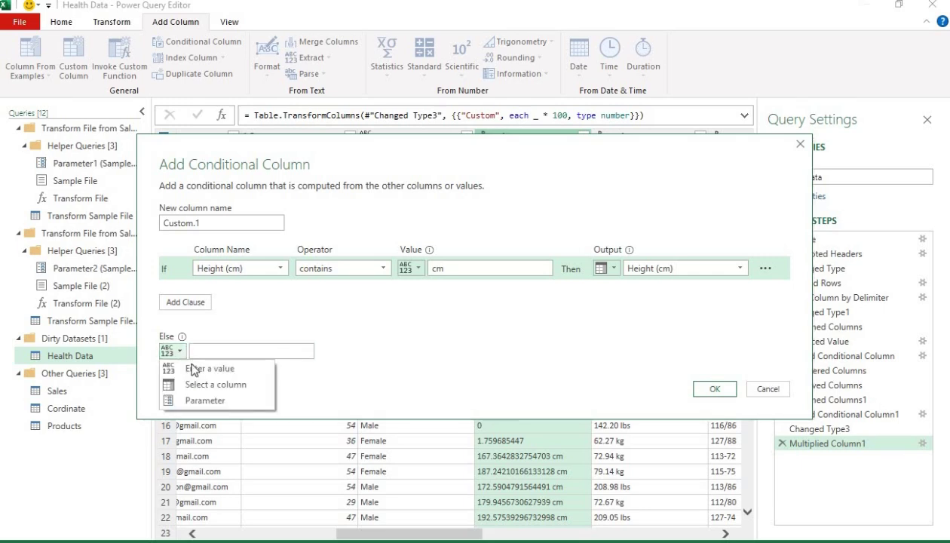
left_click(206, 386)
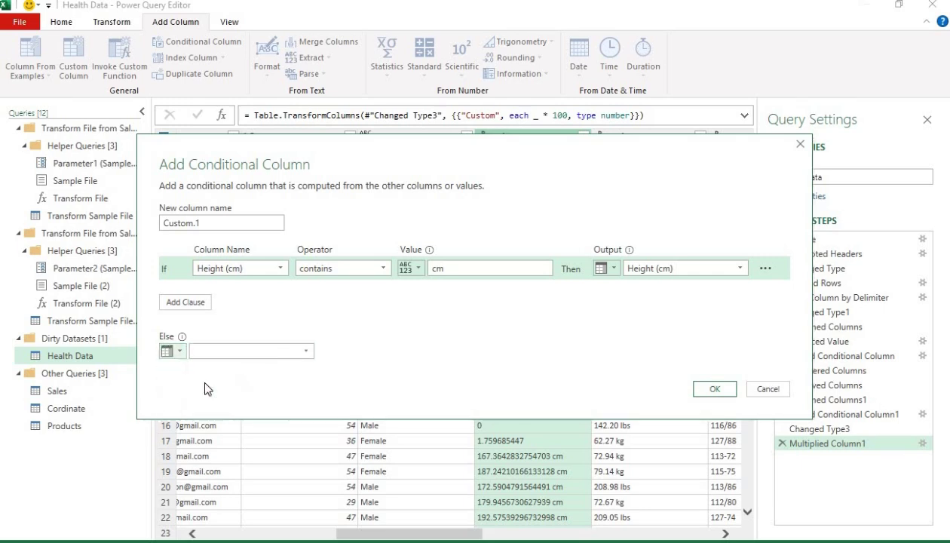
left_click(238, 355)
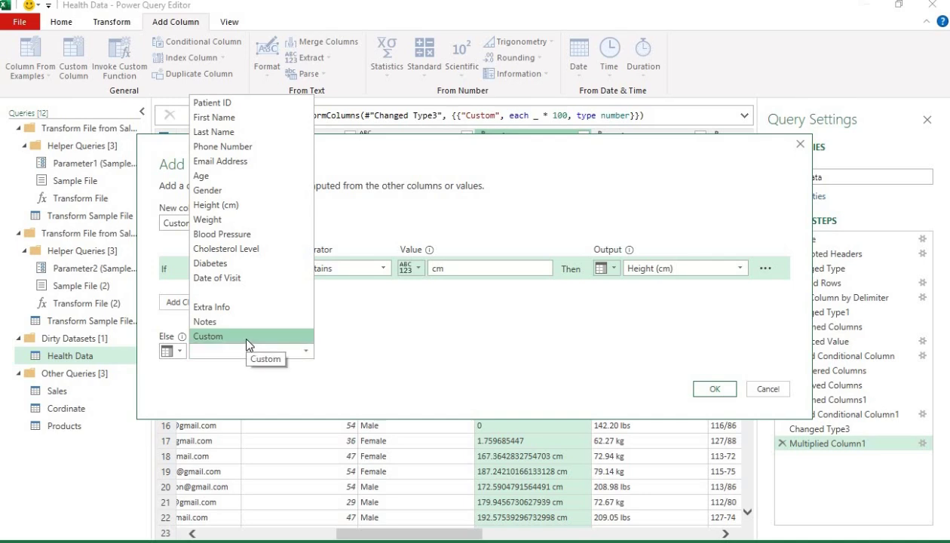
left_click(247, 339)
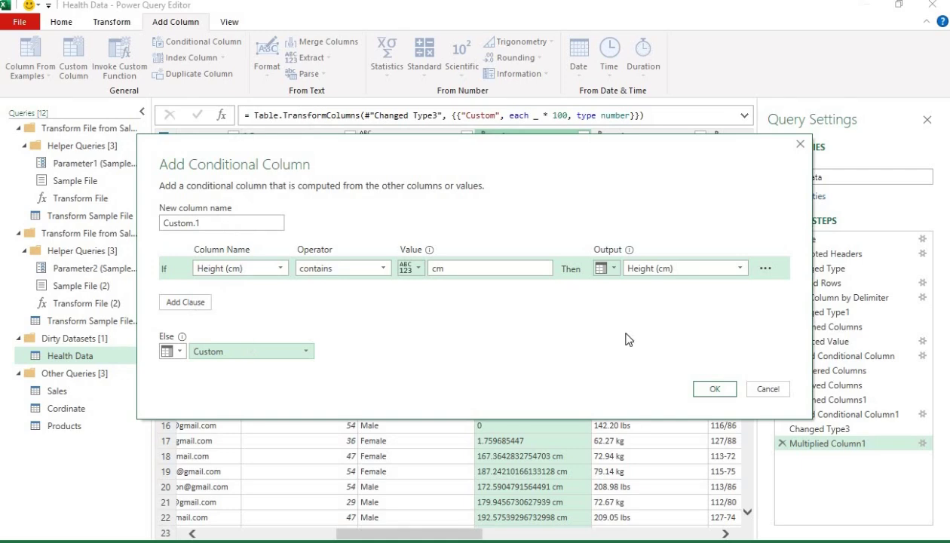
left_click(712, 390)
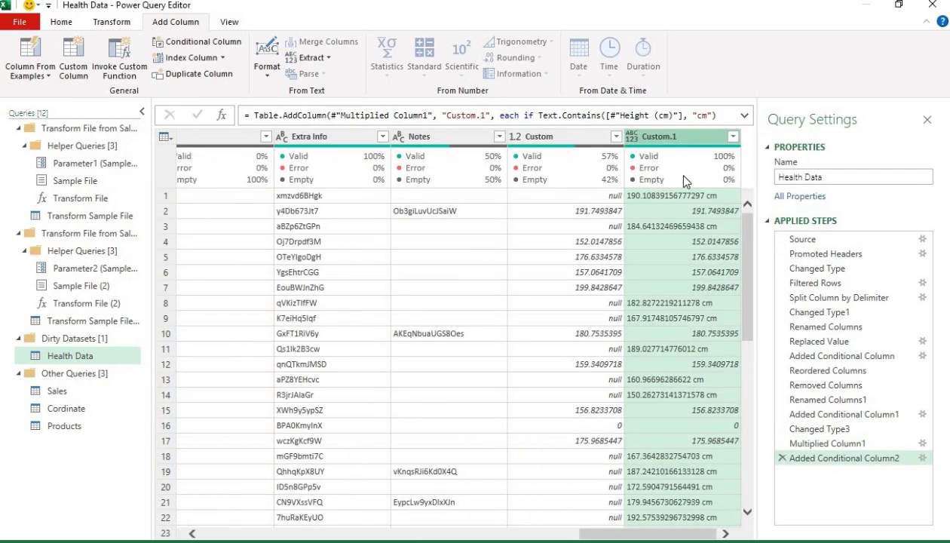
Step: Examine the Custom.1 column, comparing entries that carry the "cm" suffix with those that are plain numbers
mouse_move(671, 158)
left_click(693, 213)
left_click(692, 242)
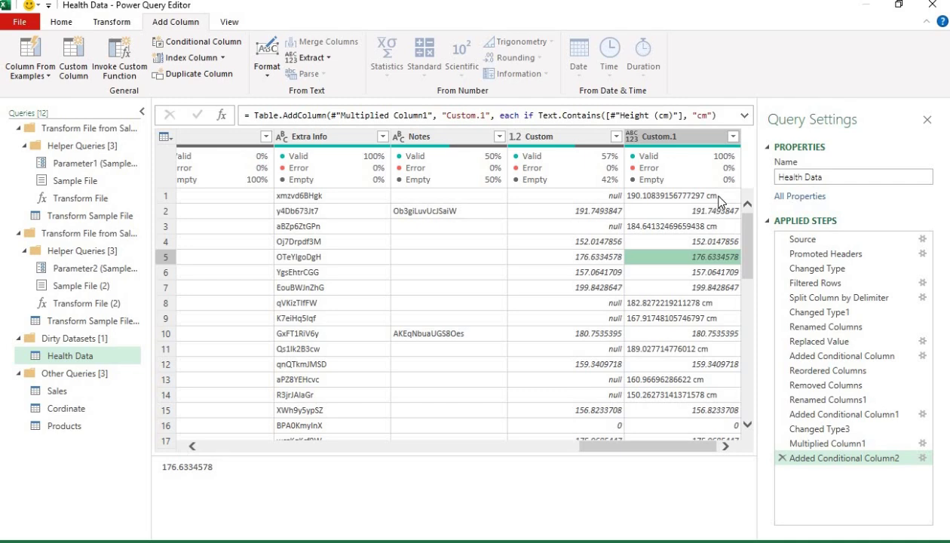
left_click(717, 196)
left_click(709, 225)
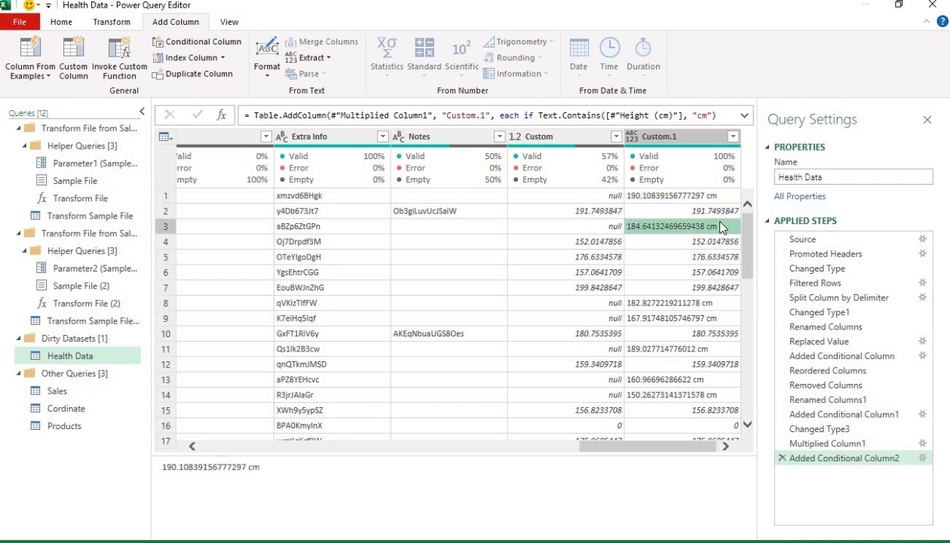
Step: Try to strip the unit from the Custom.1 column by replacing " cm" with nothing
left_click(694, 140)
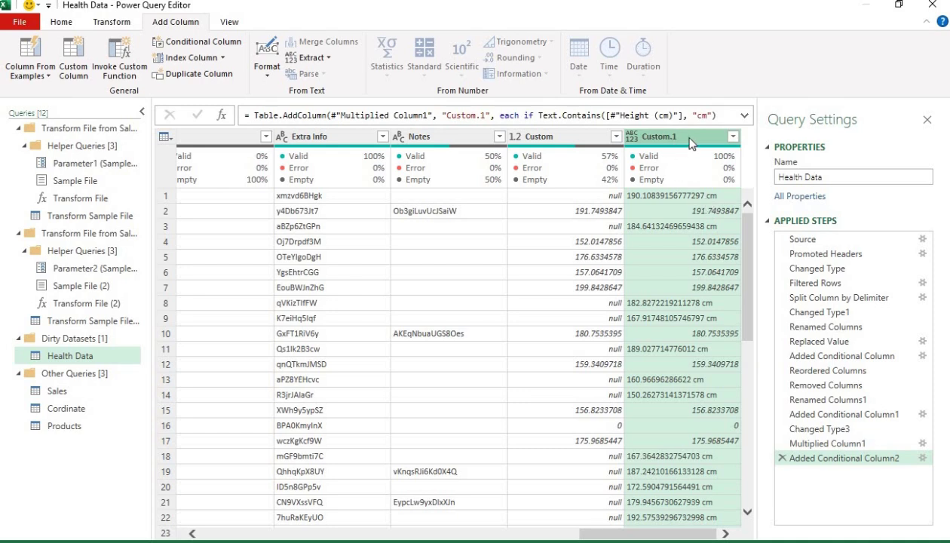
right_click(689, 139)
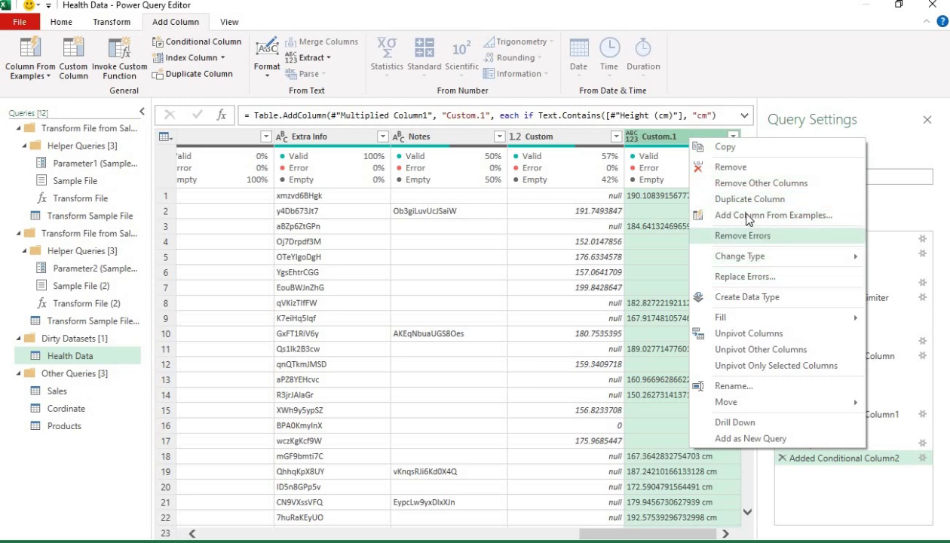
left_click(687, 143)
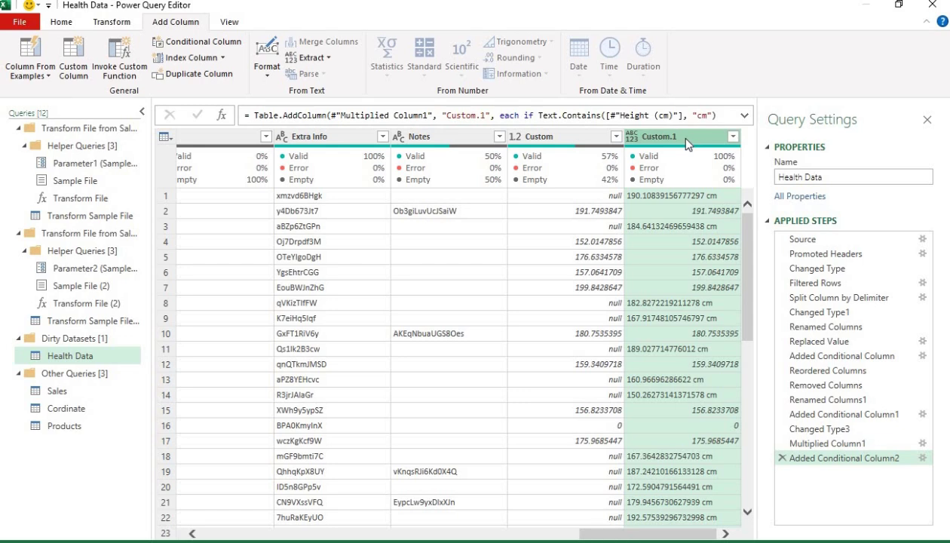
left_click(66, 21)
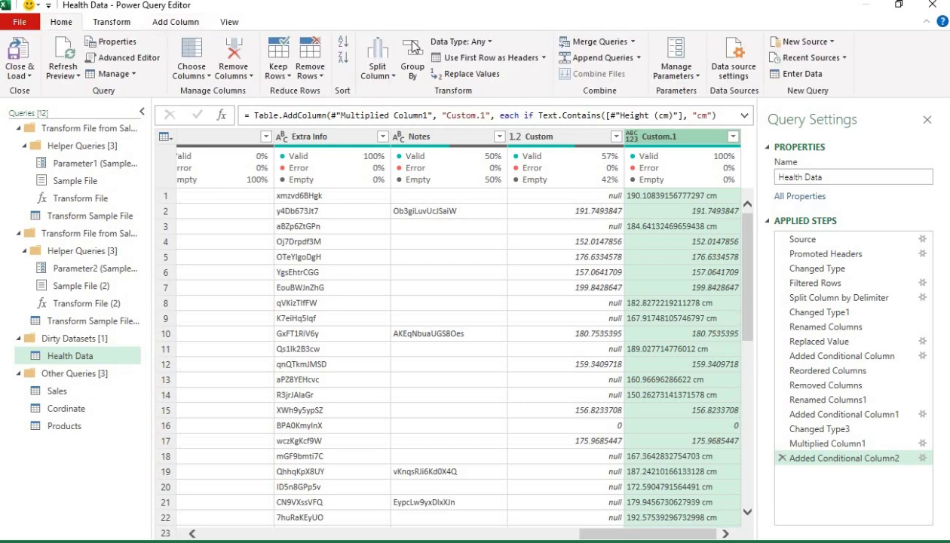
left_click(485, 77)
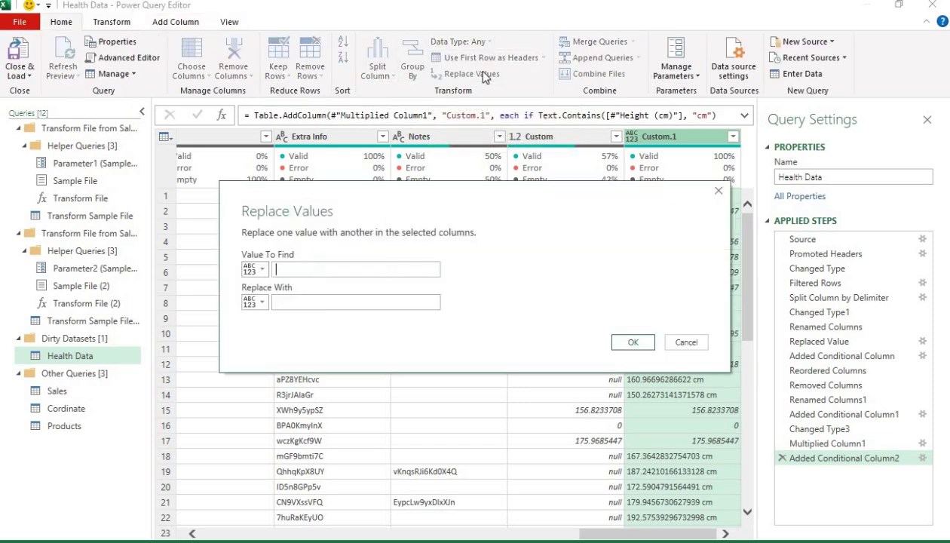
left_click_drag(574, 190, 539, 290)
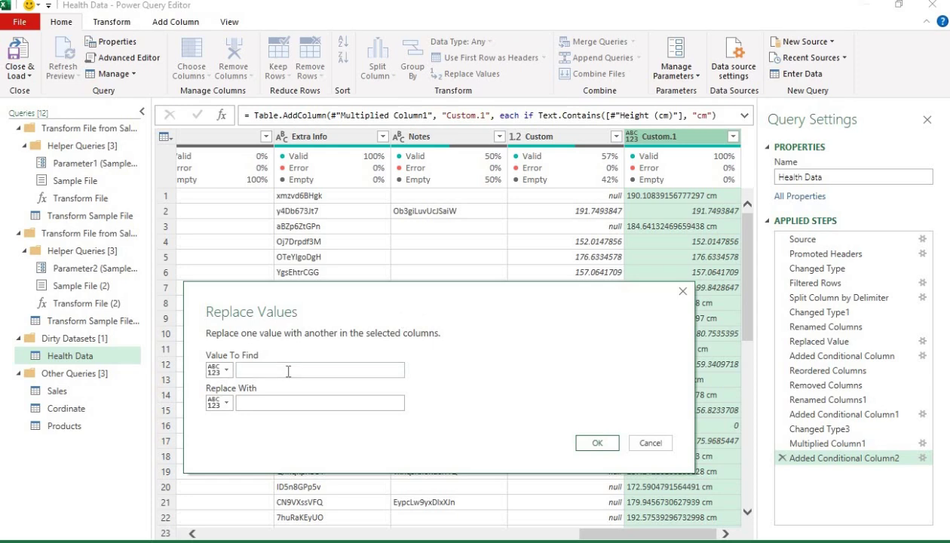
type("cm")
left_click(597, 443)
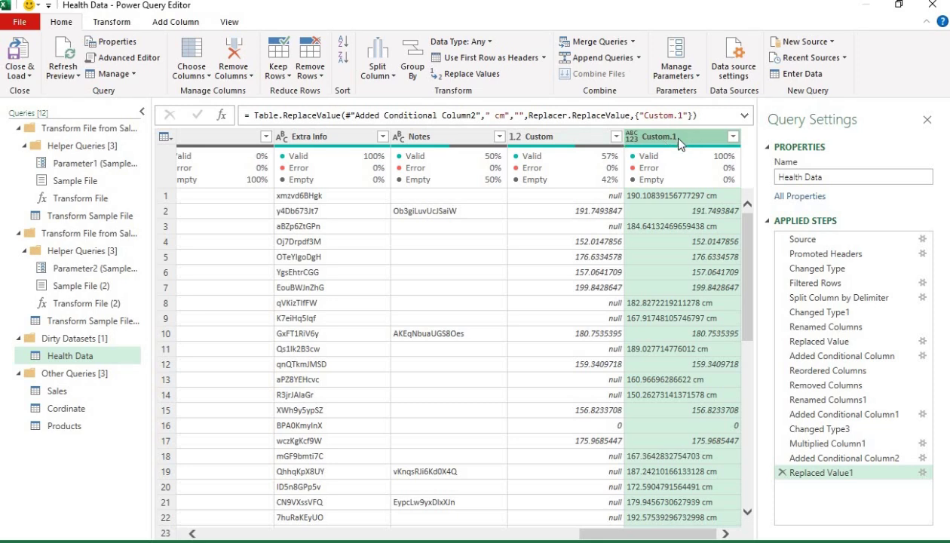
Step: Change the data type of the Custom.1 column to Text
left_click(491, 46)
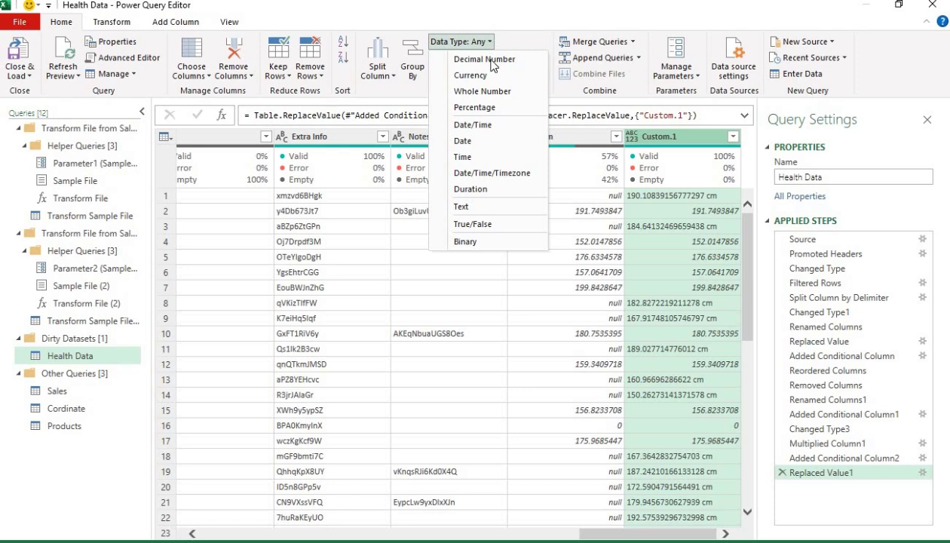
left_click(489, 208)
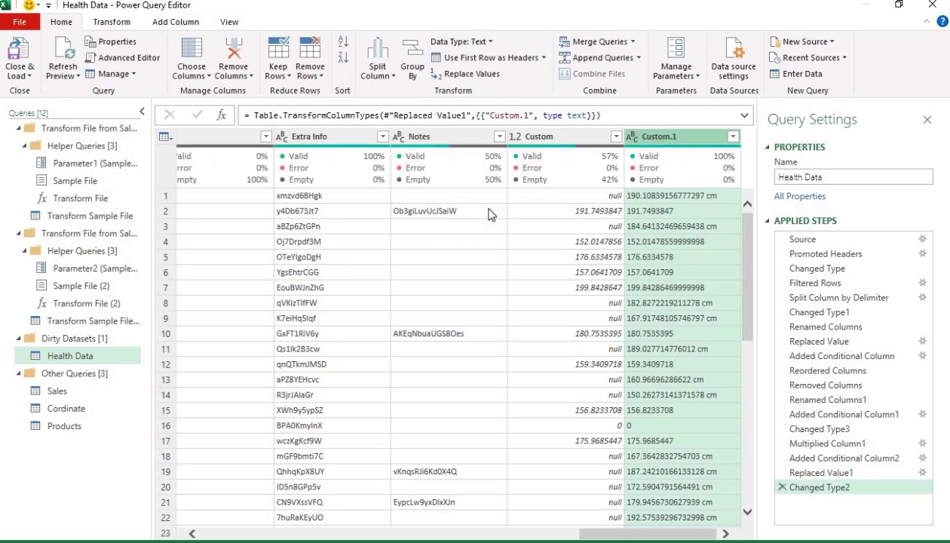
right_click(683, 142)
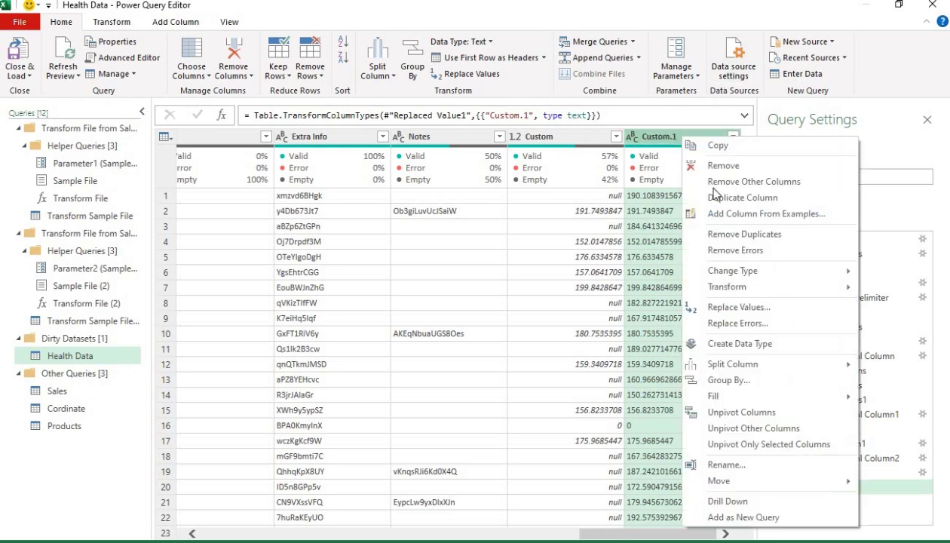
left_click(739, 308)
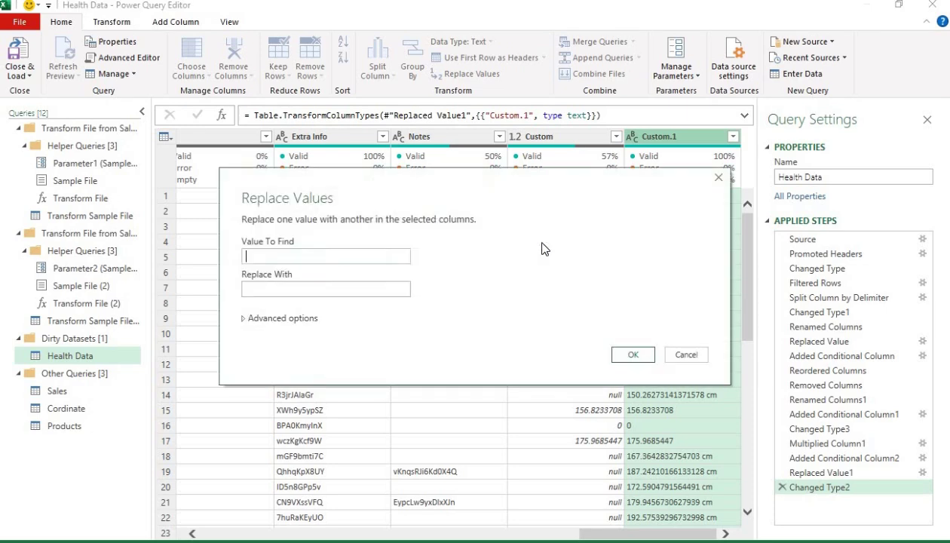
left_click(716, 178)
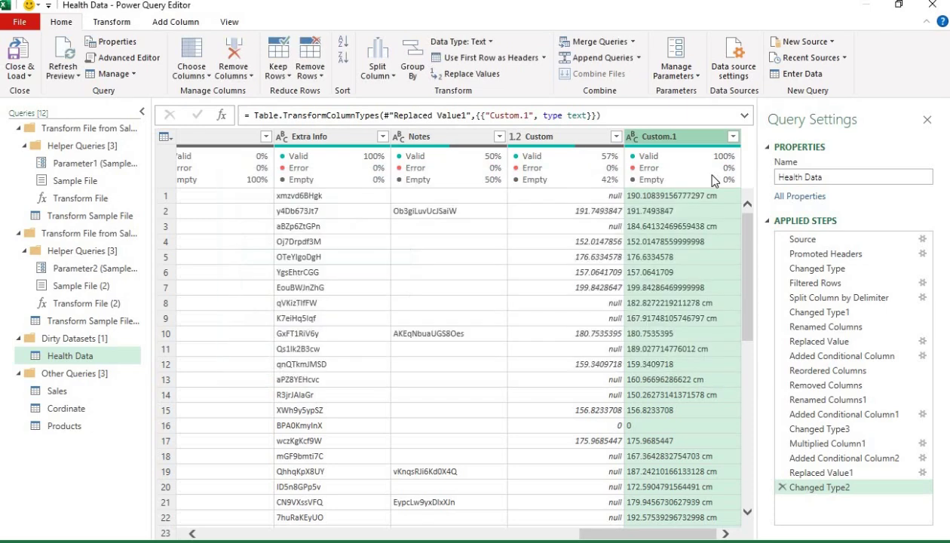
Step: Try reordering the applied steps so that Replaced Value1 comes after Changed Type2
left_click(833, 473)
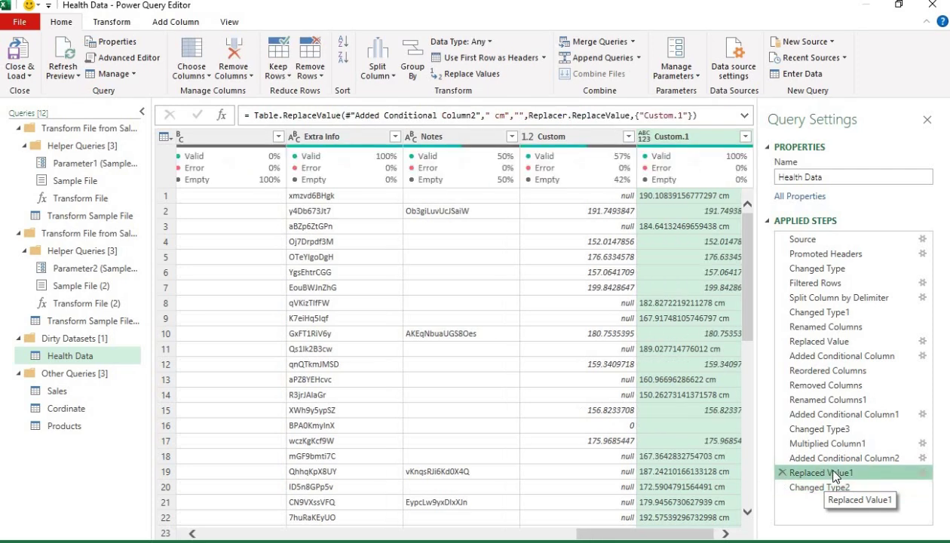
left_click(826, 487)
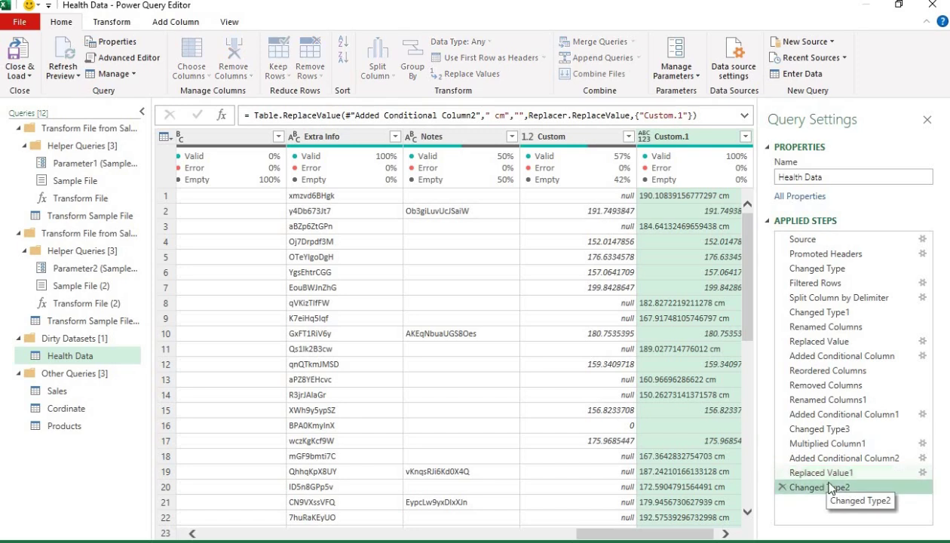
left_click(831, 474)
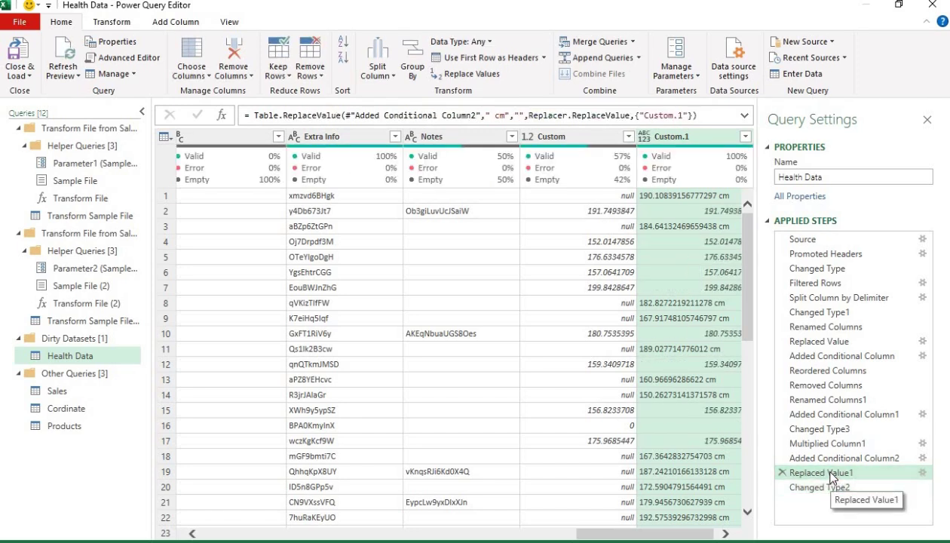
left_click_drag(832, 476, 827, 503)
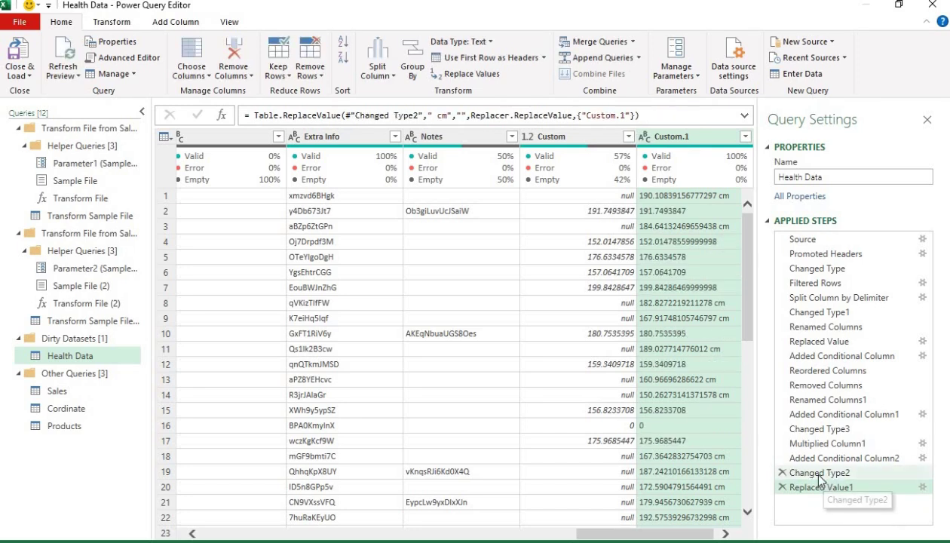
Step: Compare the results of Changed Type2 and Replaced Value1, and delete the Replaced Value1 step
left_click(822, 478)
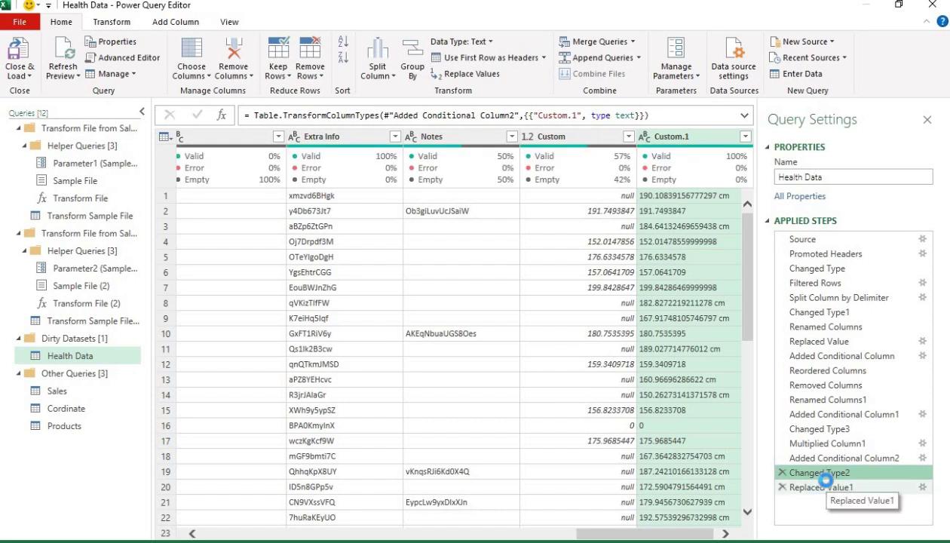
left_click(825, 486)
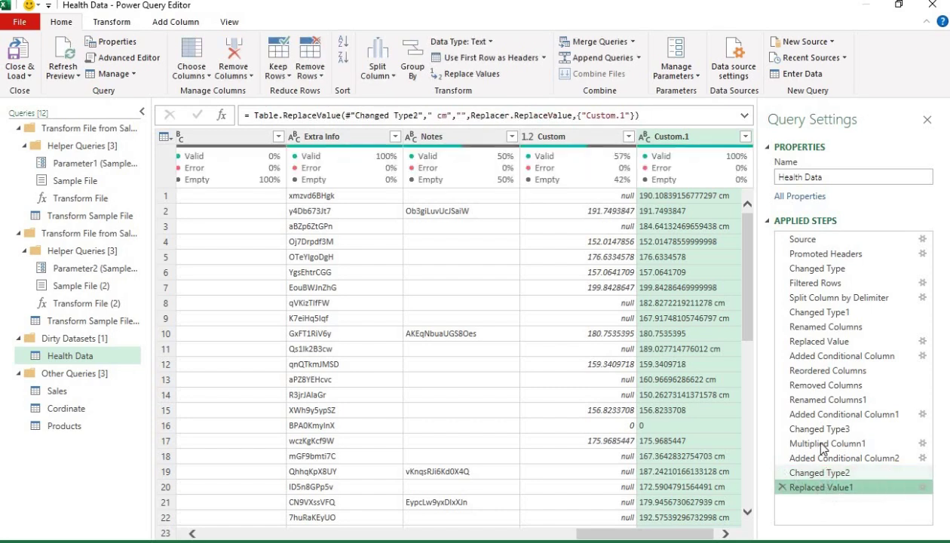
left_click(781, 486)
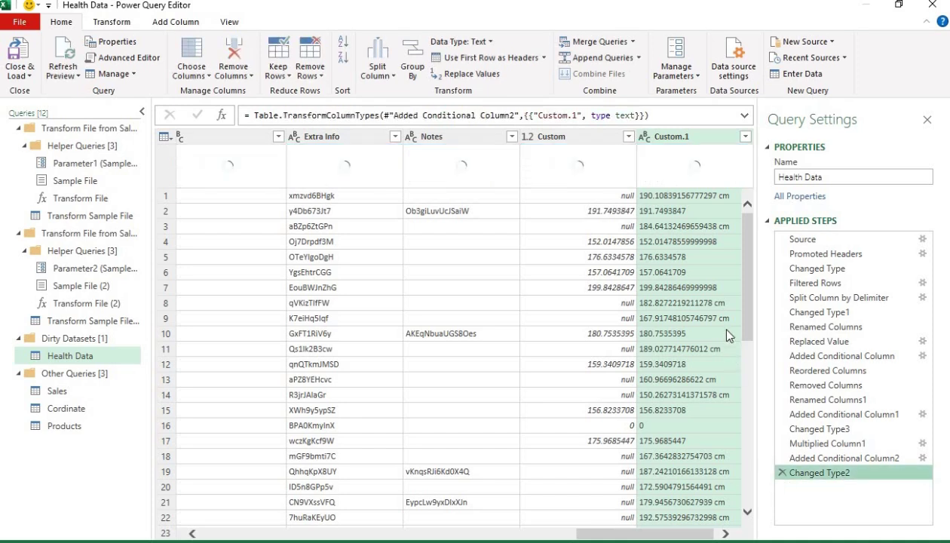
Step: Replace the text "cm" with nothing in the Custom.1 column and check the replacement's settings
right_click(699, 143)
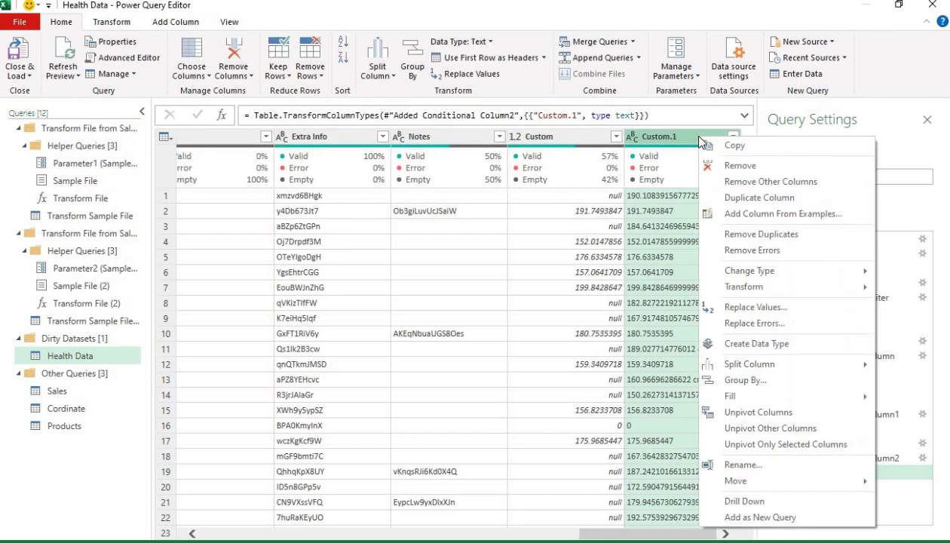
left_click(755, 308)
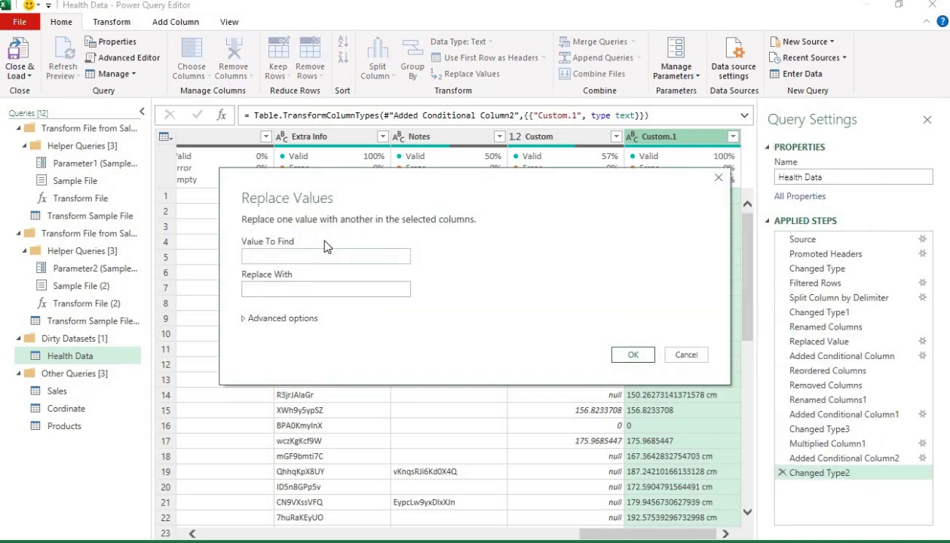
type("cm")
left_click(635, 355)
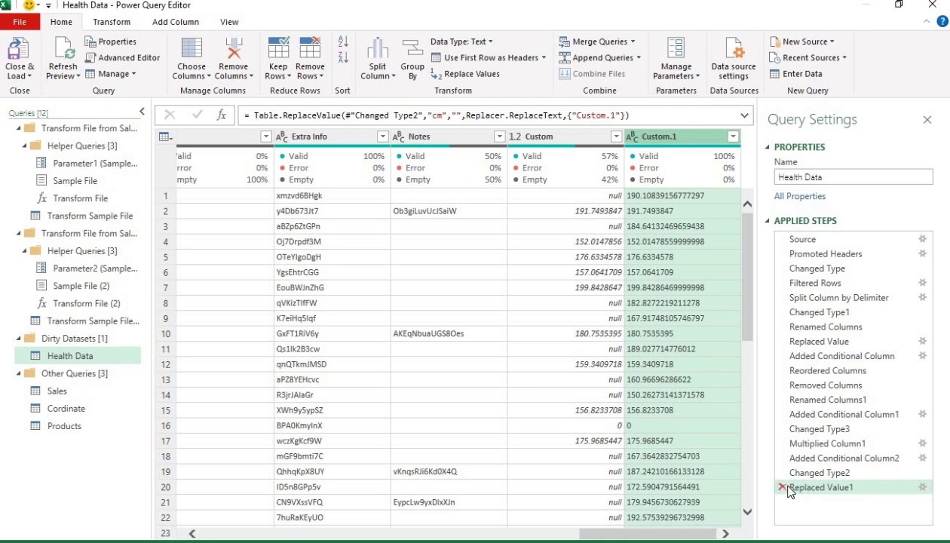
left_click(922, 487)
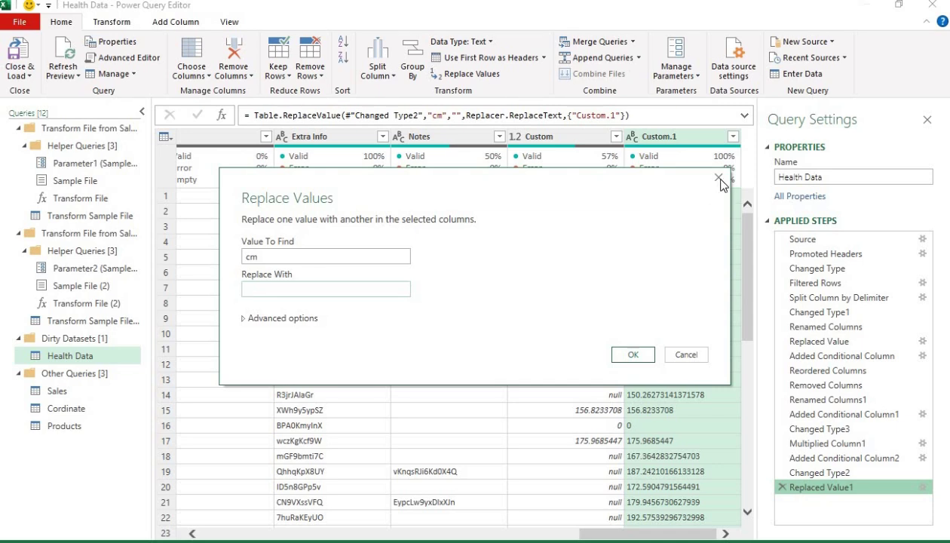
left_click(718, 179)
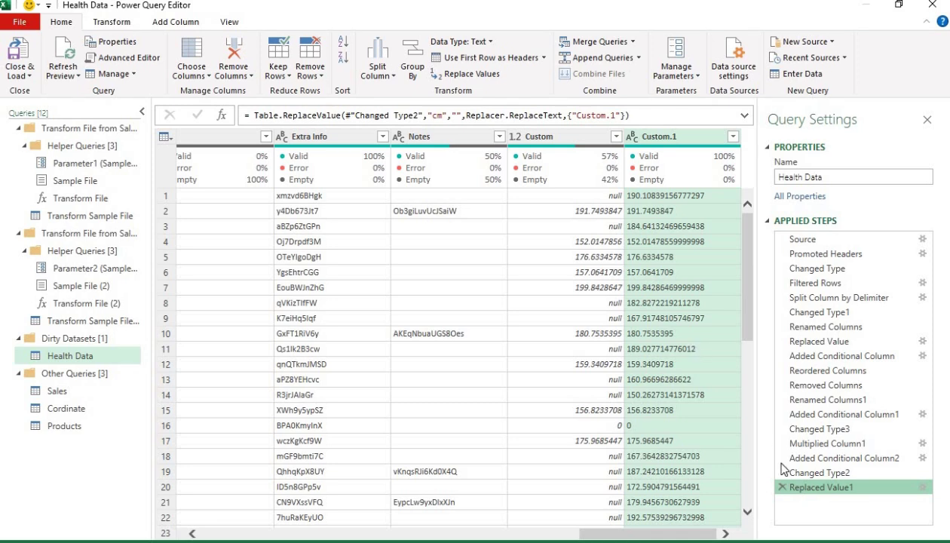
Step: Review the query's applied steps between Changed Type3 and Changed Type2, including the column added by Added Conditional Column2
left_click(826, 472)
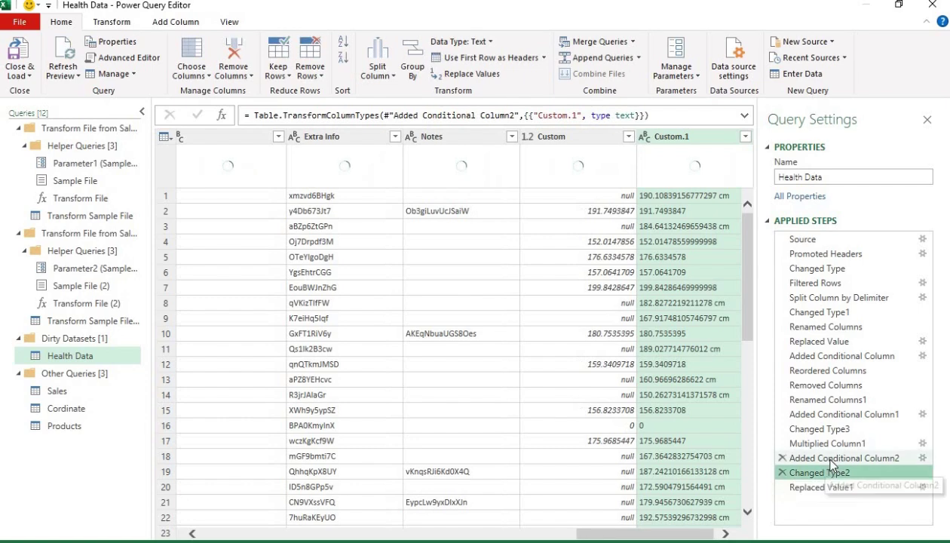
left_click(827, 457)
left_click(838, 445)
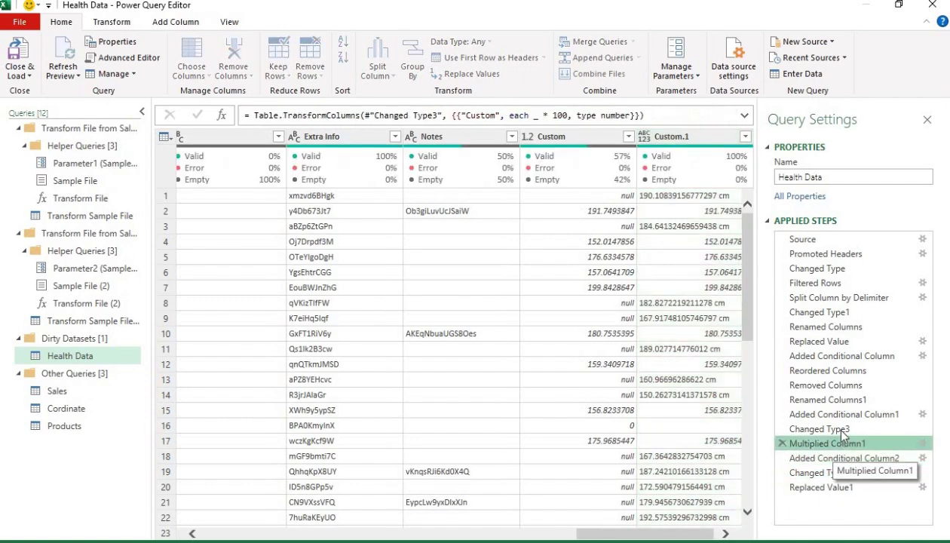
left_click(830, 428)
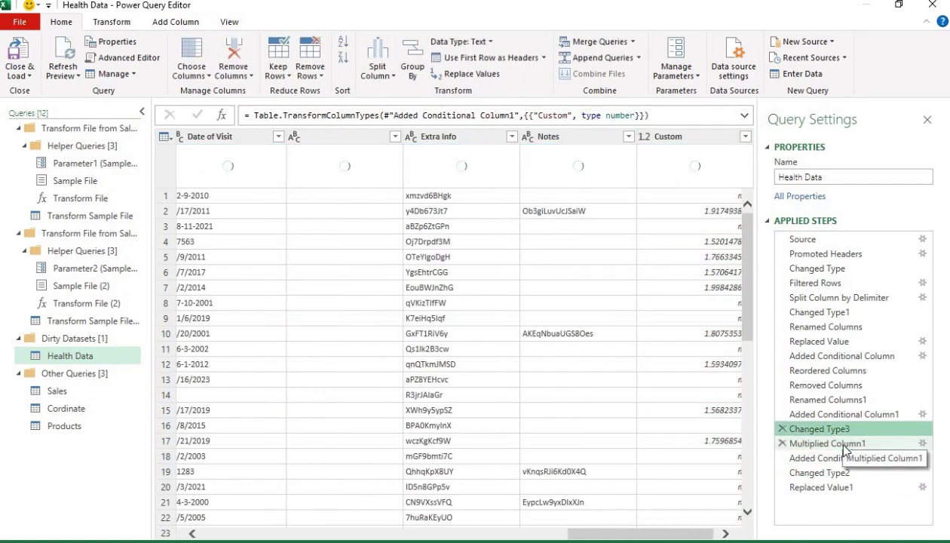
left_click(843, 446)
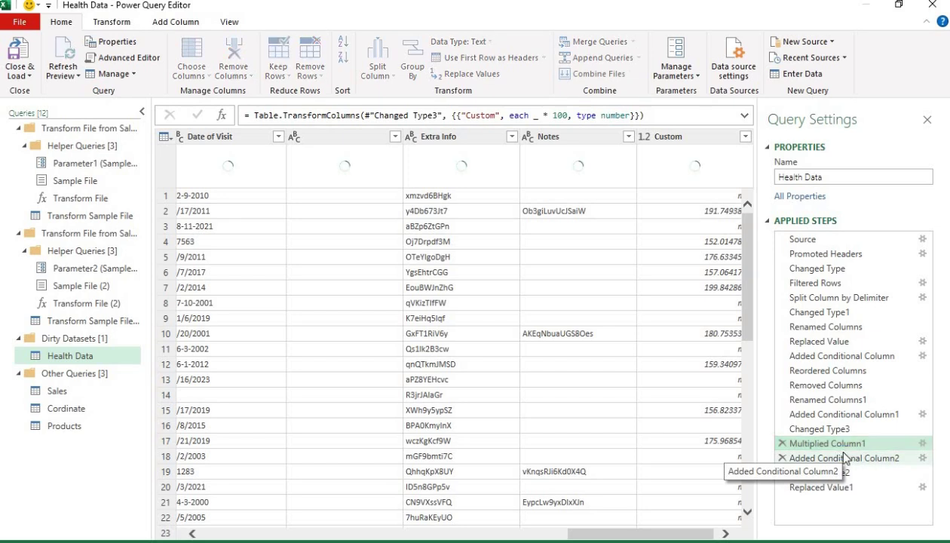
left_click(843, 457)
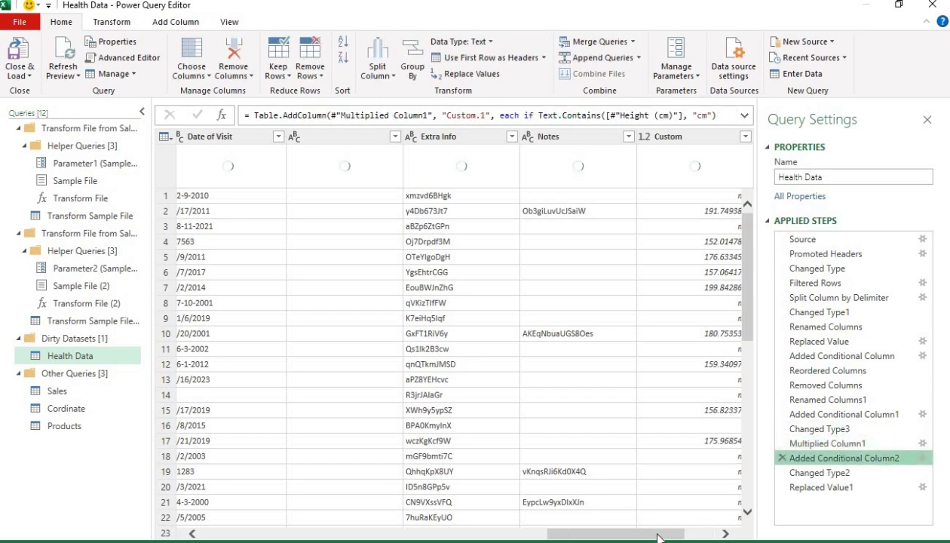
left_click_drag(657, 534, 718, 537)
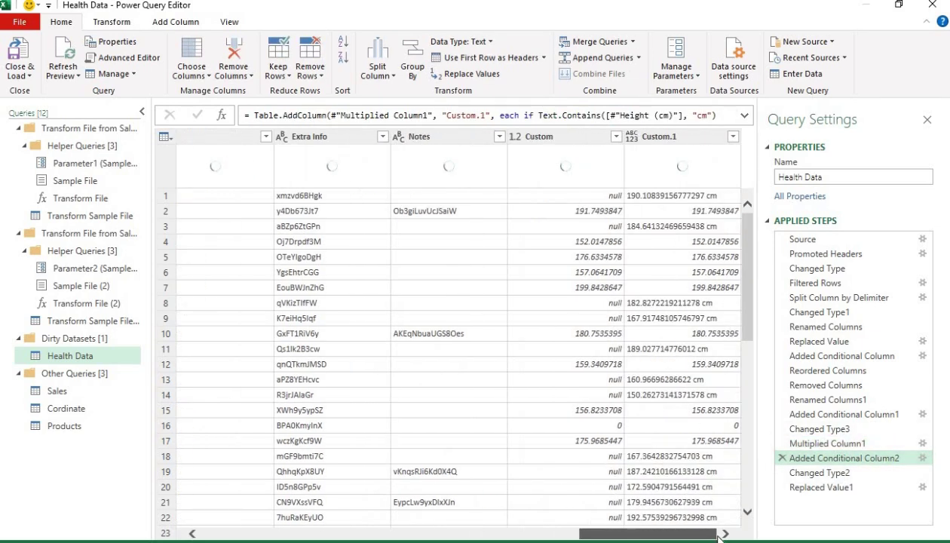
Step: Trace the Custom and Custom.1 columns through the applied steps from Added Conditional Column1 to Replaced Value1
left_click(814, 423)
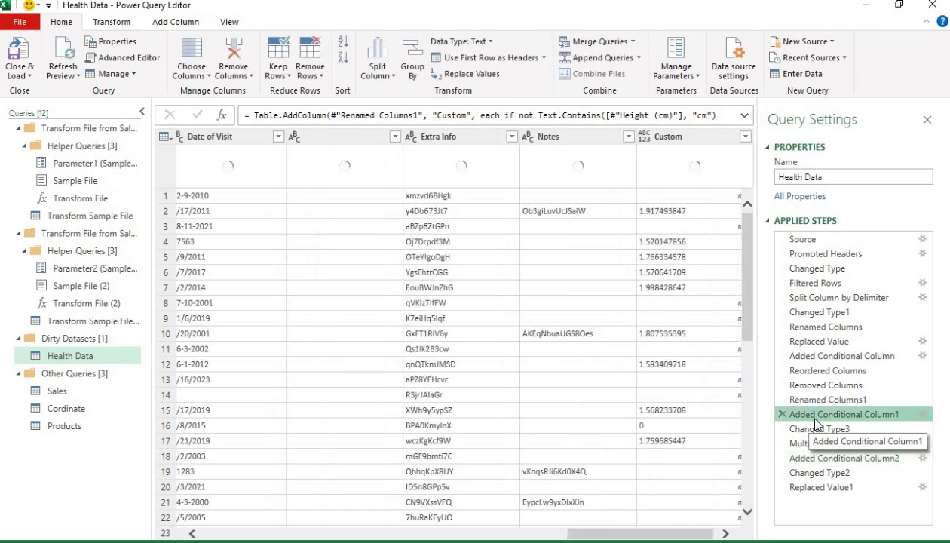
left_click(690, 142)
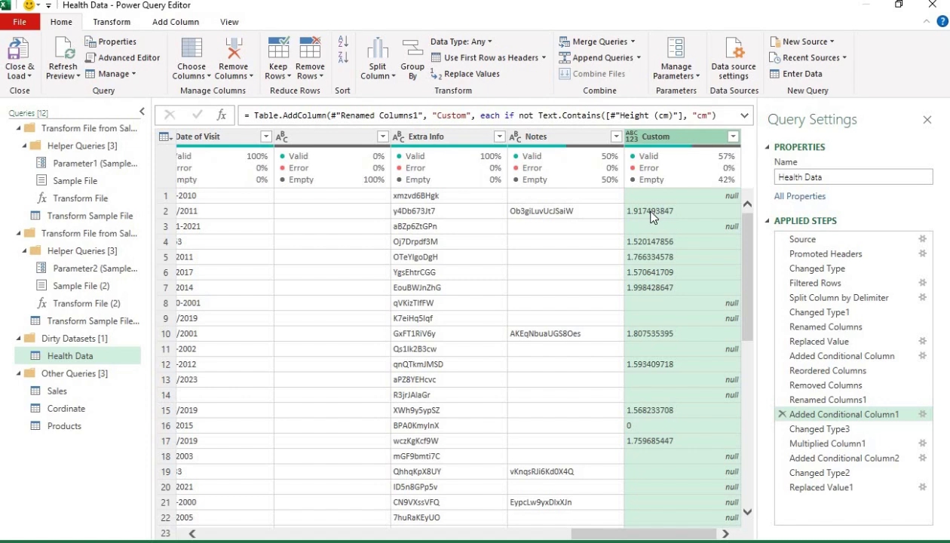
left_click(831, 445)
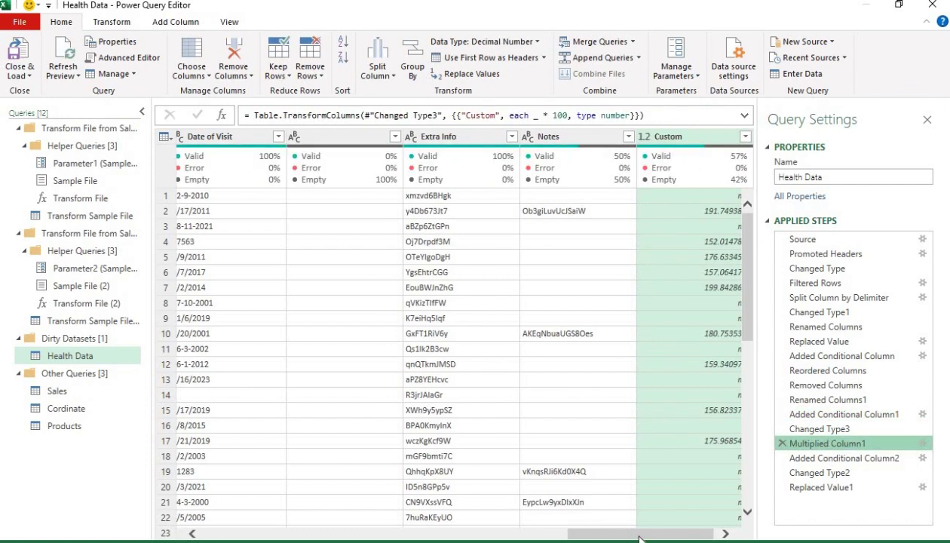
left_click_drag(633, 531, 718, 531)
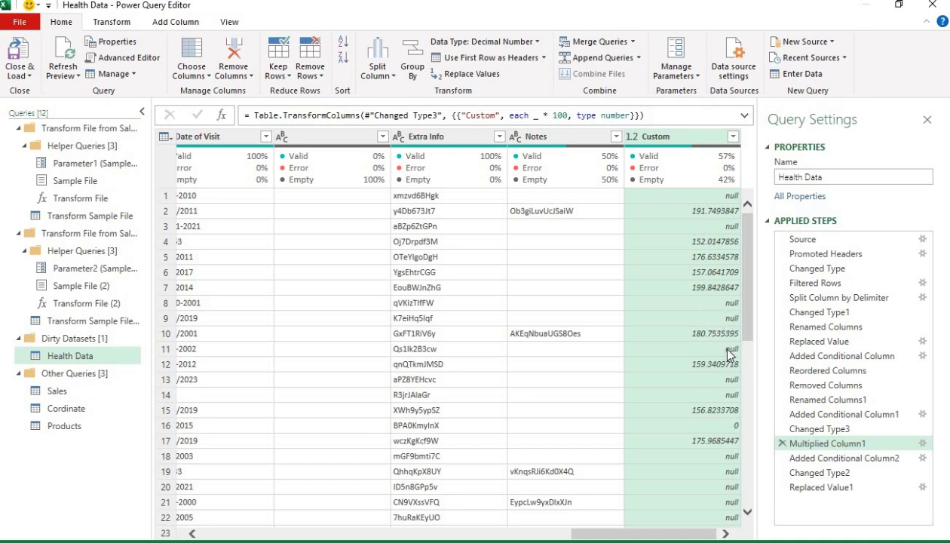
left_click(829, 460)
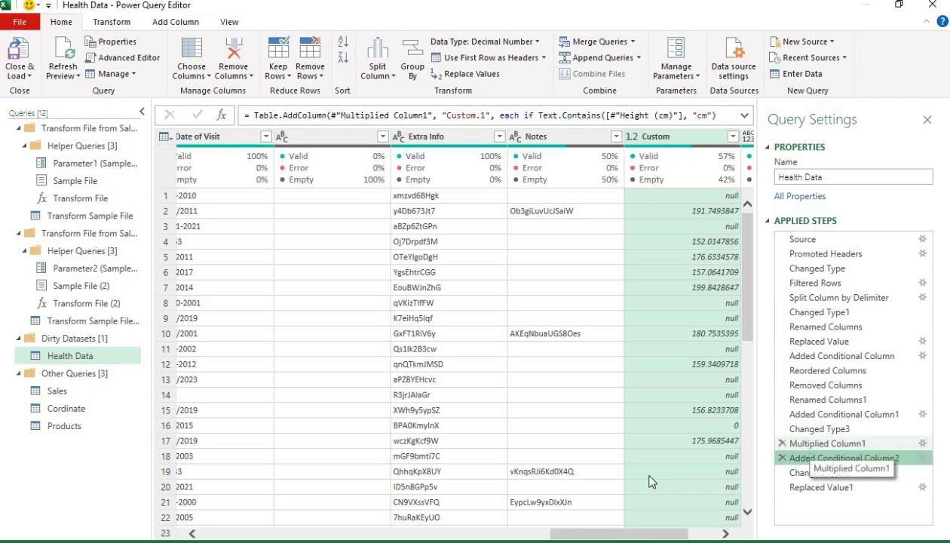
left_click_drag(637, 536, 668, 535)
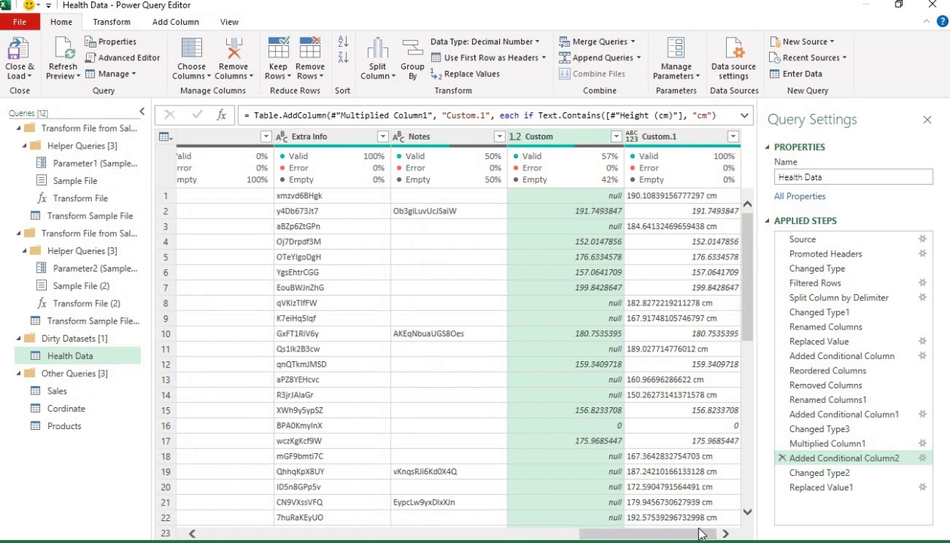
left_click(667, 143)
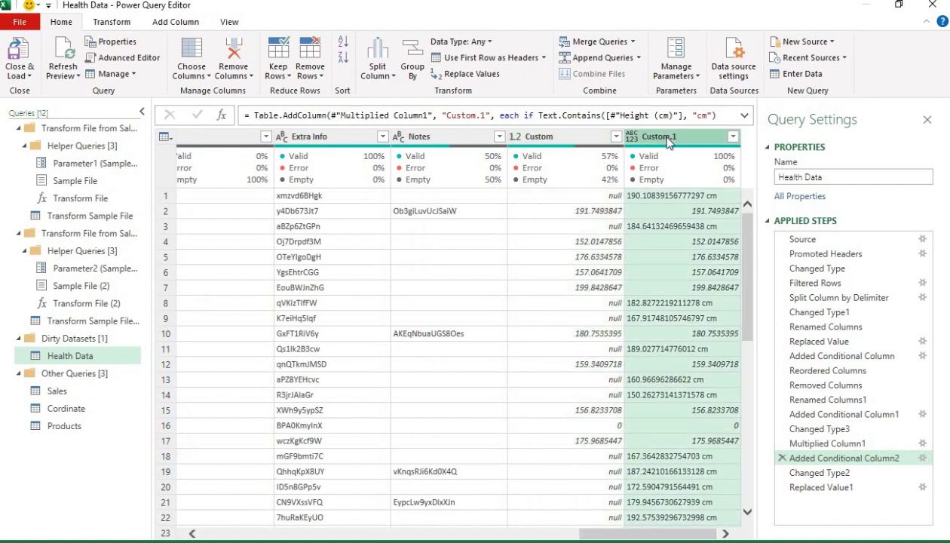
left_click(573, 142)
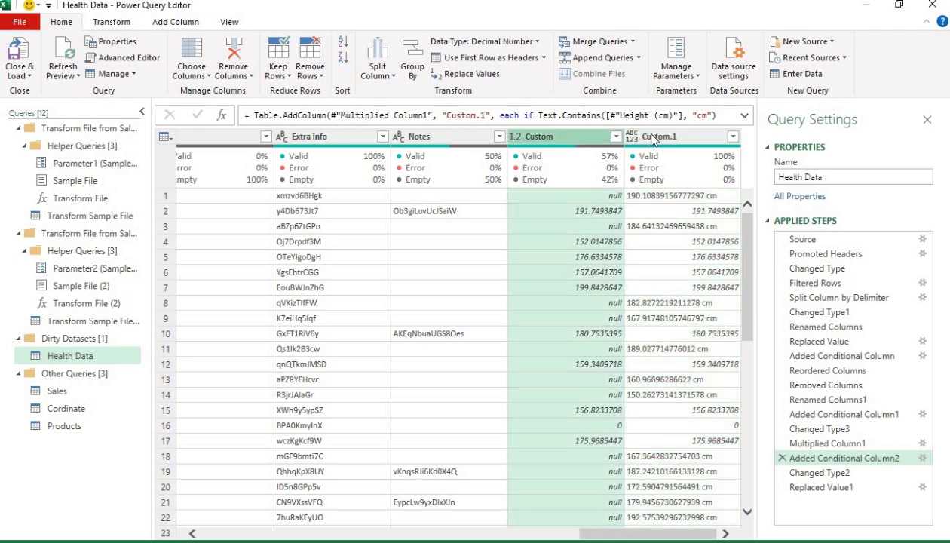
left_click(682, 138)
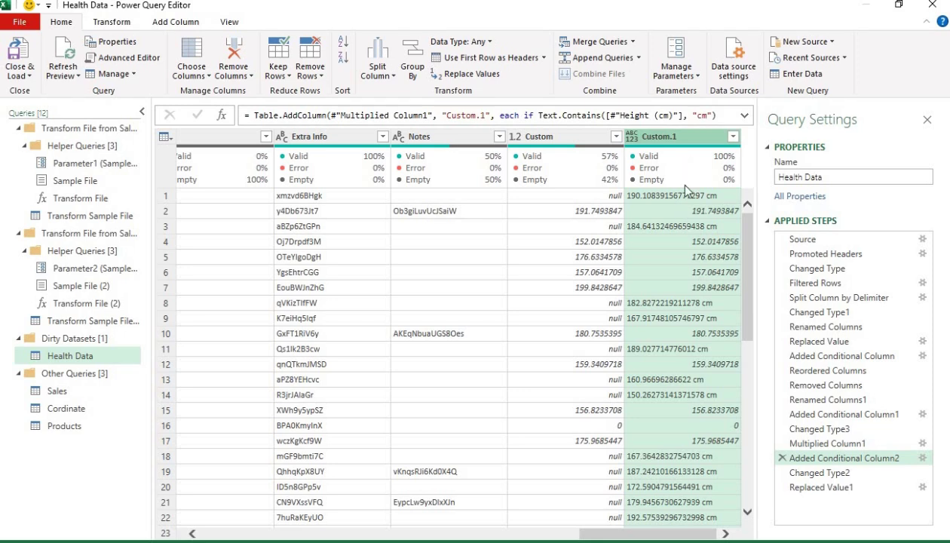
left_click(852, 474)
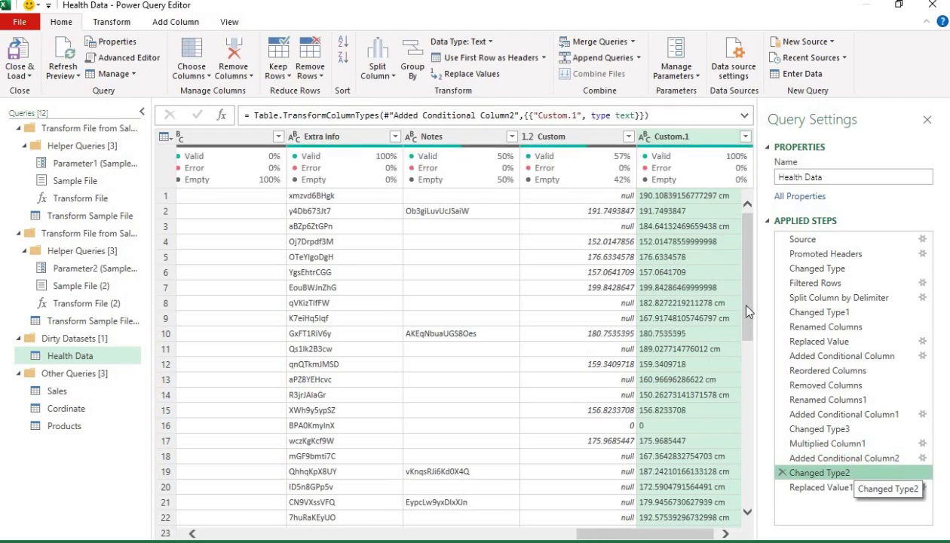
left_click(833, 488)
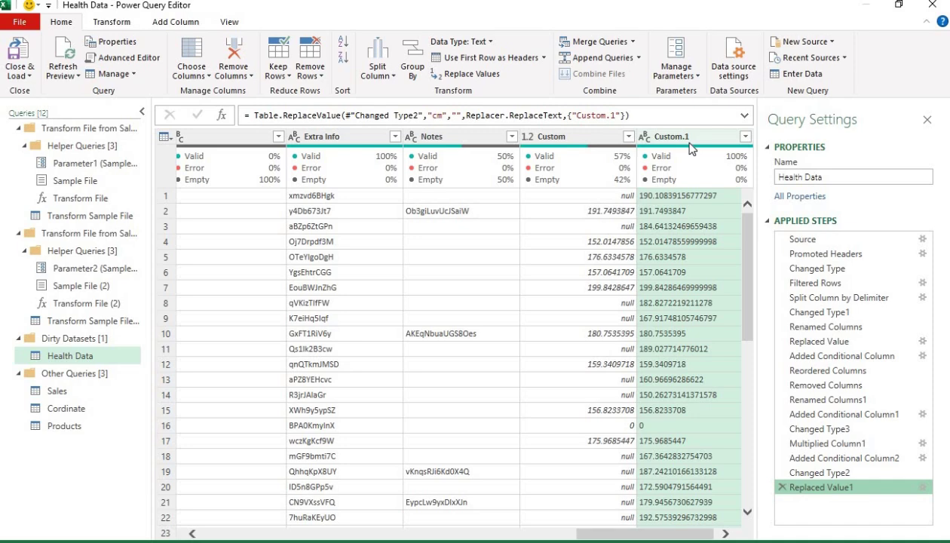
Step: Merge the Custom and Custom.1 columns with no separator into a column named Merged
left_click(578, 140)
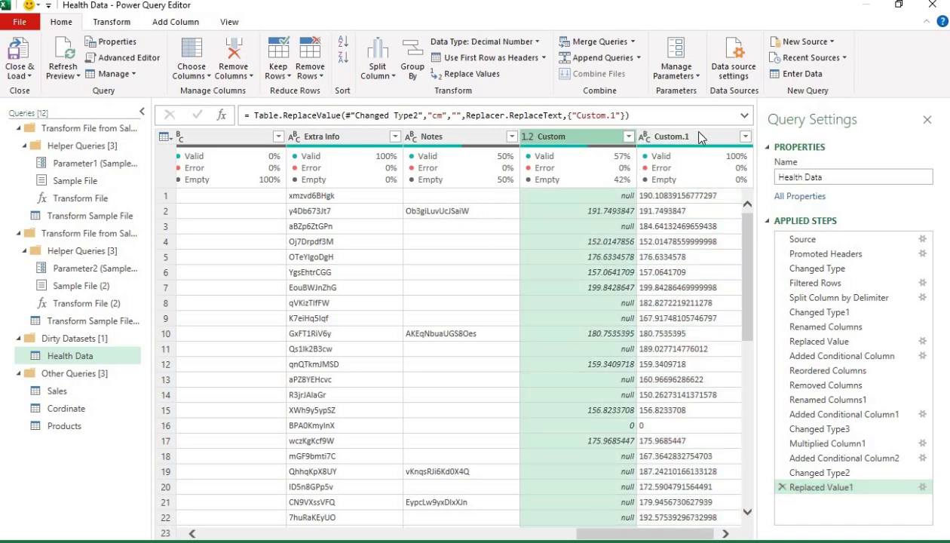
left_click(698, 135)
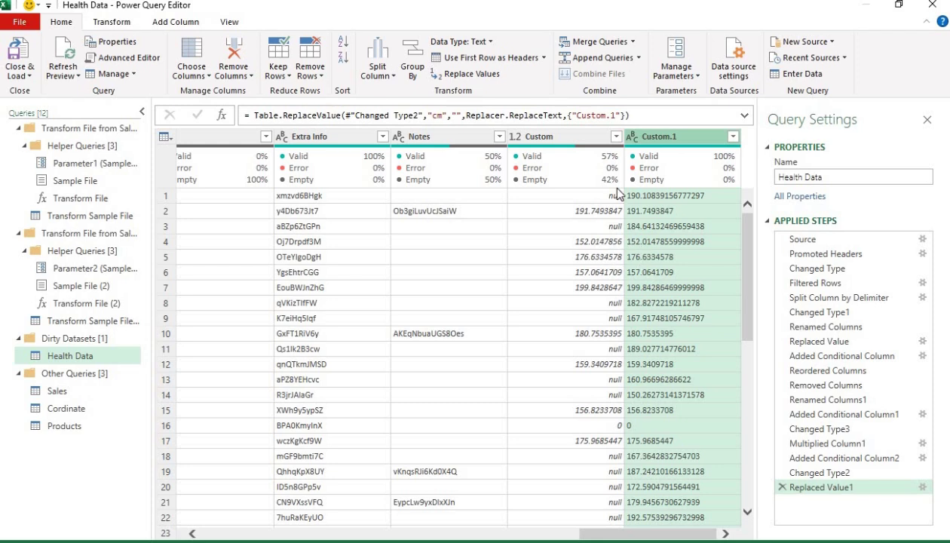
left_click(559, 142)
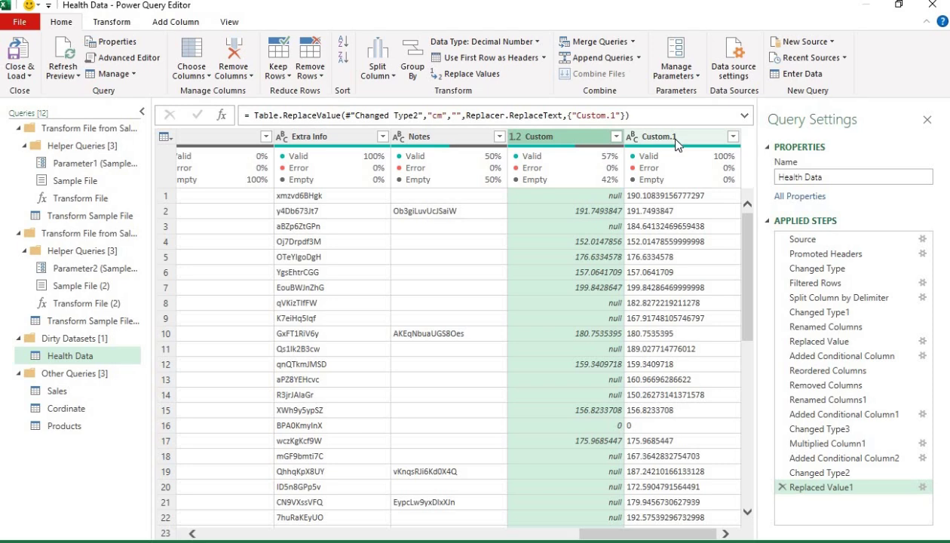
left_click(676, 142, "ctrl")
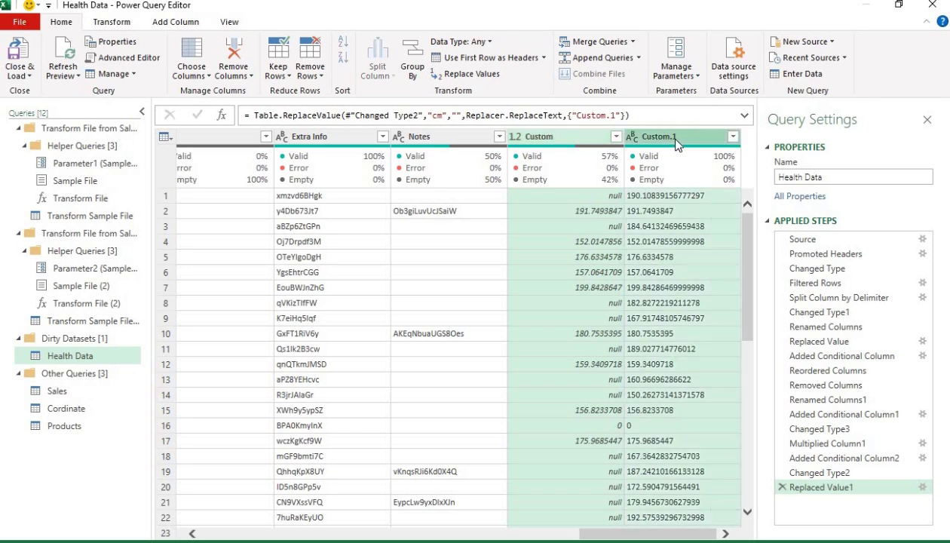
right_click(676, 142)
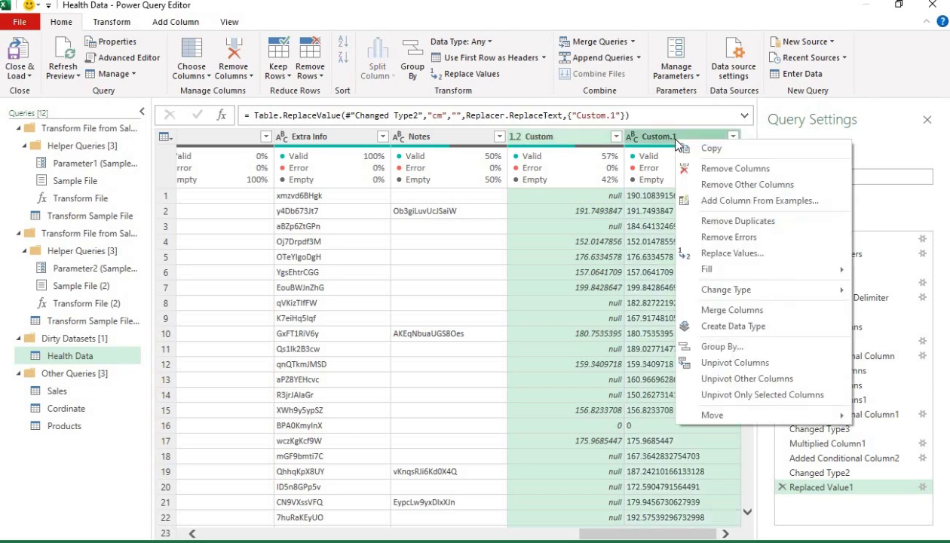
left_click(718, 315)
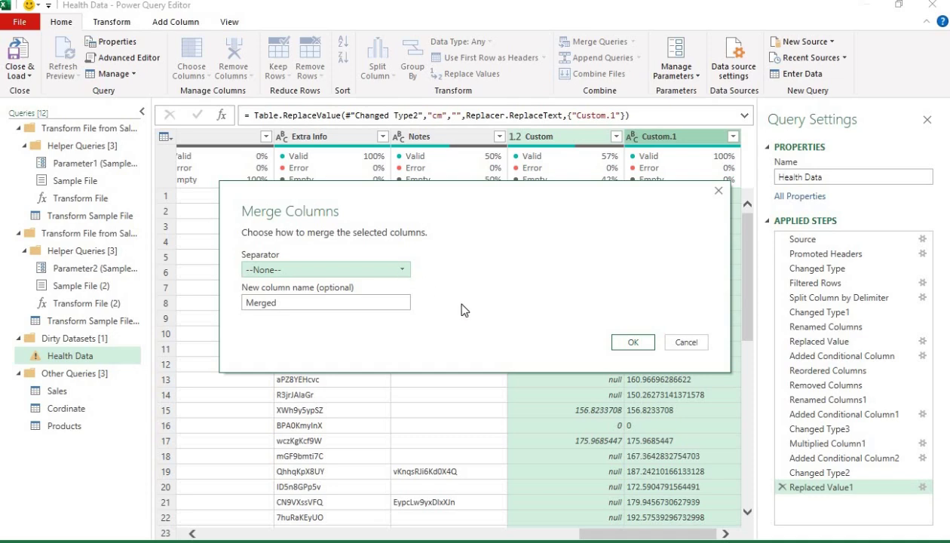
left_click(632, 343)
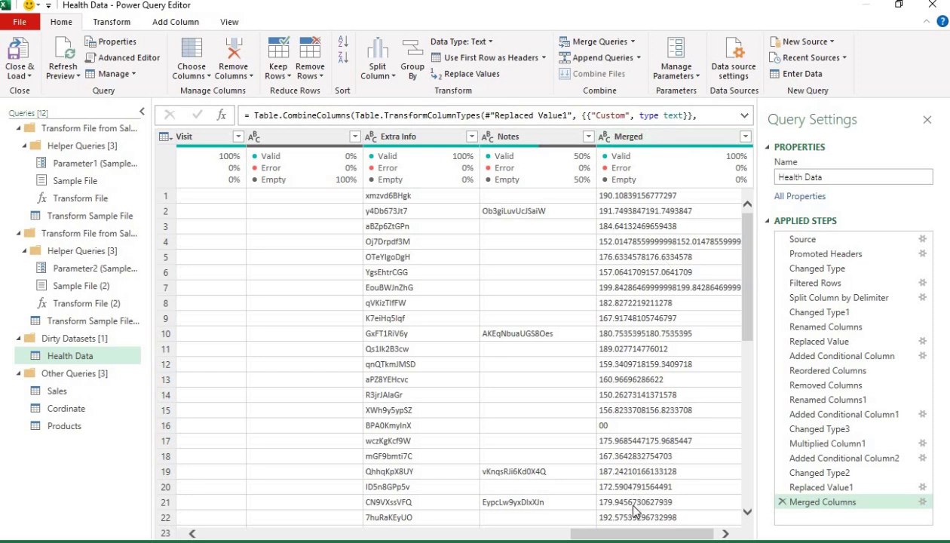
Step: Inspect individual values in the first four rows of the Merged column to check how the two columns were combined
left_click_drag(641, 532, 644, 533)
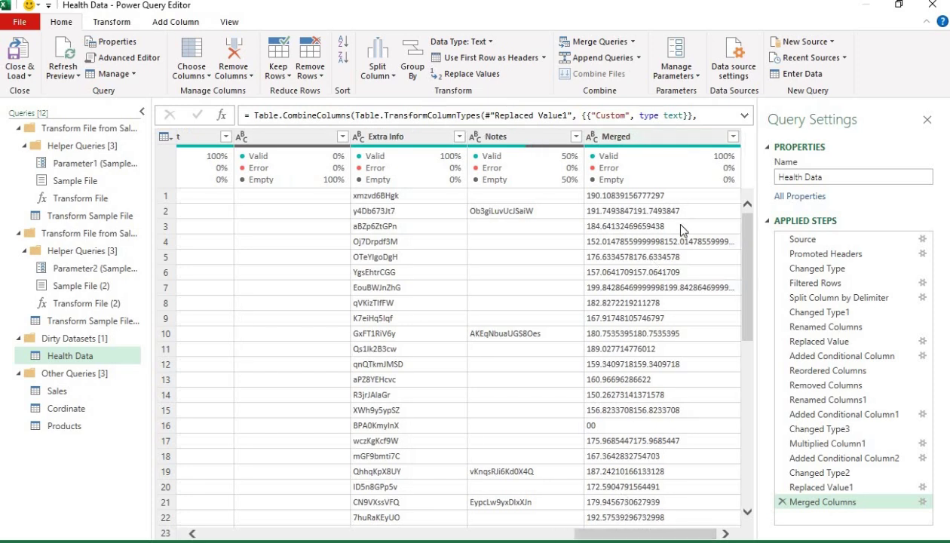
left_click(631, 144)
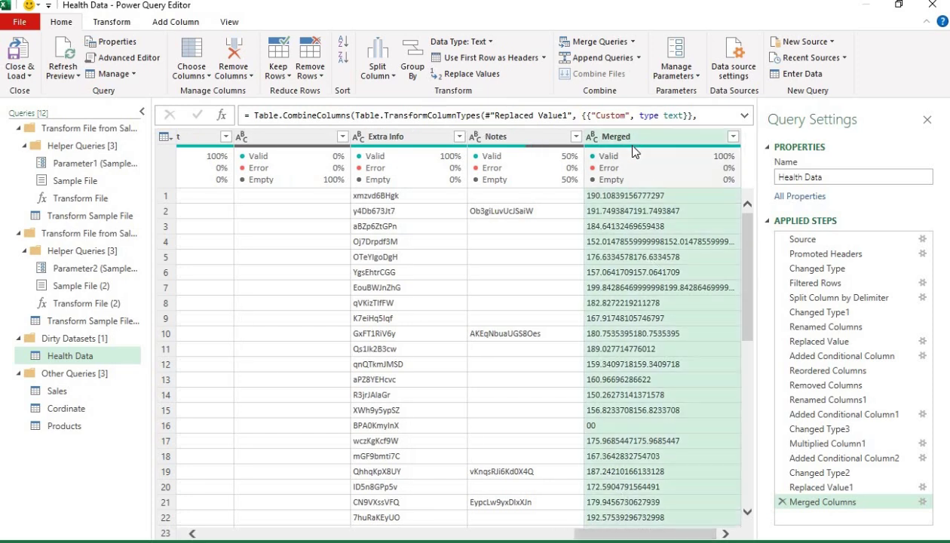
left_click(641, 196)
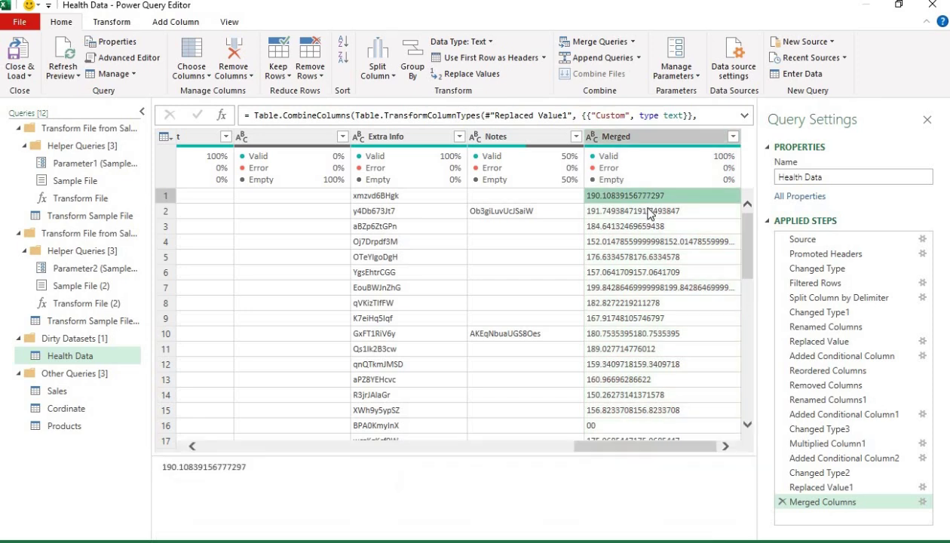
left_click(647, 211)
left_click(653, 225)
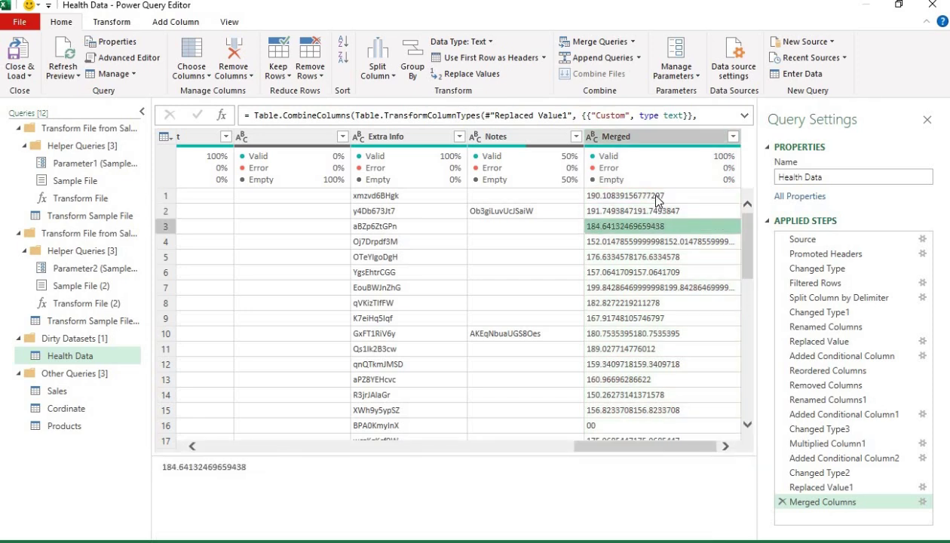
left_click(648, 198)
left_click(660, 214)
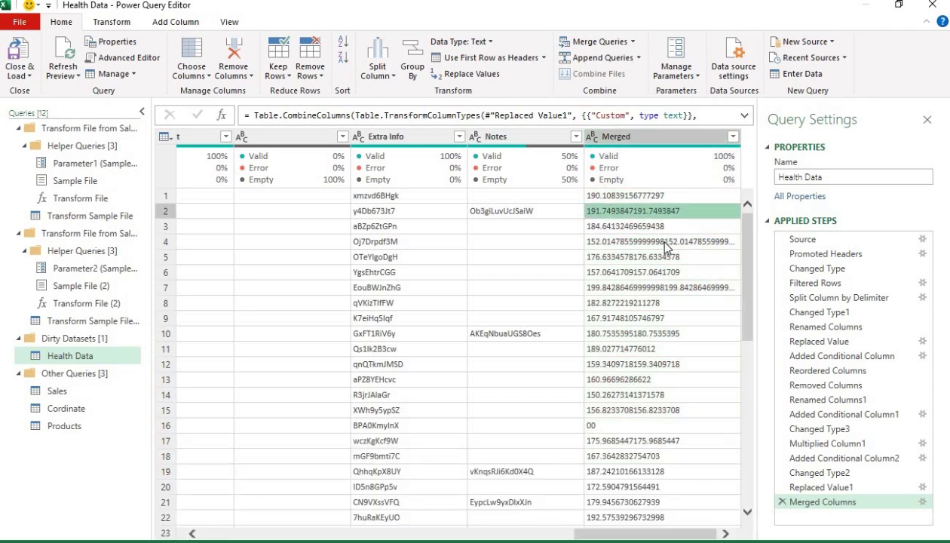
left_click(665, 244)
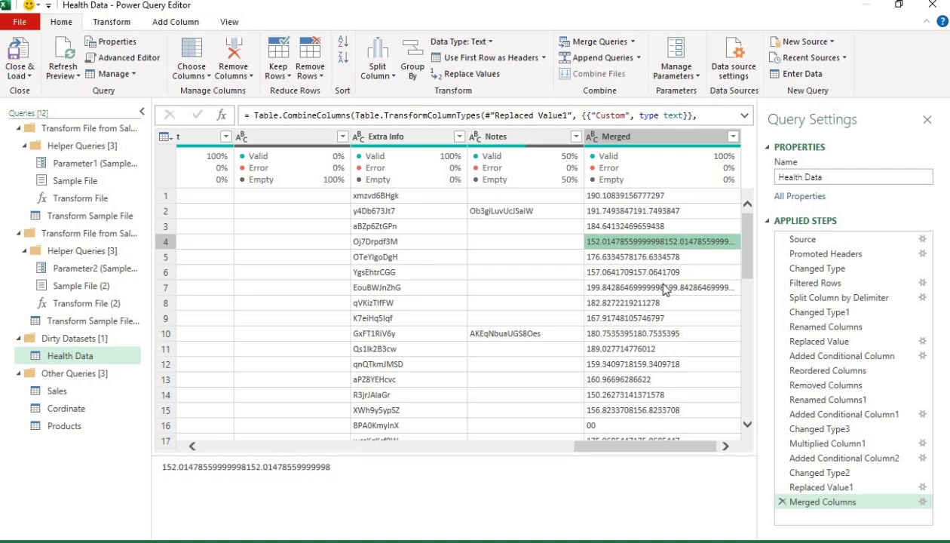
Step: Check the merged value in row 7 and remove the Merged Columns step from the query
left_click(652, 286)
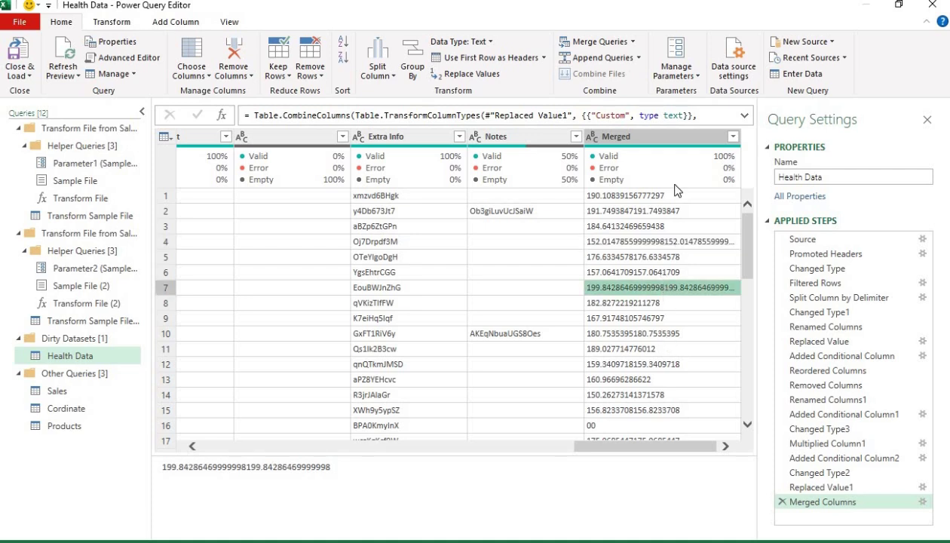
left_click(665, 143)
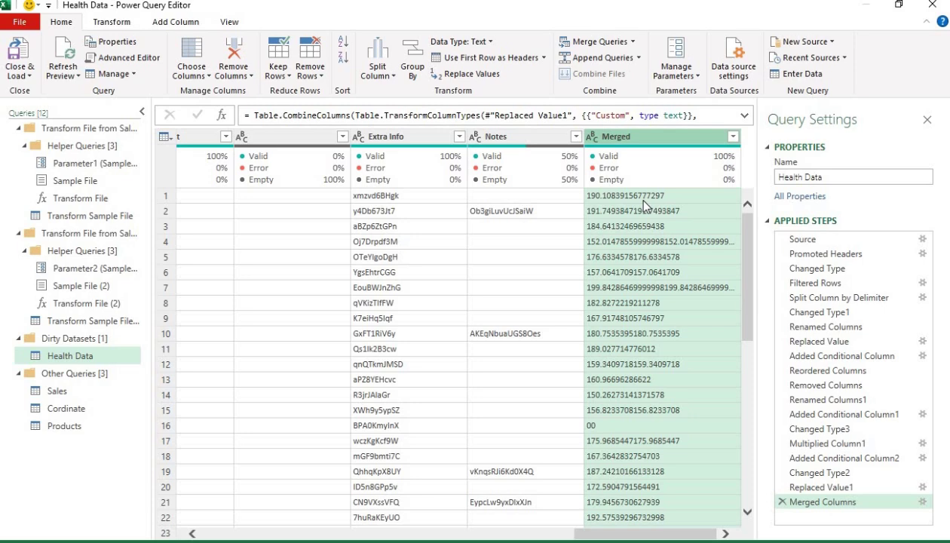
left_click(779, 500)
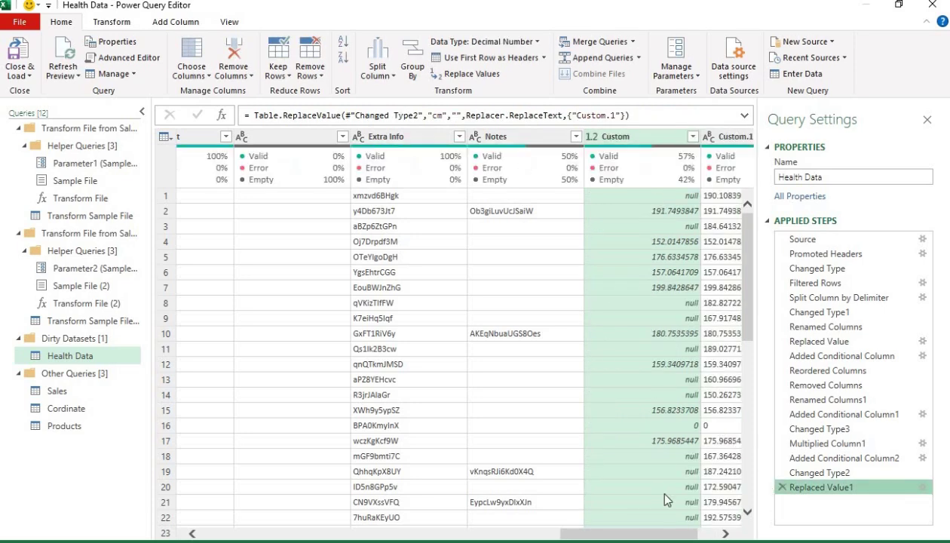
Step: Compare the Custom and Custom.1 columns and remove the Custom column from the query
left_click_drag(657, 539, 678, 538)
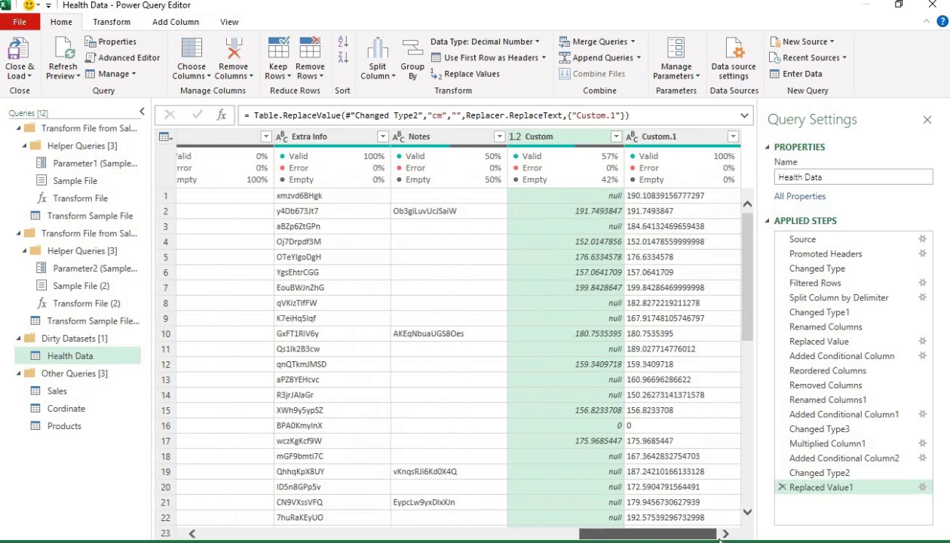
left_click(668, 140)
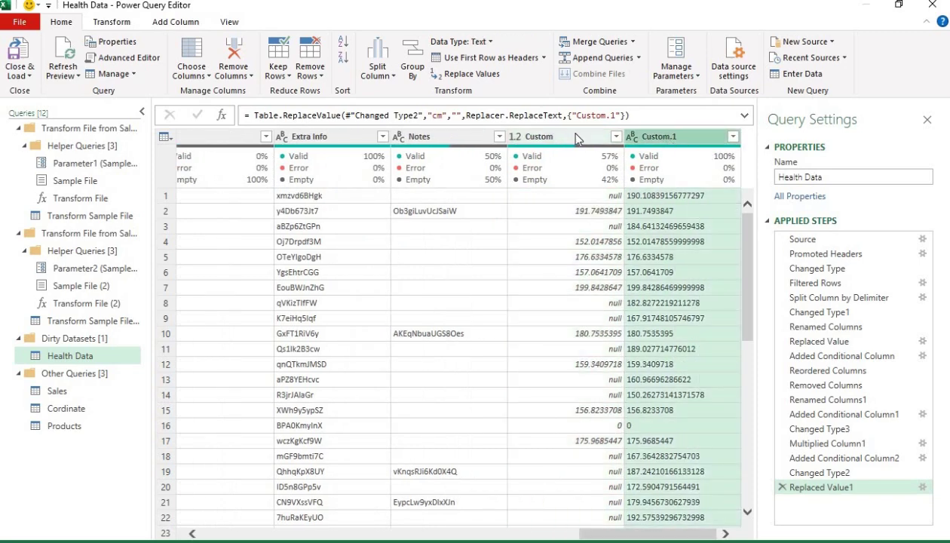
left_click(576, 138)
left_click(660, 142)
left_click(581, 143)
right_click(581, 143)
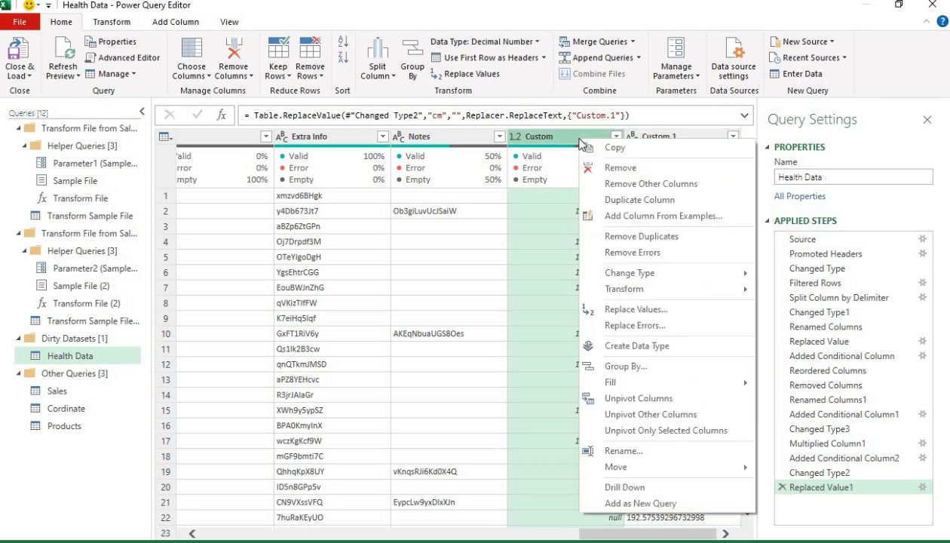
key("Escape")
key("Delete")
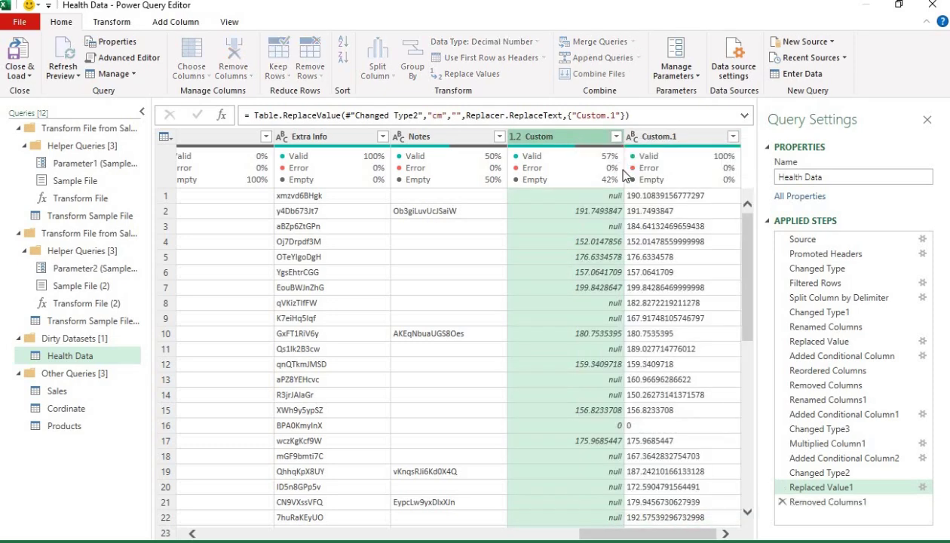
Step: Rename the Custom.1 column to Height(cm) and set its data type to Decimal Number
double_click(670, 143)
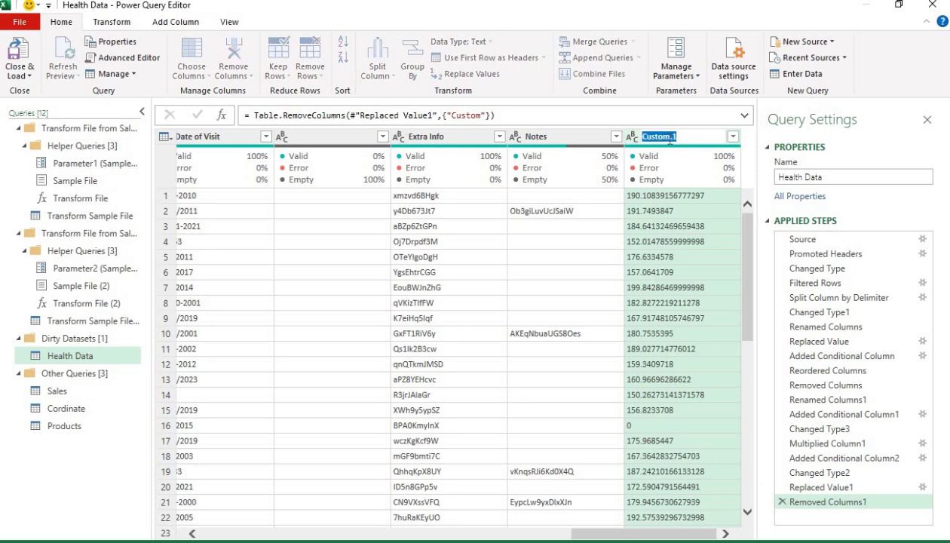
type("Height(cm")
key("Return")
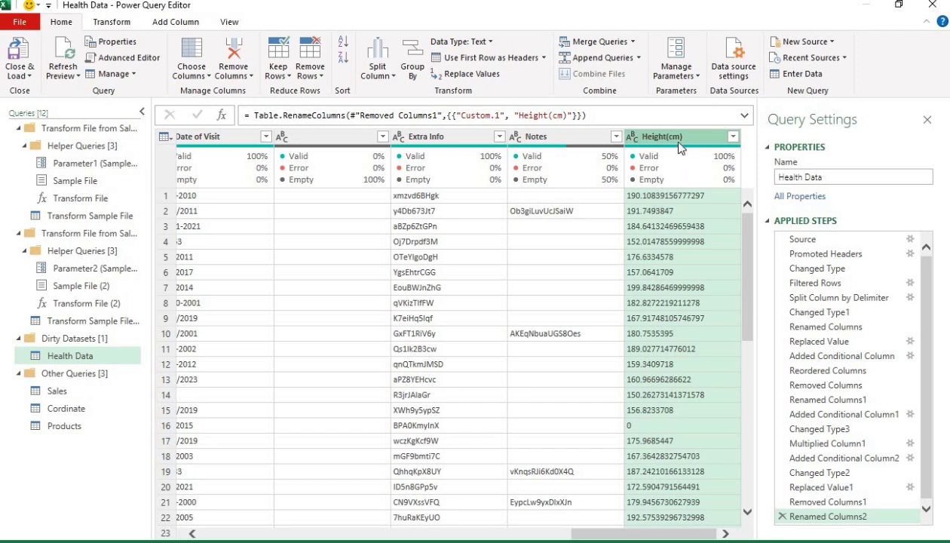
left_click(490, 43)
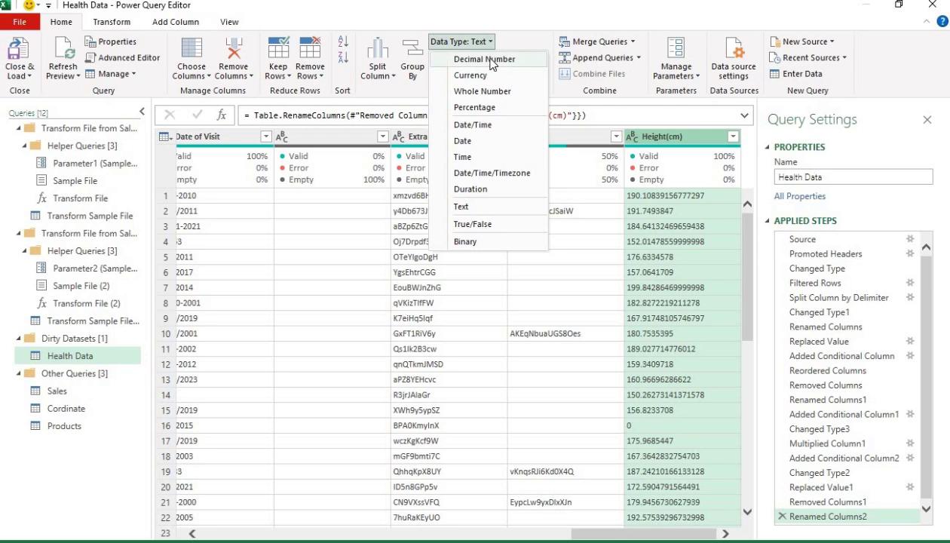
left_click(490, 59)
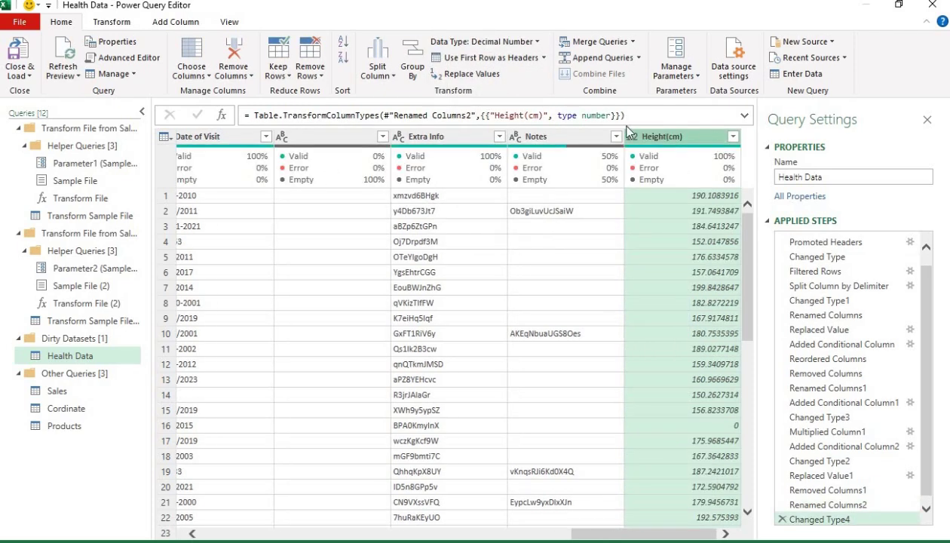
Step: Try rounding the Height(cm) values up to whole numbers, and remove that rounding step
left_click(121, 21)
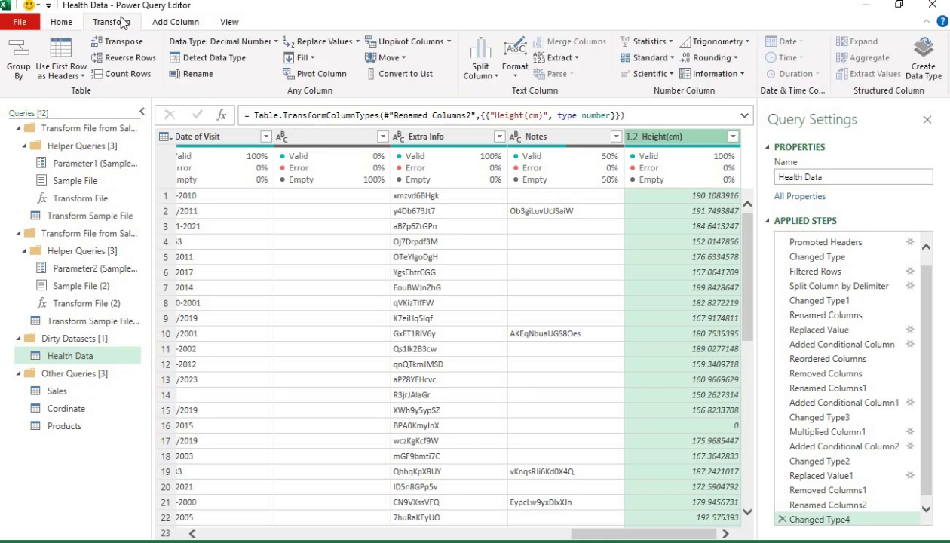
left_click(735, 59)
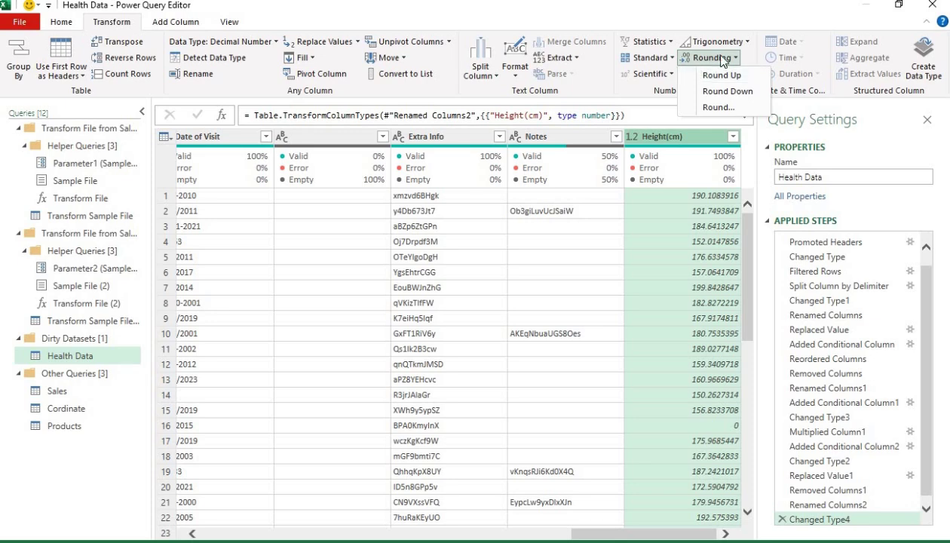
left_click(723, 76)
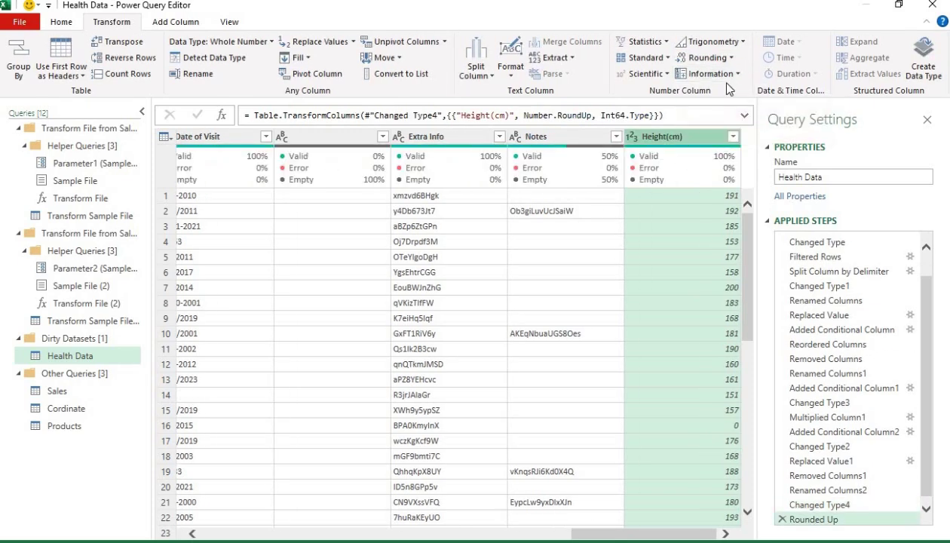
left_click(782, 519)
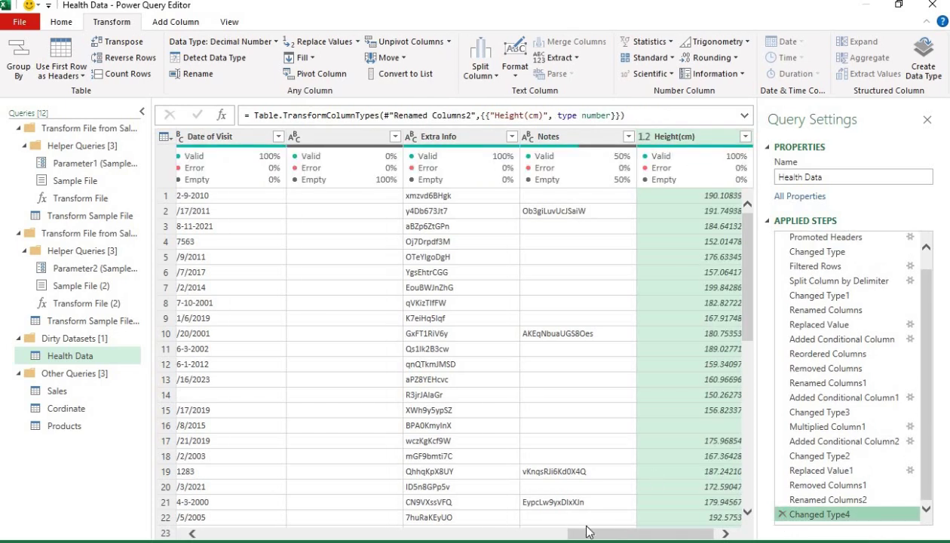
Step: Round the Height(cm) values to 1 decimal place
left_click_drag(607, 529, 625, 528)
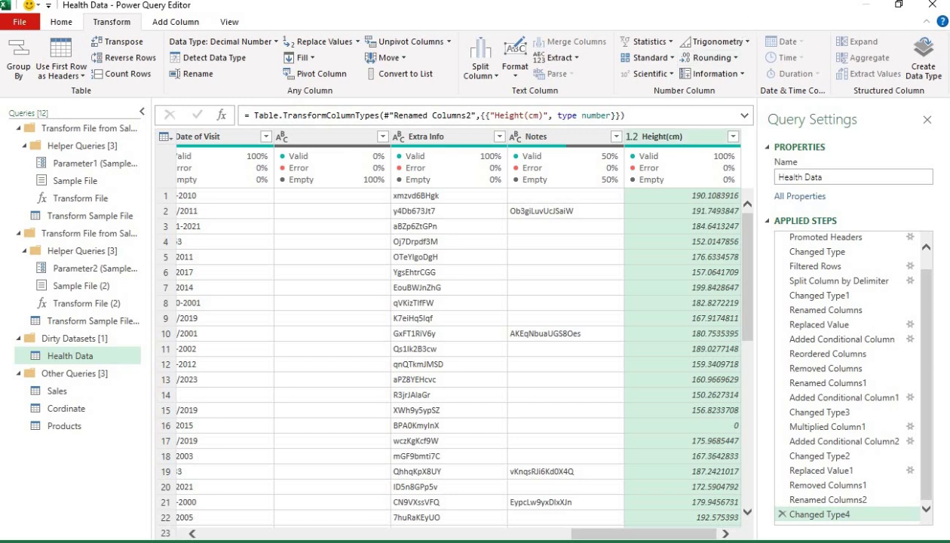
left_click(737, 60)
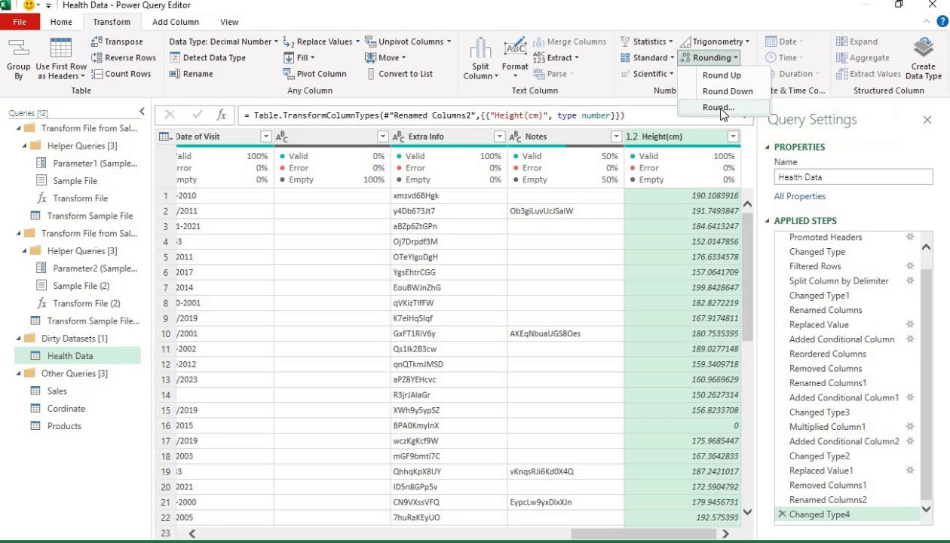
left_click(739, 91)
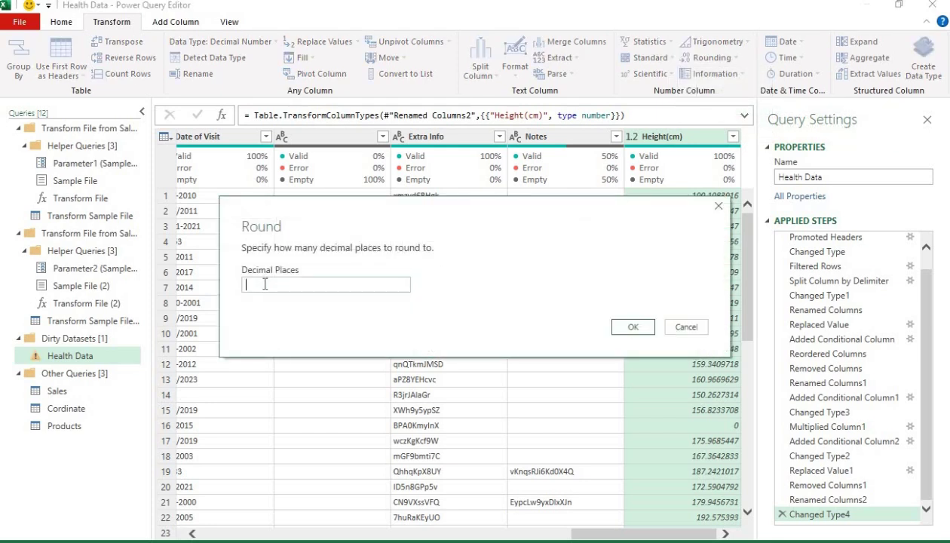
type("1")
left_click(630, 328)
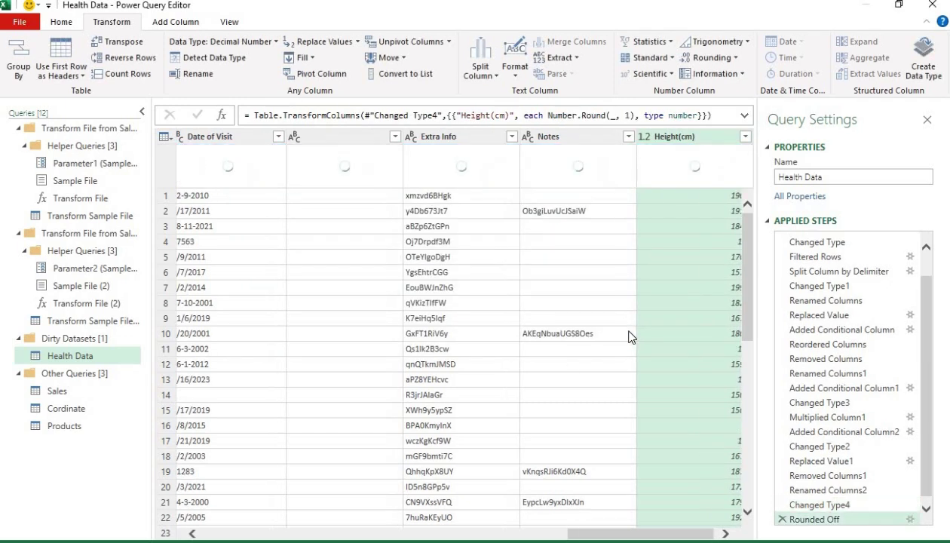
left_click_drag(656, 528, 715, 533)
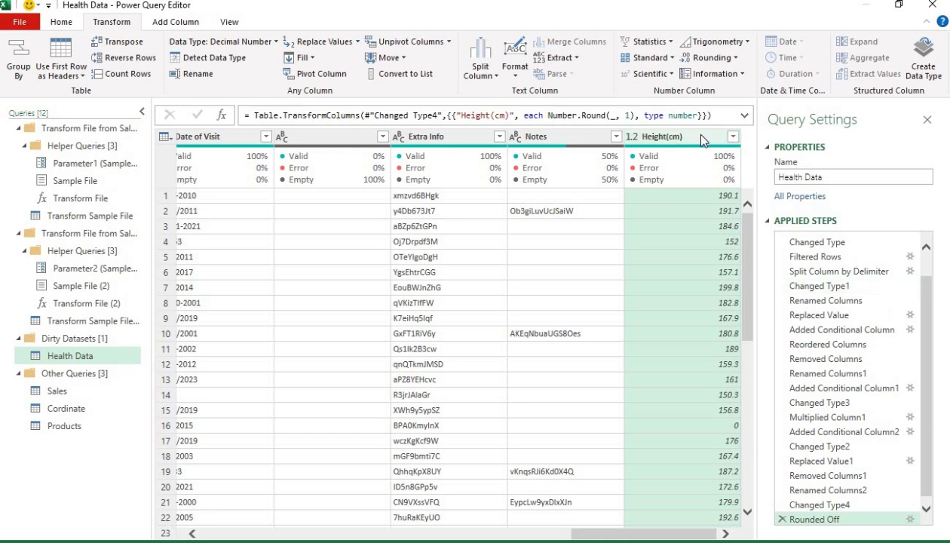
Step: Move the Height(cm) column directly after Gender and remove the original Height (cm) text column
mouse_move(701, 139)
left_mouse_down()
mouse_move(391, 202)
mouse_move(165, 211)
mouse_move(205, 197)
mouse_move(463, 188)
mouse_move(533, 173)
mouse_move(302, 192)
mouse_move(200, 212)
mouse_move(217, 219)
mouse_move(15, 143)
mouse_move(6, 294)
mouse_move(354, 226)
left_mouse_up()
left_click_drag(639, 224, 301, 256)
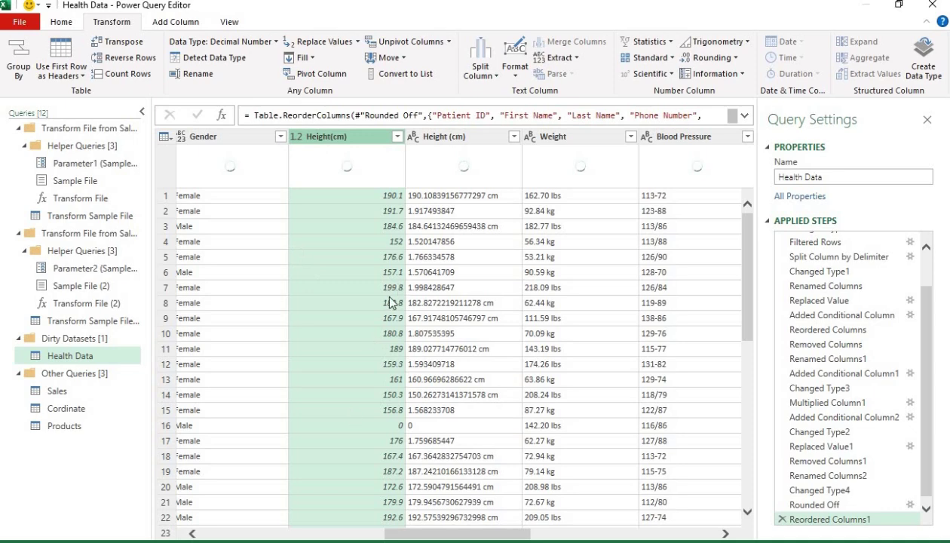
left_click(460, 143)
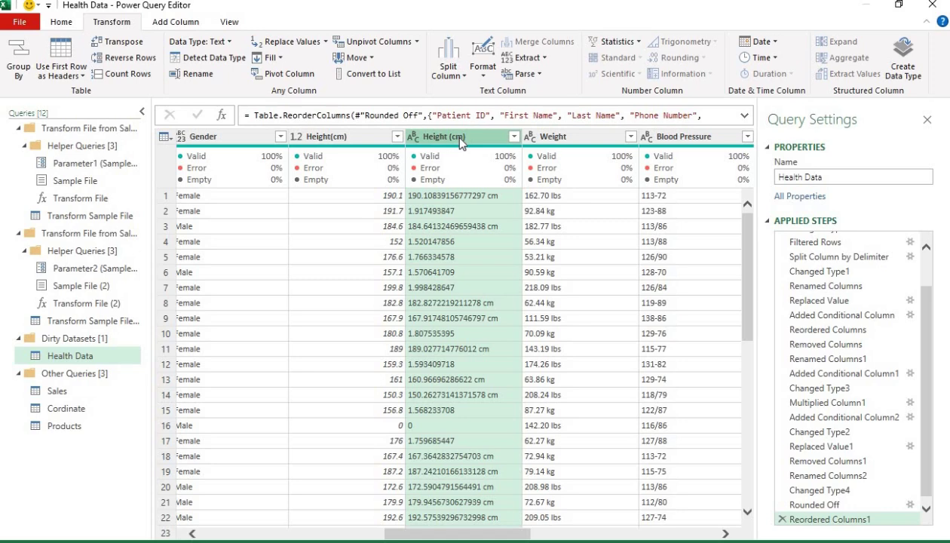
key("Right")
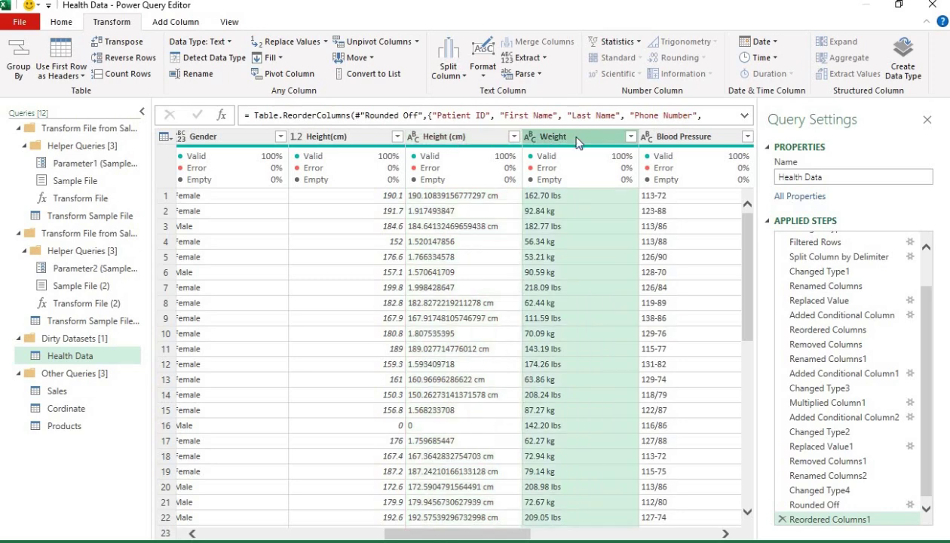
left_click(467, 138)
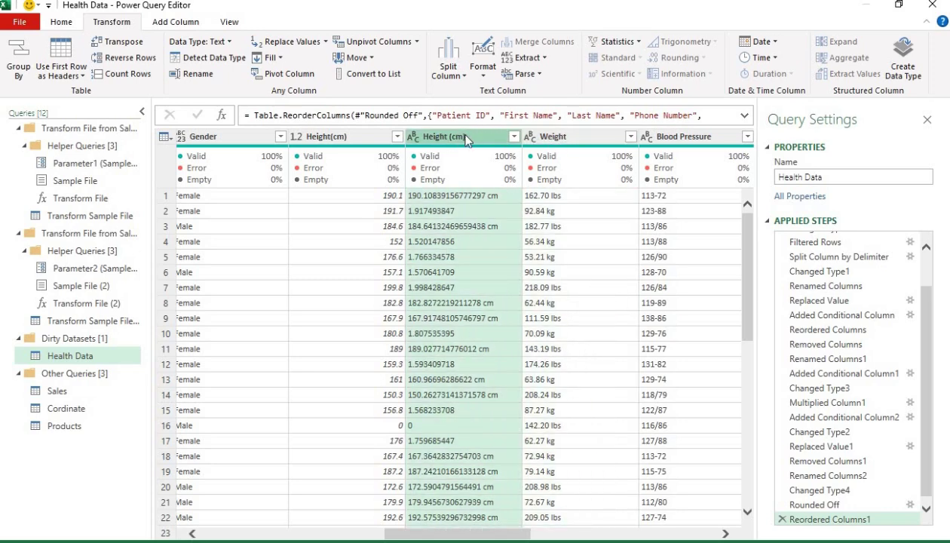
right_click(467, 139)
left_click(509, 165)
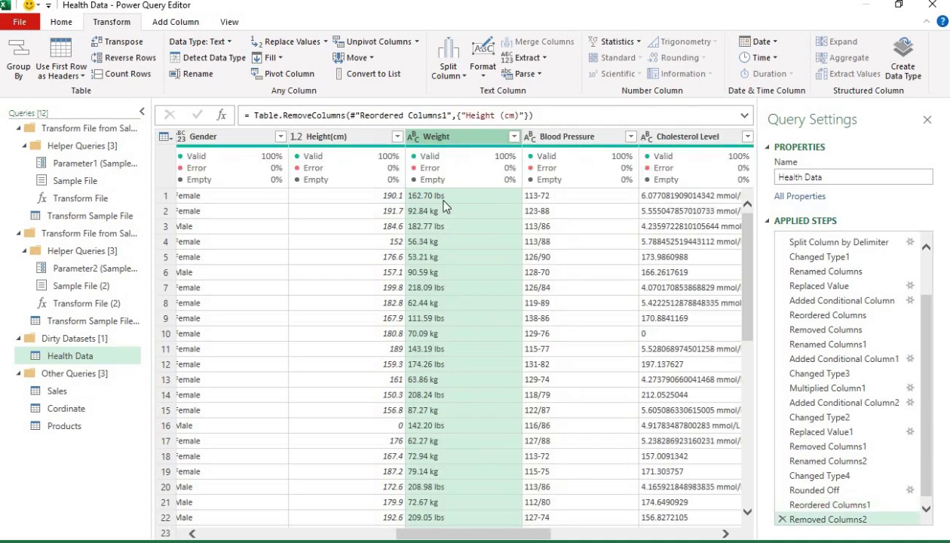
Step: Check the units in the Weight column and replace "kg" in it with an empty value
left_click(442, 201)
left_click(442, 214)
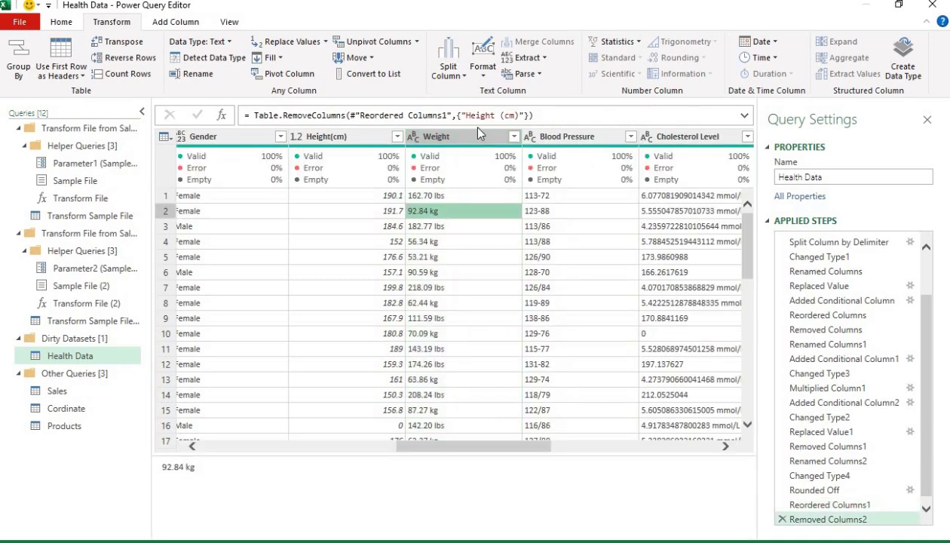
left_click(478, 134)
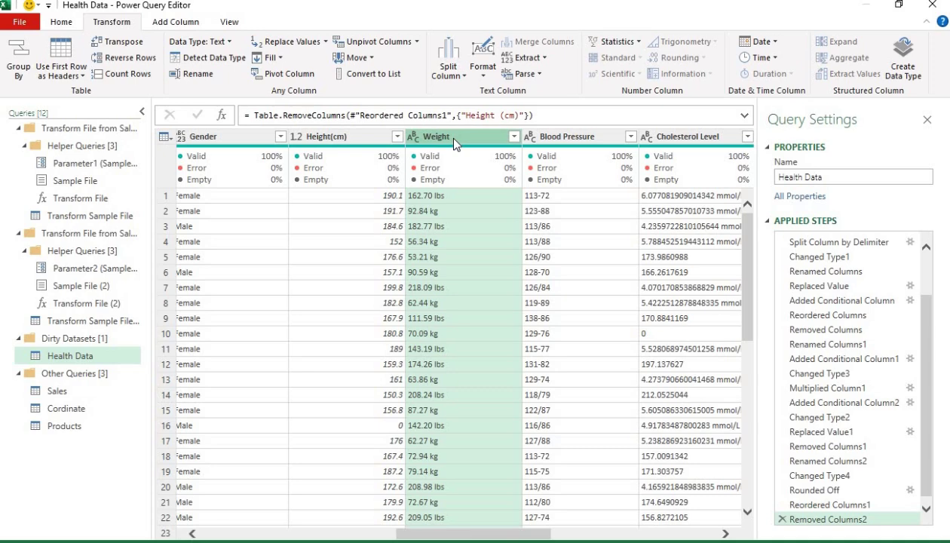
right_click(454, 144)
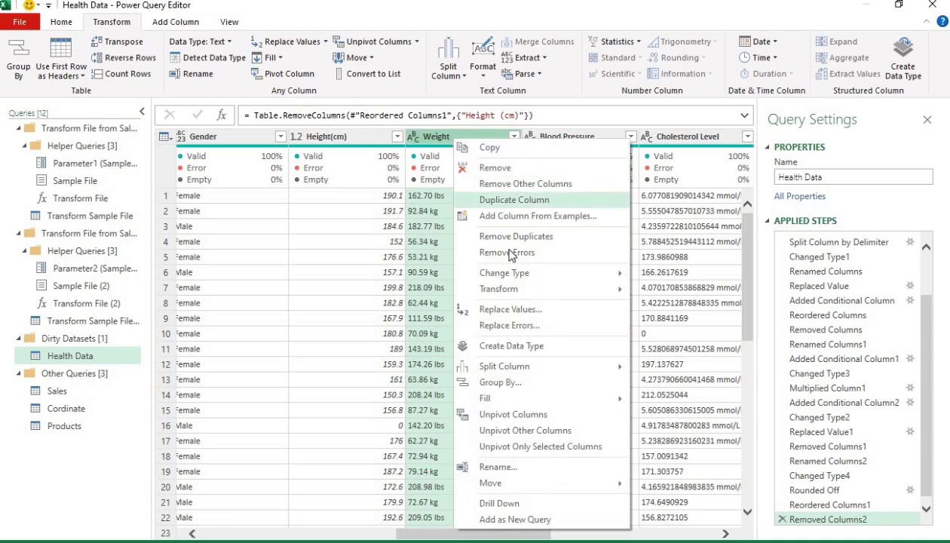
left_click(517, 309)
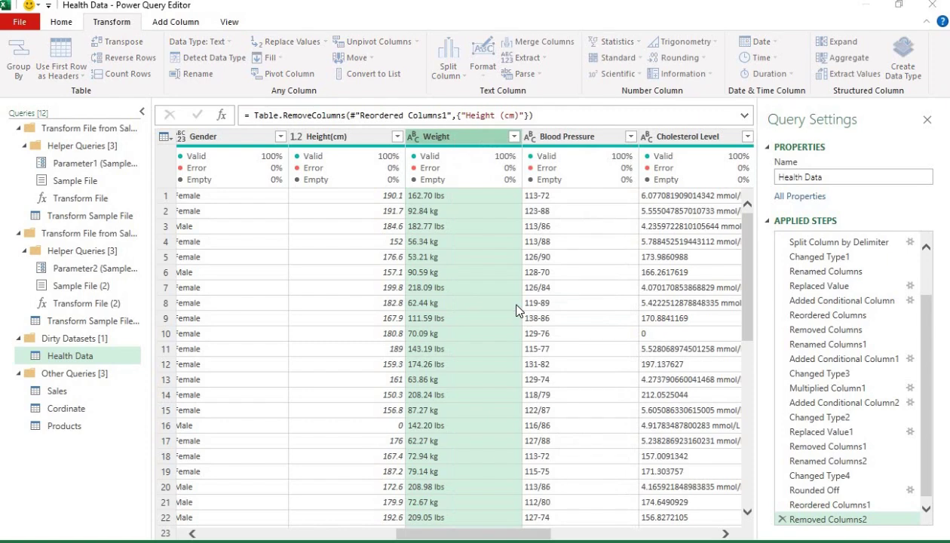
type("kg")
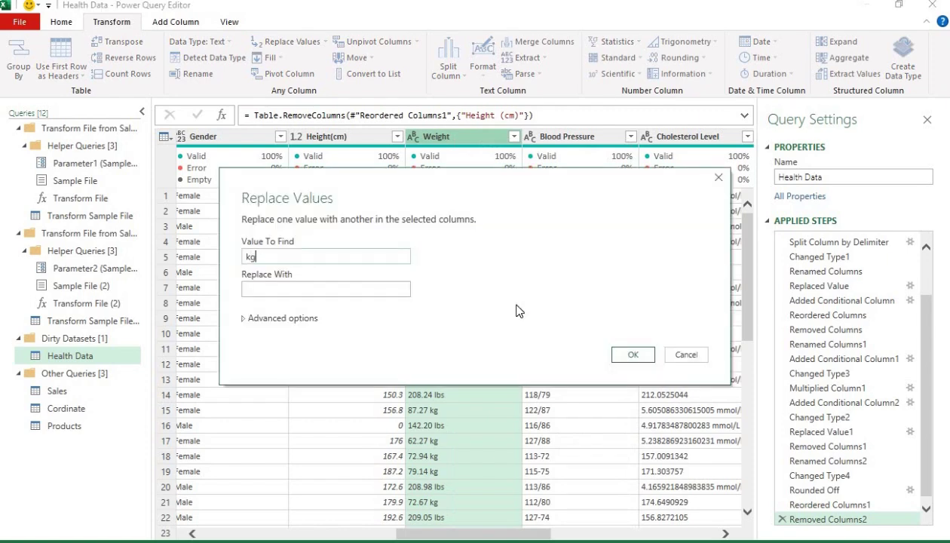
left_click(632, 354)
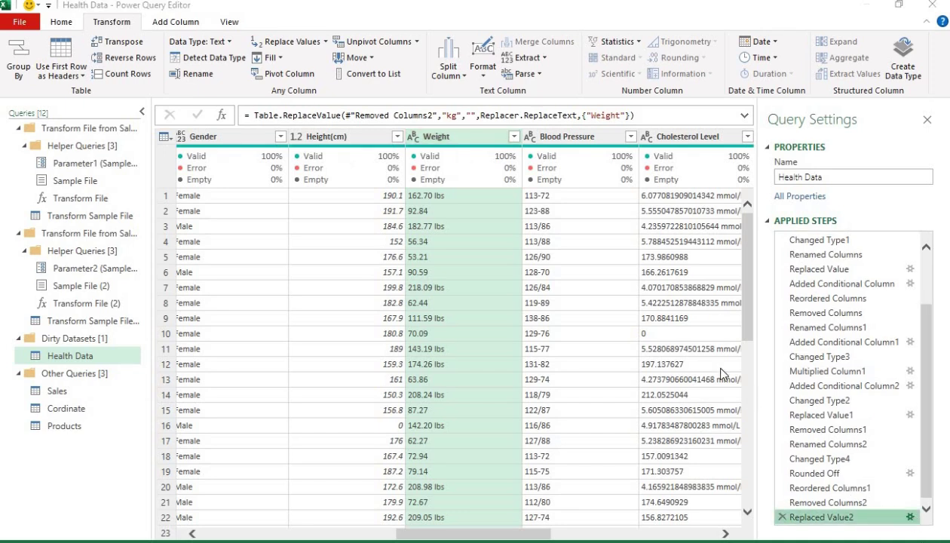
Step: Edit the latest value replacement on the Weight column so that it finds "lbs" and replaces it with nothing
left_click(302, 257)
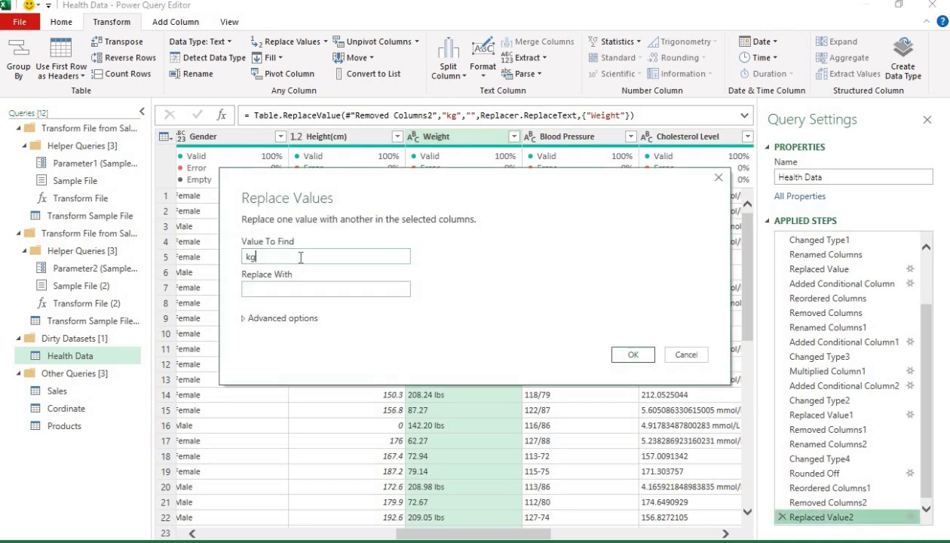
key("BackSpace")
key("BackSpace")
type("lbs")
left_click(621, 355)
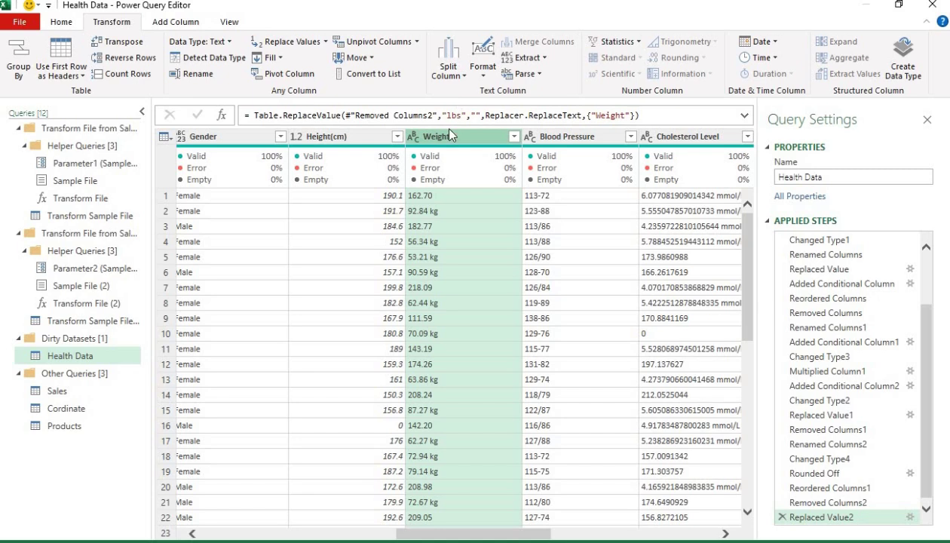
Step: Start a new conditional column with the condition that Weight does not contain "kg"
left_click(174, 24)
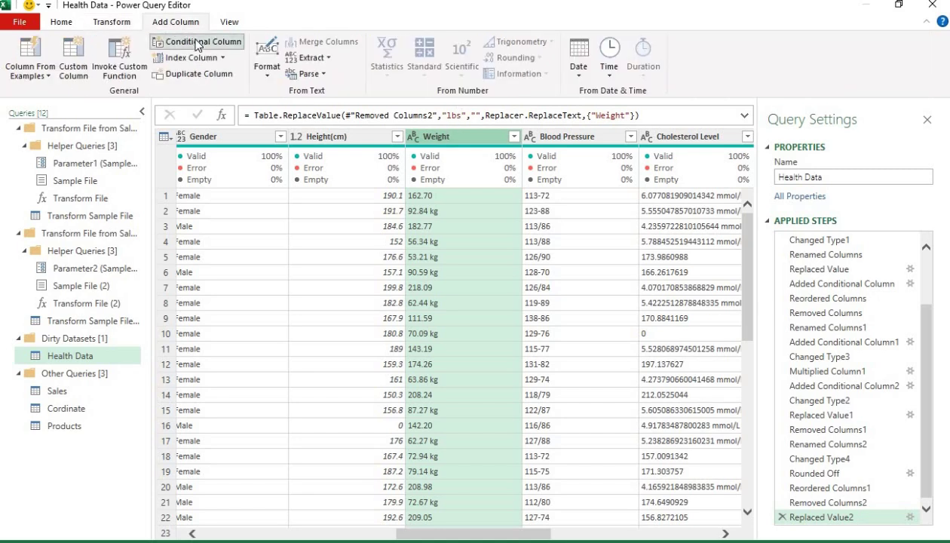
left_click(195, 43)
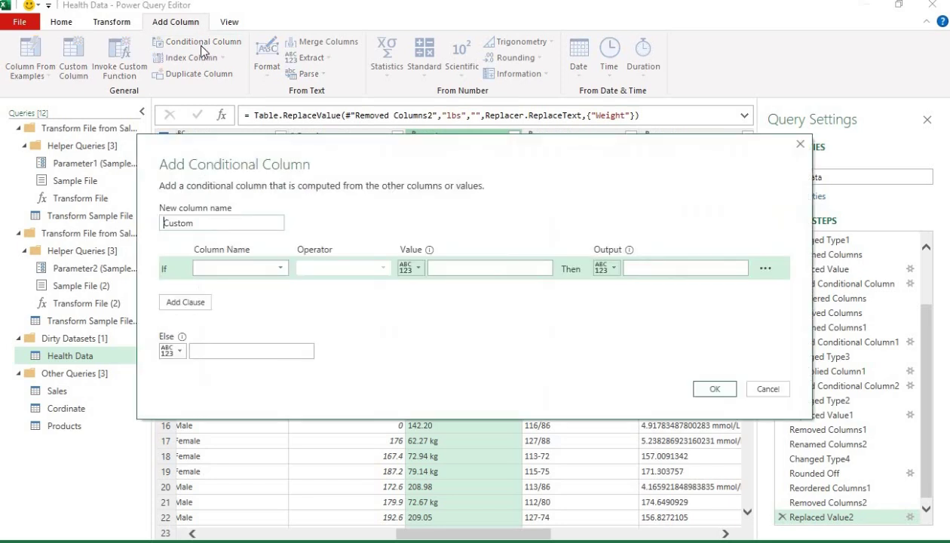
left_click(281, 268)
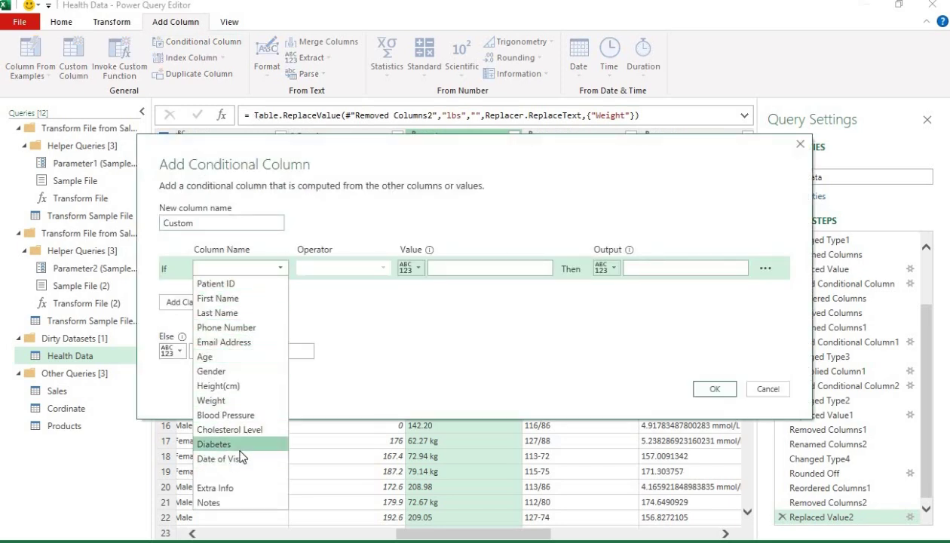
left_click(245, 403)
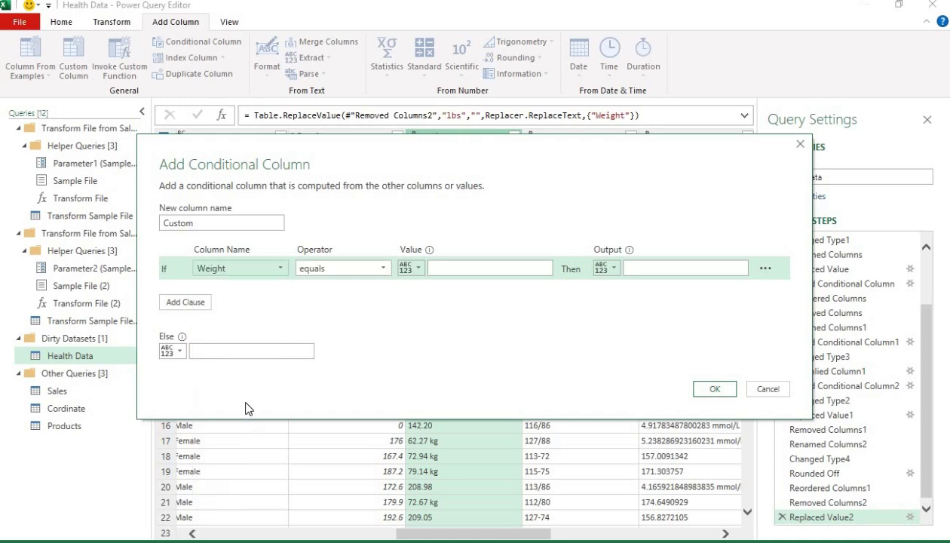
left_click(351, 265)
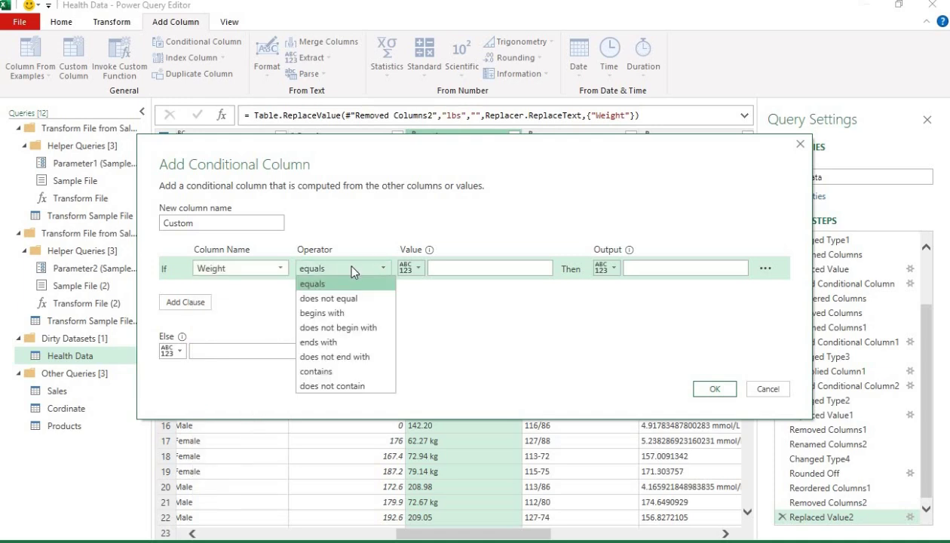
left_click(344, 385)
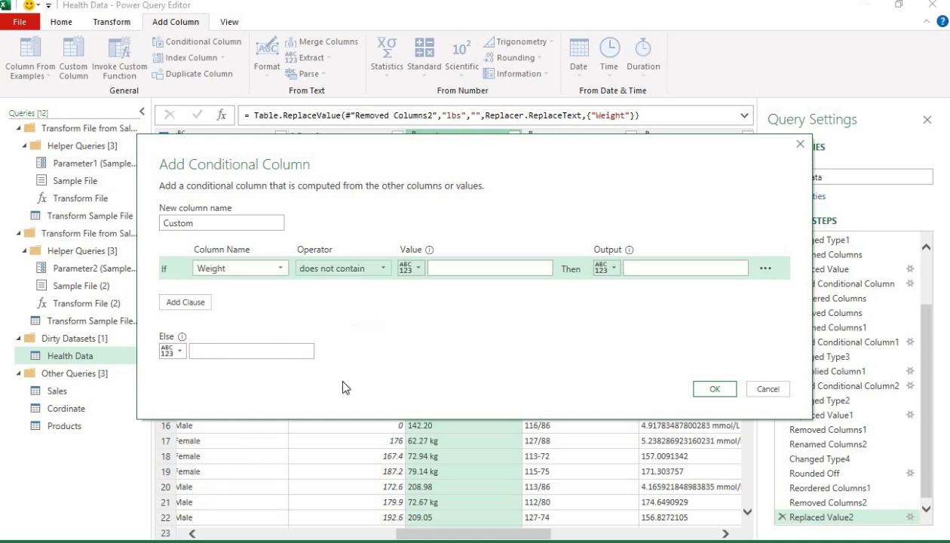
left_click(455, 272)
type("kg")
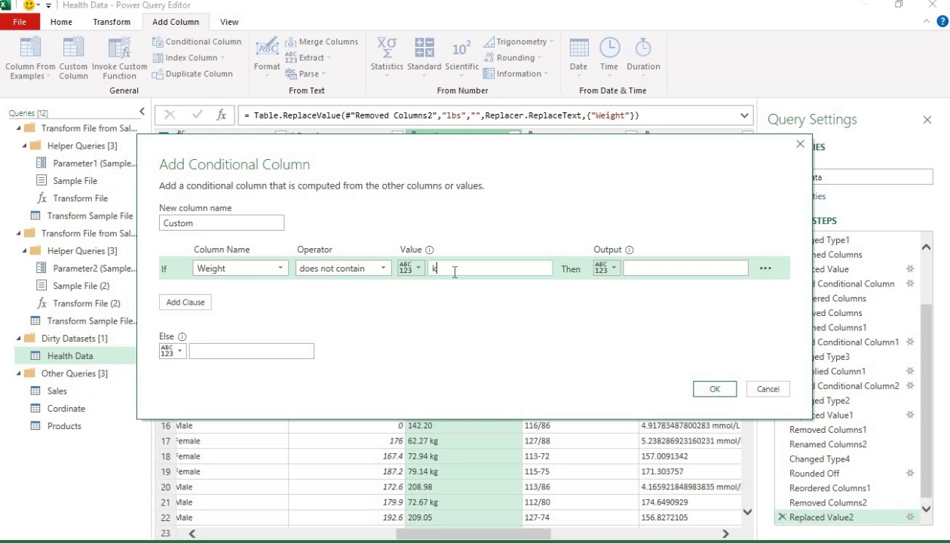
Step: Have the conditional column return the Weight column when the condition is met and null otherwise, and create it
left_click(605, 268)
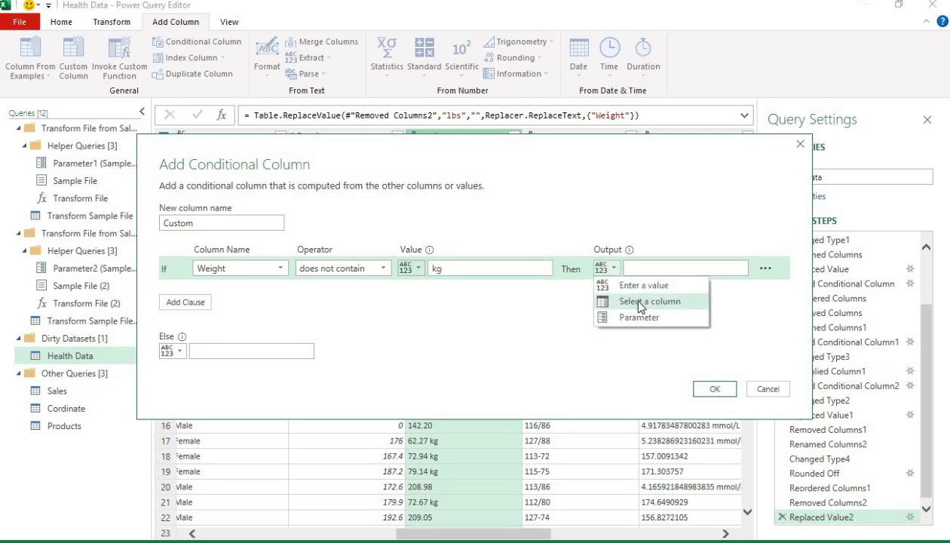
left_click(639, 301)
left_click(674, 269)
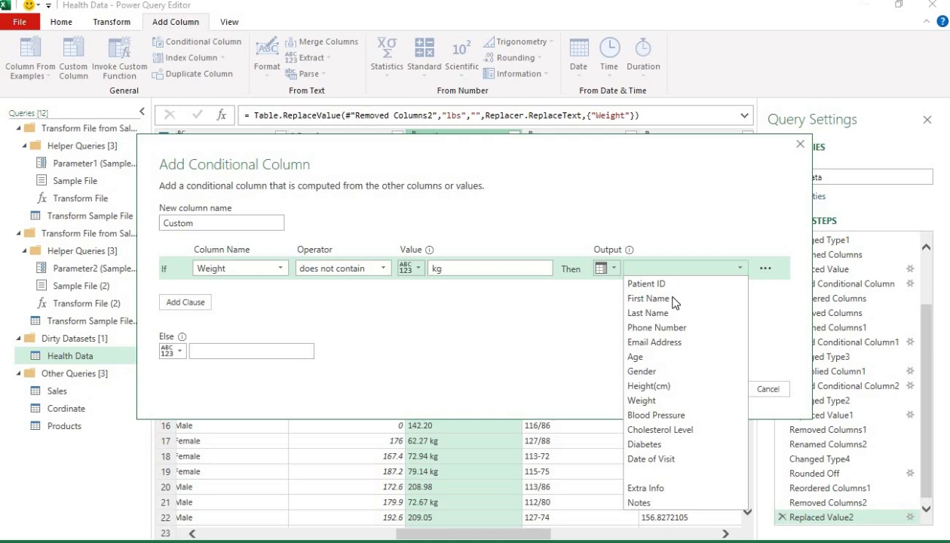
left_click(649, 400)
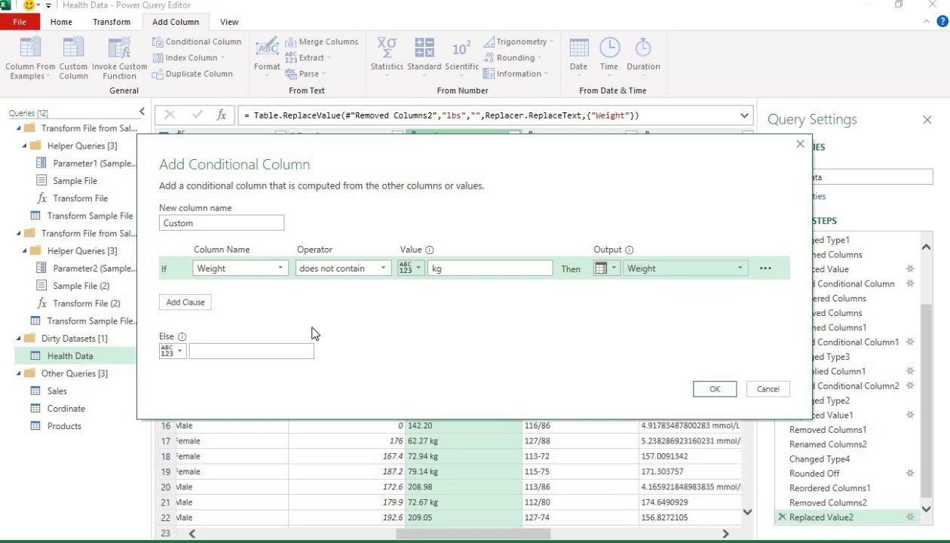
left_click(267, 348)
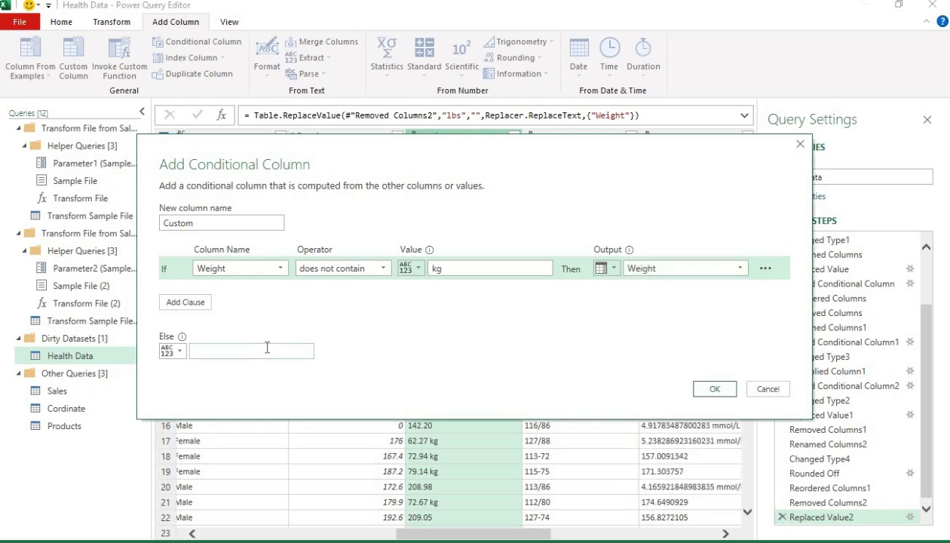
type("null")
left_click(707, 391)
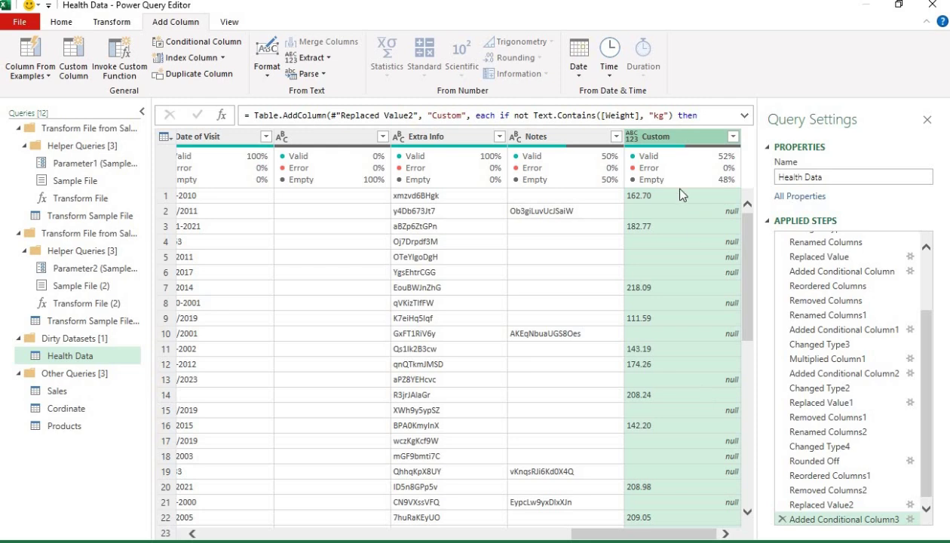
Step: Convert the Custom column to Decimal Number and multiply its values in place by 0.45
left_click(633, 138)
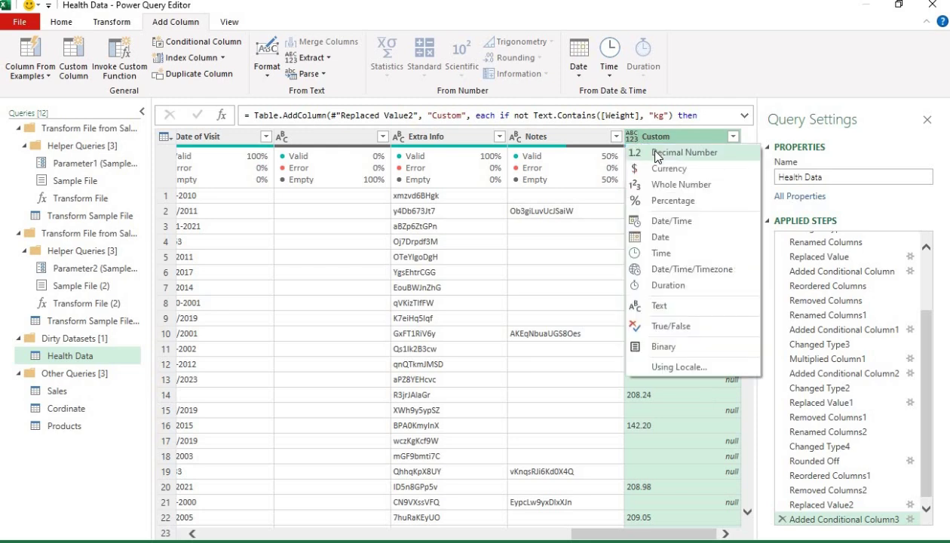
left_click(656, 153)
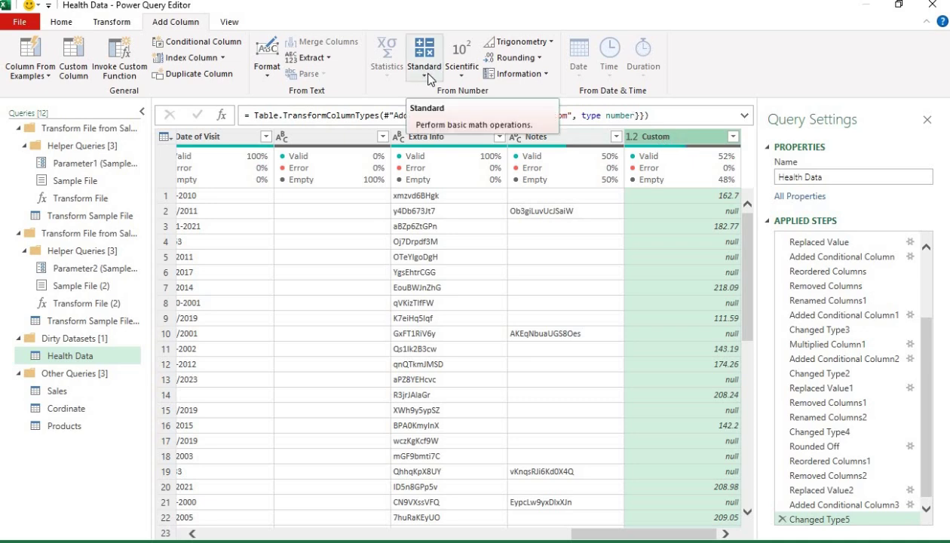
left_click(110, 22)
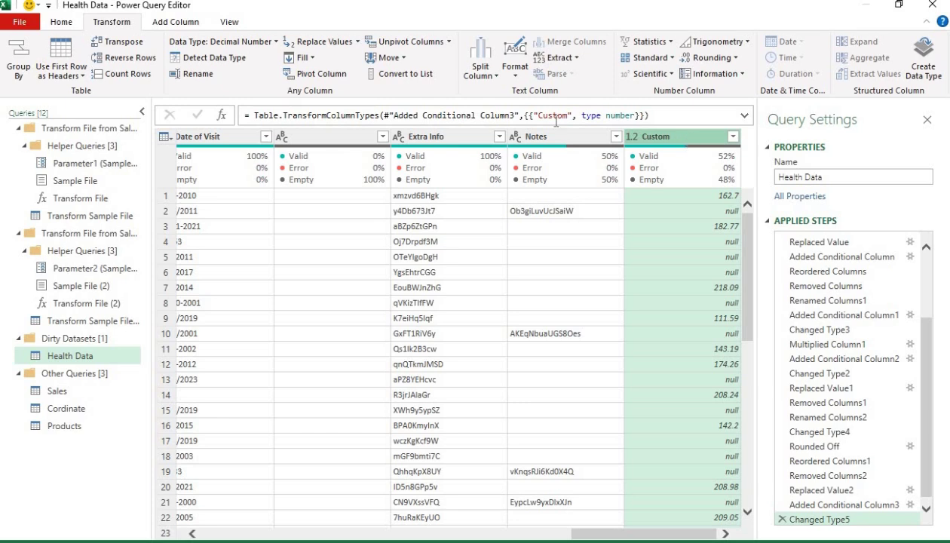
left_click(169, 23)
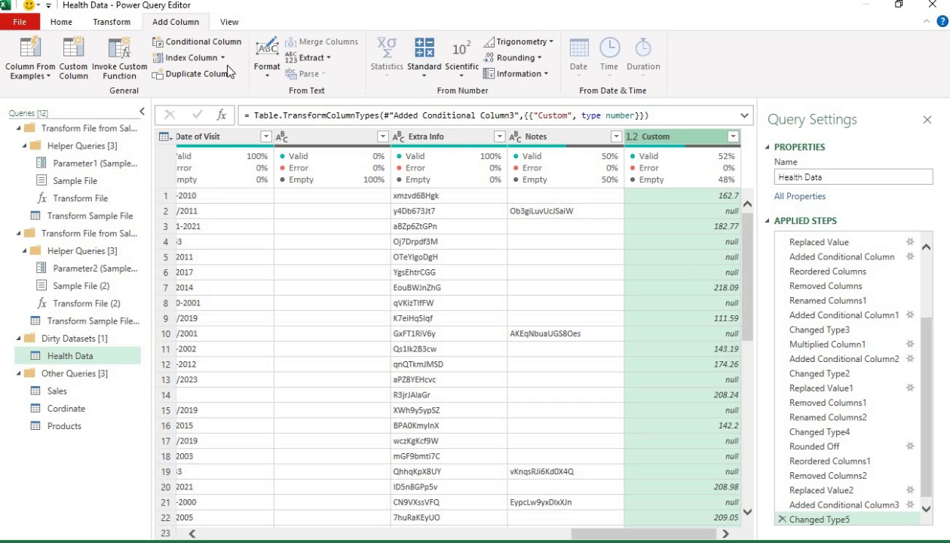
left_click(113, 21)
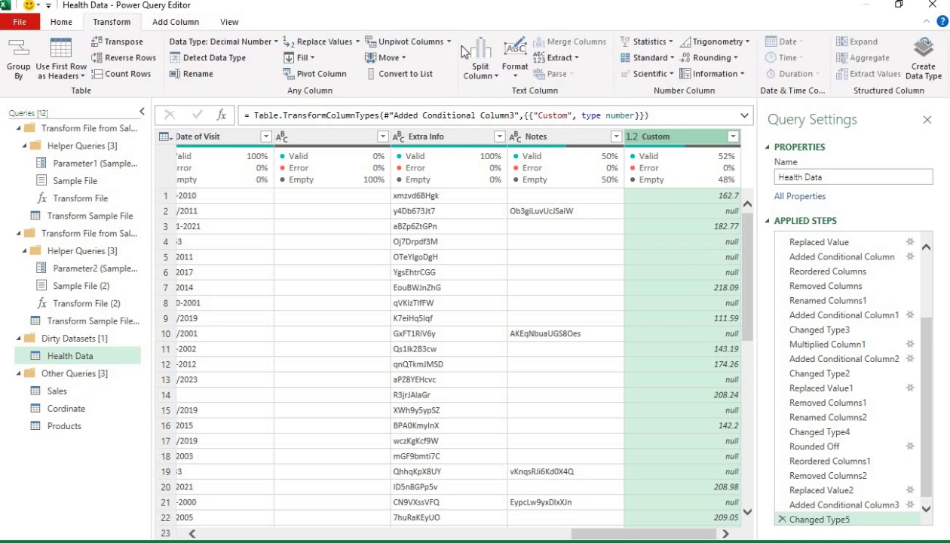
left_click(671, 58)
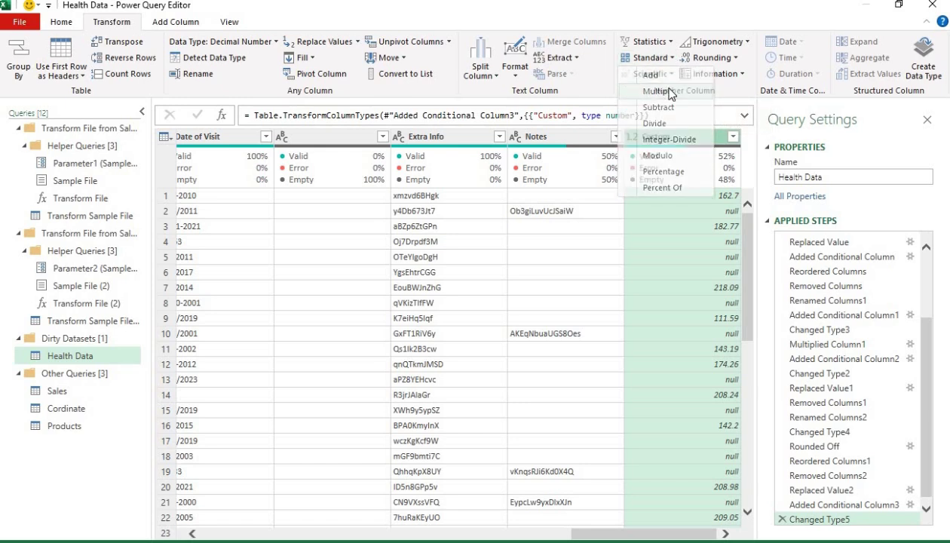
left_click(669, 91)
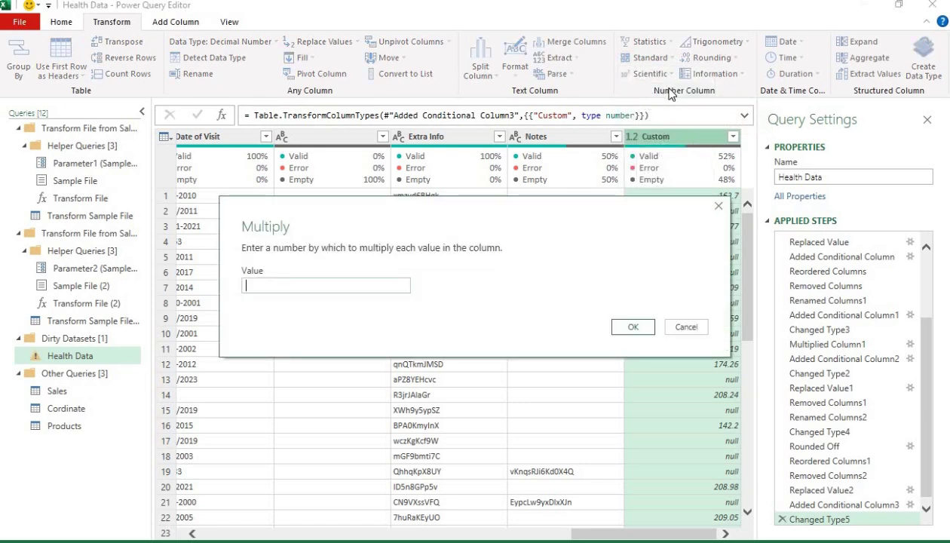
type("0.45")
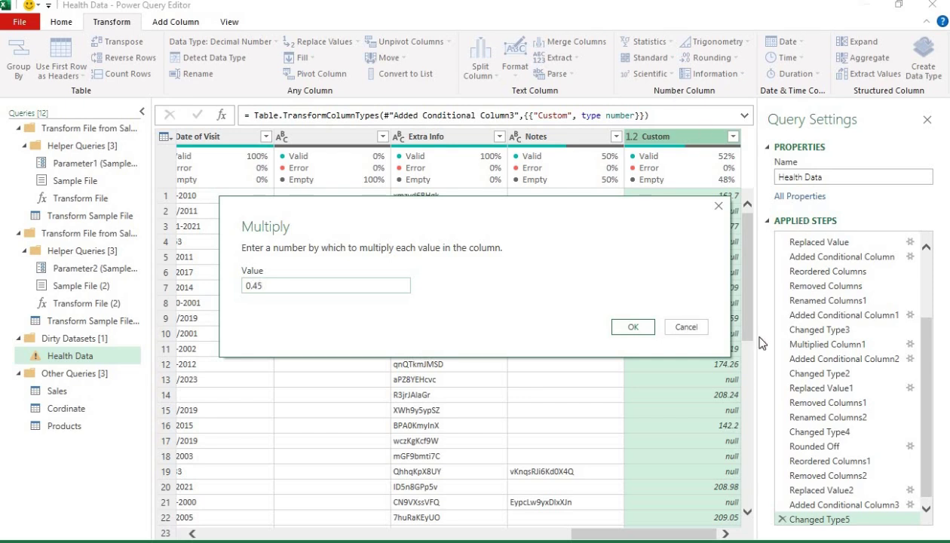
left_click(631, 329)
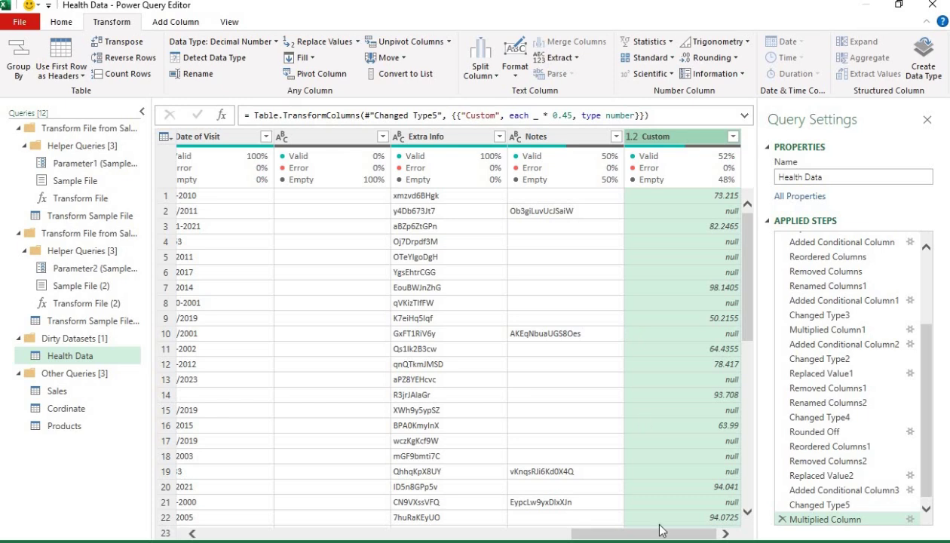
Step: Start a second conditional column, Custom.1, with the condition that Weight contains "kg"
left_click_drag(651, 538, 454, 538)
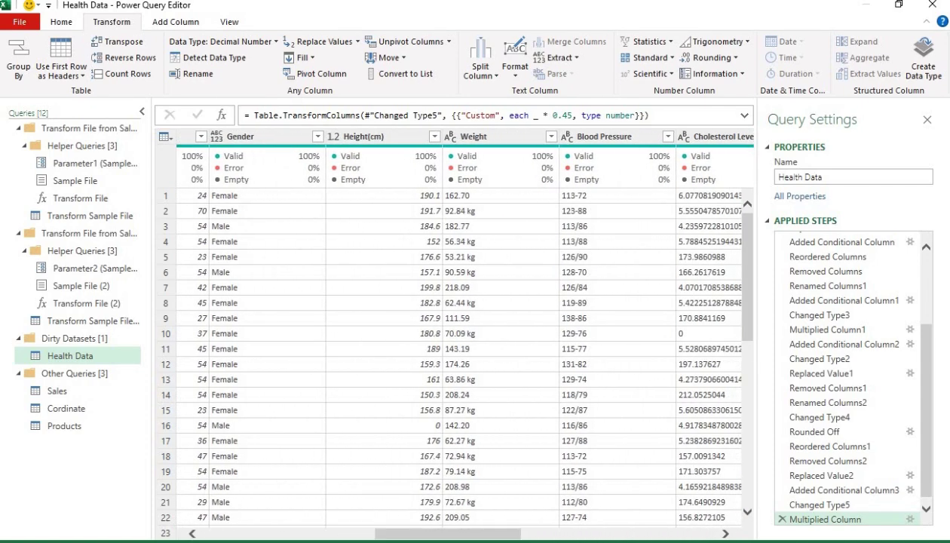
left_click(474, 140)
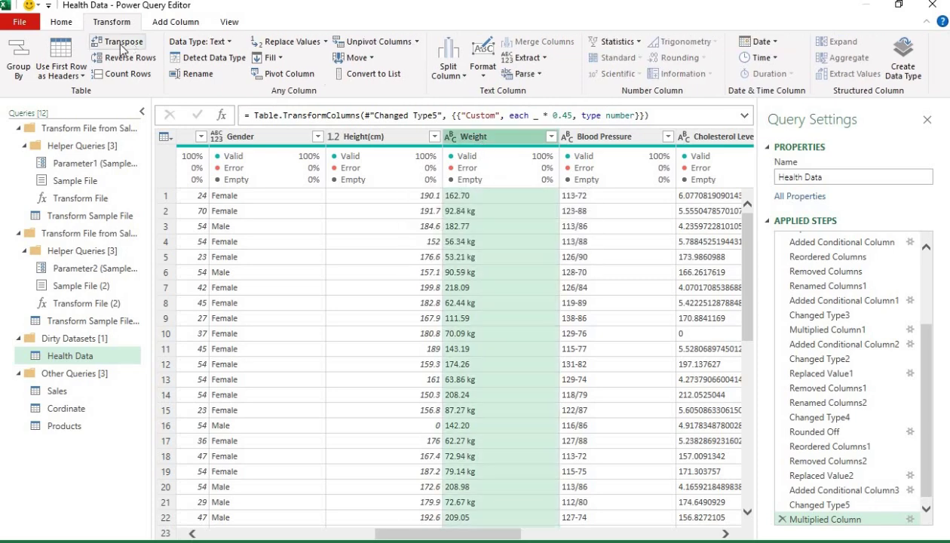
left_click(177, 21)
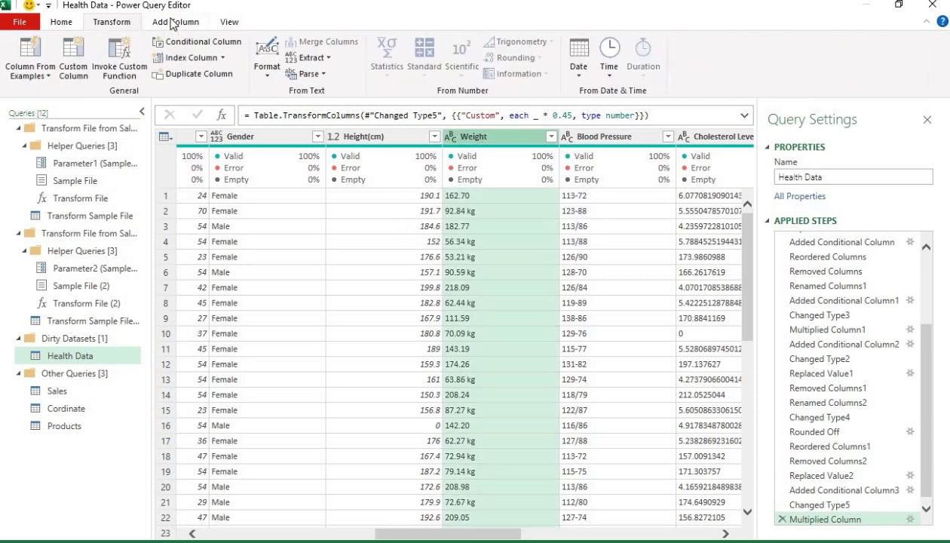
left_click(189, 44)
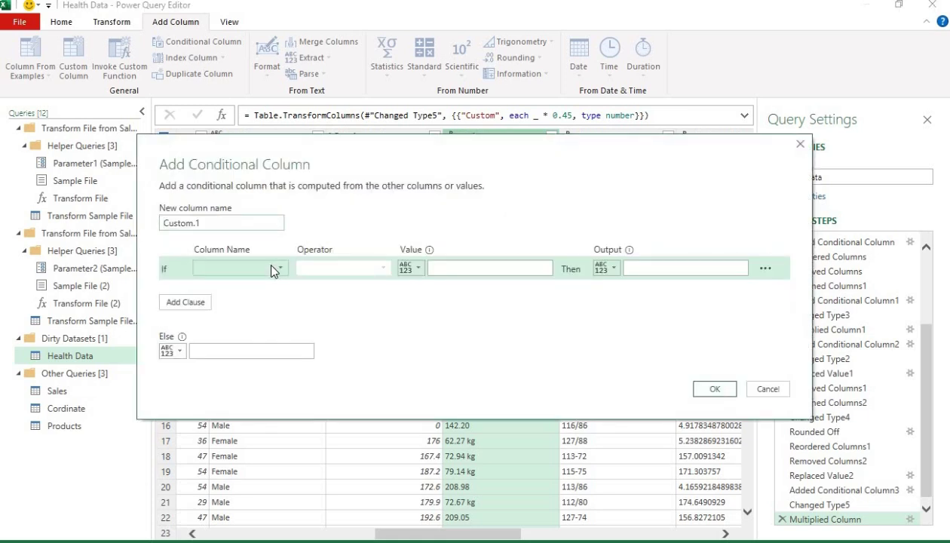
left_click(267, 267)
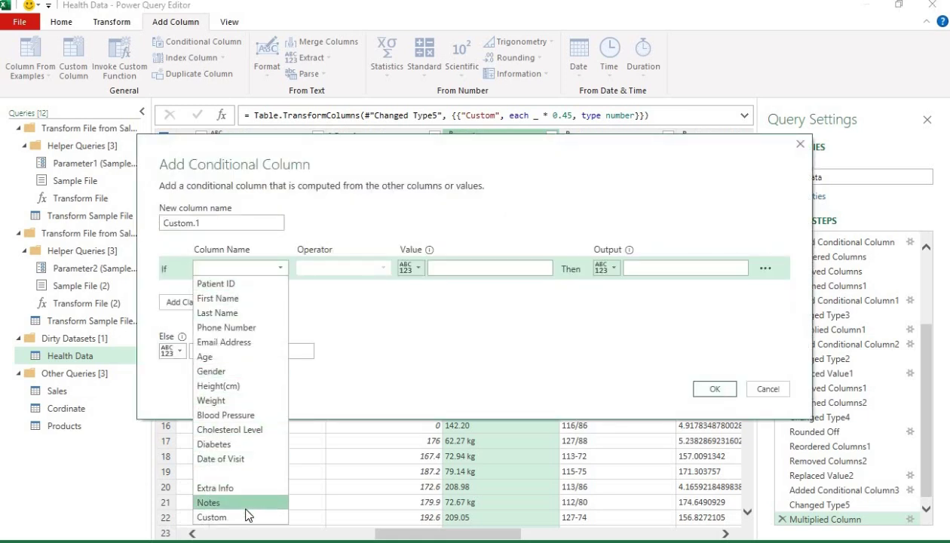
left_click(260, 407)
left_click(338, 266)
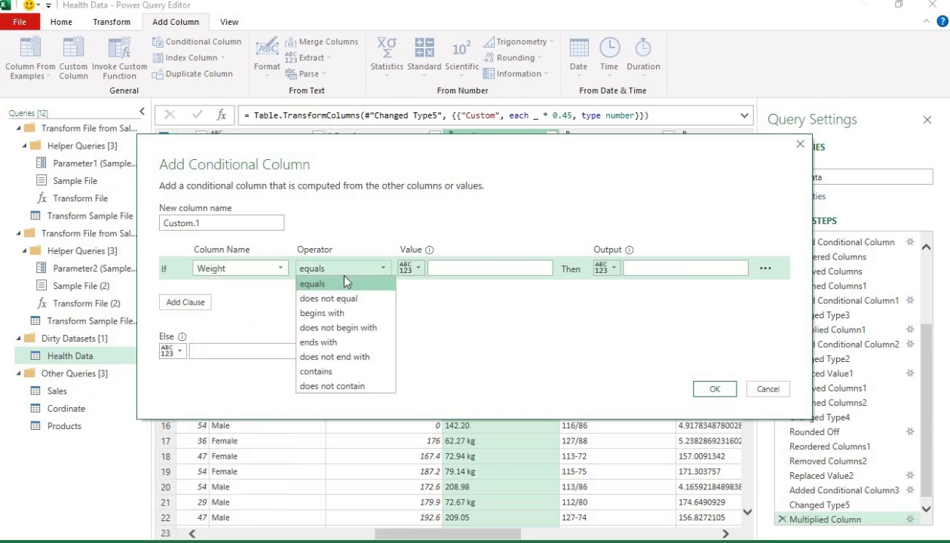
left_click(336, 373)
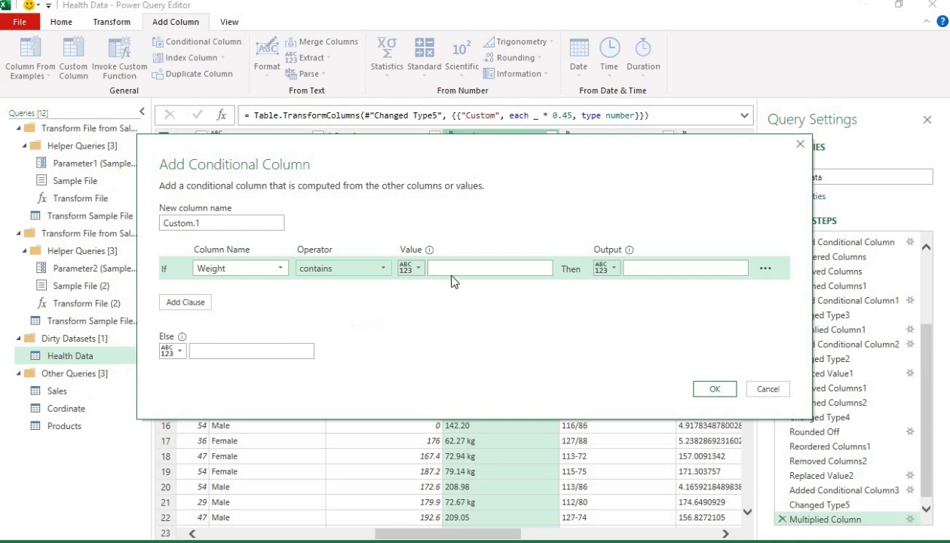
left_click(465, 270)
type("kg")
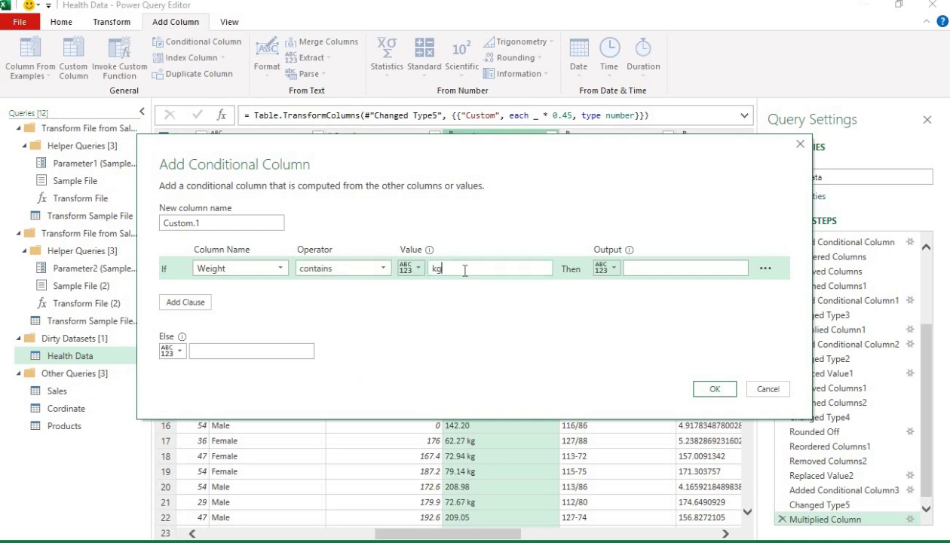
Step: Make Custom.1 output the Weight column for matching rows and null for all others, and add it to the query
left_click(610, 268)
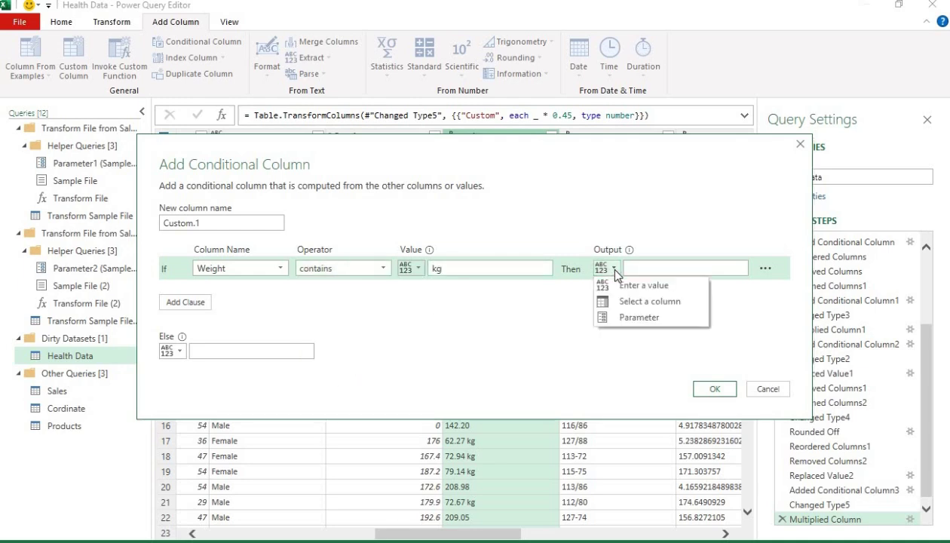
left_click(640, 302)
left_click(673, 269)
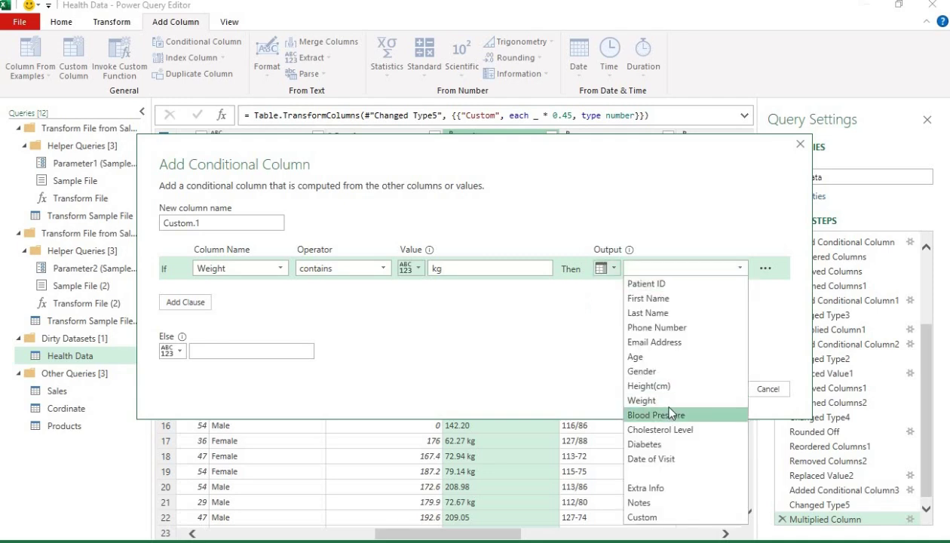
left_click(667, 400)
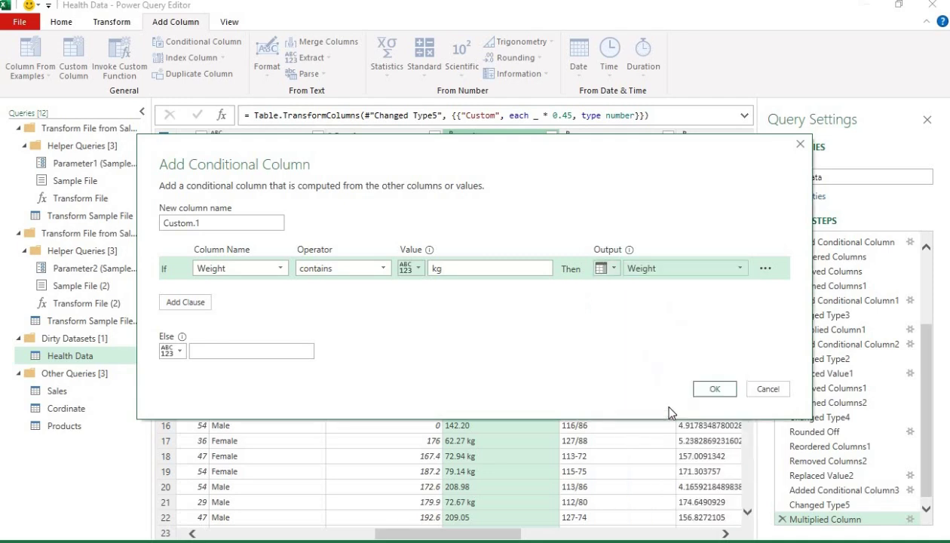
left_click(226, 354)
type("n")
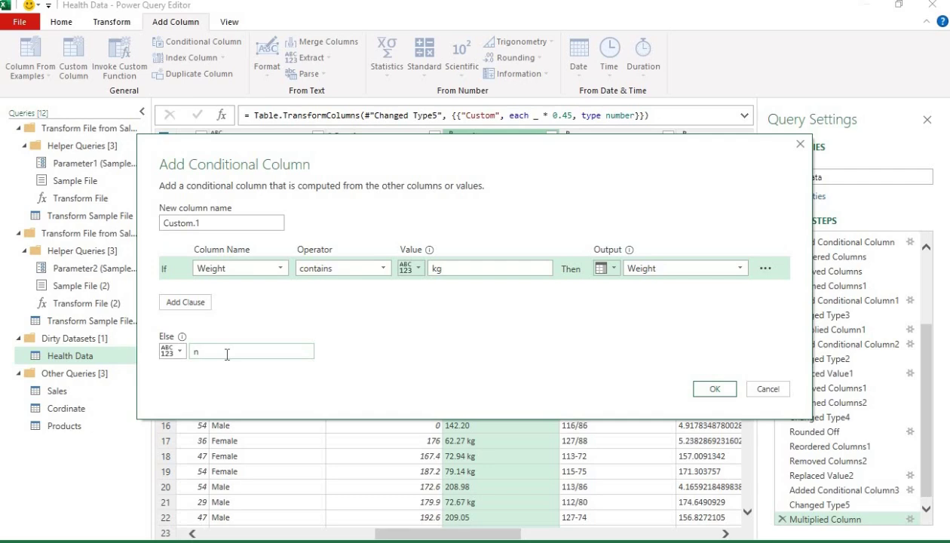
type("ull")
left_click(714, 389)
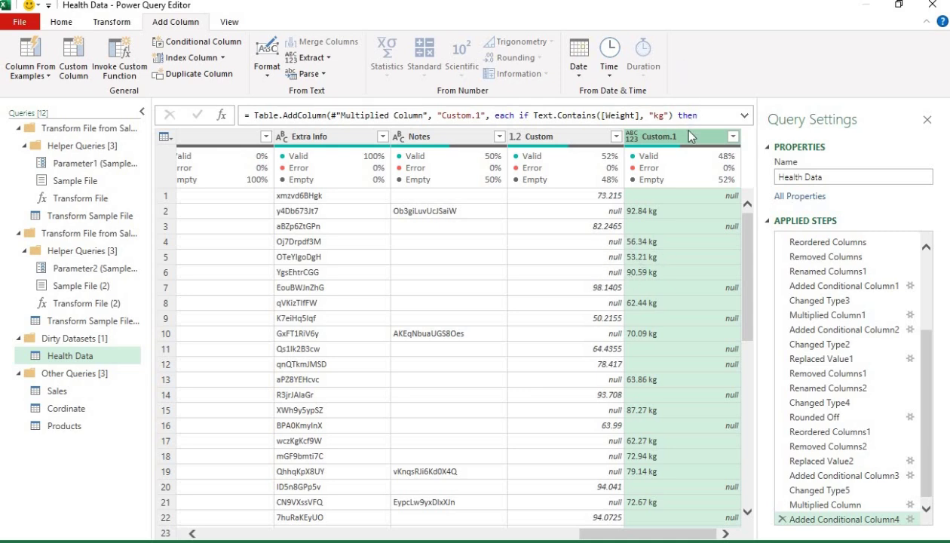
mouse_move(662, 214)
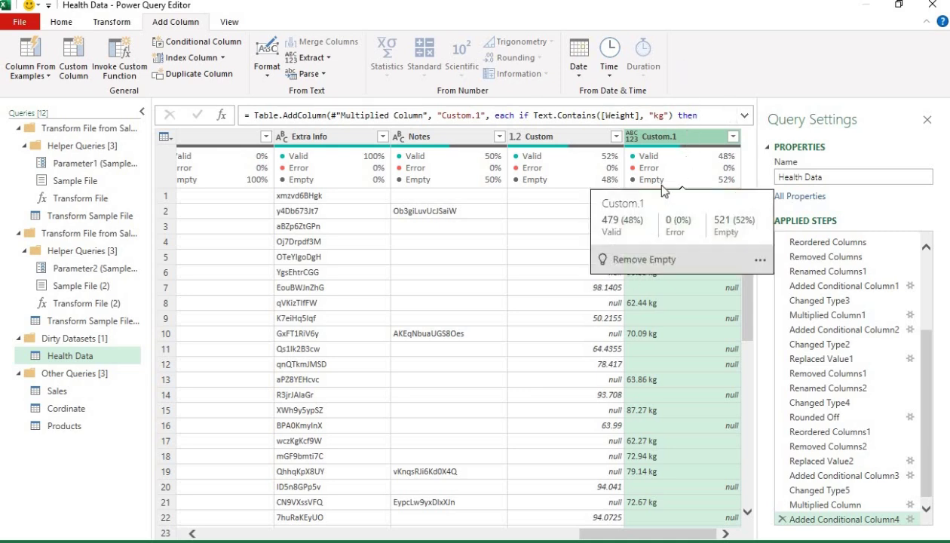
Step: Strip "kg" from the Custom.1 column by replacing it with nothing, and convert the column to Decimal Number
right_click(703, 139)
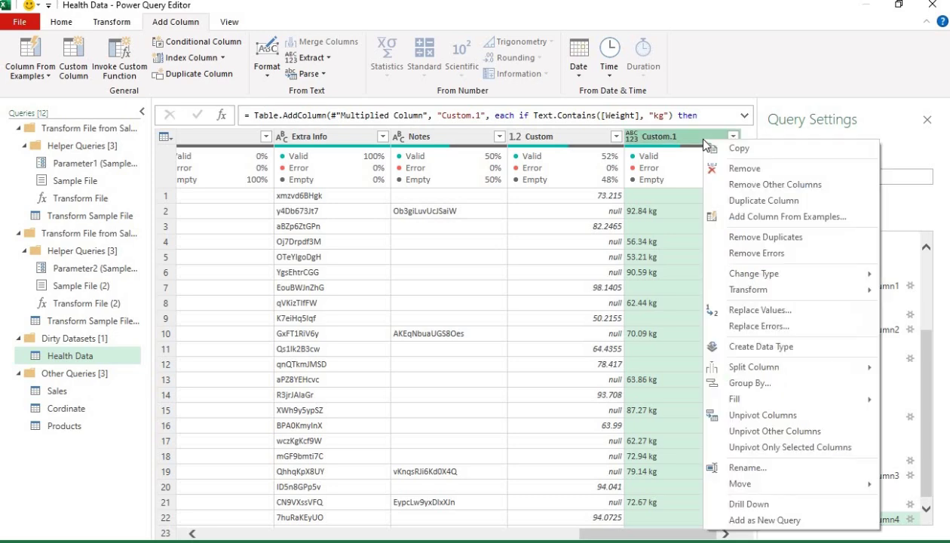
left_click(785, 313)
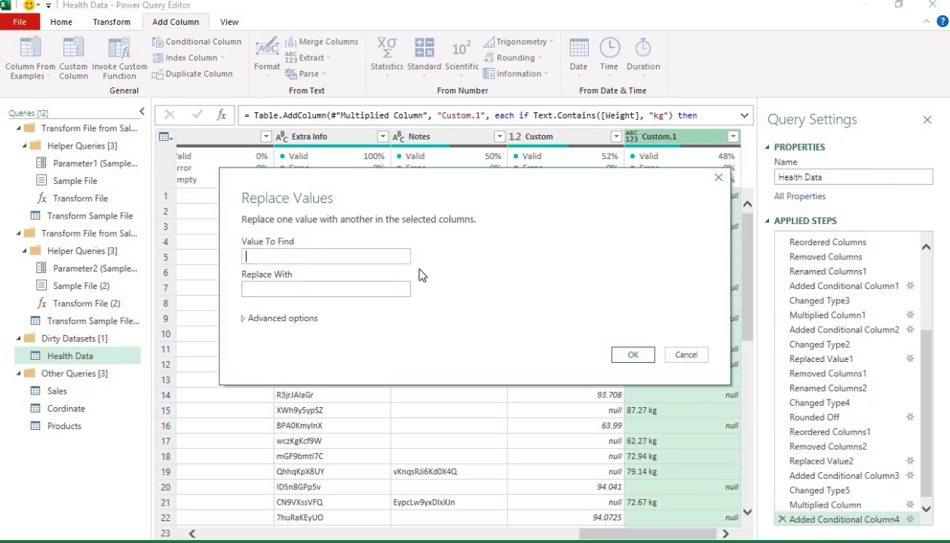
type("kg")
left_click(635, 355)
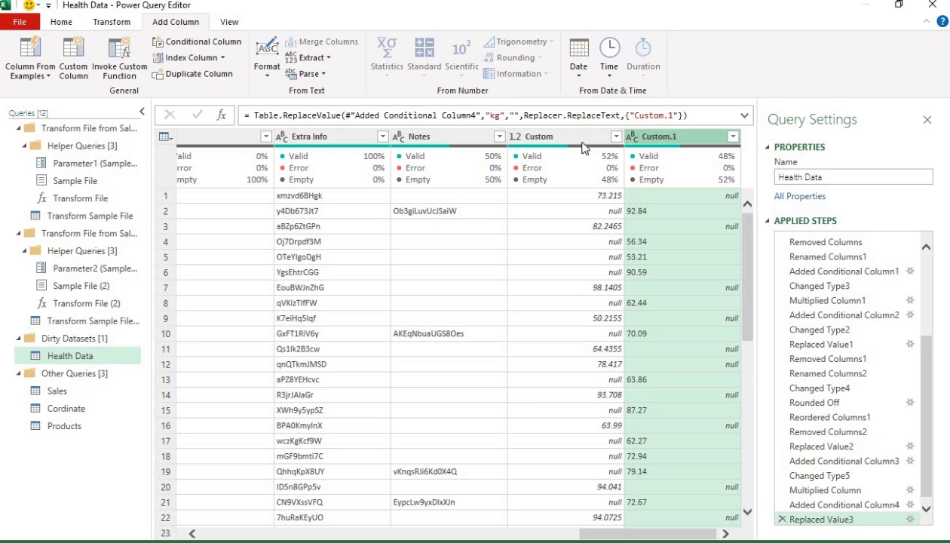
left_click(631, 141)
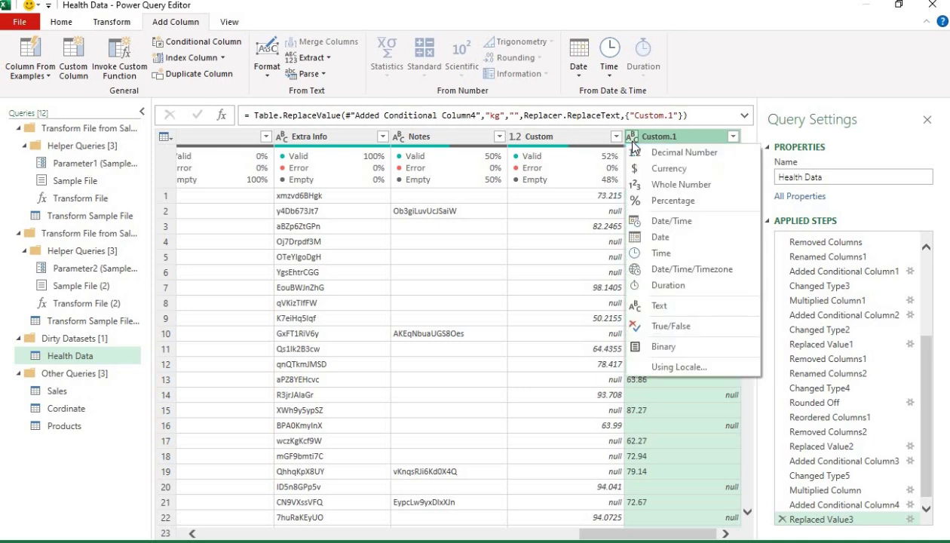
left_click(668, 154)
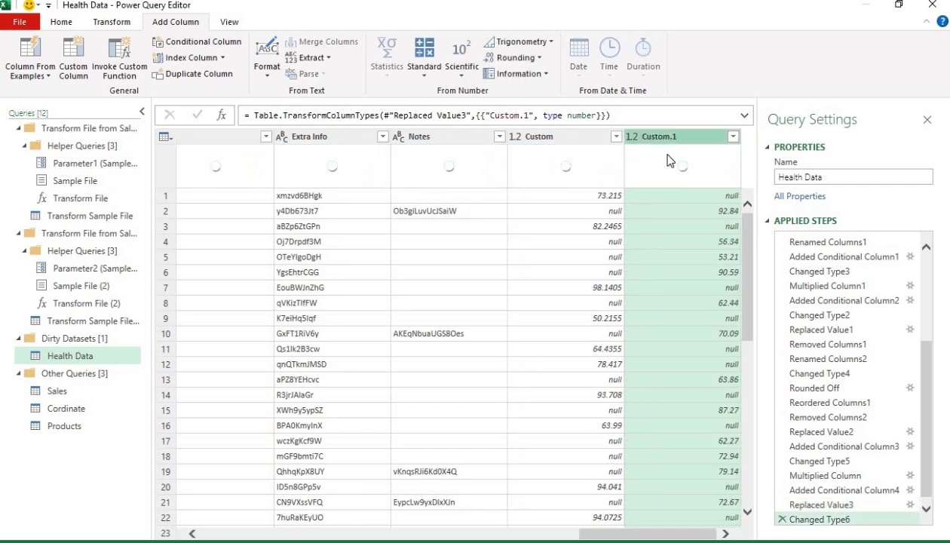
Step: Compare the values and nulls in the Custom and Custom.1 columns row by row
left_click(561, 136)
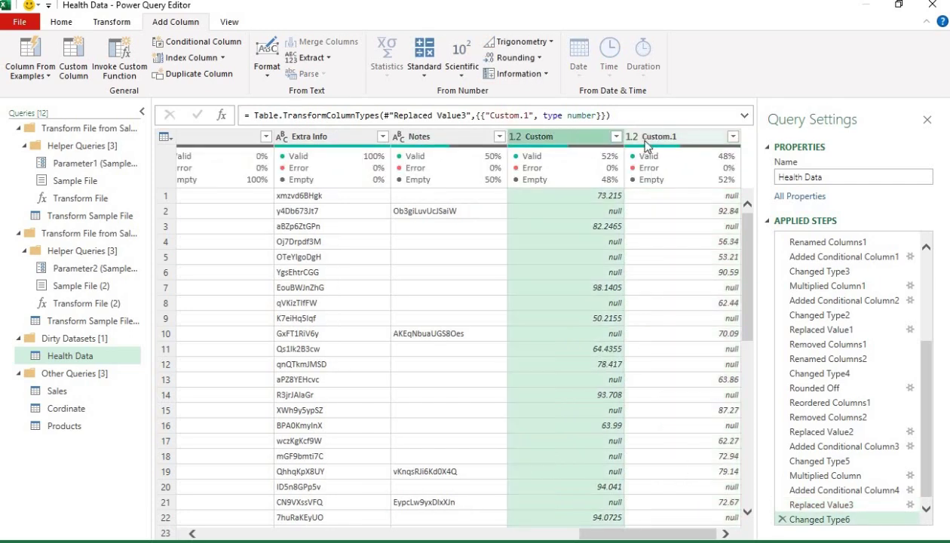
left_click(645, 147)
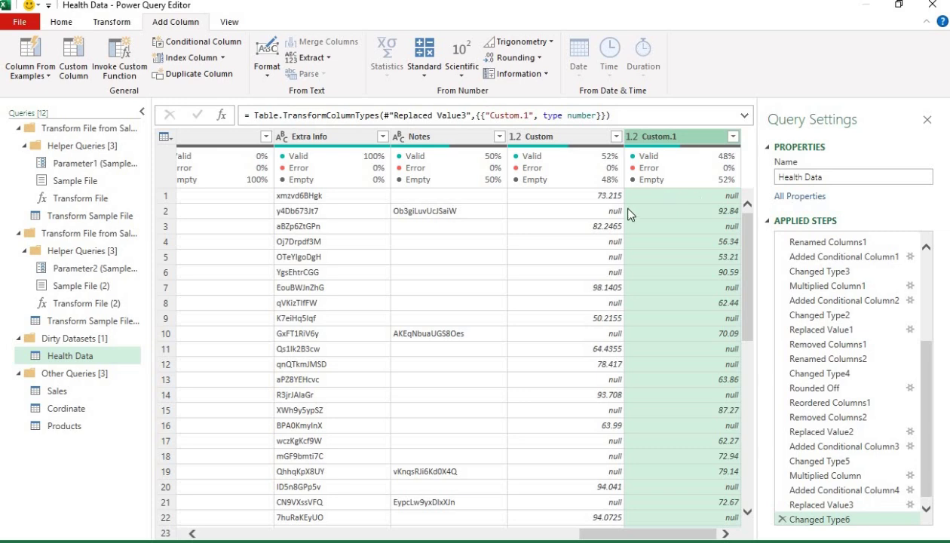
left_click(555, 141)
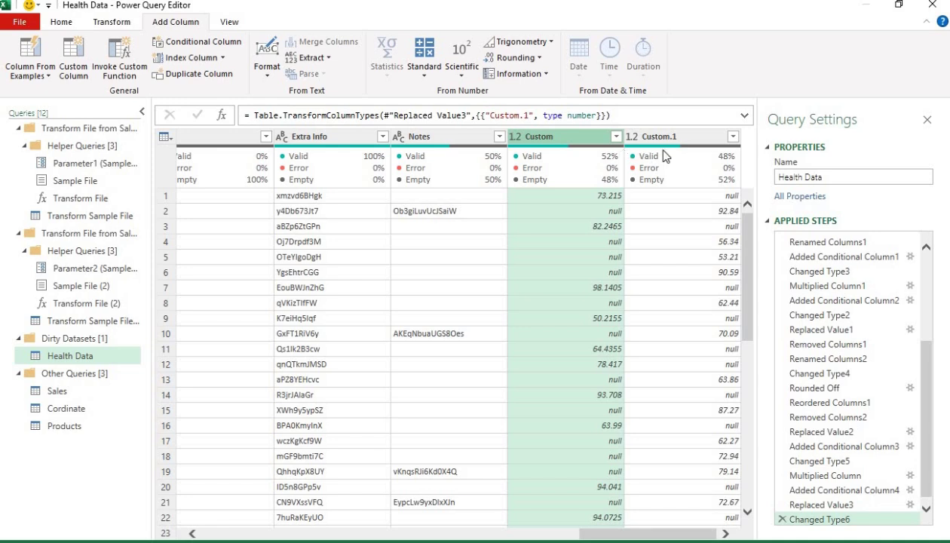
mouse_move(666, 155)
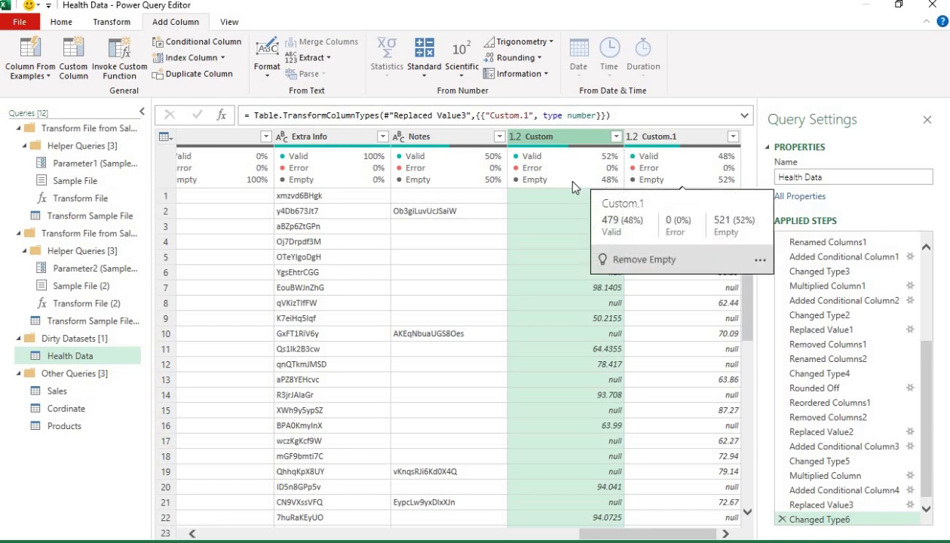
left_click(609, 212)
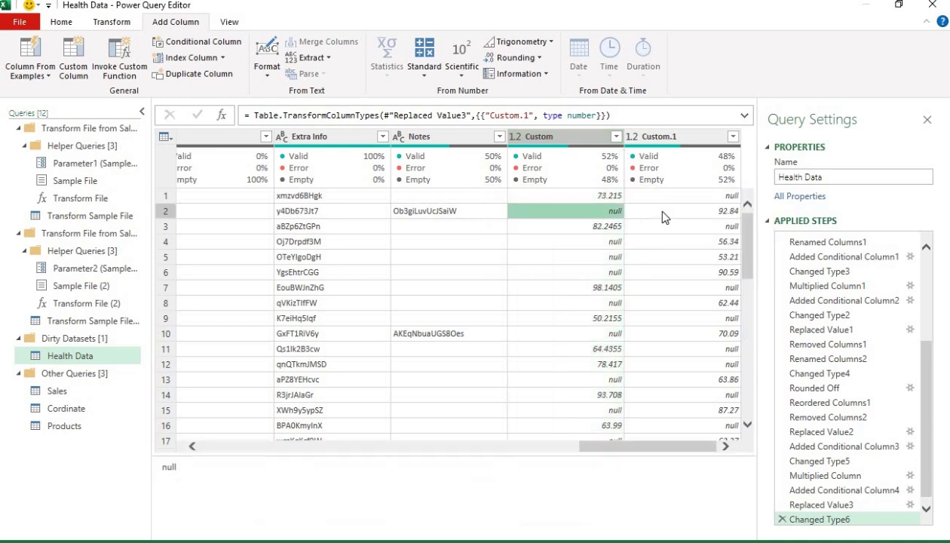
left_click(672, 214)
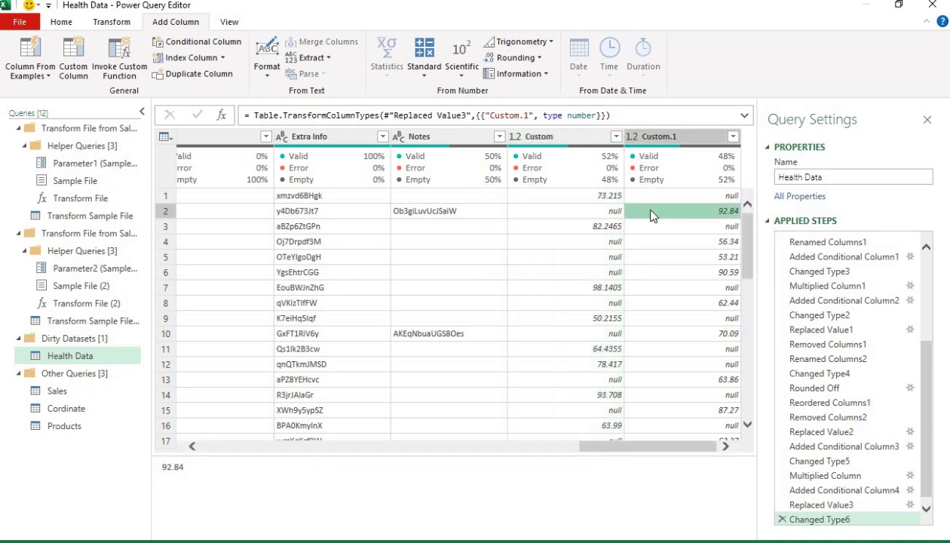
left_click(561, 141)
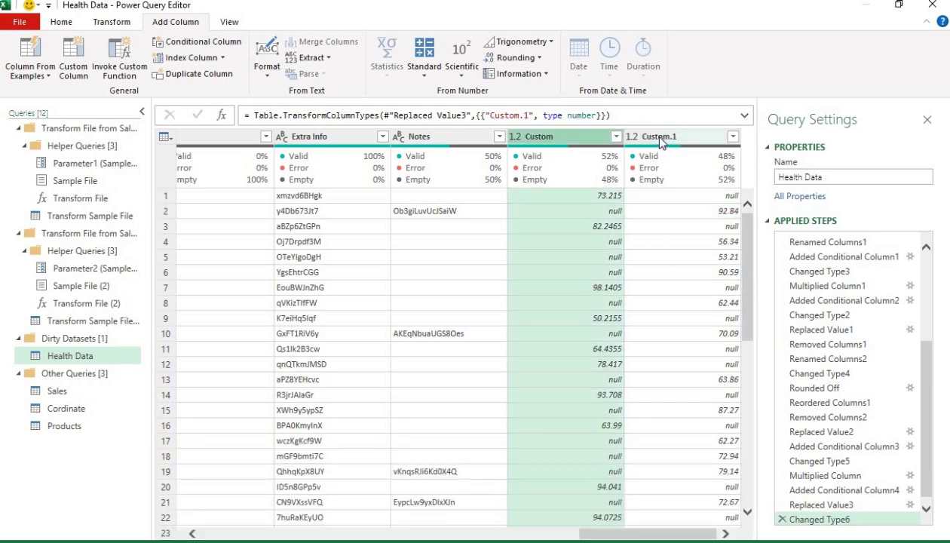
mouse_move(573, 153)
left_click(687, 141)
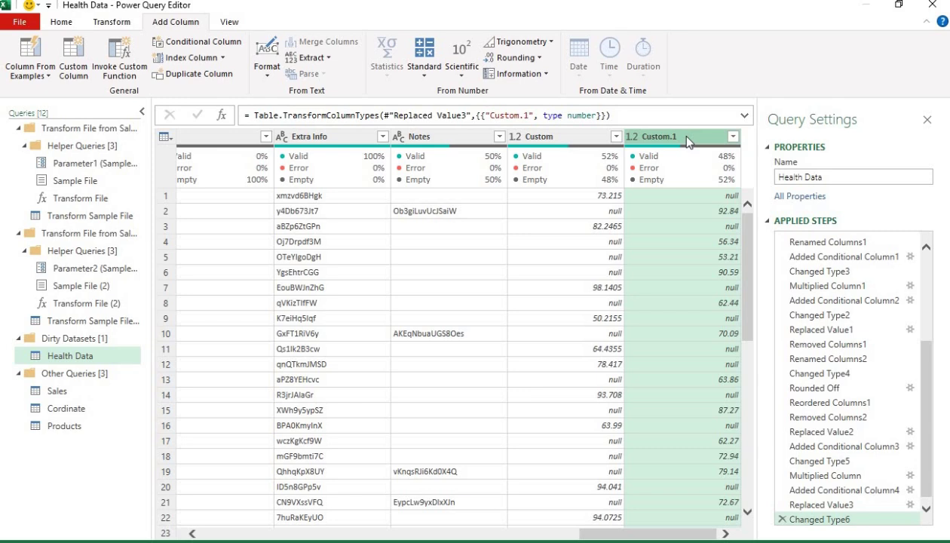
left_click(583, 136)
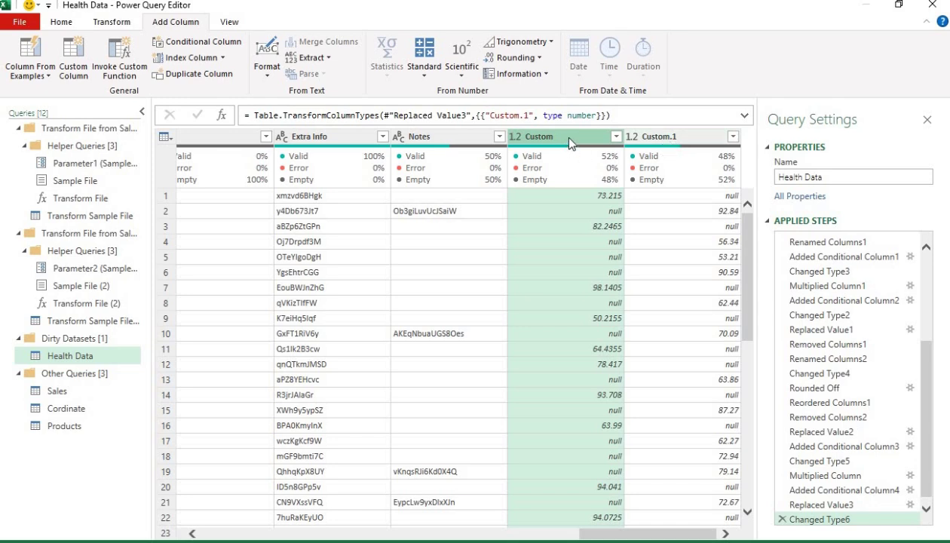
left_click(691, 143, "ctrl")
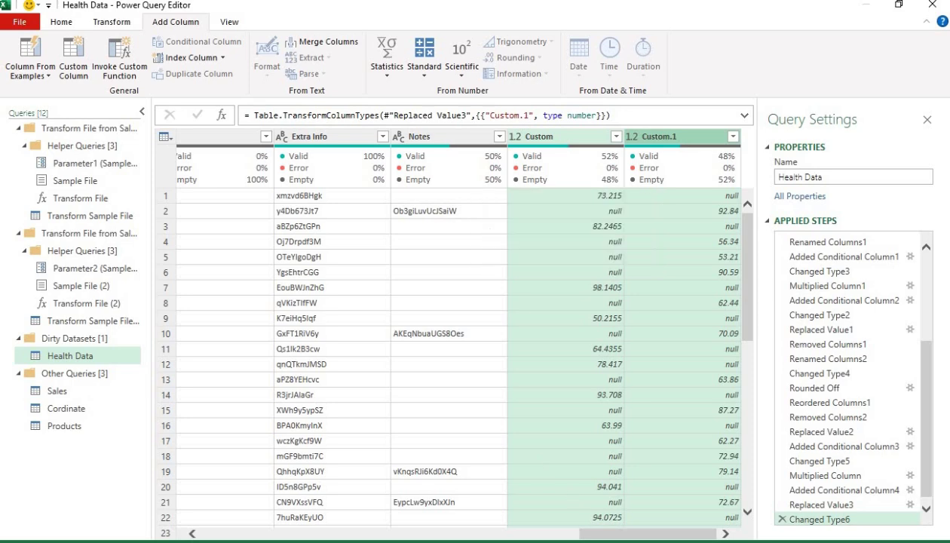
Step: Try merging Diabetes and Date of Visit, with Diabetes first and no separator, and remove that merge step
left_click_drag(631, 533, 504, 540)
left_click(457, 140)
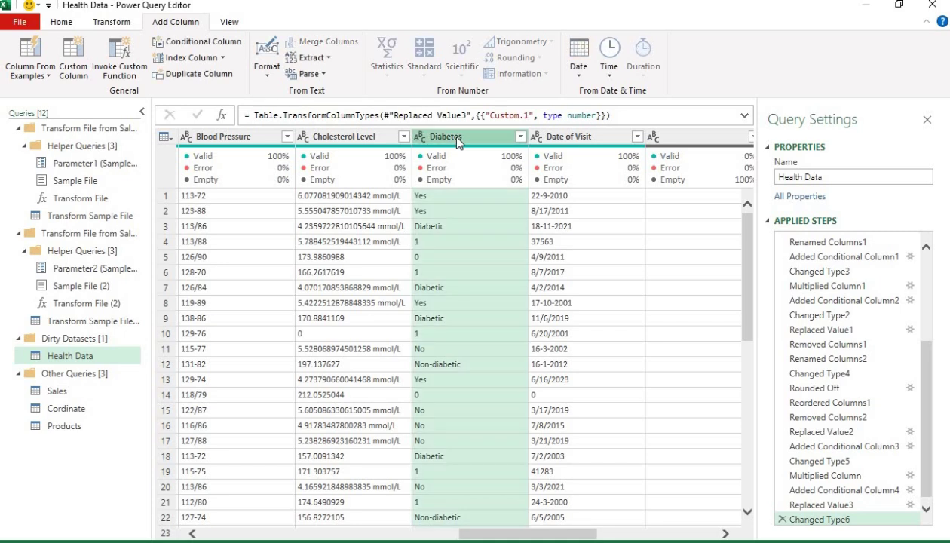
left_click(594, 138)
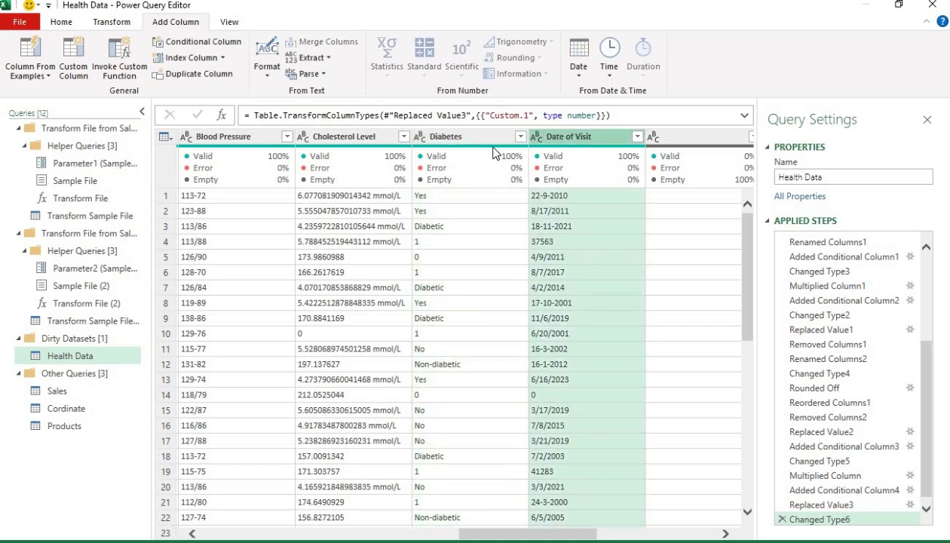
left_click(465, 142)
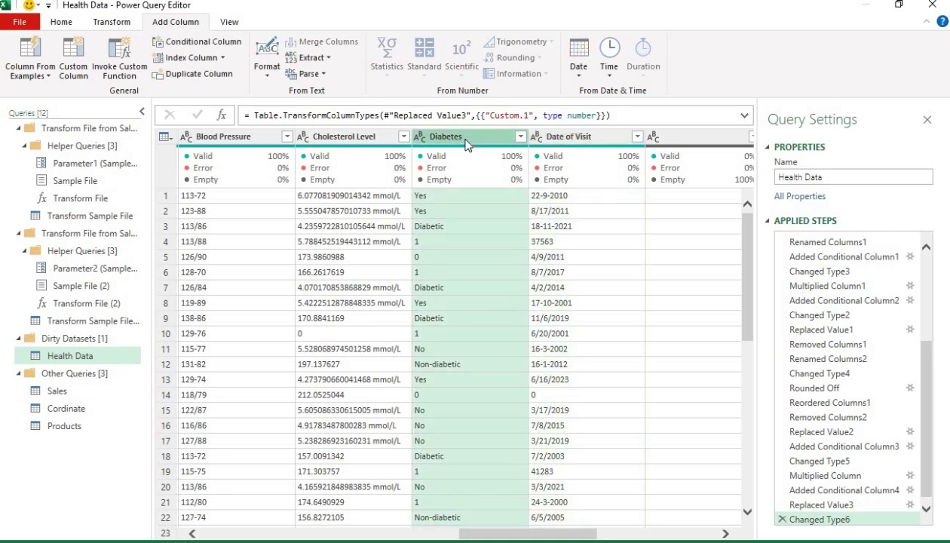
left_click(601, 139, "ctrl")
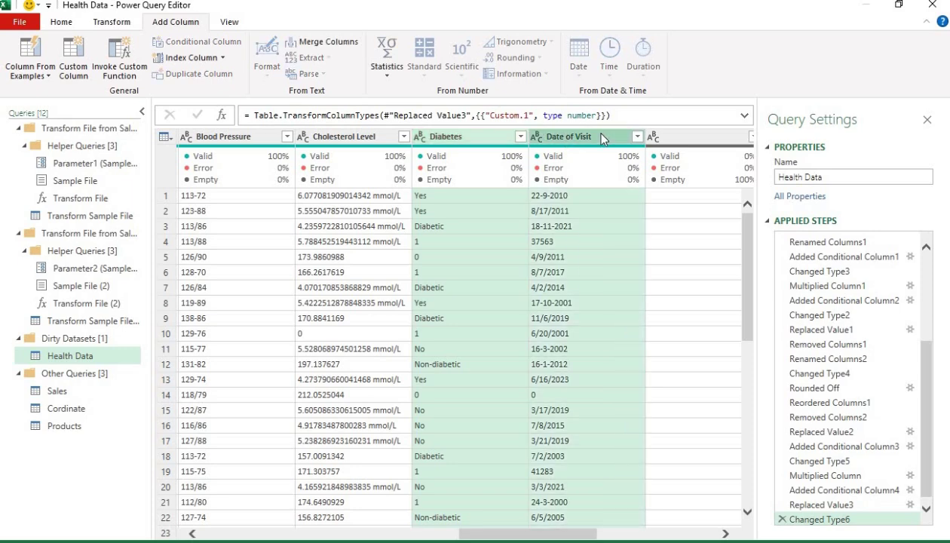
left_click(602, 138)
right_click(591, 136)
left_click(451, 138)
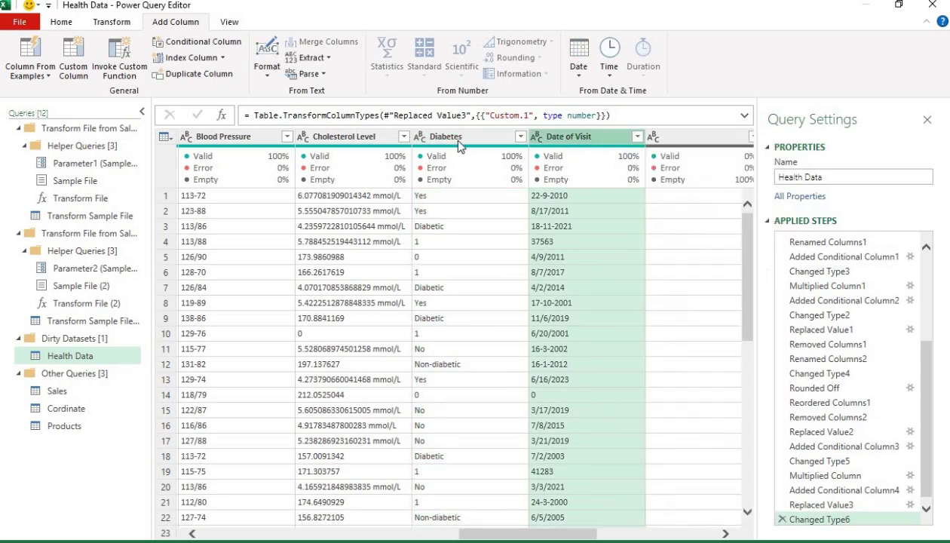
left_click(458, 142)
left_click(576, 141, "ctrl")
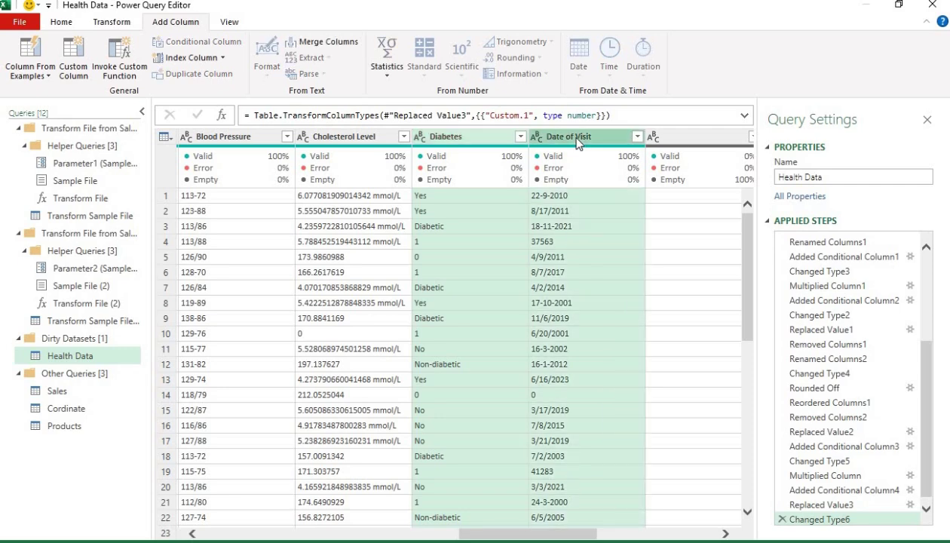
right_click(577, 143)
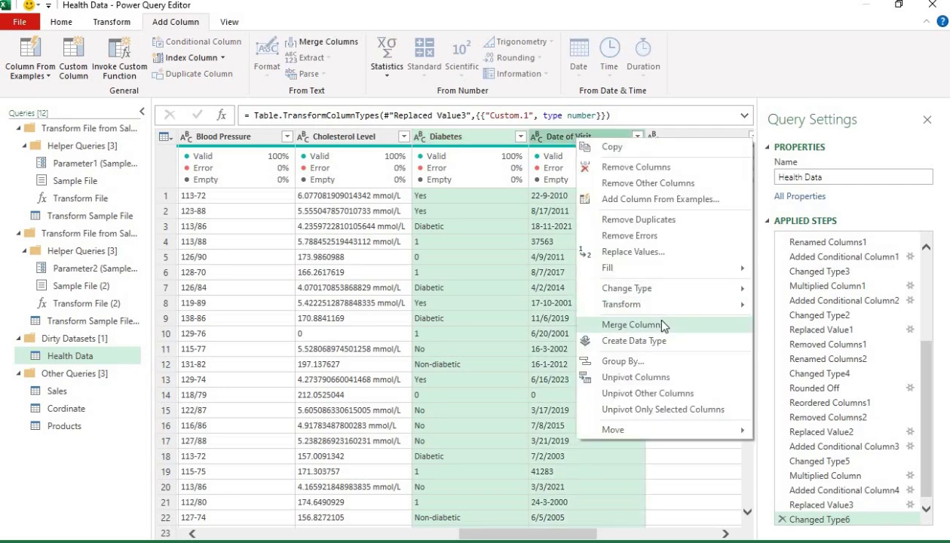
left_click(664, 325)
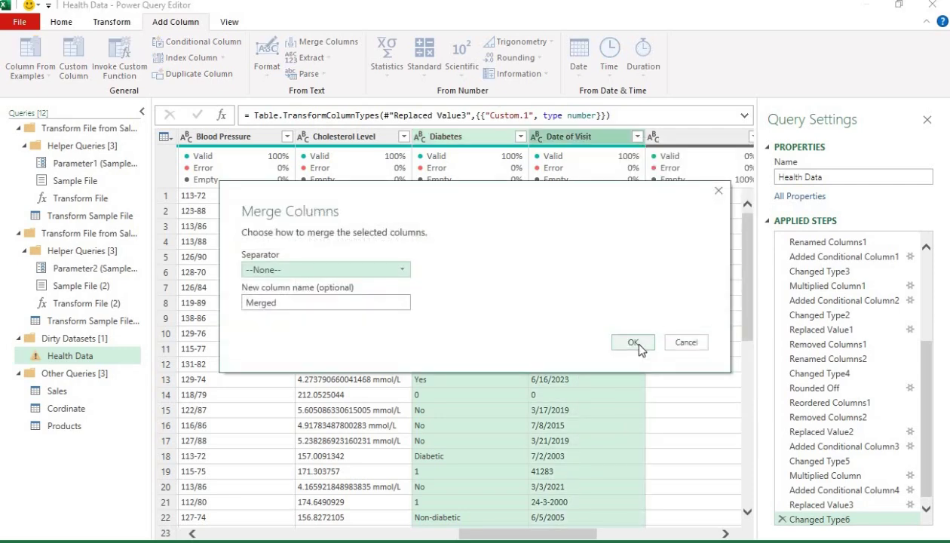
left_click(633, 342)
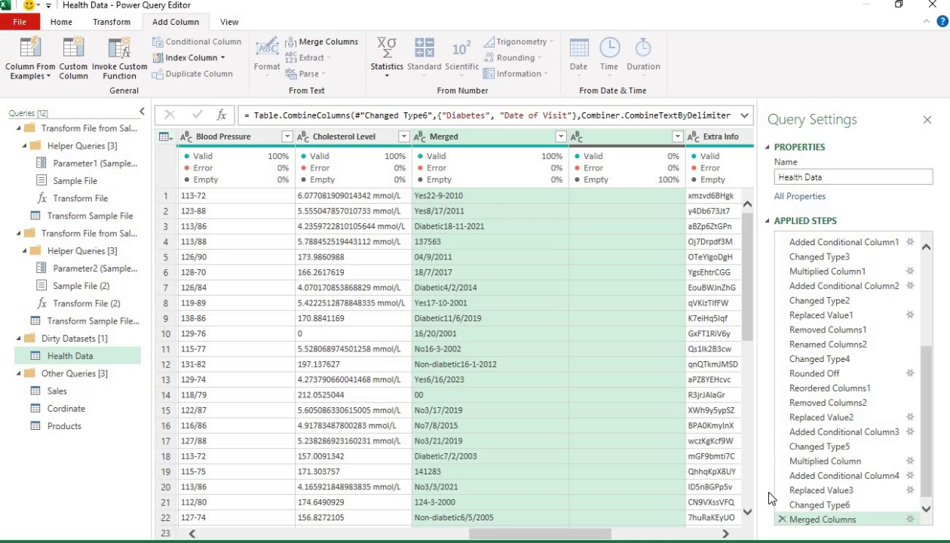
left_click(782, 517)
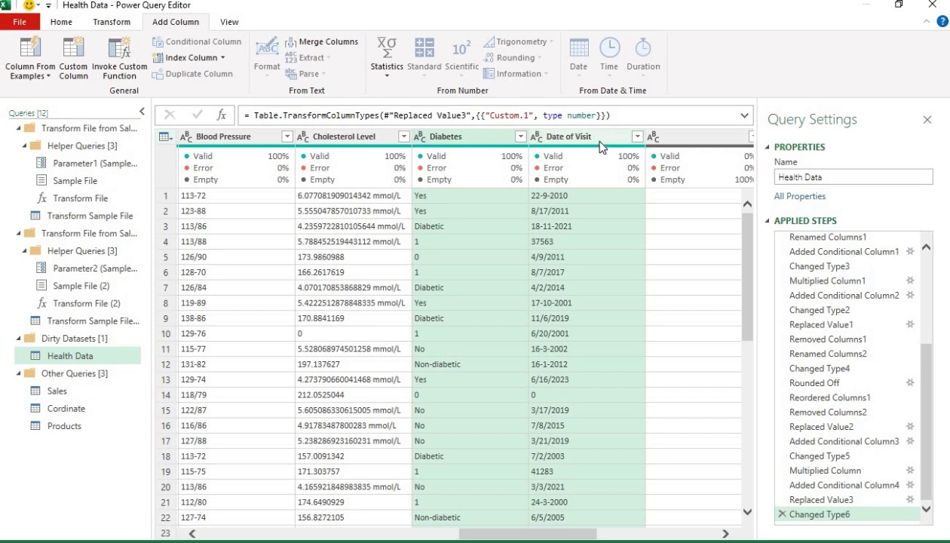
Step: Try the merge in reverse order, Date of Visit before Diabetes with no separator, and remove that merge step
left_click(592, 142)
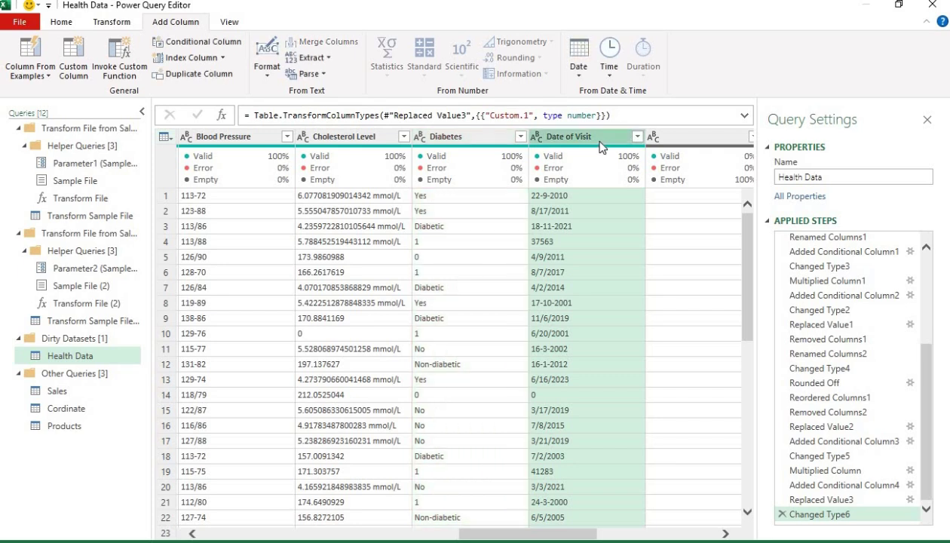
left_click(487, 146, "ctrl")
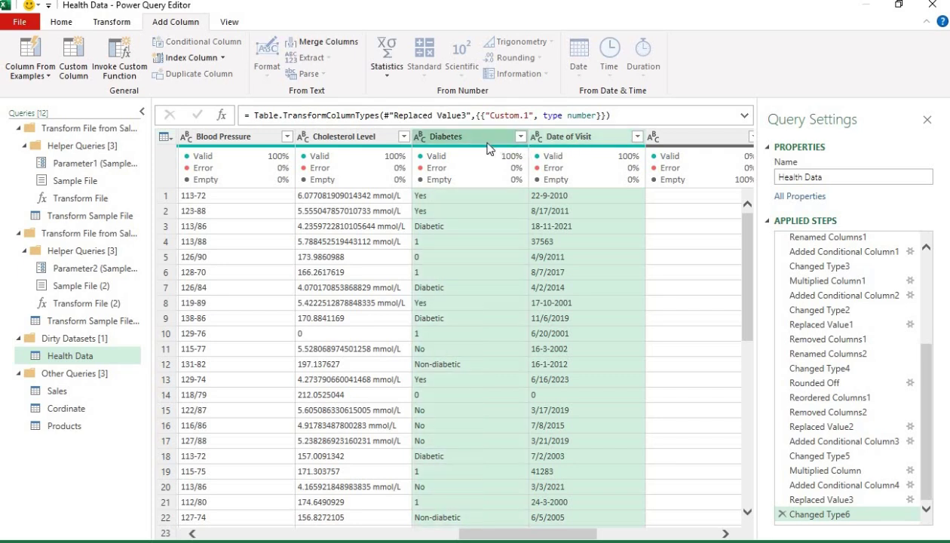
right_click(487, 146)
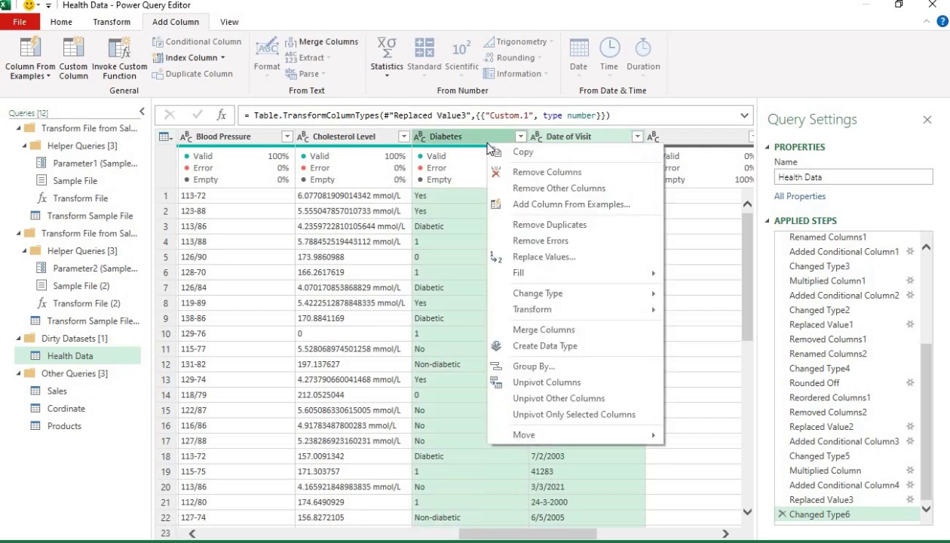
left_click(587, 336)
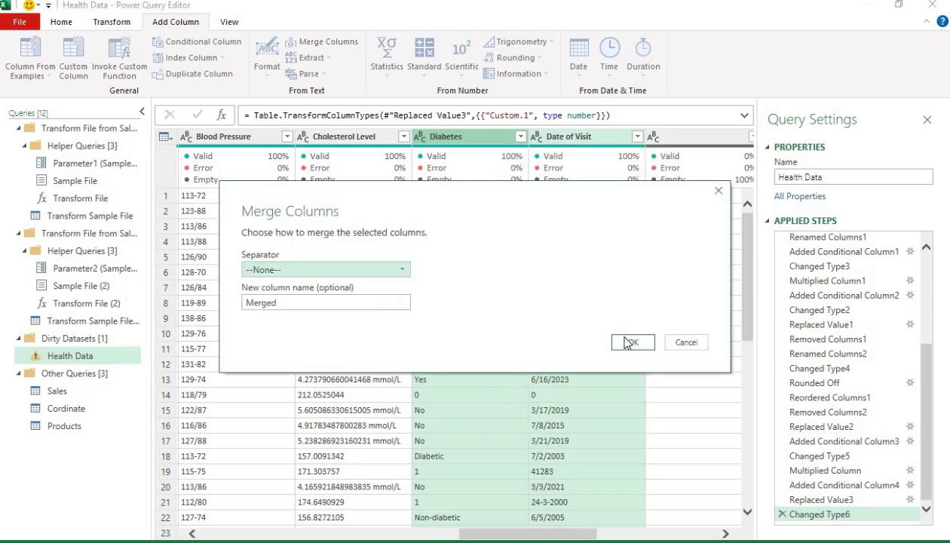
left_click(633, 343)
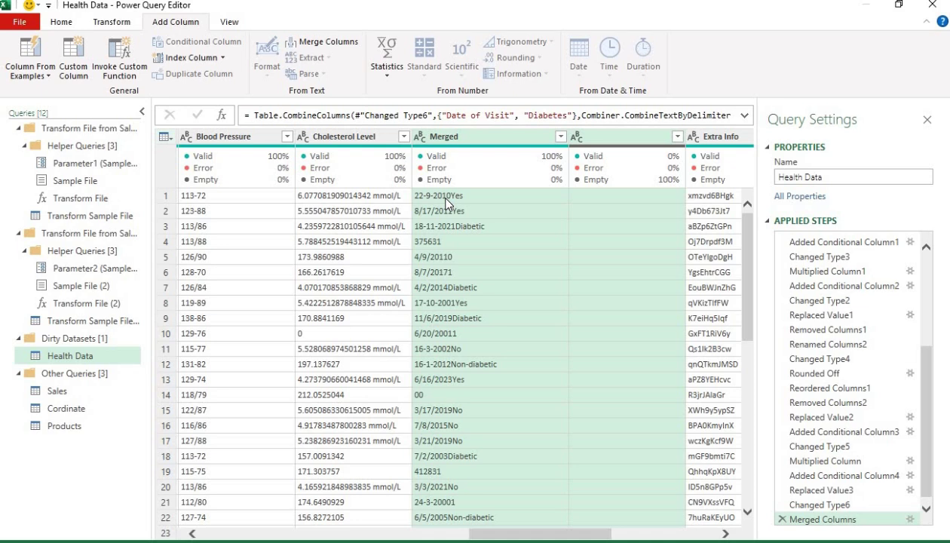
left_click(782, 518)
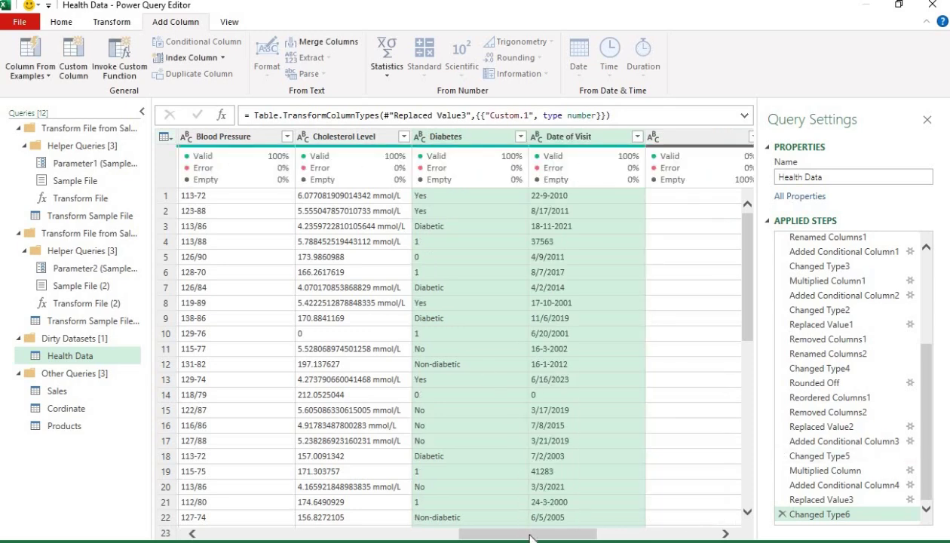
Step: Merge the Custom and Custom.1 columns, with Custom first and no separator
left_click_drag(530, 537, 650, 537)
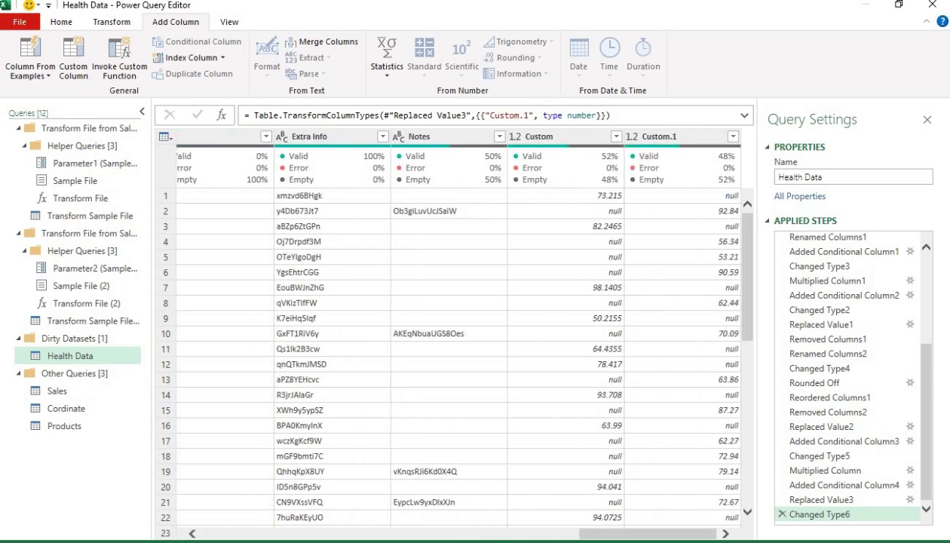
left_click(561, 139)
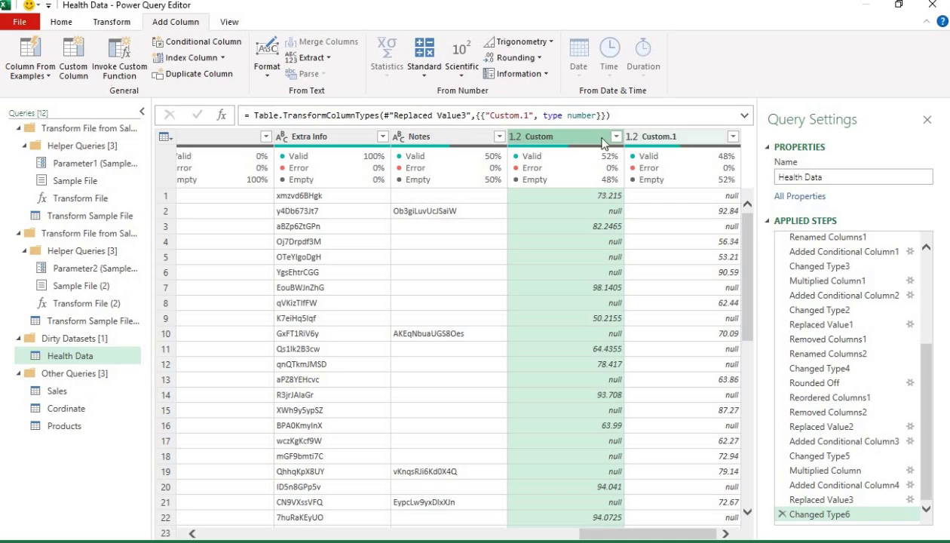
left_click(686, 138, "ctrl")
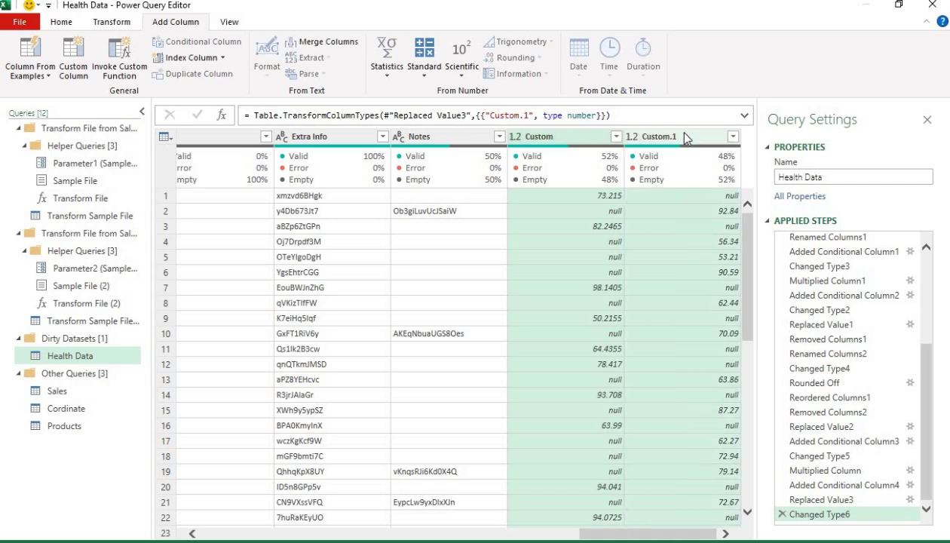
right_click(685, 136)
left_click(791, 319)
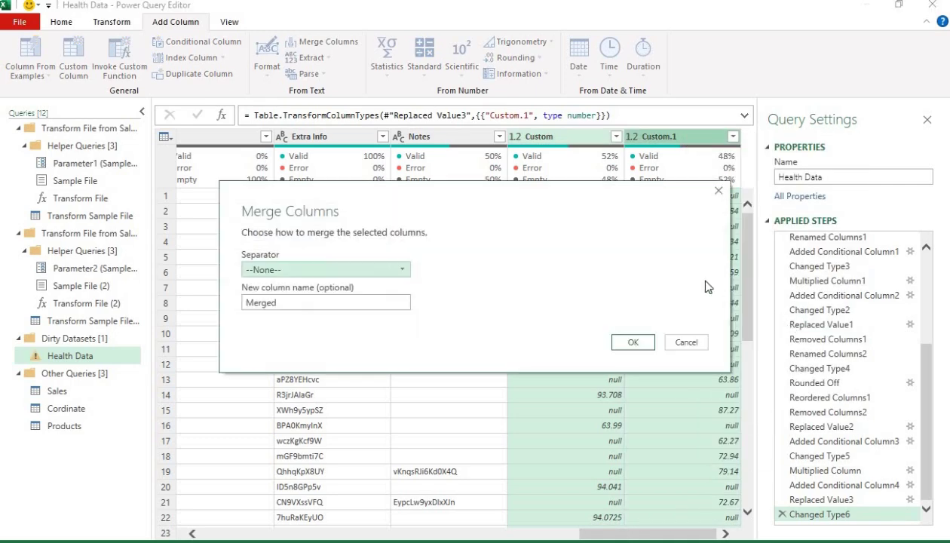
left_click(633, 343)
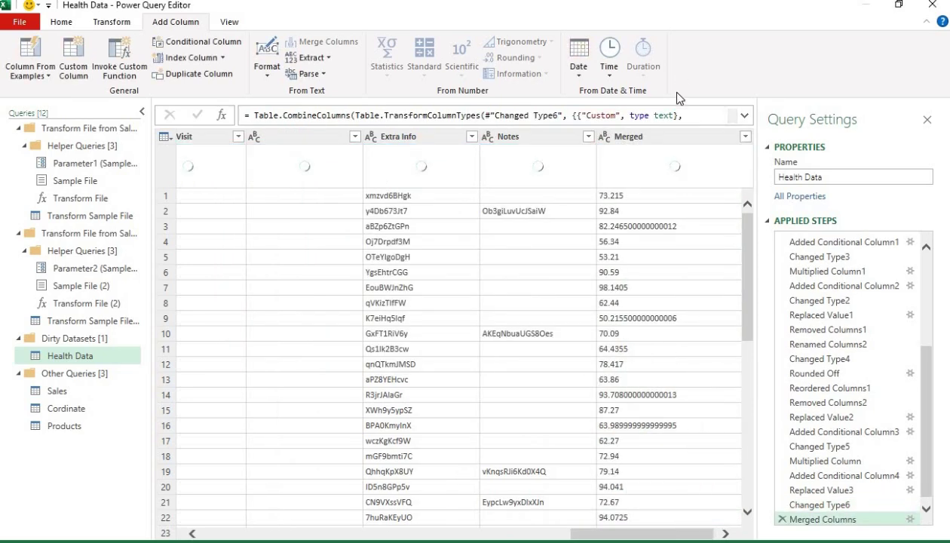
Step: Convert the merged weight column to Decimal Number and round its values up
left_click(678, 144)
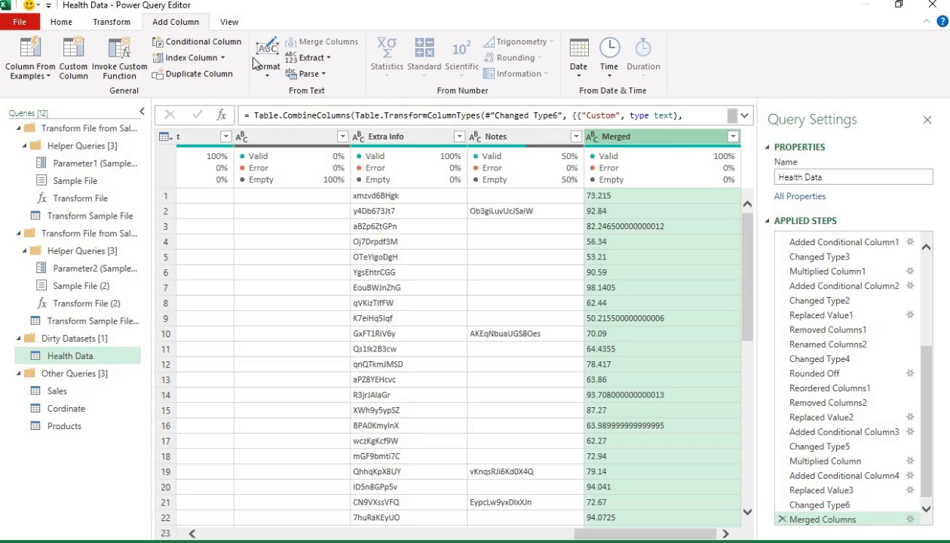
left_click(111, 21)
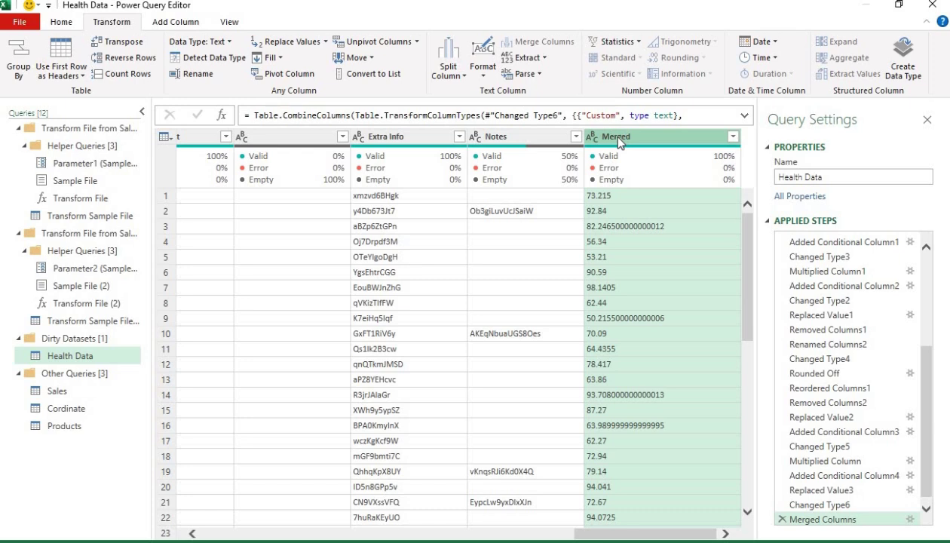
left_click(595, 142)
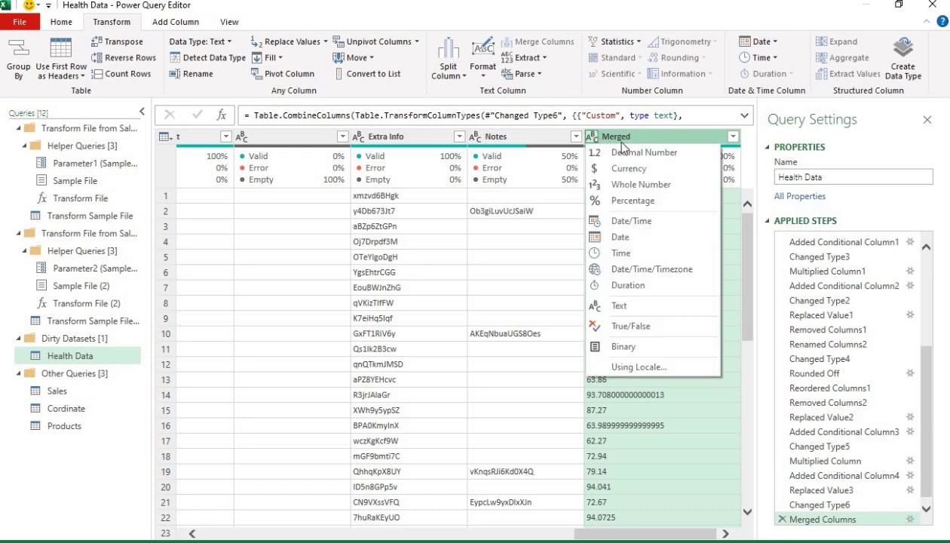
left_click(631, 149)
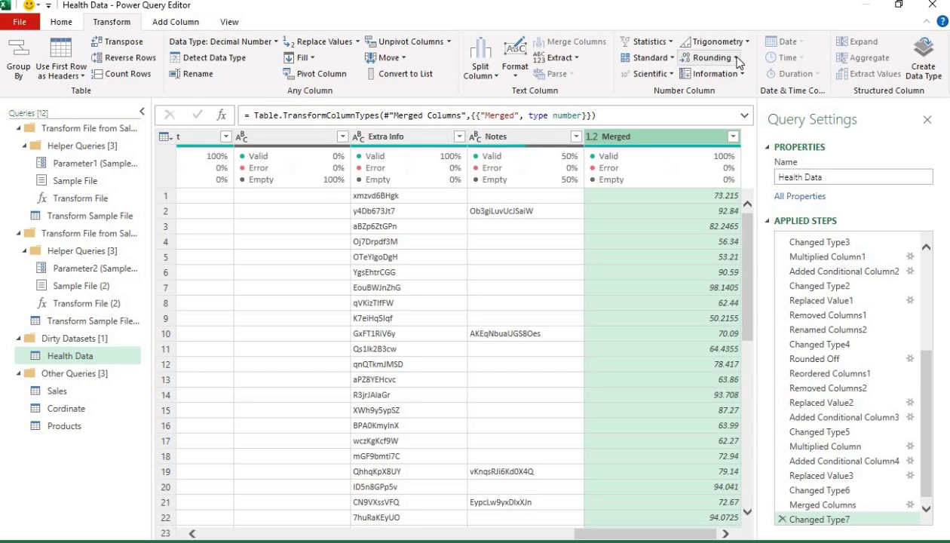
left_click(735, 58)
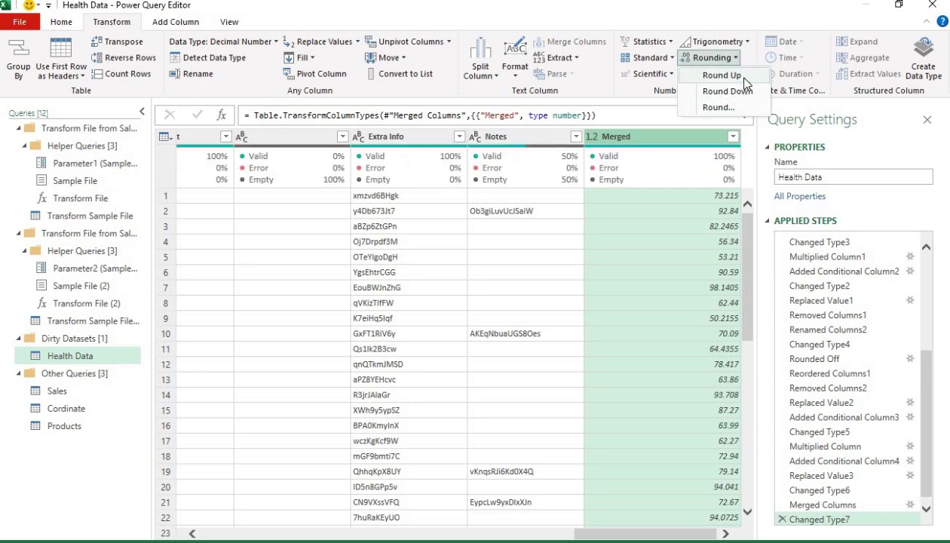
left_click(744, 79)
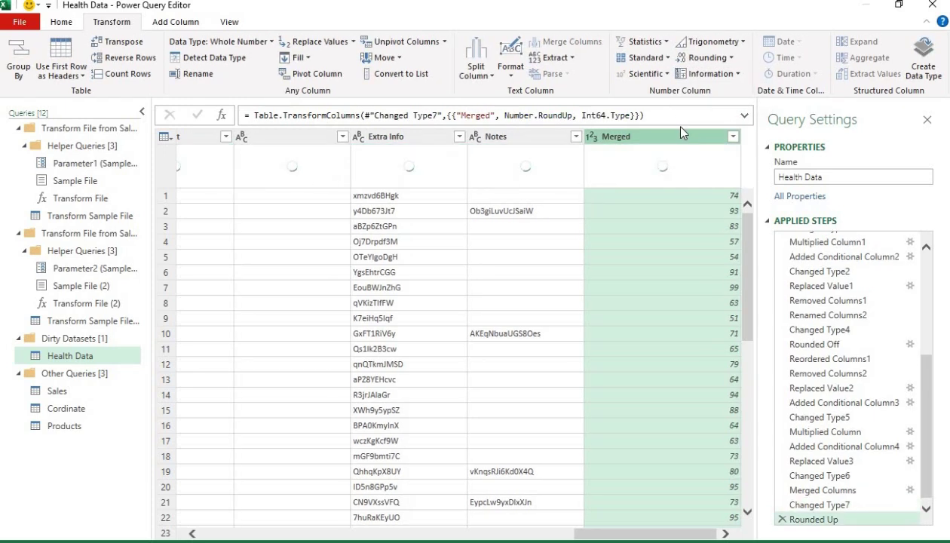
Step: Rename the merged weight column as Weight(kg)
double_click(660, 139)
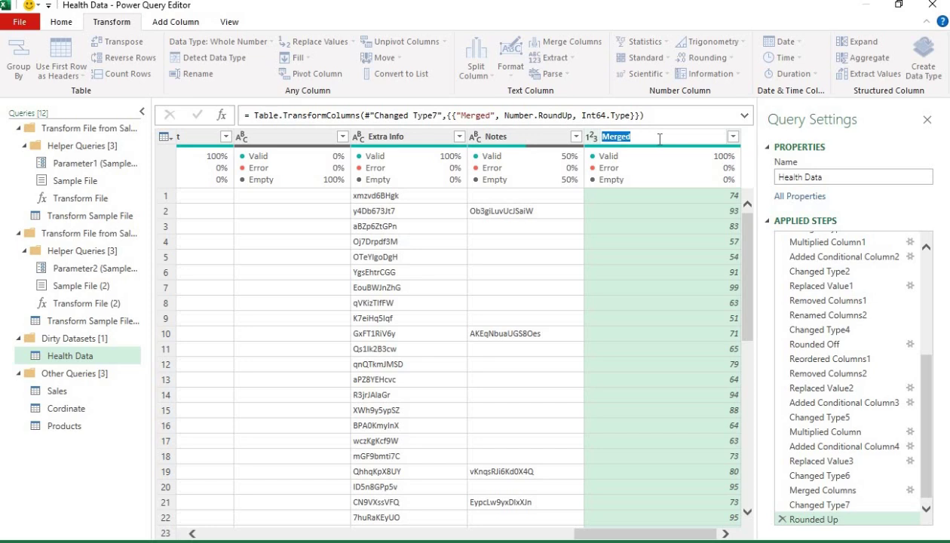
type("Weight(kg)")
key("Return")
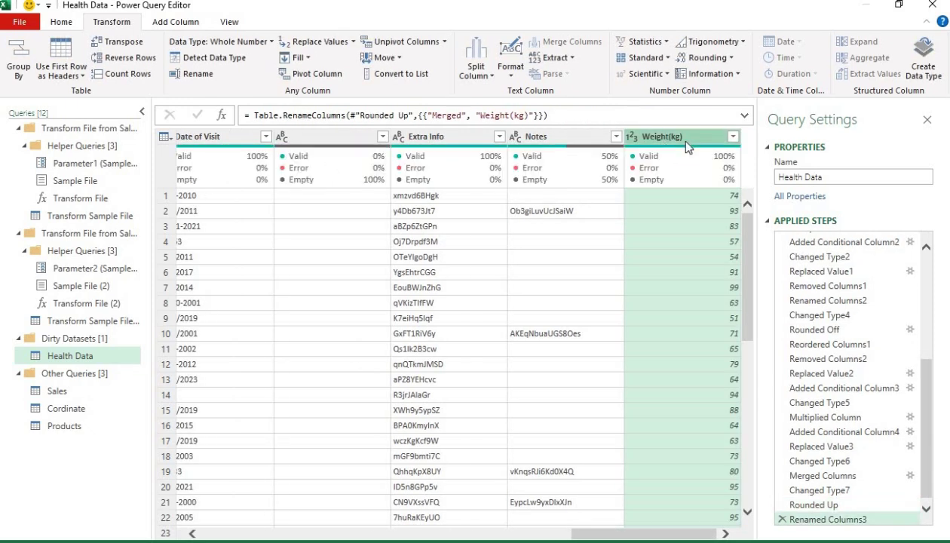
Step: Move the Weight(kg) column directly before the original Weight column, and remove the original Weight column
mouse_move(685, 141)
left_mouse_down()
mouse_move(582, 133)
mouse_move(332, 206)
mouse_move(136, 206)
mouse_move(177, 217)
mouse_move(111, 217)
mouse_move(206, 211)
mouse_move(209, 201)
left_mouse_up()
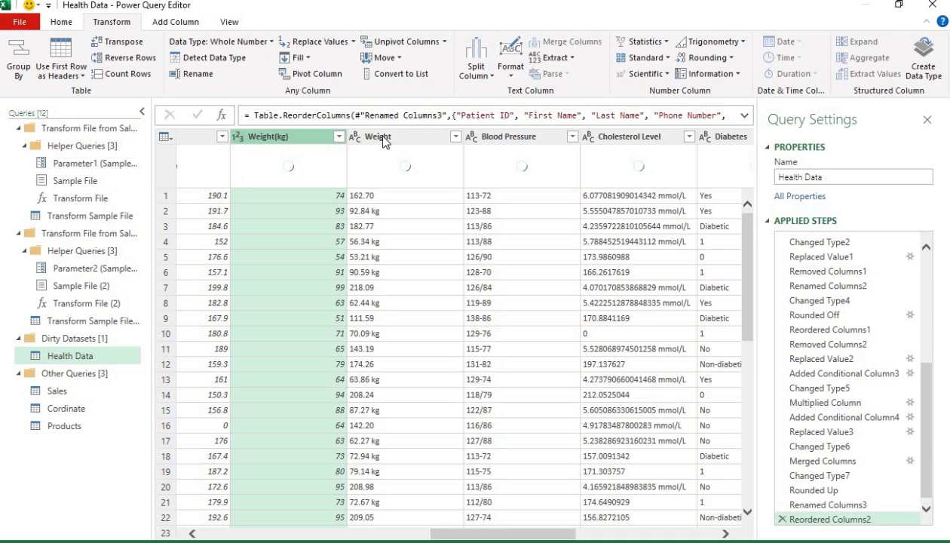
right_click(382, 140)
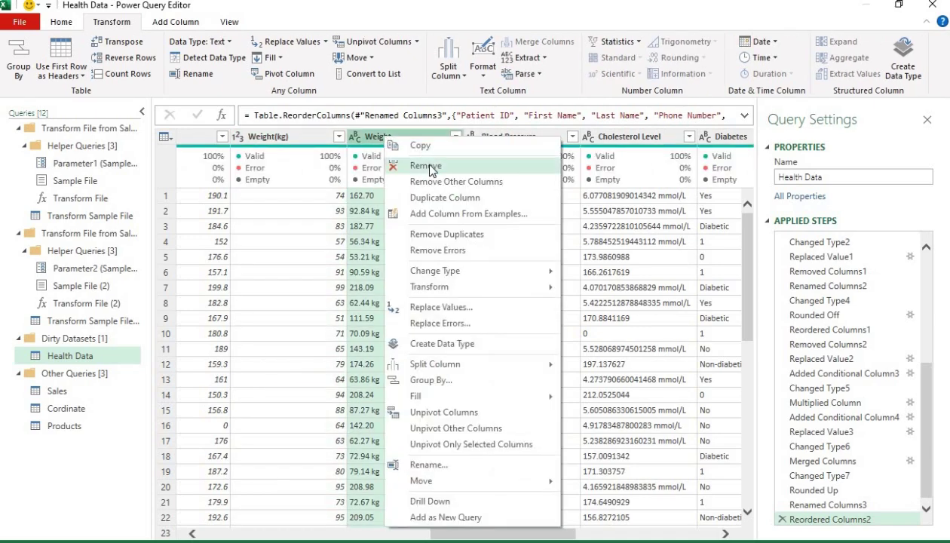
left_click(430, 167)
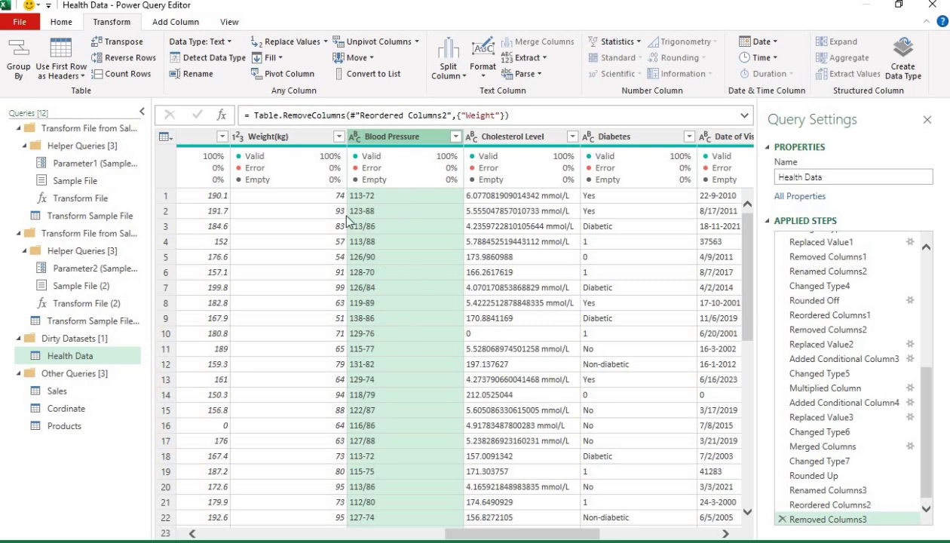
left_click(290, 138)
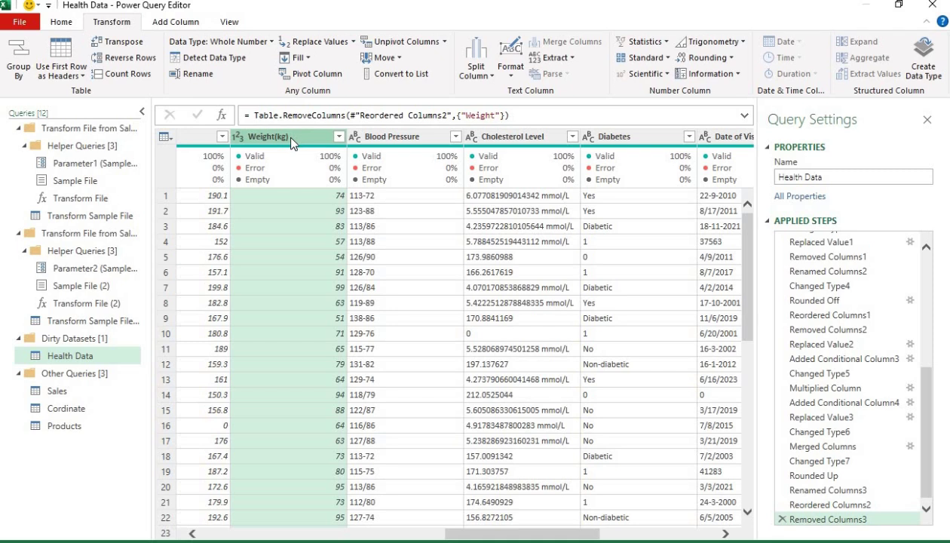
mouse_move(336, 182)
Step: Load the full list of Blood Pressure values and filter the column to rows equal to 0
left_click(426, 136)
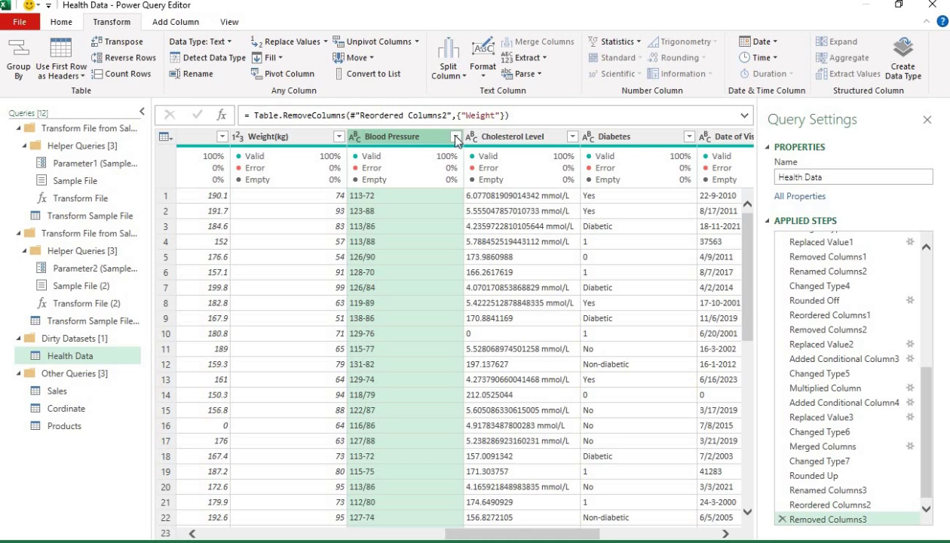
left_click(455, 137)
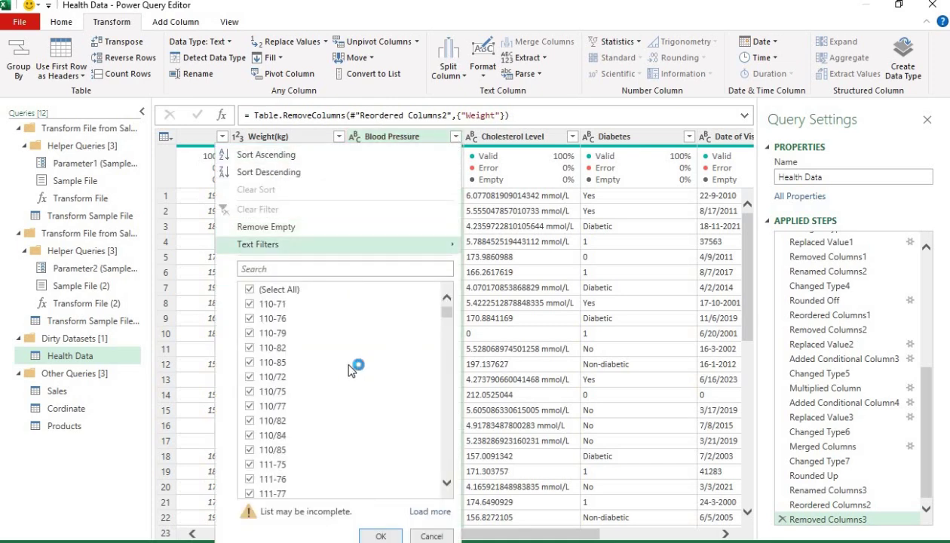
left_click(421, 512)
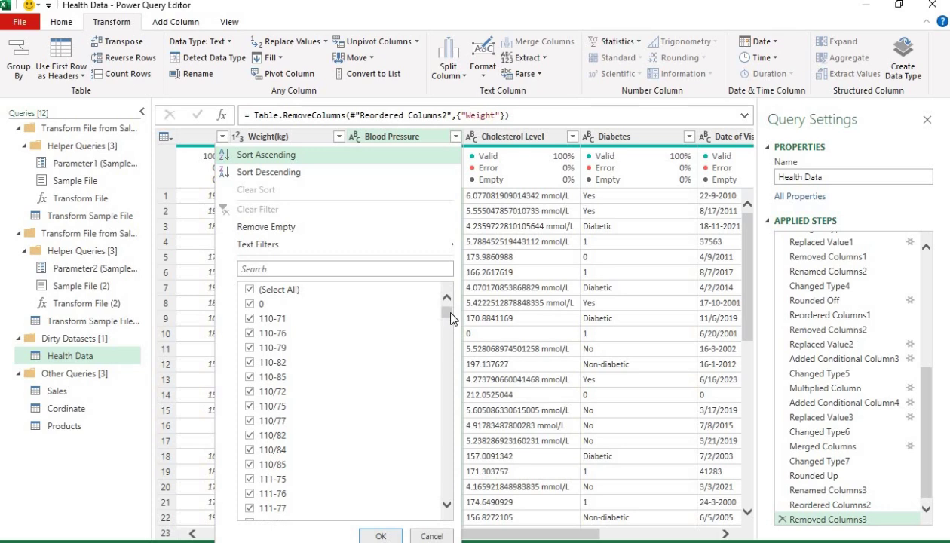
left_click_drag(451, 318, 450, 294)
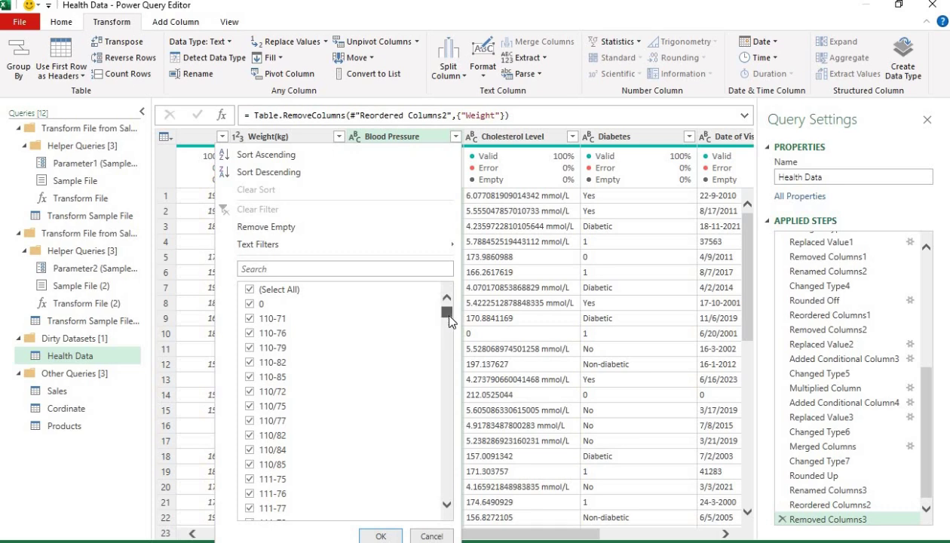
mouse_move(449, 315)
left_mouse_down()
mouse_move(448, 336)
mouse_move(441, 309)
left_mouse_up()
left_click(250, 289)
left_click(251, 304)
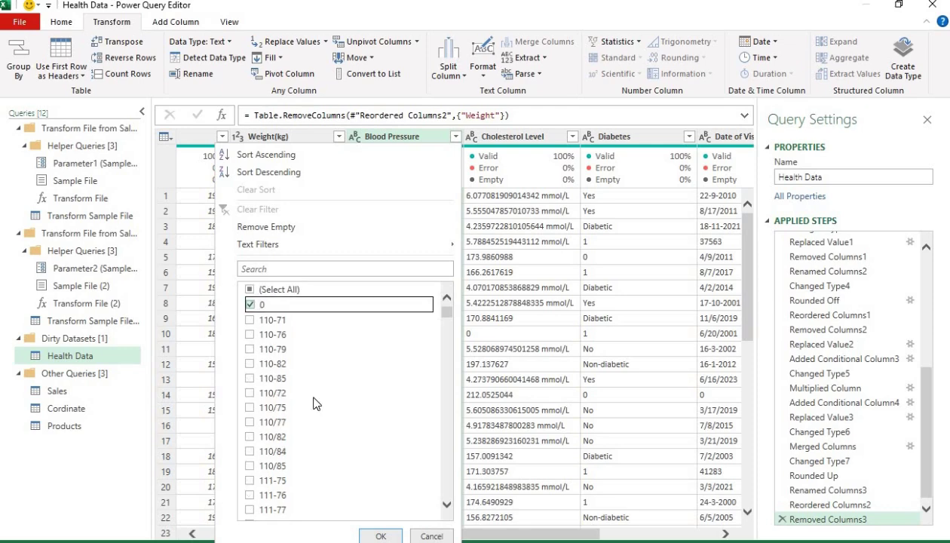
left_click(382, 536)
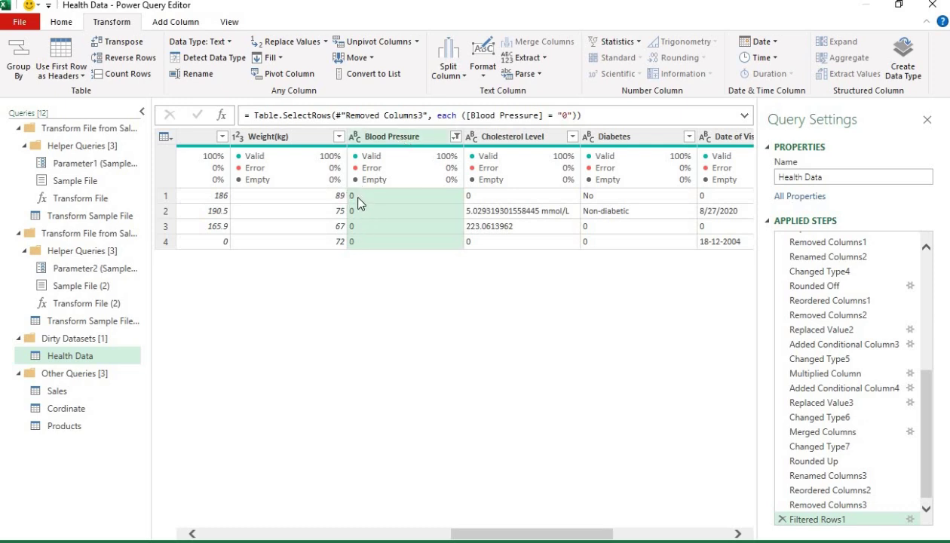
Step: Clear the filter on the Blood Pressure column
left_click(455, 136)
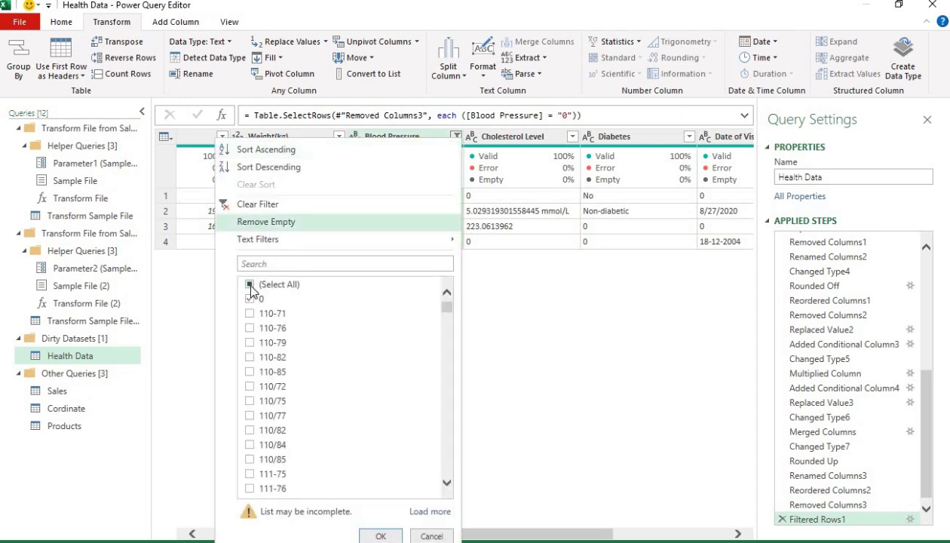
left_click(250, 285)
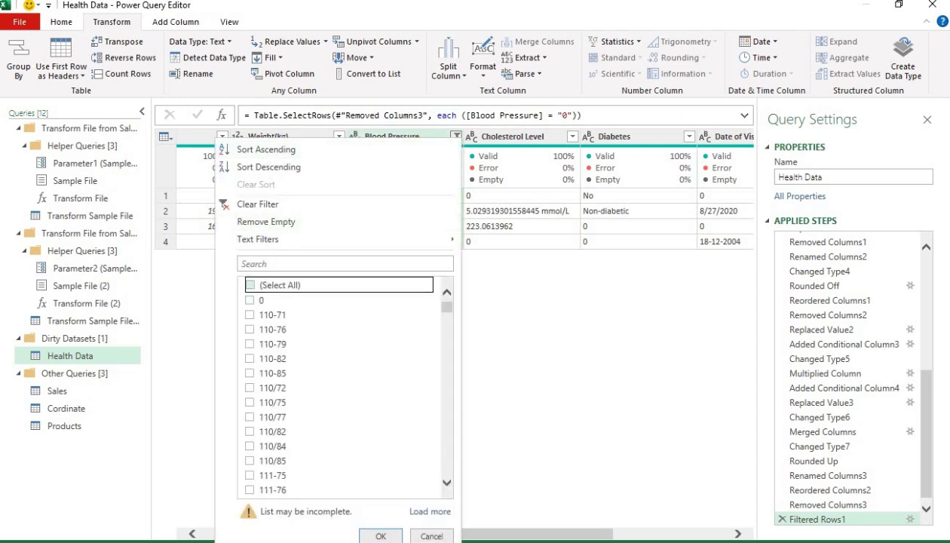
left_click(249, 285)
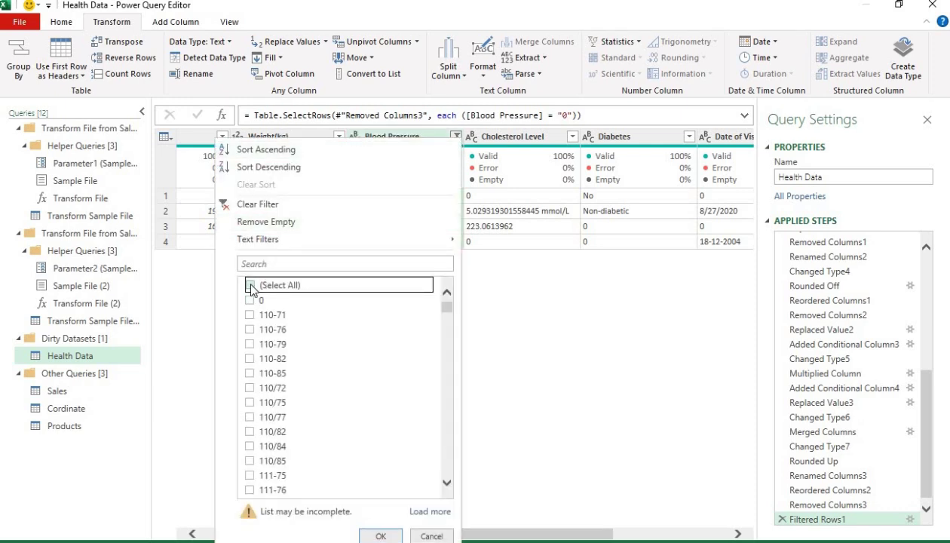
left_click(297, 205)
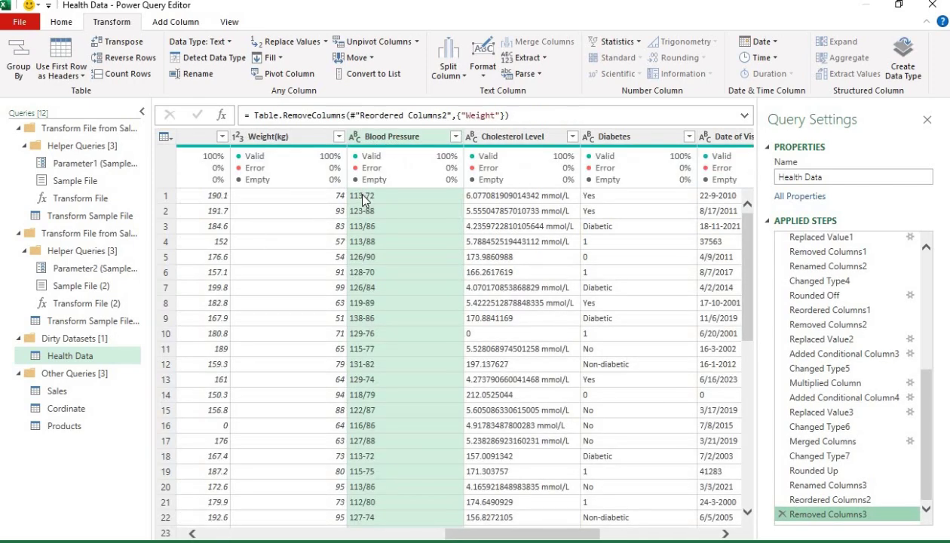
Step: Replace "-" with "/" throughout the Blood Pressure column
right_click(426, 143)
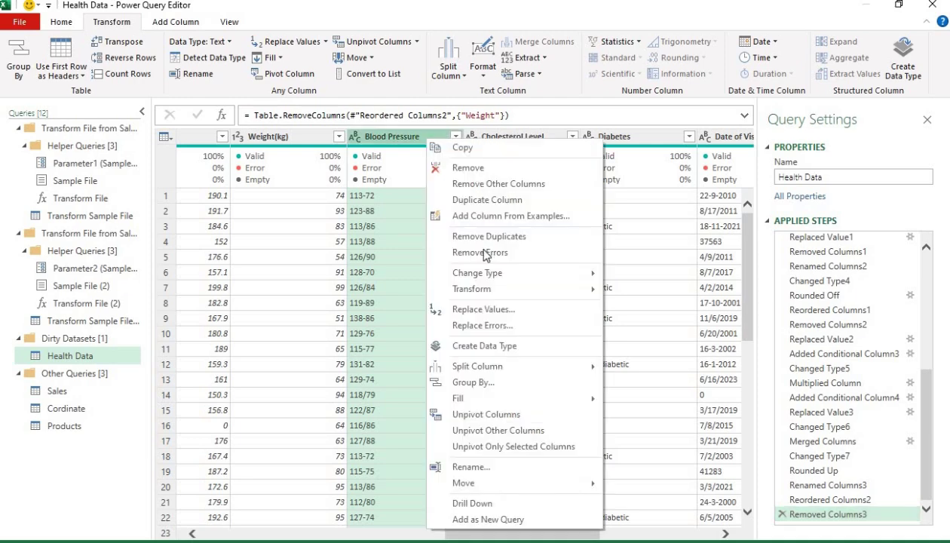
left_click(500, 310)
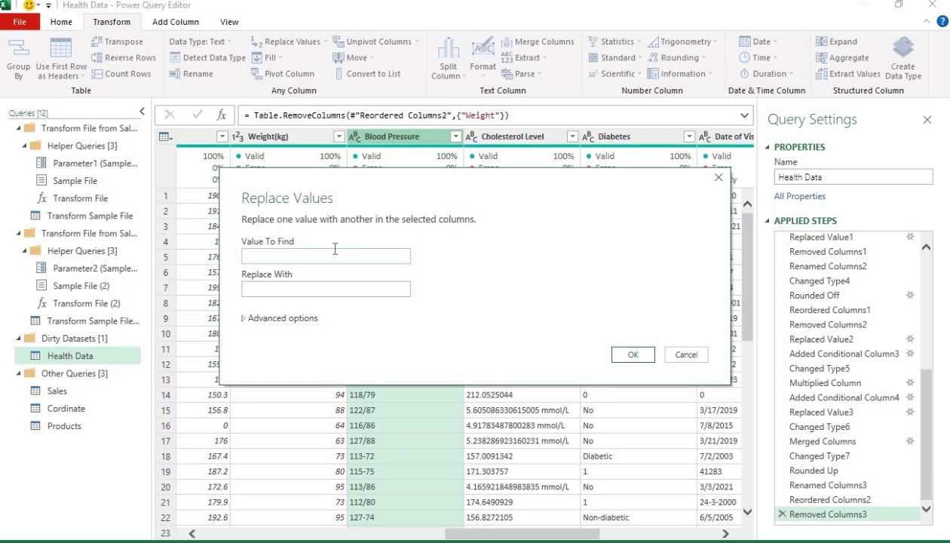
type("-")
left_click(337, 287)
type("/")
left_click(633, 355)
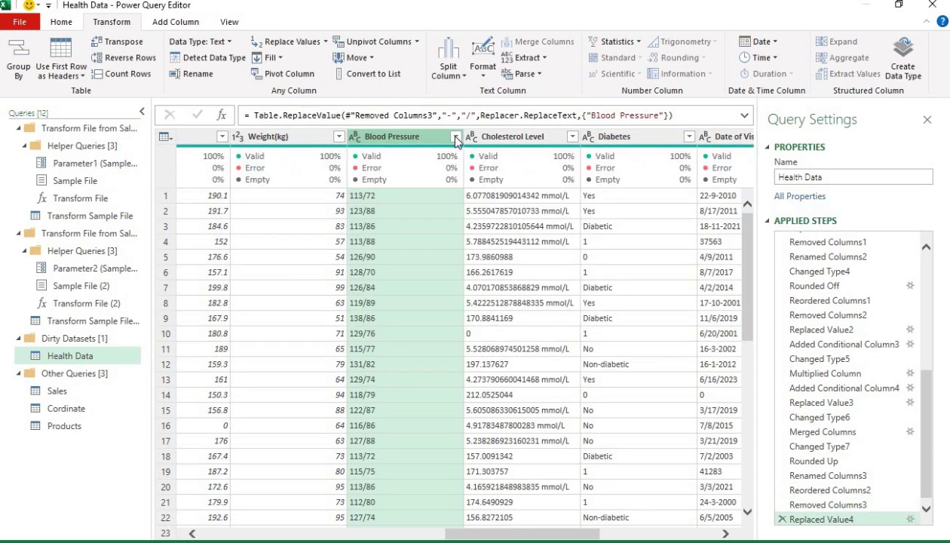
Step: Check the complete list of distinct Blood Pressure values for consistent formatting
left_click(456, 136)
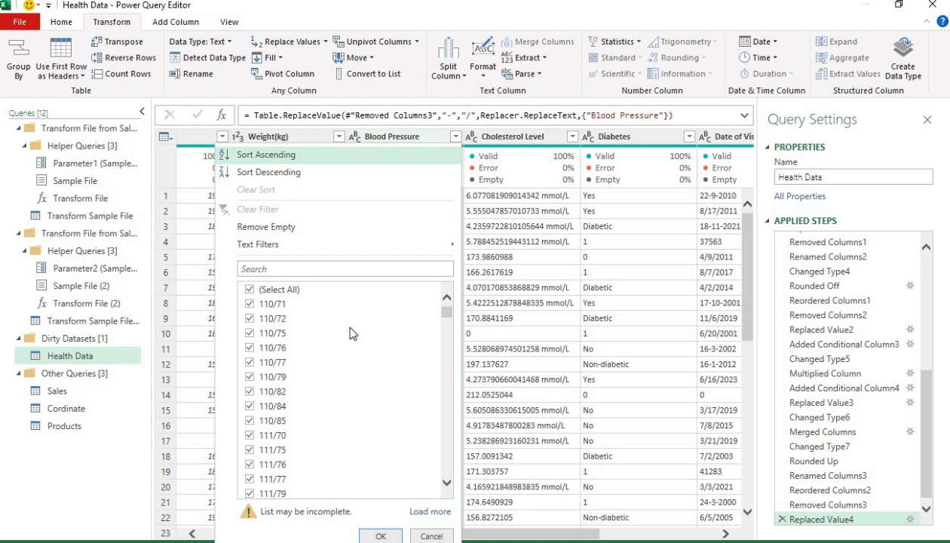
left_click(413, 512)
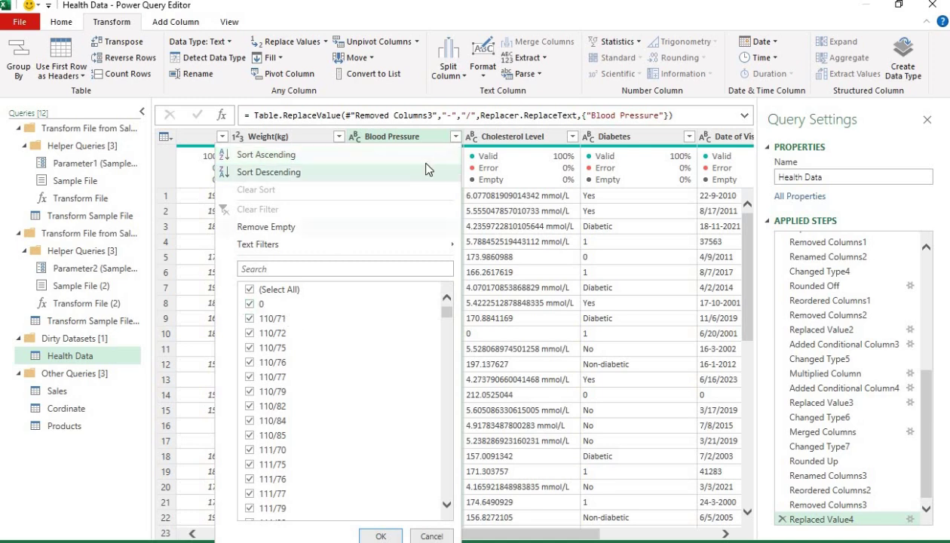
left_click(430, 141)
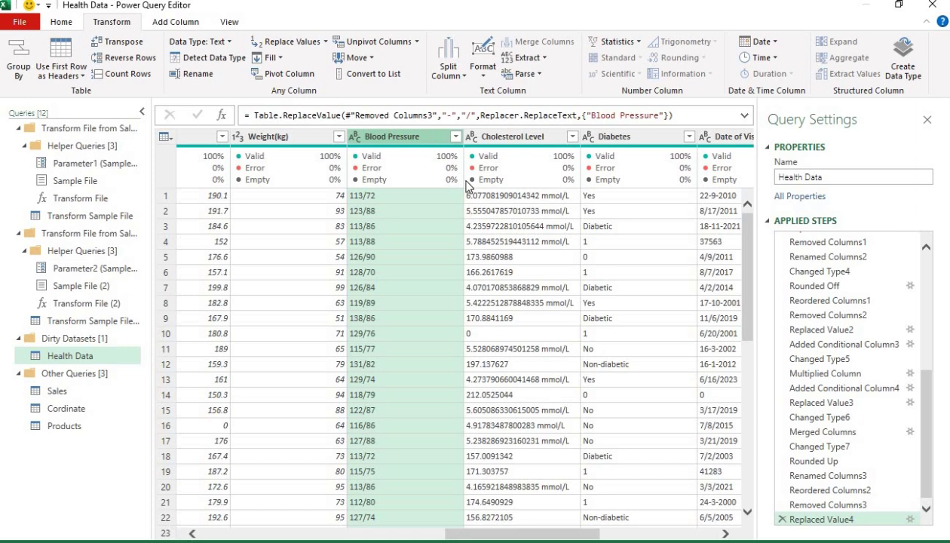
Step: Search the Blood Pressure filter list for the value 0 with all values deselected
left_click(456, 137)
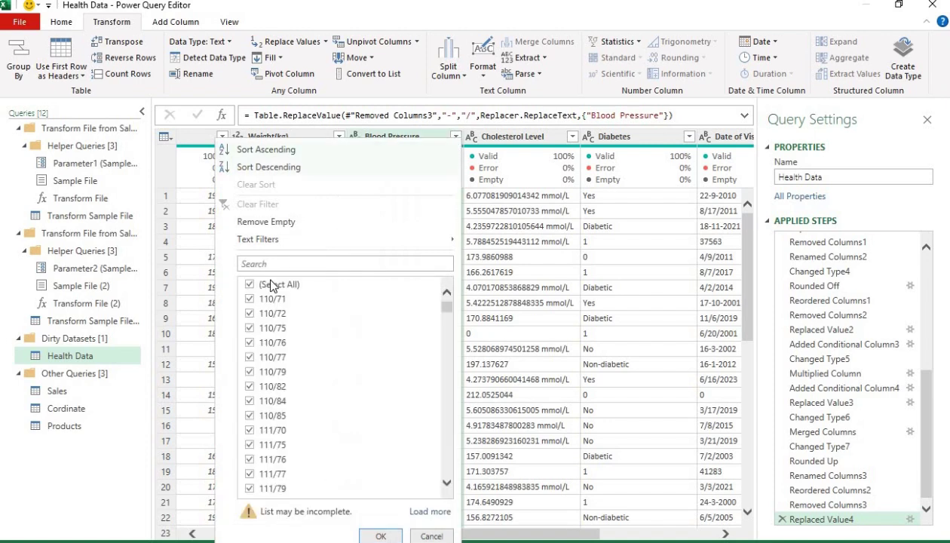
left_click(249, 285)
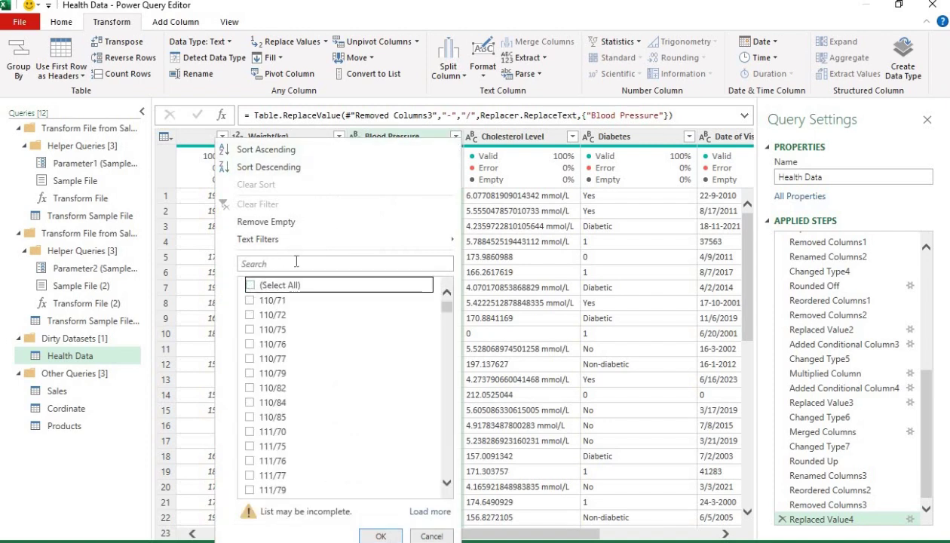
left_click(295, 264)
type("0")
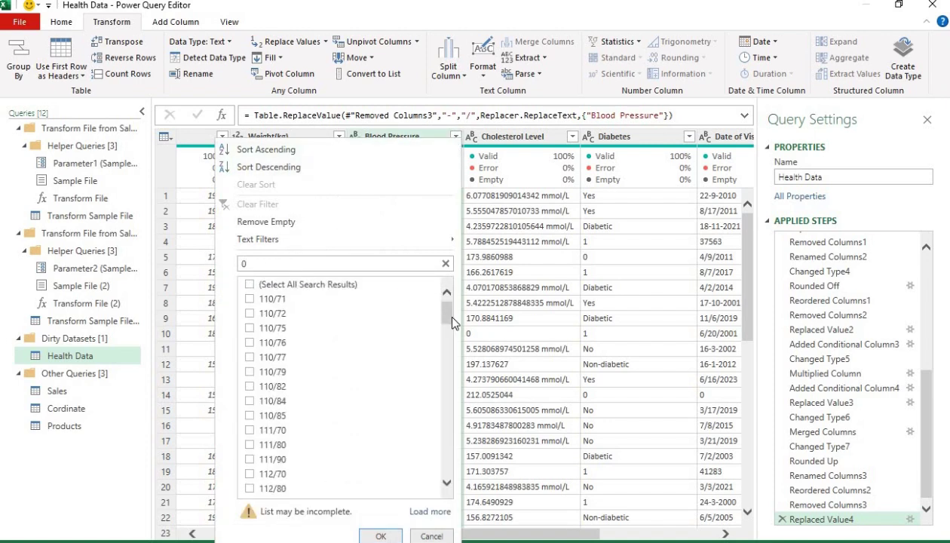
scroll(443, 310, "down", 3)
scroll(446, 429, "down", 10)
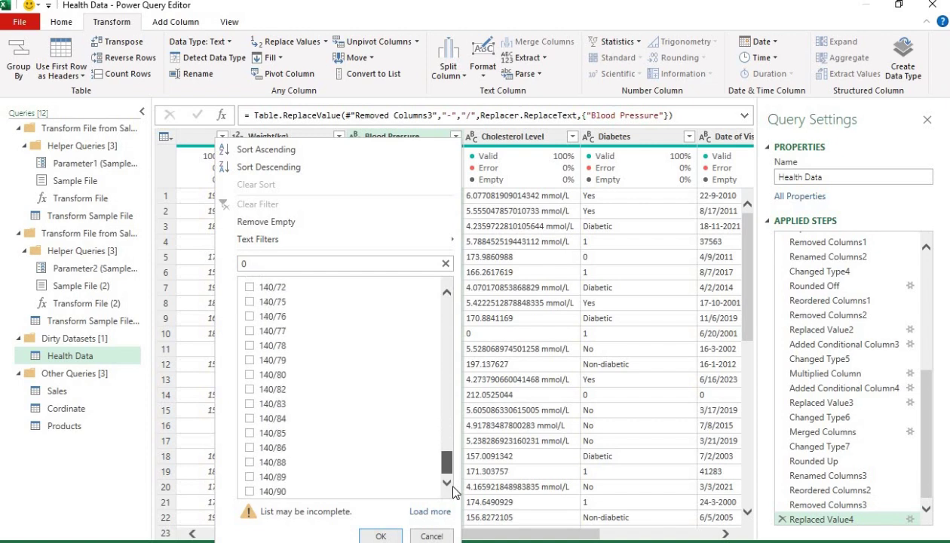
scroll(445, 309, "up", 15)
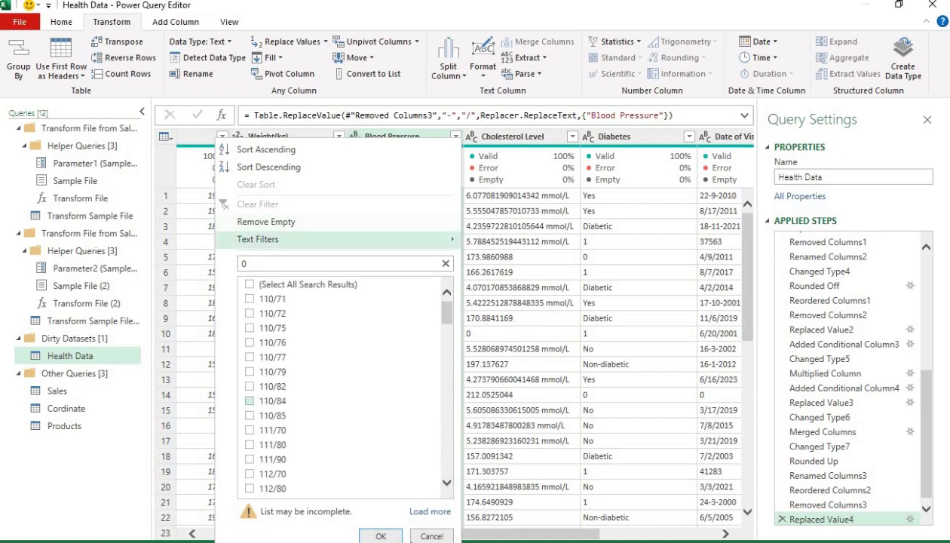
Step: Load the complete list of Blood Pressure values and keep only the rows equal to 0
left_click(429, 514)
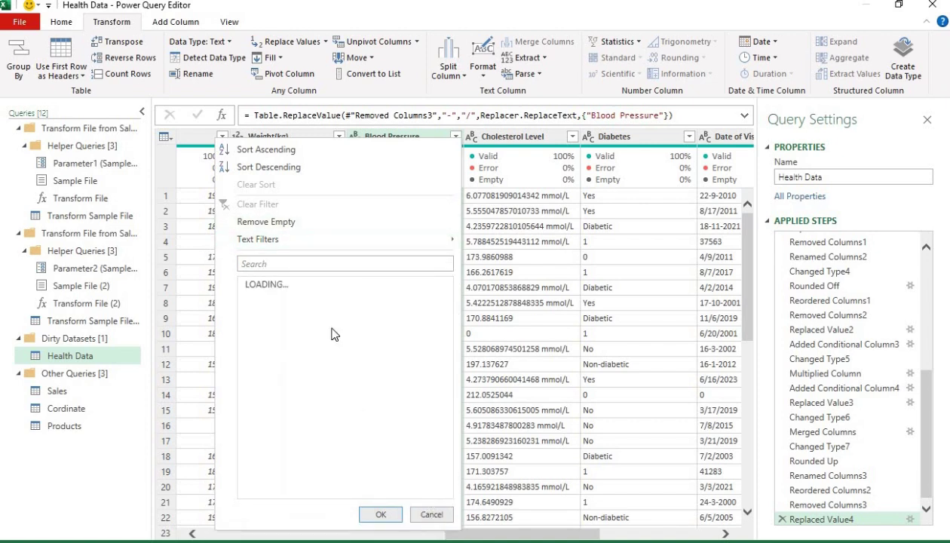
left_click(250, 284)
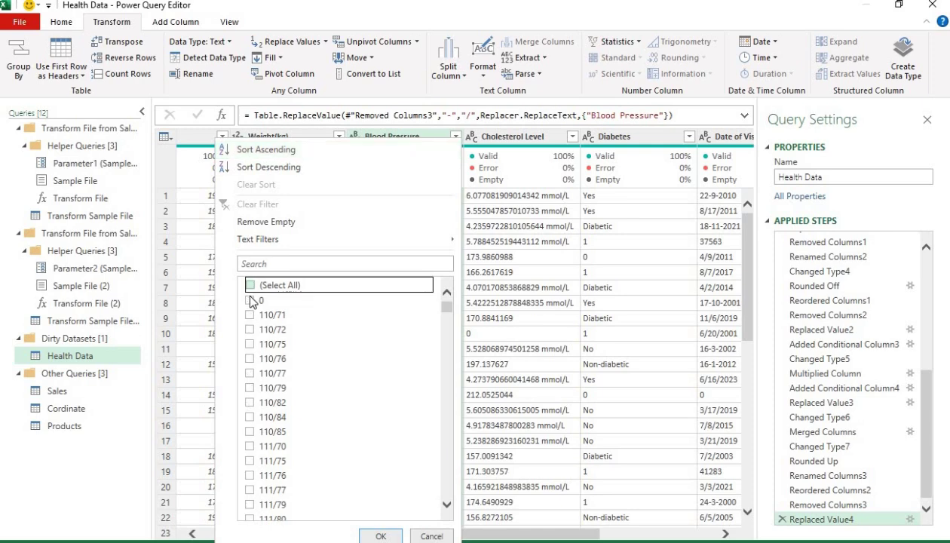
left_click(249, 299)
left_click(374, 535)
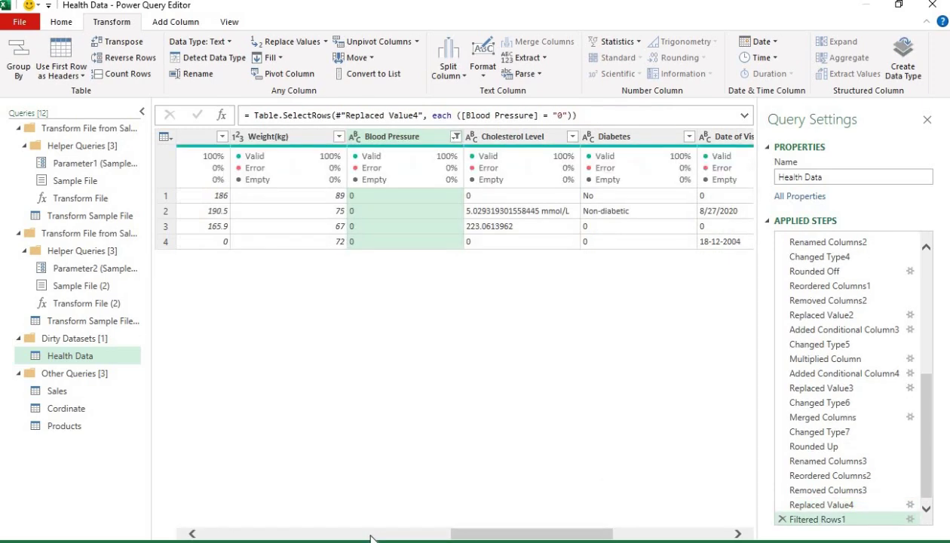
left_click_drag(800, 504, 821, 524)
Step: Replace 0 with 111 in the filtered Blood Pressure column
right_click(404, 143)
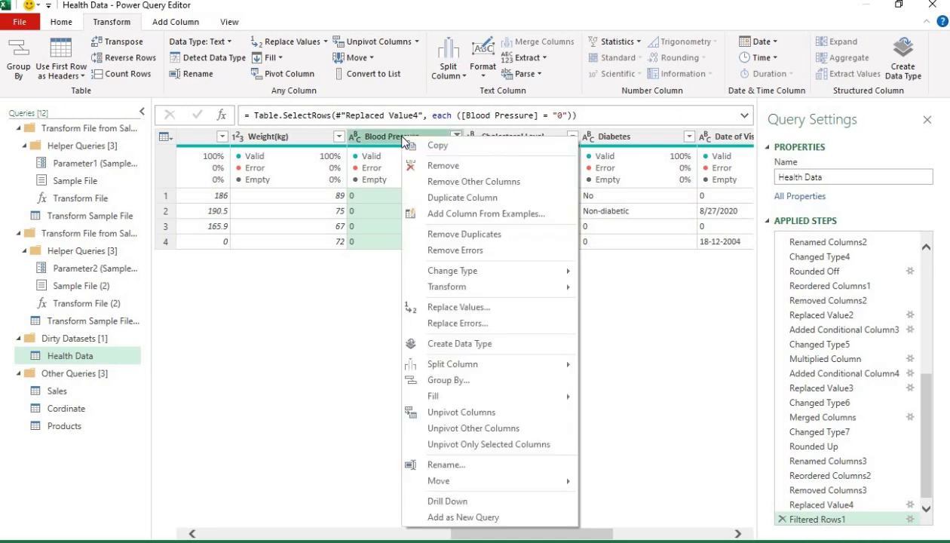
left_click(483, 307)
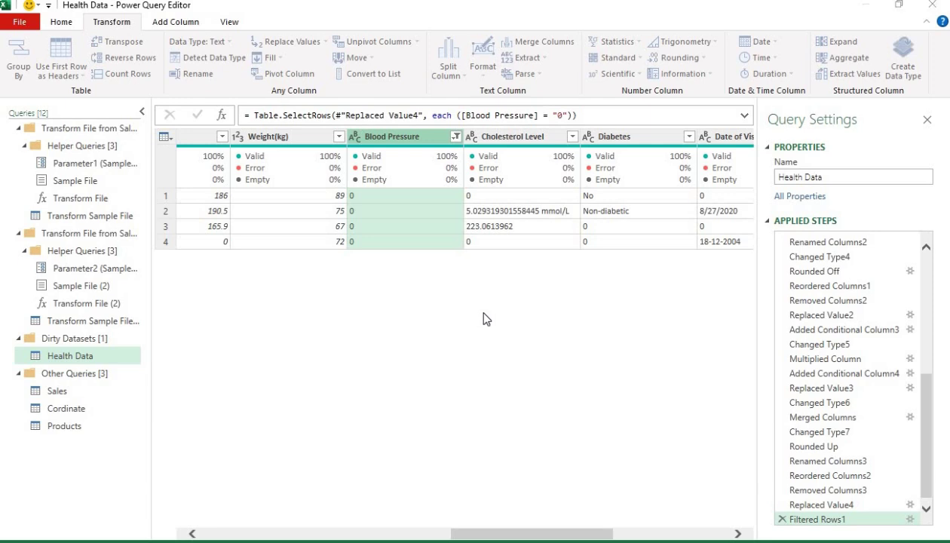
type("0")
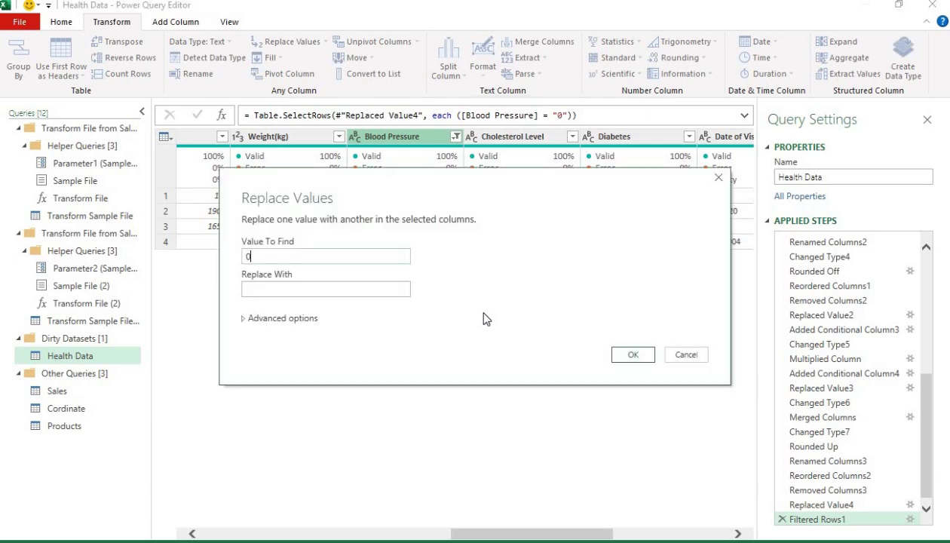
left_click(378, 288)
type("111")
left_click(629, 355)
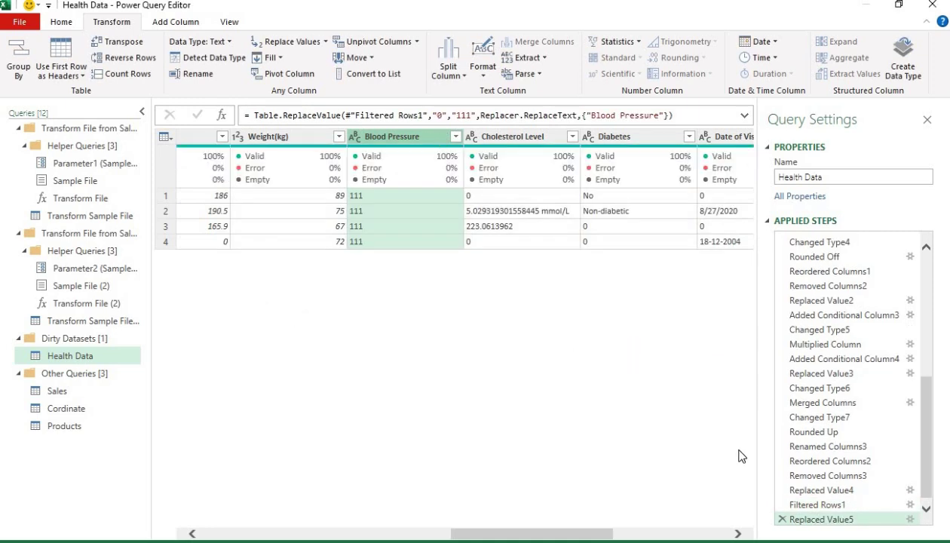
Step: Compare the Blood Pressure filter and 111 replacement in the applied steps and delete both of them
left_click(848, 505)
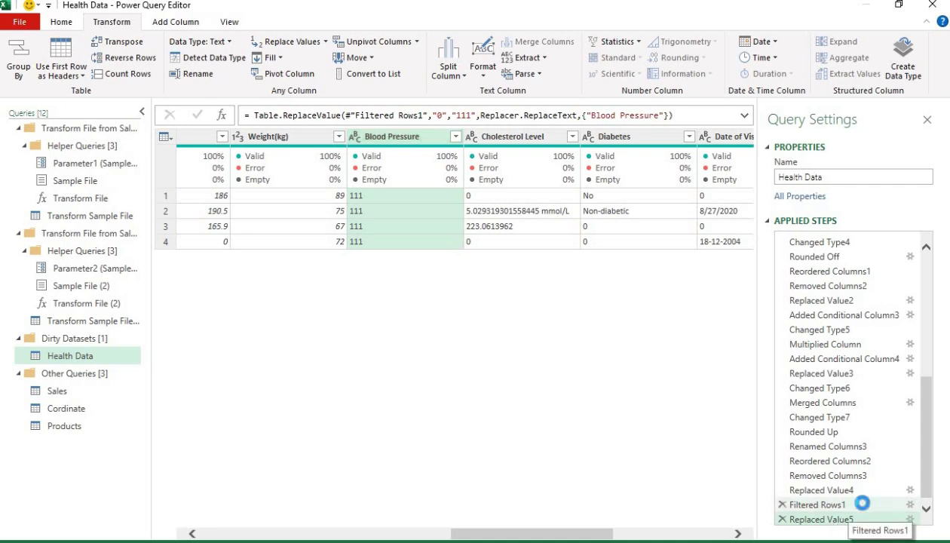
left_click(853, 520)
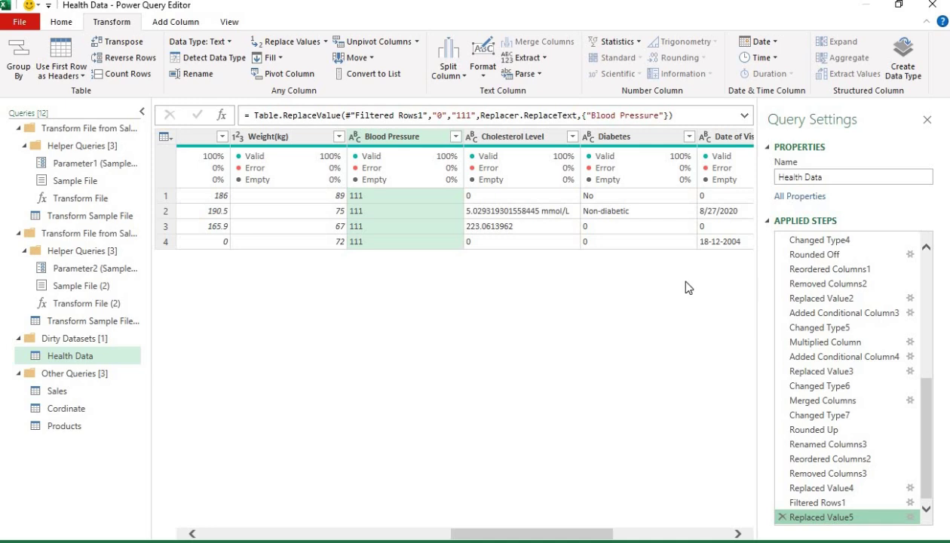
left_click(853, 504)
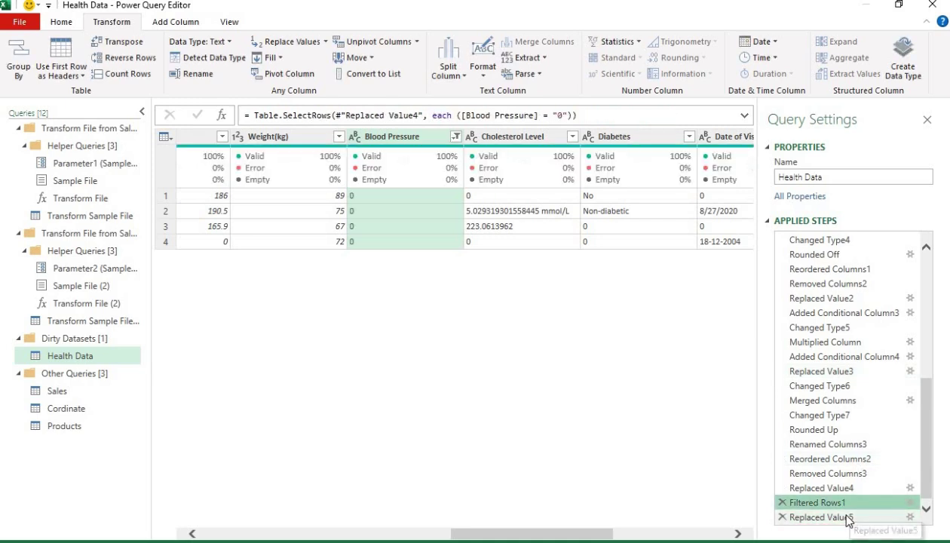
left_click(847, 518)
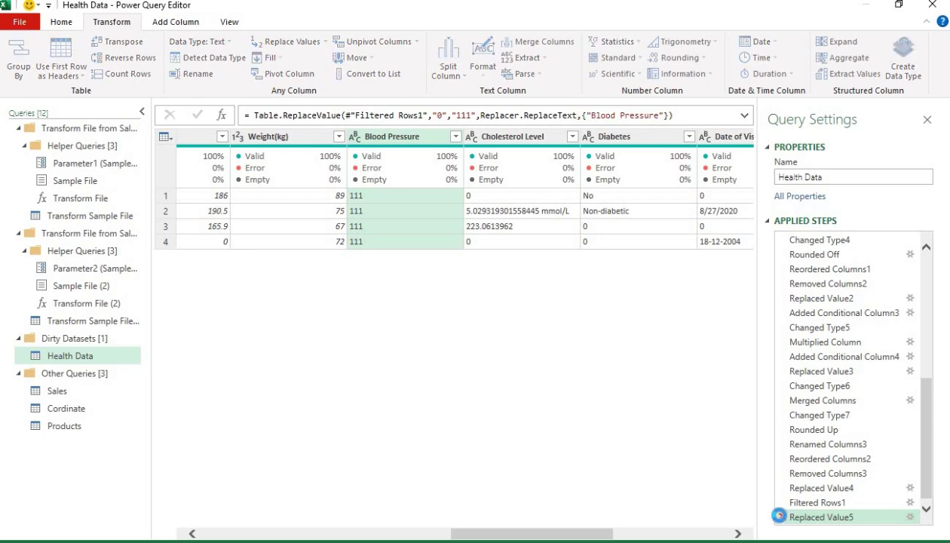
left_click(781, 517)
left_click(782, 516)
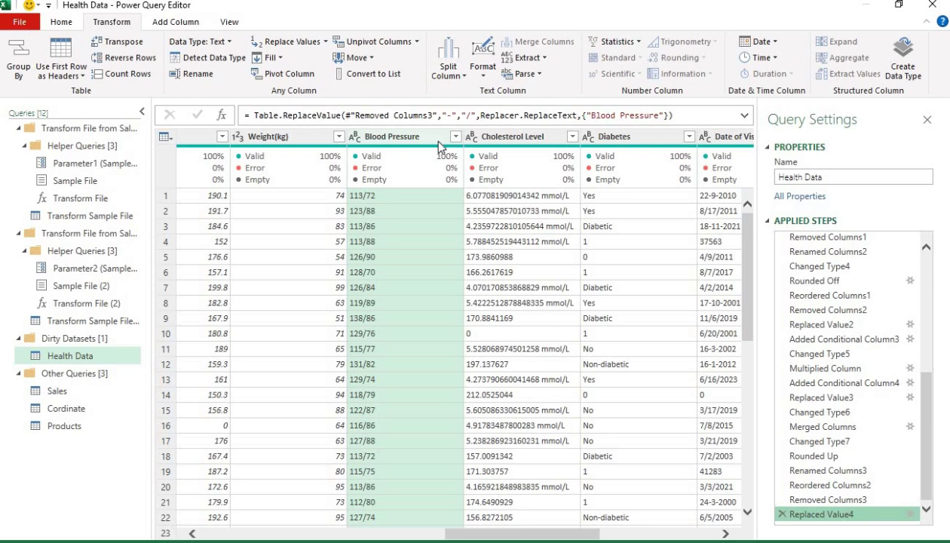
left_click(497, 364)
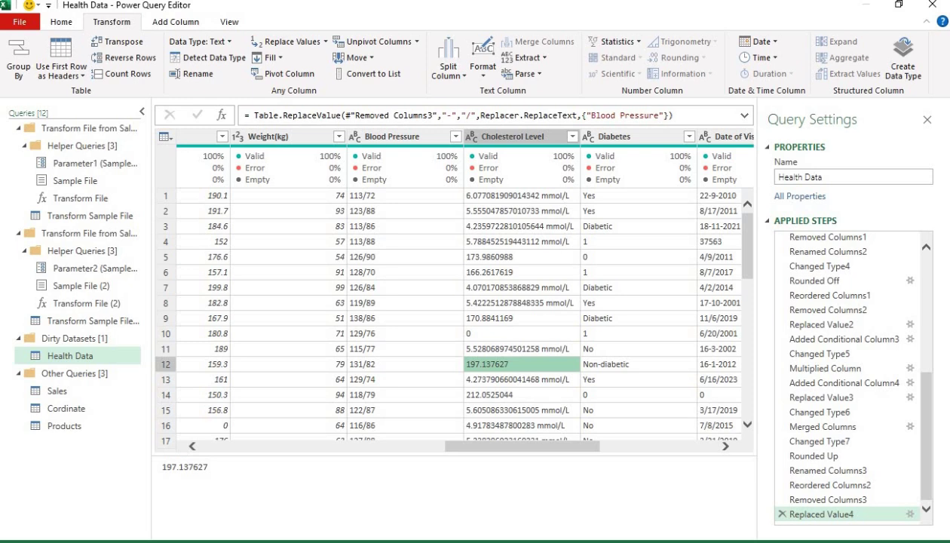
Step: Start a conditional column with the condition that Blood Pressure equals 0
left_click(392, 136)
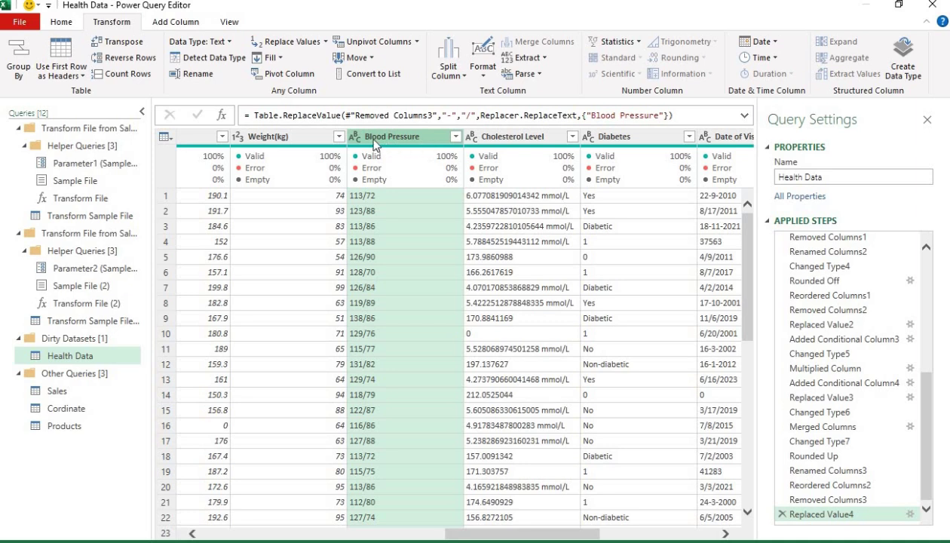
left_click(167, 25)
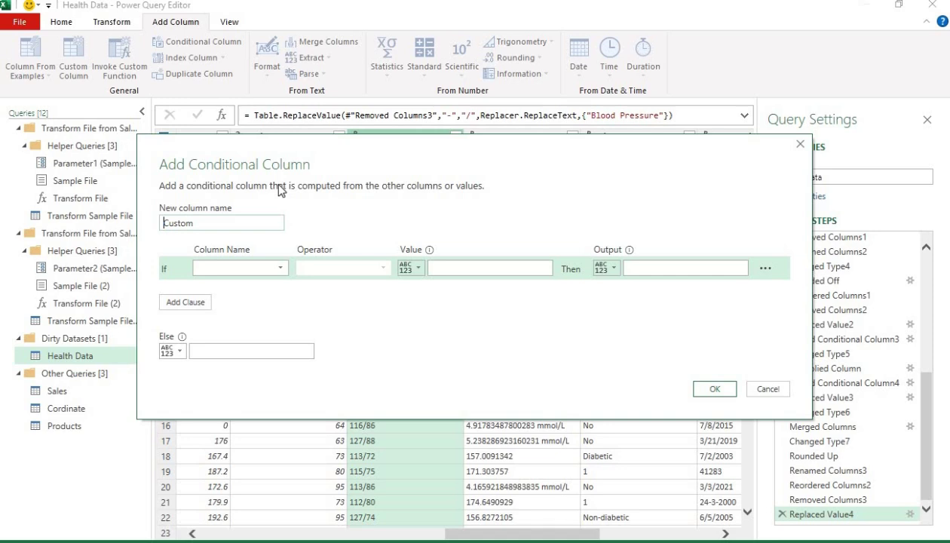
left_click(266, 273)
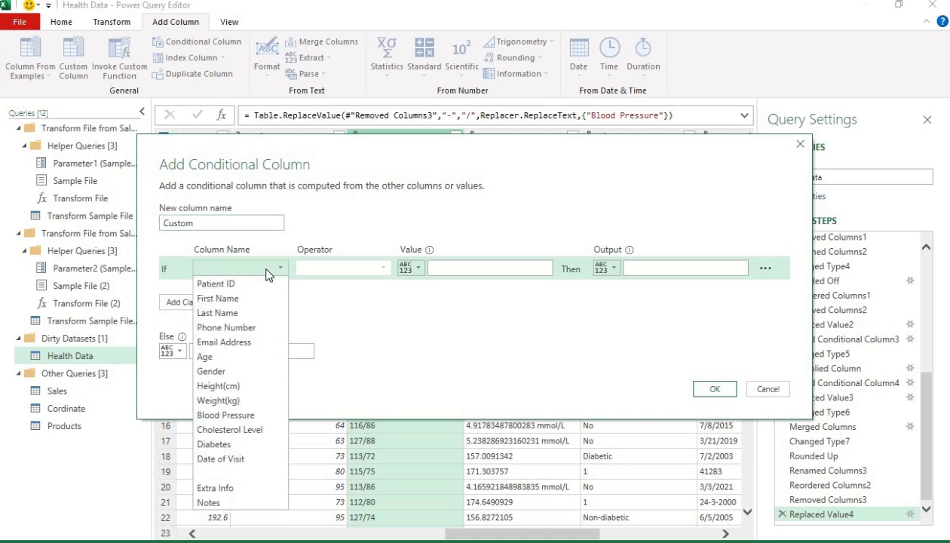
left_click(248, 416)
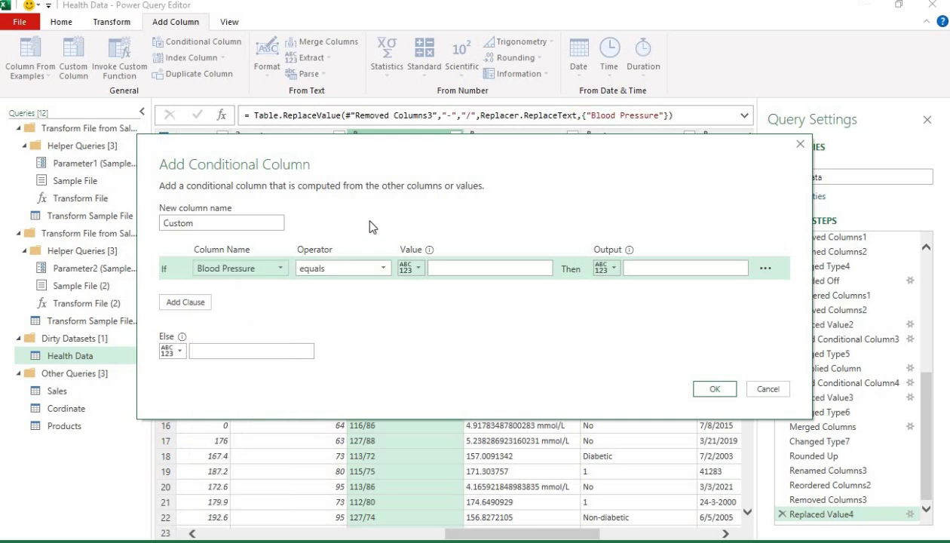
left_click(363, 261)
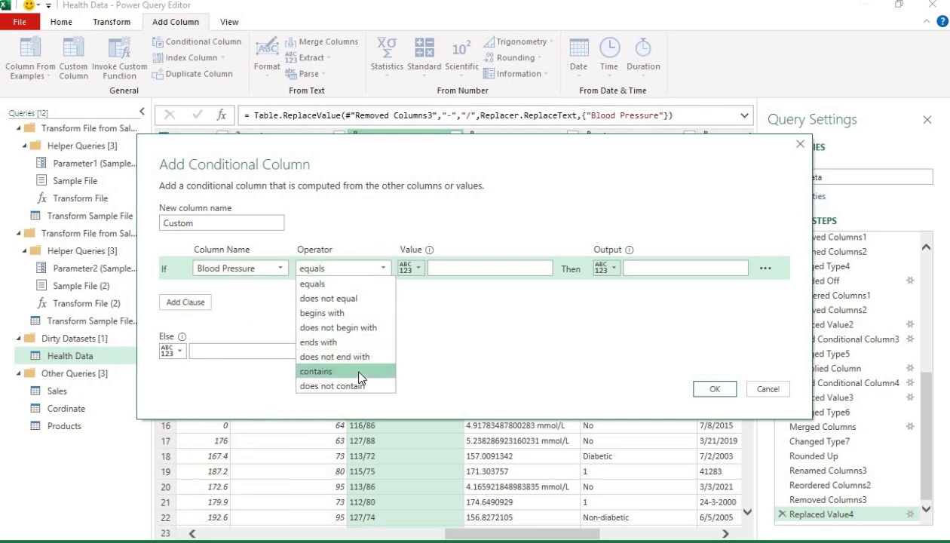
left_click(360, 378)
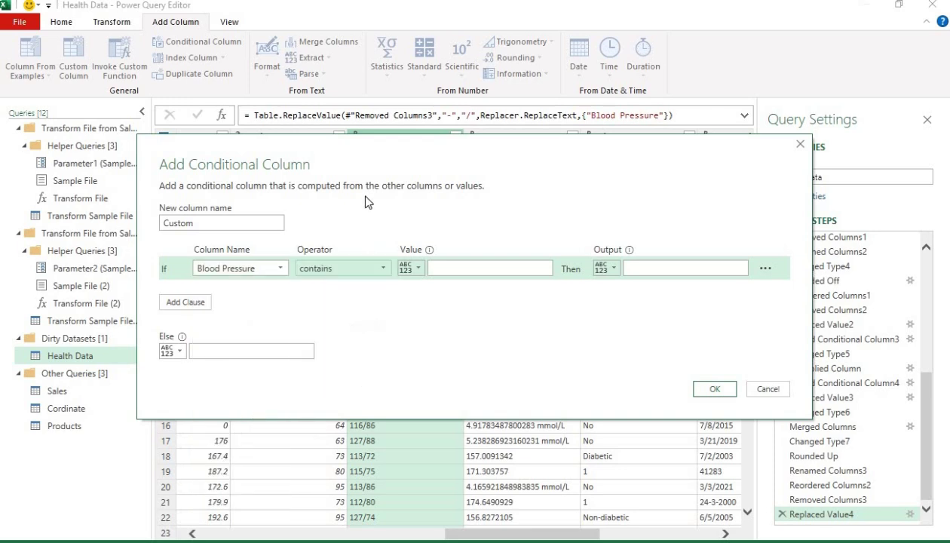
left_click(376, 269)
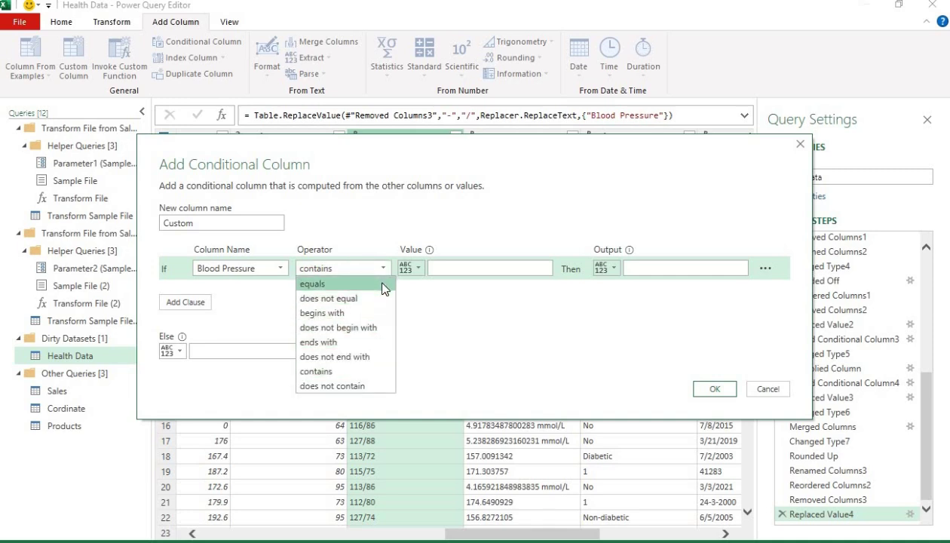
left_click(382, 286)
left_click(450, 267)
type("0")
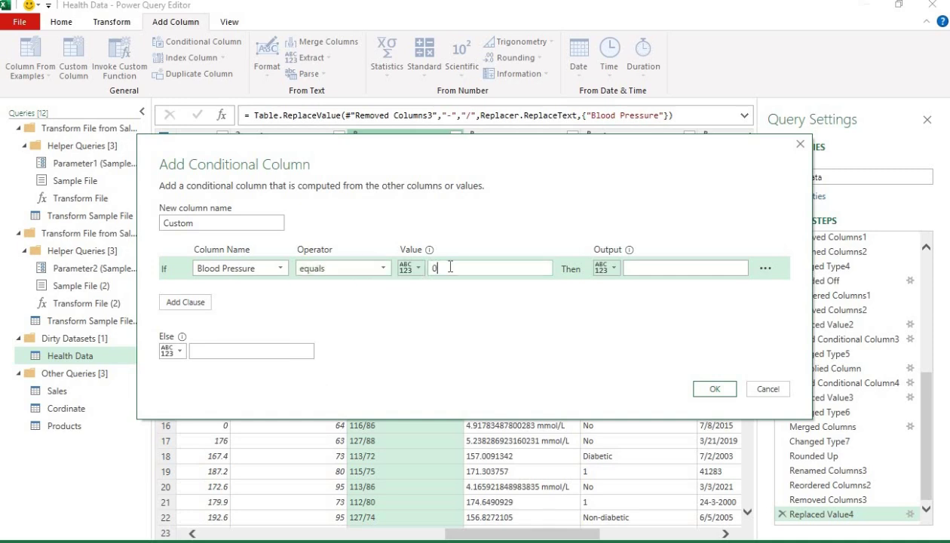
Step: Make the conditional column output 120/80 when the condition holds and the Blood Pressure column's value otherwise, and create it
left_click(613, 268)
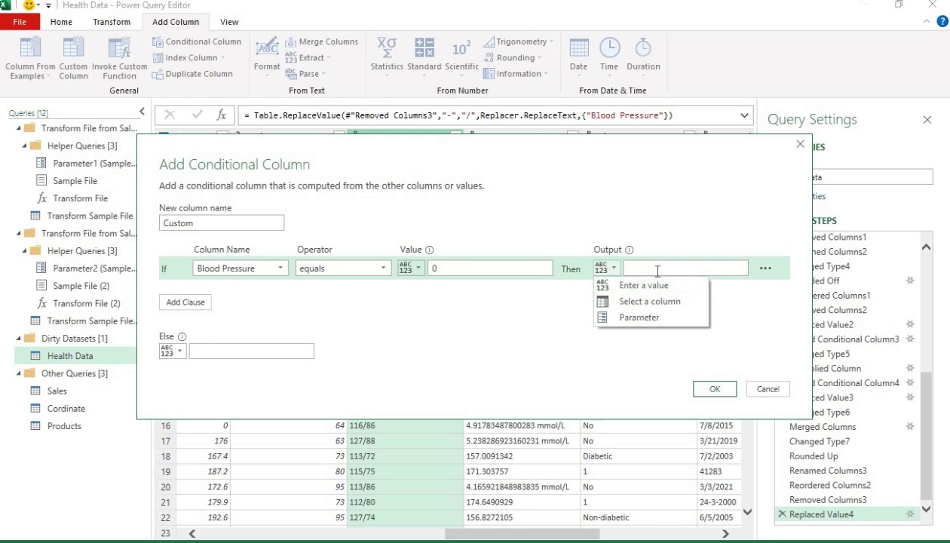
left_click(657, 270)
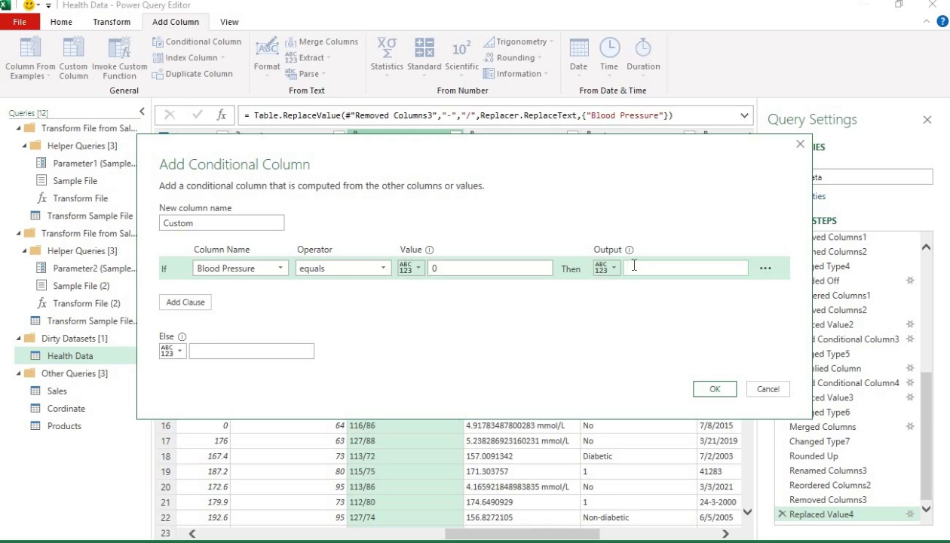
type("120/80")
left_click(181, 352)
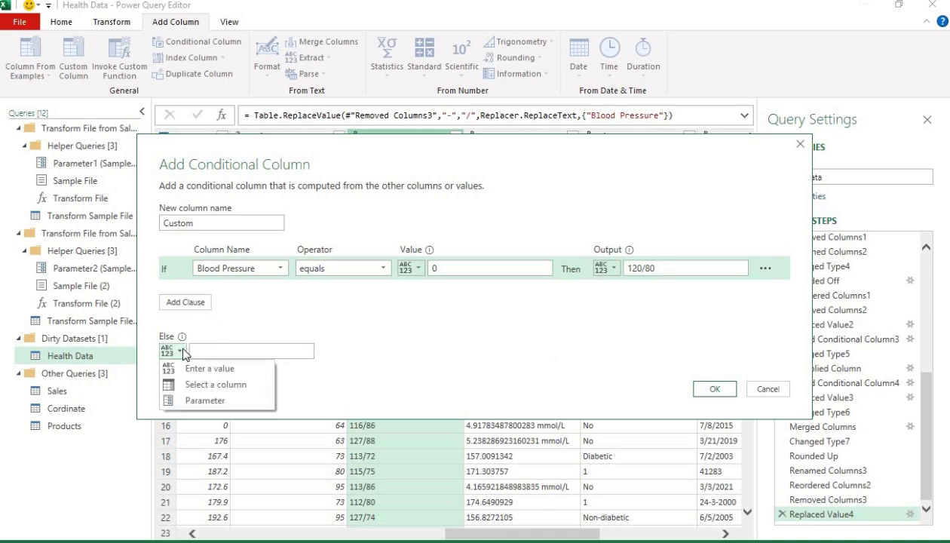
left_click(212, 386)
left_click(263, 361)
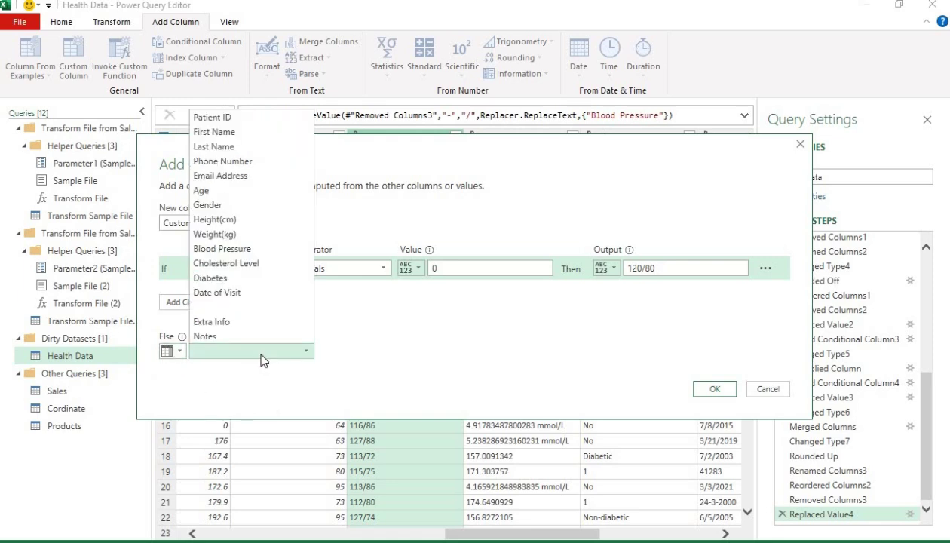
left_click(258, 250)
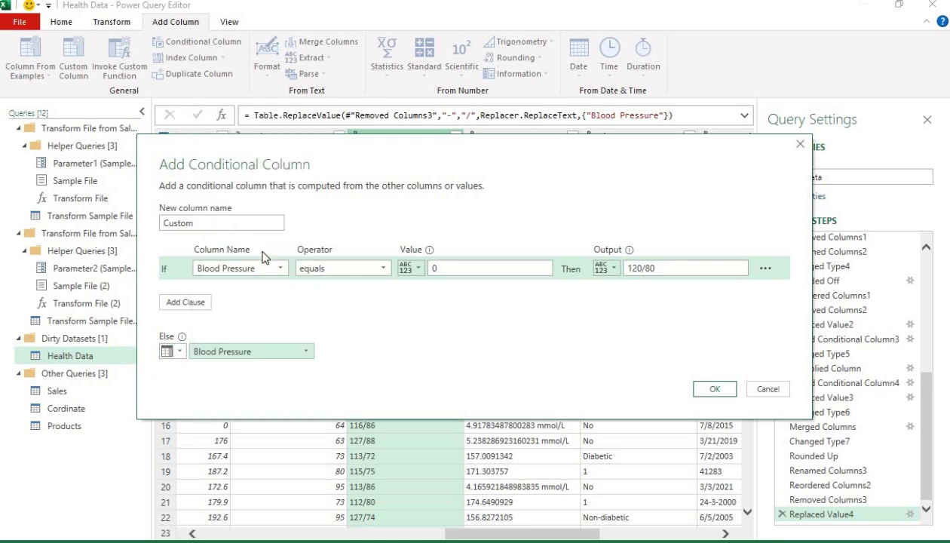
left_click(705, 390)
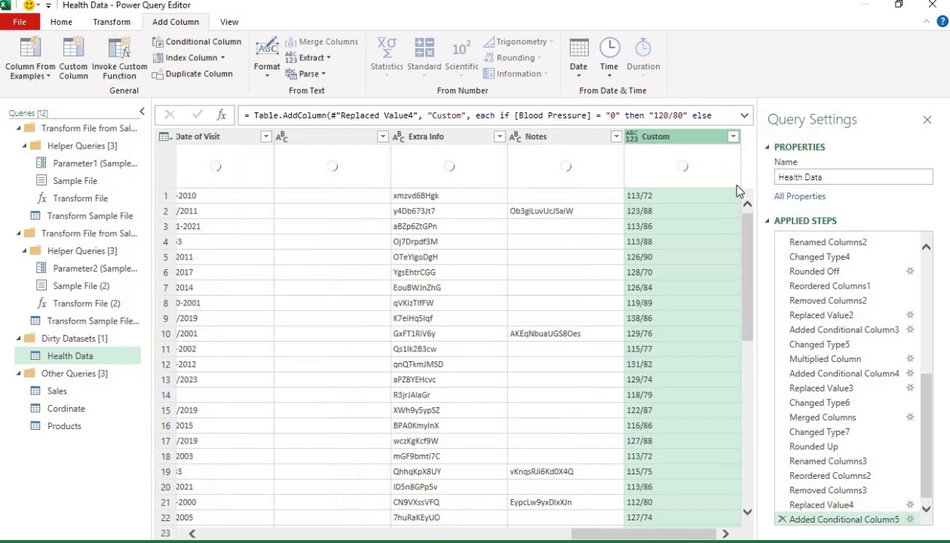
Step: Load the complete list of distinct values in the Custom column's filter and check it for leftover 0 entries
left_click(731, 136)
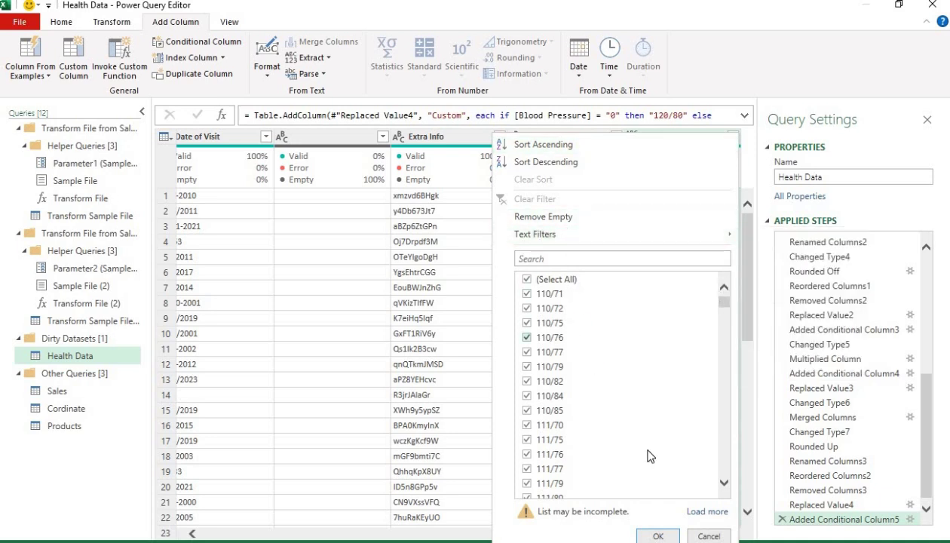
left_click(707, 511)
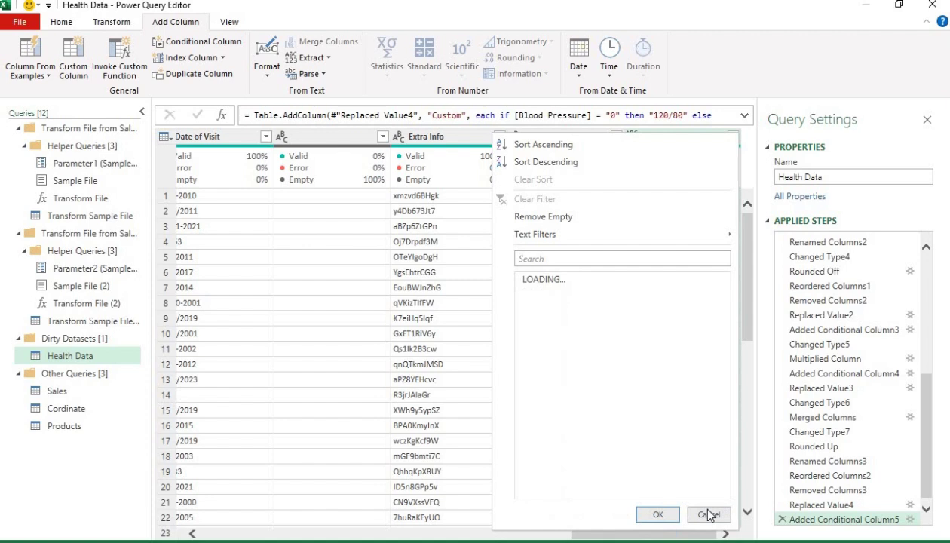
left_click(721, 360)
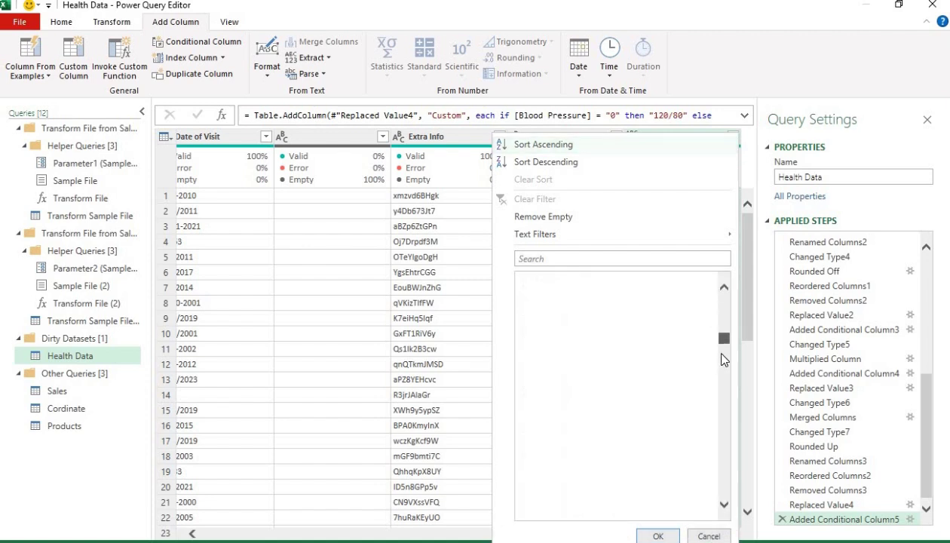
left_click_drag(721, 360, 722, 300)
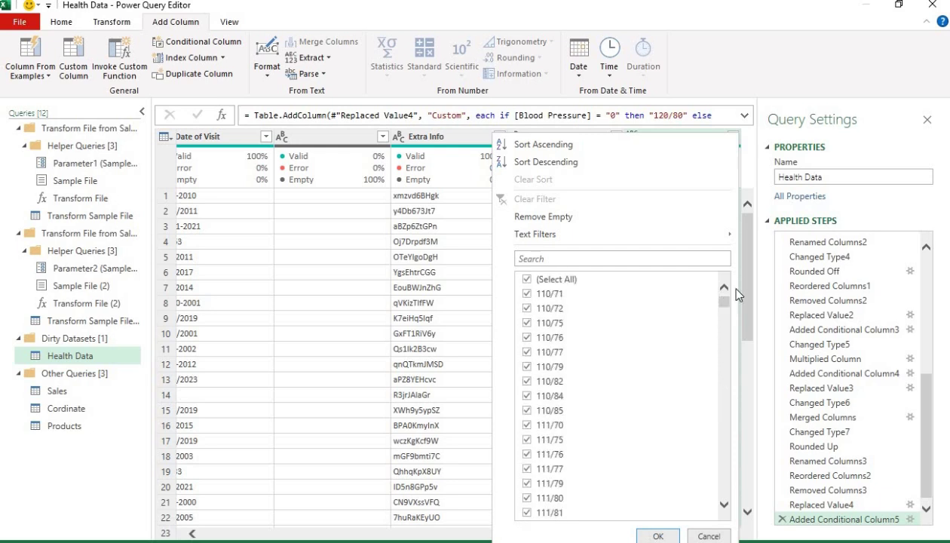
left_click(742, 296)
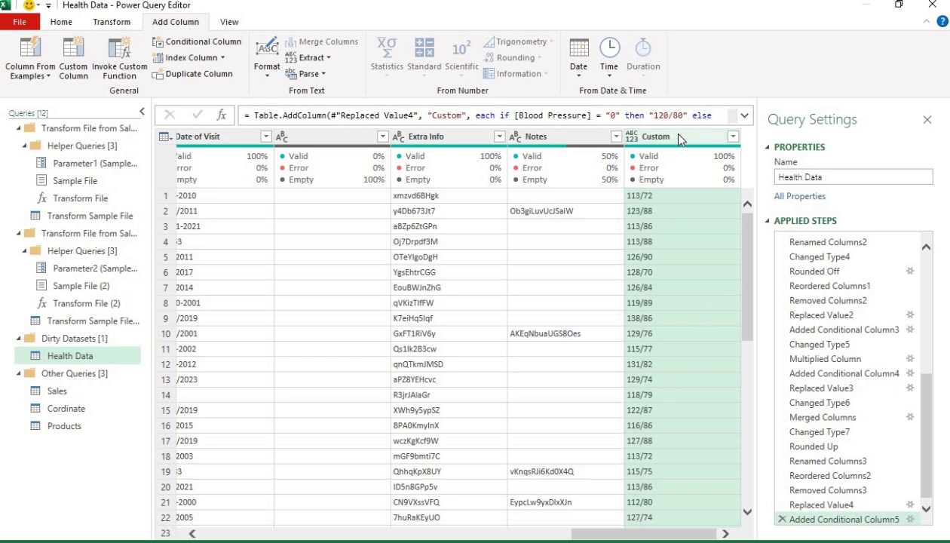
Step: Move the Custom column directly after Blood Pressure and remove the original Blood Pressure column
left_click_drag(667, 131, 108, 242)
left_click_drag(103, 239, 364, 215)
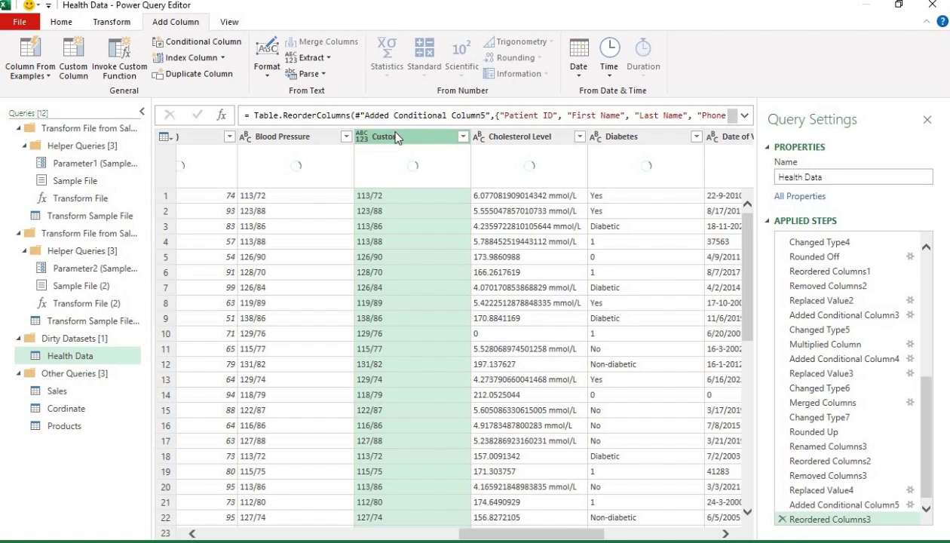
left_click(320, 140)
right_click(319, 141)
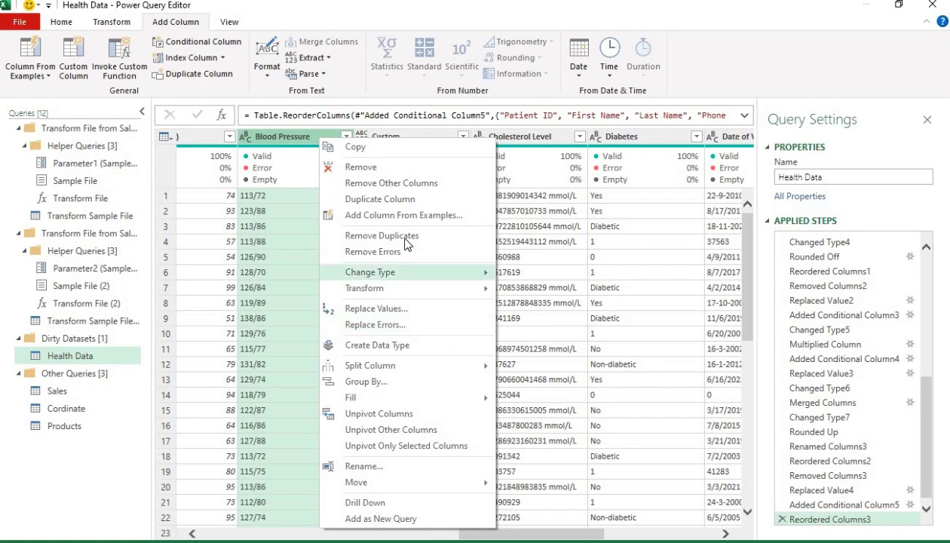
left_click(404, 169)
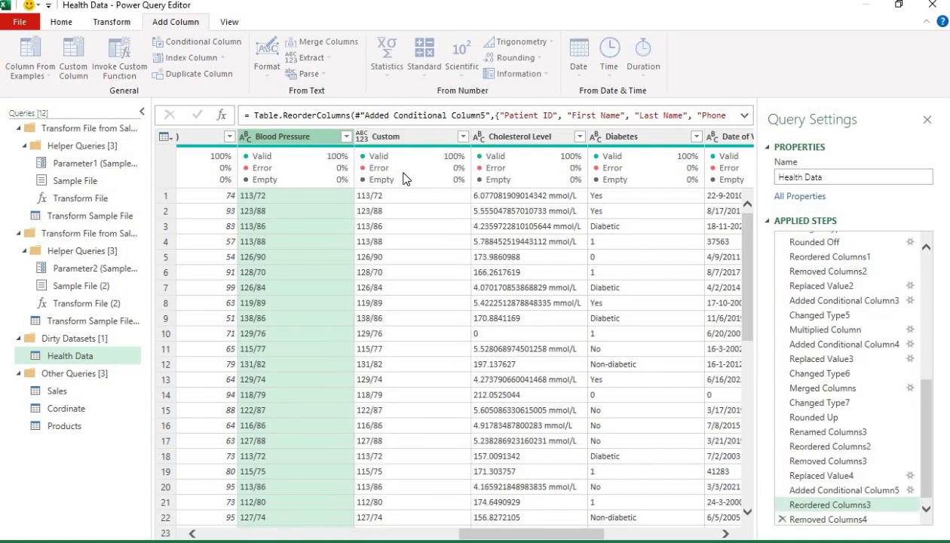
Step: Rename the Custom column as Blood Pressure
double_click(273, 134)
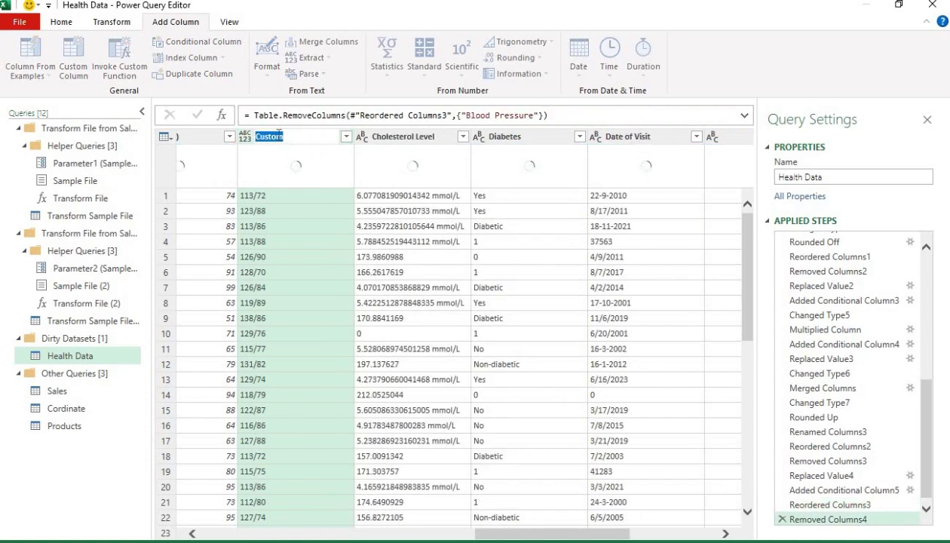
type("Blood")
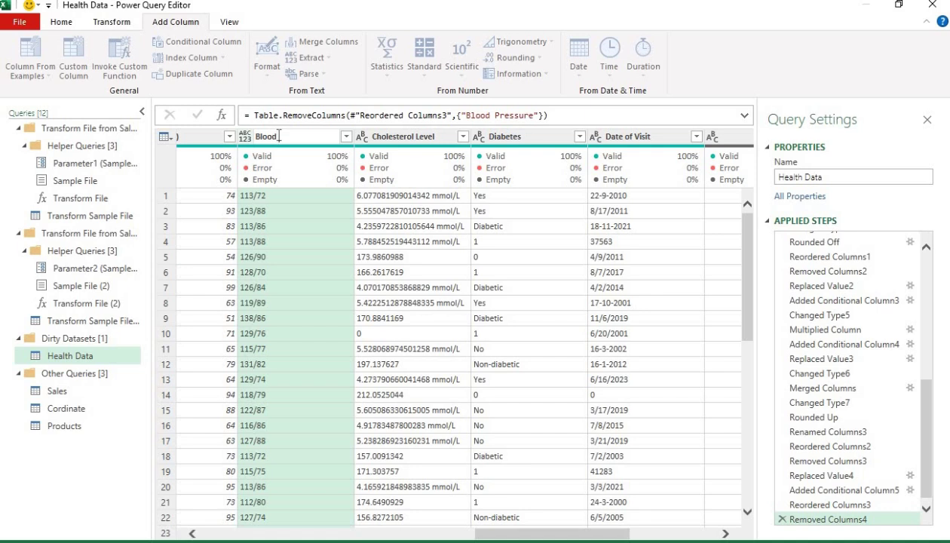
type(" Pressur")
key("BackSpace")
key("BackSpace")
type("ure")
key("Return")
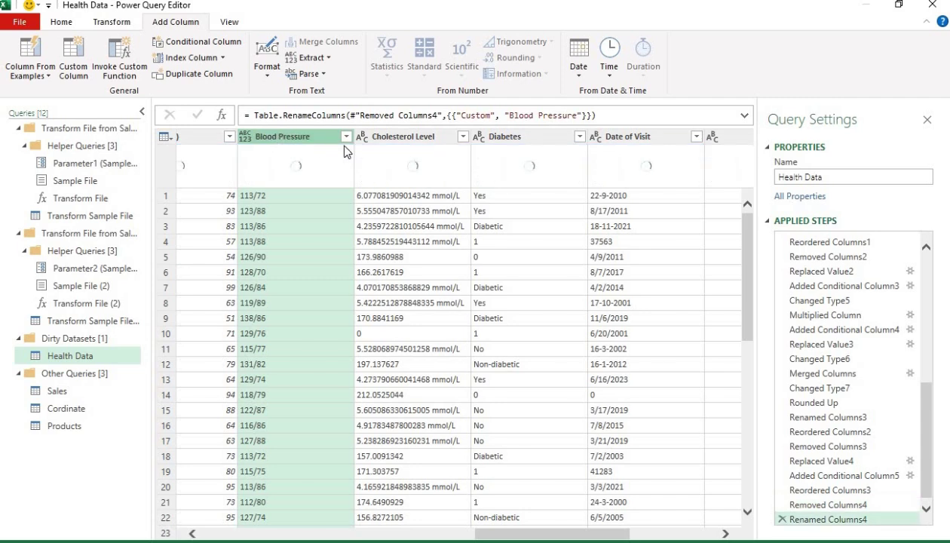
Step: Examine the complete list of distinct values in the Diabetes column for inconsistent spellings of the same status
left_click(401, 142)
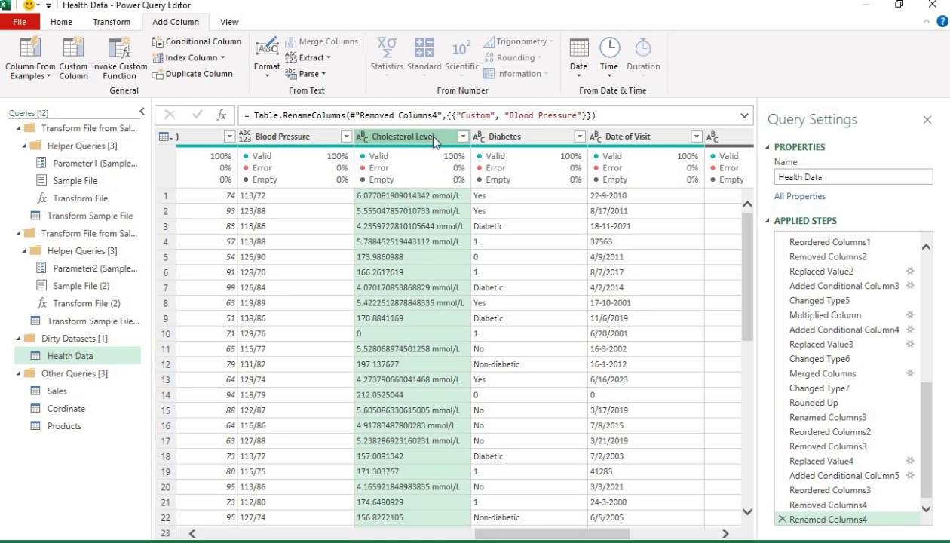
left_click(515, 137)
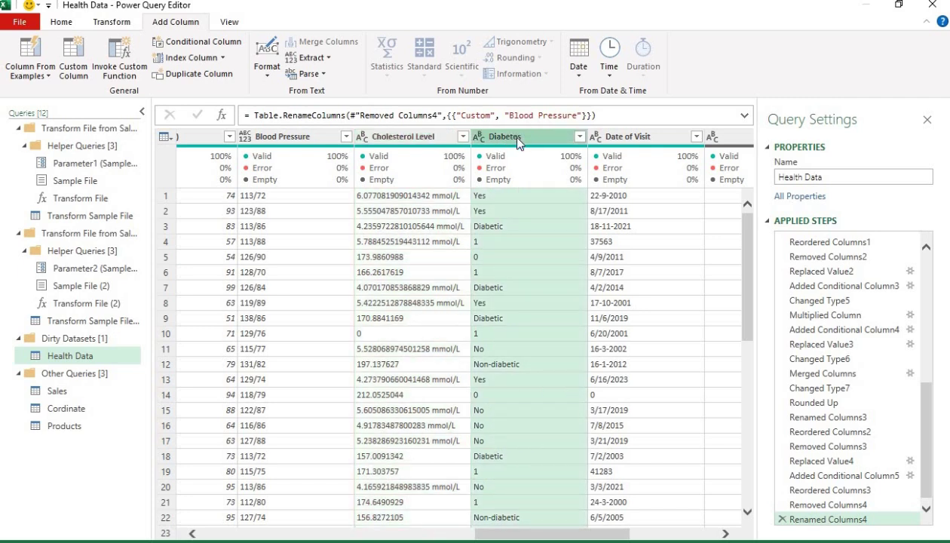
left_click(579, 137)
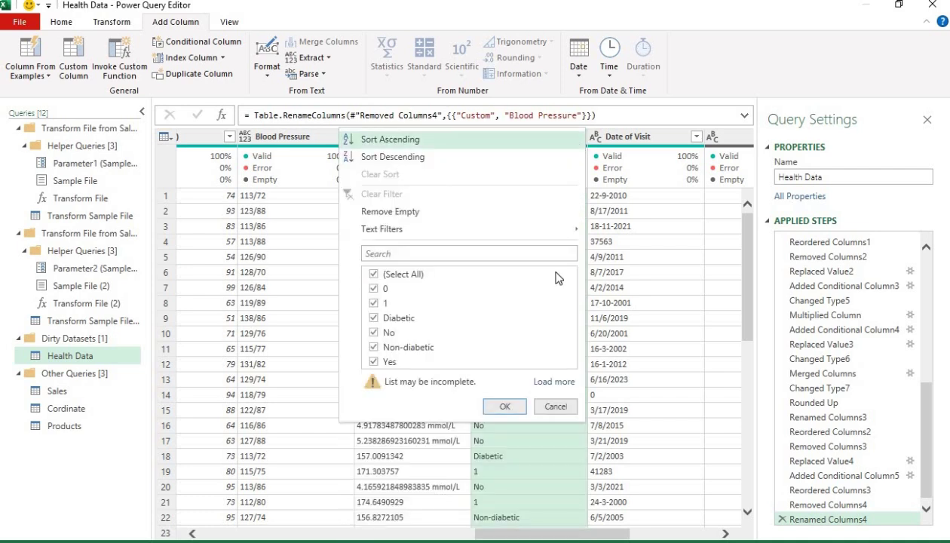
left_click(561, 382)
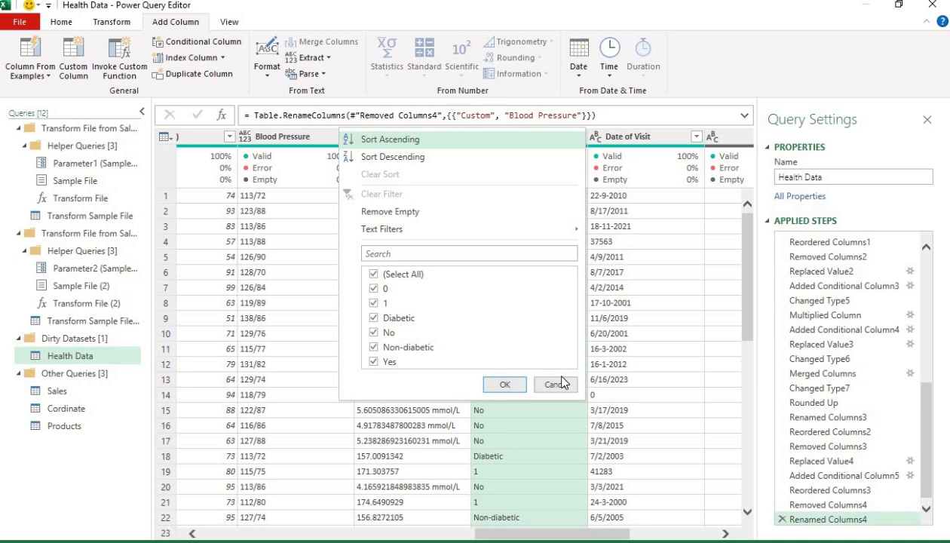
left_click(670, 320)
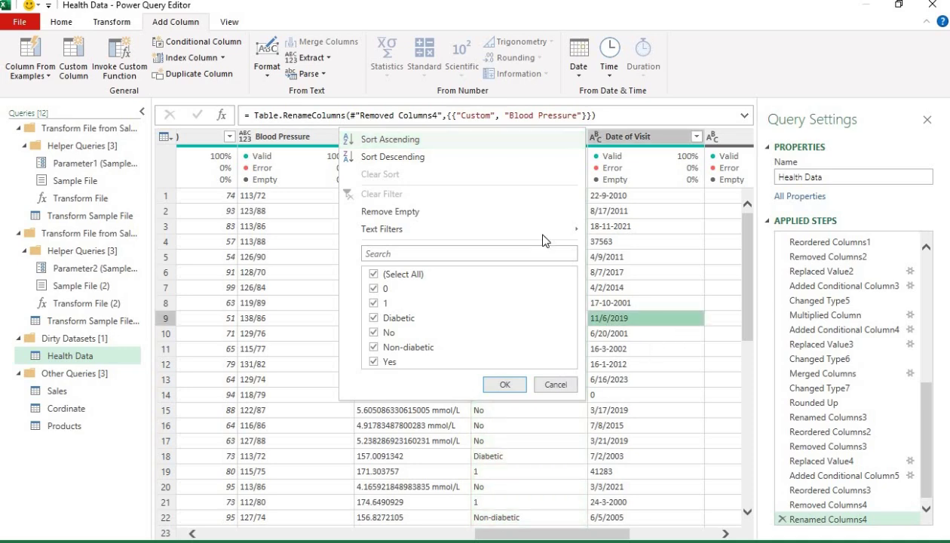
left_click(511, 143)
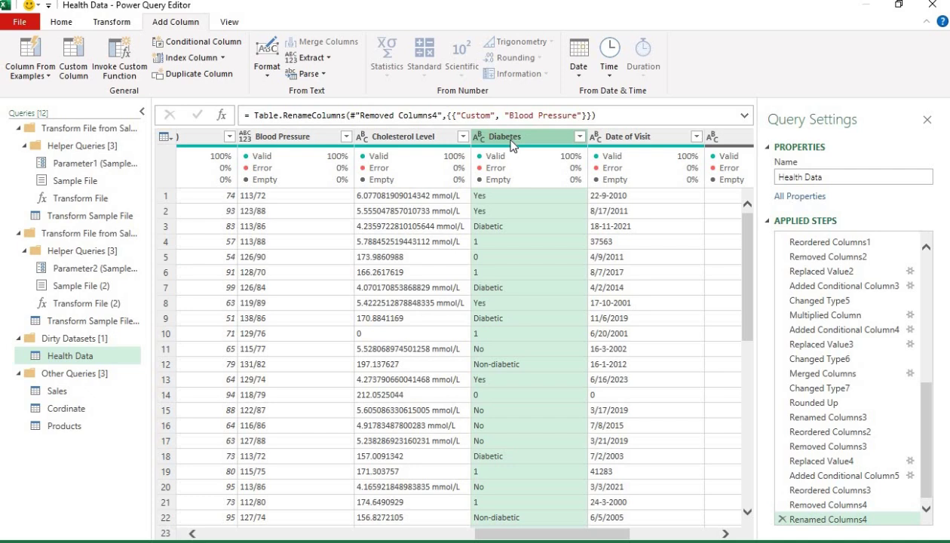
left_click(579, 136)
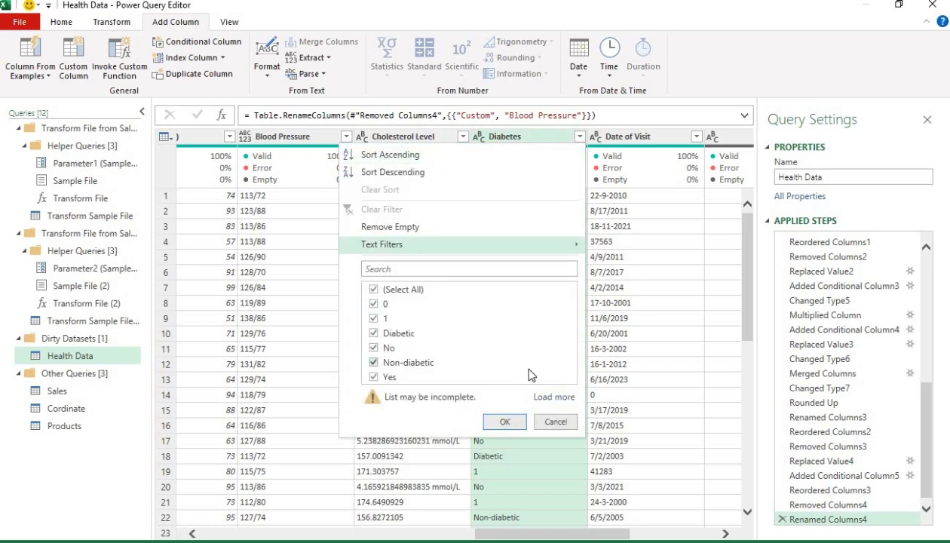
left_click(551, 397)
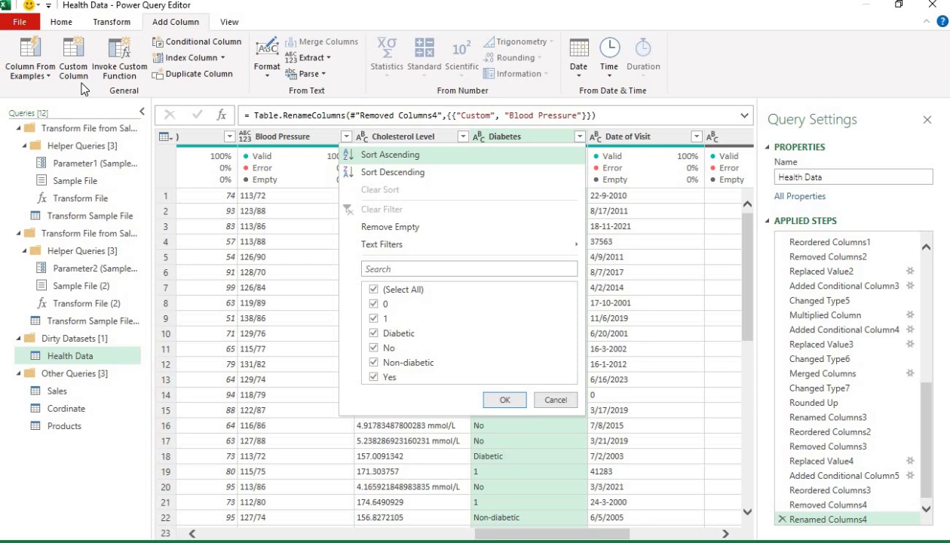
left_click(520, 139)
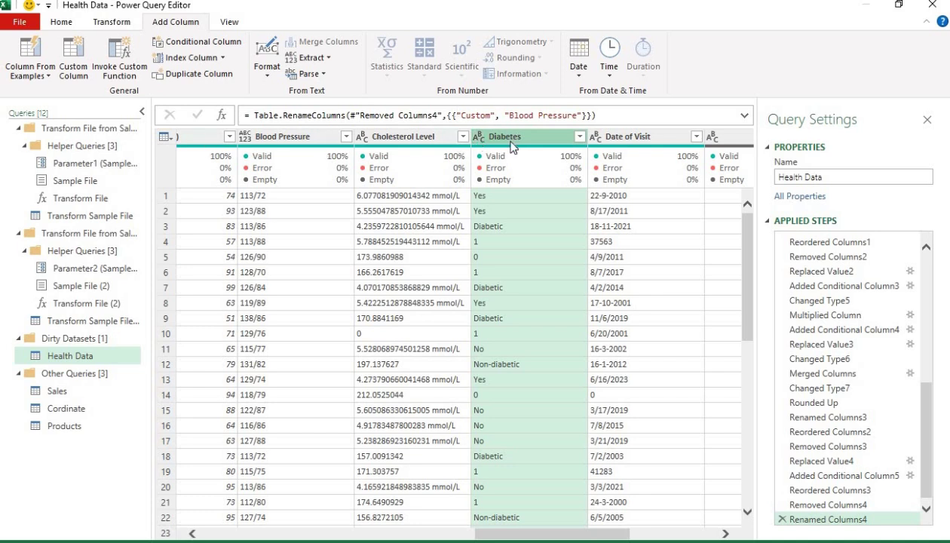
Step: Start a conditional column whose first clause tests the Diabetes column with the equals operator
left_click(190, 45)
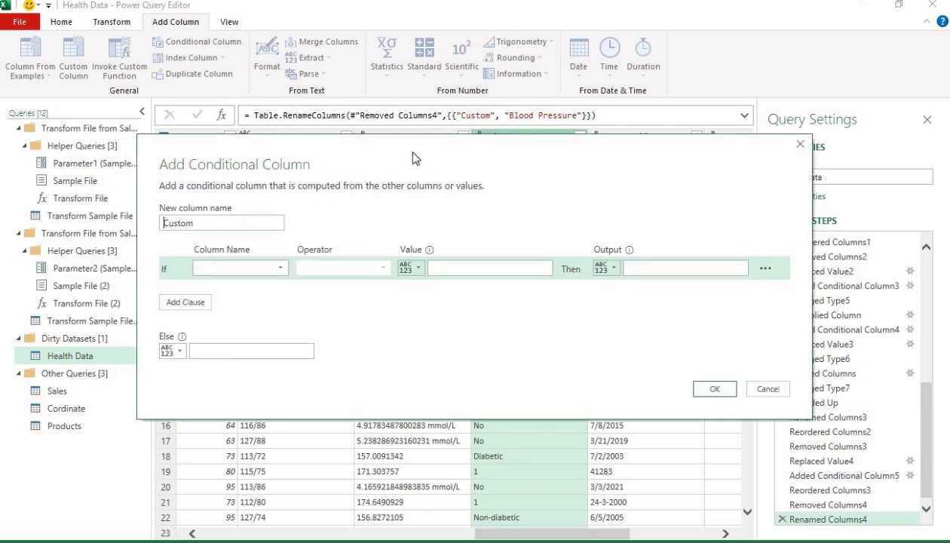
left_click_drag(413, 157, 419, 258)
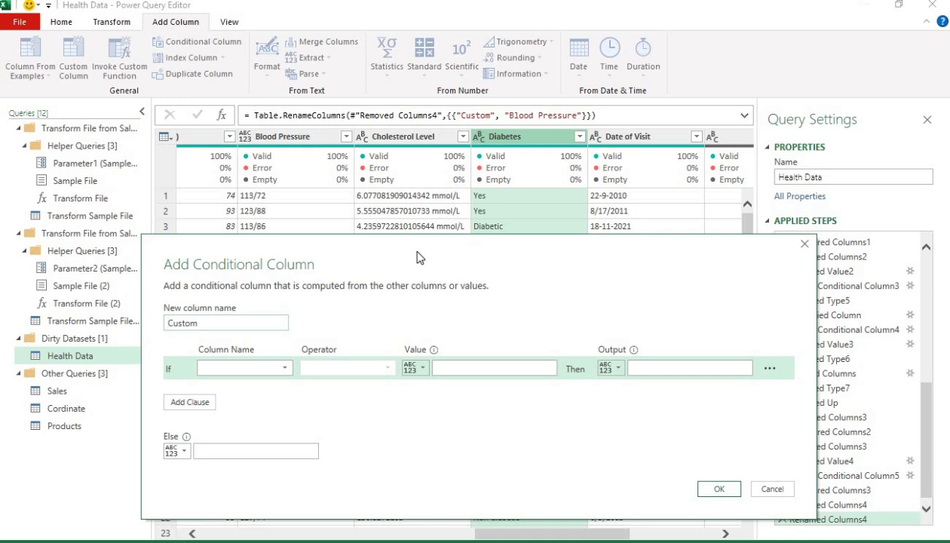
left_click_drag(417, 252, 415, 251)
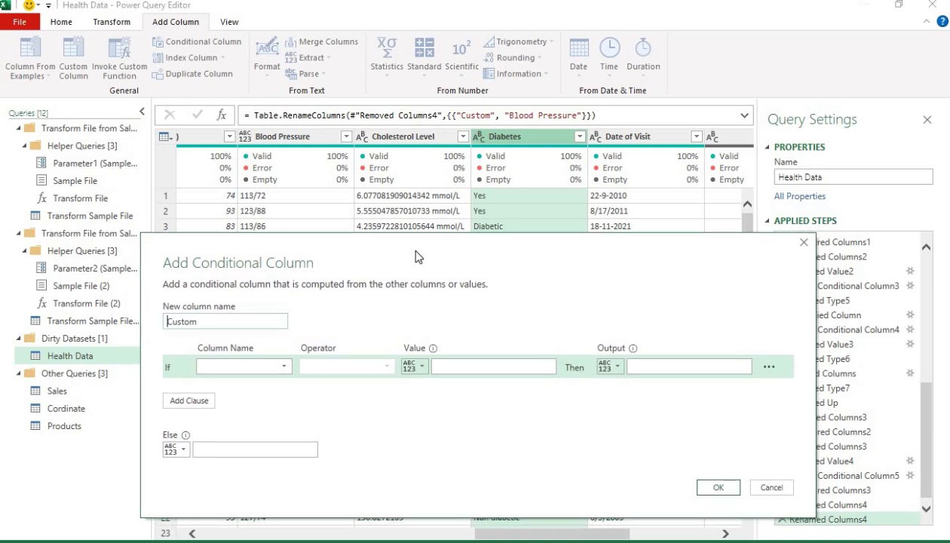
left_click_drag(420, 256, 418, 256)
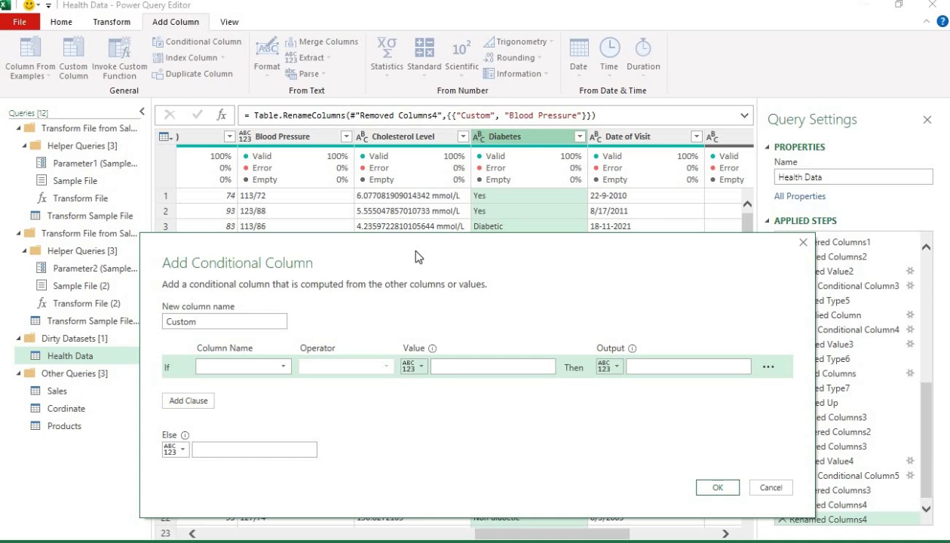
left_click(280, 367)
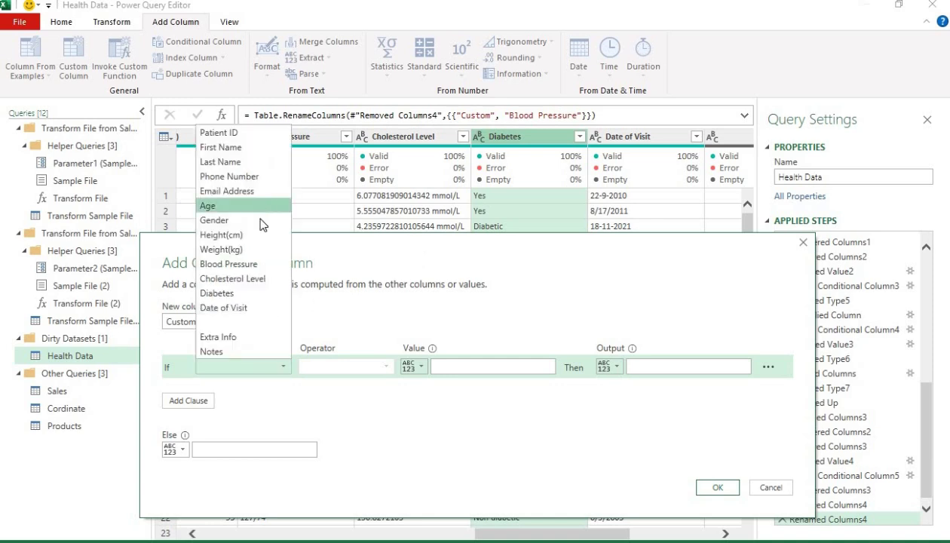
left_click(256, 293)
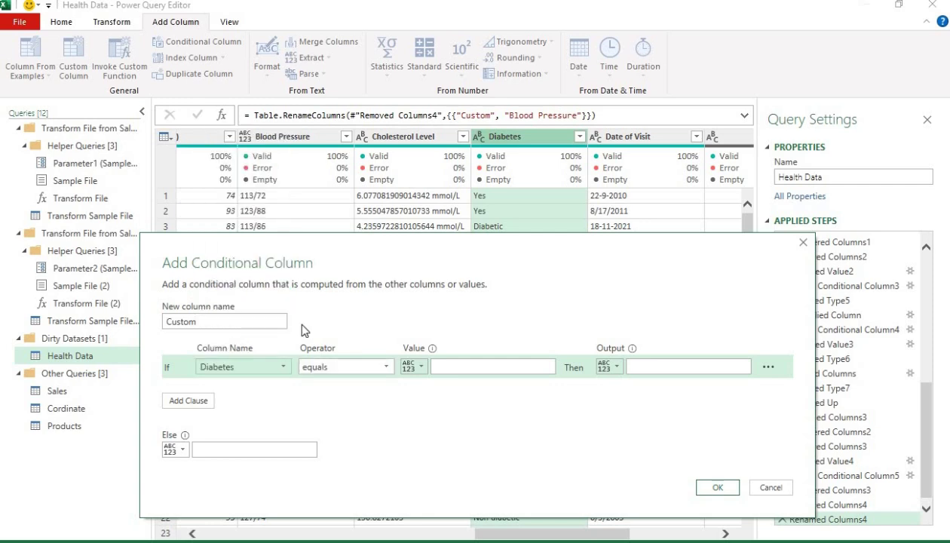
left_click(342, 367)
left_click(343, 384)
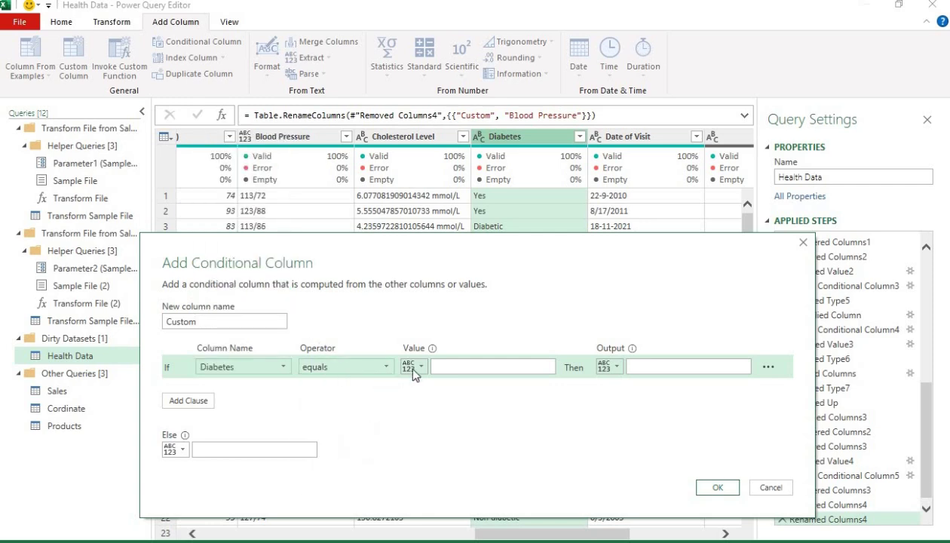
Step: Make the first clause compare Diabetes with 0 and output Non-diabetic
left_click(445, 367)
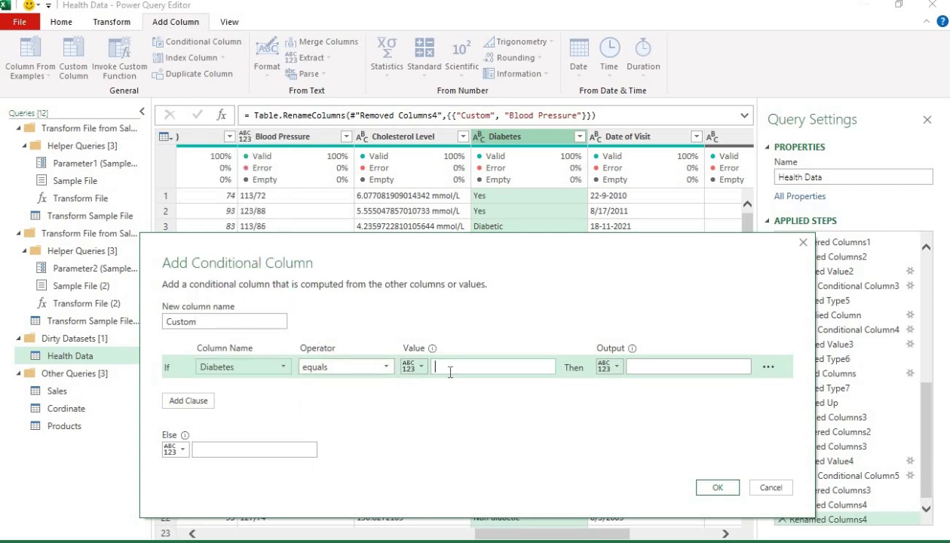
type("0")
left_click(683, 371)
type("Non")
left_click_drag(728, 241, 739, 103)
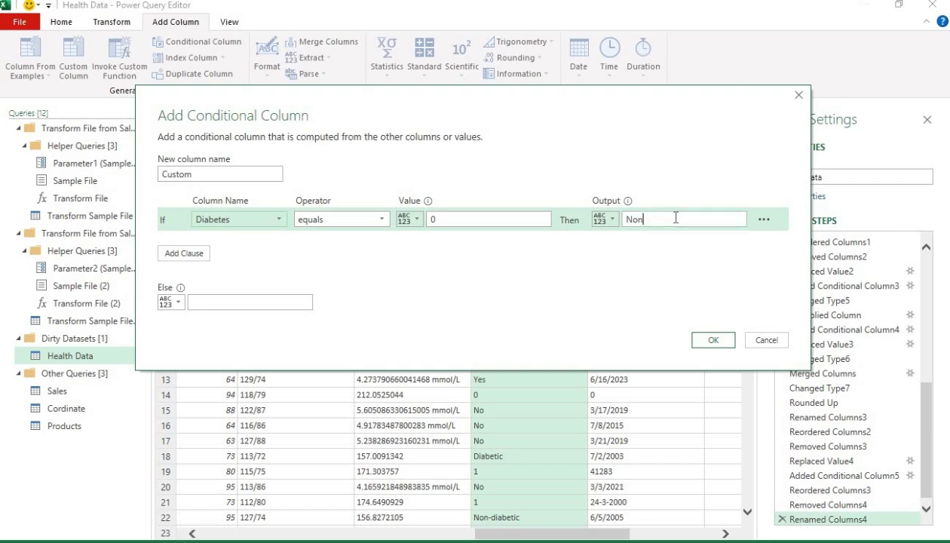
type("-diabetic")
Step: Add two more clauses and make the second one output Diabetic when Diabetes equals 1
left_click(197, 258)
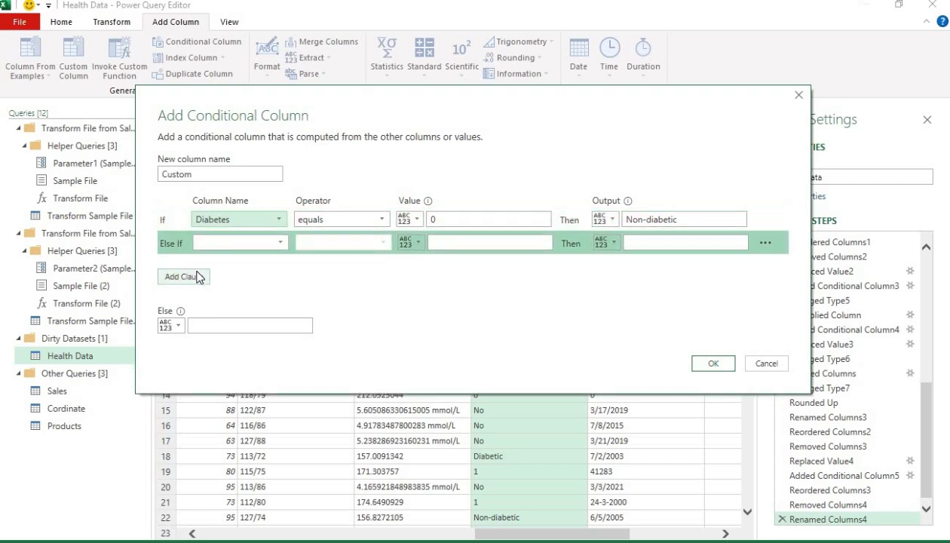
left_click(197, 277)
left_click(263, 239)
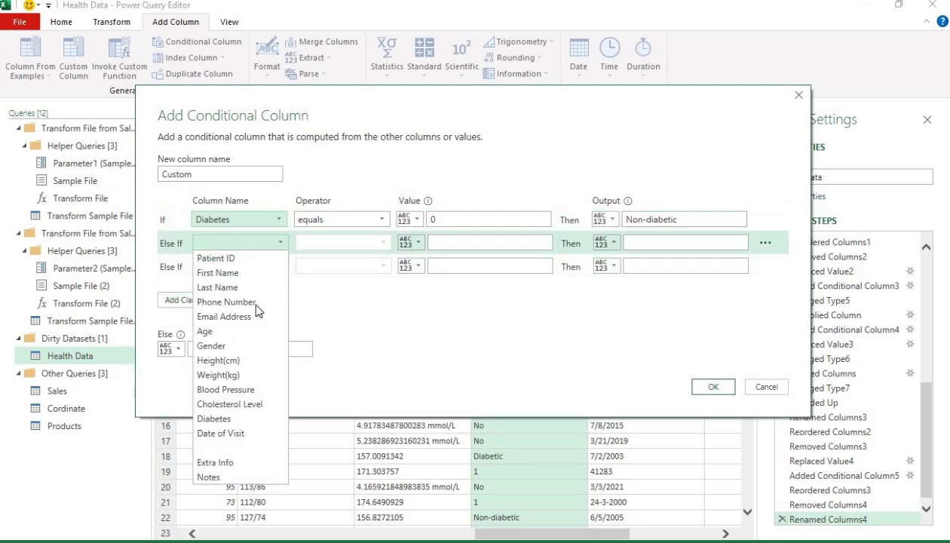
left_click(227, 418)
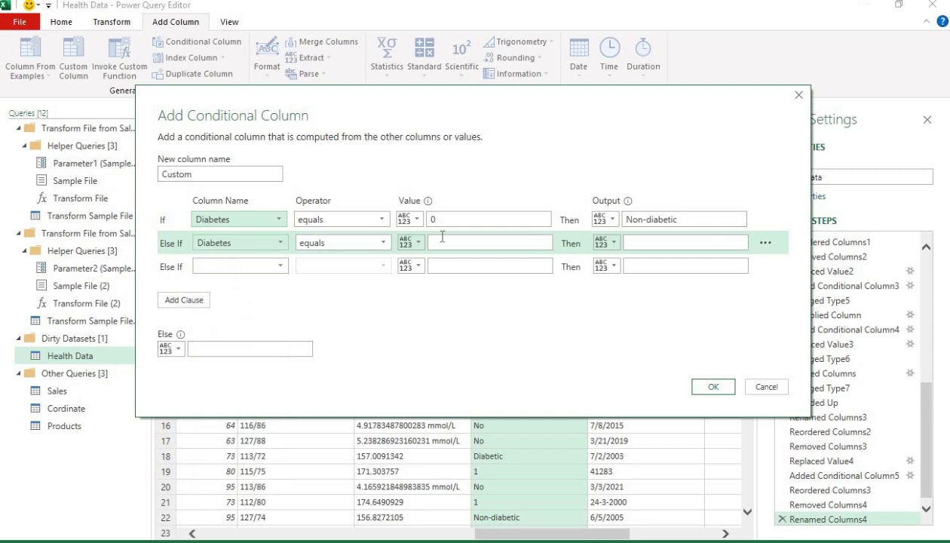
left_click(461, 241)
type("1")
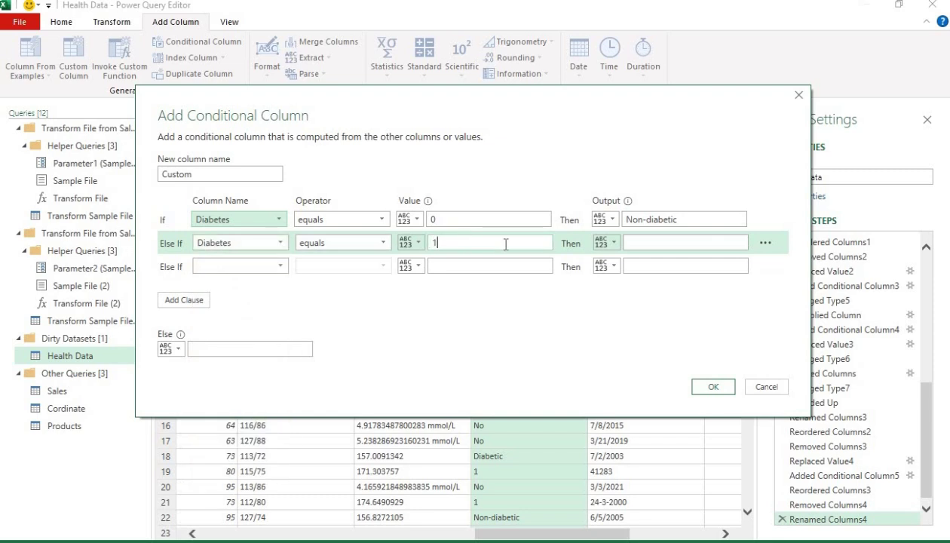
left_click(635, 242)
type("Diabetic")
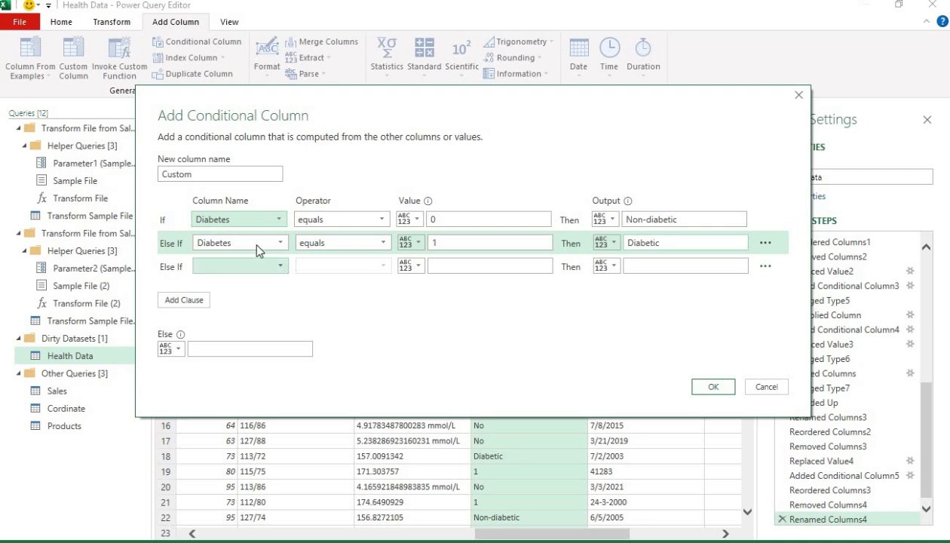
Step: Make the third clause output Non-diabetic when Diabetes equals No
left_click(256, 265)
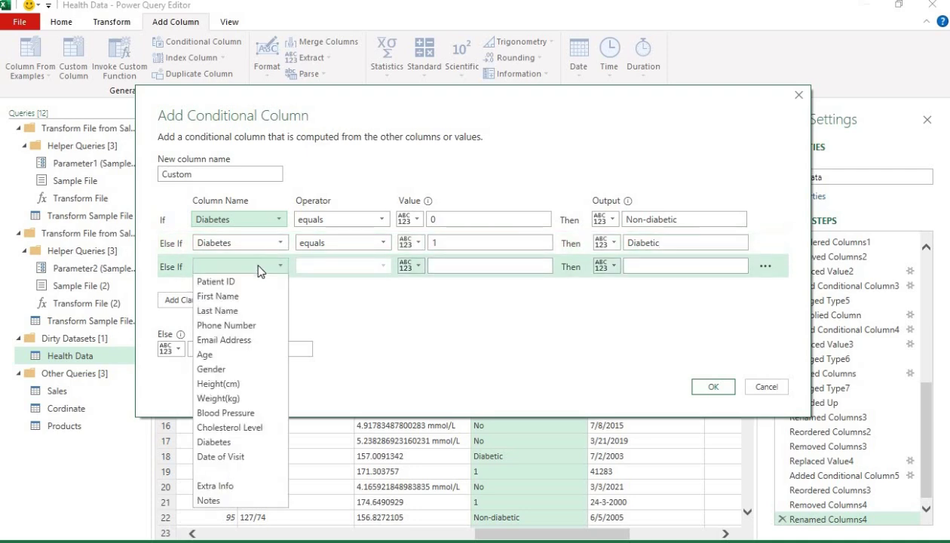
left_click(226, 442)
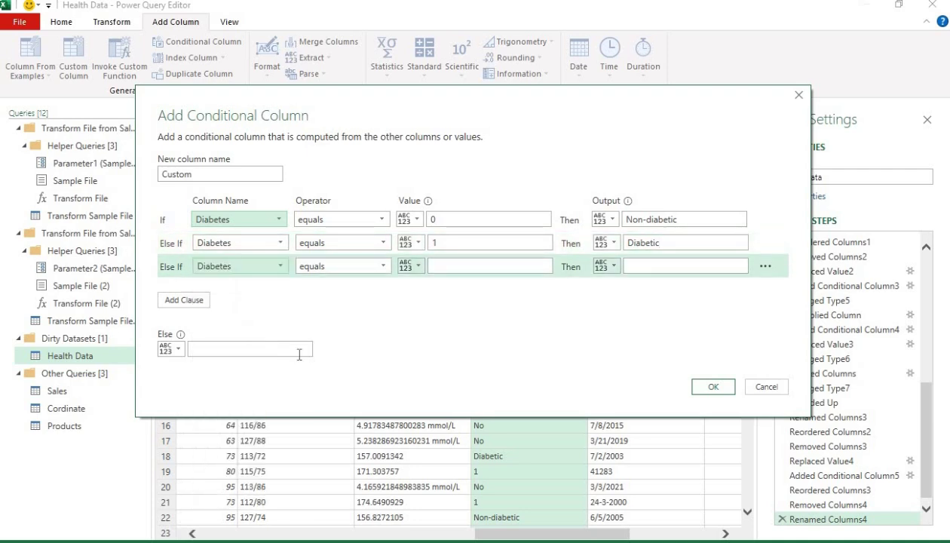
left_click(450, 261)
type("No")
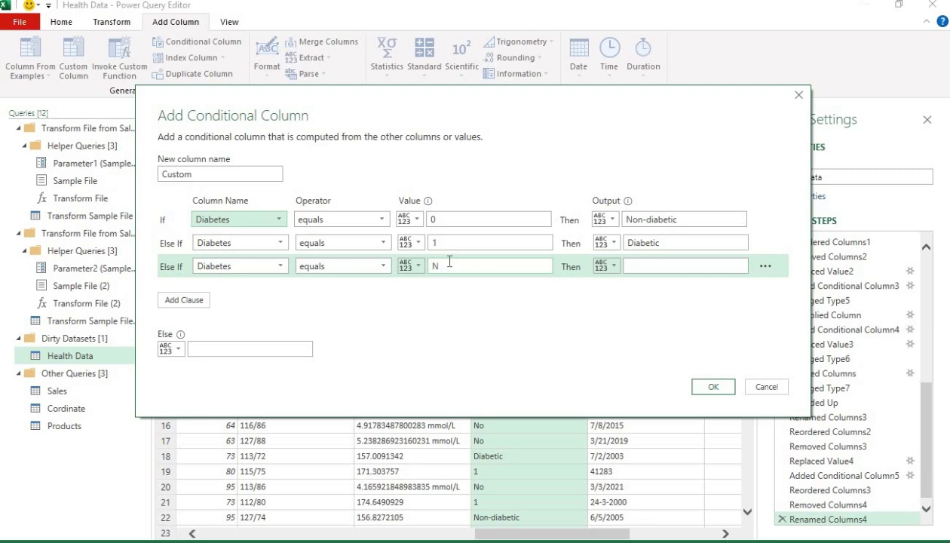
left_click(642, 266)
type("Non")
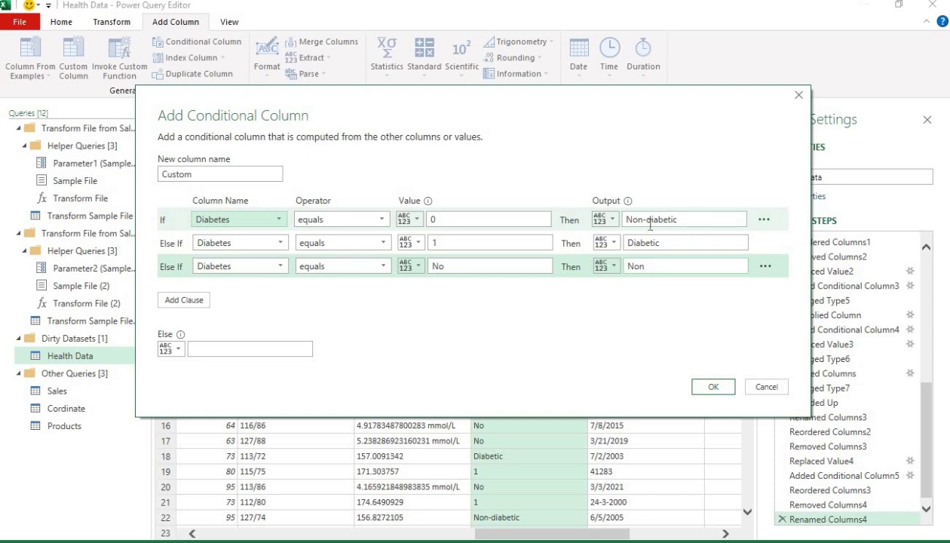
left_click_drag(684, 219, 619, 220)
key("ctrl+c")
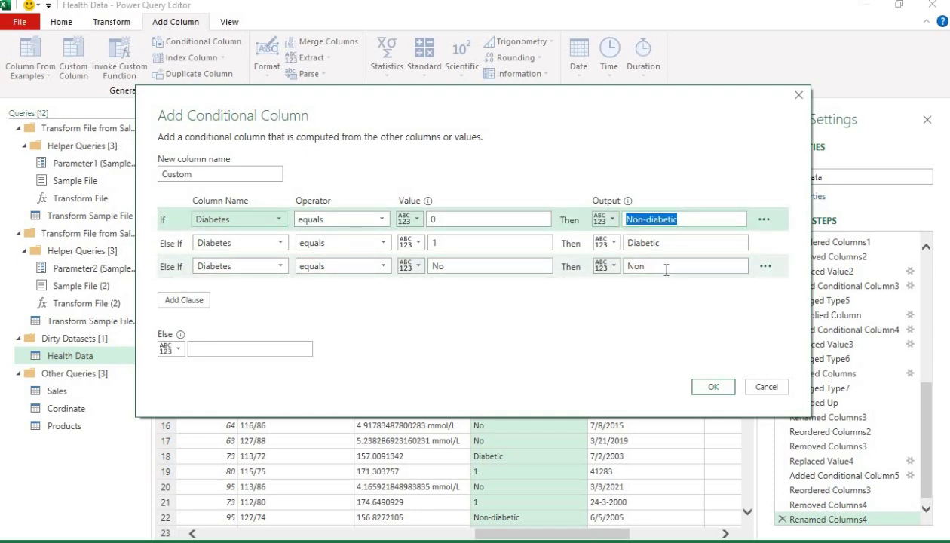
left_click_drag(664, 268, 618, 273)
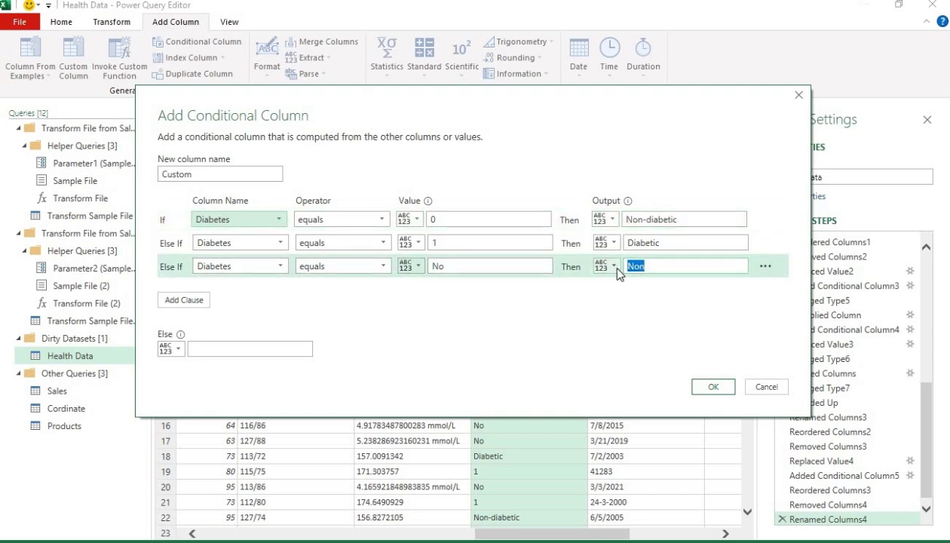
key("ctrl+v")
Step: Add a fourth clause that outputs Diabetic when Diabetes equals Yes
left_click(183, 304)
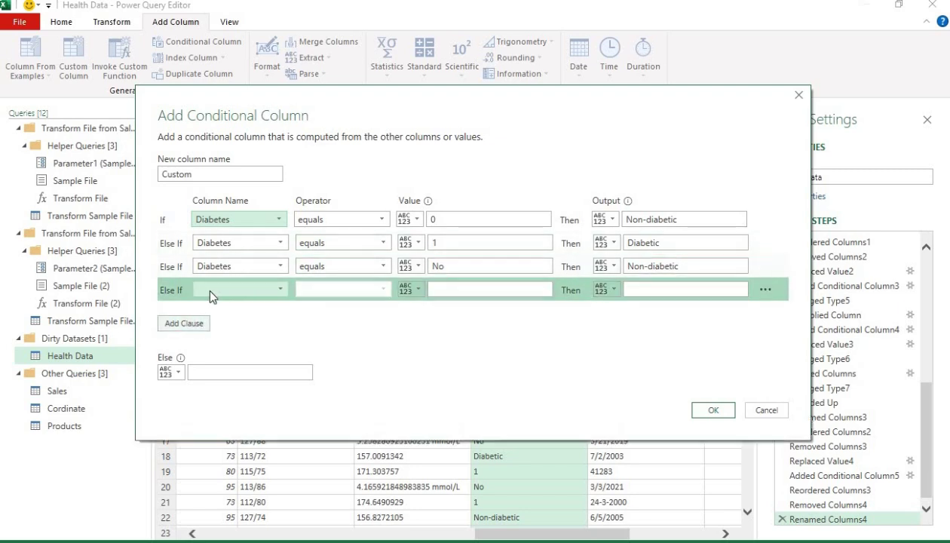
left_click(279, 291)
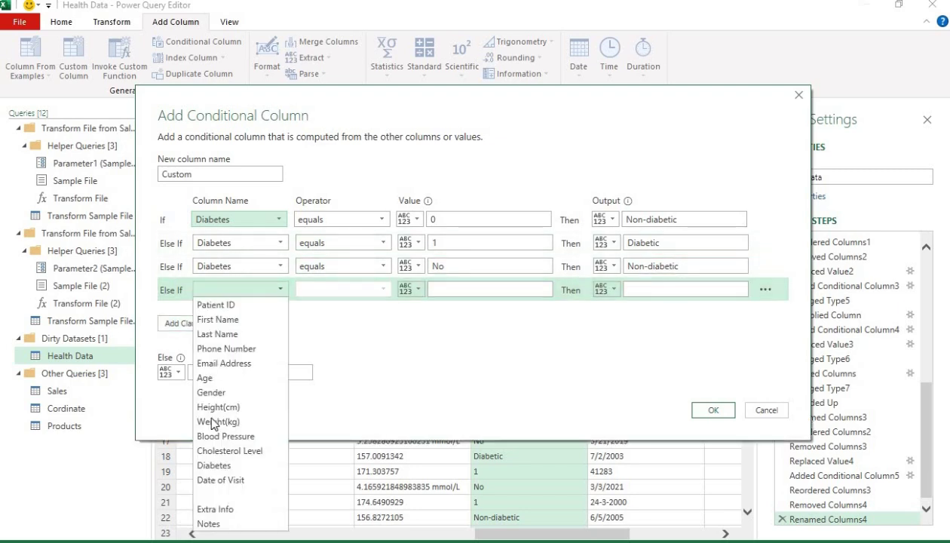
left_click(216, 466)
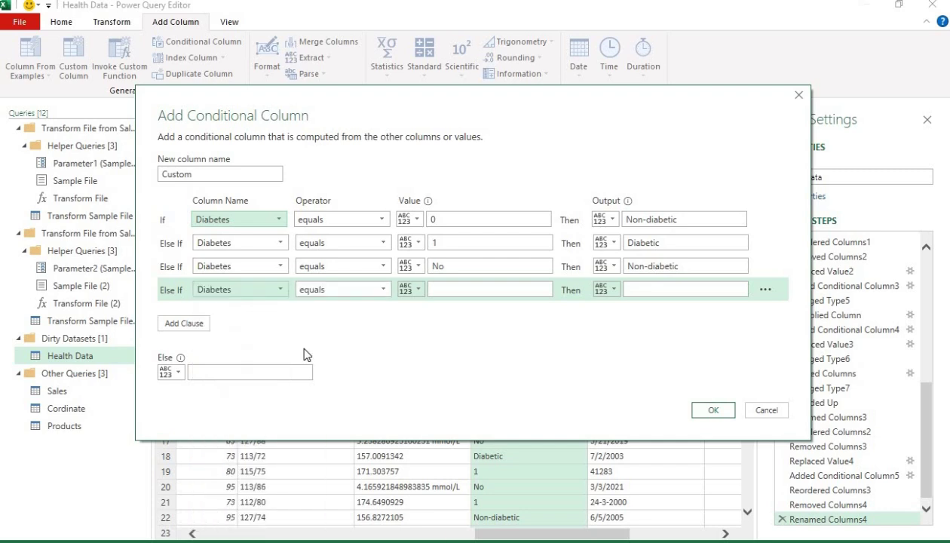
left_click(366, 290)
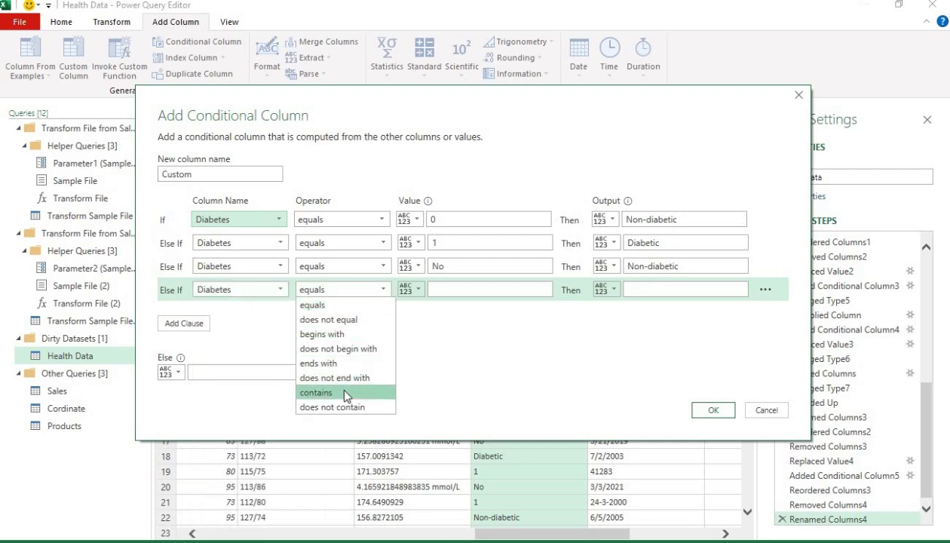
left_click(480, 290)
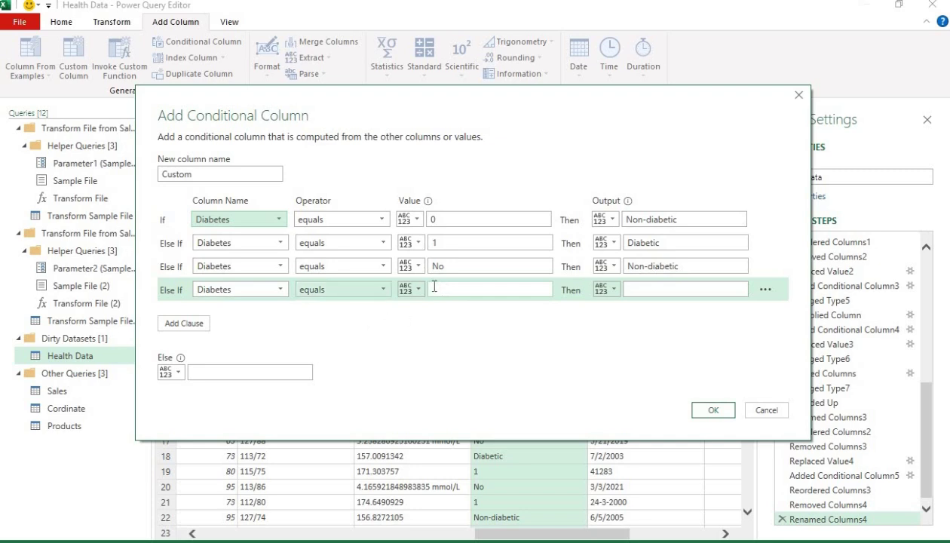
type("Yes")
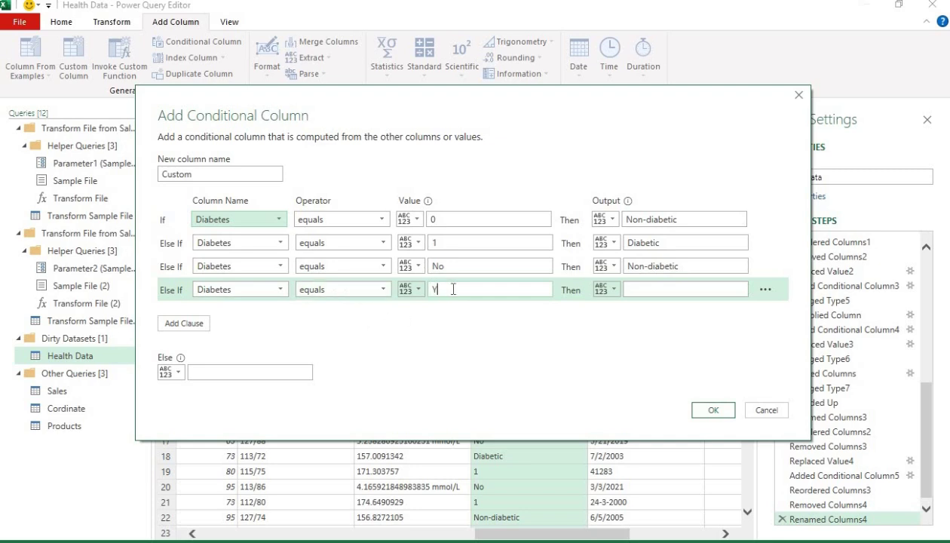
left_click(652, 289)
type("Diabetic")
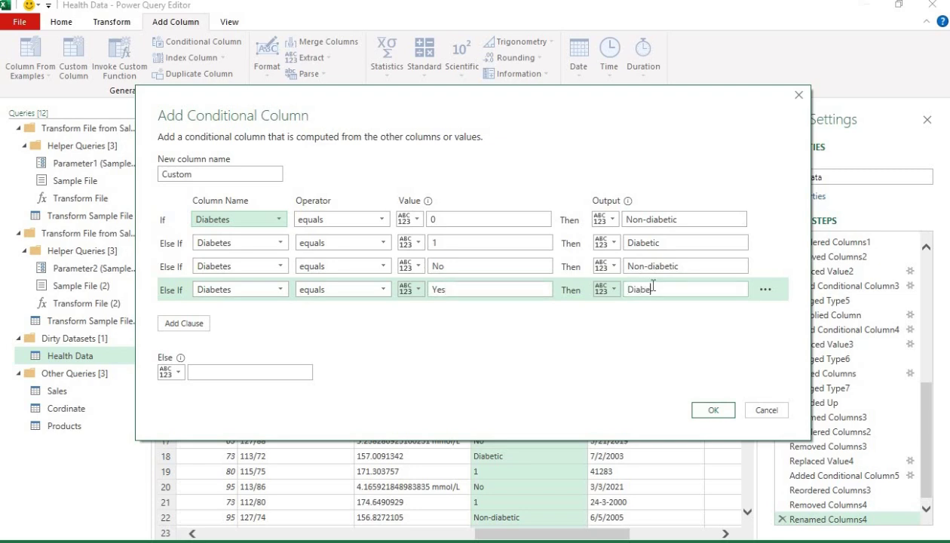
Step: Set the Else result to the value of the Diabetes column and create the conditional column
left_click(184, 371)
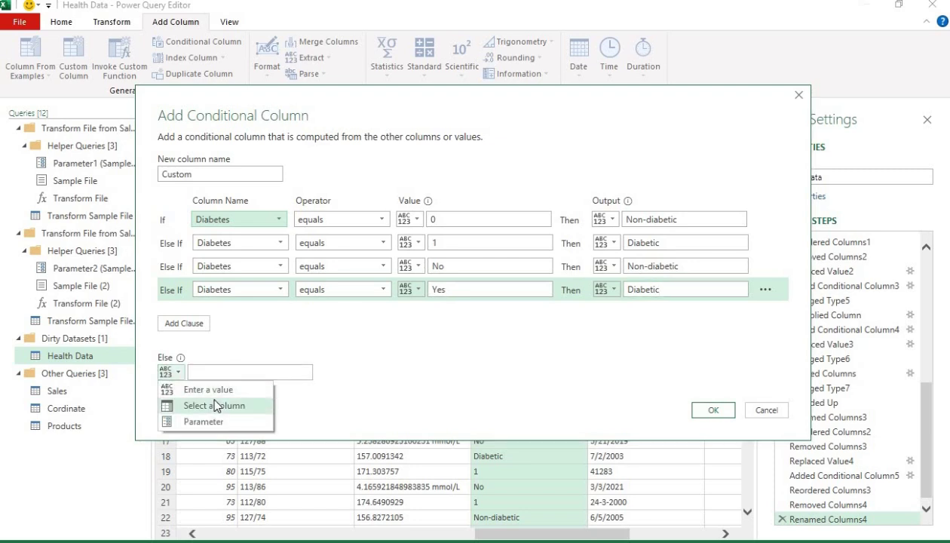
left_click(217, 406)
left_click(252, 368)
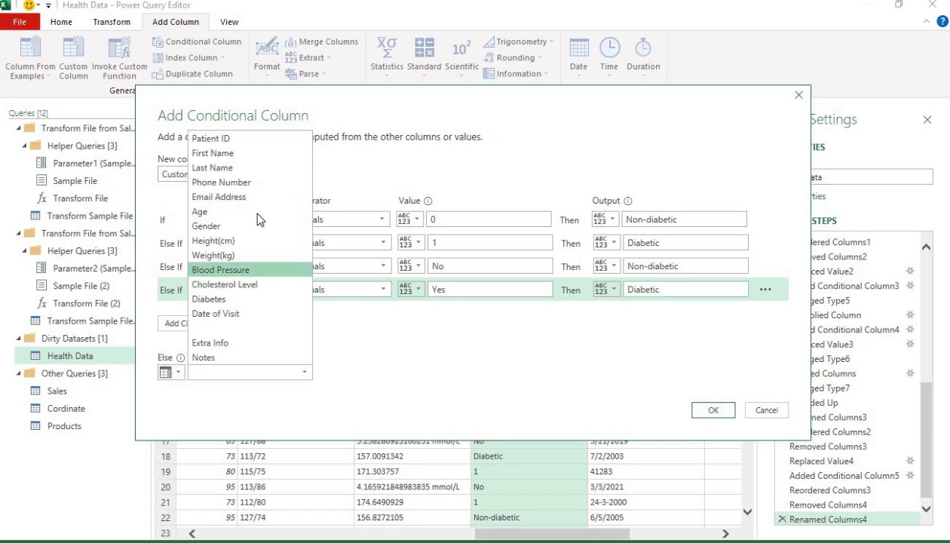
left_click(257, 298)
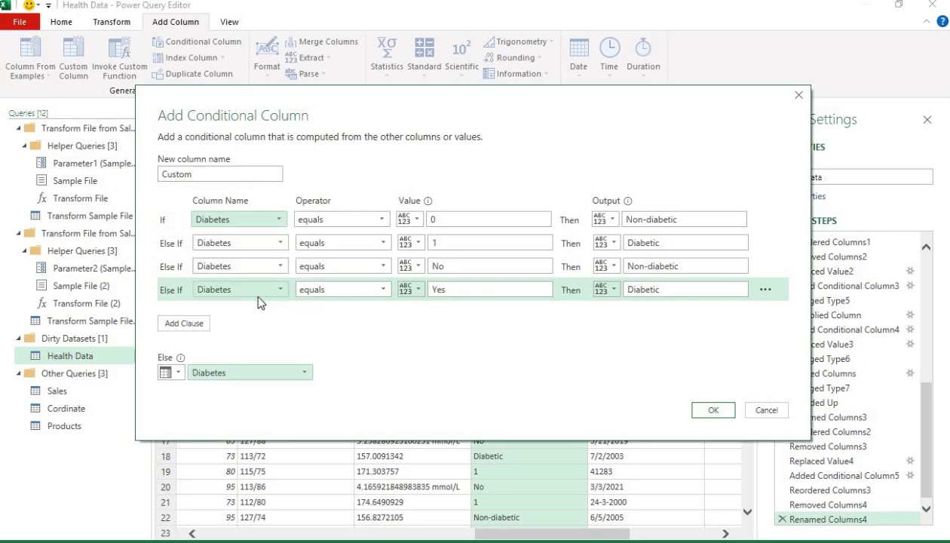
left_click(713, 411)
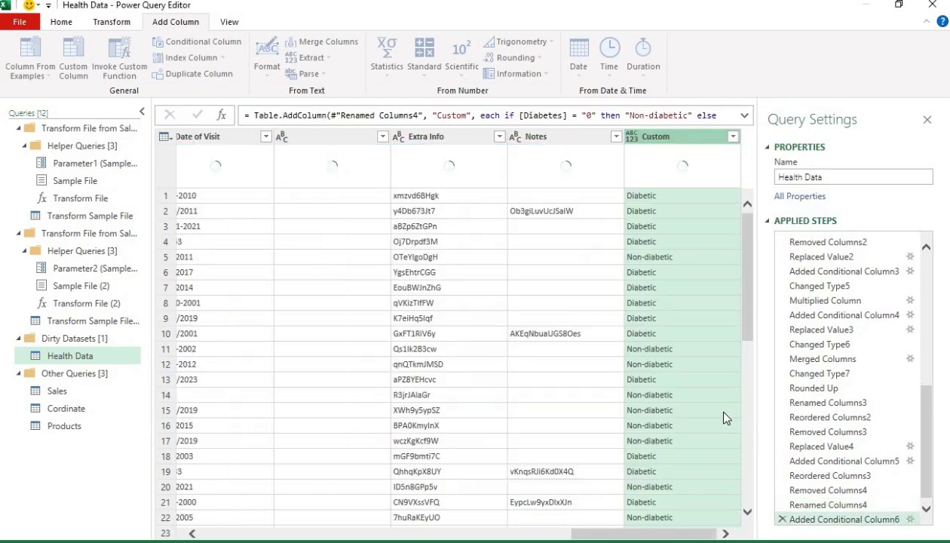
Step: Check the complete list of distinct values in the Custom column, keeping every value selected
left_click(733, 138)
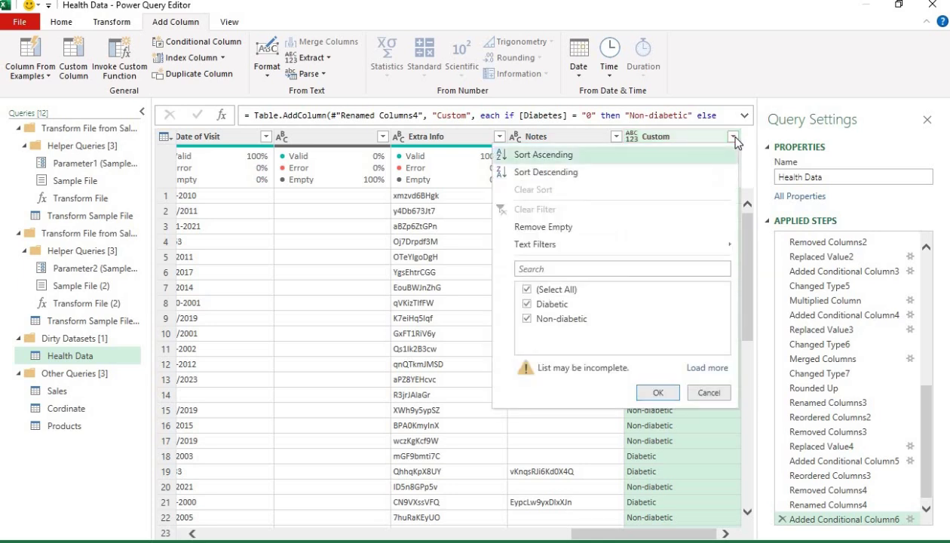
left_click(705, 367)
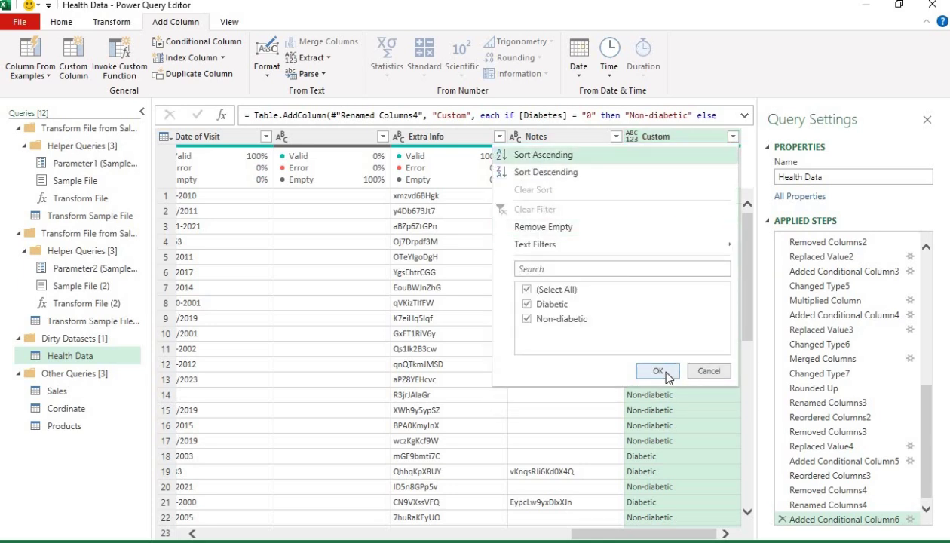
left_click(671, 375)
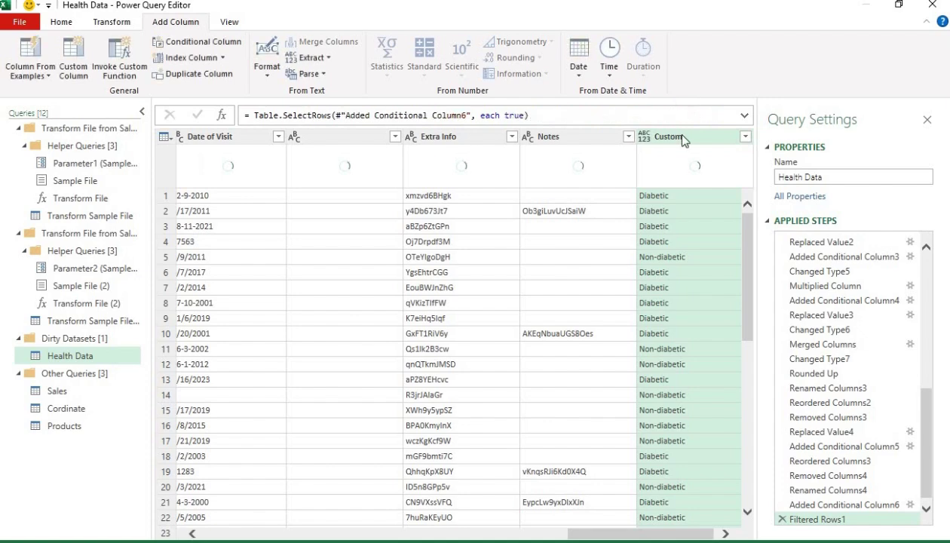
Step: Move the Custom column directly after Diabetes and remove the original Diabetes column
left_click_drag(671, 133, 409, 216)
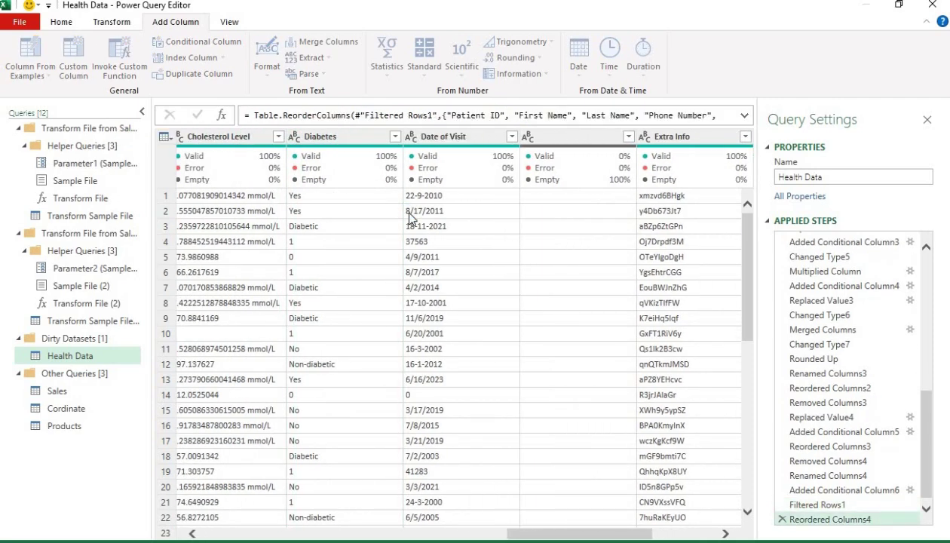
left_click(354, 136)
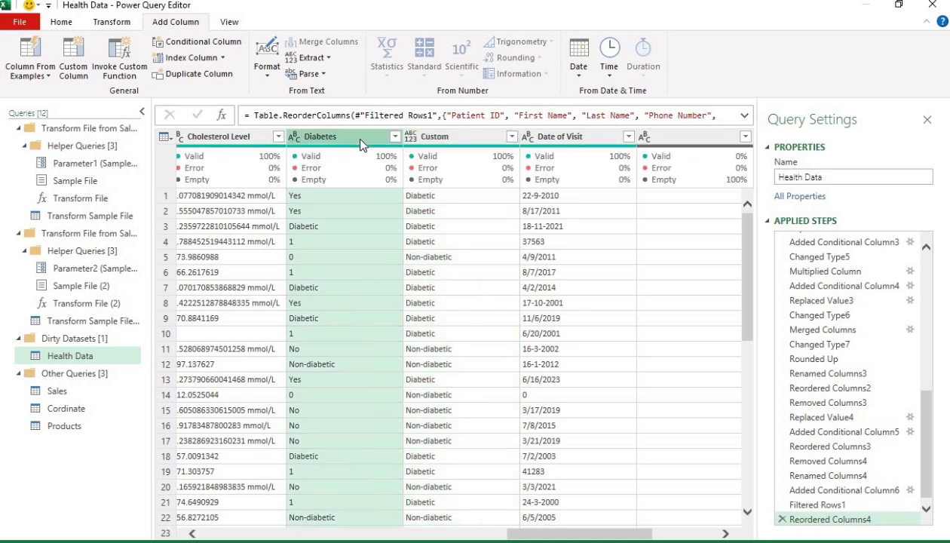
right_click(356, 137)
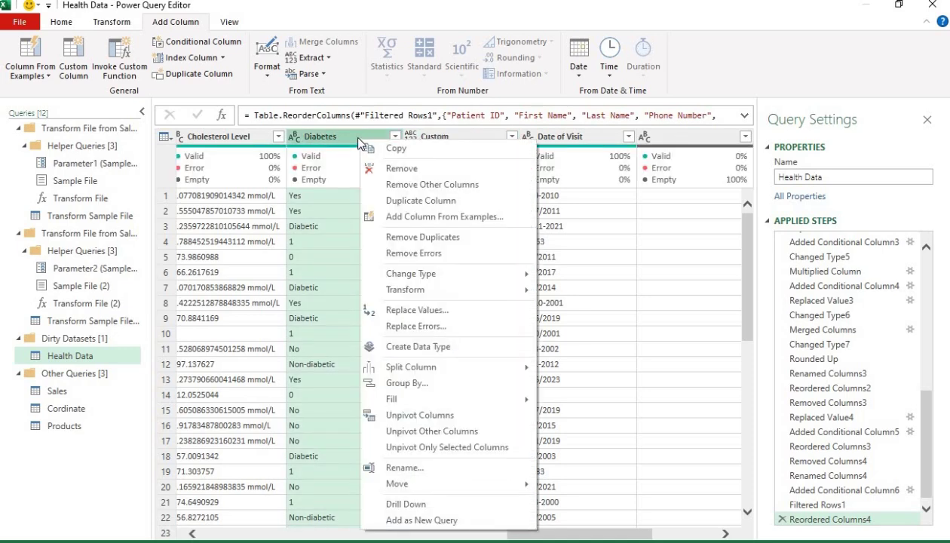
left_click(398, 168)
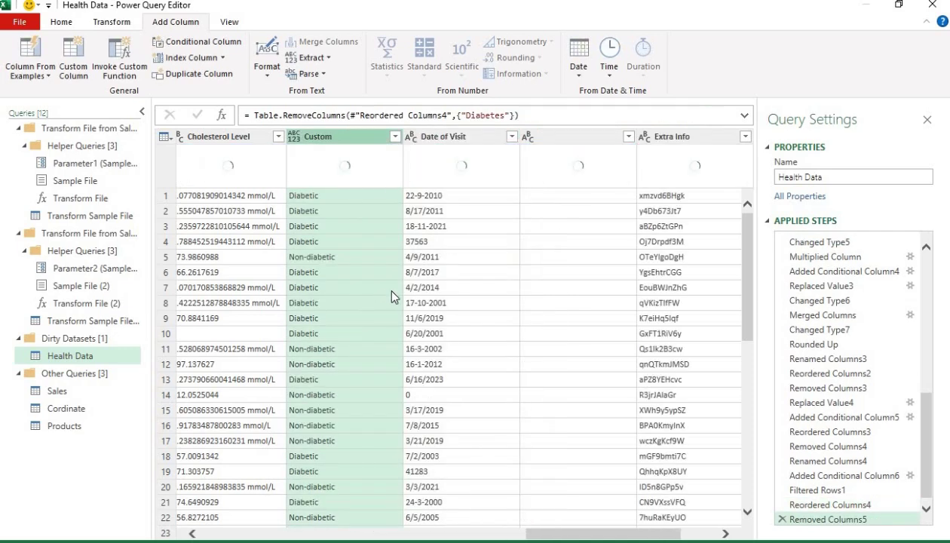
Step: Change the Custom column's data type to Text
left_click(465, 140)
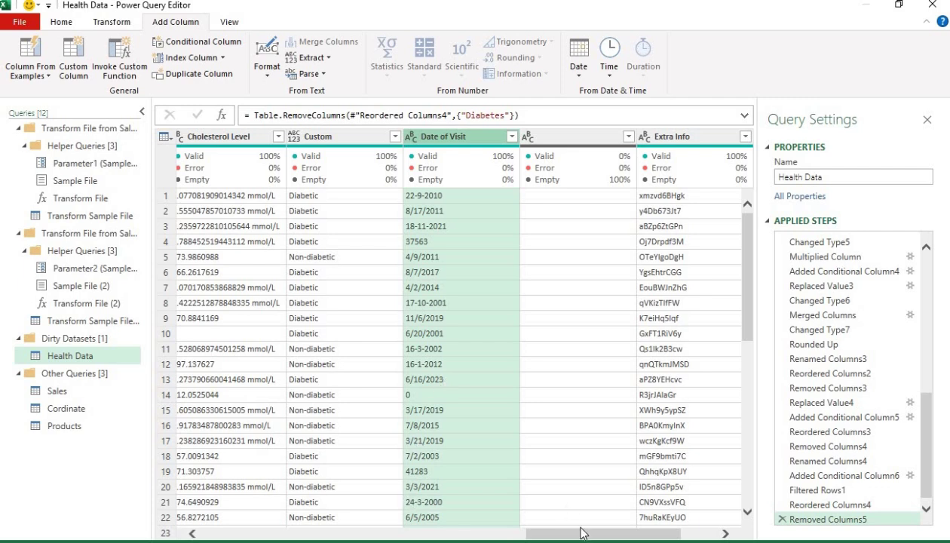
left_click_drag(590, 537, 601, 537)
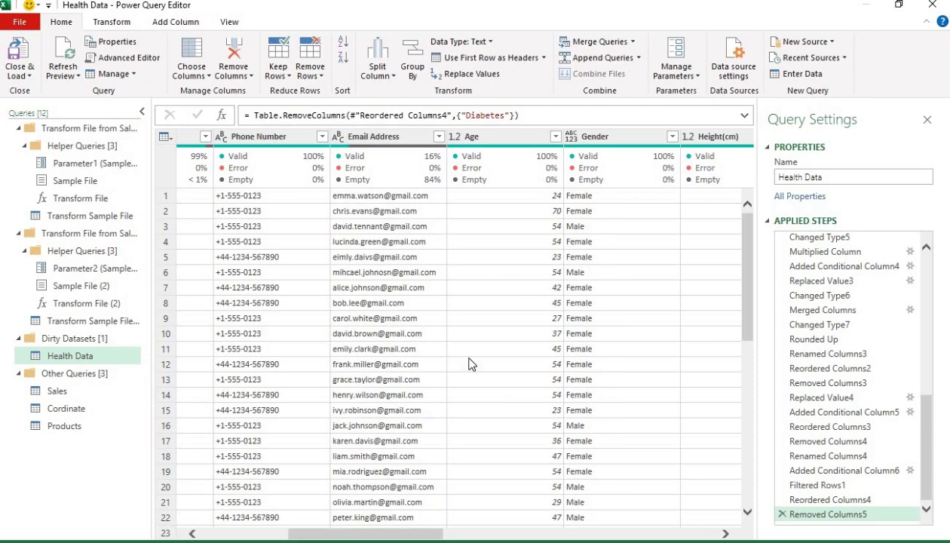
left_click_drag(401, 536, 666, 538)
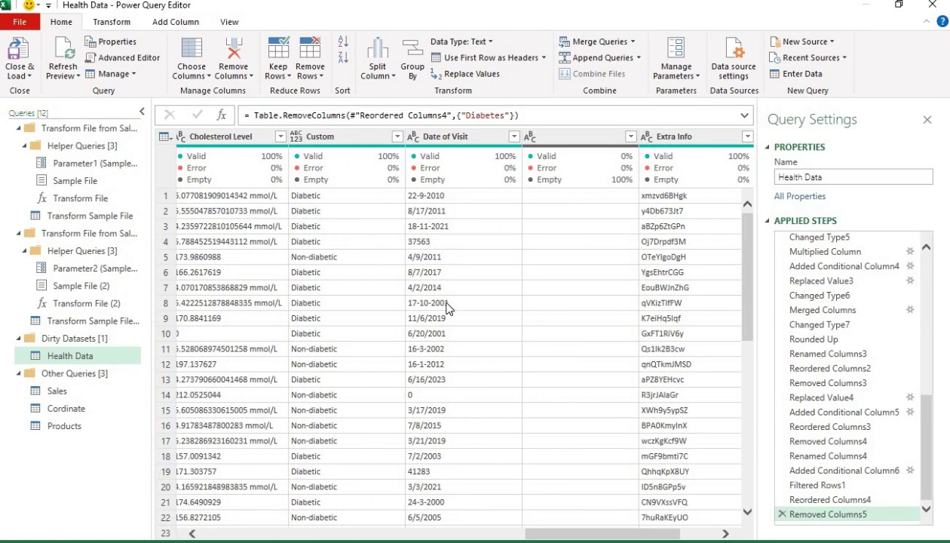
left_click(349, 140)
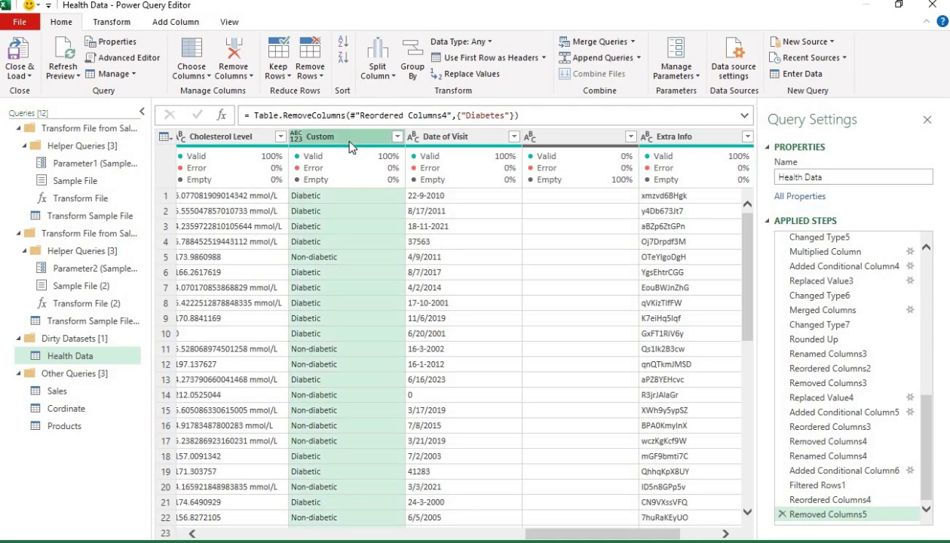
left_click(483, 43)
left_click(468, 205)
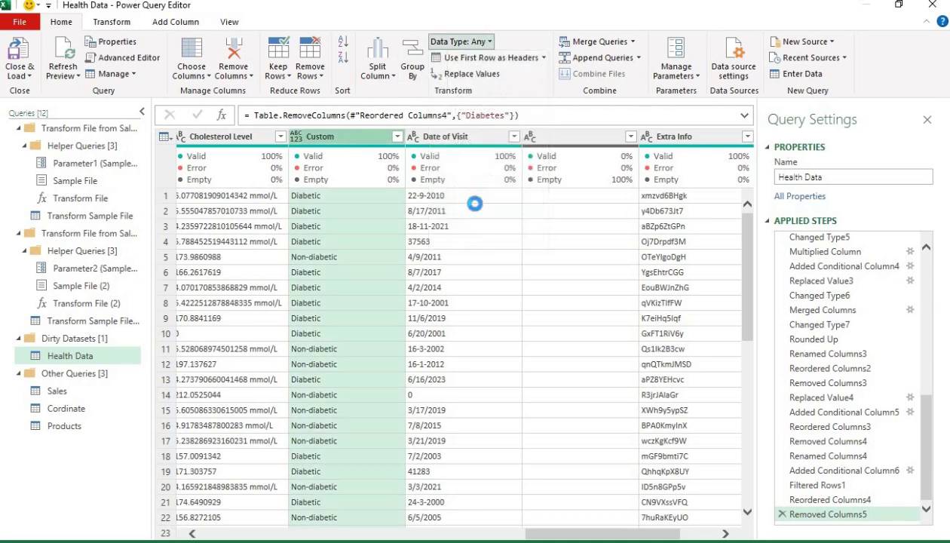
Step: Remove the unnamed empty column, Extra Info and Notes after Date of Visit
left_click(456, 141)
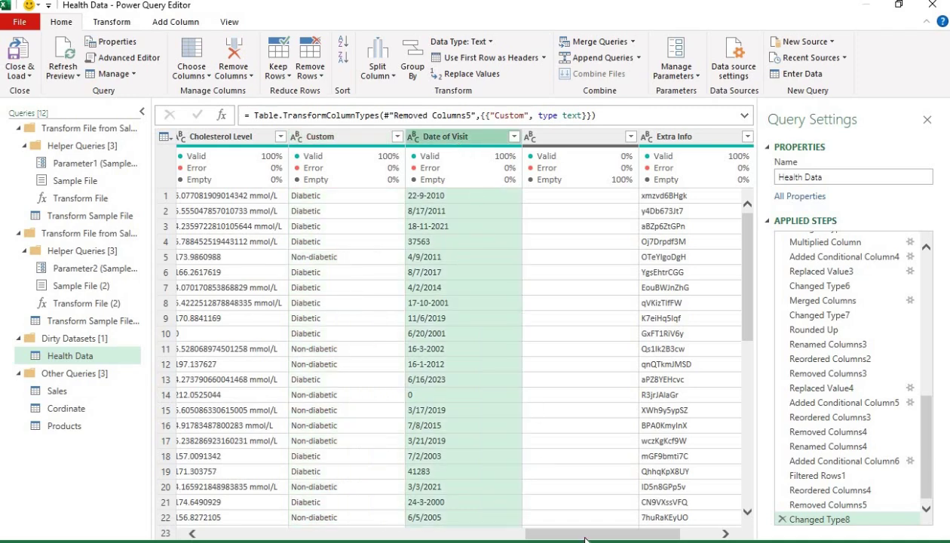
left_click_drag(587, 538, 623, 538)
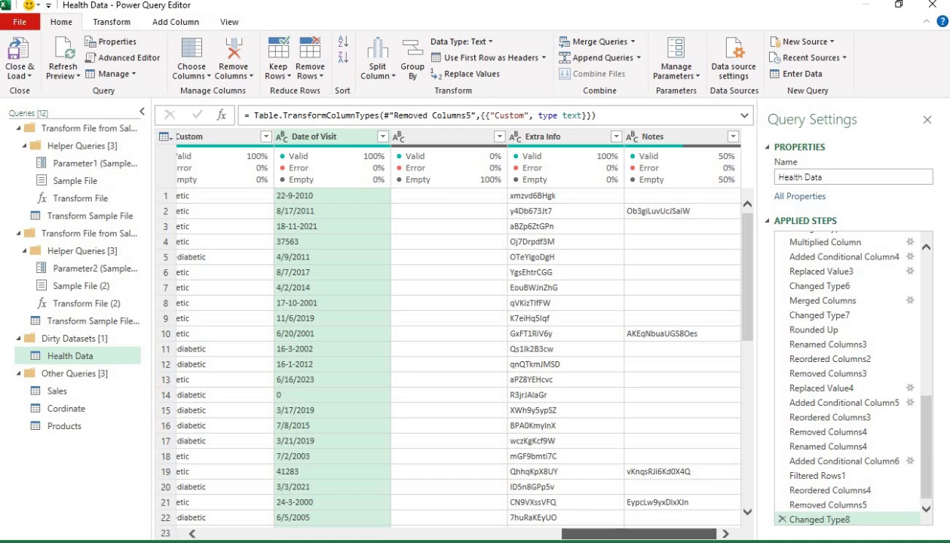
left_click(452, 137)
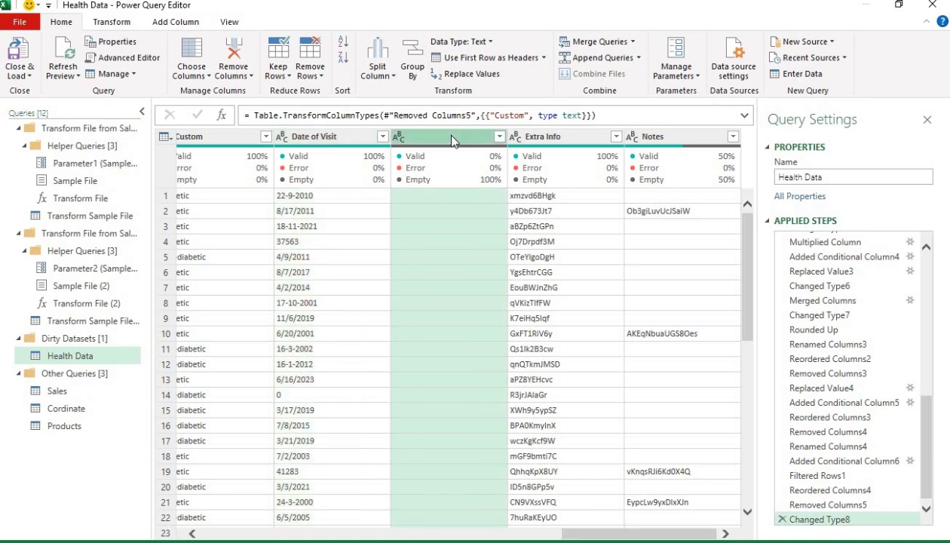
left_click(659, 142, "shift")
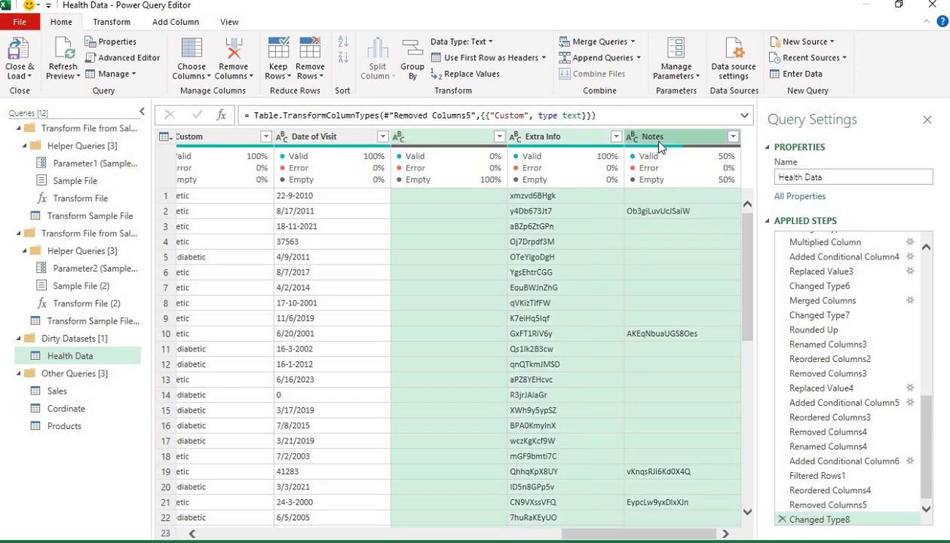
left_click(659, 143)
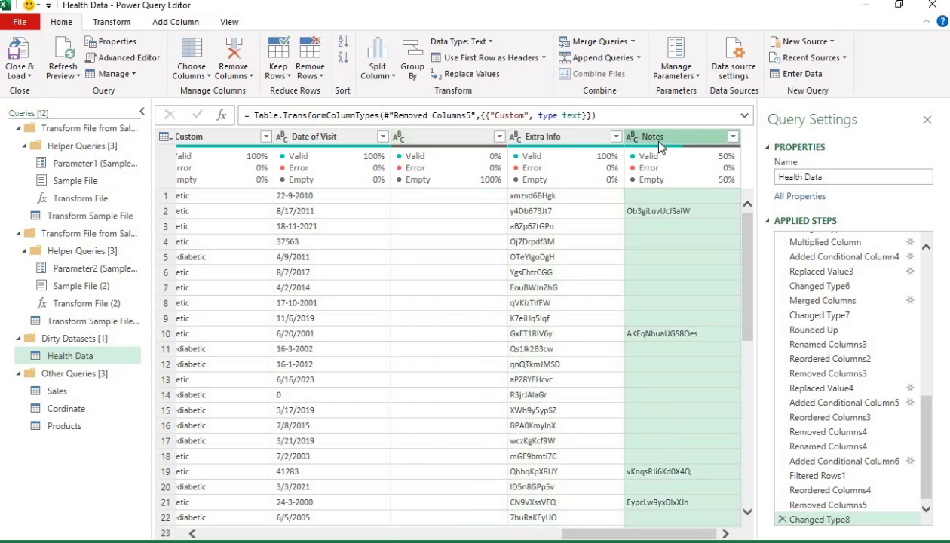
left_click(445, 146)
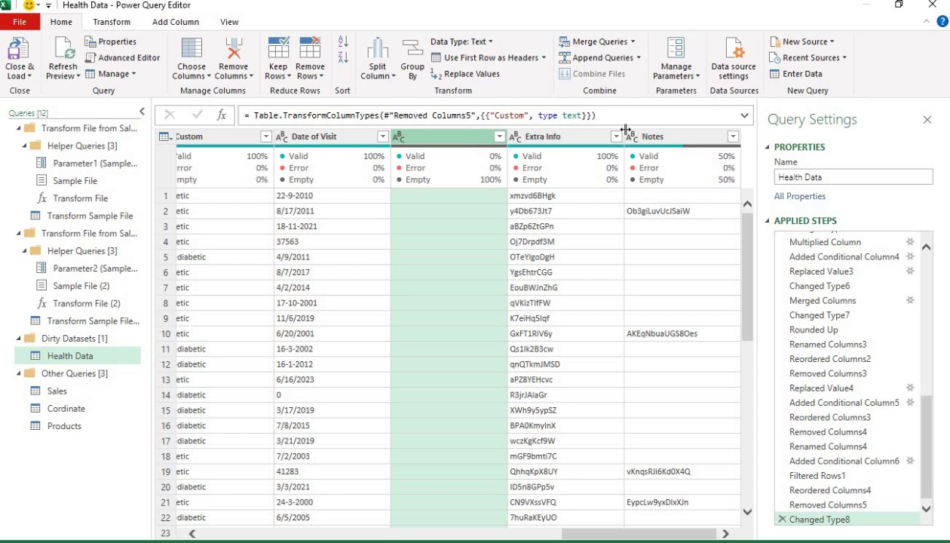
left_click(653, 137, "shift")
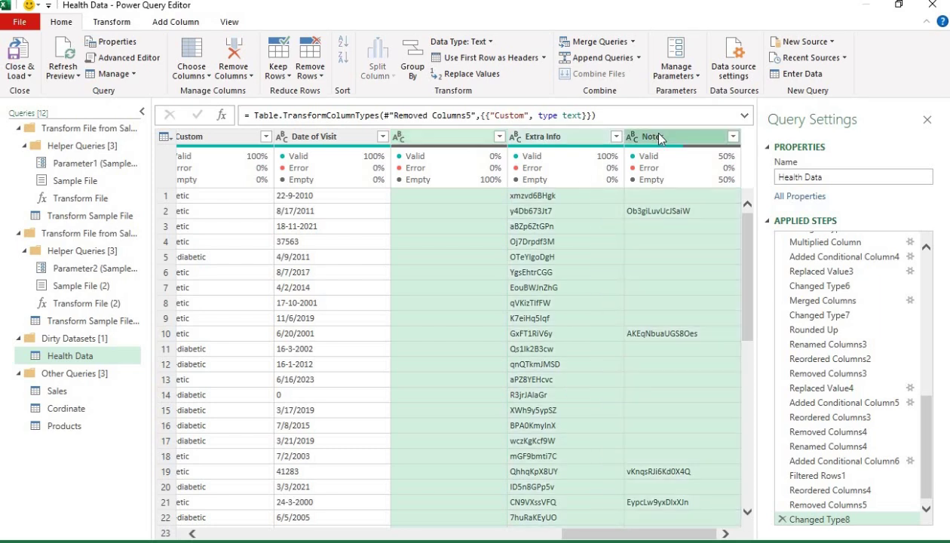
double_click(652, 136)
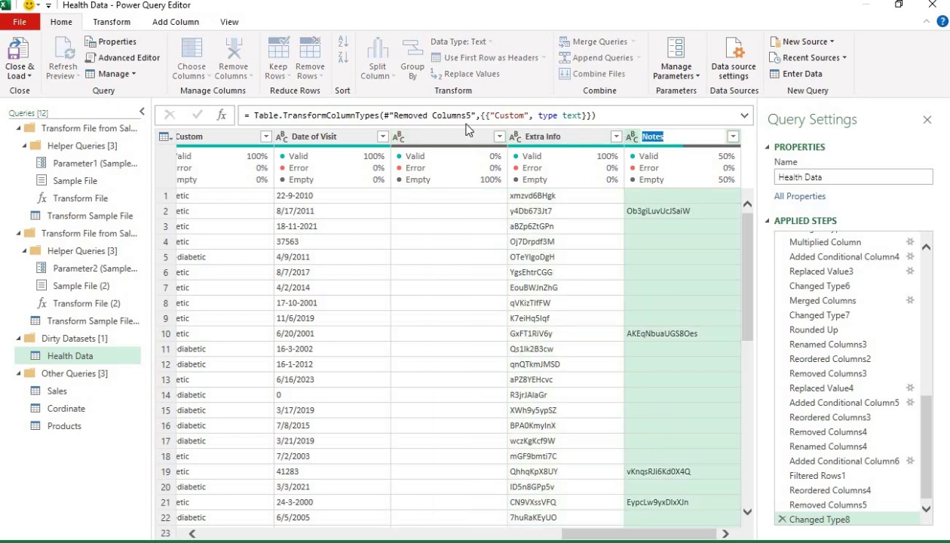
left_click(420, 136)
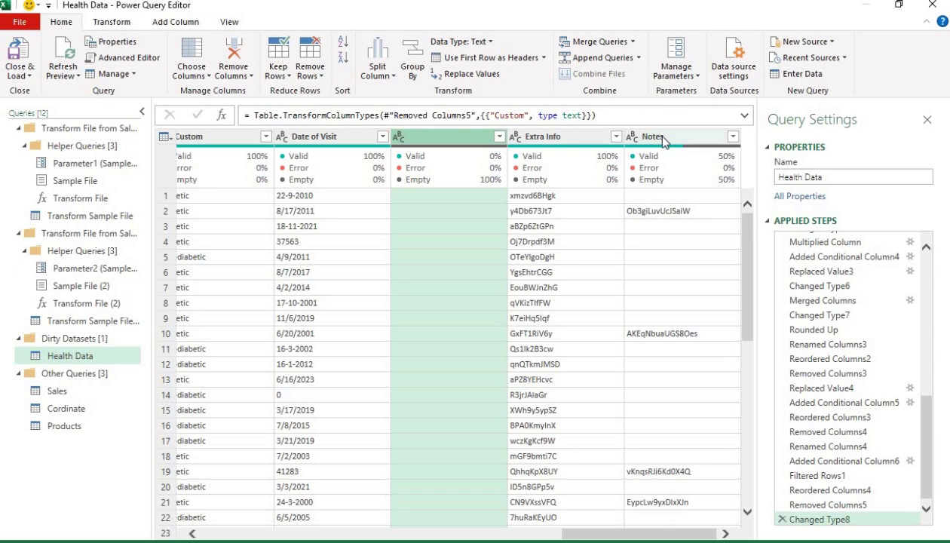
left_click(653, 137, "shift")
right_click(662, 140)
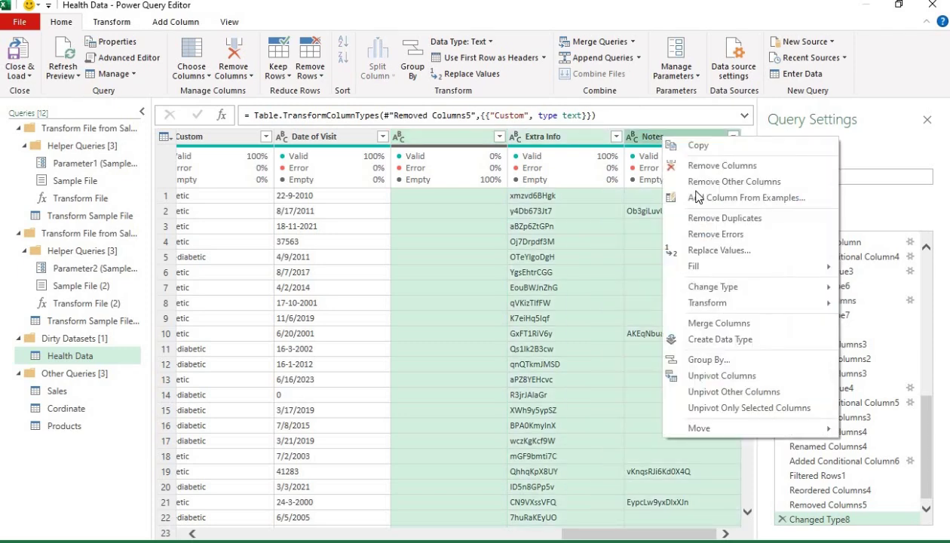
left_click(709, 163)
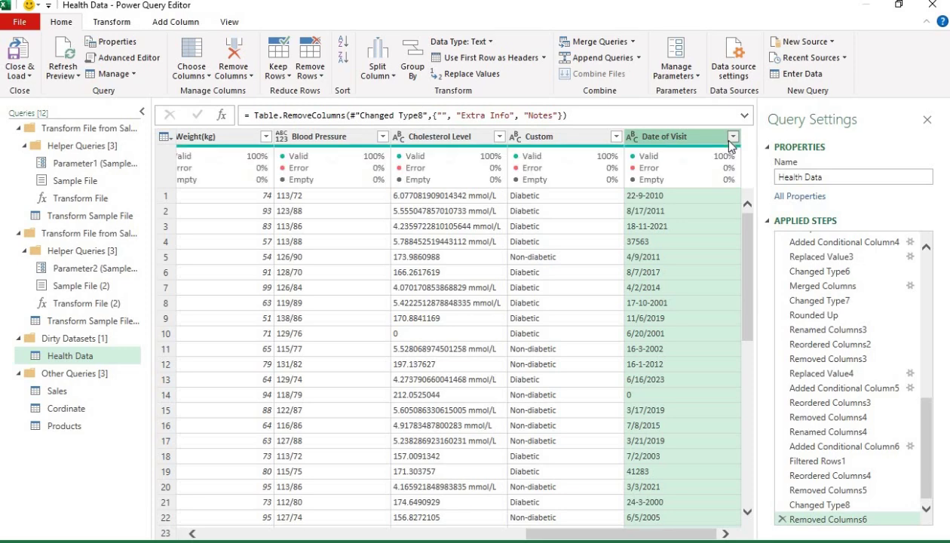
Step: Examine the full list of distinct Date of Visit values for differing date formats without applying a filter
left_click(732, 137)
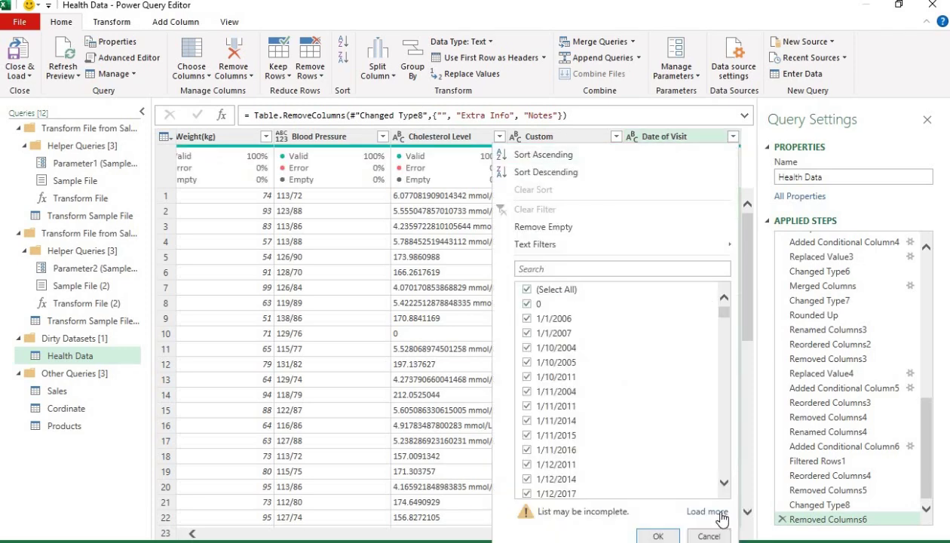
left_click(712, 511)
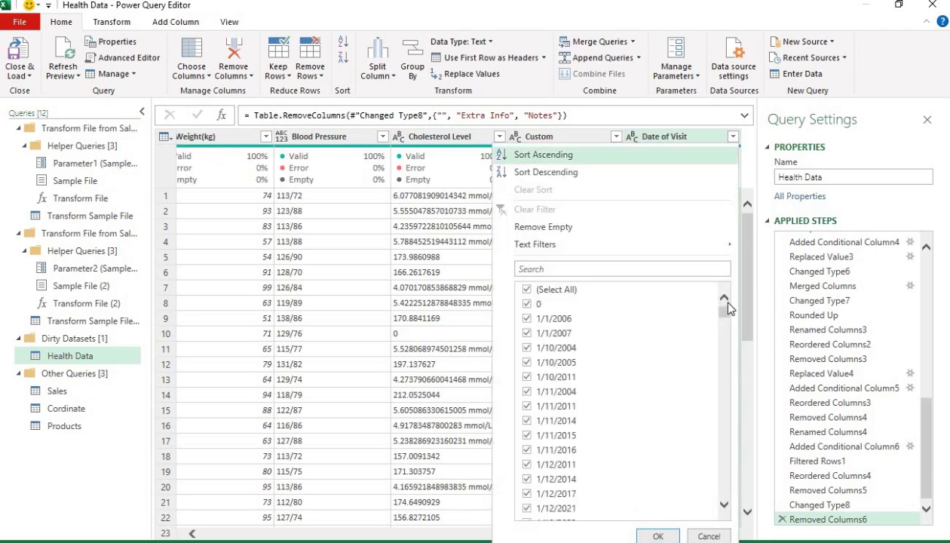
left_click_drag(727, 309, 723, 422)
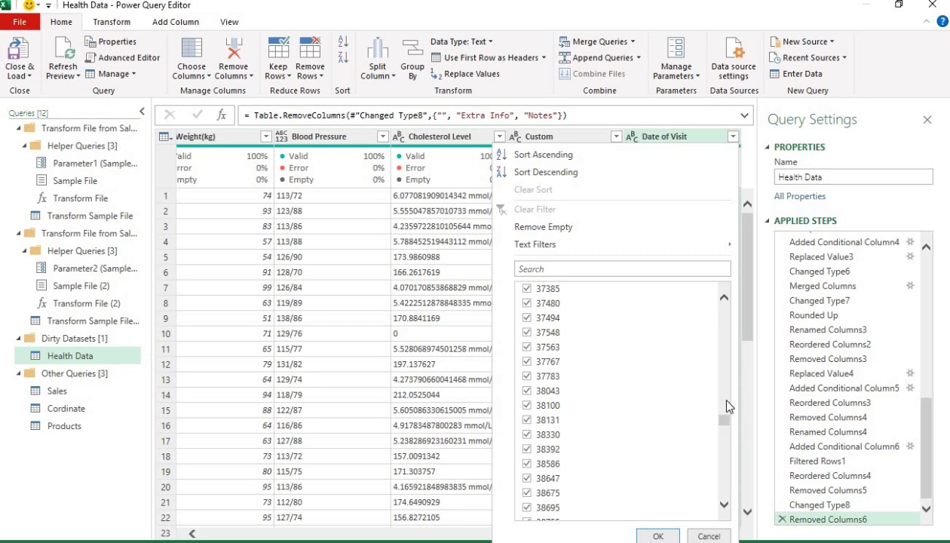
scroll(726, 400, "up", 5)
scroll(727, 406, "up", 10)
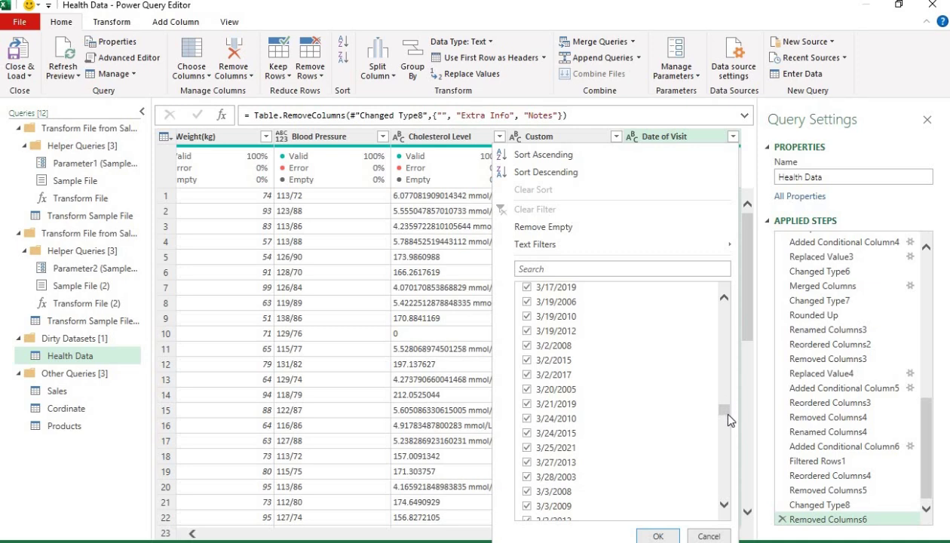
left_click_drag(728, 414, 721, 402)
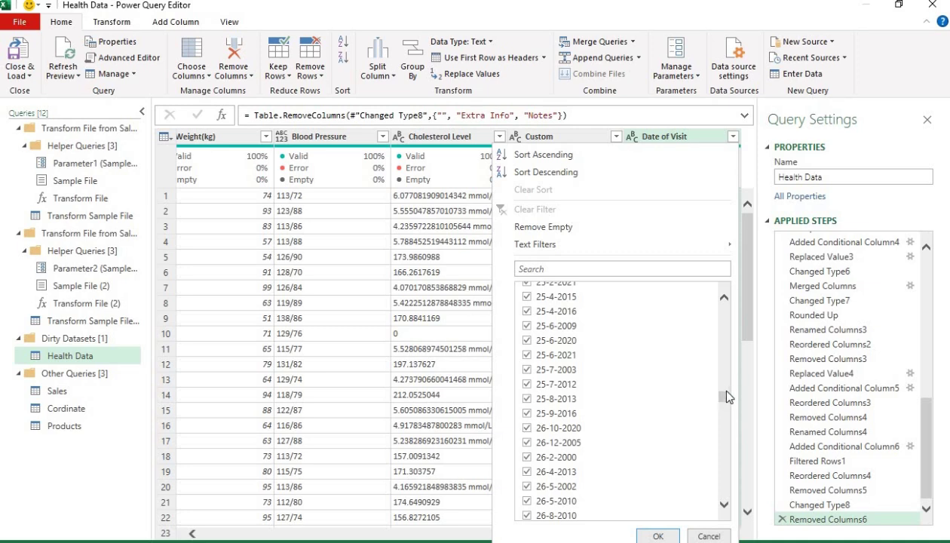
left_click_drag(724, 398, 714, 245)
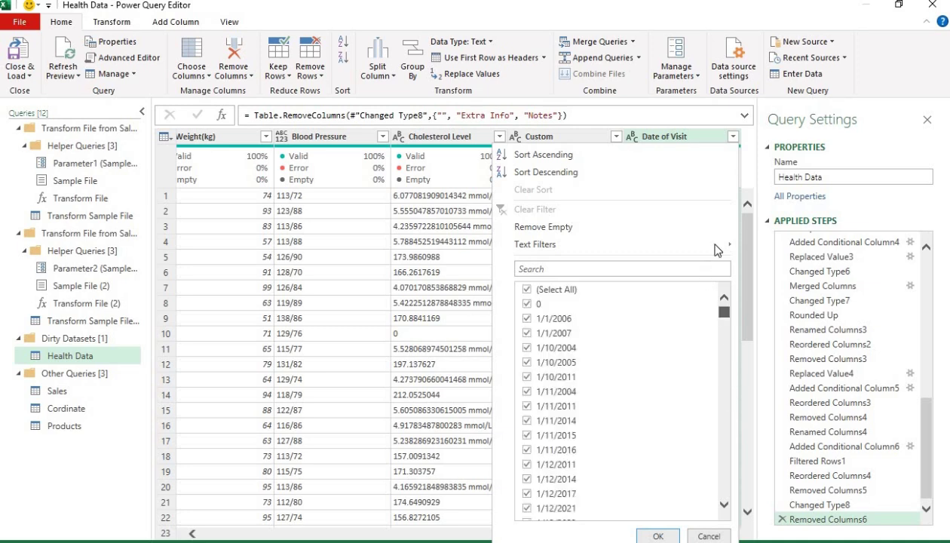
mouse_move(716, 250)
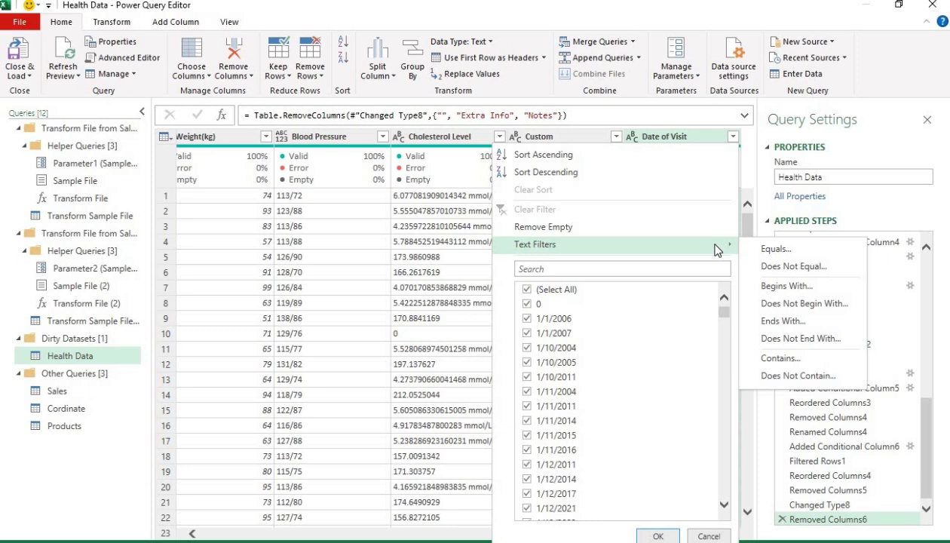
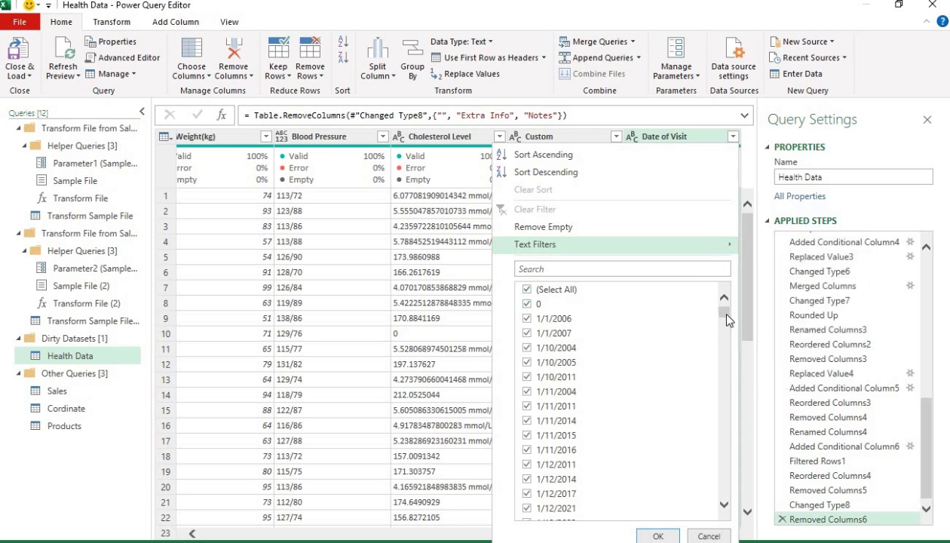
left_click_drag(726, 315, 722, 350)
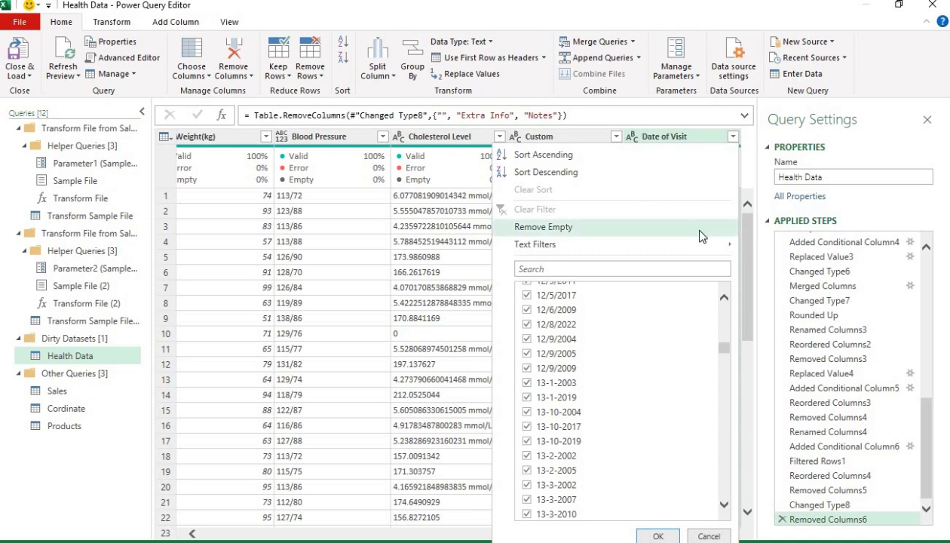
left_click(745, 255)
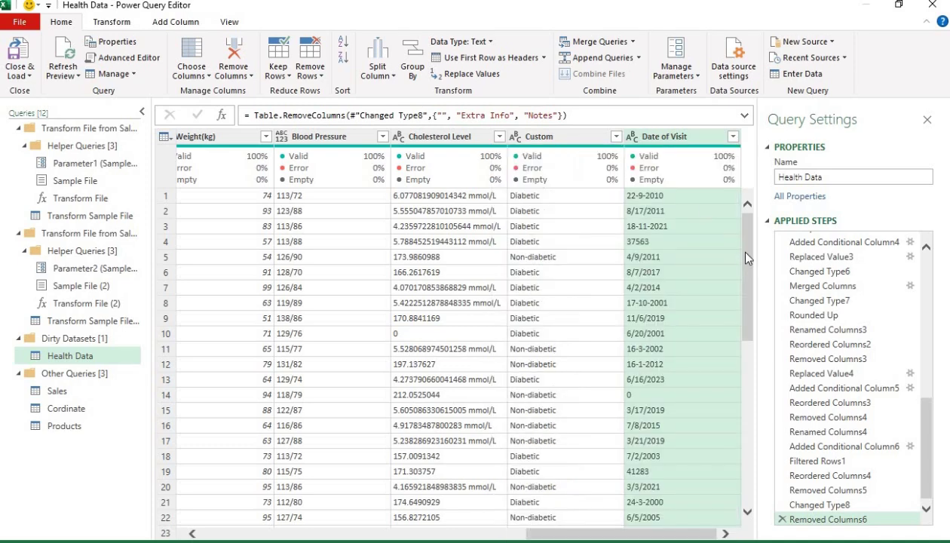
Step: Replace every "-" with "/" in the Date of Visit column
right_click(663, 144)
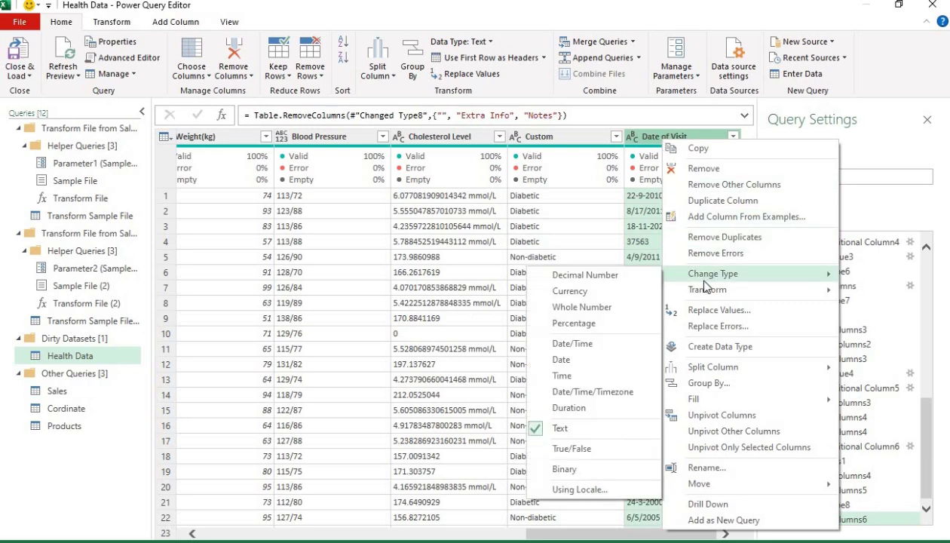
left_click(715, 311)
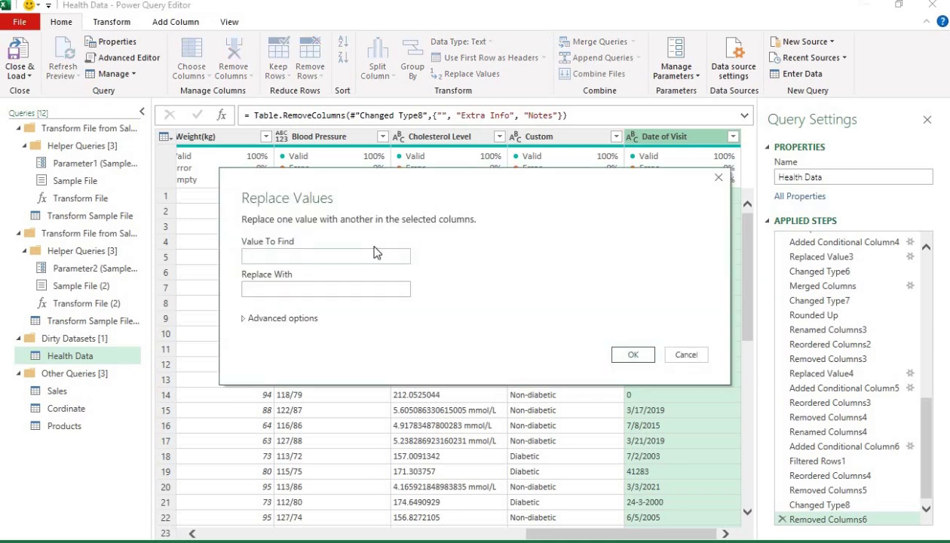
type("-")
left_click(331, 291)
type("/")
left_click(633, 356)
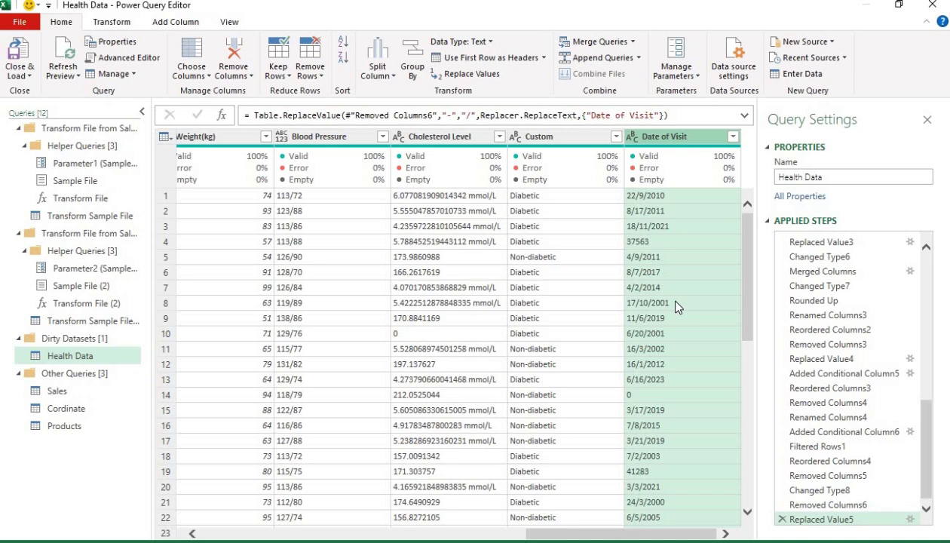
Step: Check the serial-number entry in row 4 of Date of Visit and change the column's data type to Date
left_click(645, 243)
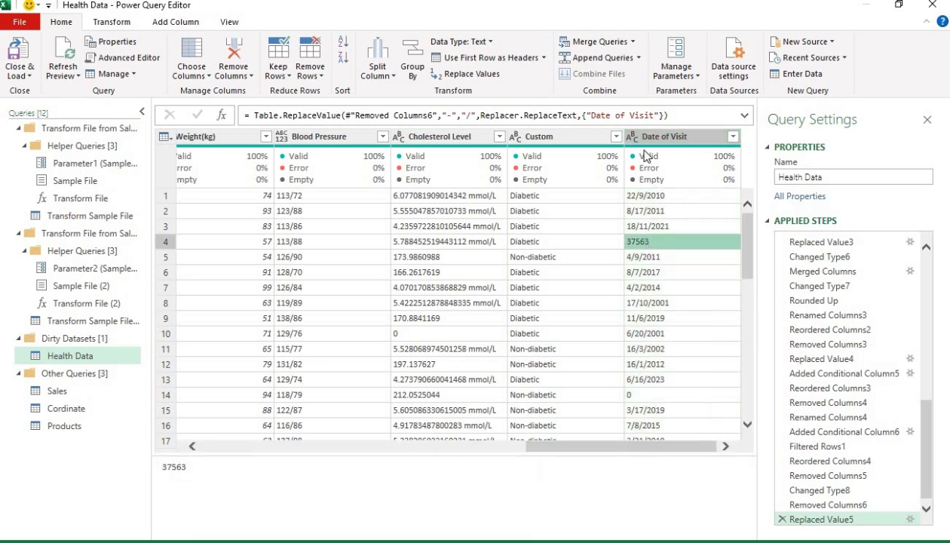
left_click(667, 141)
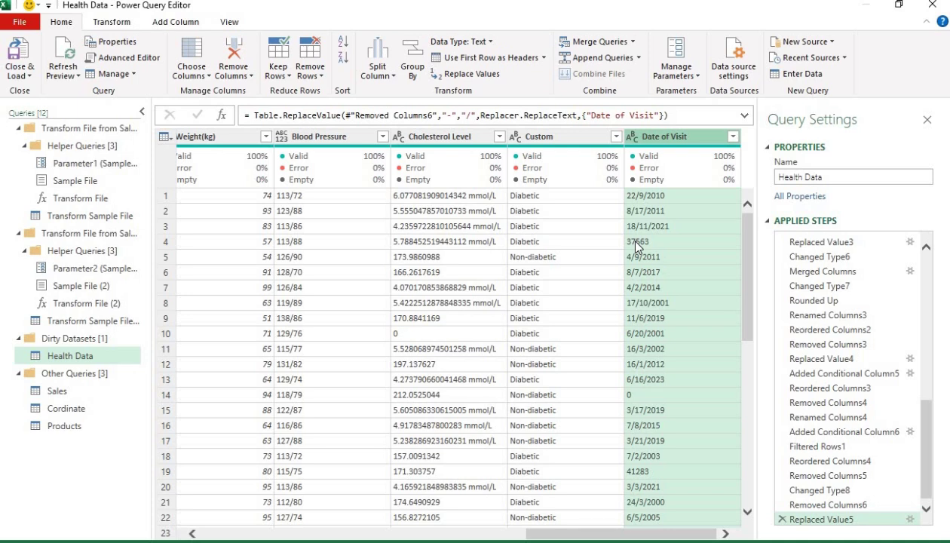
left_click(635, 241)
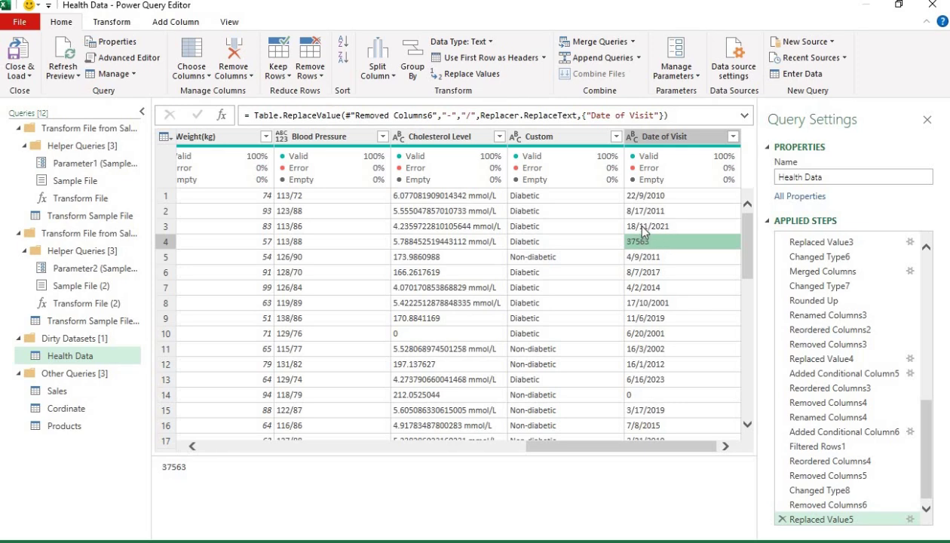
left_click(637, 227)
left_click(641, 243)
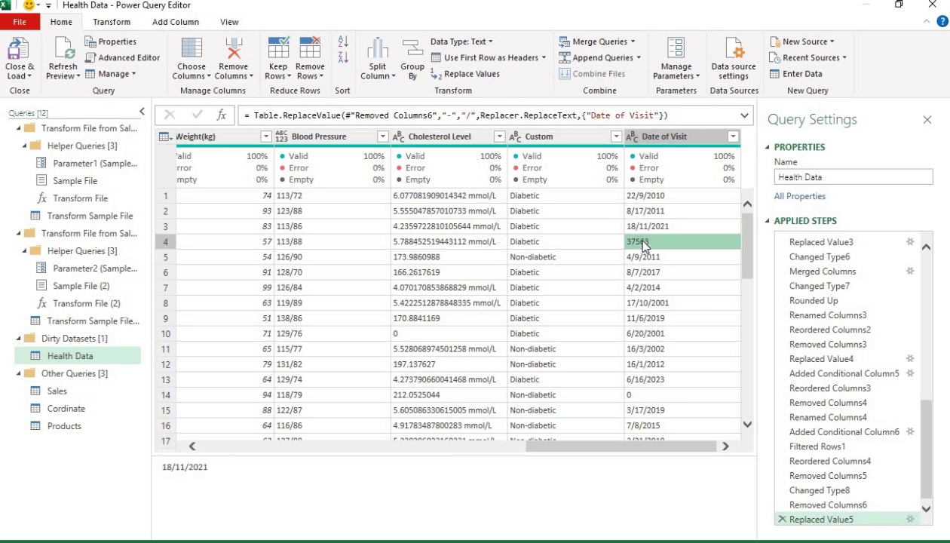
left_click(653, 140)
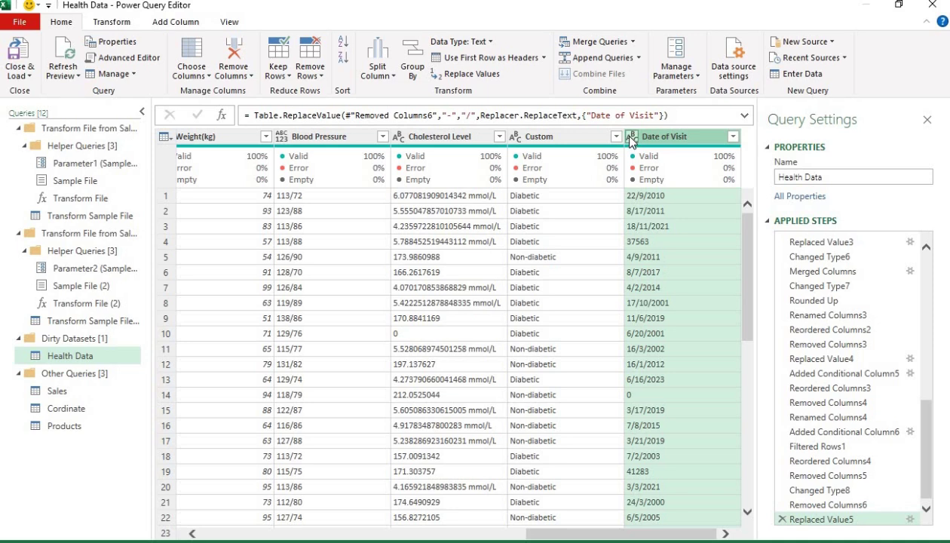
left_click(632, 140)
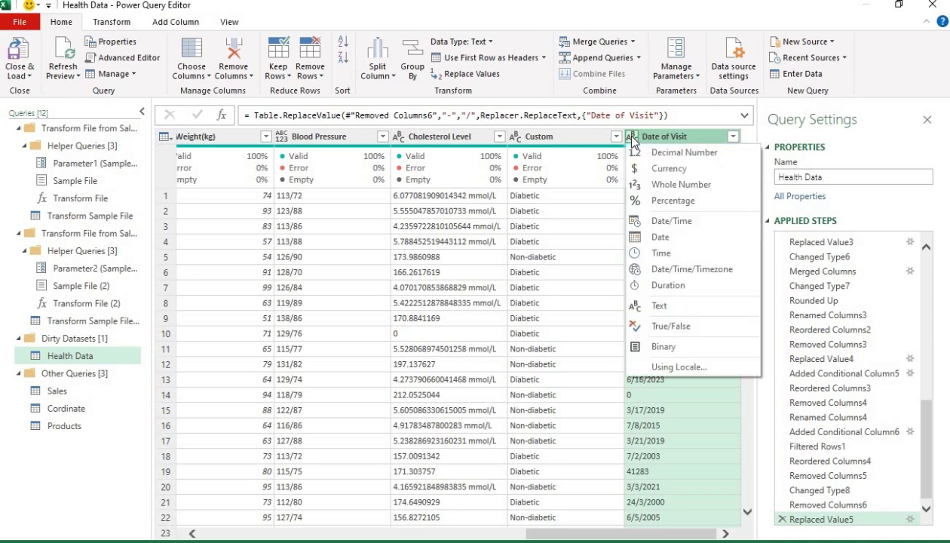
left_click(696, 240)
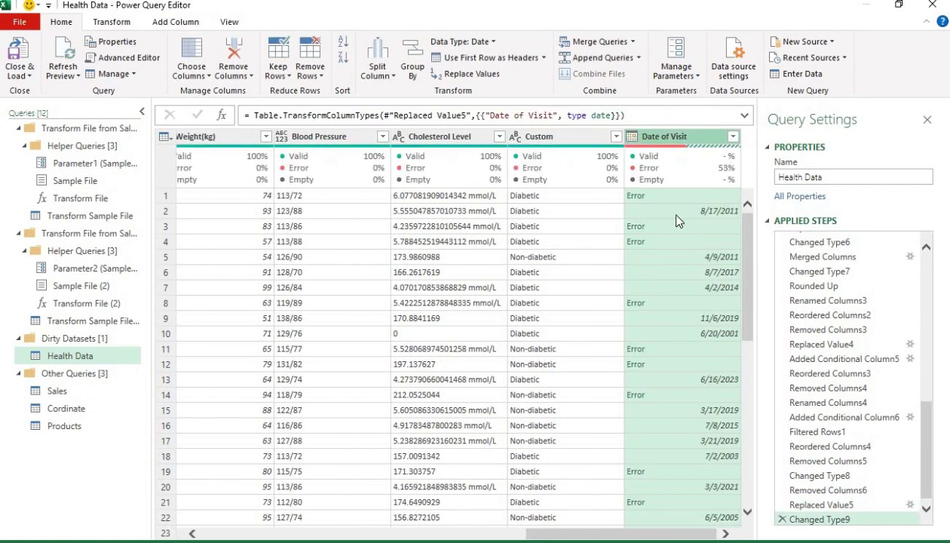
Step: Inspect the error details of the first Date of Visit entry, delete the added drill-down step and return to that column
left_click(636, 197)
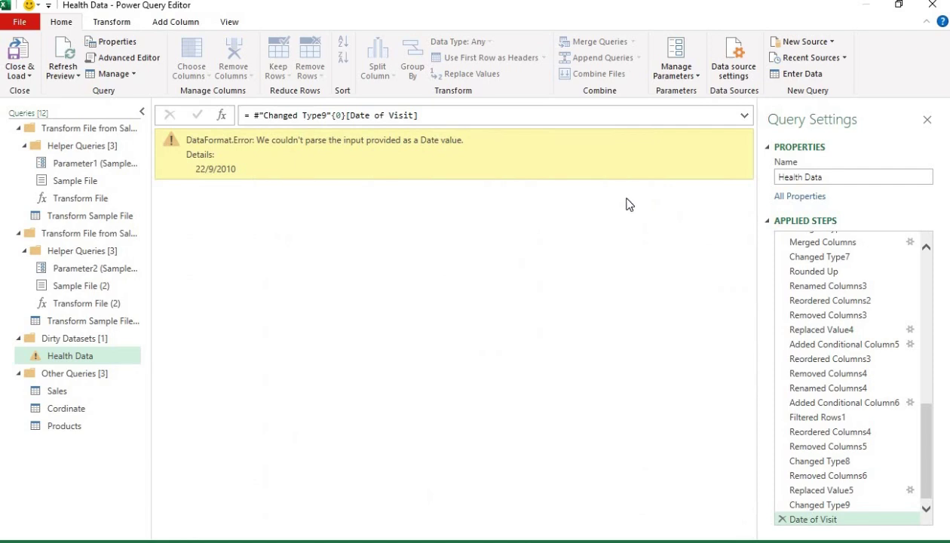
left_click(781, 520)
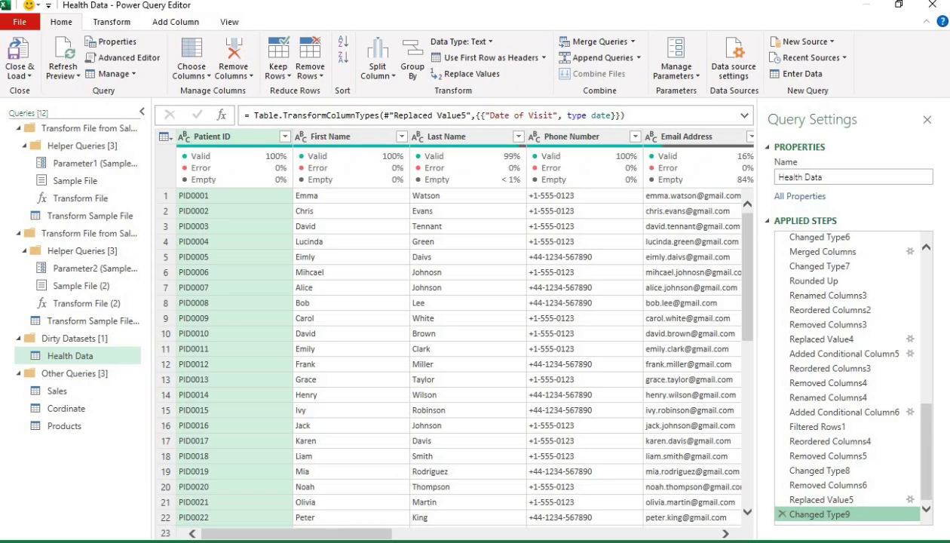
scroll(601, 509, "right", 10)
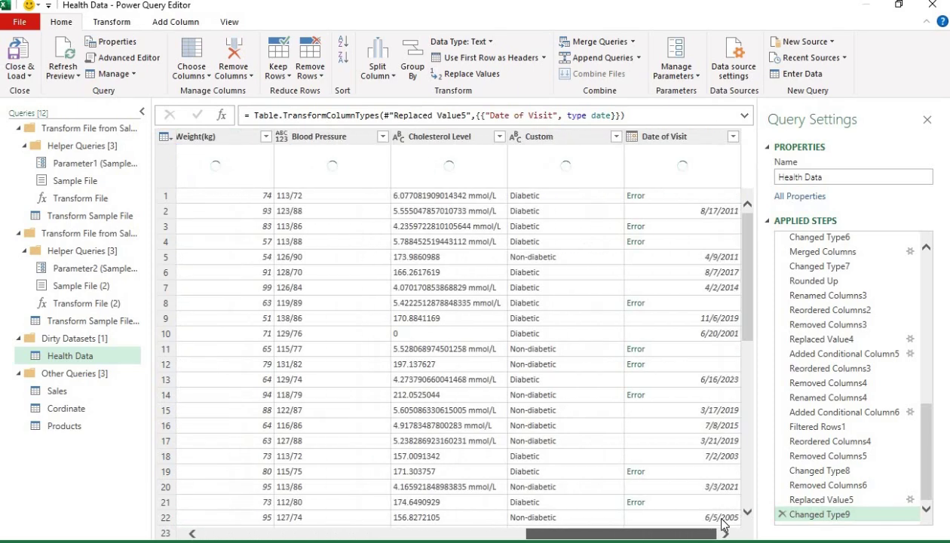
Step: Delete the Changed Type9 step that converts Date of Visit to a date, and select the Date of Visit column
left_click(783, 510)
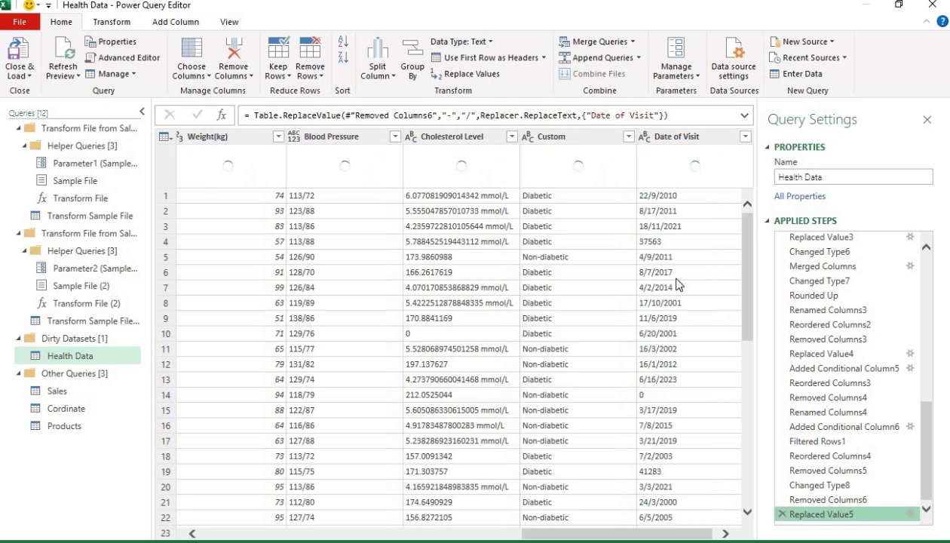
left_click(653, 247)
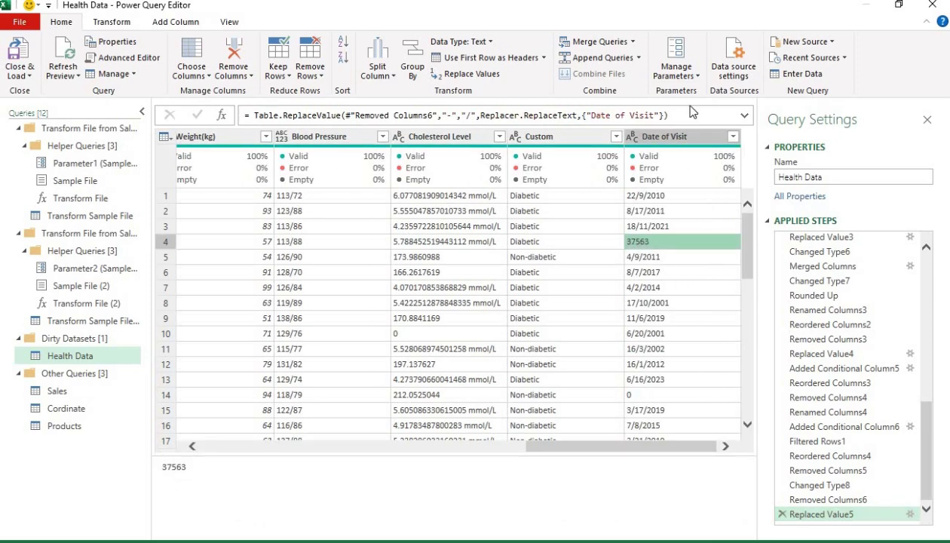
left_click(684, 135)
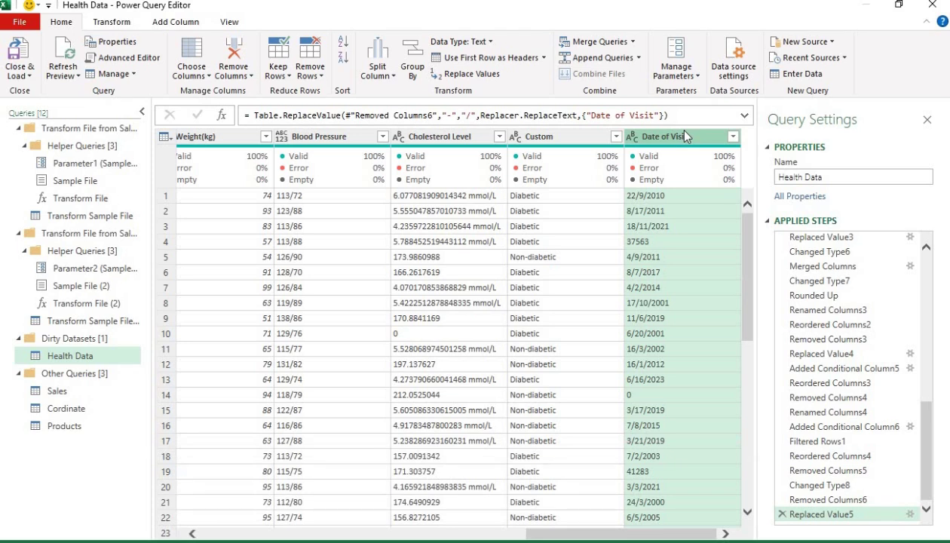
left_click(123, 27)
left_click(164, 27)
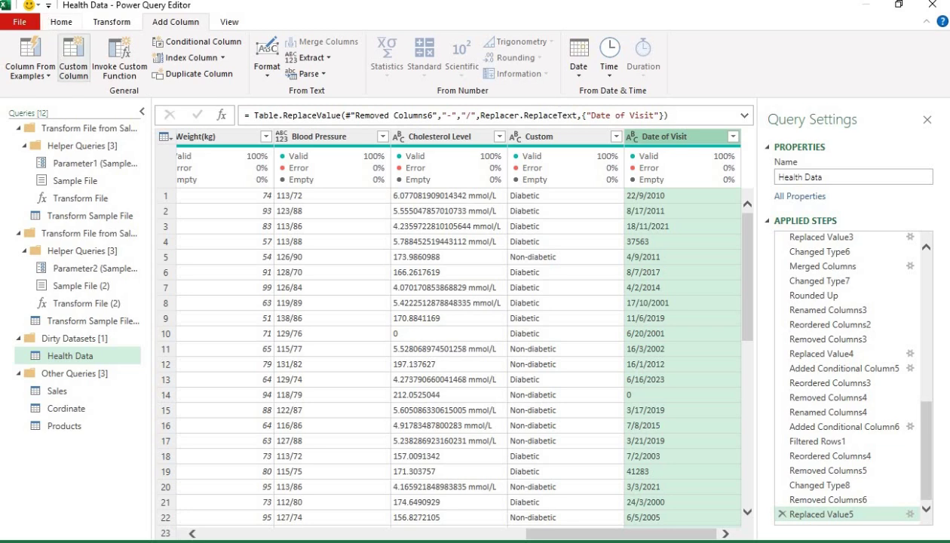
Step: Rename the Custom column holding the Diabetic and Non-diabetic values as Diabetics
double_click(575, 136)
type("Di")
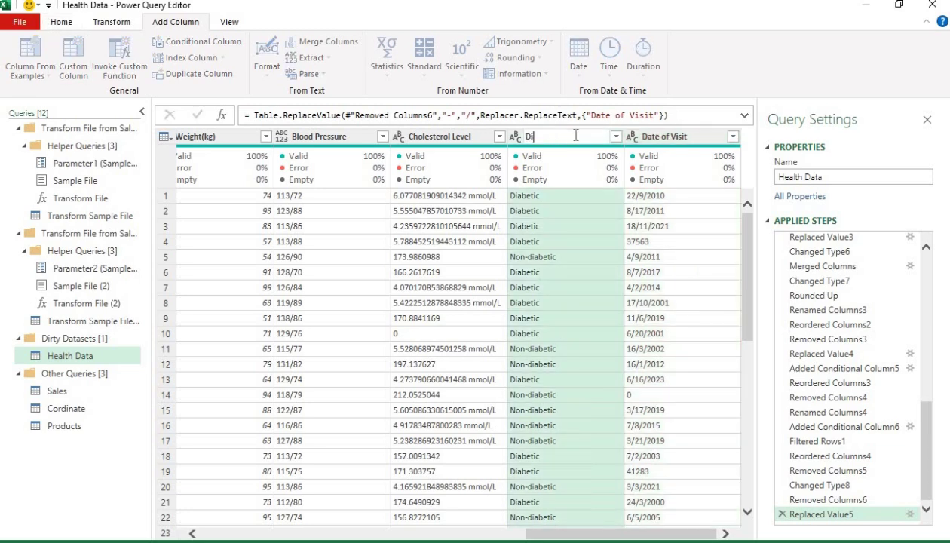
type("abetics")
key("Return")
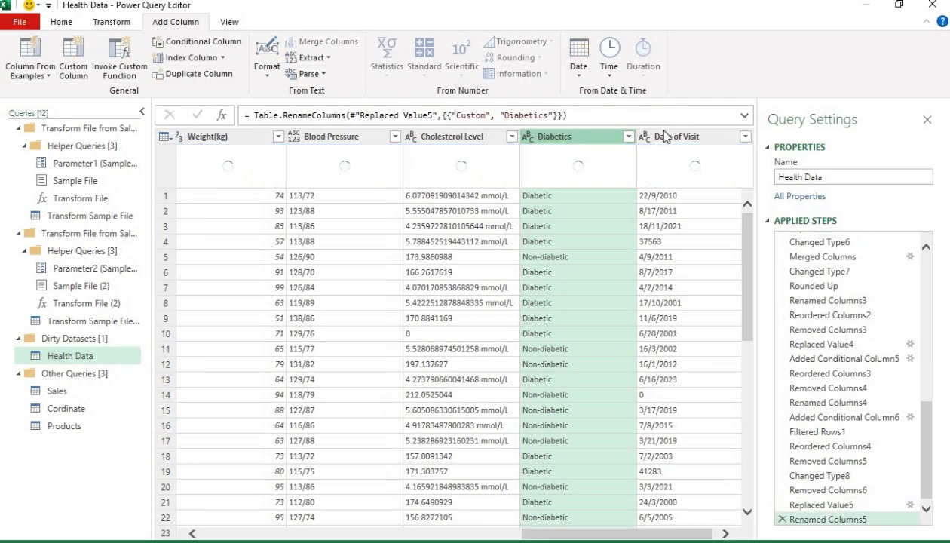
Step: Add a custom column named Custom with the formula "Lagos" so every row gets that text
left_click(666, 134)
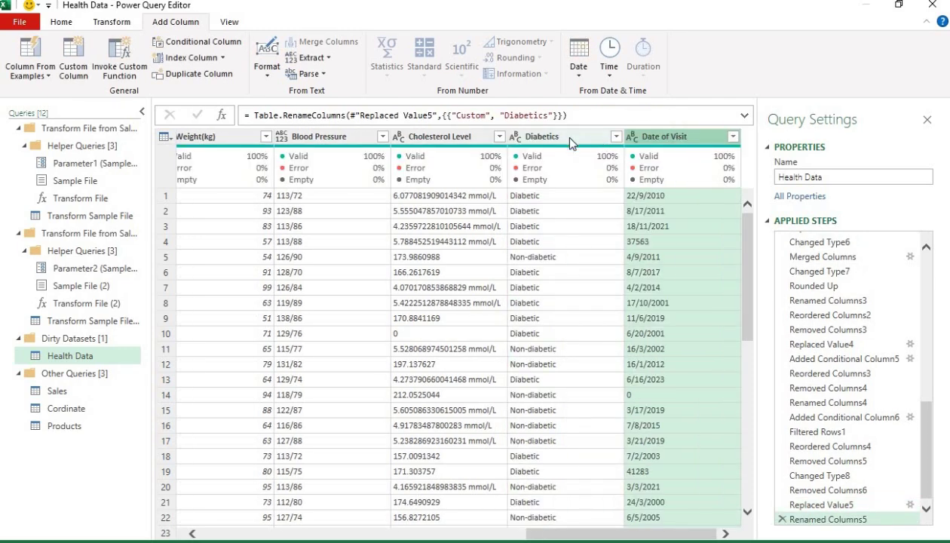
left_click(570, 139)
left_click(81, 48)
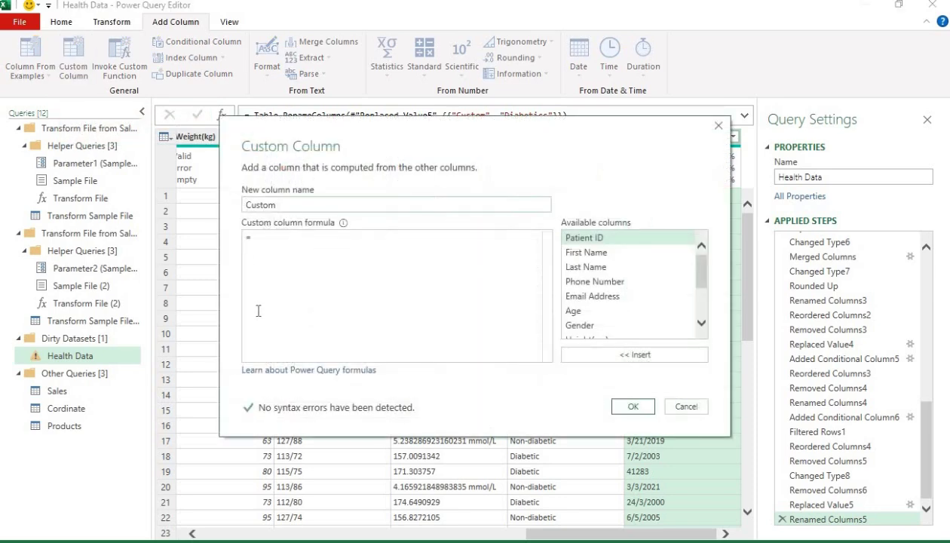
left_click(269, 240)
type("\"Lagos")
left_click_drag(288, 239, 251, 241)
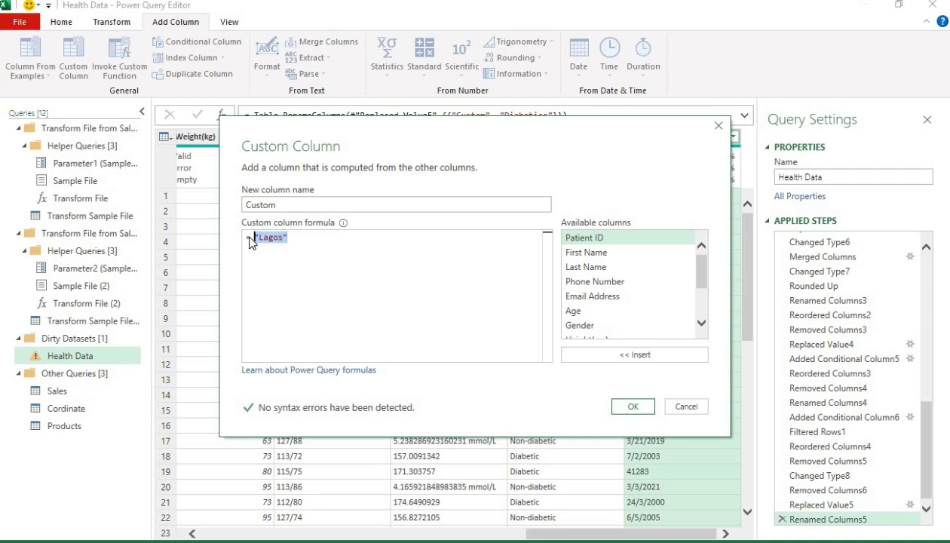
left_click(299, 241)
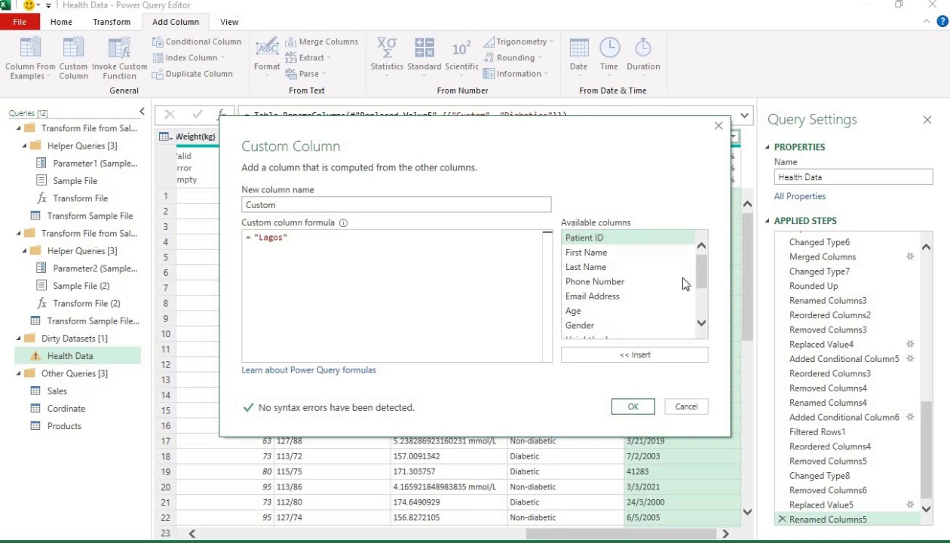
left_click_drag(698, 279, 698, 322)
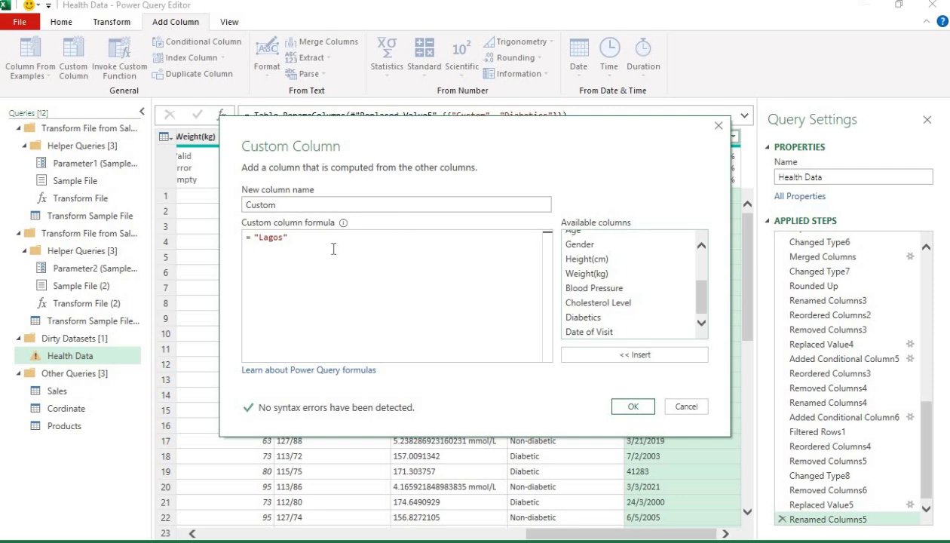
left_click(253, 238)
left_click(628, 407)
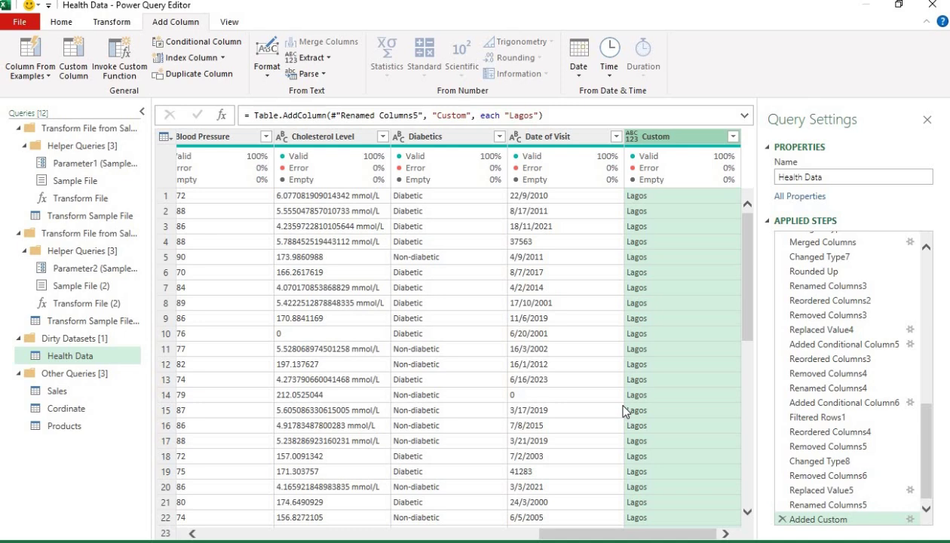
Step: Start a conditional column named Custom.1 with the condition that Date of Visit does not contain "/"
left_click(561, 132)
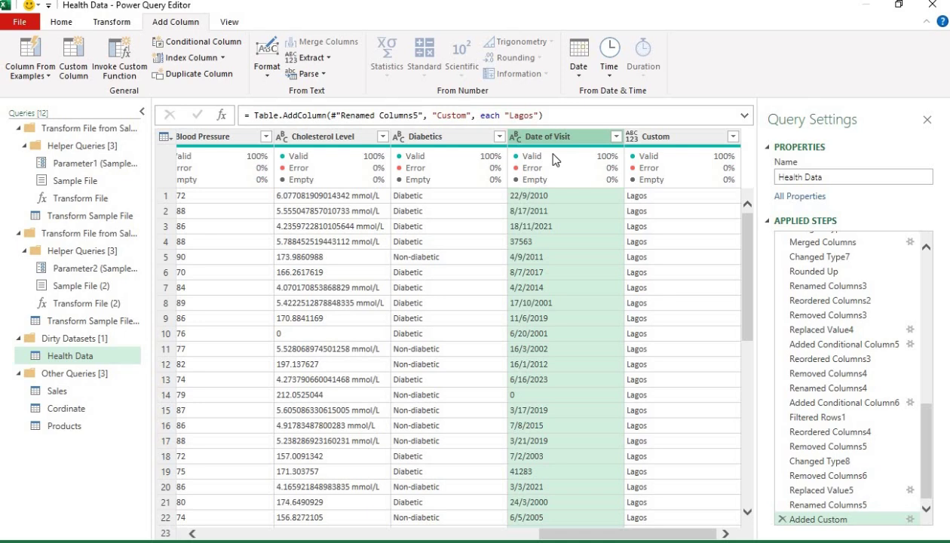
mouse_move(554, 158)
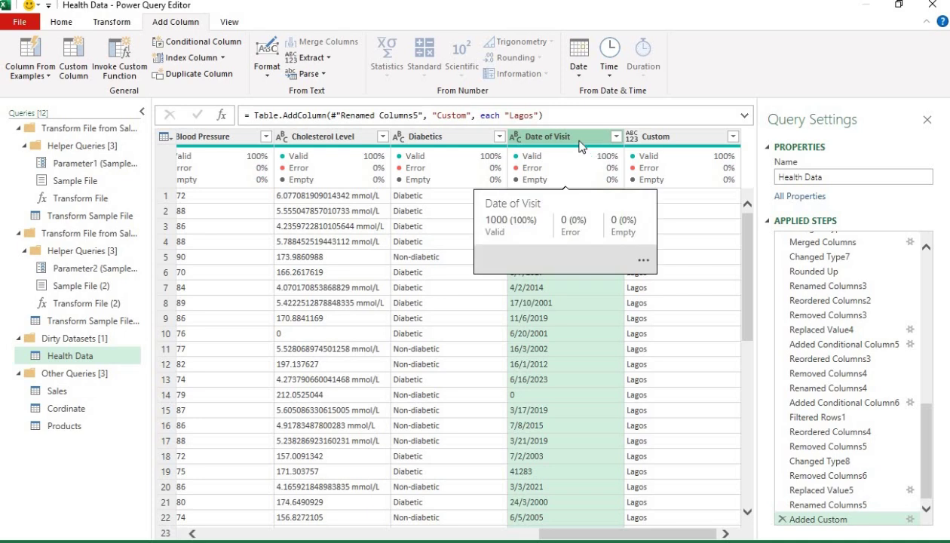
left_click(213, 40)
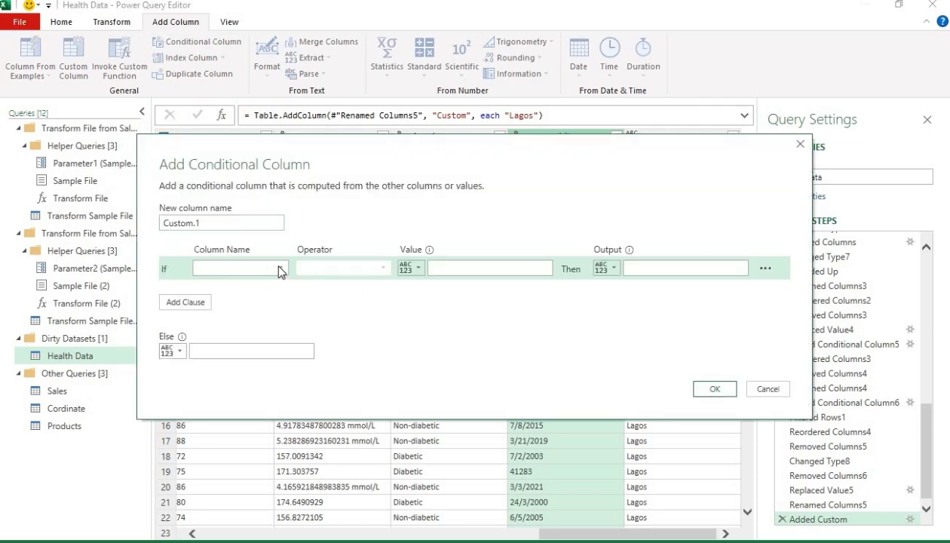
left_click(275, 267)
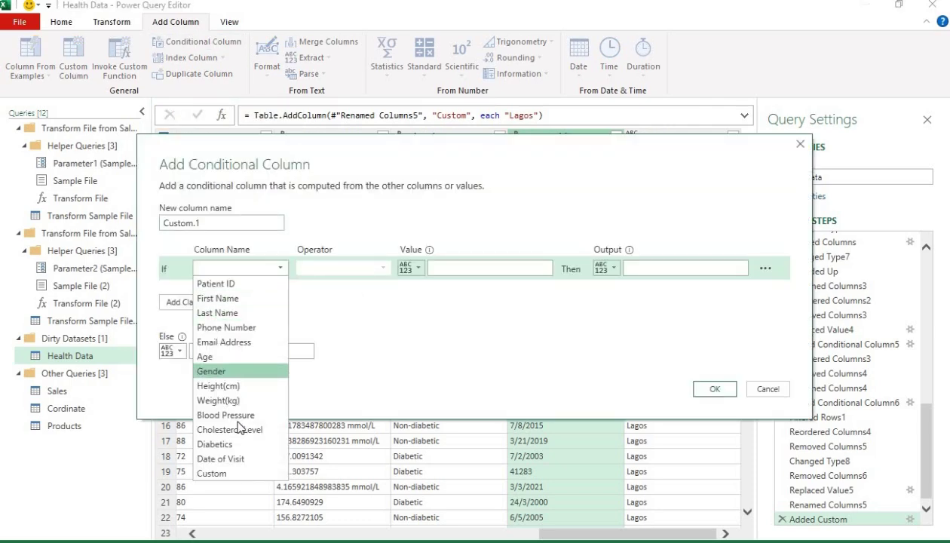
left_click(242, 462)
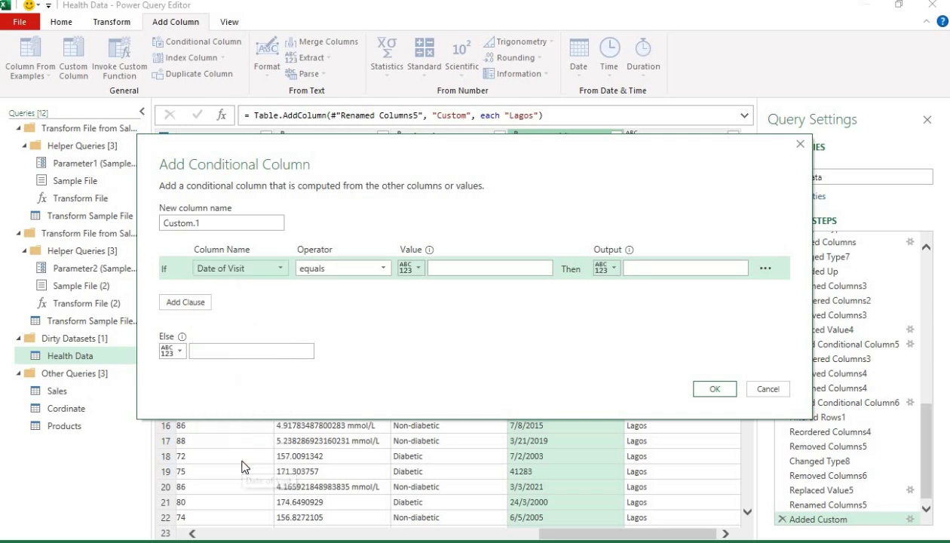
left_click(341, 273)
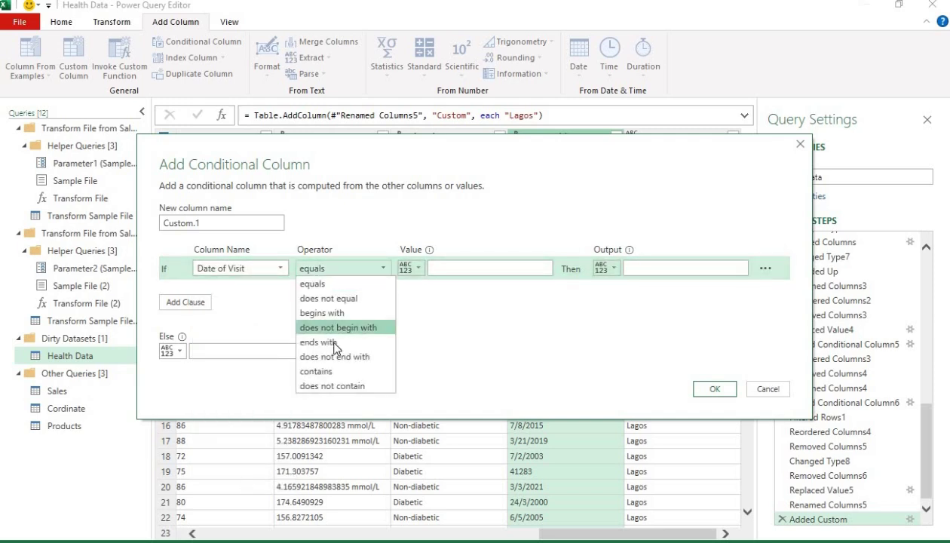
left_click(334, 371)
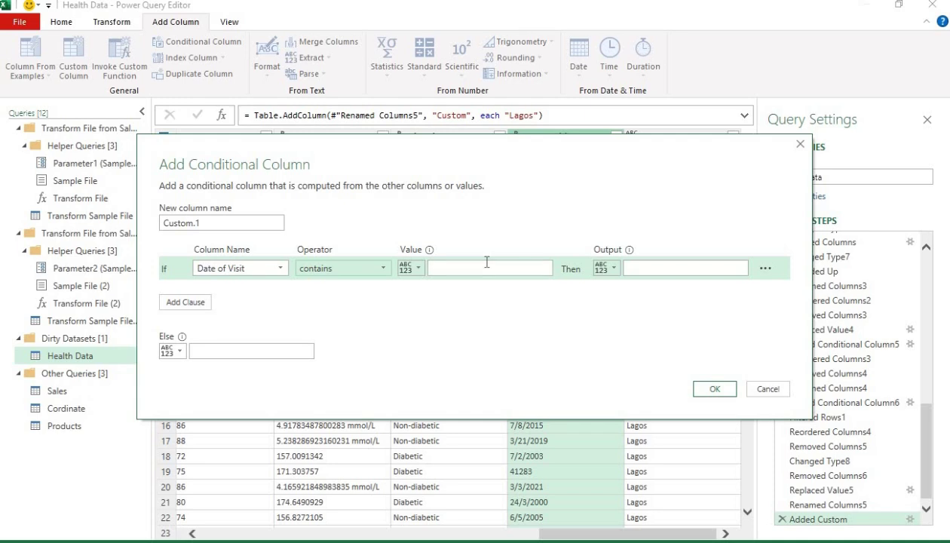
left_click(486, 263)
type("/")
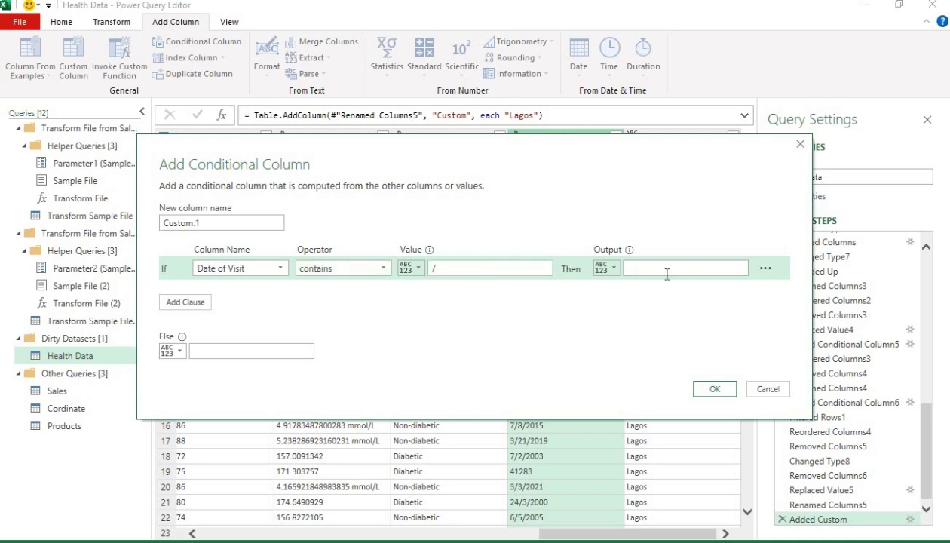
left_click(616, 270)
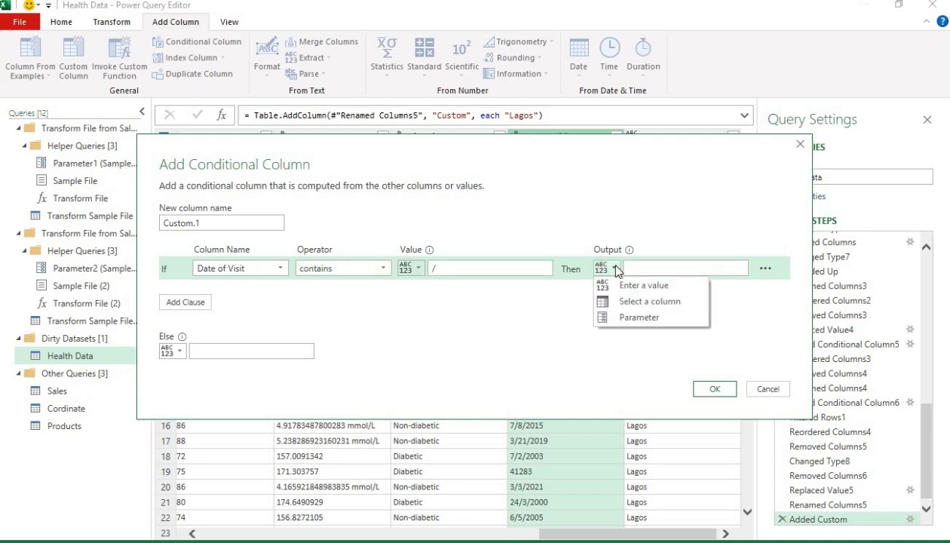
left_click(374, 270)
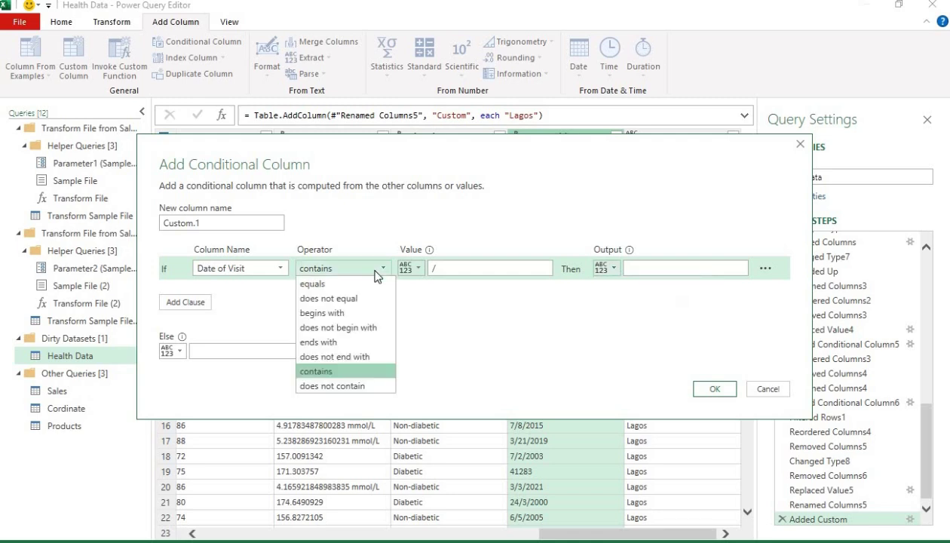
left_click(365, 383)
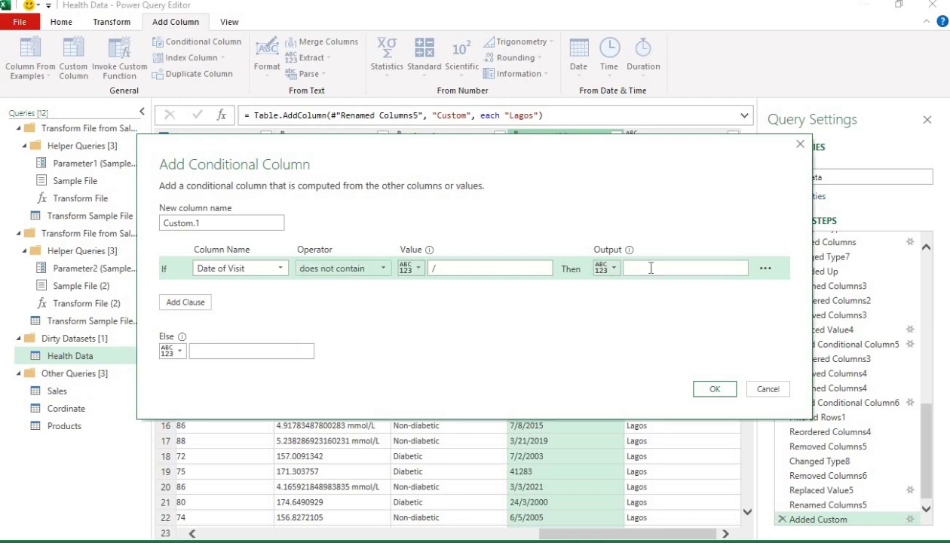
Step: Set the conditional column's output to the Date of Visit column and its Else value to null, and create it
left_click(614, 270)
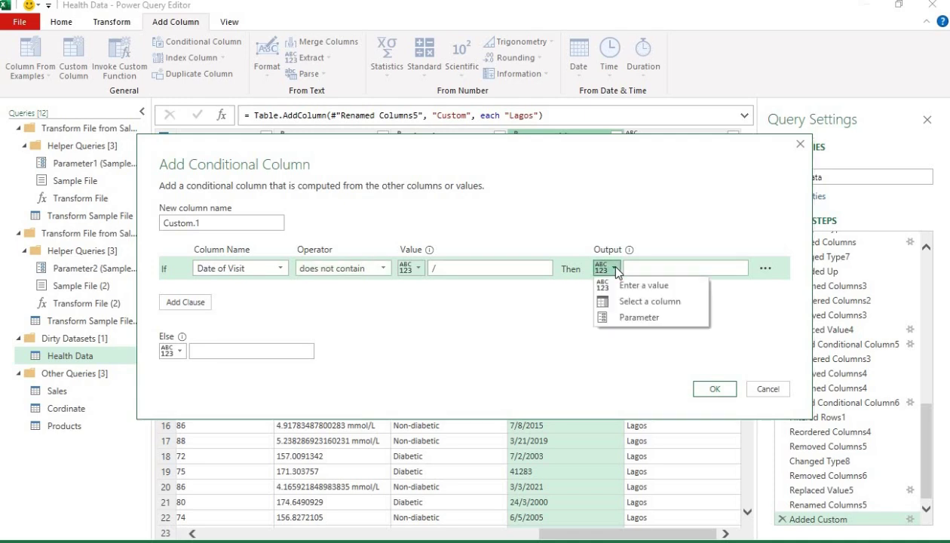
left_click(625, 302)
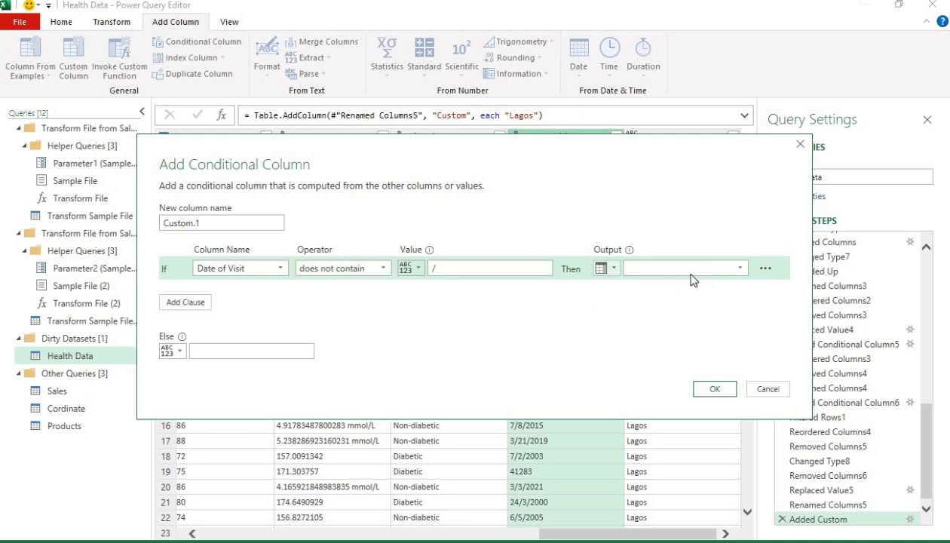
left_click(690, 273)
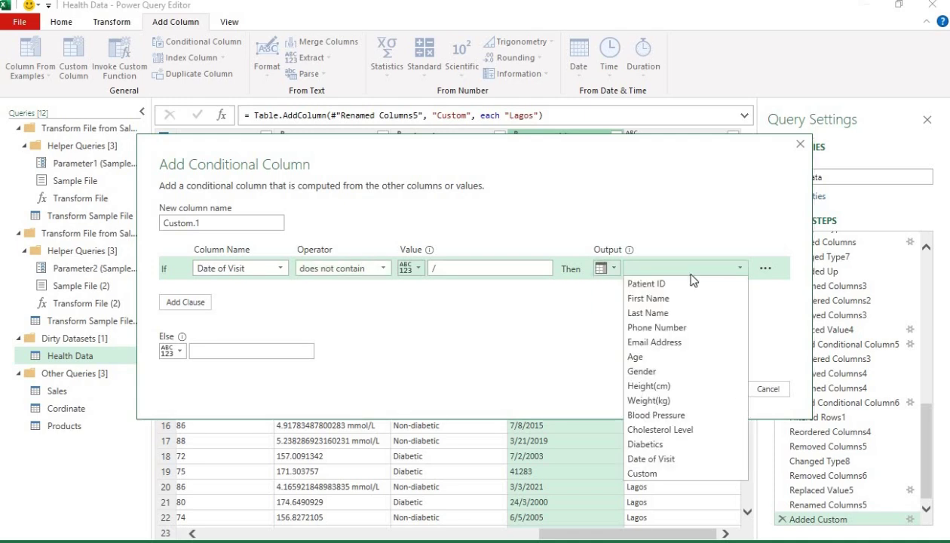
left_click(676, 460)
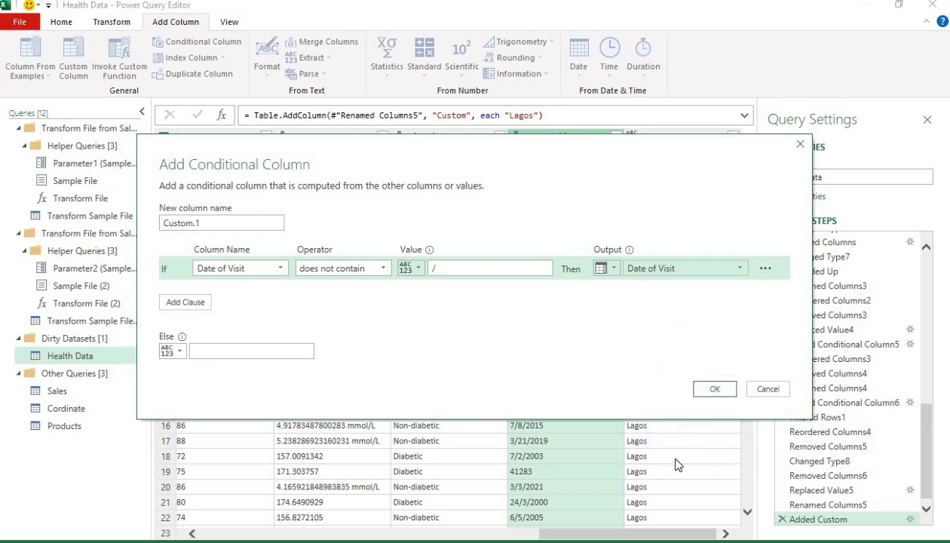
left_click(276, 347)
type("null")
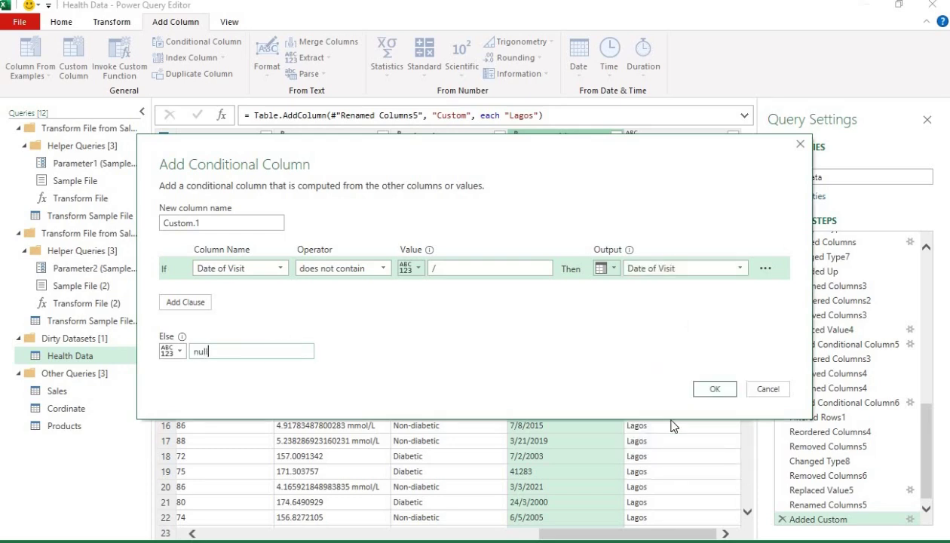
left_click(697, 390)
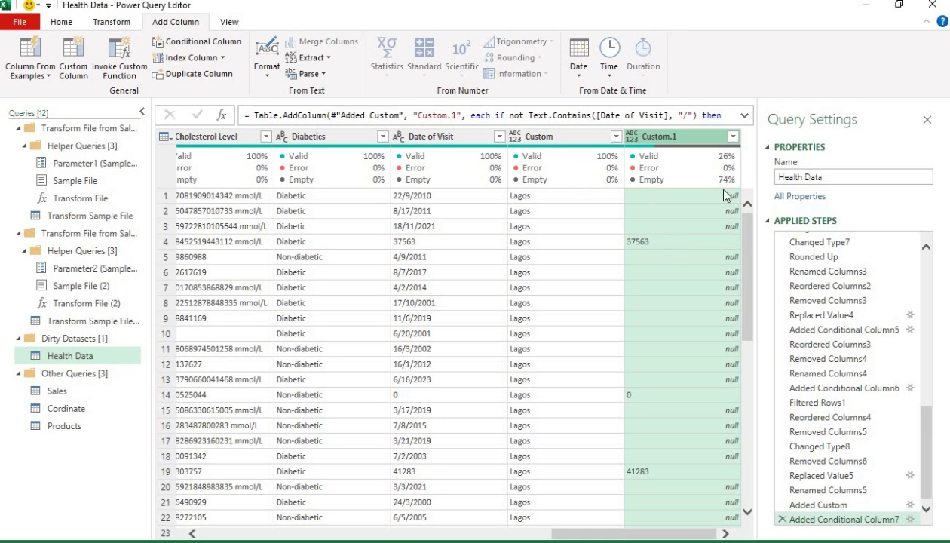
Step: Start a custom column named Custom.2 and enter the Date.From function as its formula
left_click(73, 56)
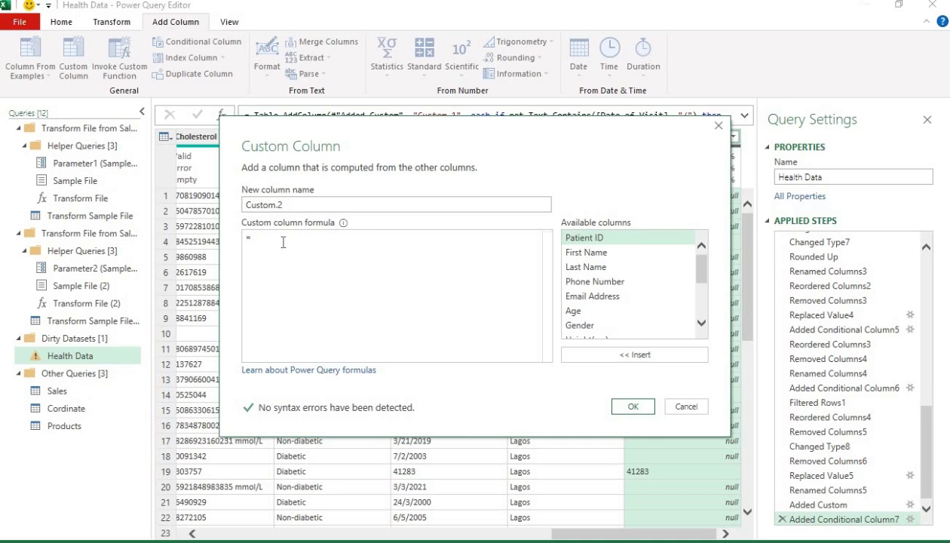
left_click_drag(511, 173, 496, 250)
left_click_drag(563, 210, 403, 197)
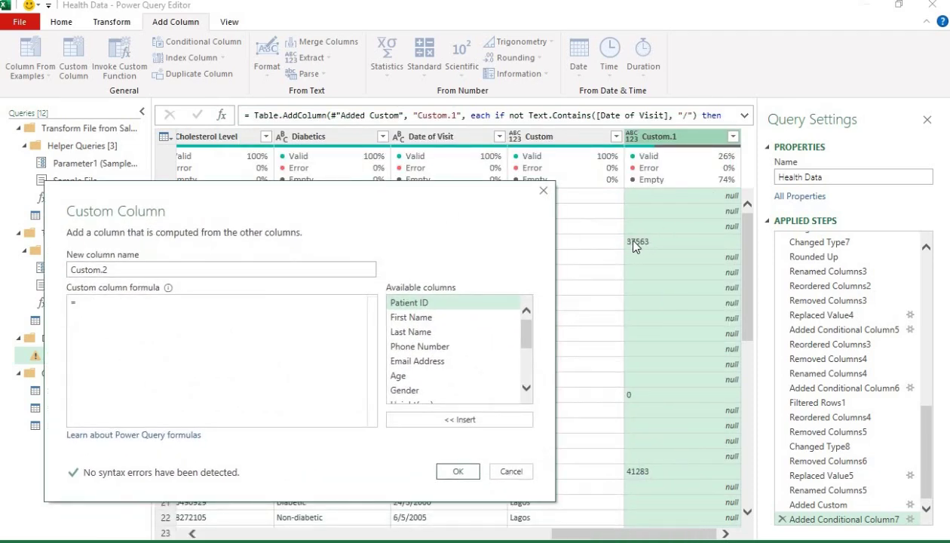
left_click_drag(378, 207, 527, 153)
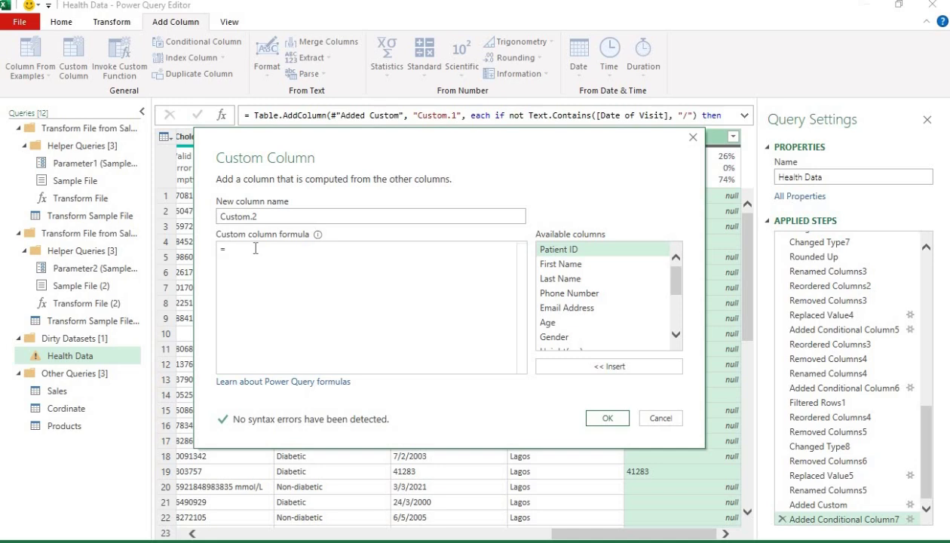
type("Date,")
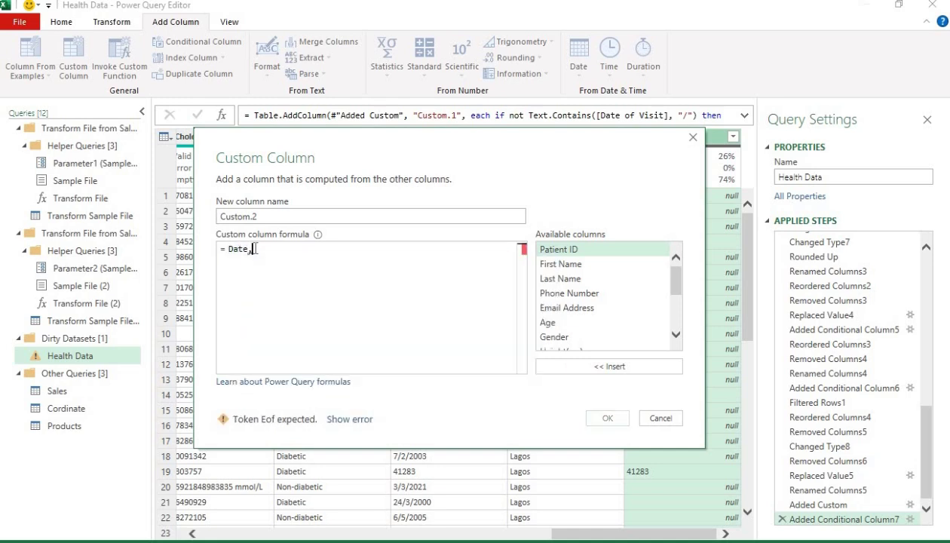
key("BackSpace")
type(".")
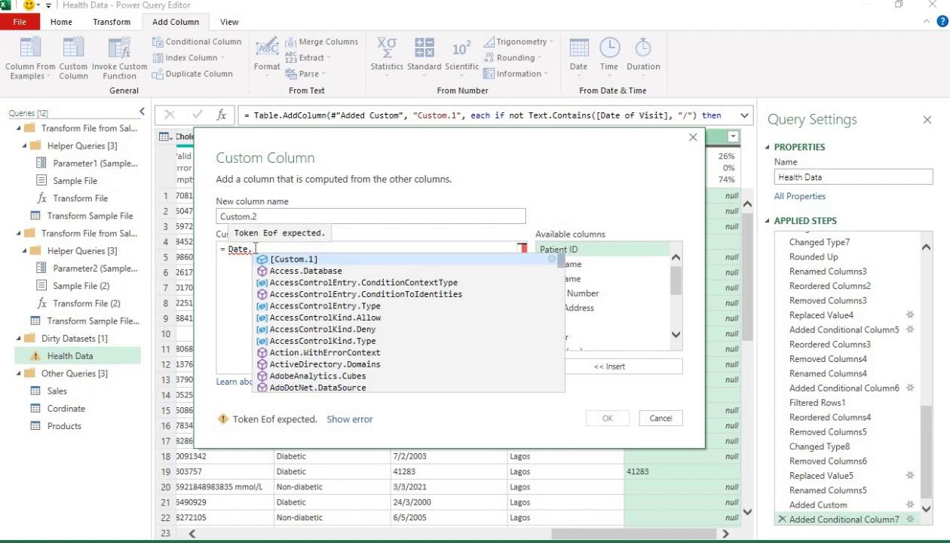
type("Fr")
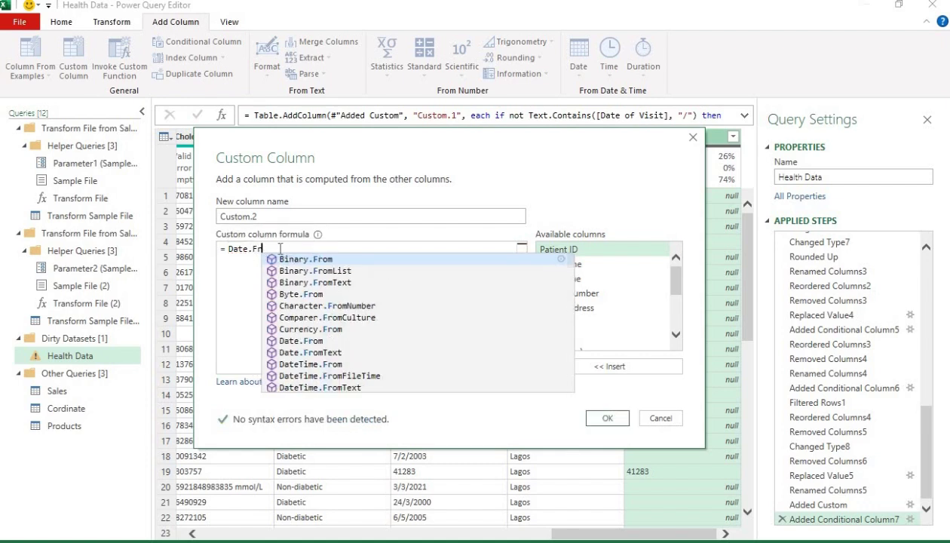
left_click(336, 340)
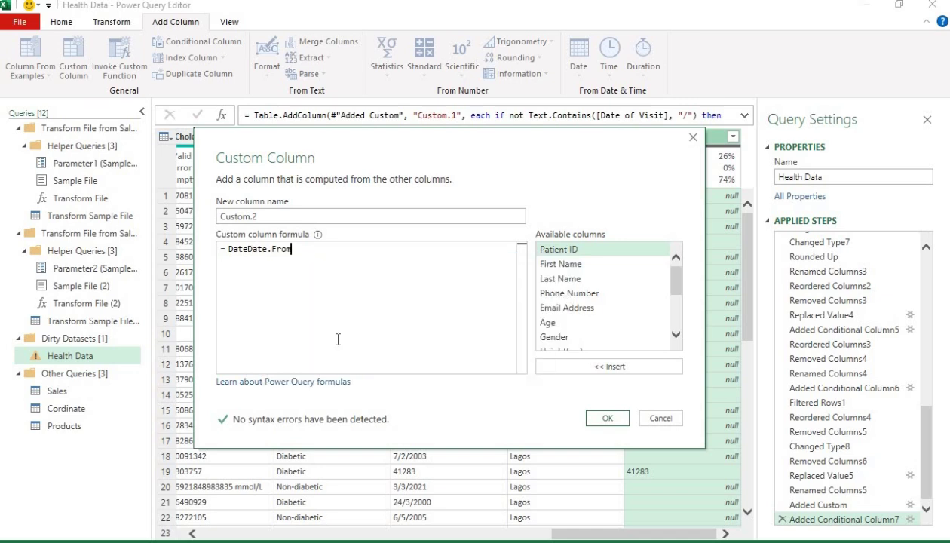
left_click(246, 249)
key("BackSpace")
key("BackSpace")
key("BackSpace")
key("BackSpace")
mouse_move(248, 249)
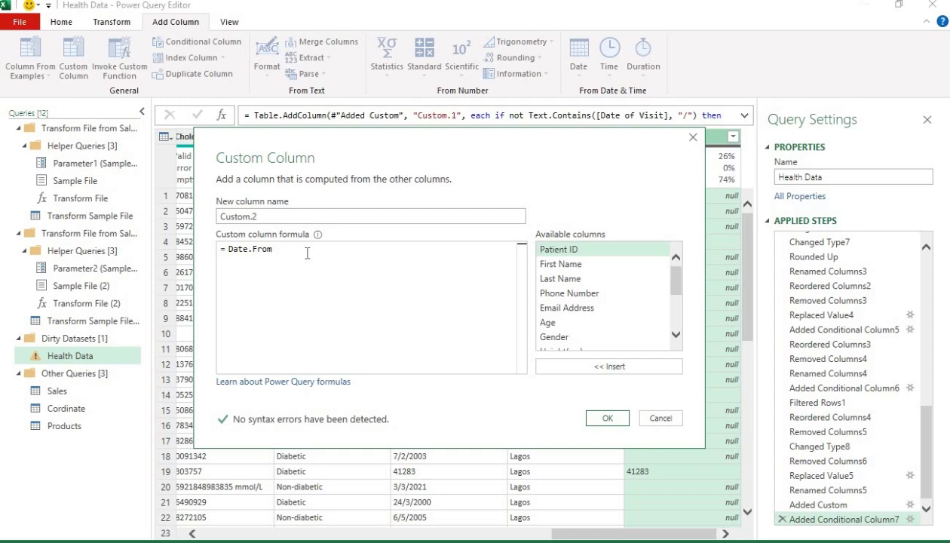
Step: Complete the formula as Date.From([Date of Visit]) and create the column
type("(")
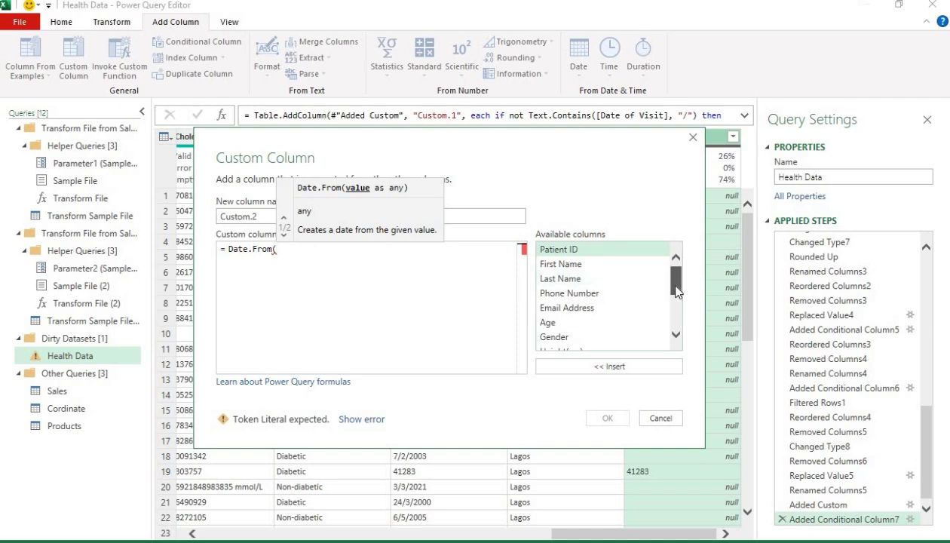
left_click_drag(676, 289, 676, 321)
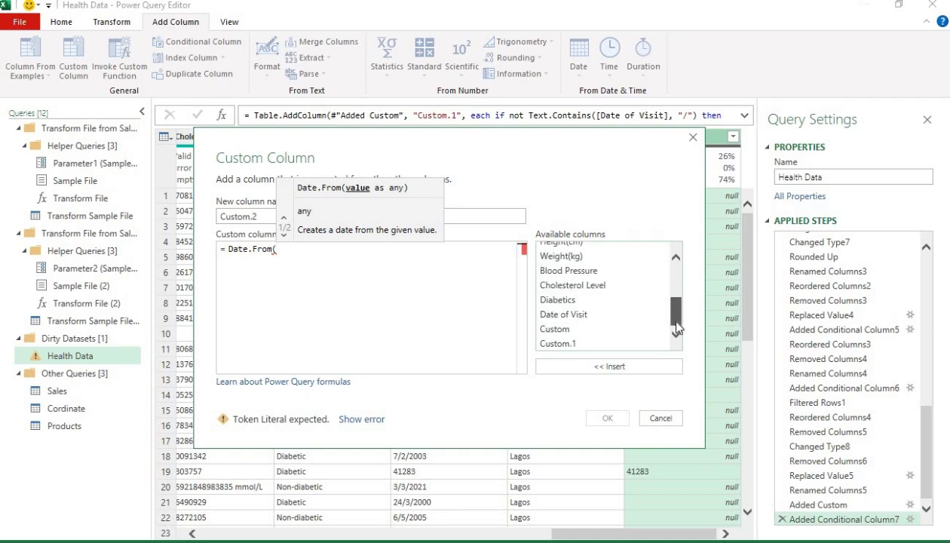
double_click(603, 315)
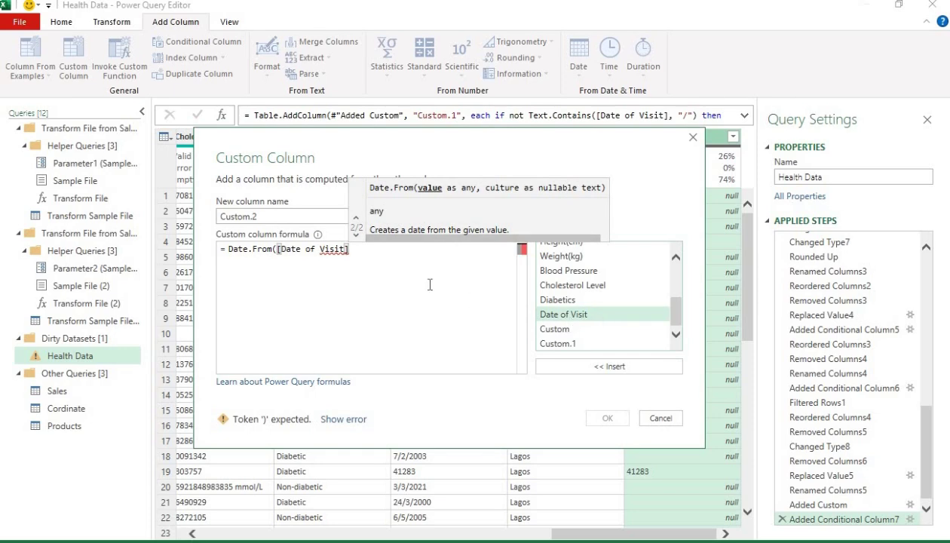
type(")")
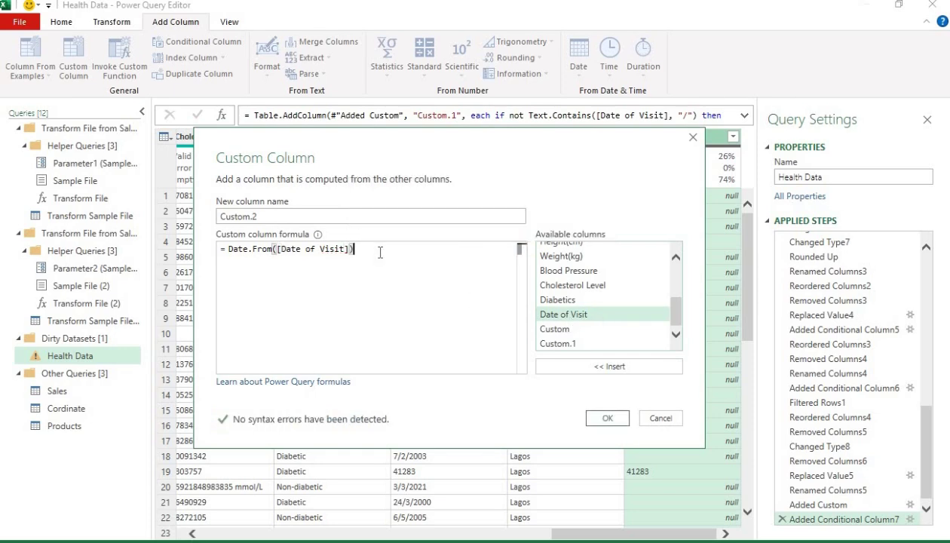
left_click(611, 418)
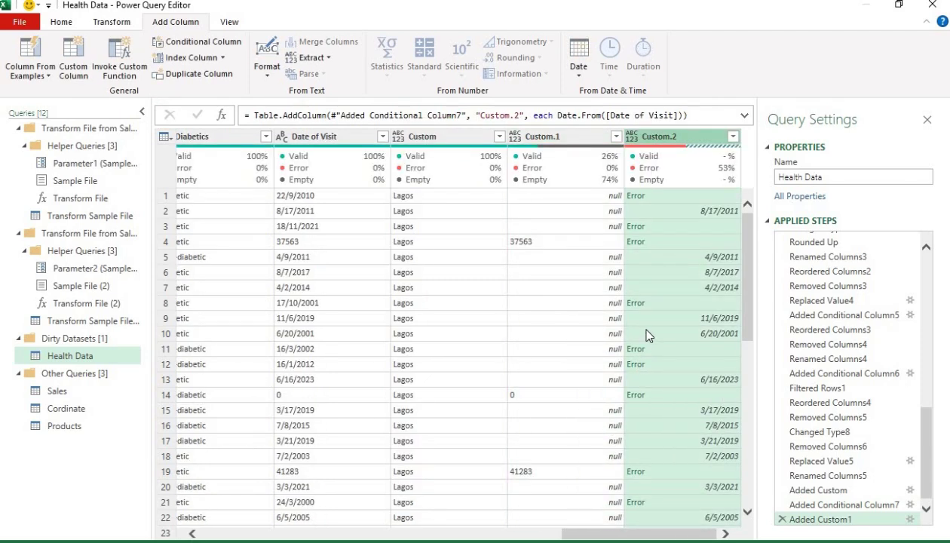
Step: Remove the applied step that added the date column computed from Date of Visit
mouse_move(564, 155)
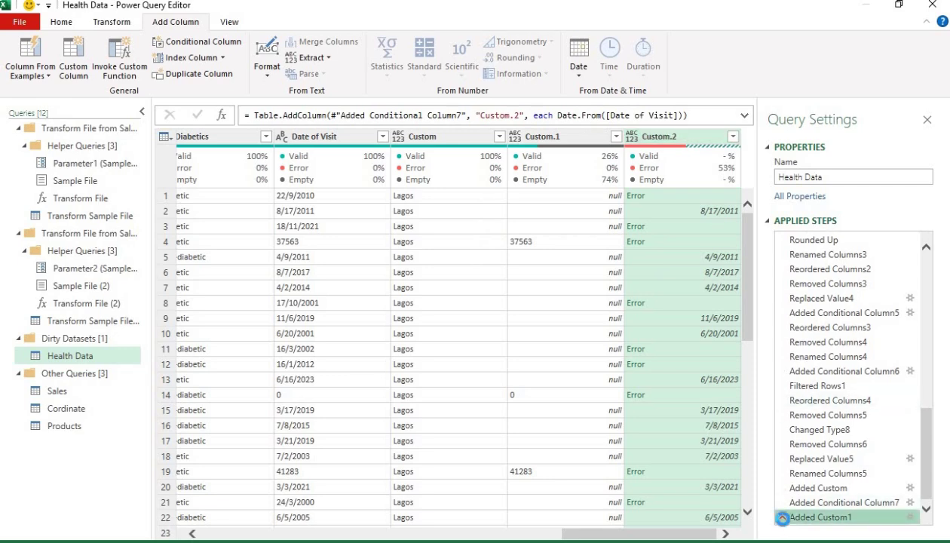
left_click(782, 520)
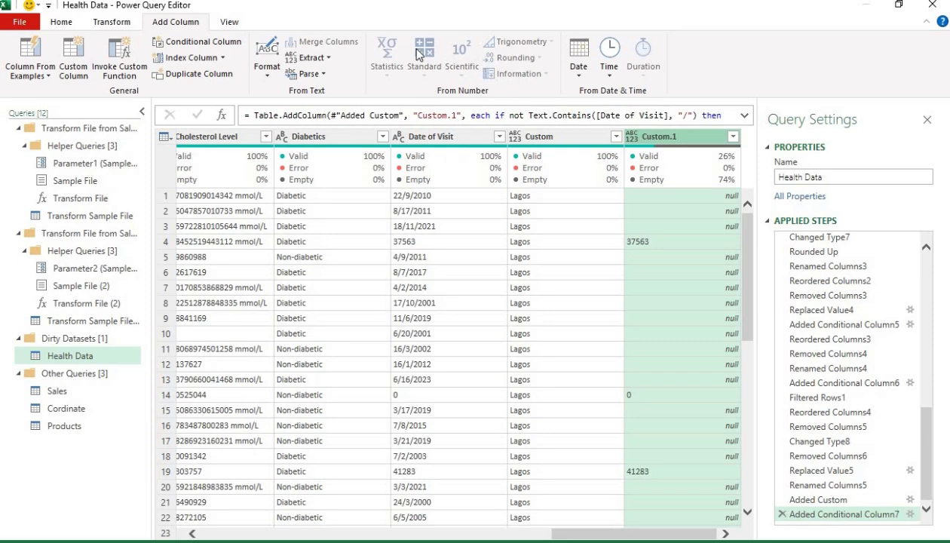
left_click(191, 45)
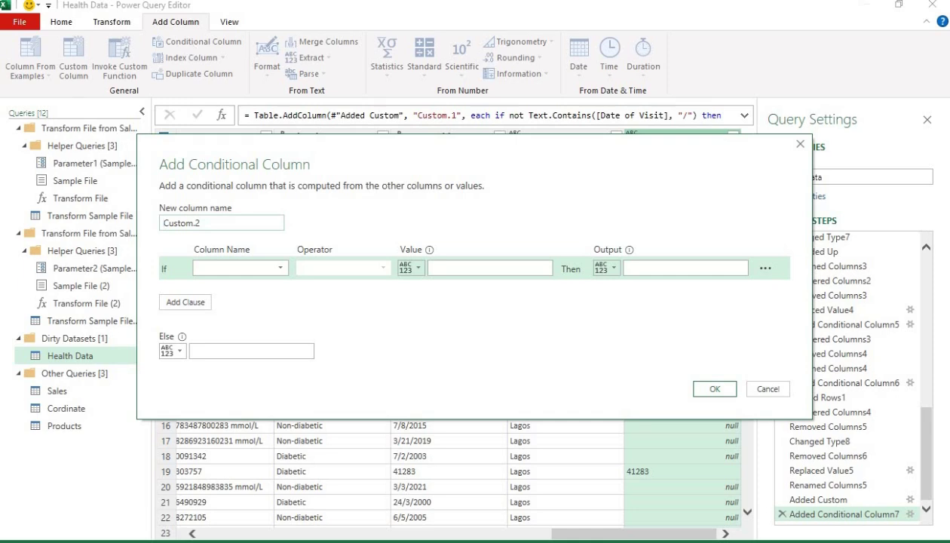
left_click(800, 144)
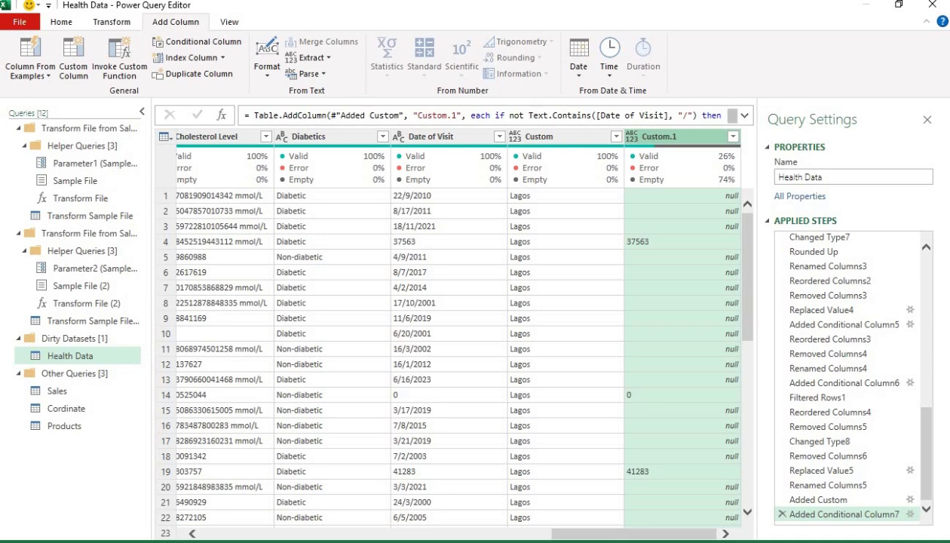
Step: Start a new custom column named Custom.2 with Date.From as the formula's function
left_click(70, 51)
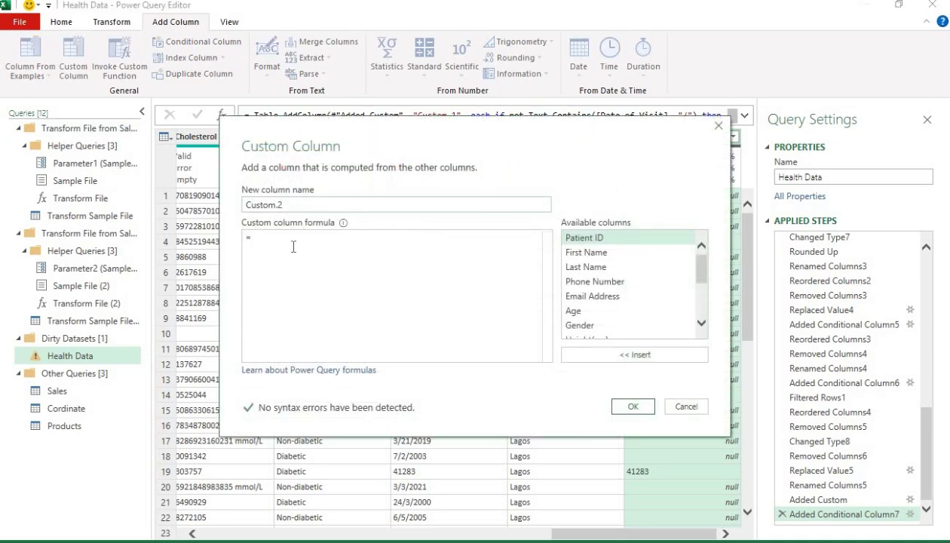
left_click(293, 246)
type("d")
key("BackSpace")
type("dA")
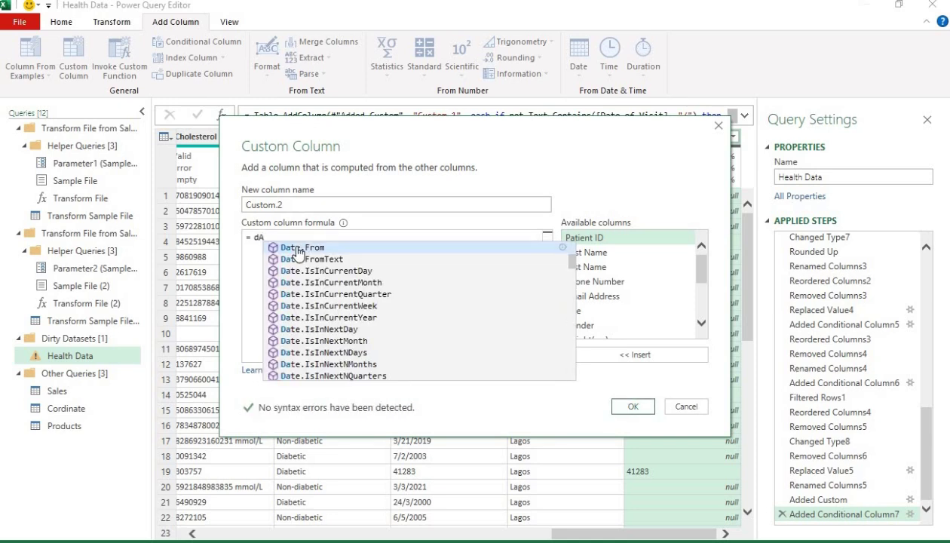
left_click(298, 248)
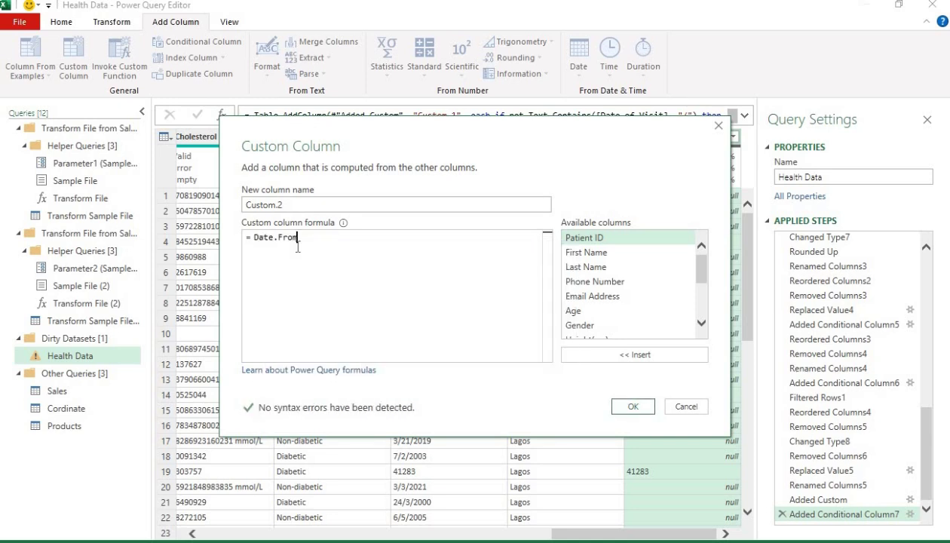
Step: Complete the Custom.2 formula as Date.From([Custom.1]) and create the column
type("(CUS")
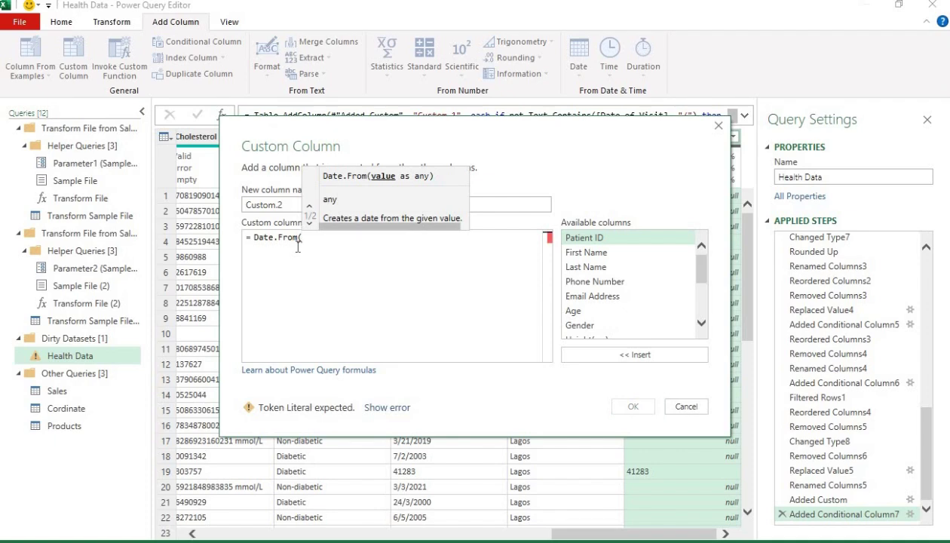
key("BackSpace")
key("BackSpace")
key("BackSpace")
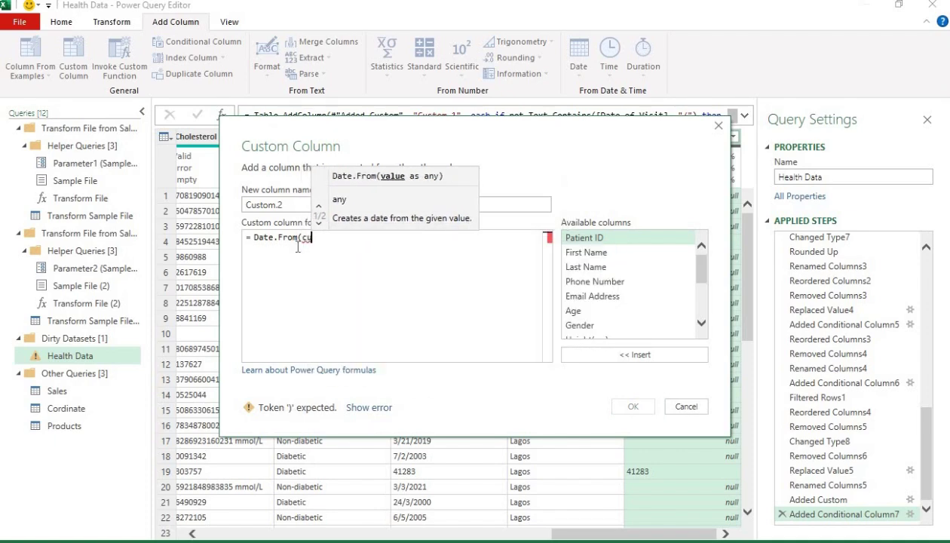
type("cus")
left_click(383, 248)
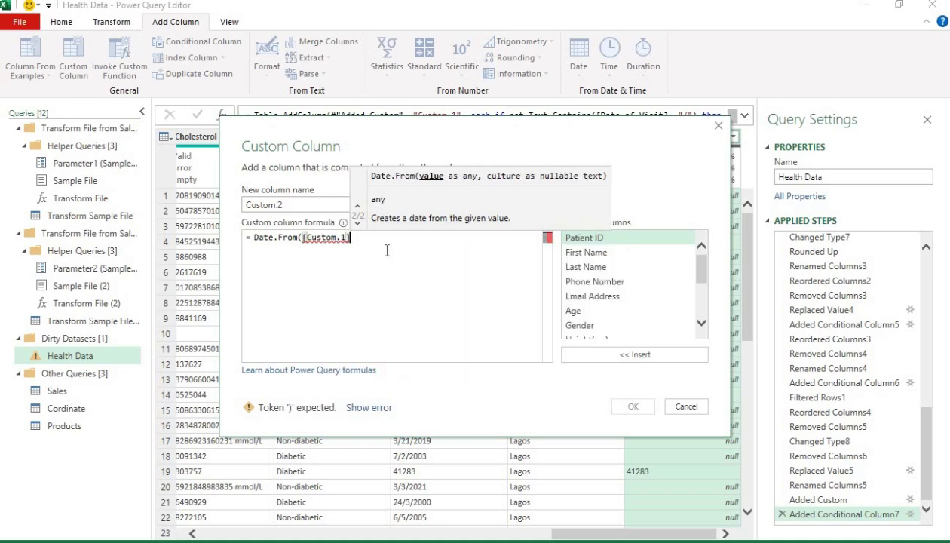
type(")")
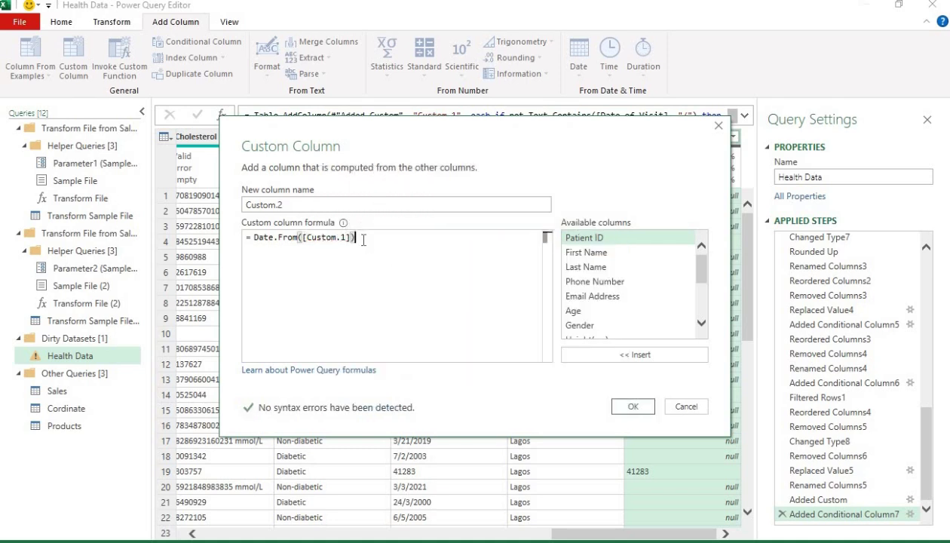
key("Return")
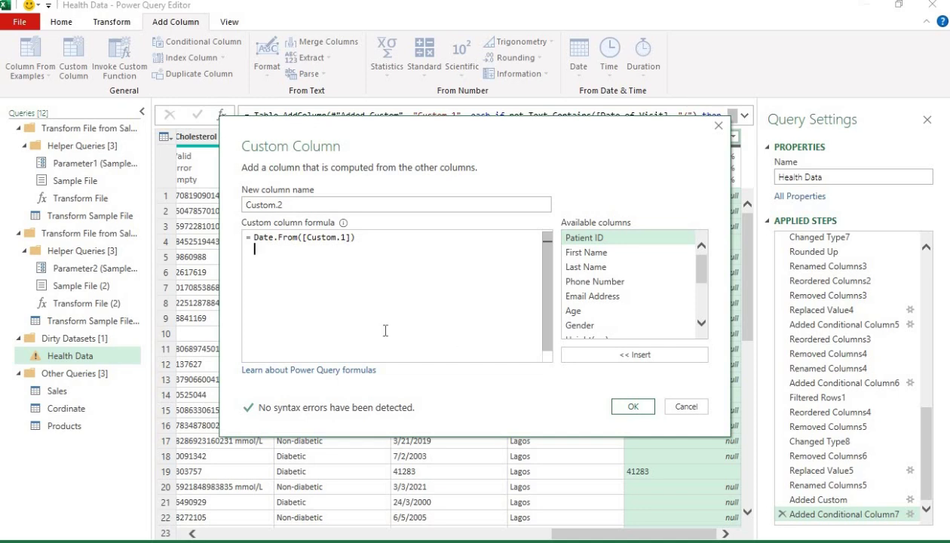
key("BackSpace")
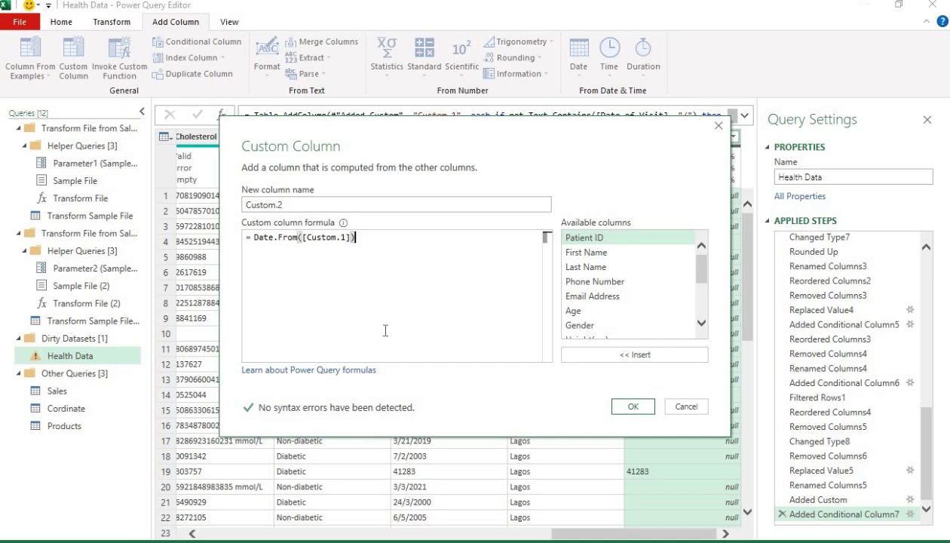
left_click(632, 406)
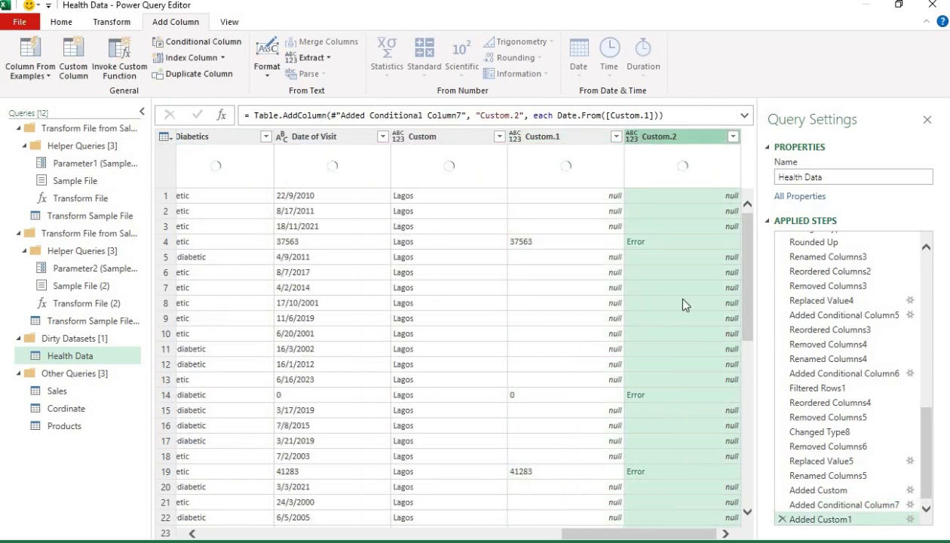
Step: Examine the error details for row 4 of Custom.2, remove the resulting drill-down step and return to the Custom columns
left_click(634, 246)
left_click(634, 247)
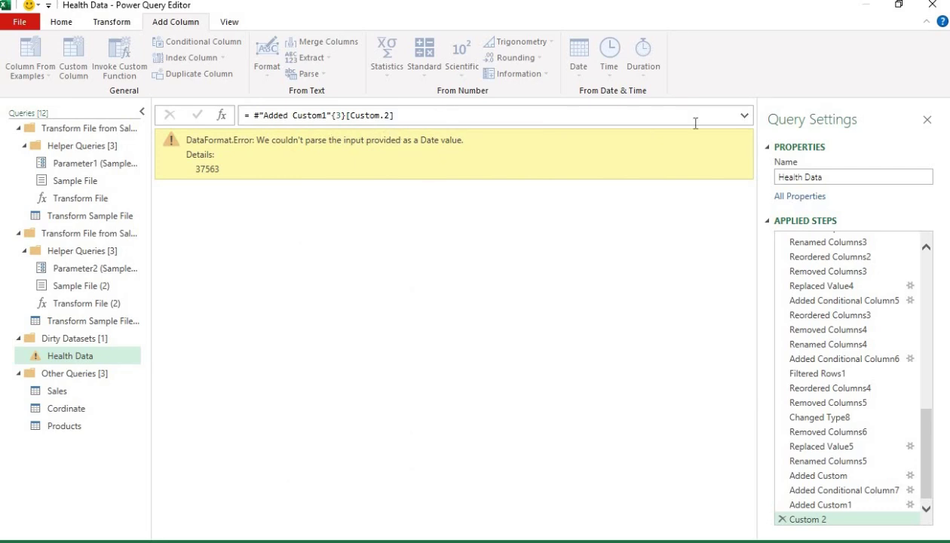
left_click(781, 519)
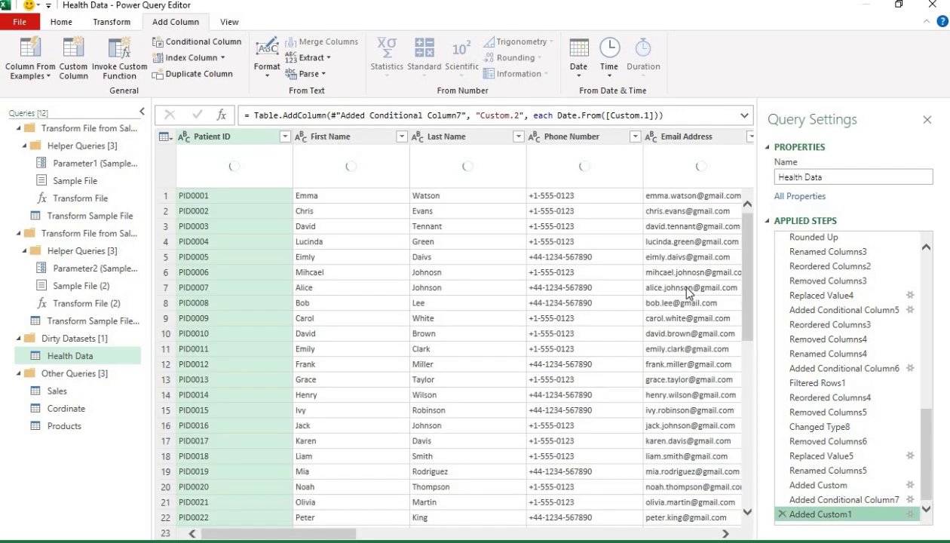
left_click_drag(311, 536, 720, 534)
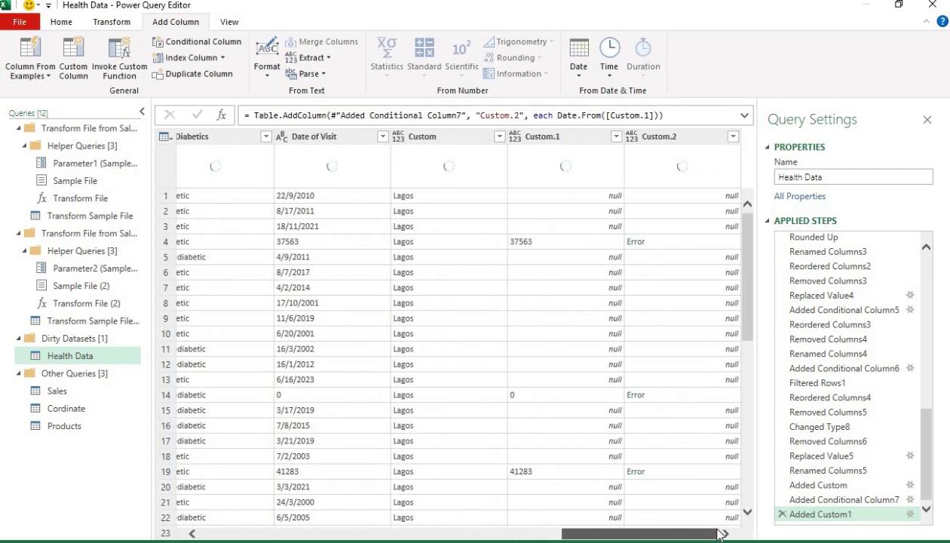
Step: Try to change the data type of the Custom.1 column to Date
left_click(587, 139)
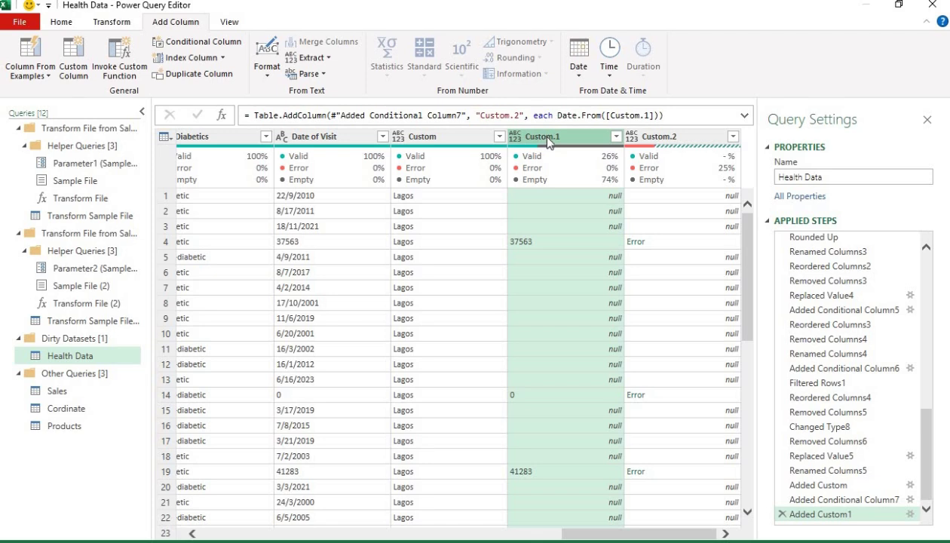
left_click(581, 73)
left_click(585, 107)
left_click(516, 138)
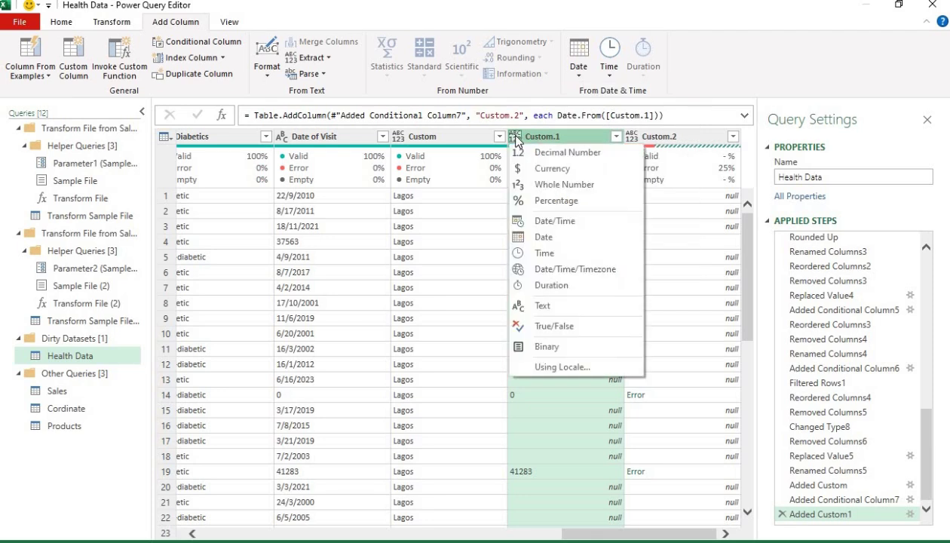
left_click(560, 237)
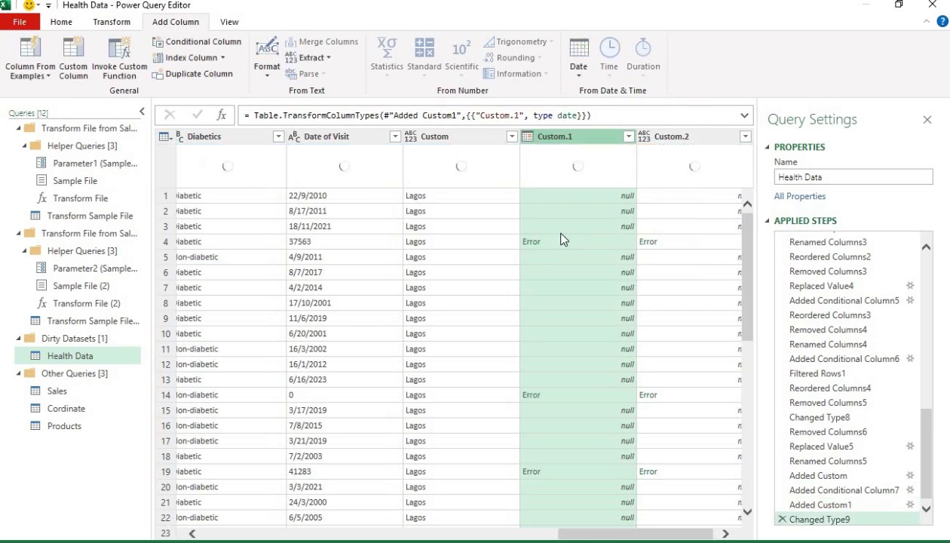
Step: Remove the applied steps that changed Custom.1's type and added the Custom.2 column
left_click(782, 518)
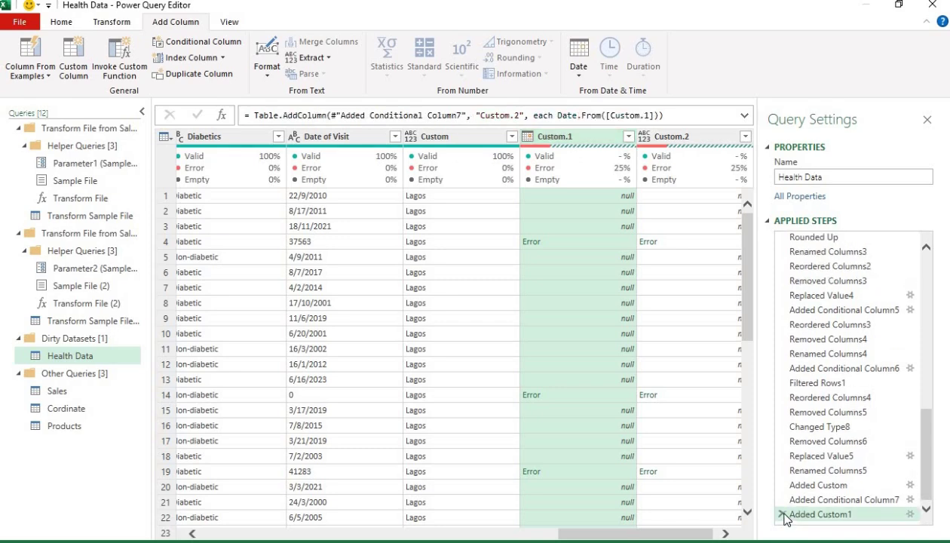
left_click(781, 513)
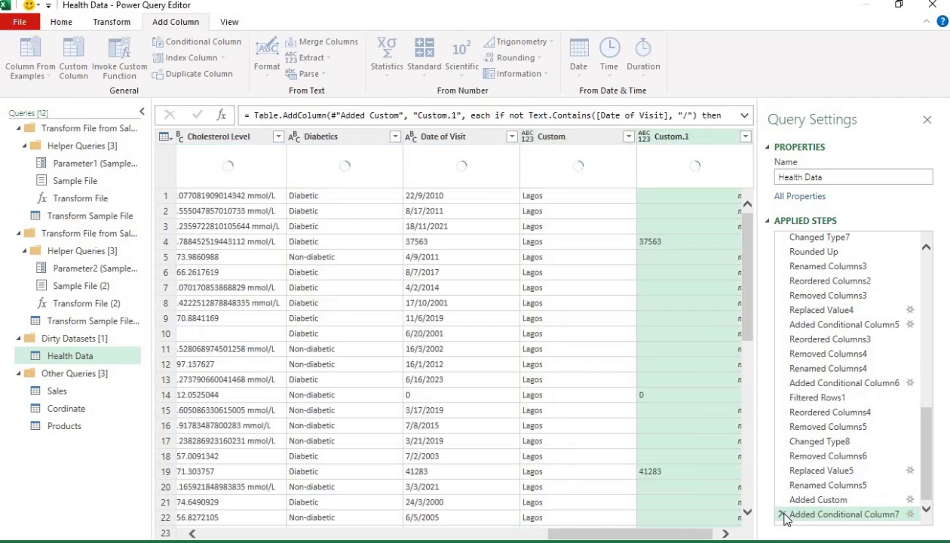
left_click_drag(639, 537, 643, 537)
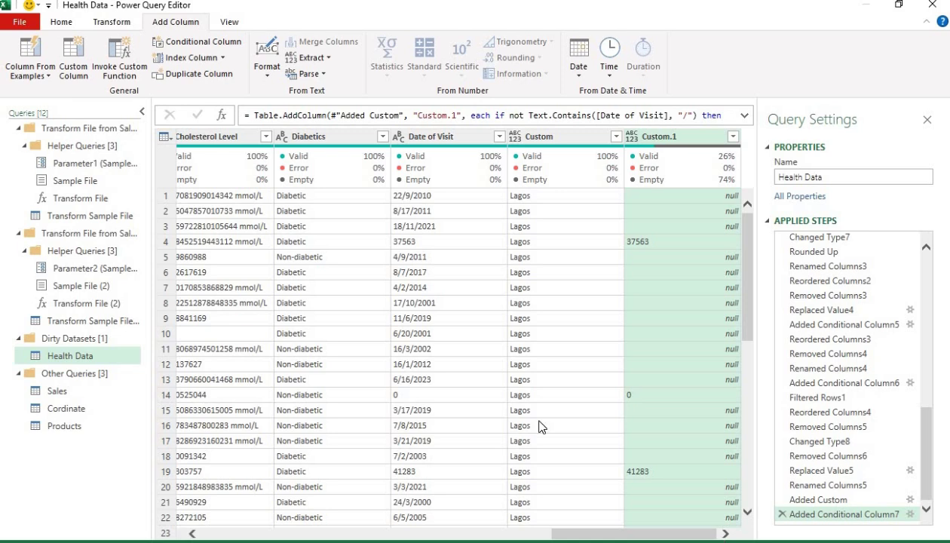
mouse_move(383, 176)
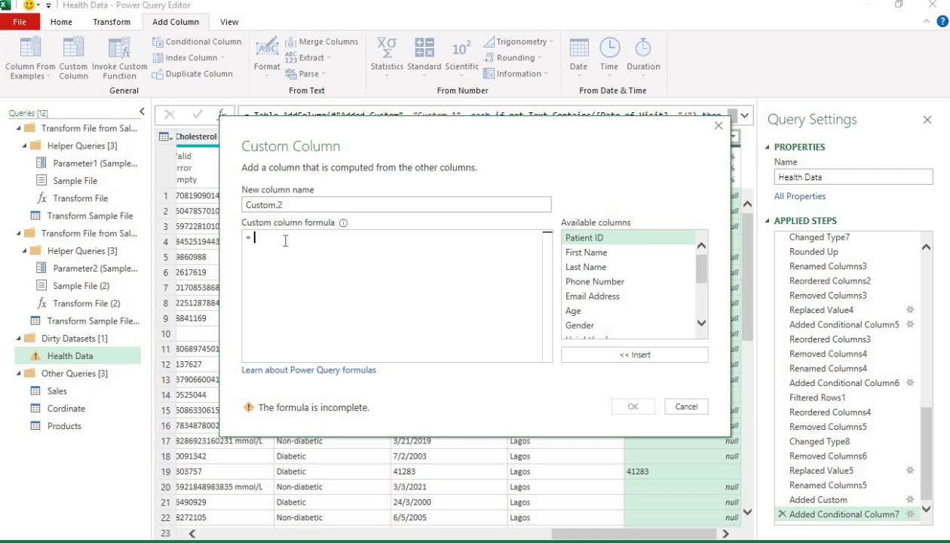
left_click(717, 126)
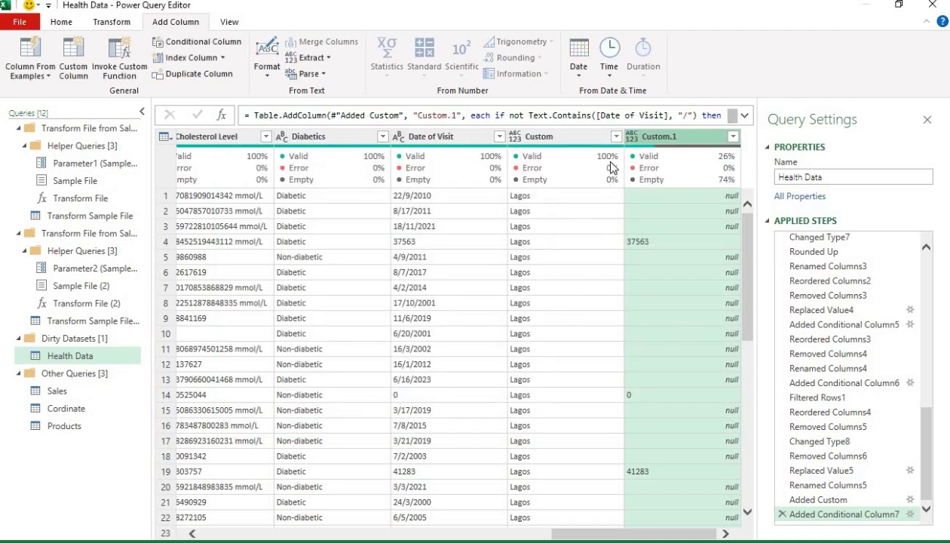
Step: Rename the Custom column as Region
left_click(562, 139)
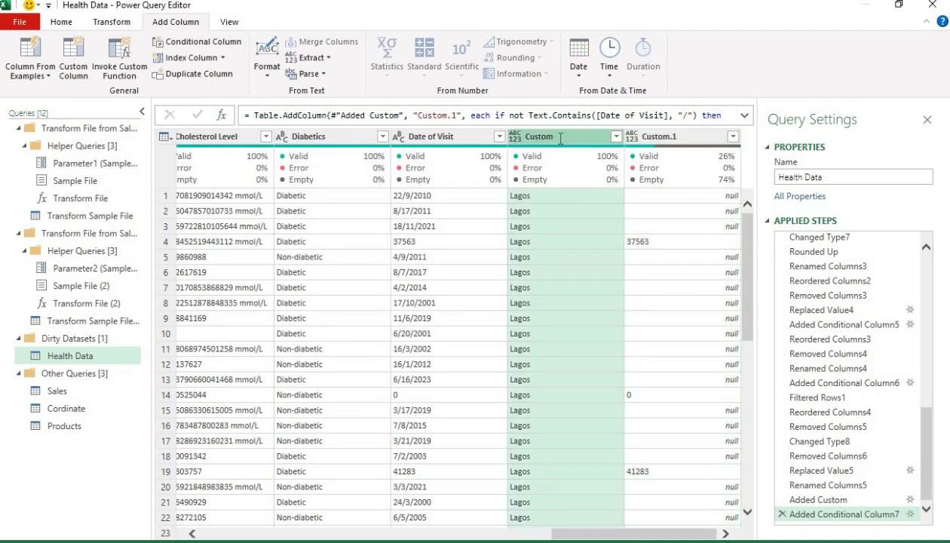
double_click(559, 138)
type("Region")
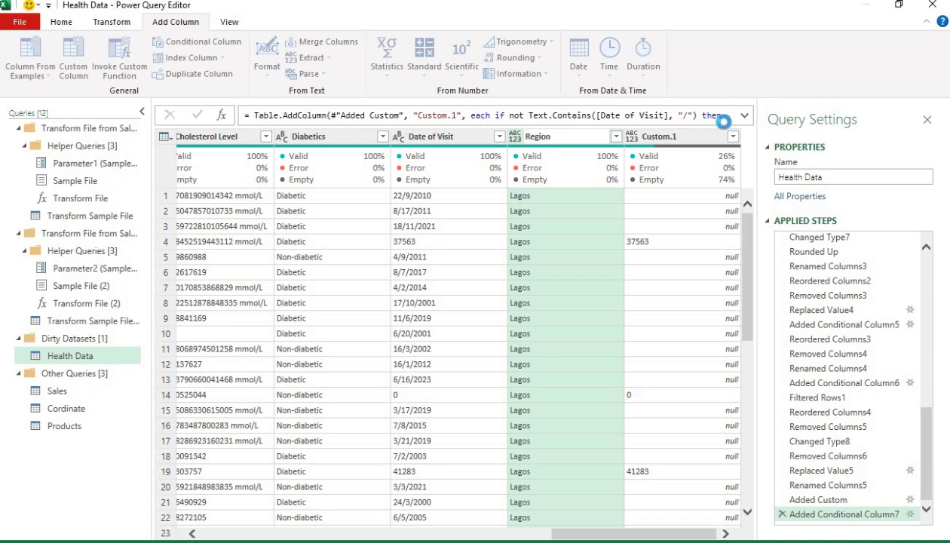
key("Return")
Step: Remove the Custom.1 column from the Health Data query
left_click(688, 145)
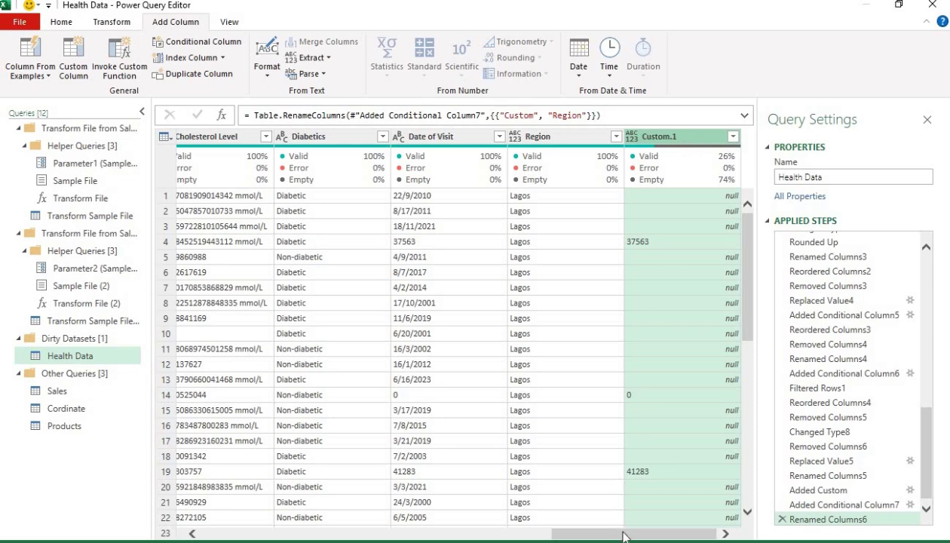
scroll(623, 536, "left", 5)
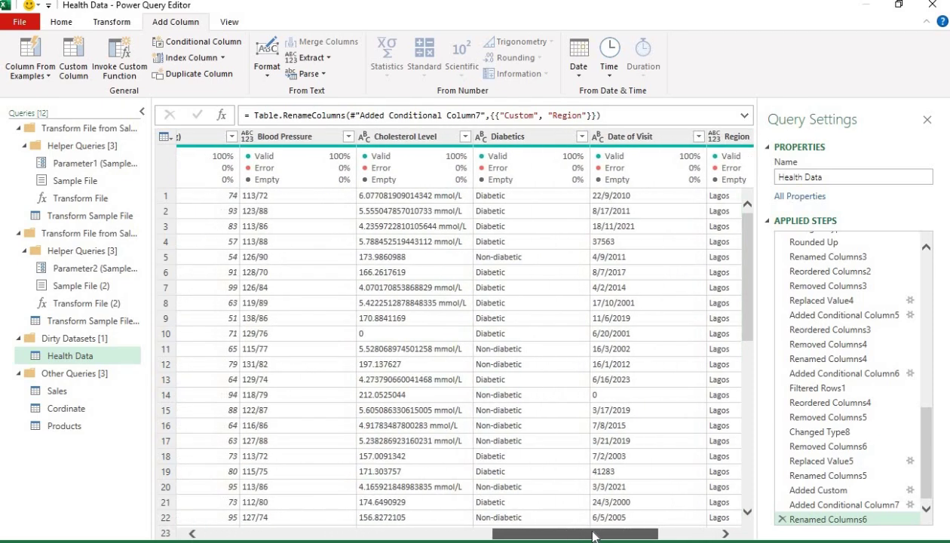
scroll(593, 536, "right", 3)
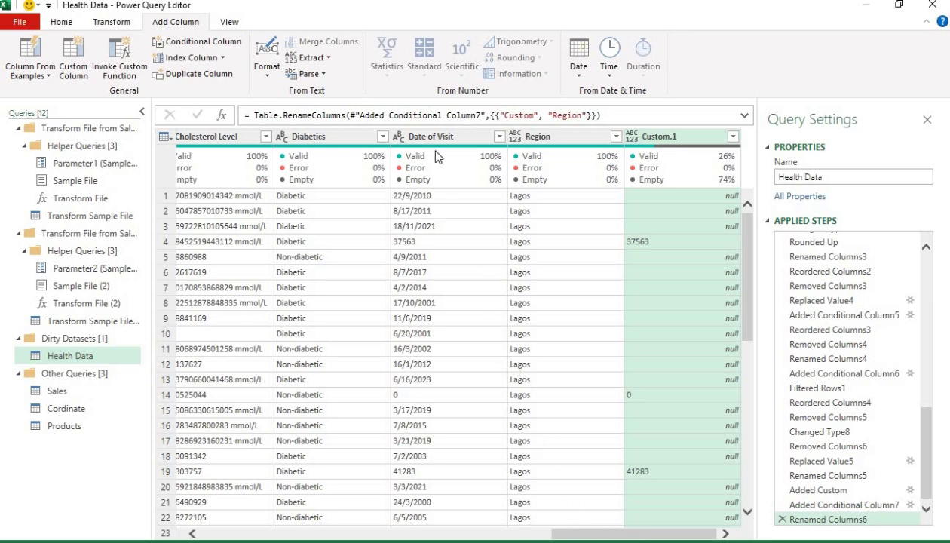
mouse_move(446, 158)
right_click(682, 140)
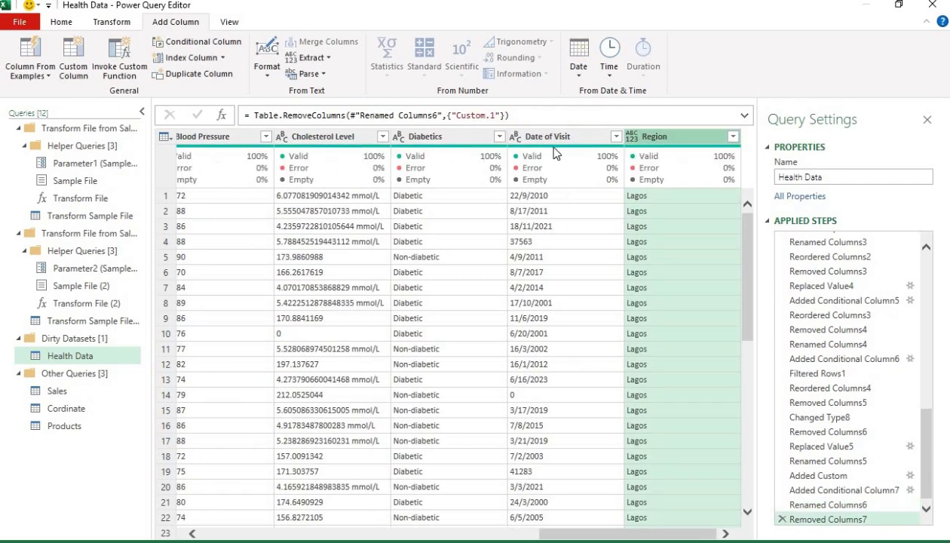
Step: Close the query editor and load the Health Data query results into the workbook
left_click(548, 142)
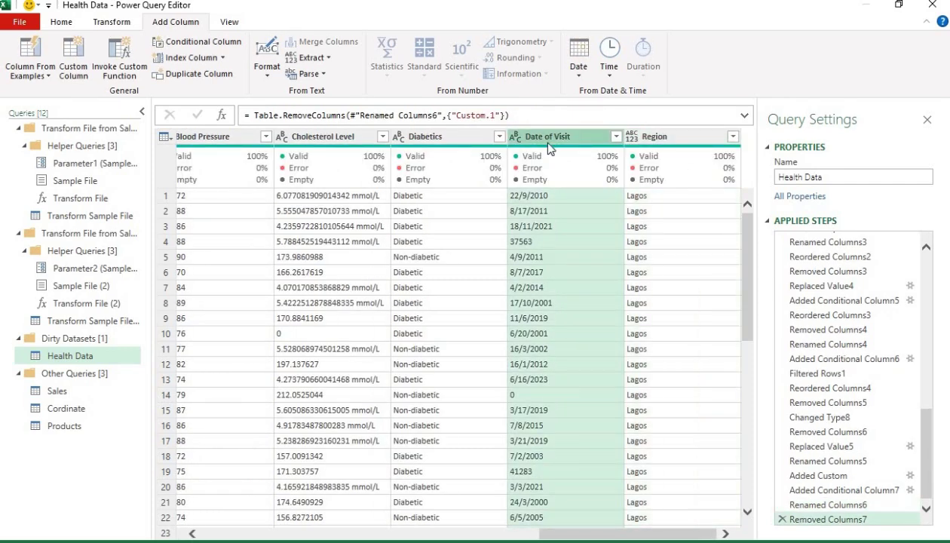
left_click(61, 22)
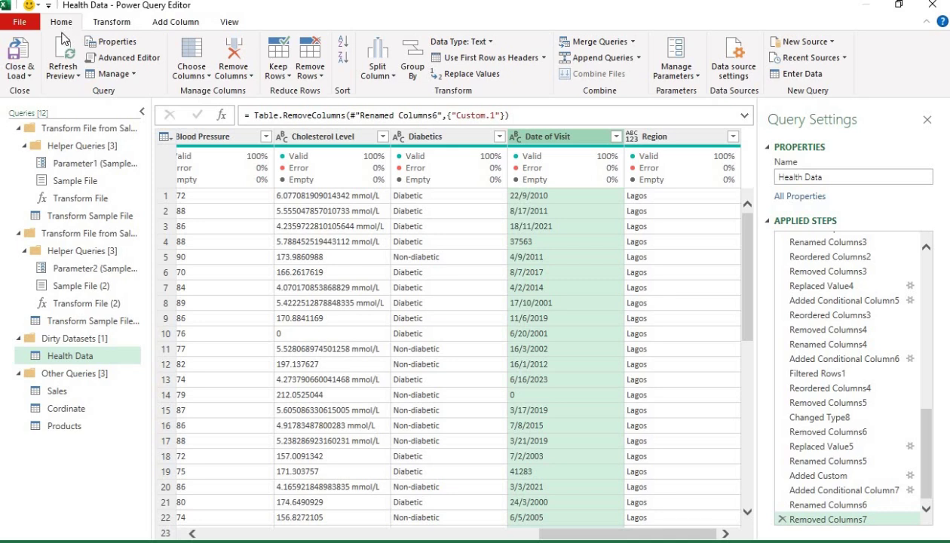
left_click(31, 75)
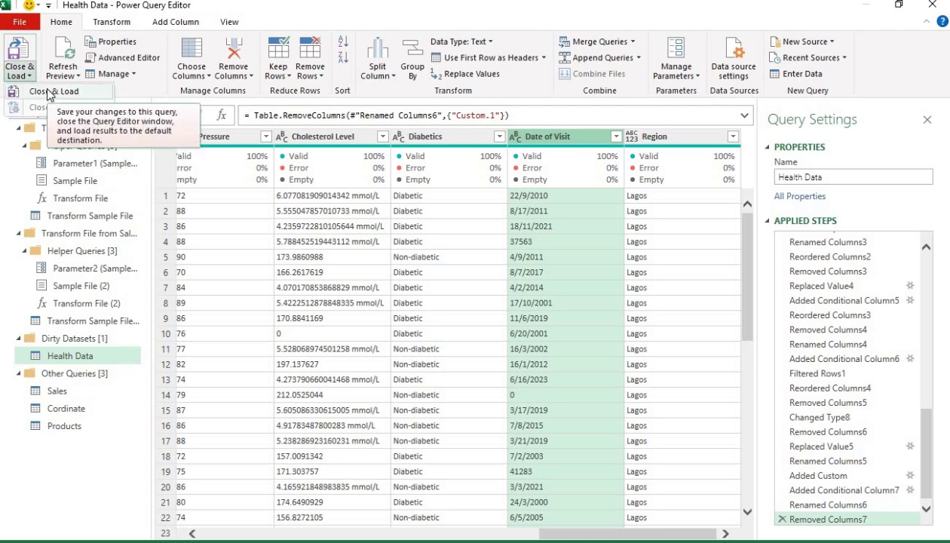
left_click(49, 92)
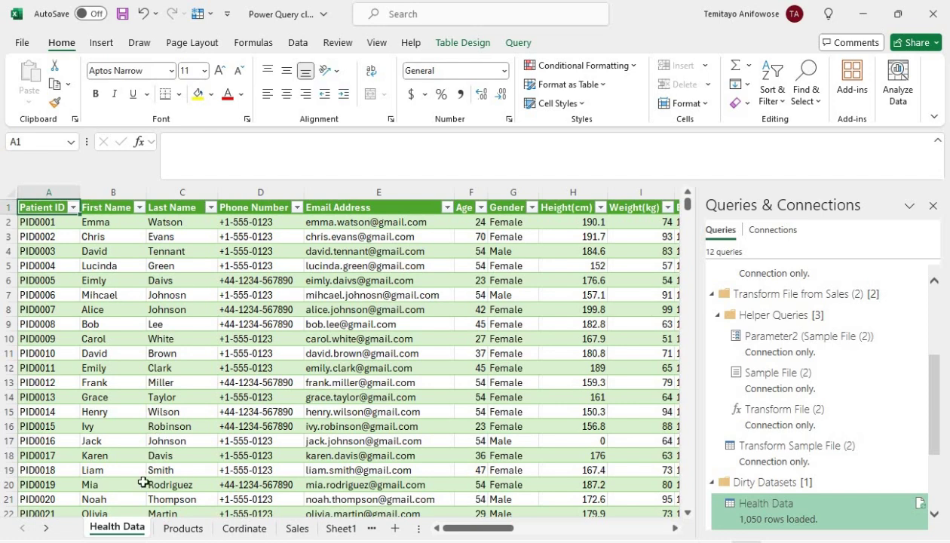
Step: Look through the Products, Cordinate and Sales sheets and return to the Health Data sheet
left_click(167, 533)
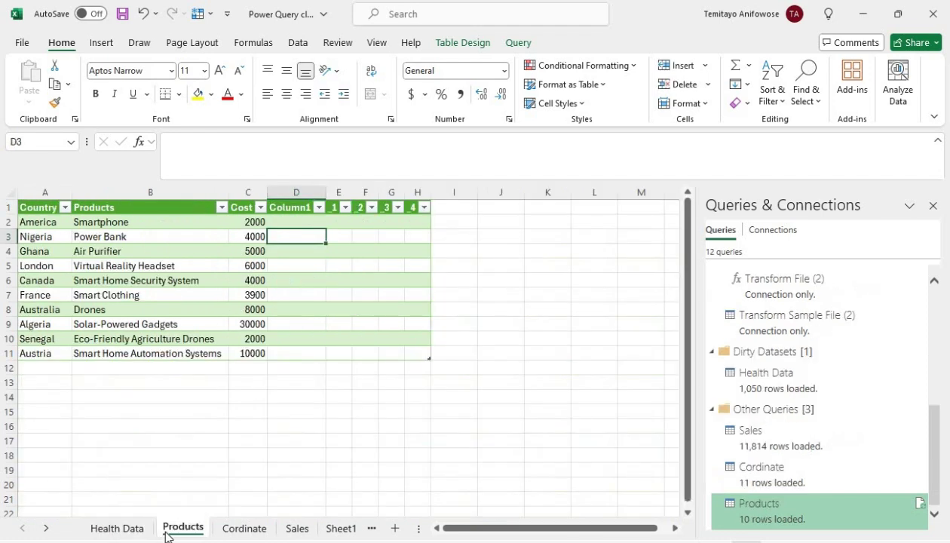
left_click(240, 528)
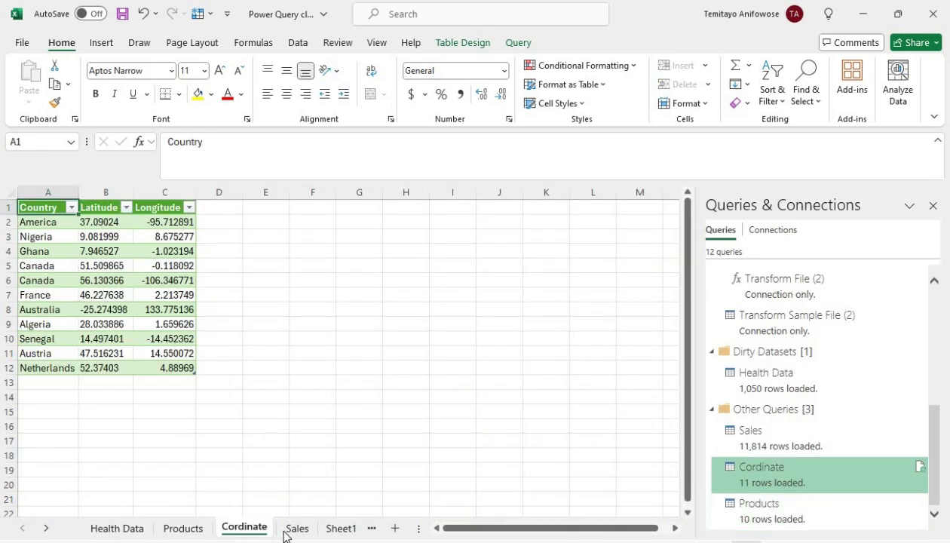
left_click(294, 530)
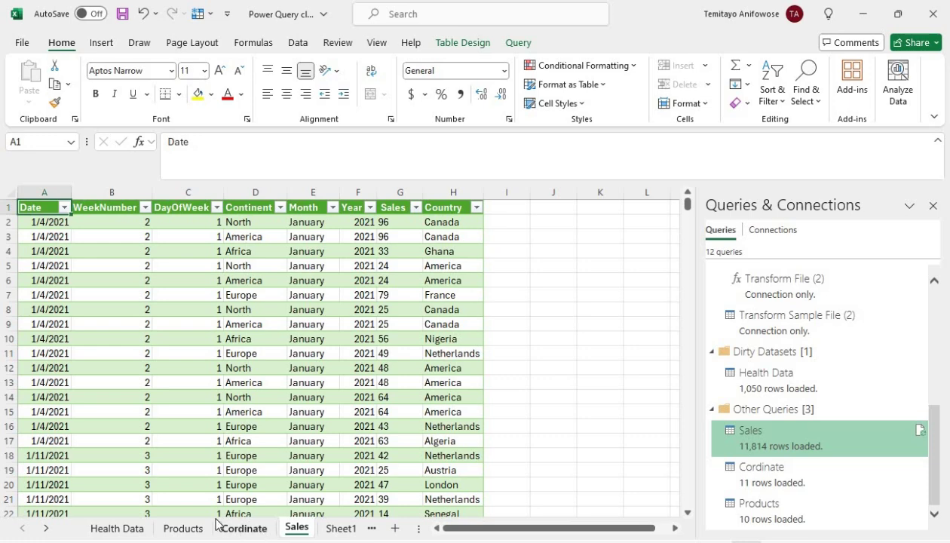
left_click(136, 530)
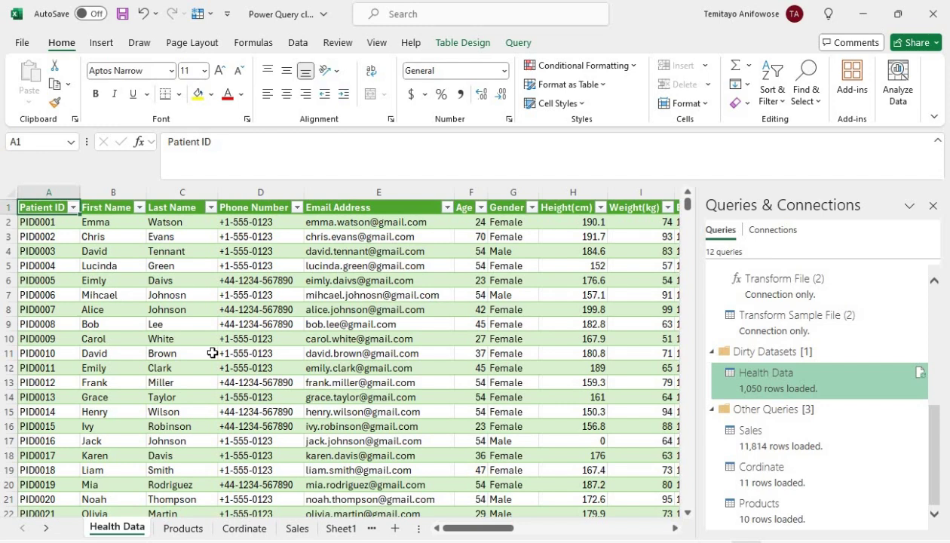
Step: Reopen the Health Data query for editing, then close and load it again without changes
left_click(517, 42)
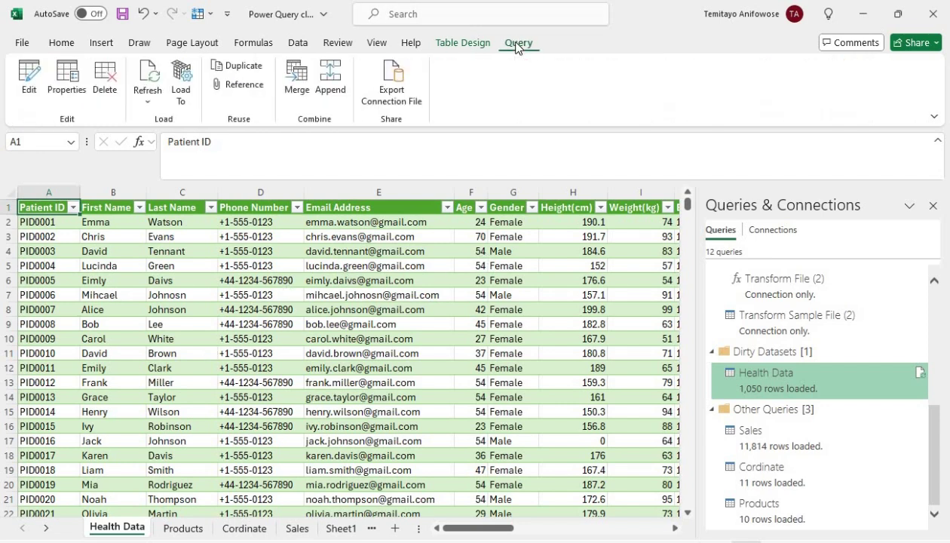
left_click(33, 73)
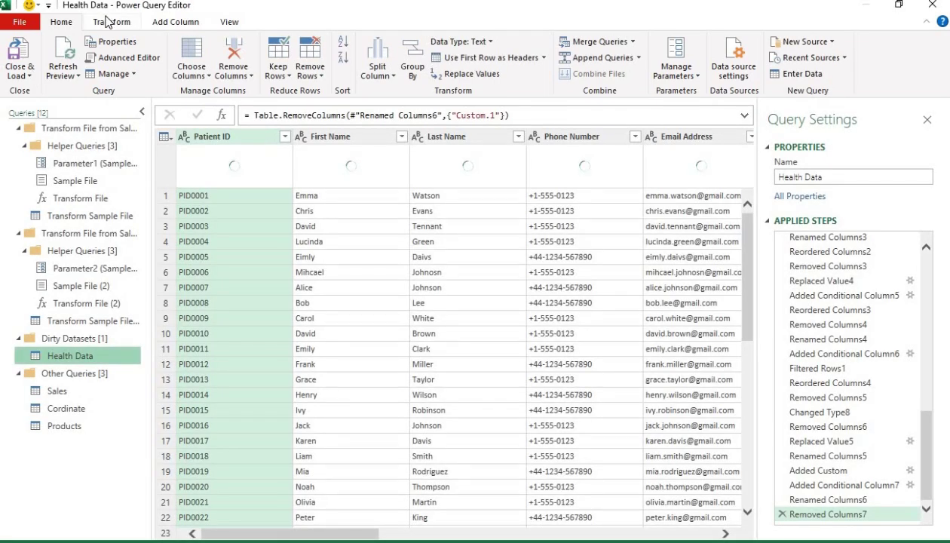
left_click(23, 76)
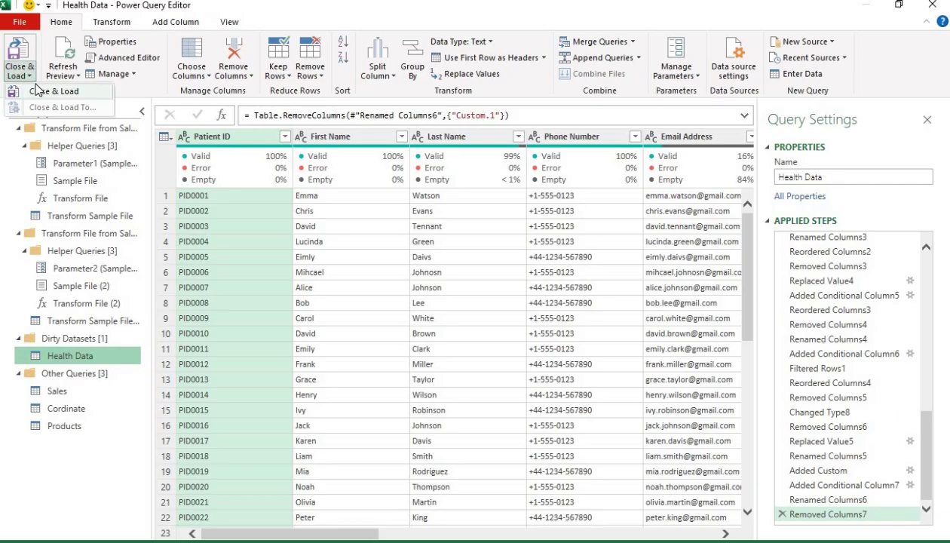
left_click(42, 92)
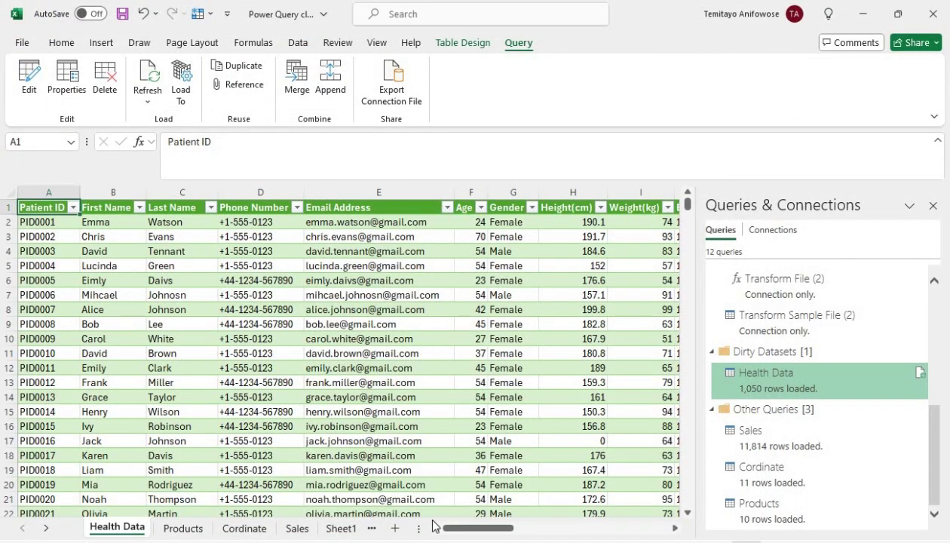
Step: Apply the Short Date format to all Date of Visit values from M2 downward and check cells M2 and M5
left_click_drag(451, 532, 504, 534)
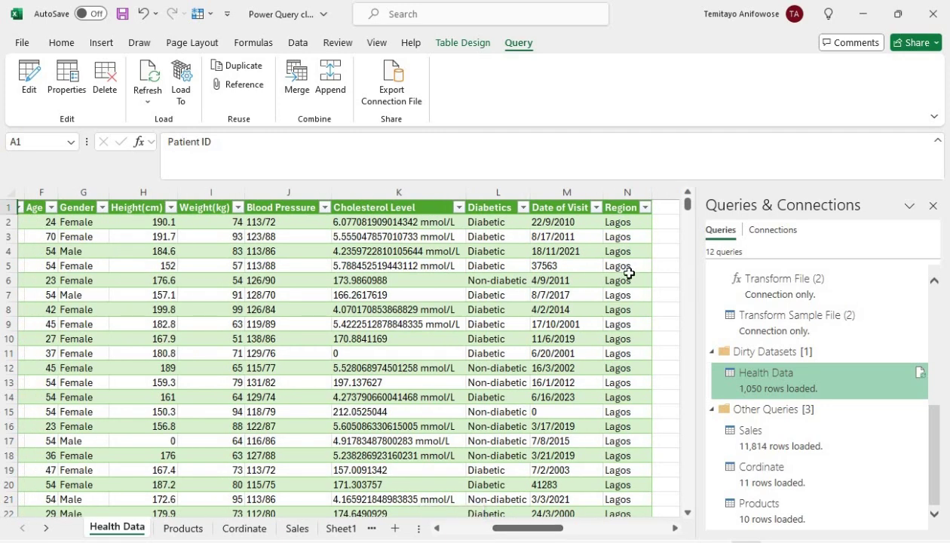
left_click(565, 224)
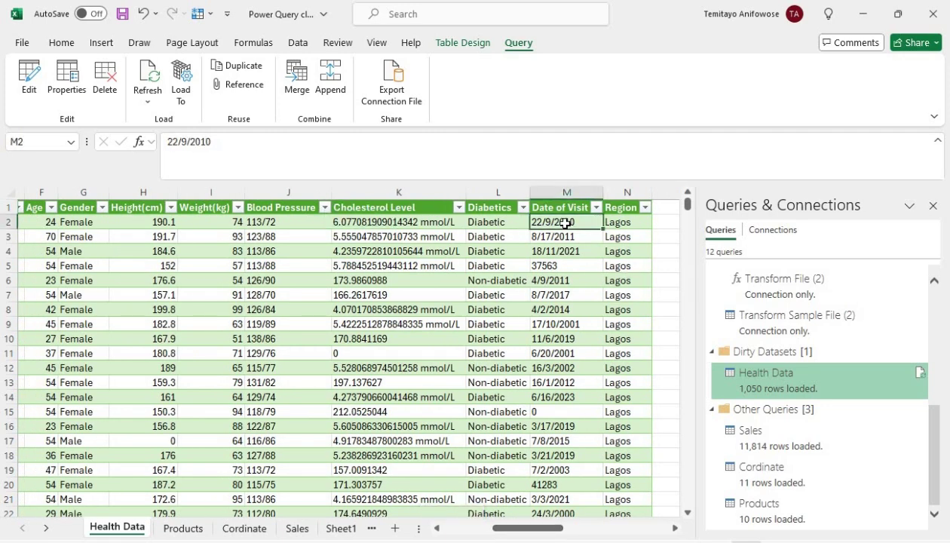
left_click(56, 44)
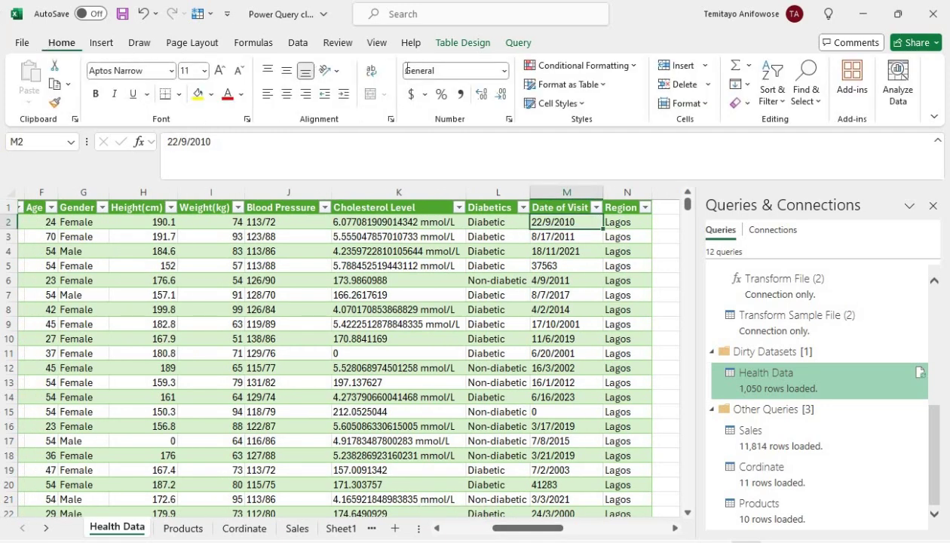
left_click(933, 204)
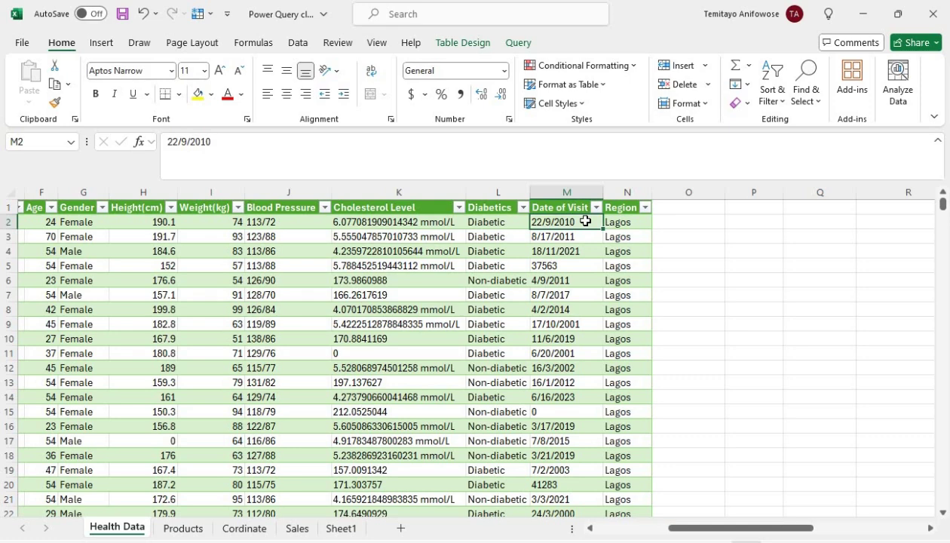
key("ctrl+shift+Down")
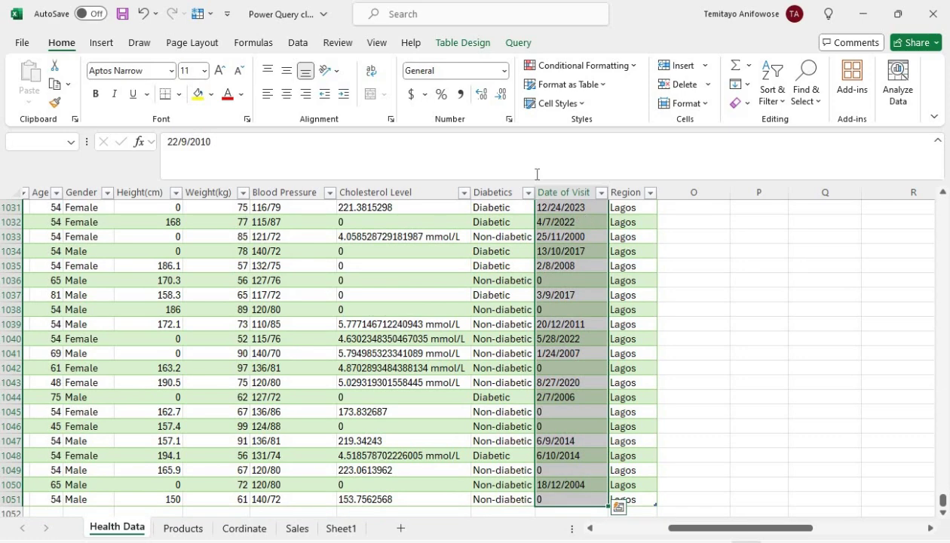
left_click(503, 71)
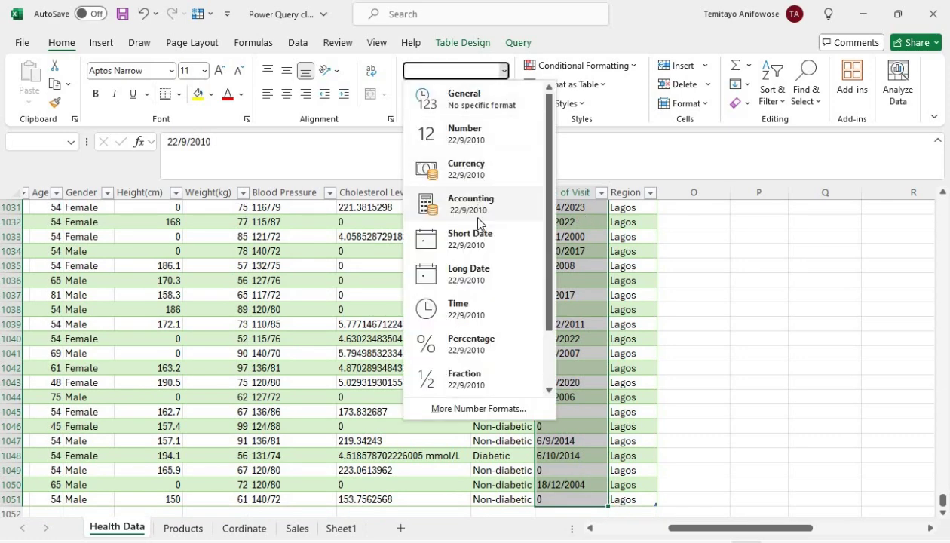
left_click(477, 247)
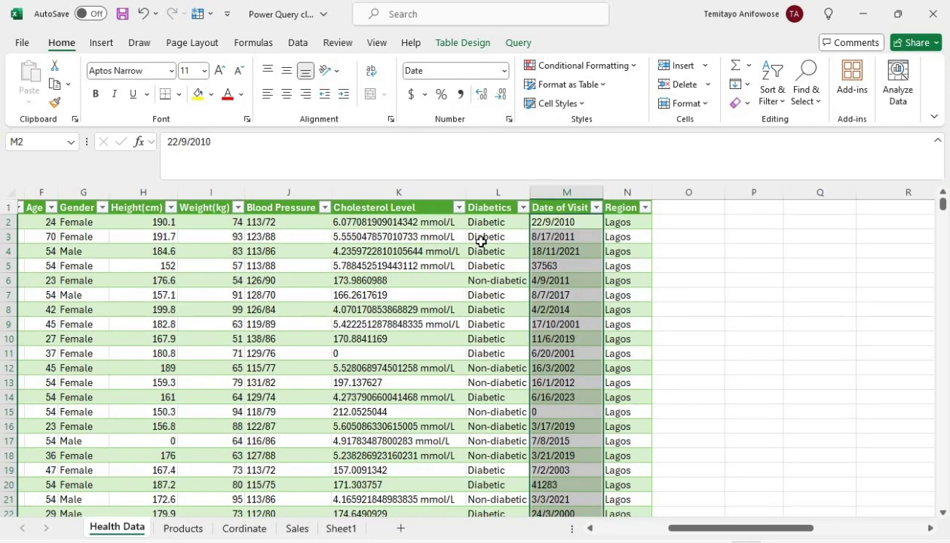
left_click(556, 221)
left_click(562, 263)
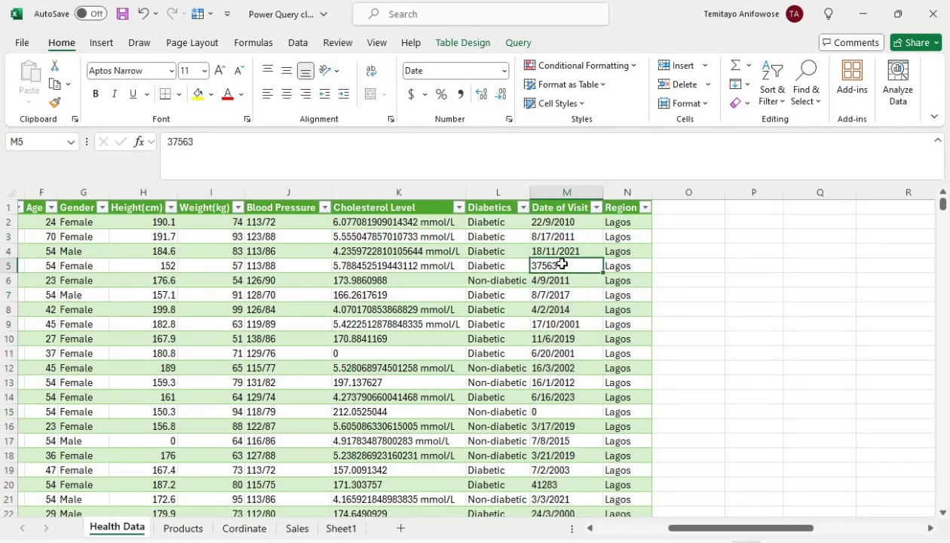
Step: Slightly widen the Date of Visit column and paste a values-only copy of it into column P
left_click_drag(611, 190, 619, 190)
left_click(591, 190)
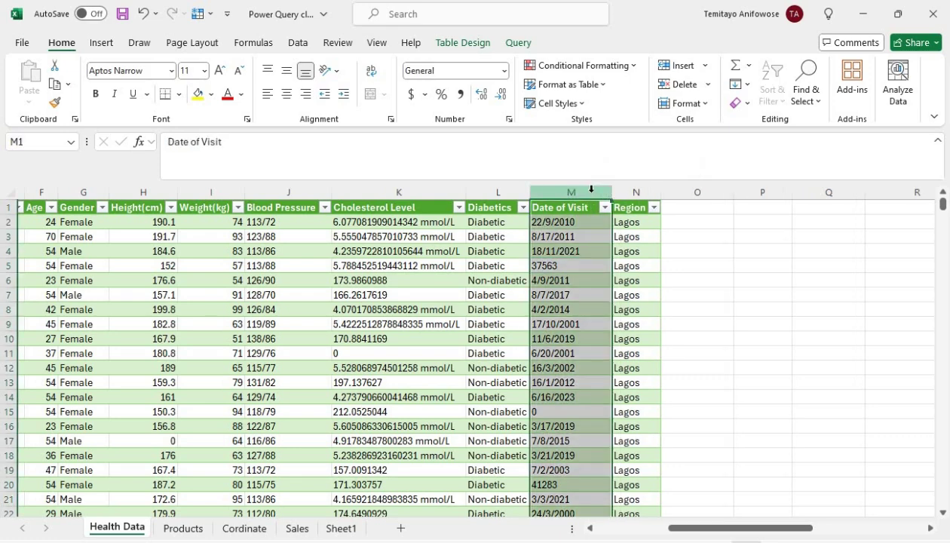
key("ctrl+c")
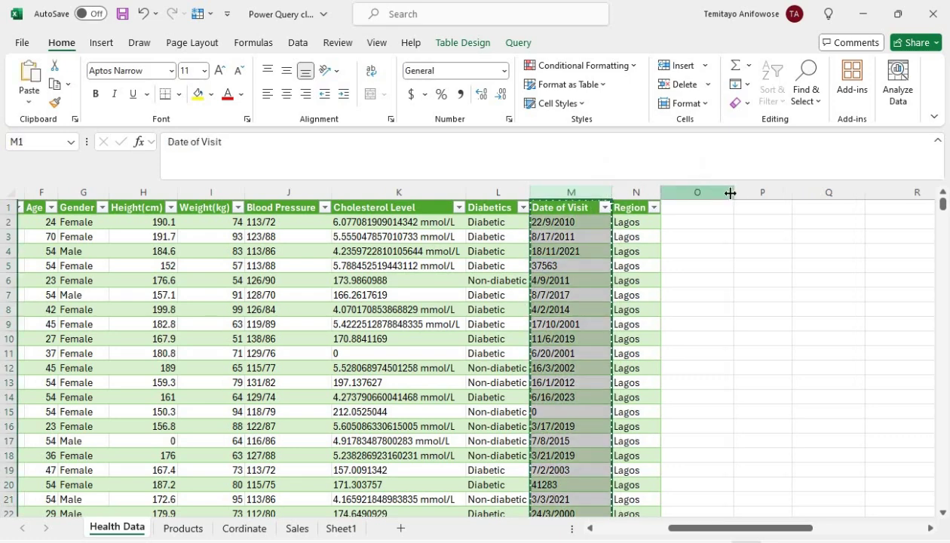
left_click(750, 192)
right_click(752, 197)
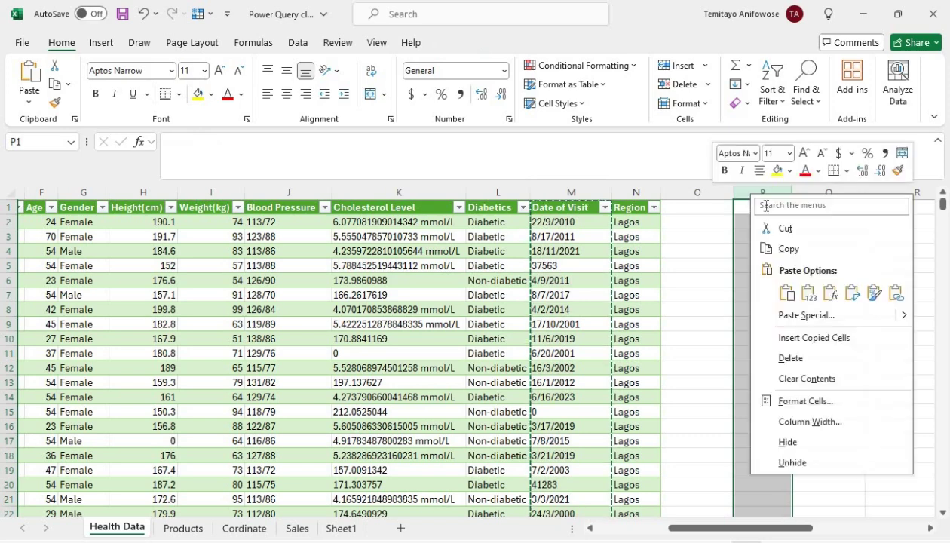
left_click(808, 292)
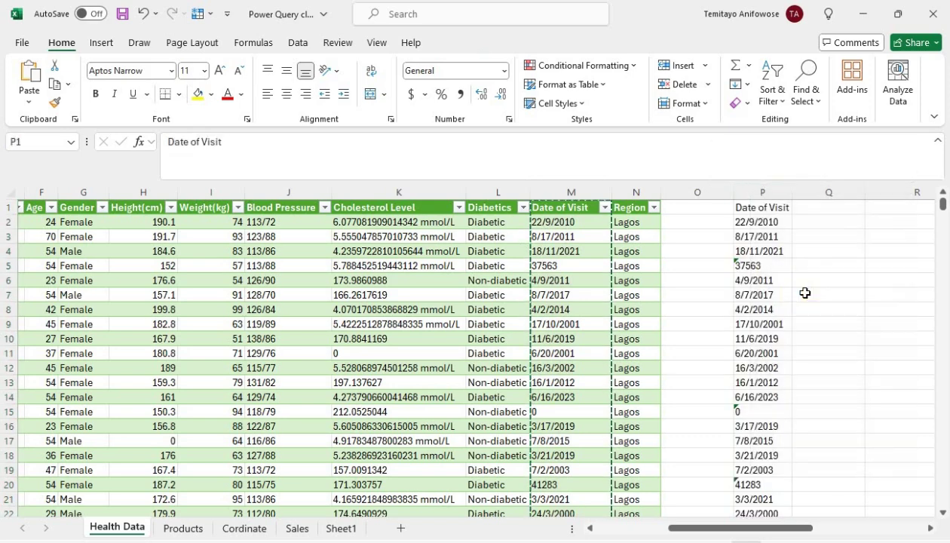
Step: Apply the Short Date format to the copied Date of Visit values from P2 downward
left_click(758, 220)
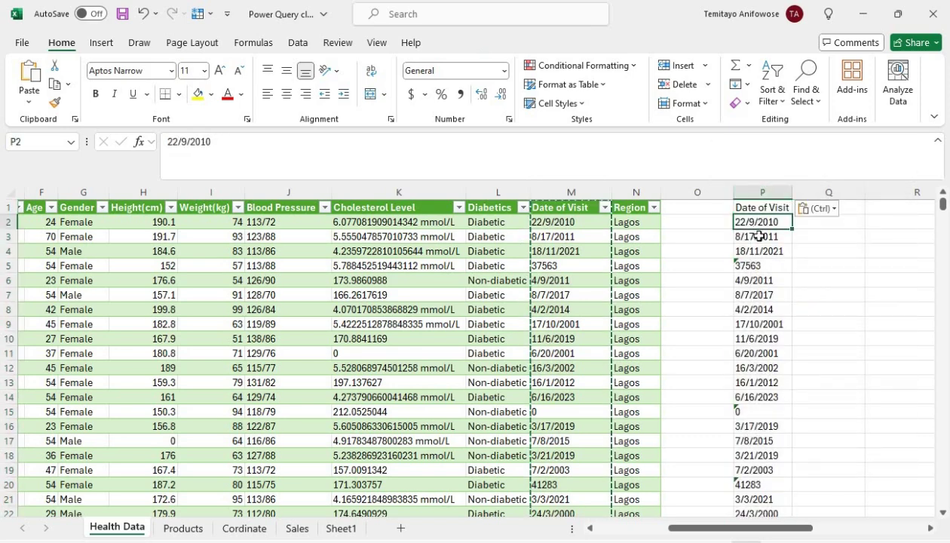
left_click(756, 259)
left_click(714, 268)
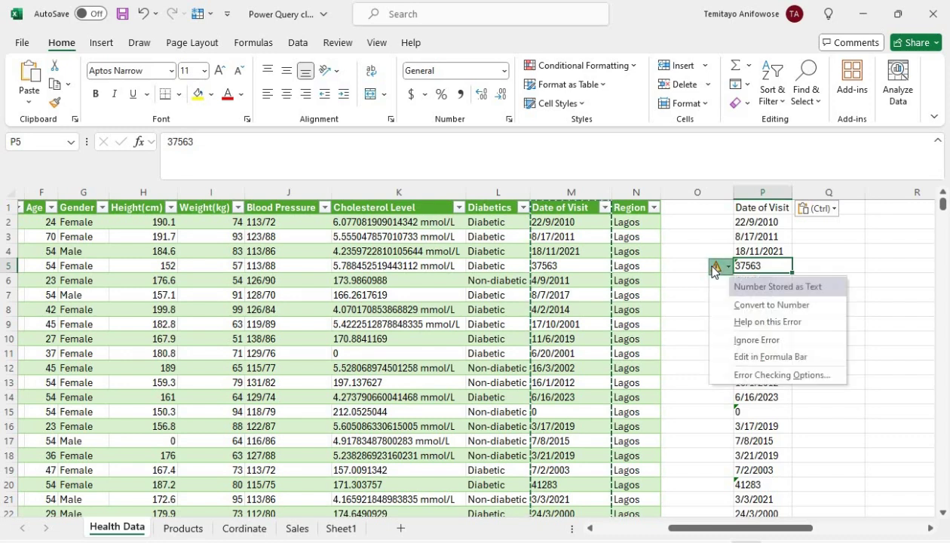
left_click(762, 262)
left_click(764, 223)
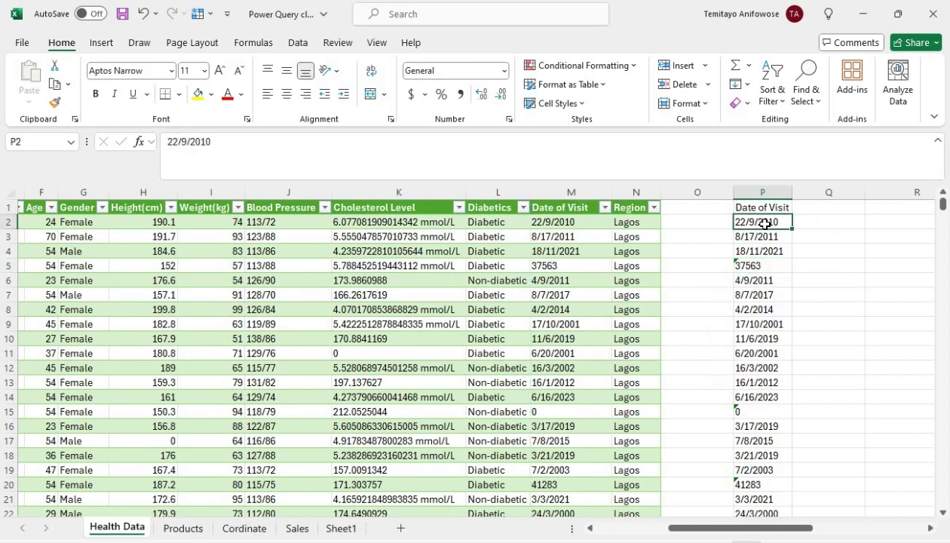
key("ctrl+shift+Down")
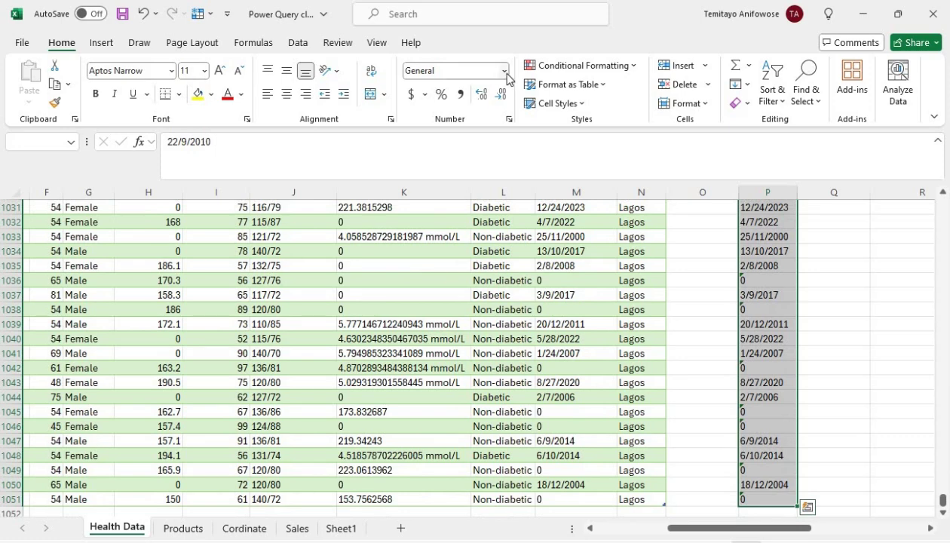
left_click(504, 72)
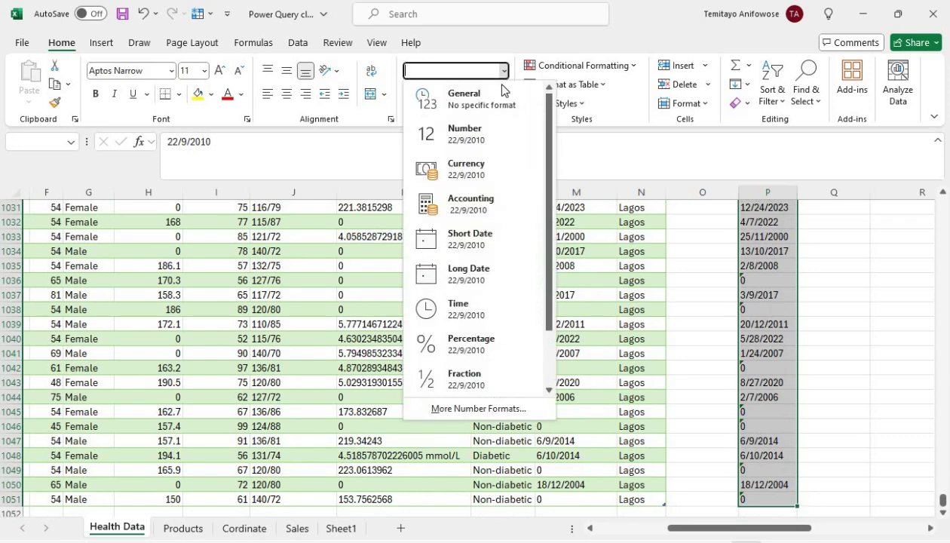
left_click(475, 240)
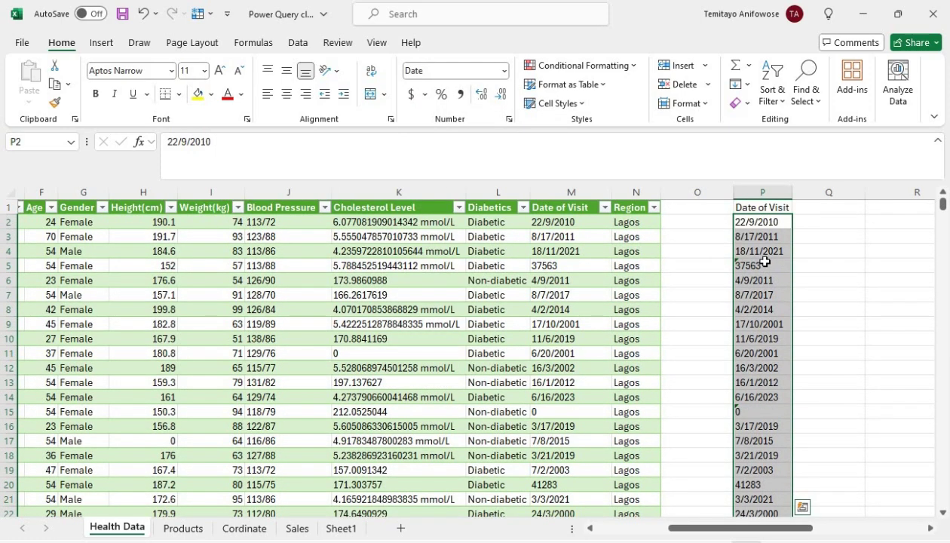
Step: Convert the text serial in cell P5 to a number and format it as Short Date
left_click(765, 266)
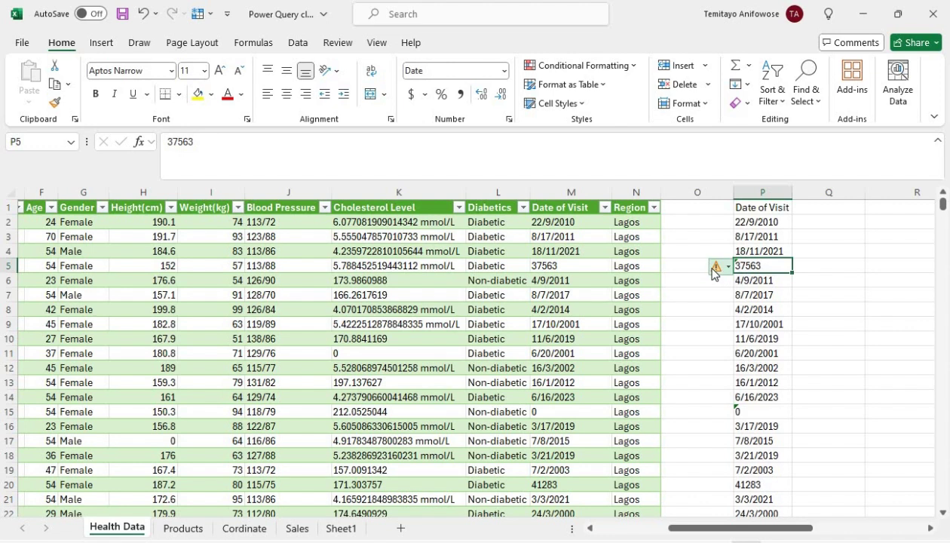
left_click(717, 266)
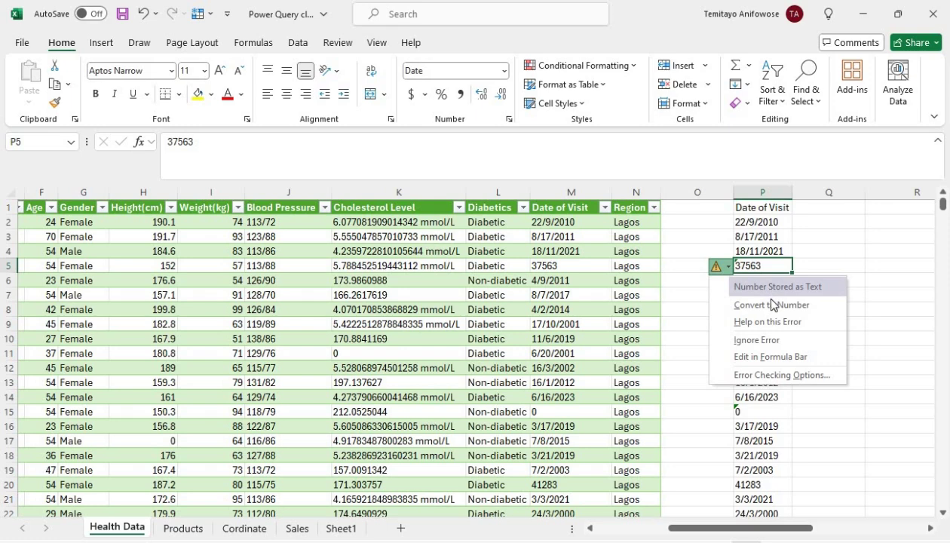
left_click(772, 305)
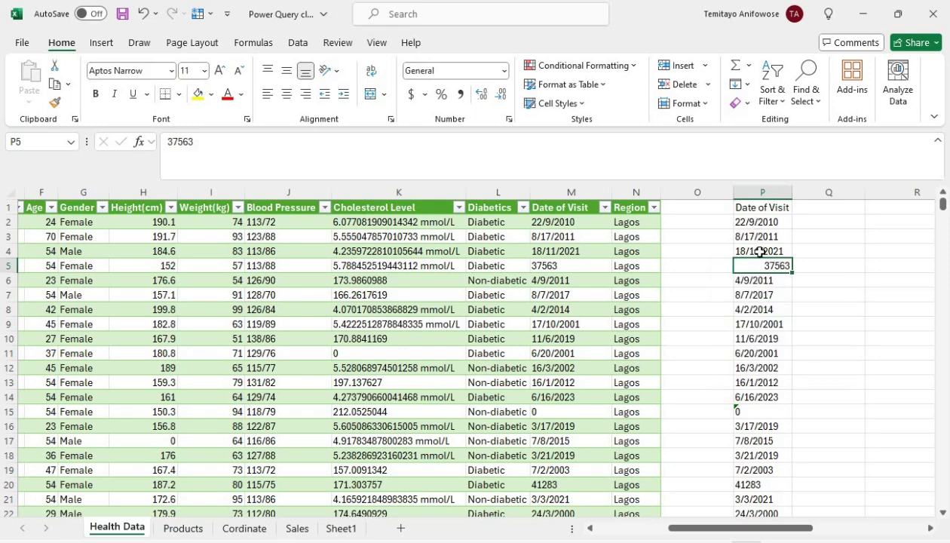
left_click(504, 70)
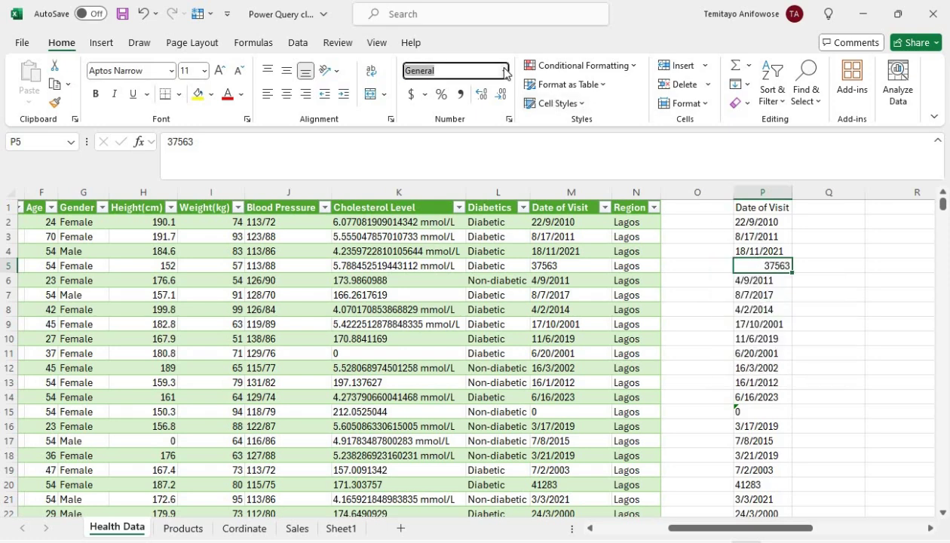
left_click(505, 71)
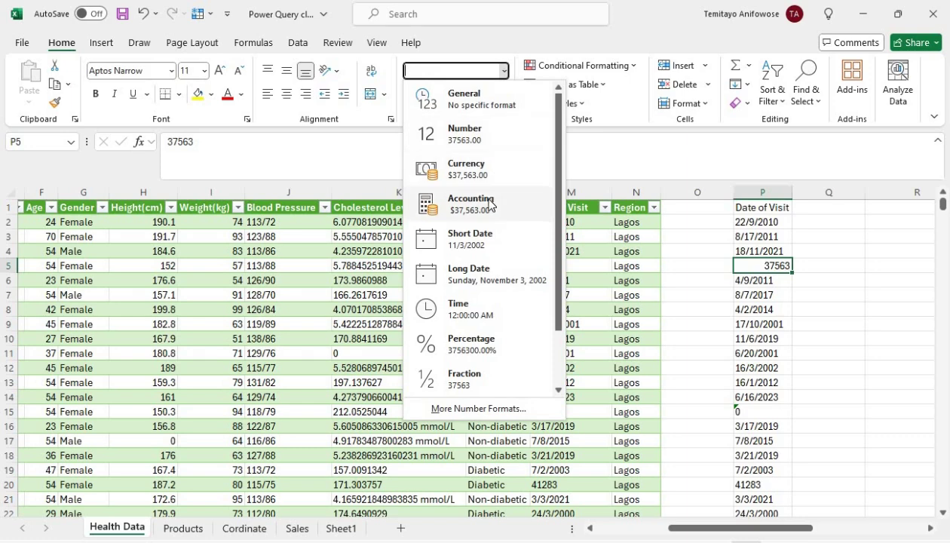
left_click(482, 241)
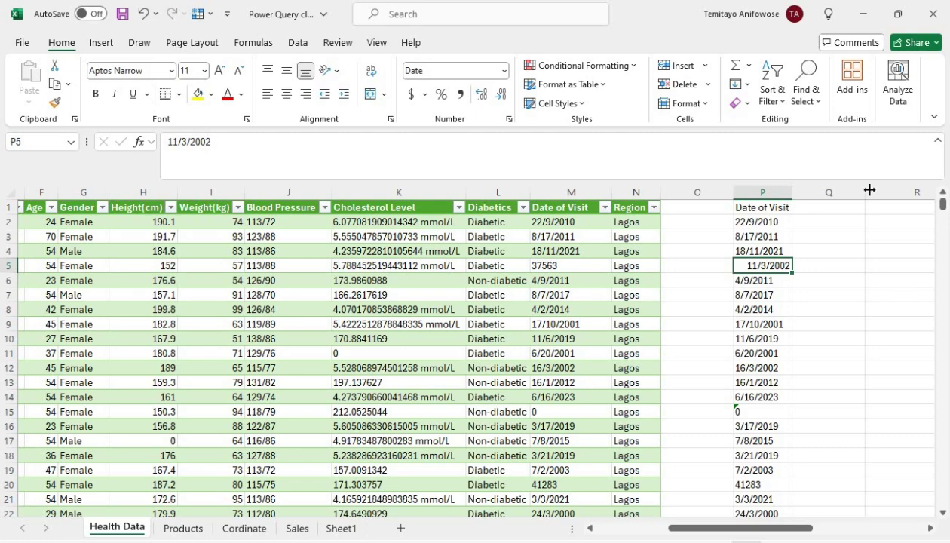
Step: Delete column P with the copied Date of Visit values
left_click(778, 190)
right_click(779, 193)
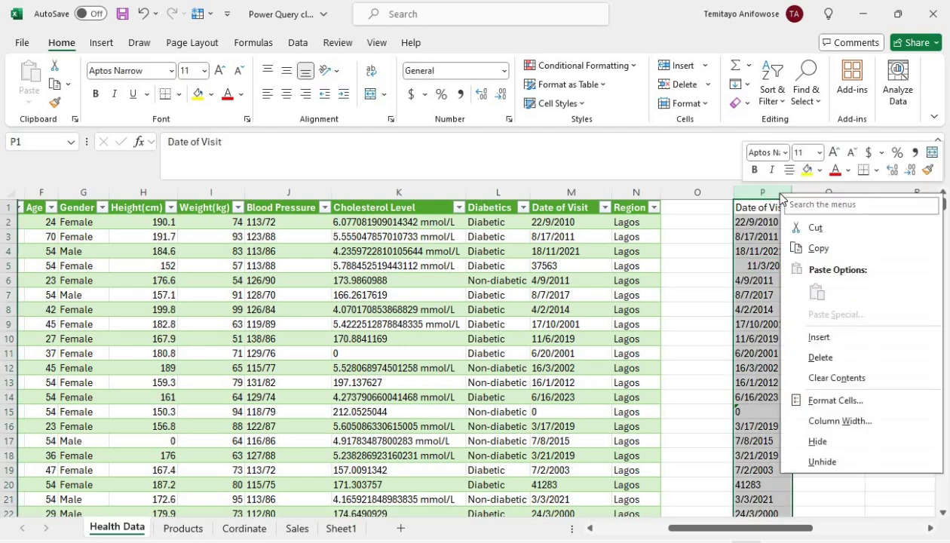
left_click(843, 357)
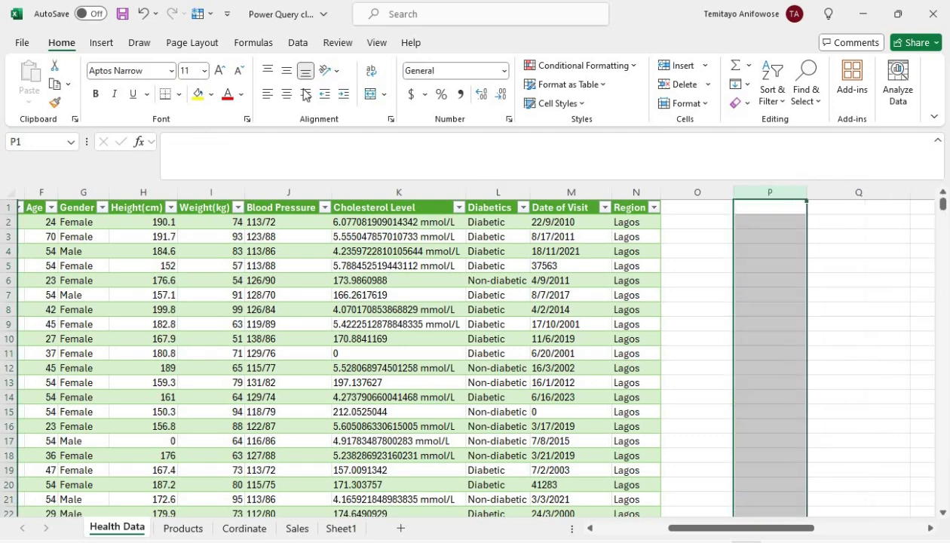
Step: Open the Health Data query for editing in Power Query Editor and select the Date of Visit column
left_click(301, 236)
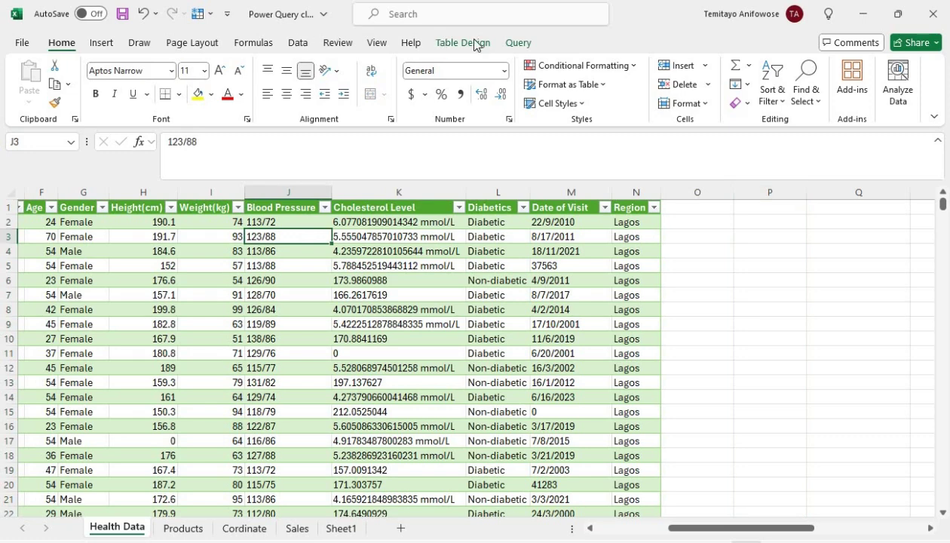
left_click(516, 43)
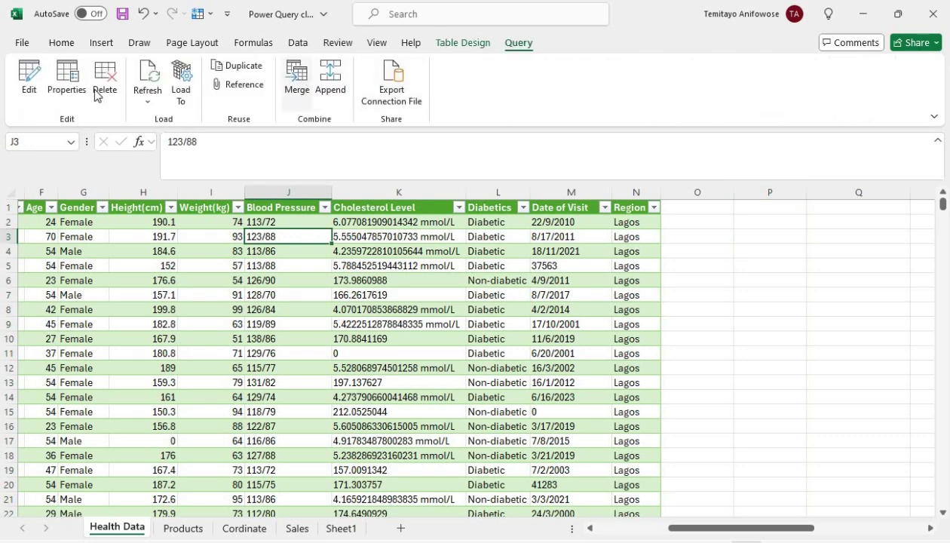
left_click(28, 79)
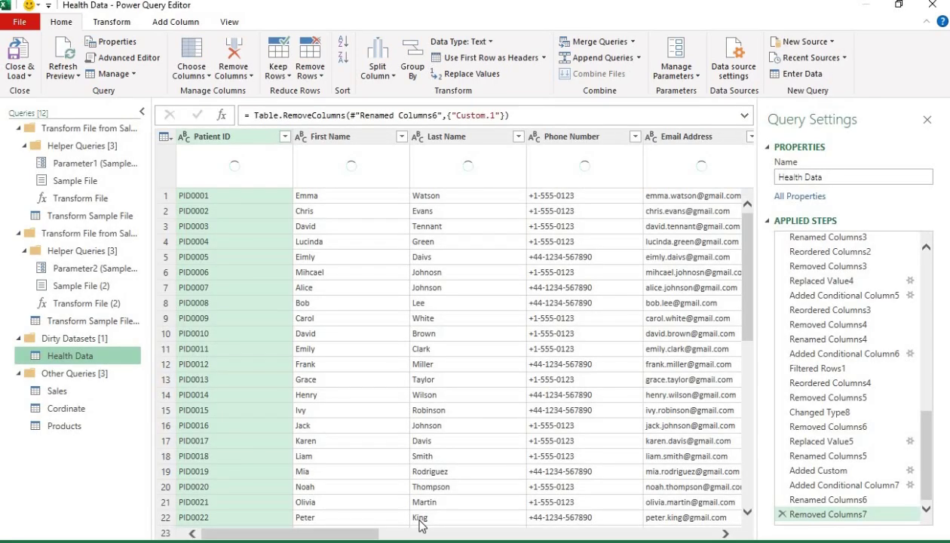
left_click(518, 535)
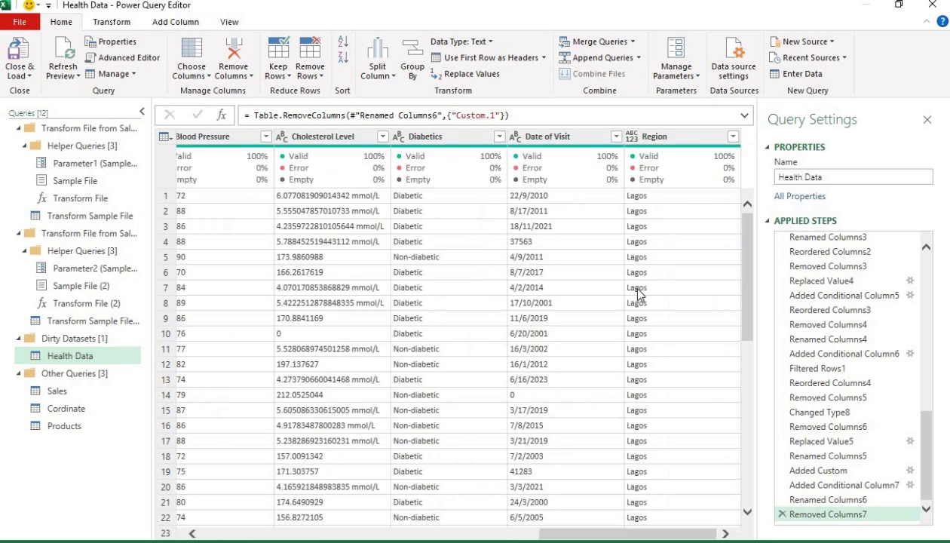
left_click(558, 137)
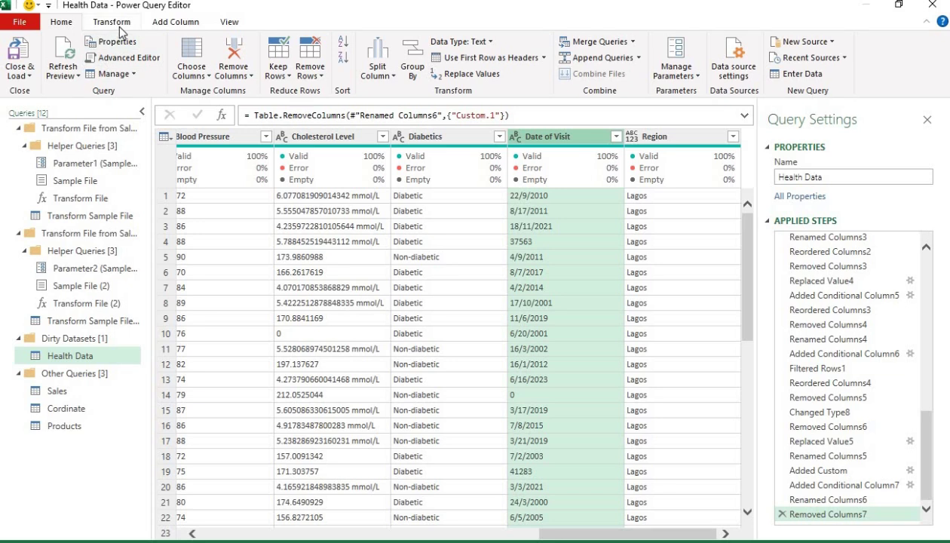
Step: Start a conditional column whose clause tests Date of Visit with the operator "does not contain"
left_click(160, 28)
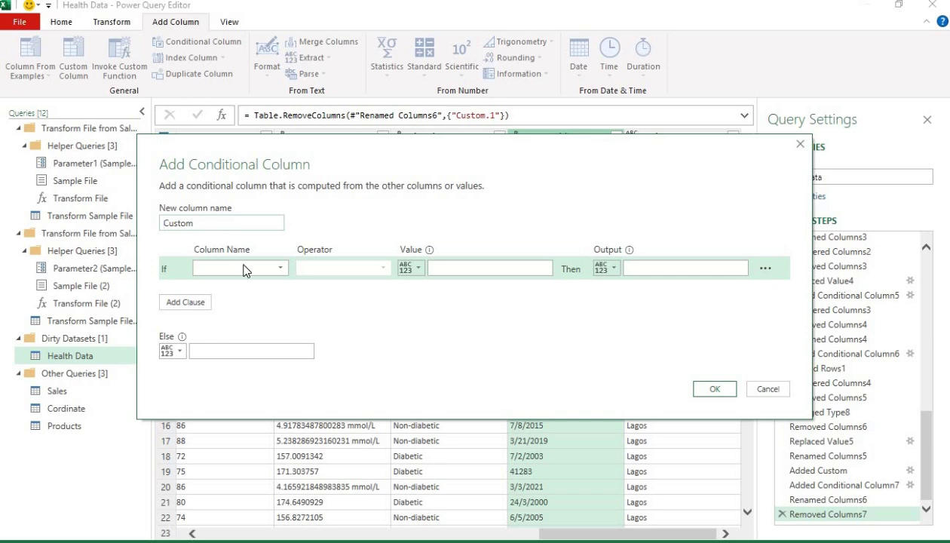
left_click(241, 268)
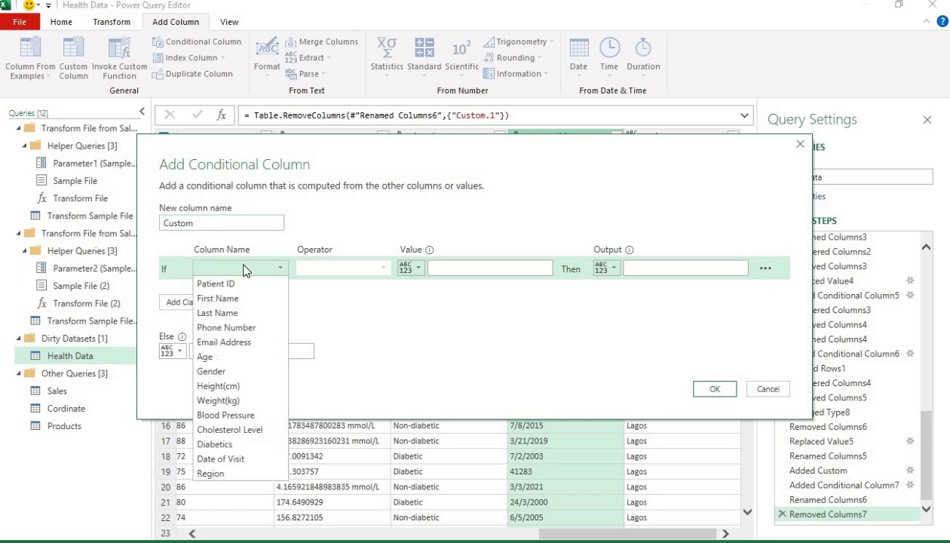
left_click(249, 461)
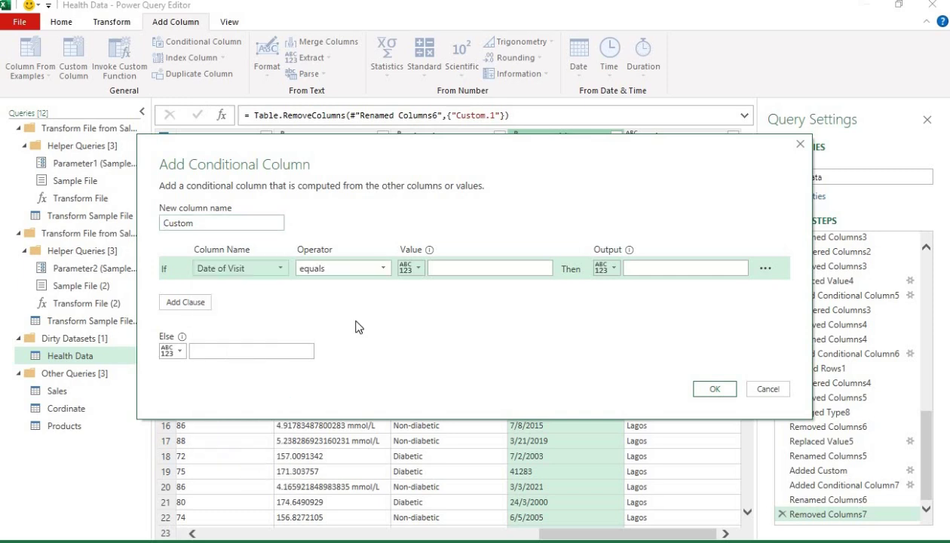
left_click(369, 270)
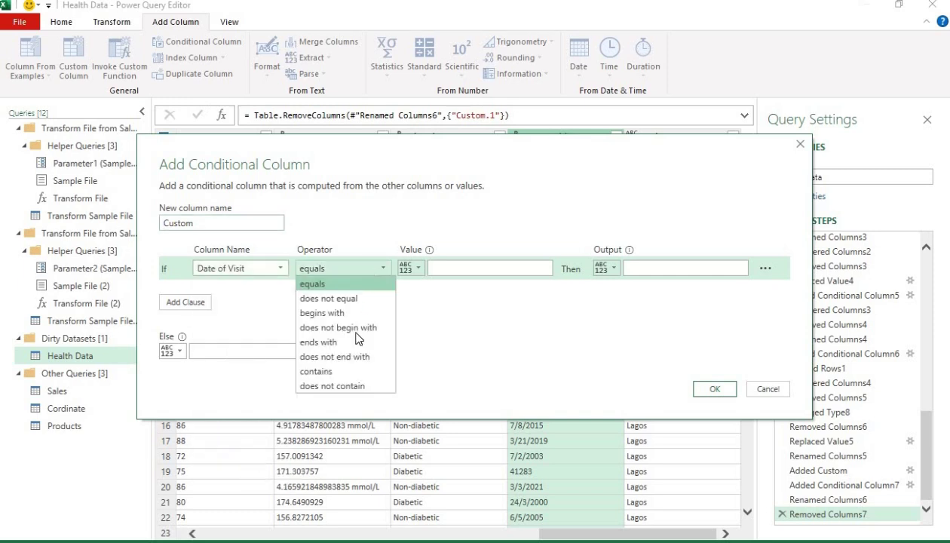
left_click(358, 382)
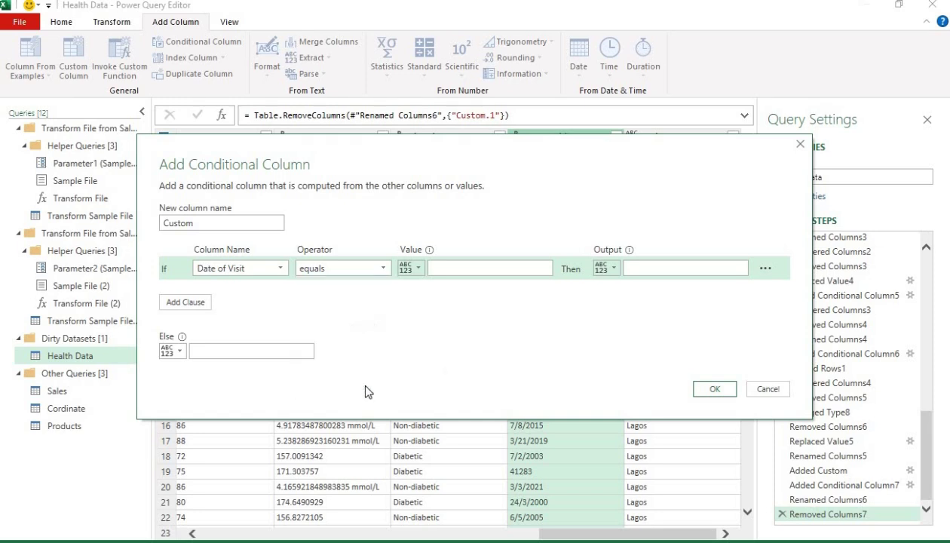
Step: Set the clause's comparison value to an entered value of "/"
left_click(419, 270)
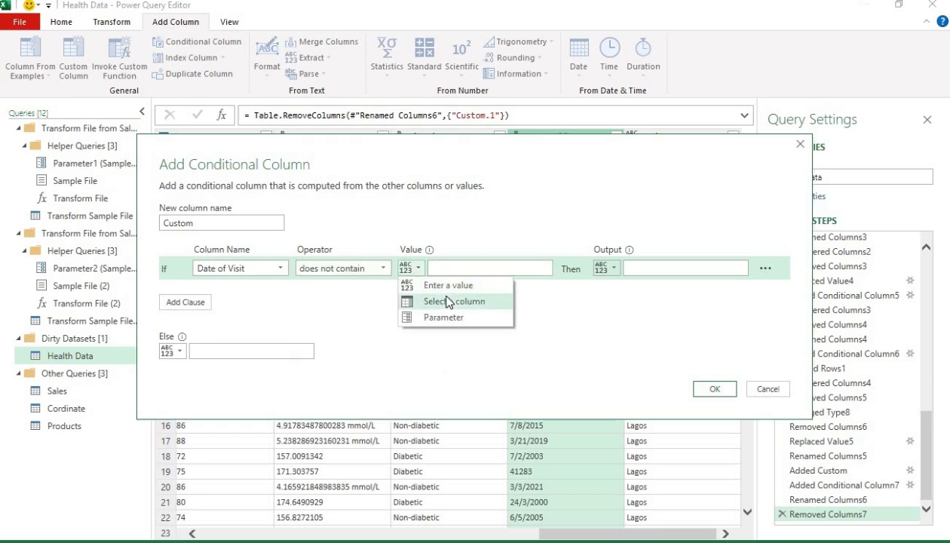
left_click(448, 302)
left_click(520, 268)
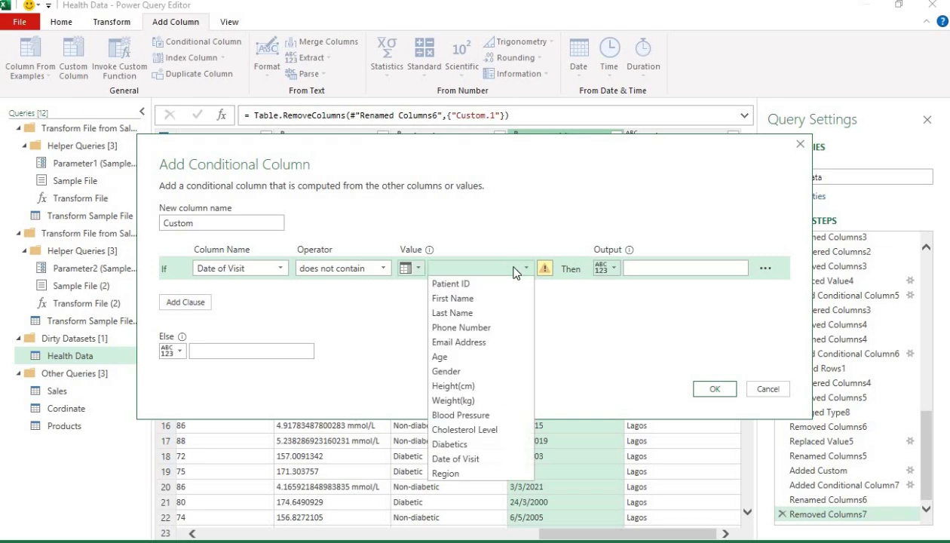
left_click(418, 269)
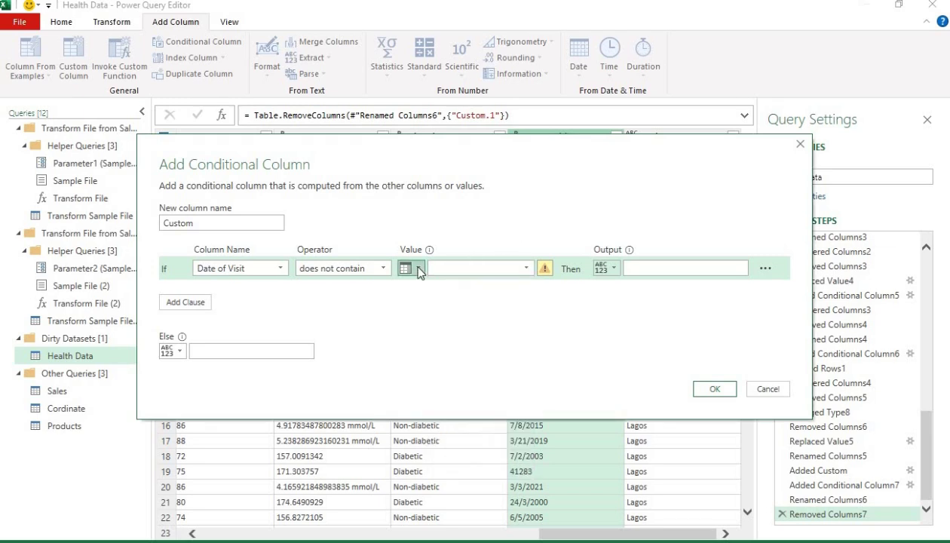
left_click(429, 267)
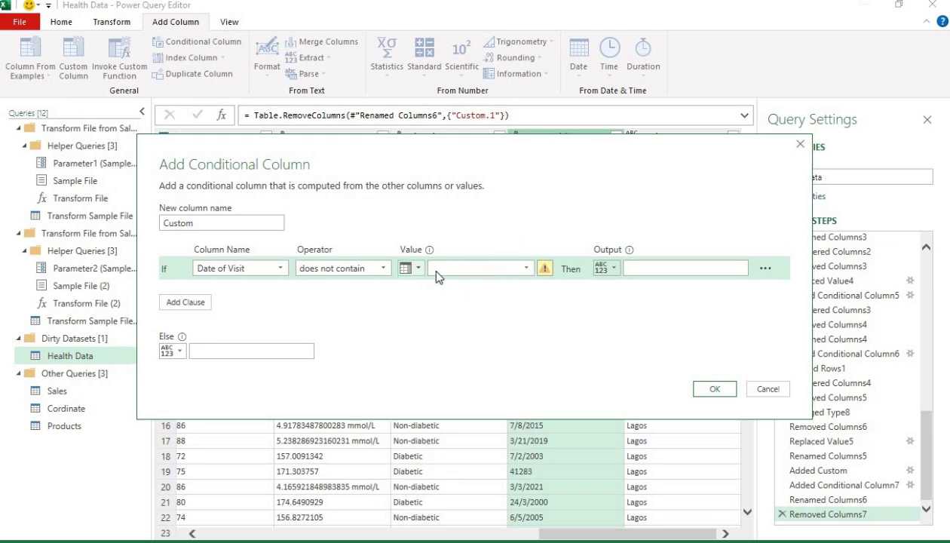
left_click(419, 271)
left_click(419, 270)
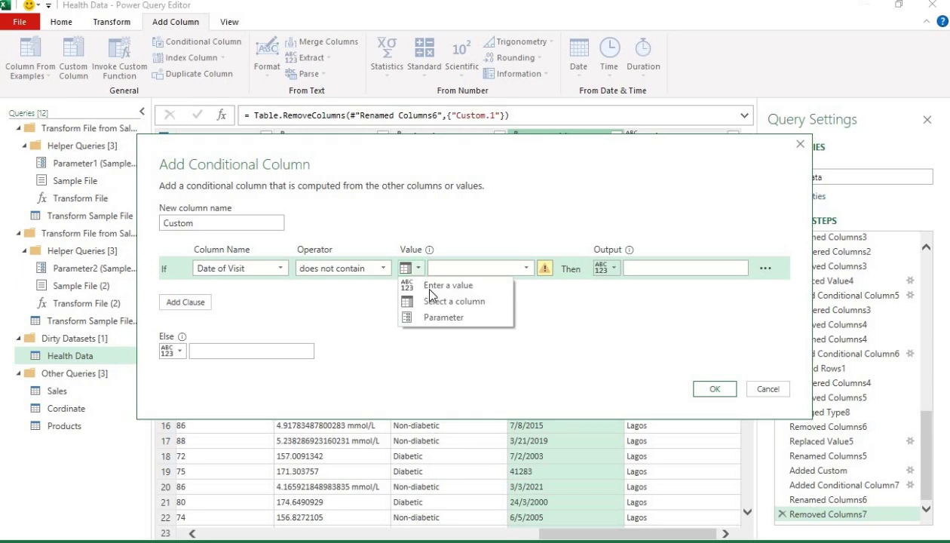
left_click(432, 291)
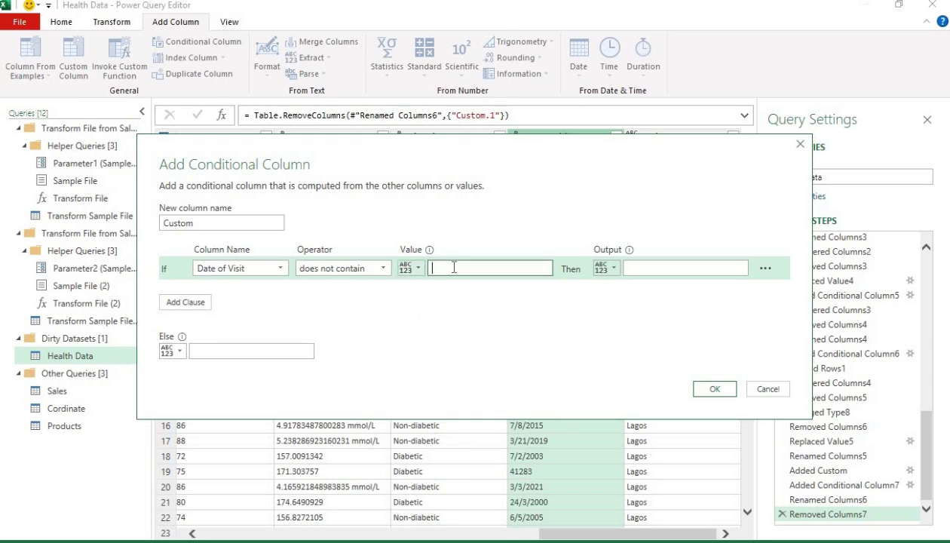
type("/")
Step: Set the clause's output to the Date of Visit column and create the conditional column named Custom
left_click(607, 269)
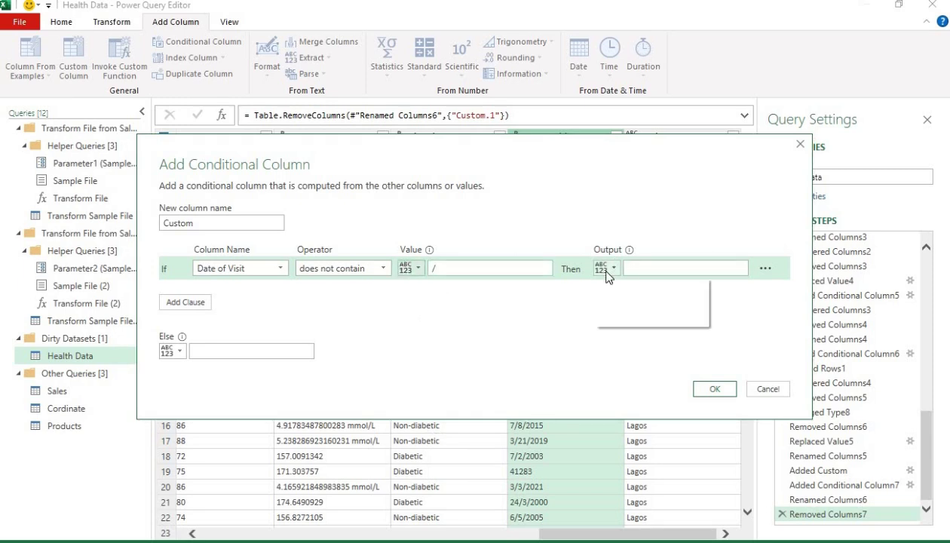
left_click(629, 305)
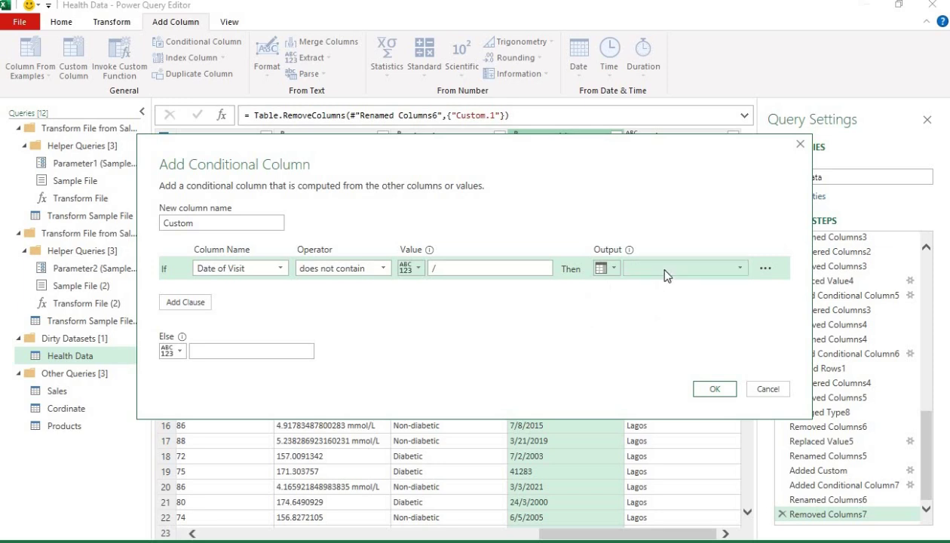
left_click(664, 270)
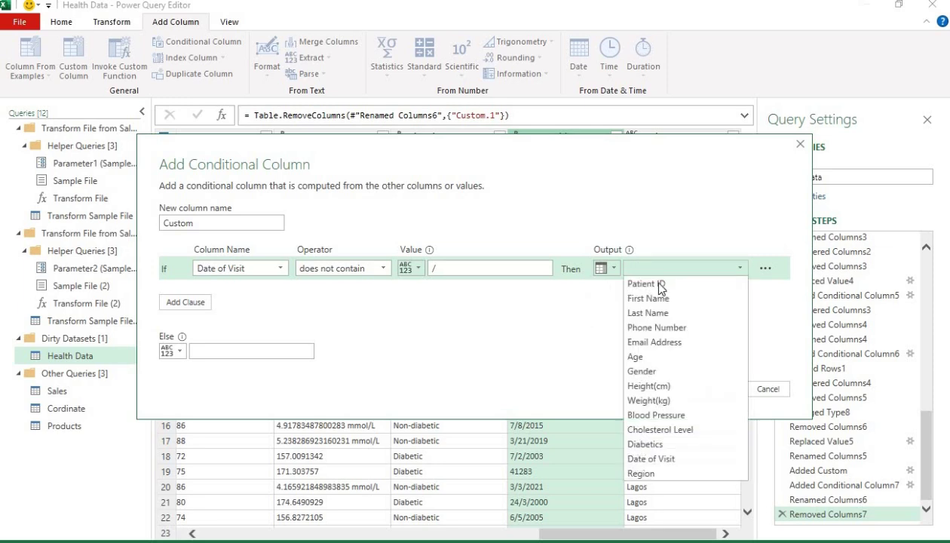
left_click(651, 456)
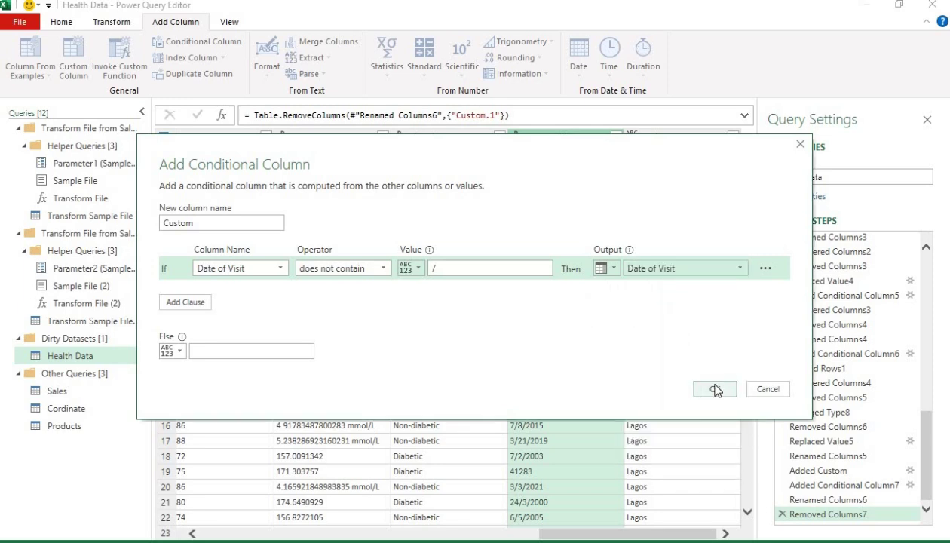
left_click(716, 388)
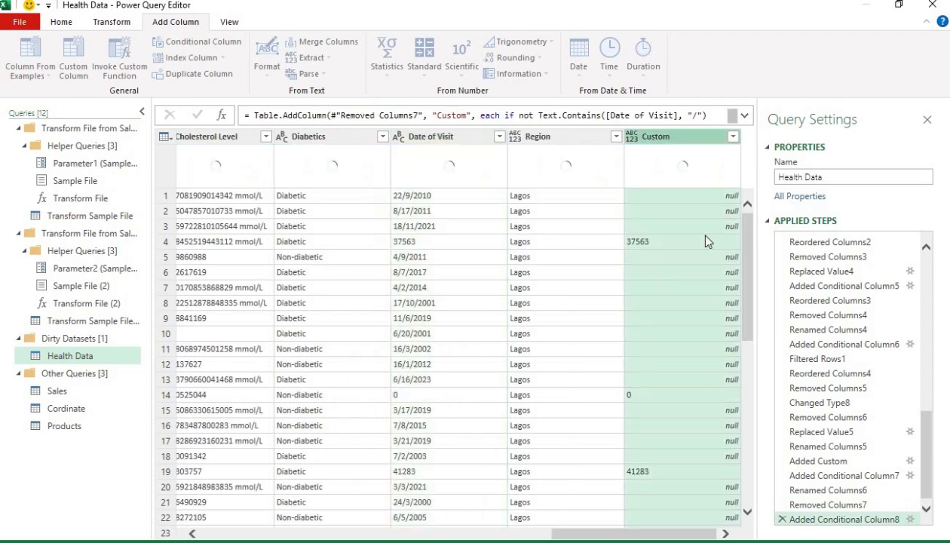
Step: Try converting the Custom column to Whole Number and then to Date, replacing the current conversion, and delete that type-change step
left_click(631, 137)
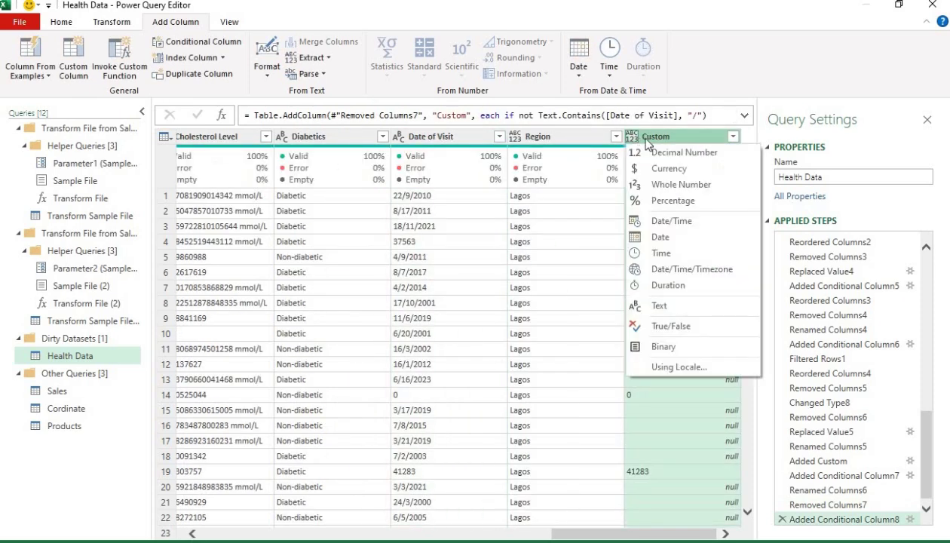
left_click(680, 184)
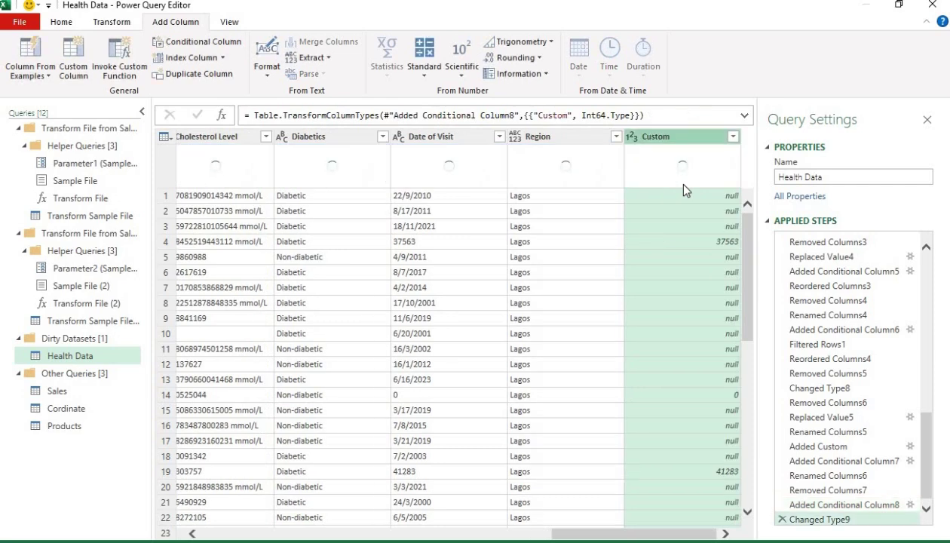
left_click(632, 139)
left_click(661, 238)
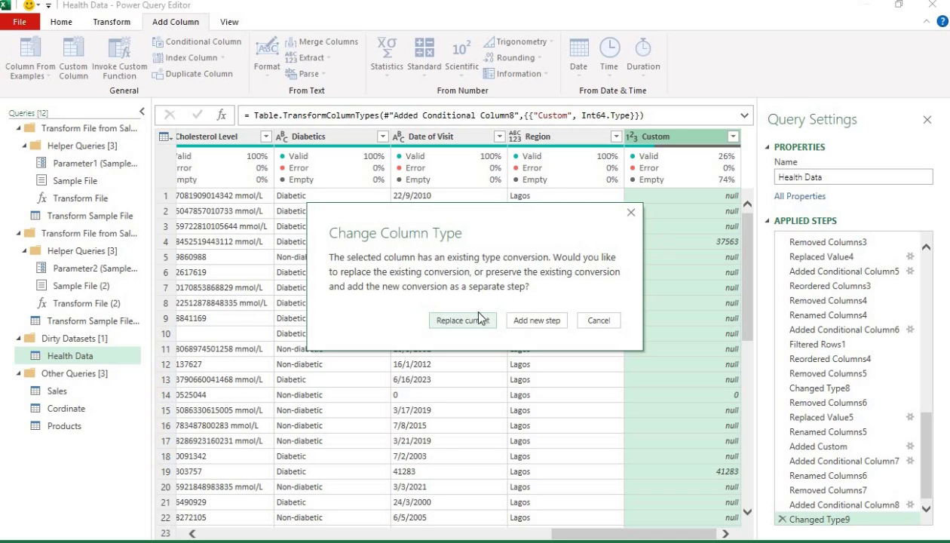
left_click(475, 320)
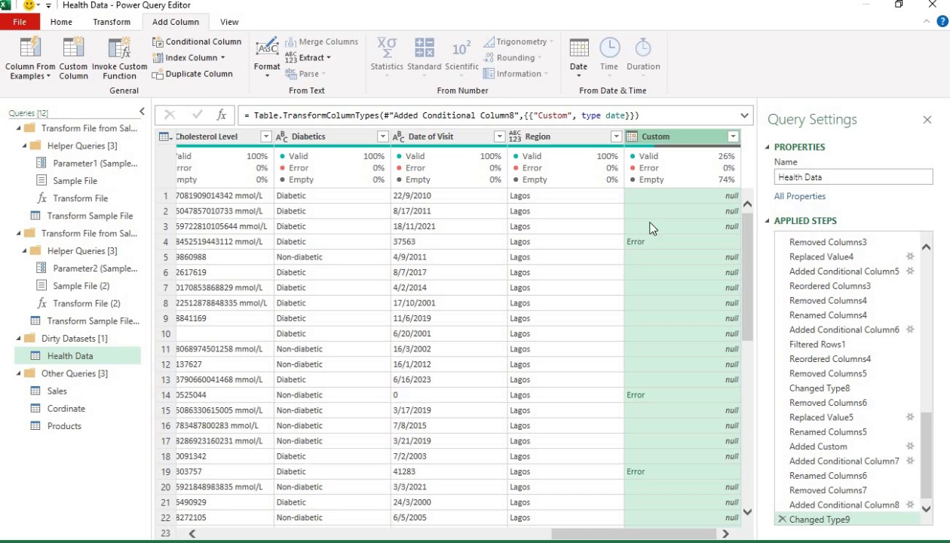
left_click(780, 520)
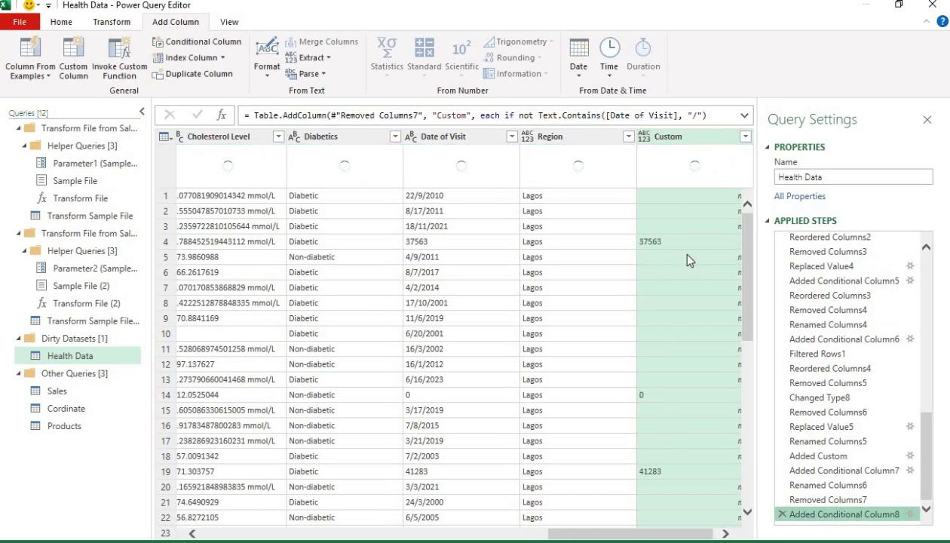
Step: Close Power Query Editor and load the Health Data query, with its Custom column, into the worksheet
left_click(70, 26)
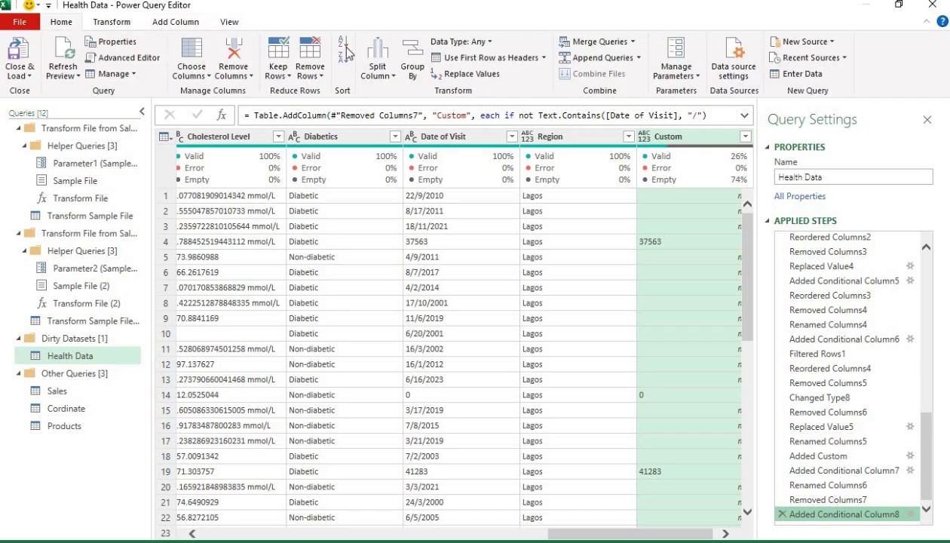
left_click(30, 76)
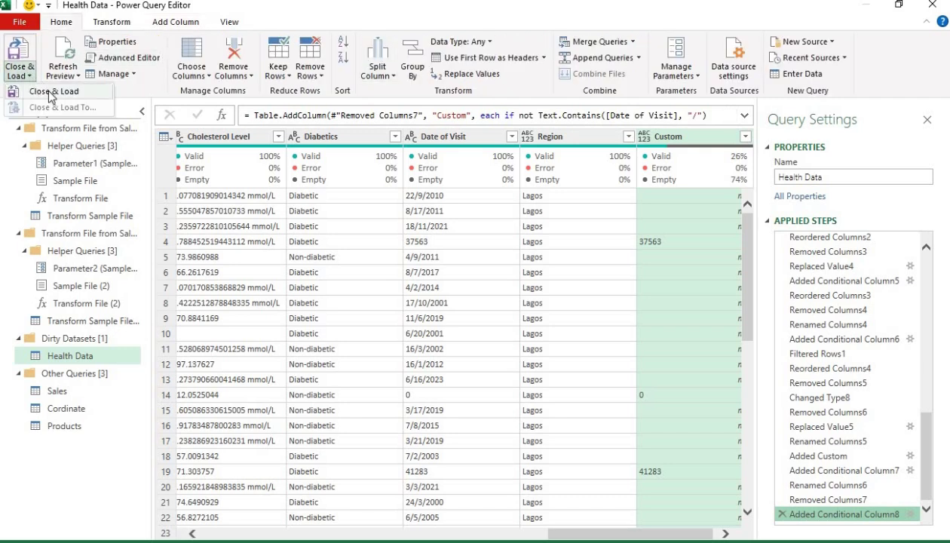
left_click(50, 91)
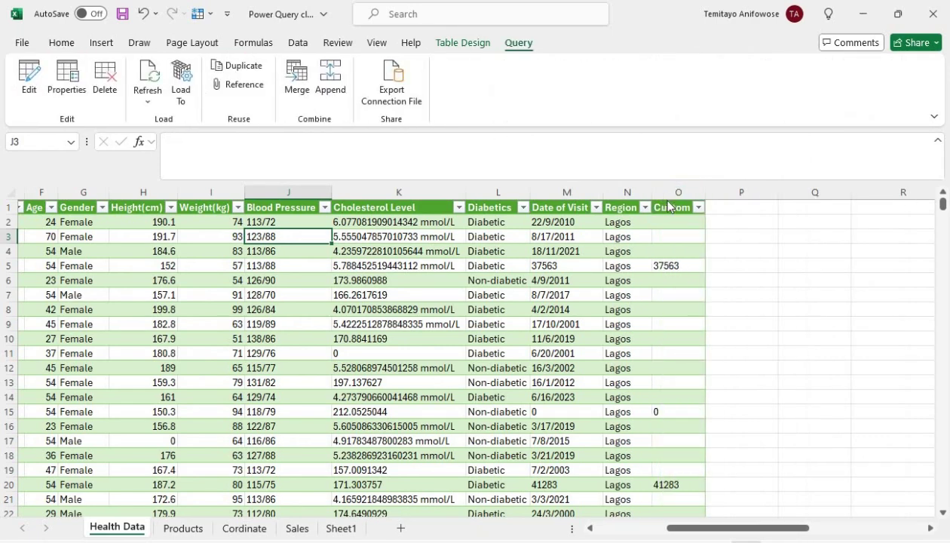
Step: Delete the Custom column (column O) from the Health Data worksheet
left_click(668, 201)
left_click(675, 199)
right_click(676, 199)
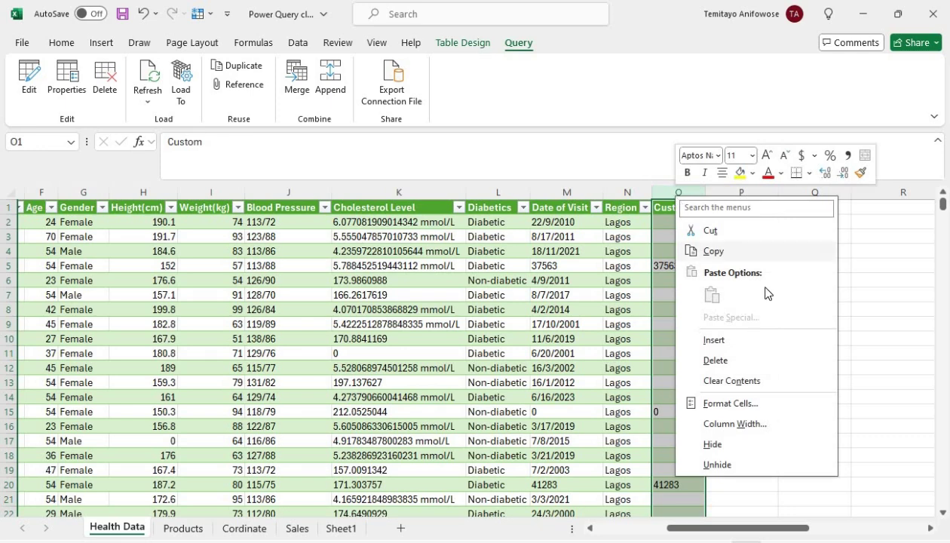
left_click(723, 360)
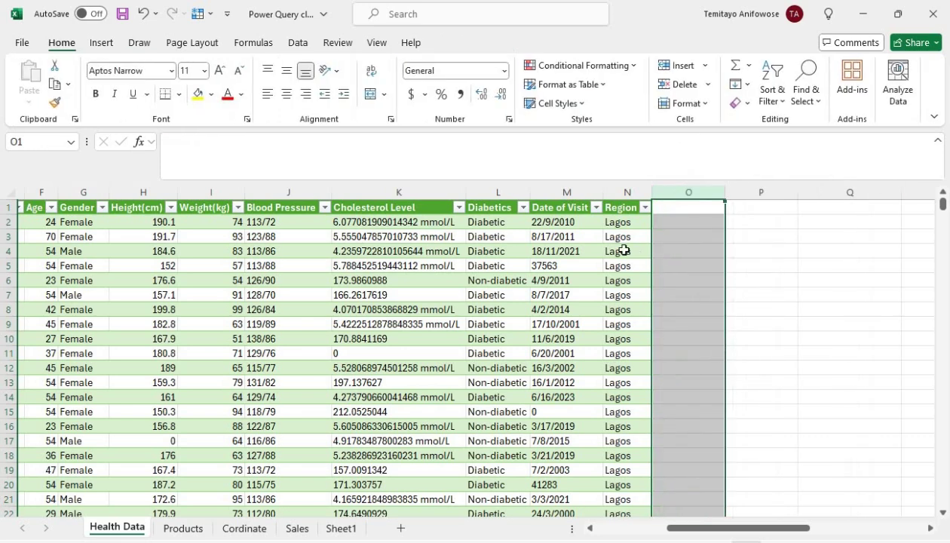
left_click(680, 222)
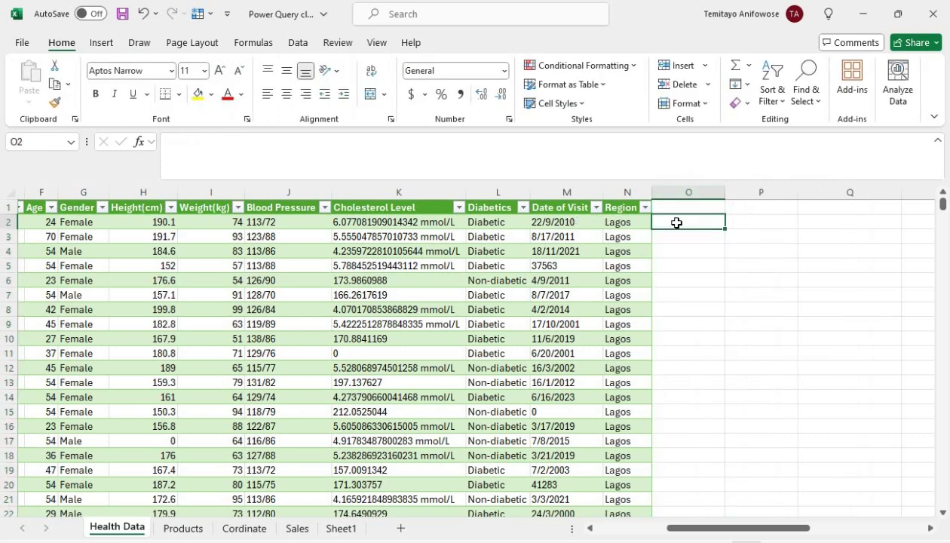
Step: Try formatting all Date of Visit values from M2 down as Number and then as Short Date
left_click(579, 224)
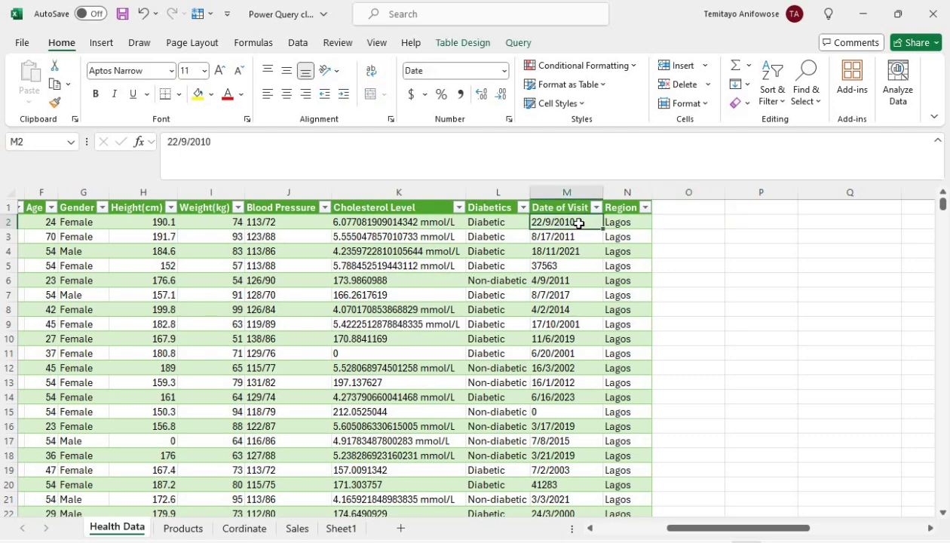
key("ctrl+shift+Down")
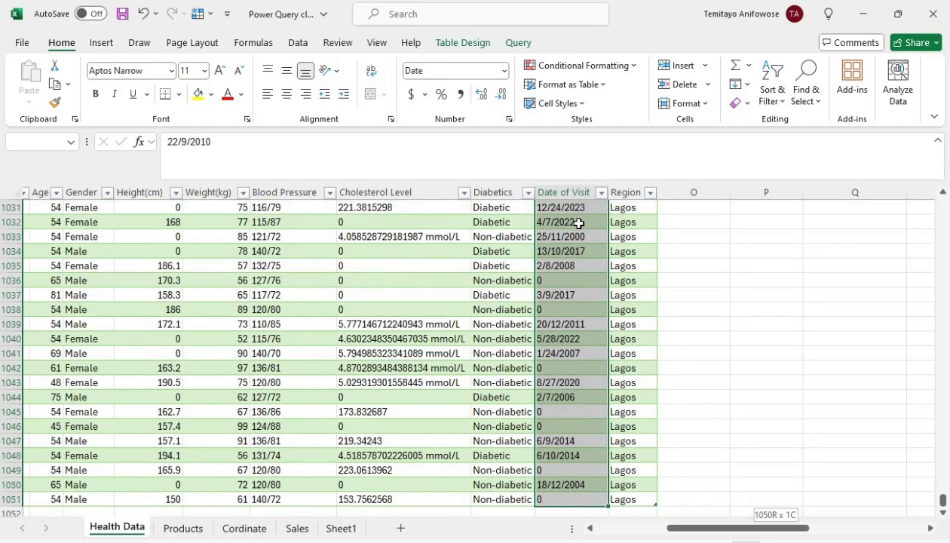
left_click(504, 71)
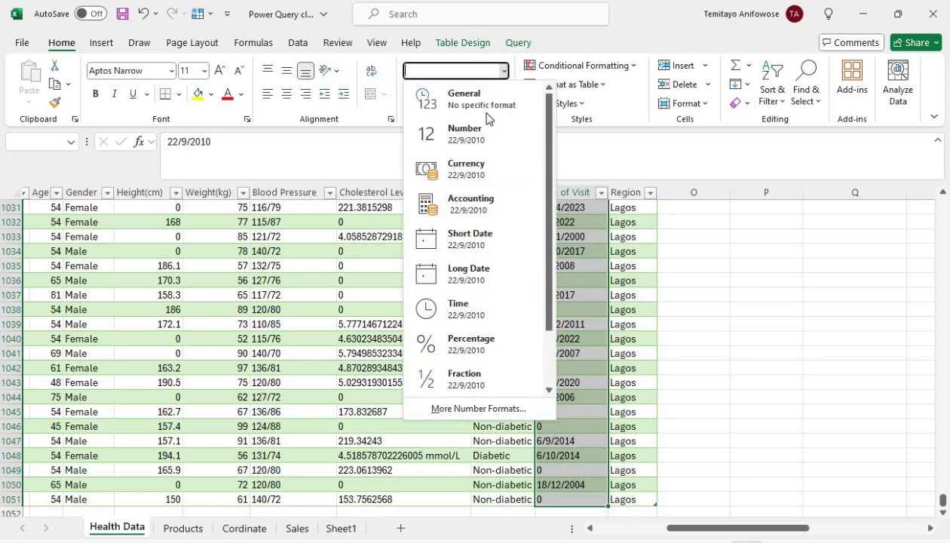
left_click(479, 140)
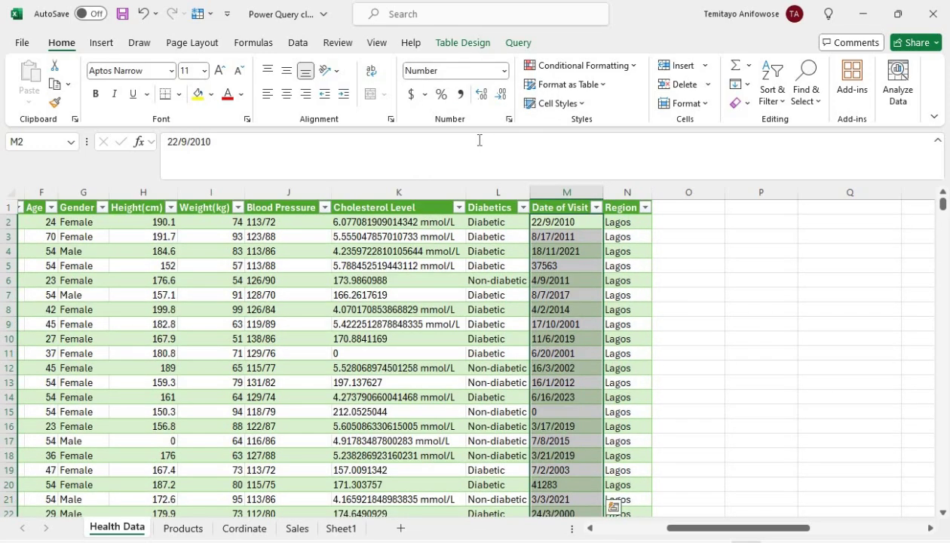
left_click(504, 71)
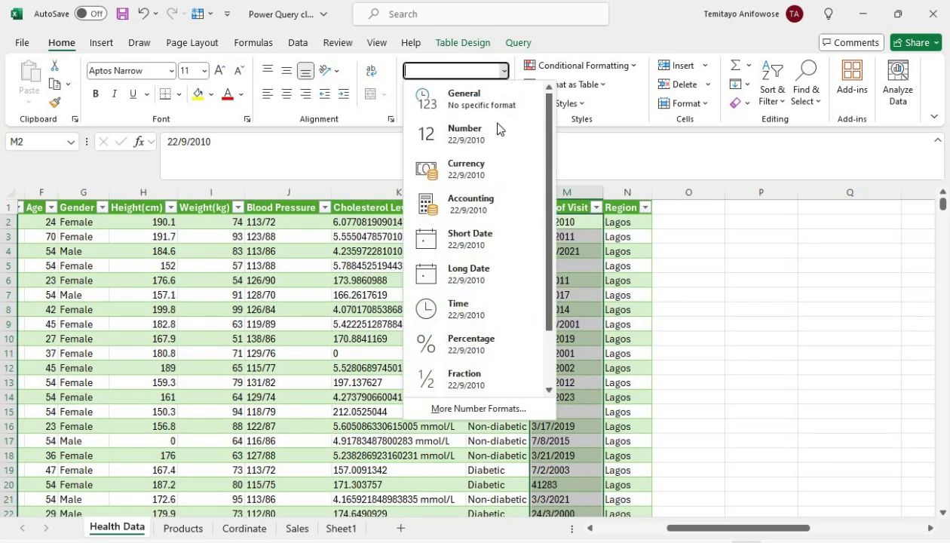
left_click(475, 240)
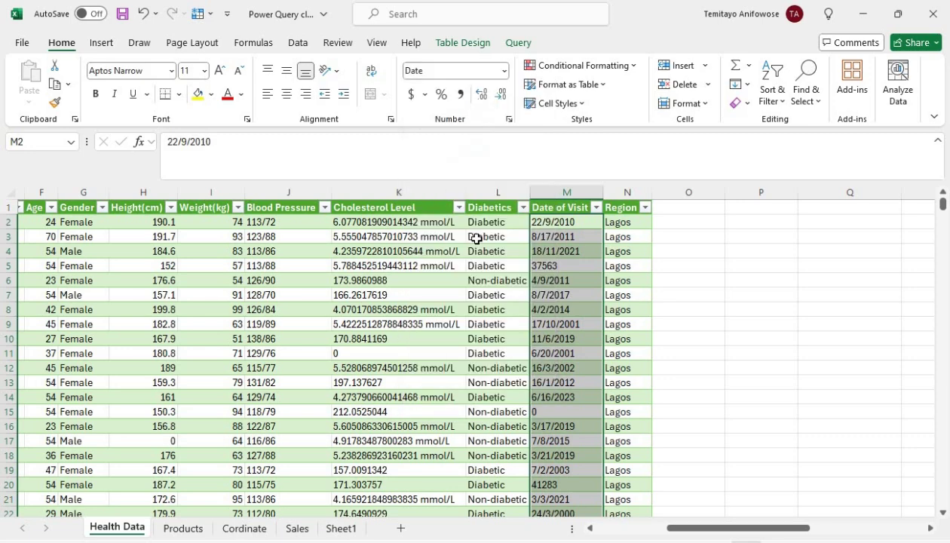
left_click(548, 261)
Step: Copy all Date of Visit values from M2 down and paste them as values only starting at O2
left_click_drag(691, 220, 586, 223)
left_click(586, 223)
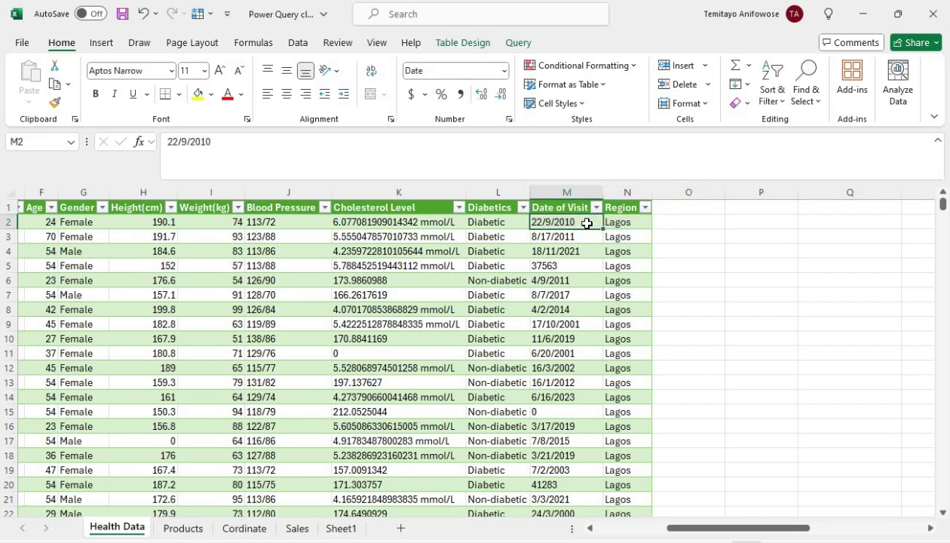
key("ctrl+shift+Down")
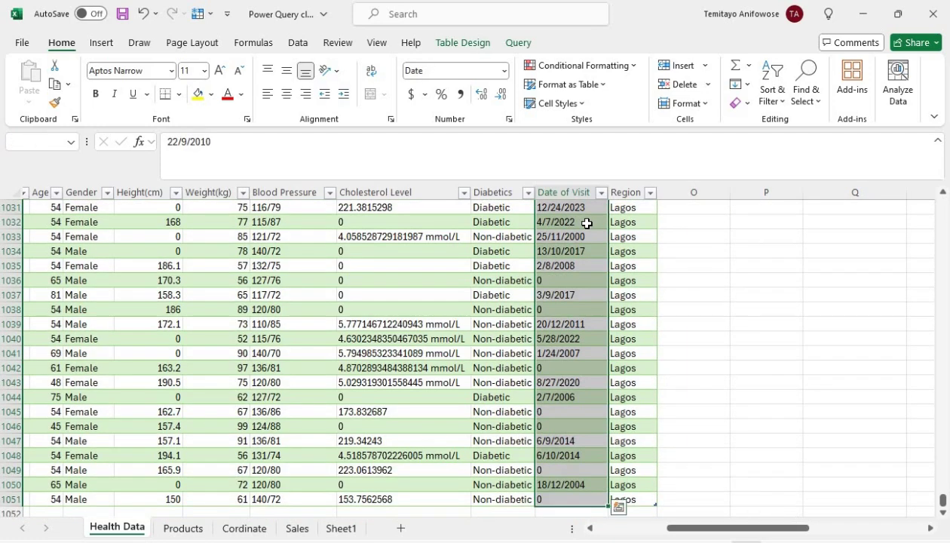
key("ctrl+c")
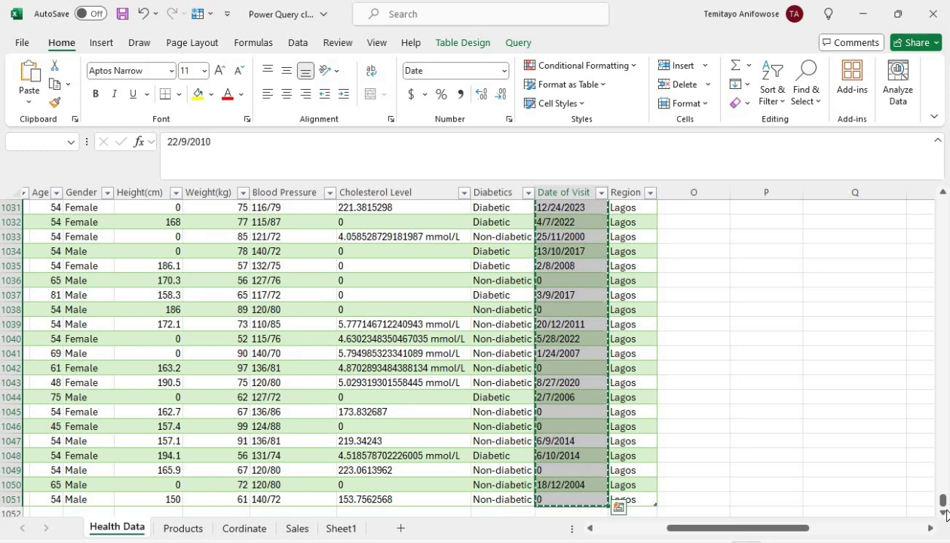
left_click_drag(942, 505, 942, 197)
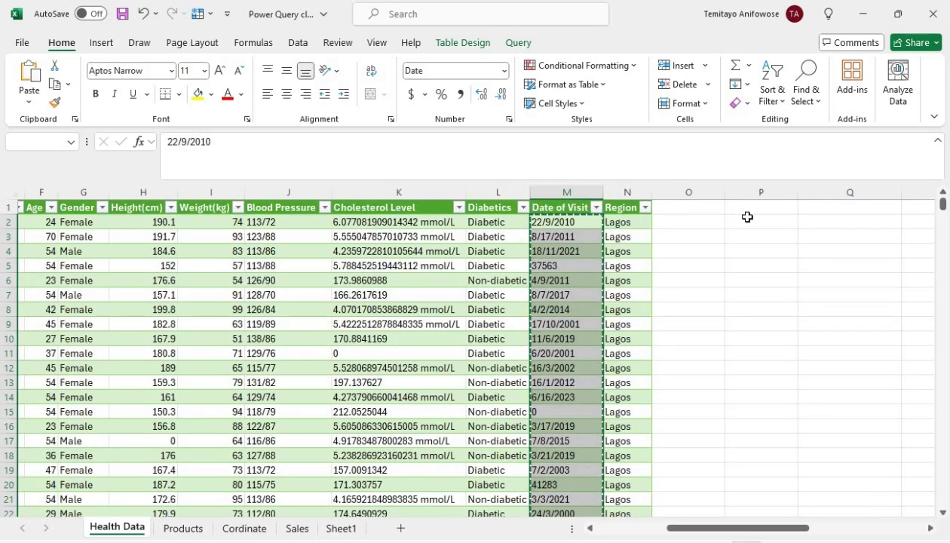
right_click(697, 222)
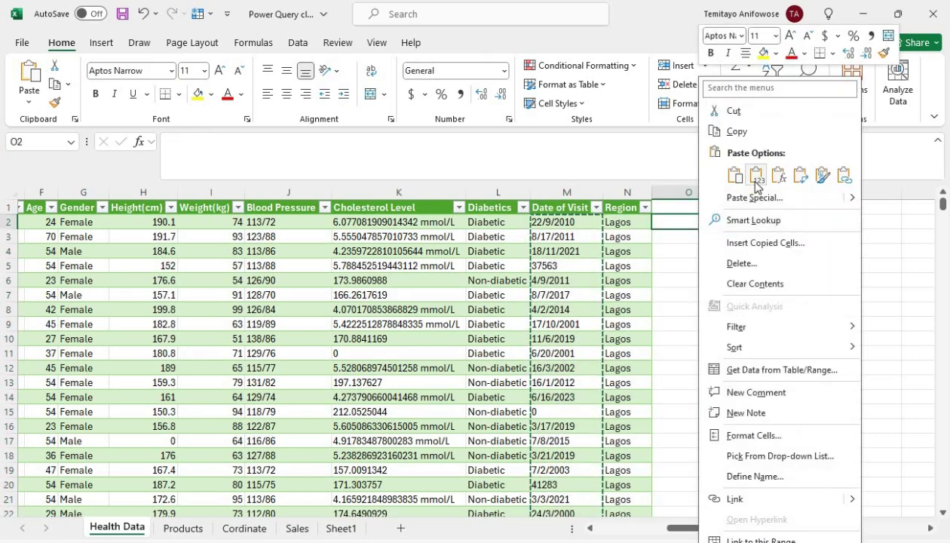
left_click(757, 177)
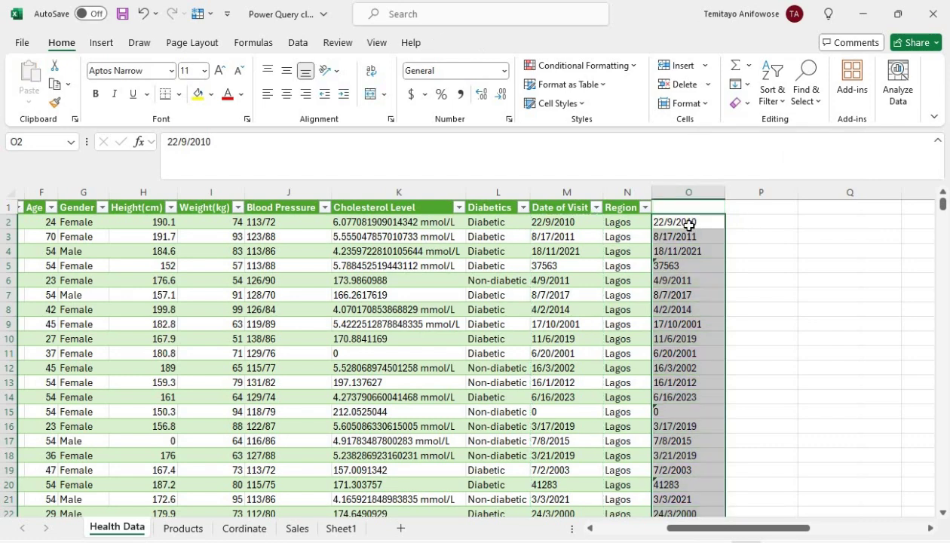
Step: Format all the pasted date values in column O from O2 down as Number
left_click(689, 223)
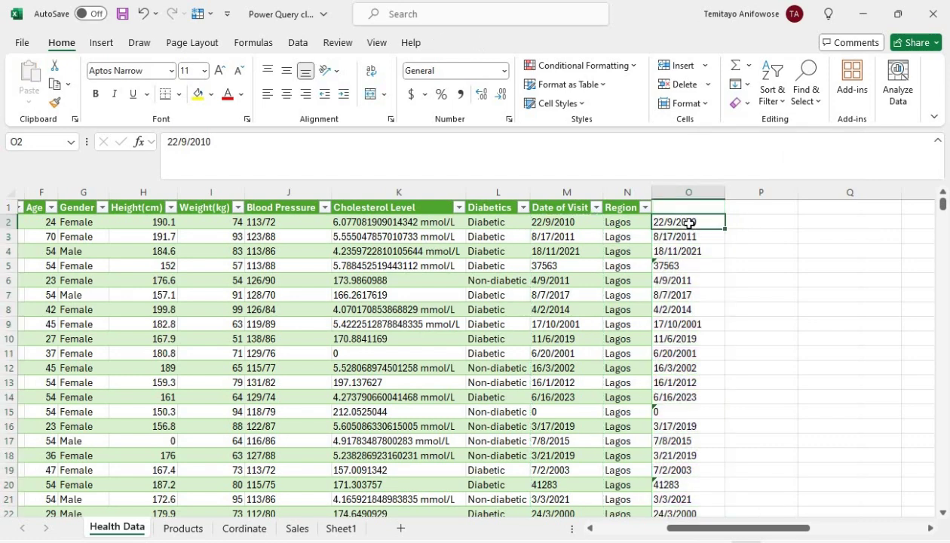
key("ctrl+shift+Down")
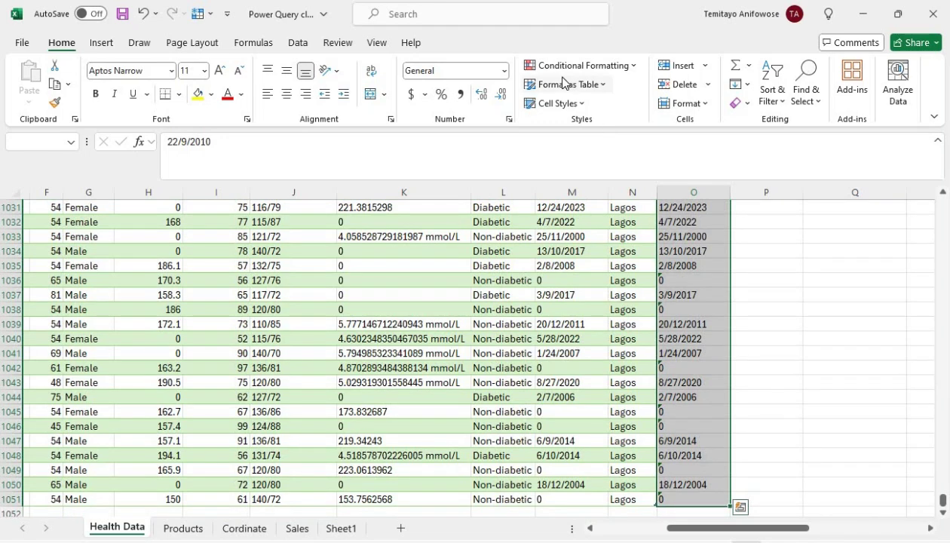
left_click(504, 76)
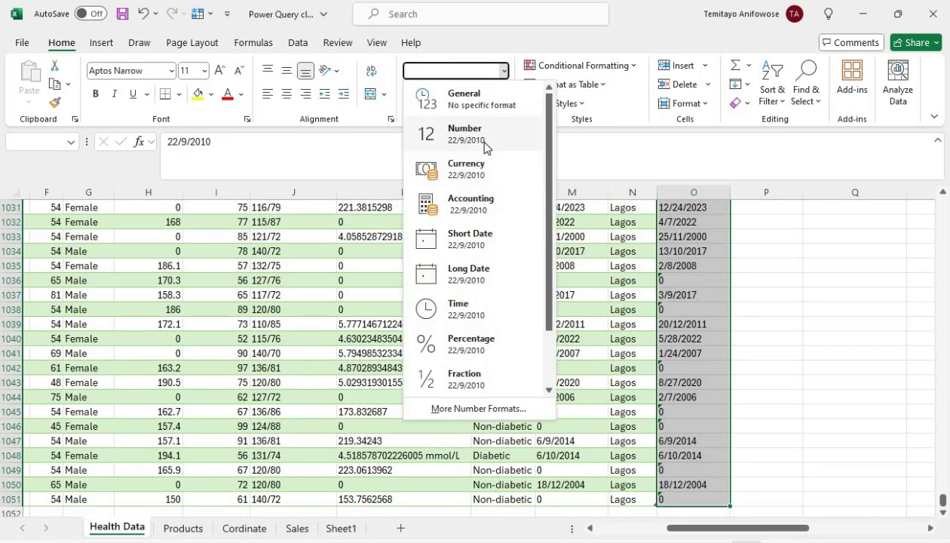
left_click(480, 141)
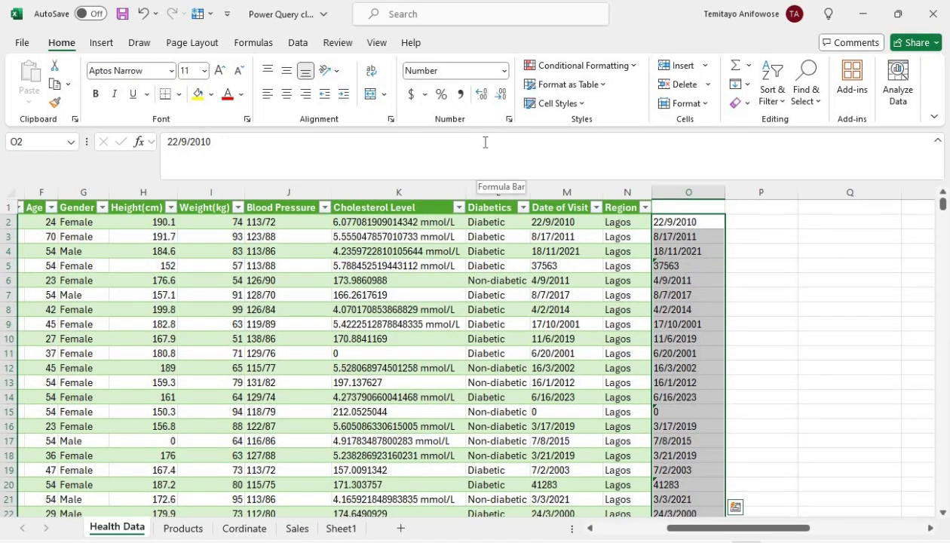
Step: Try formatting the pasted column O values as Short Date and converting the text entries in O5 and O15 to numbers
left_click(502, 72)
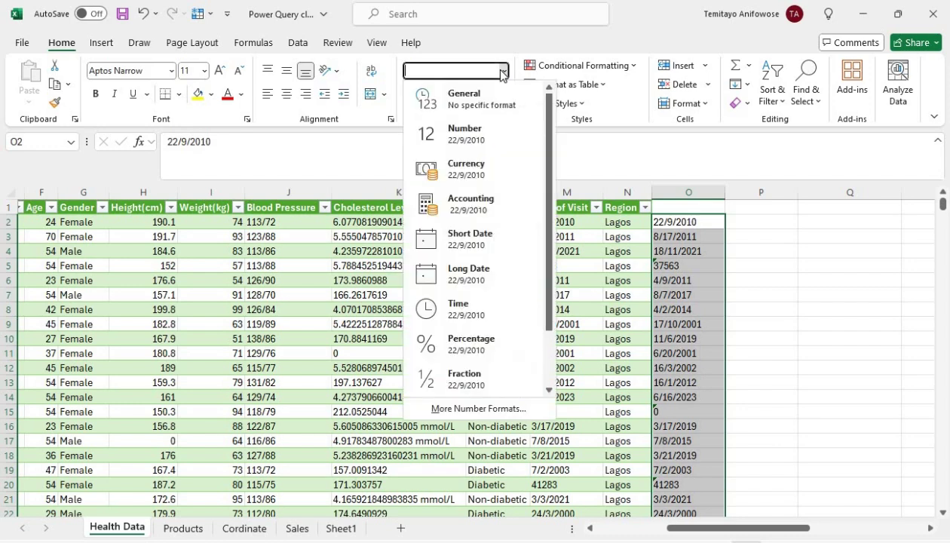
left_click(462, 234)
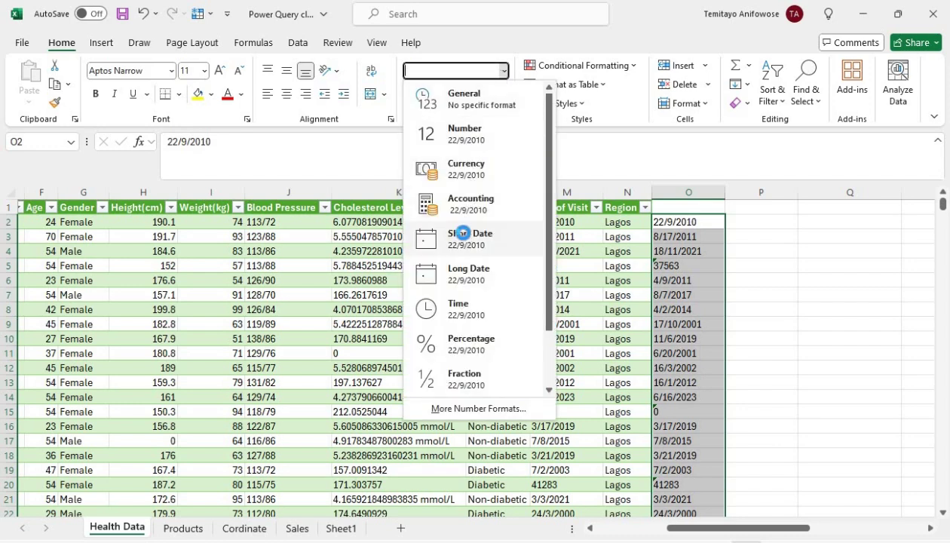
left_click(701, 264)
left_click(639, 267)
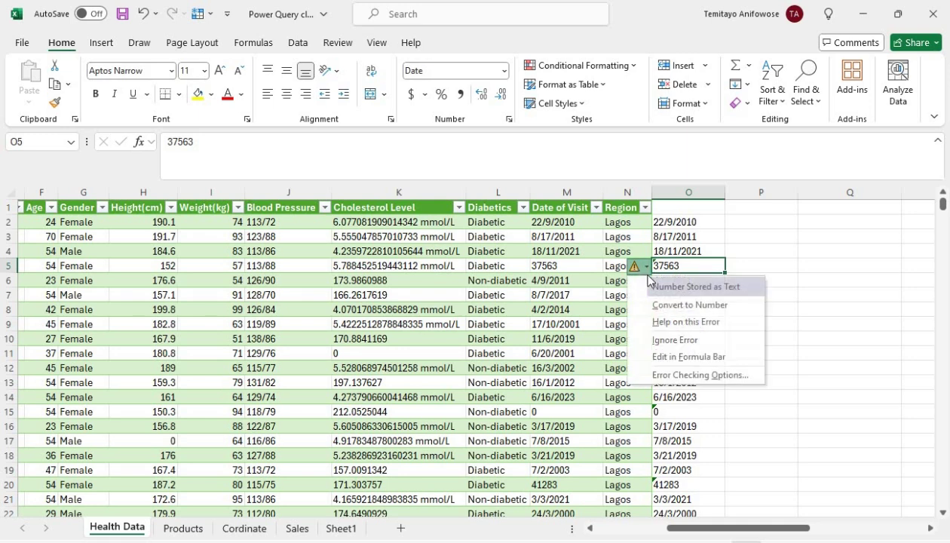
left_click(707, 308)
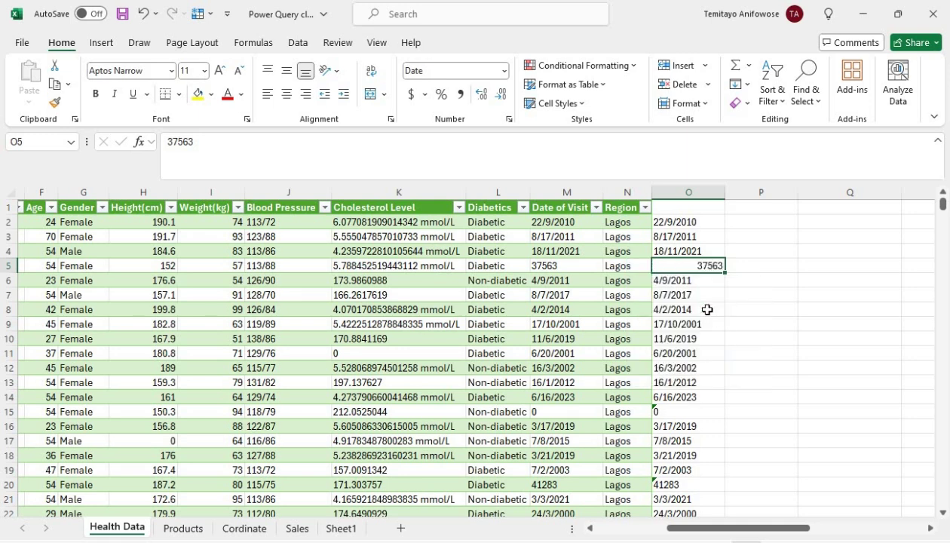
left_click(668, 410)
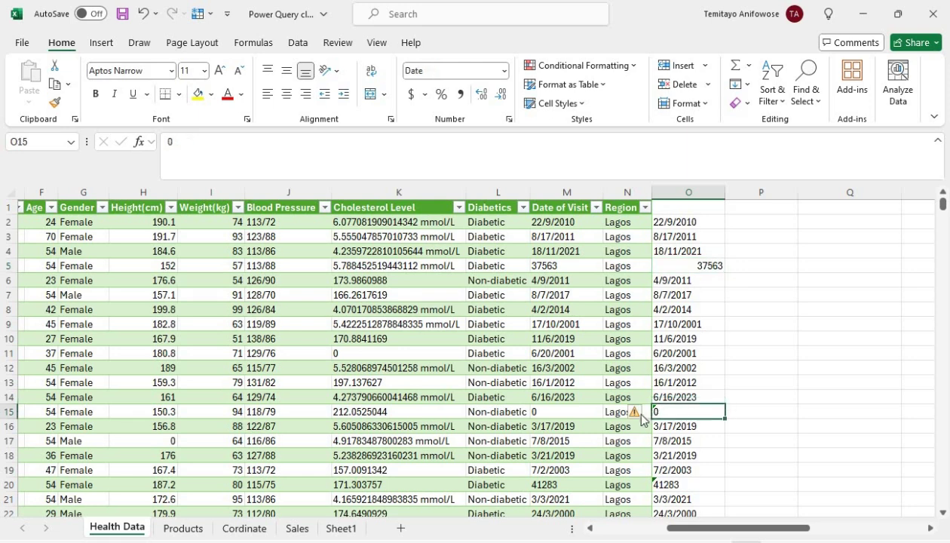
left_click(635, 412)
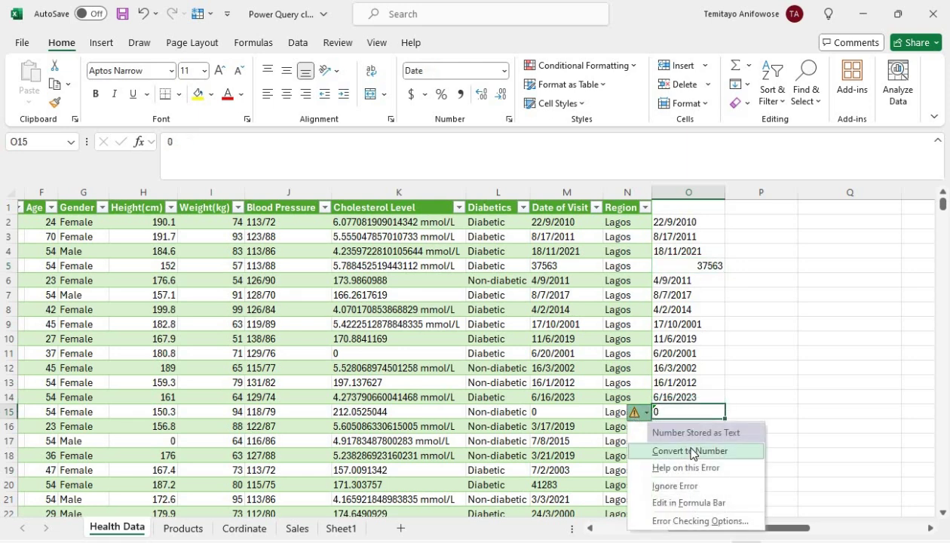
left_click(692, 451)
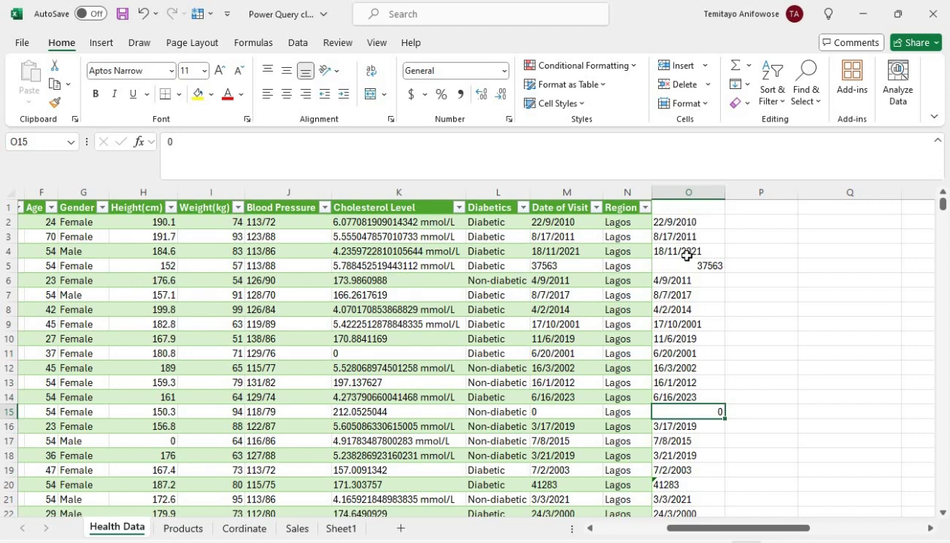
Step: Undo the number conversions in O15 and O5 and the Short Date formatting of column O
key("ctrl+z")
key("ctrl+z")
key("ctrl+z")
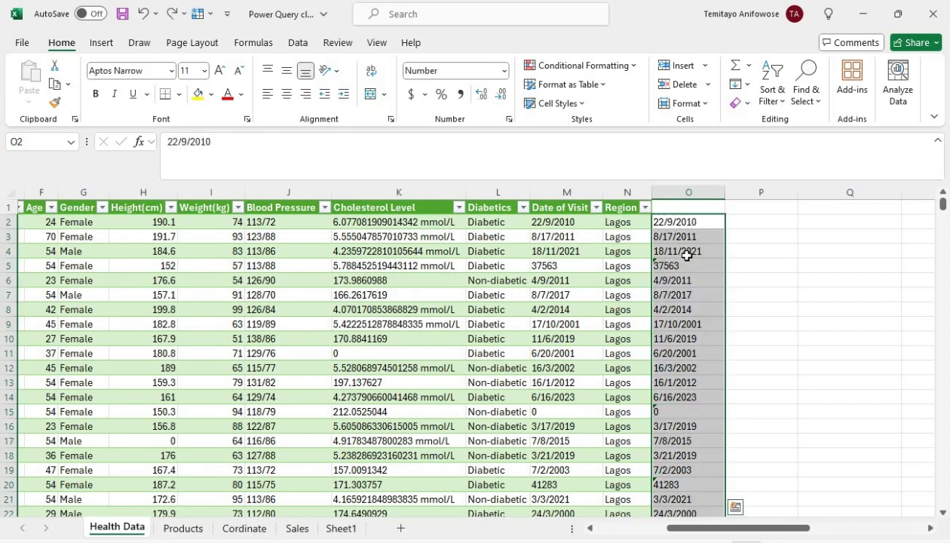
Step: Undo the Number formatting and the values-only paste of visit dates in column O
key("ctrl+z")
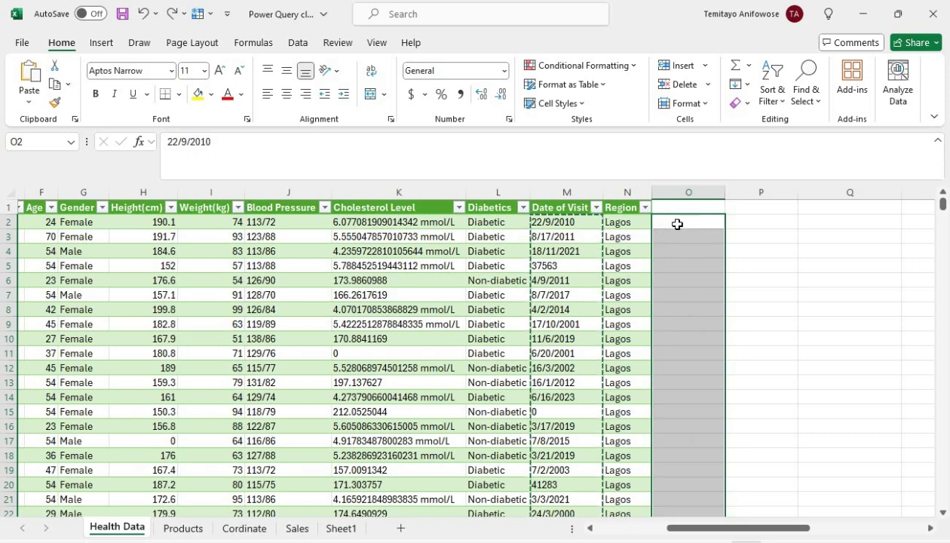
left_click(679, 223)
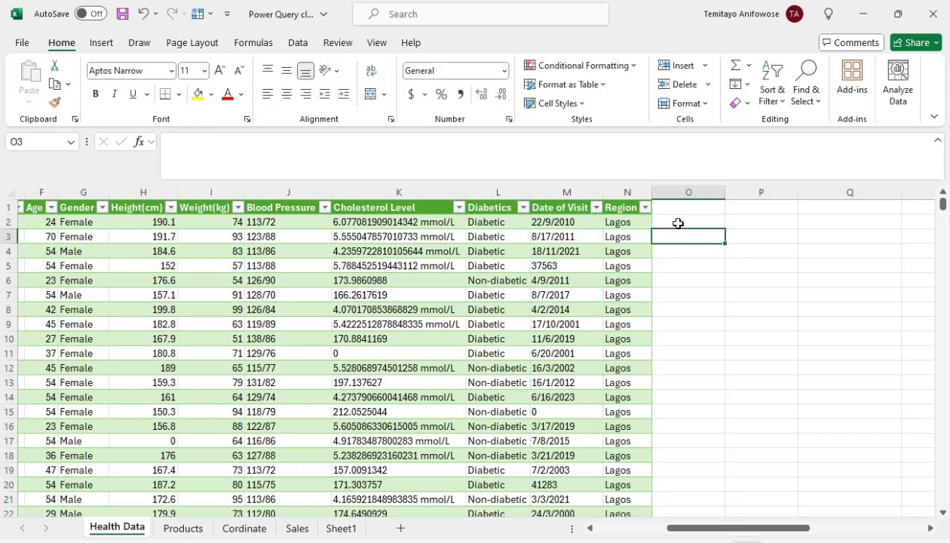
left_click(742, 229)
left_click_drag(701, 222, 746, 222)
left_click(746, 223)
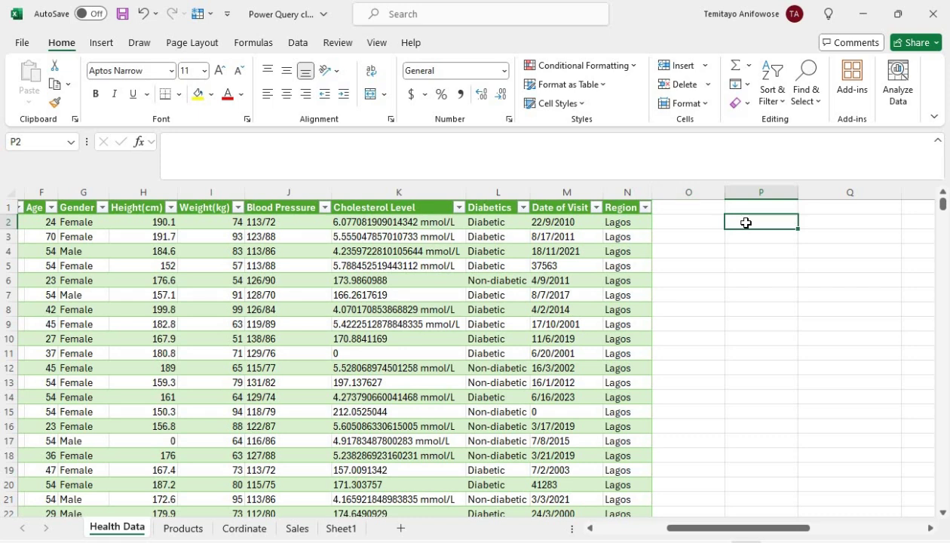
left_click(696, 191)
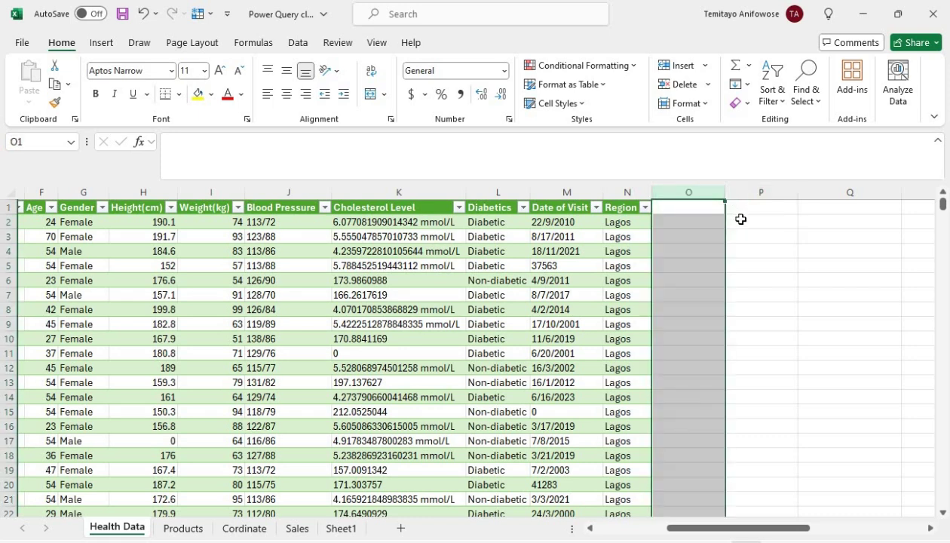
left_click(740, 219)
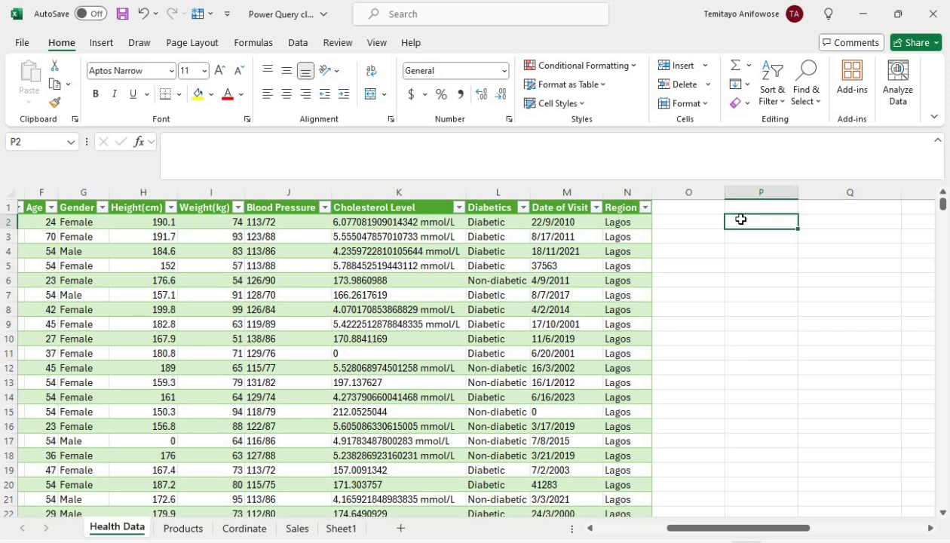
Step: Examine the distinct Date of Visit entries in its filter list and the serial number in M5
left_click(597, 209)
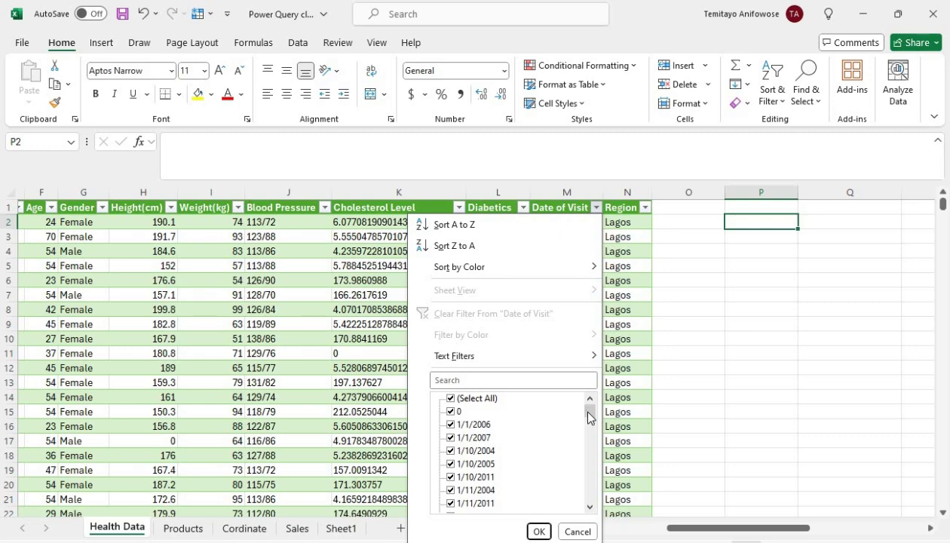
mouse_move(587, 410)
left_mouse_down()
mouse_move(591, 429)
mouse_move(594, 399)
left_mouse_up()
left_click(681, 241)
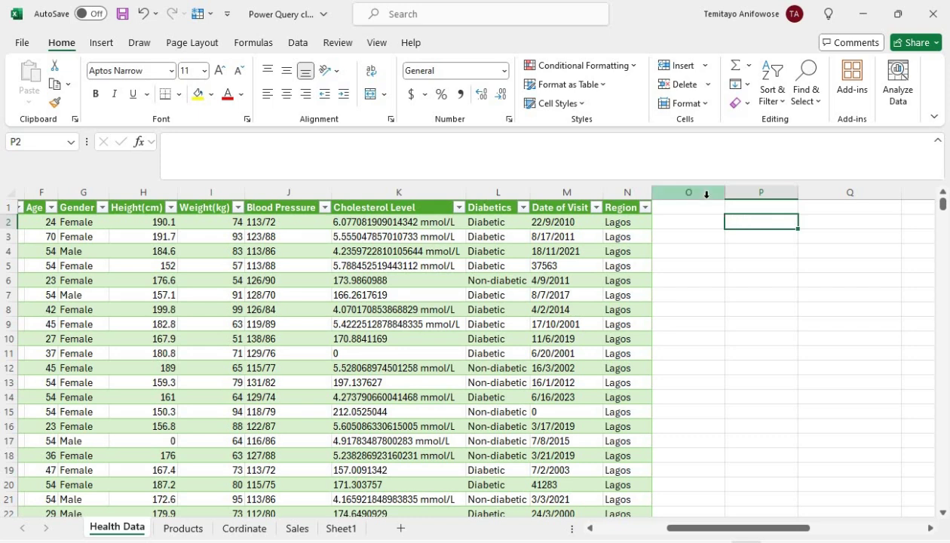
left_click(565, 222)
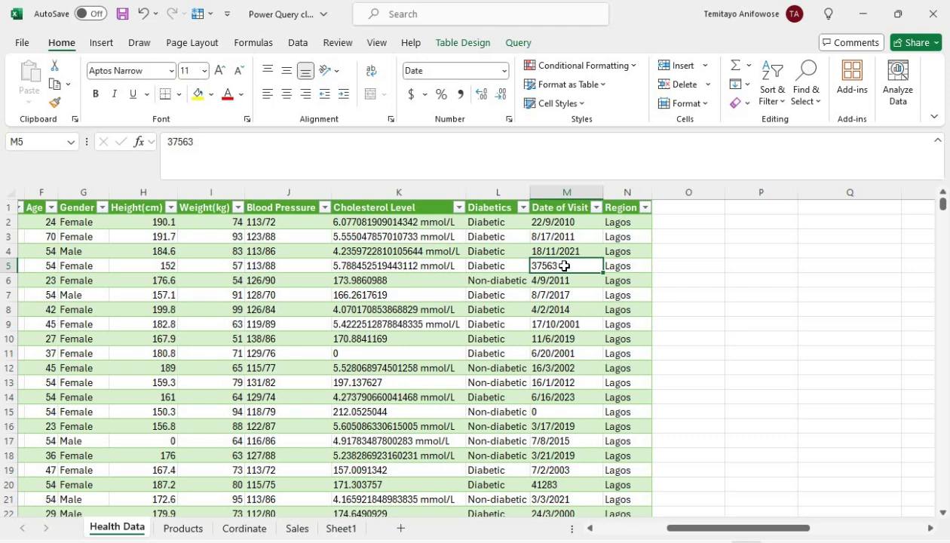
left_click(737, 265)
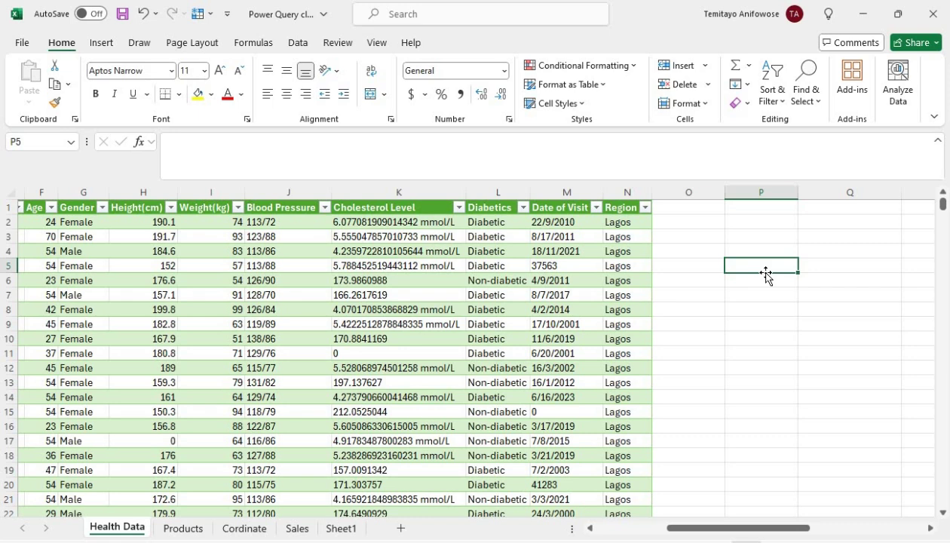
Step: Open the Health Data query in the Power Query Editor and set the Custom column's data type to Whole Number
left_click(494, 309)
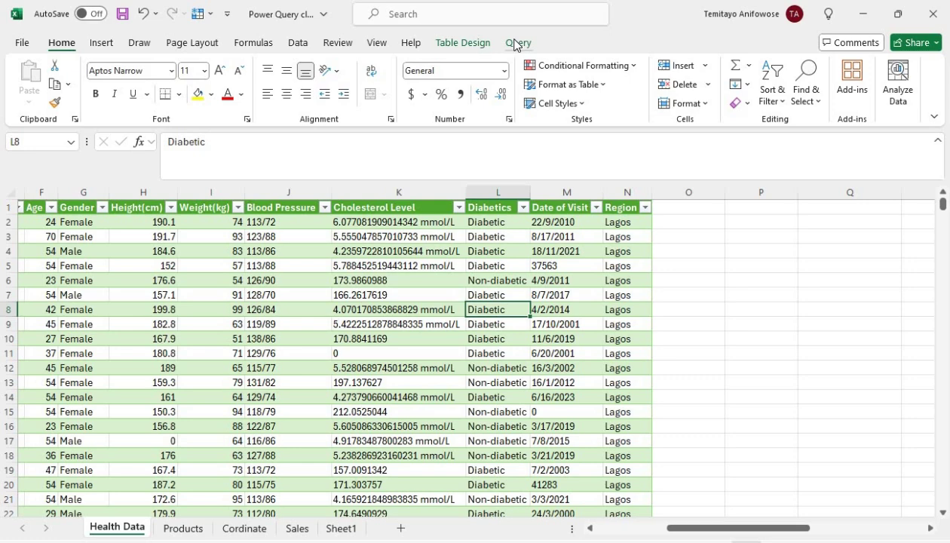
left_click(515, 44)
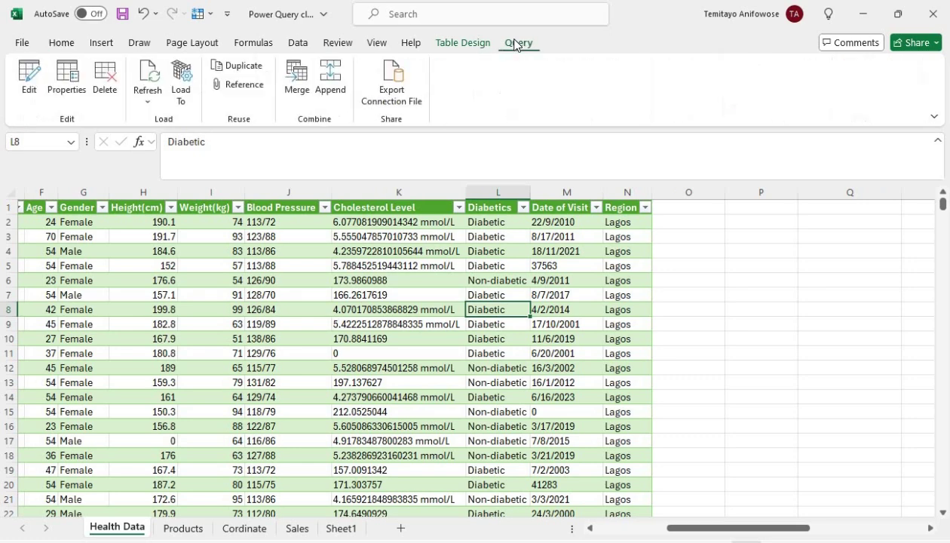
left_click(21, 79)
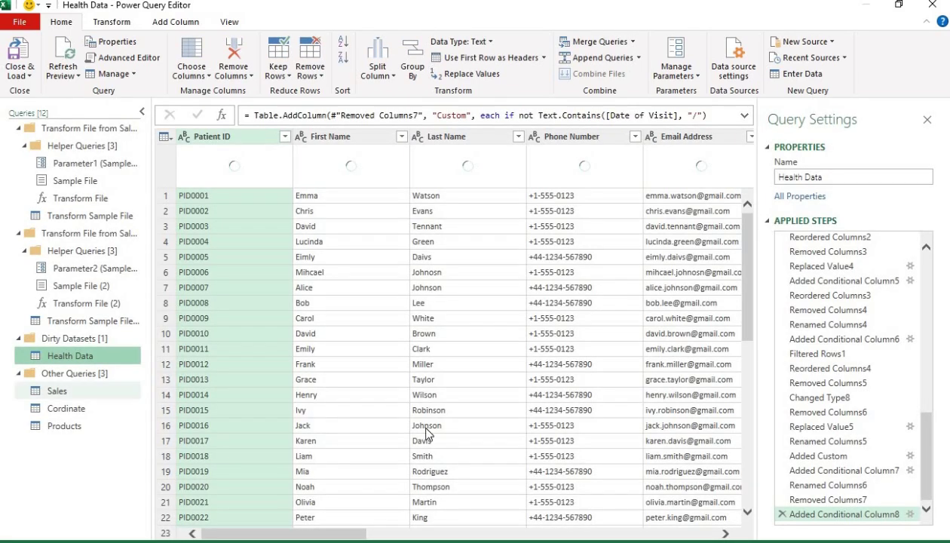
left_click_drag(306, 537, 716, 534)
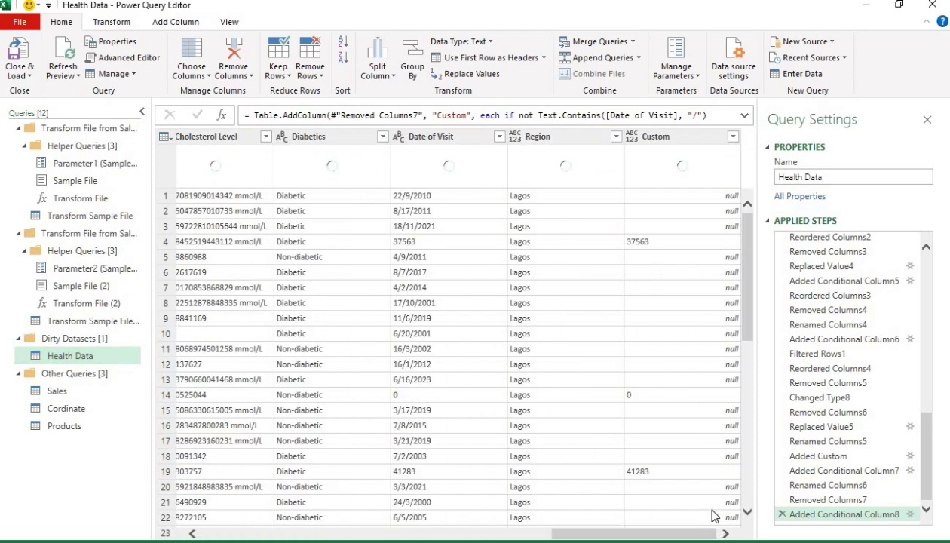
left_click(675, 135)
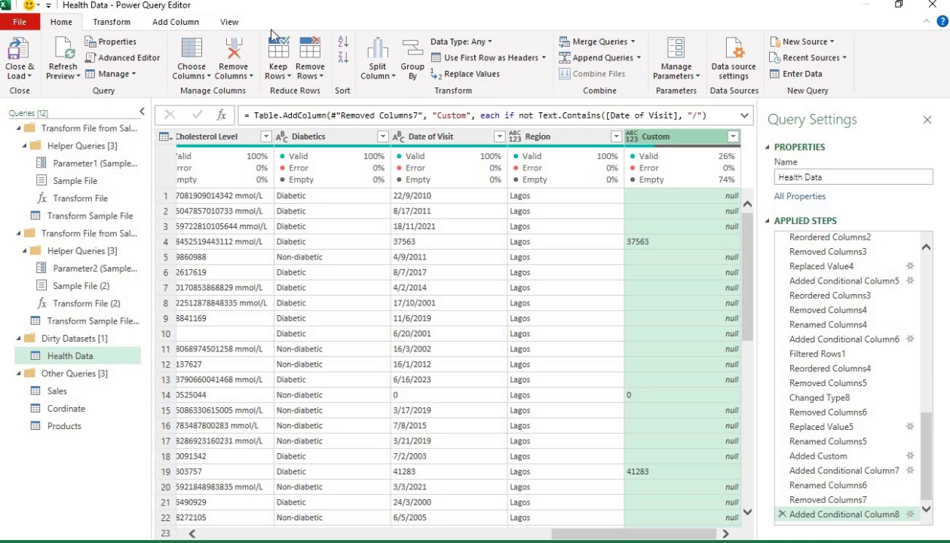
left_click(632, 139)
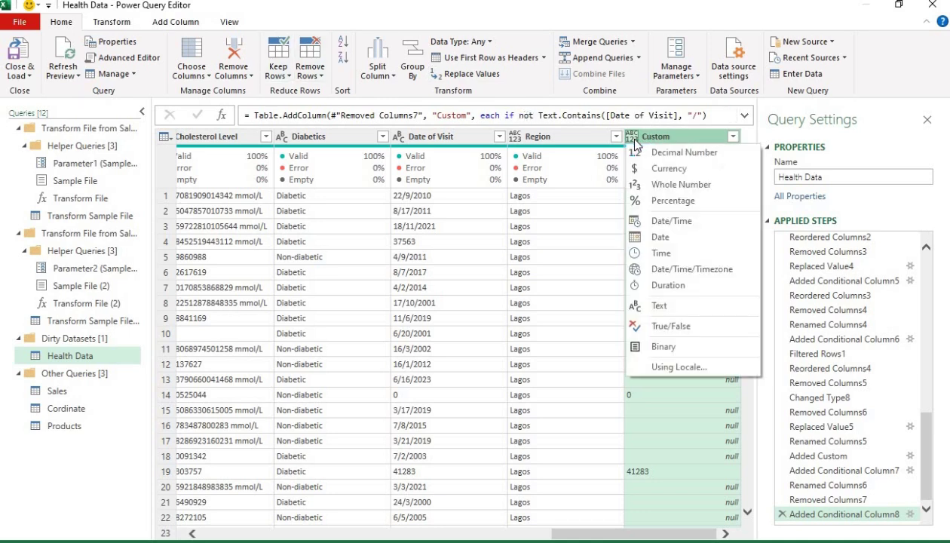
left_click(682, 185)
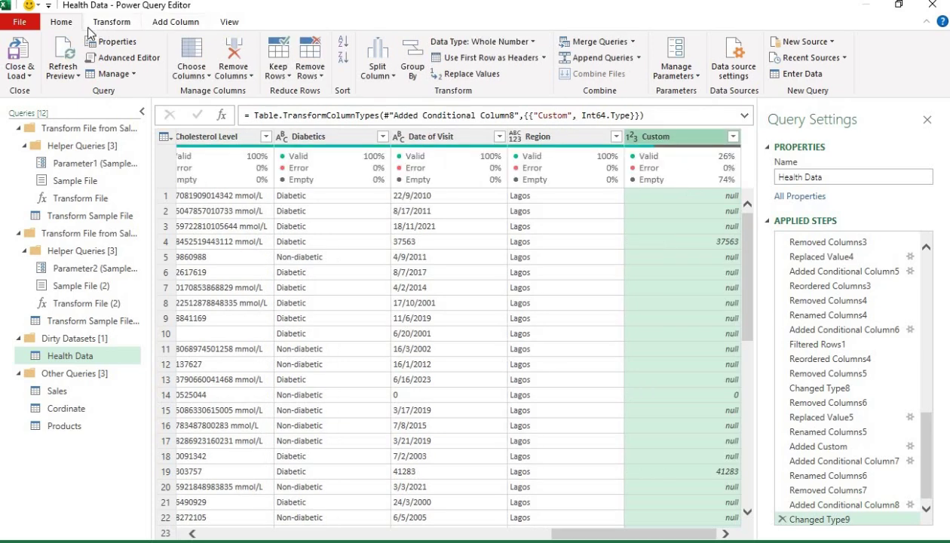
Step: Close the Power Query Editor and load the updated Health Data query into the worksheet
left_click(25, 70)
left_click(47, 92)
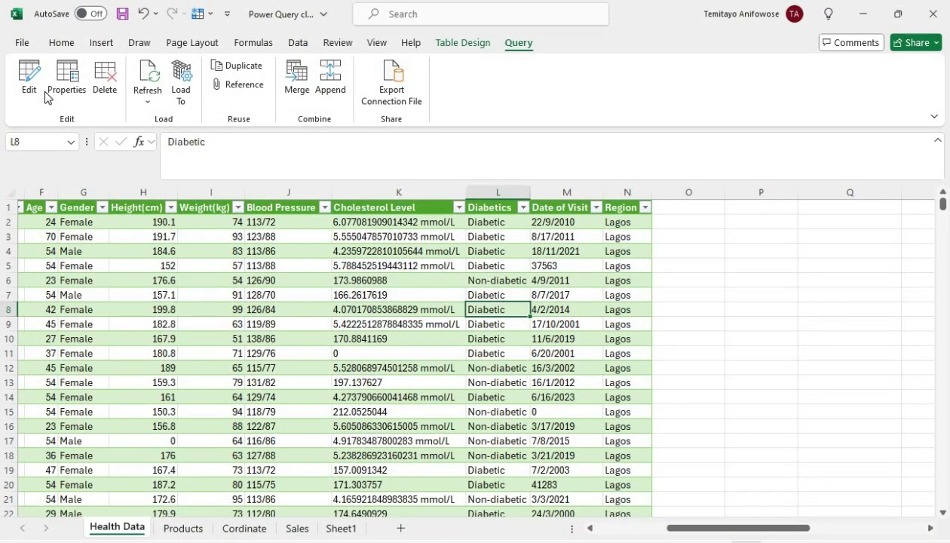
left_click(43, 92)
left_click(43, 92)
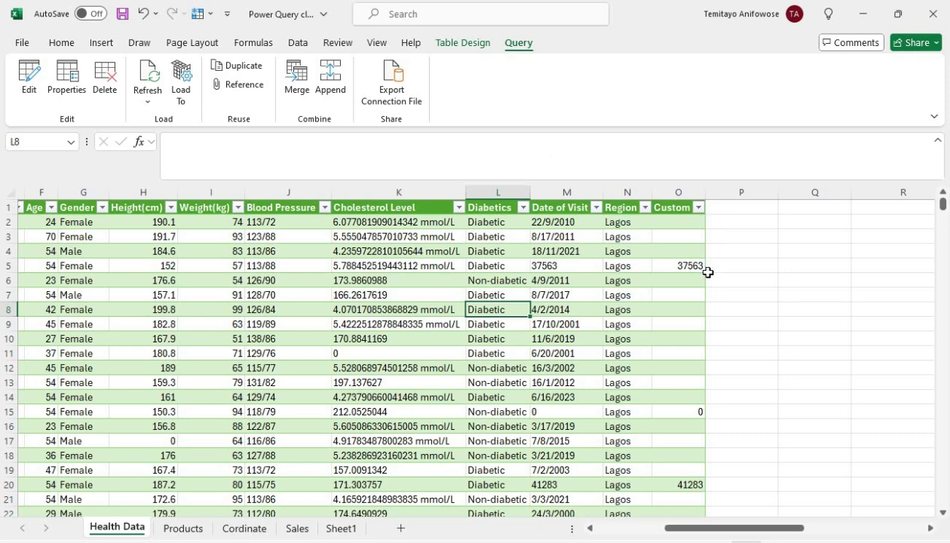
Step: Copy the whole Custom column O and paste it as values only into column Q starting at Q1
left_click(683, 265)
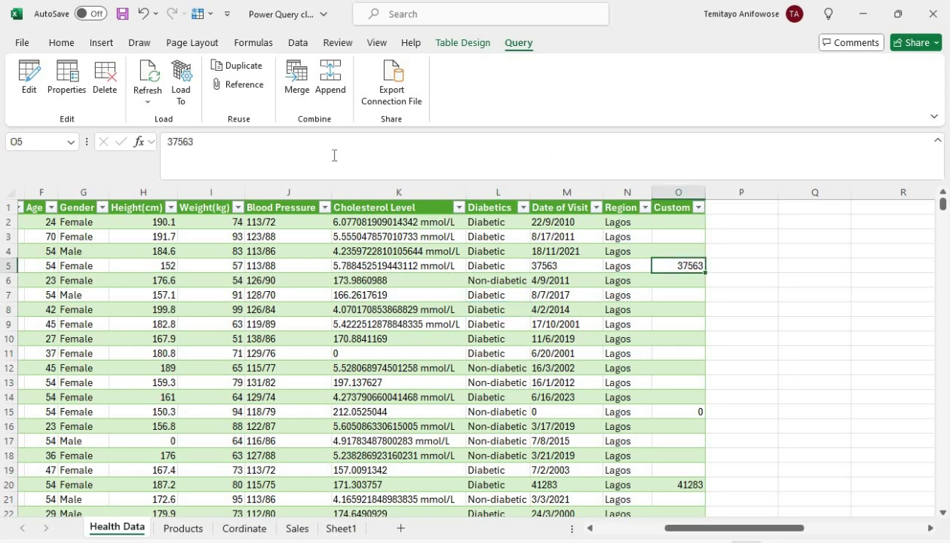
left_click(61, 43)
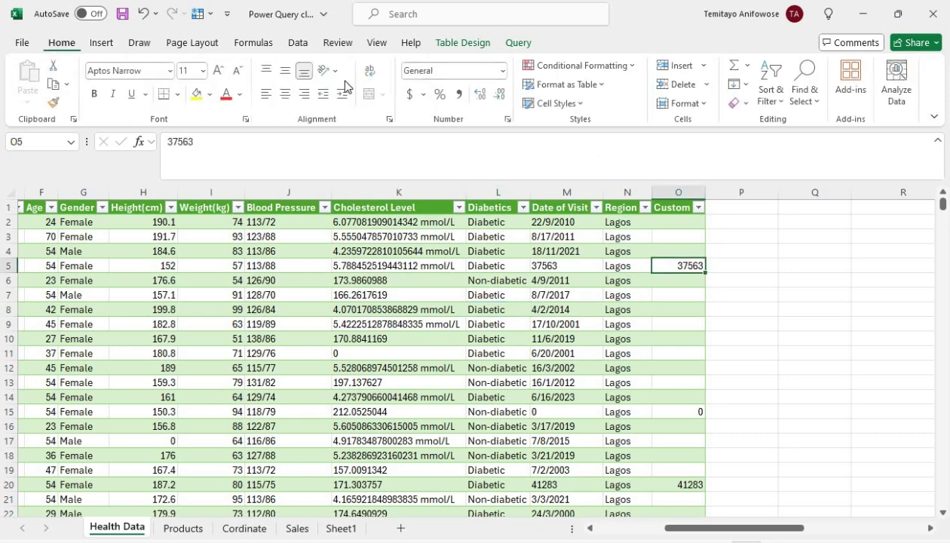
left_click(683, 191)
key("ctrl+c")
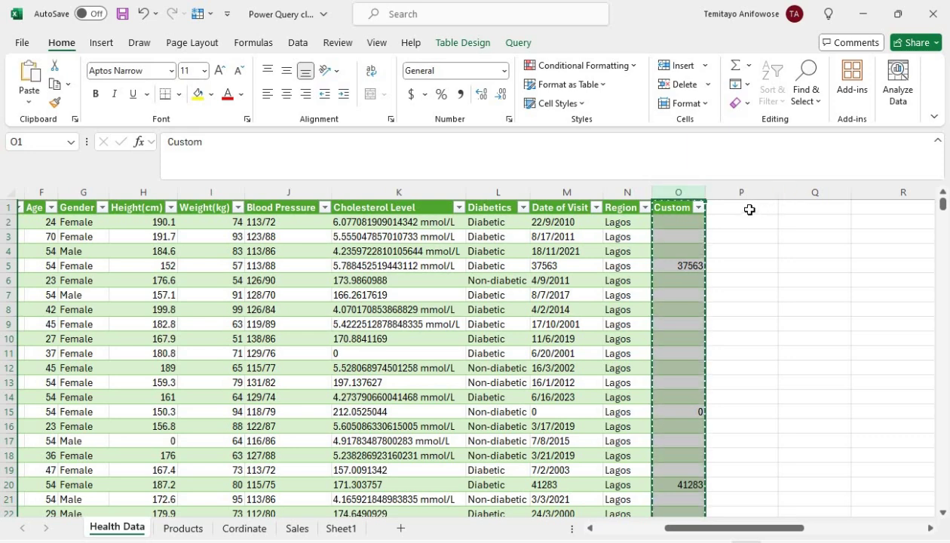
left_click(801, 205)
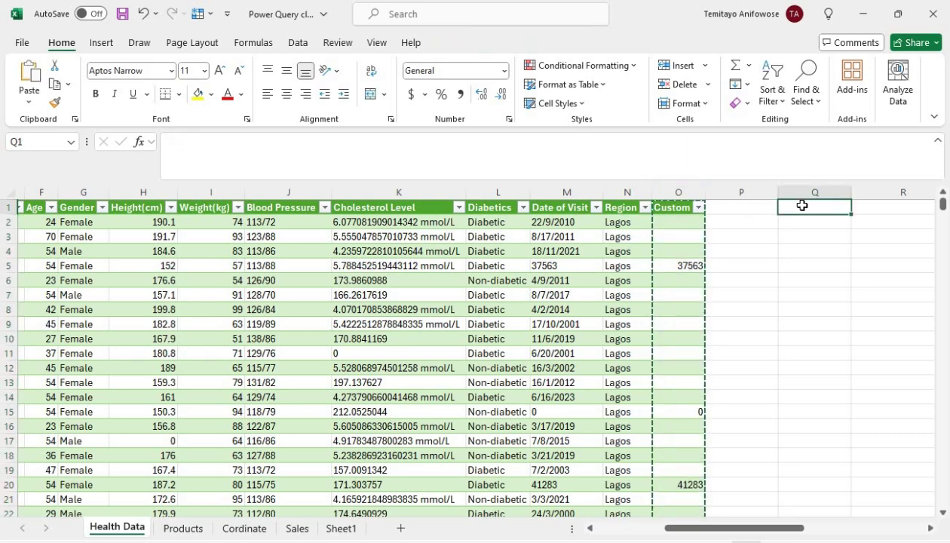
key("ctrl+alt+v")
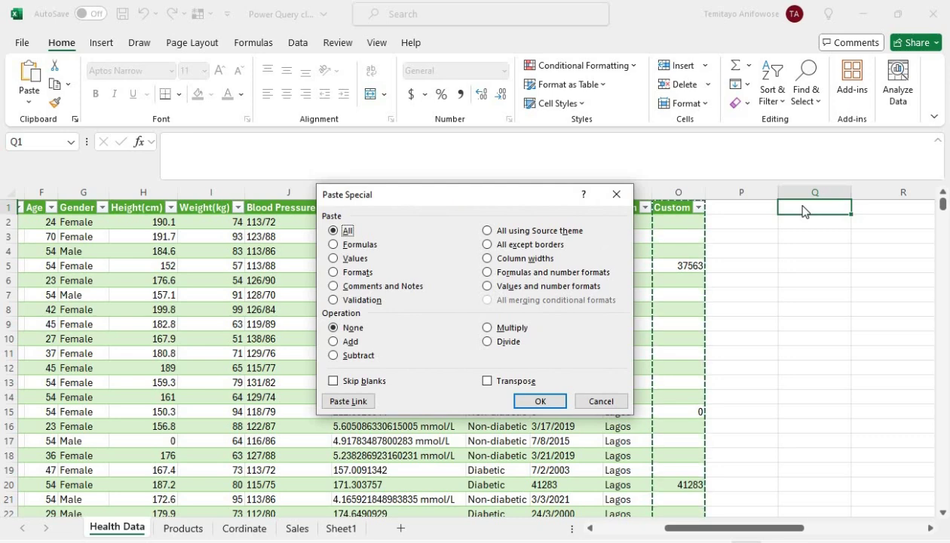
key("v")
key("Return")
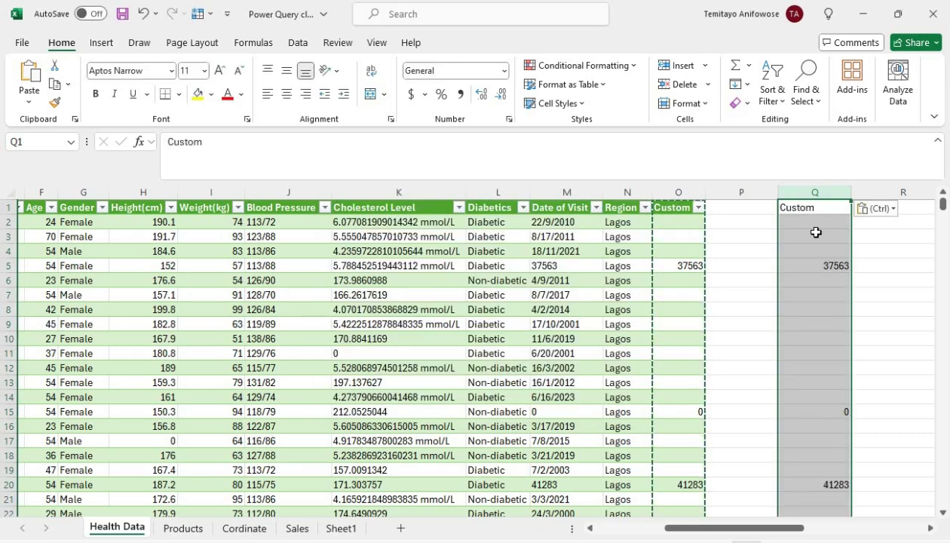
Step: Delete the Custom header text from Q1 above the pasted serial numbers
left_click(827, 264)
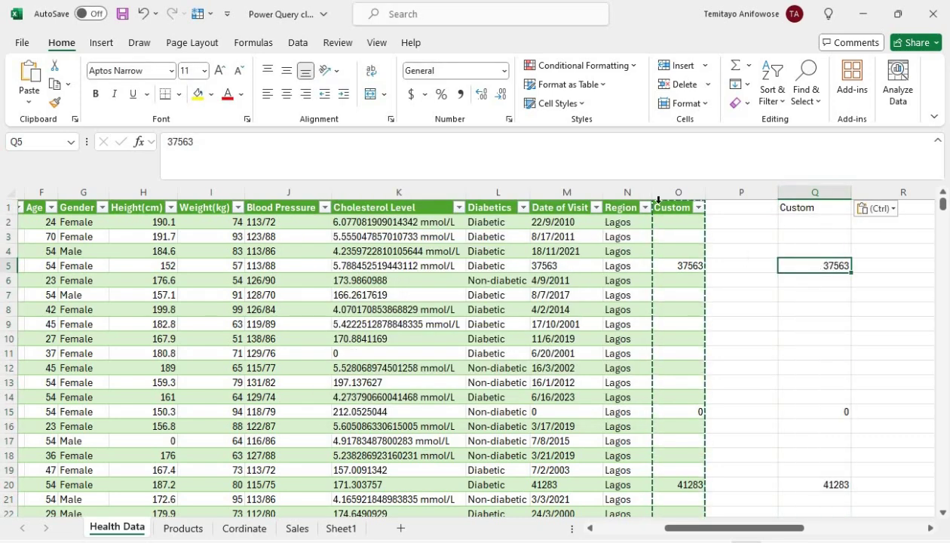
left_click(821, 224)
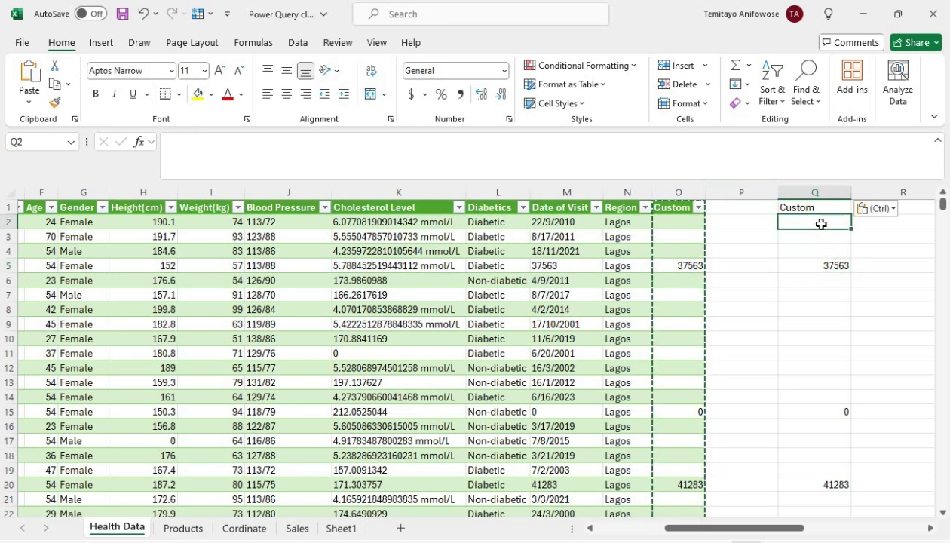
key("ctrl+shift+Down")
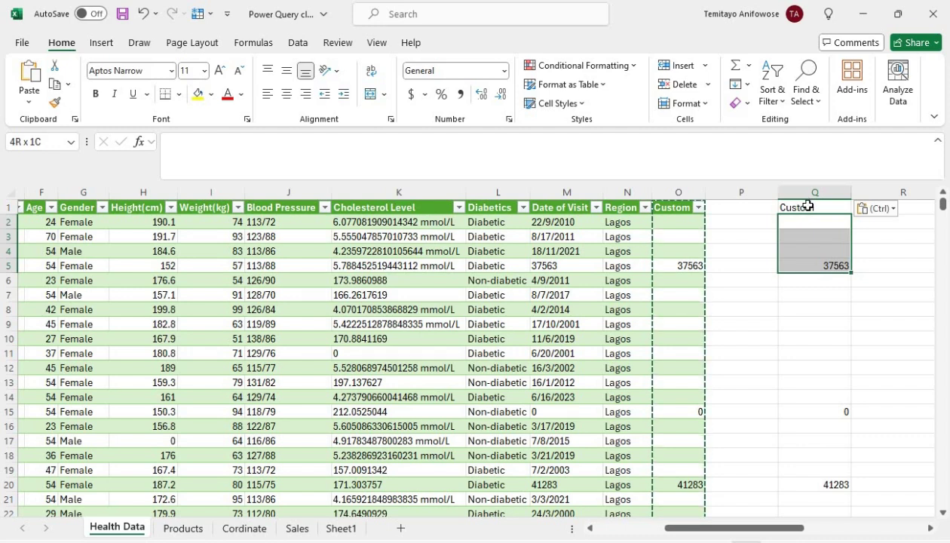
left_click(808, 206)
key("Delete")
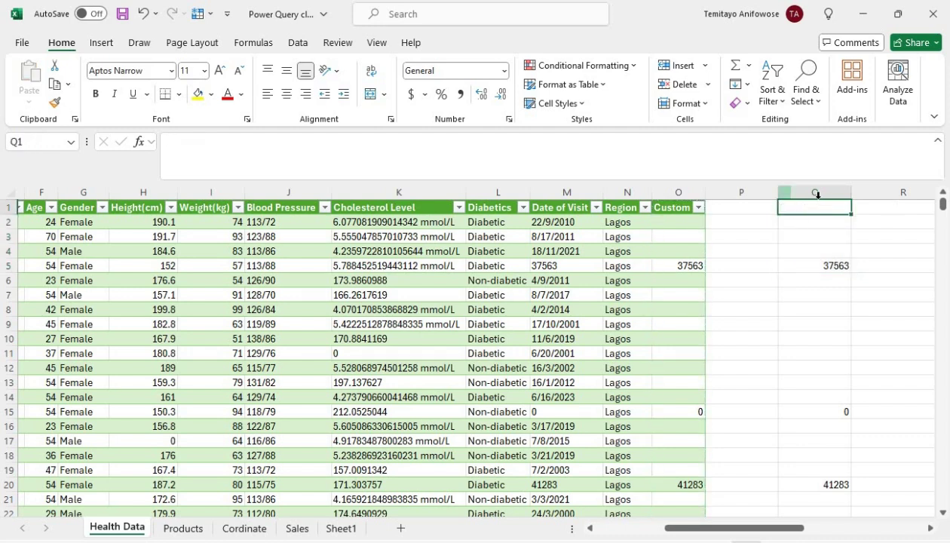
Step: Format all of column Q as Number with no decimal places, and switch its format to Short Date
left_click(784, 192)
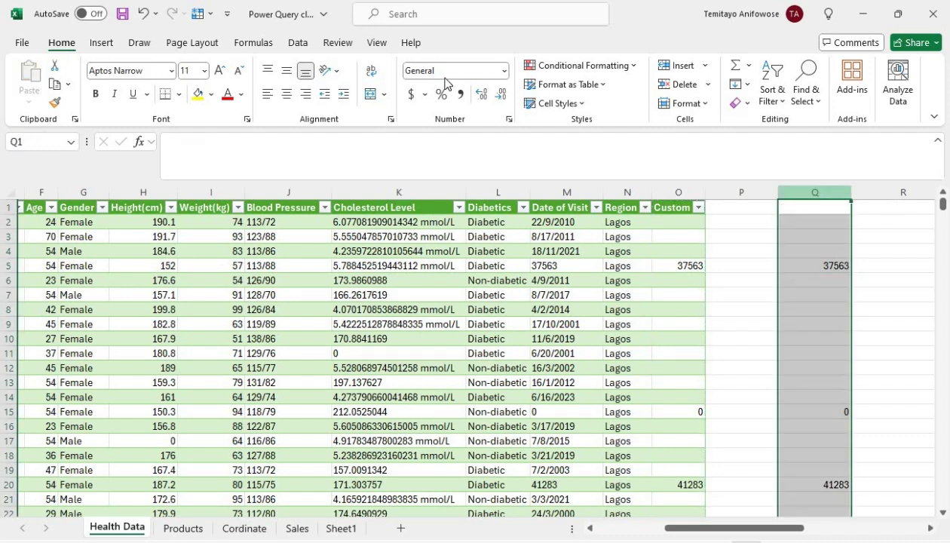
left_click(503, 70)
left_click(496, 137)
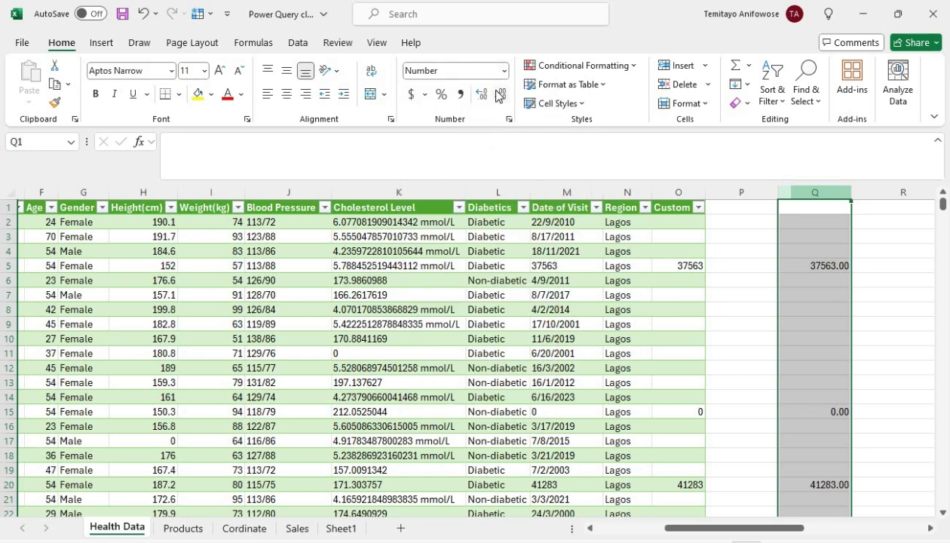
left_click(498, 96)
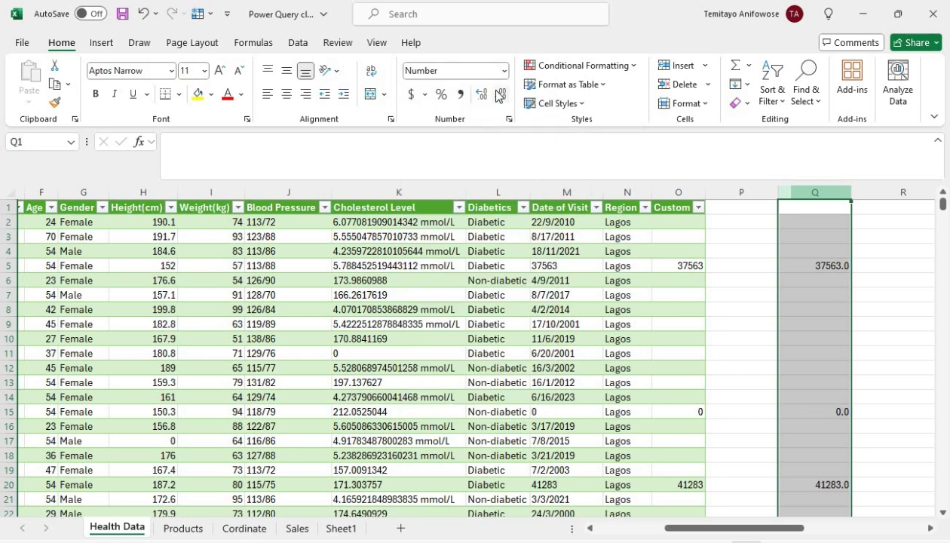
left_click(498, 95)
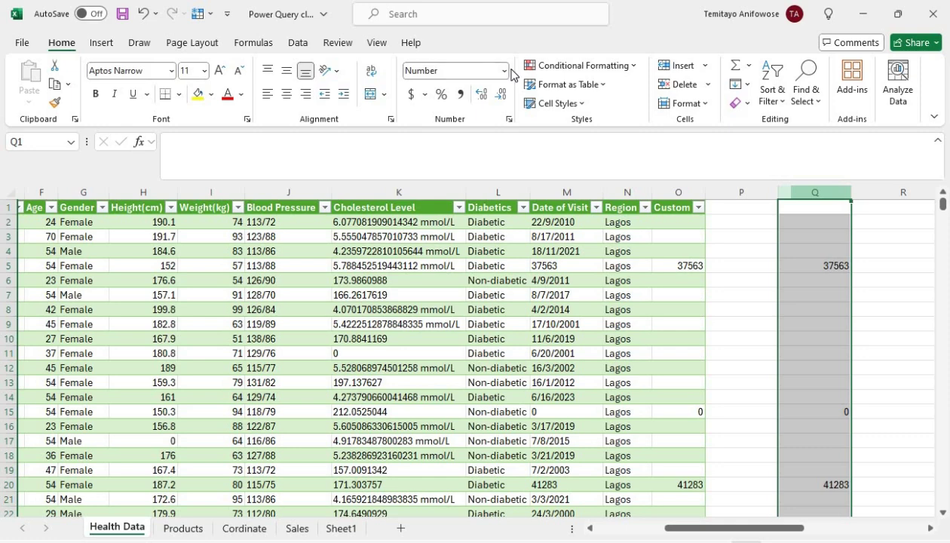
left_click(503, 70)
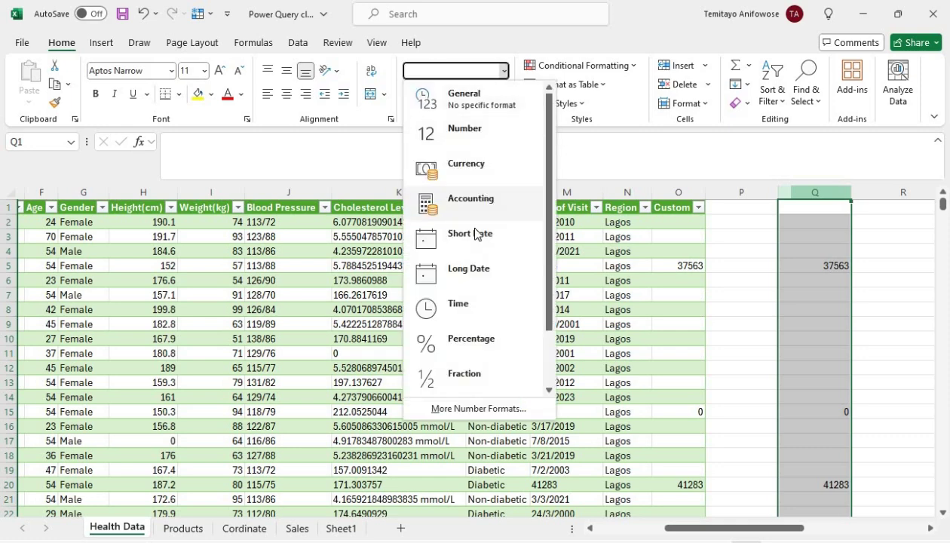
left_click(475, 235)
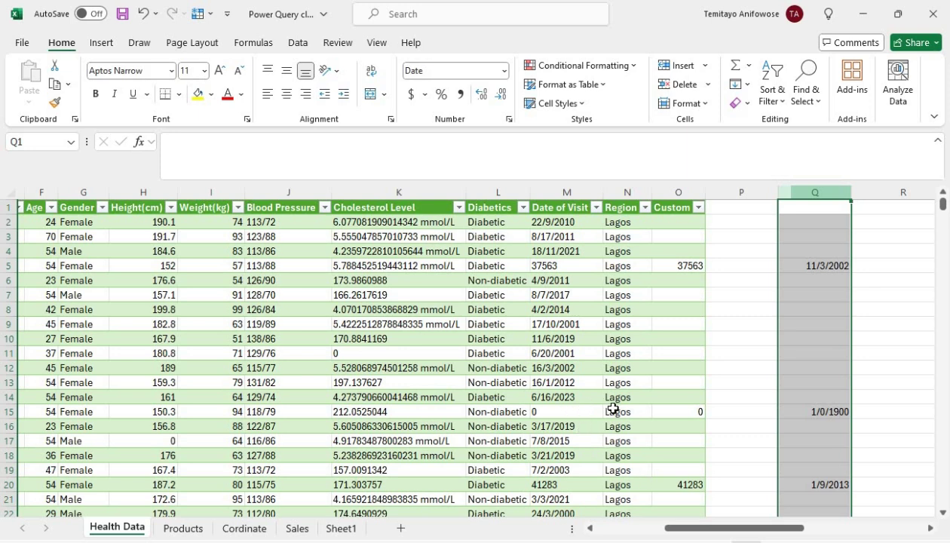
left_click(827, 409)
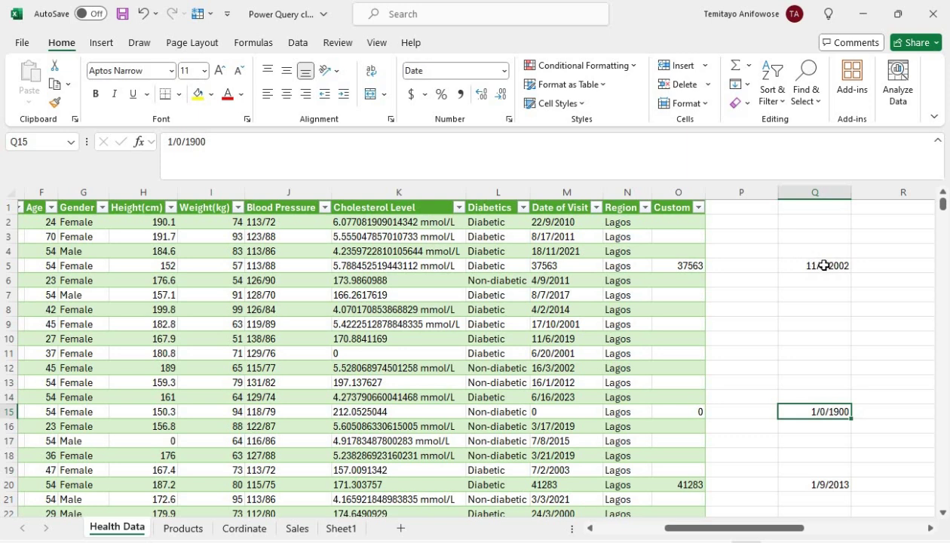
Step: Delete the empty column P and the Custom column O beside the Health Data table
left_click(815, 191)
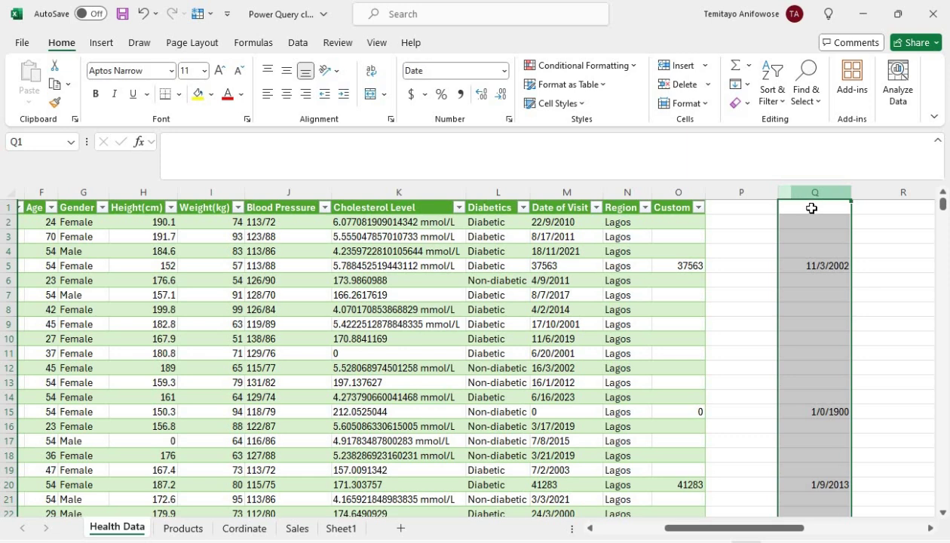
left_click(812, 209)
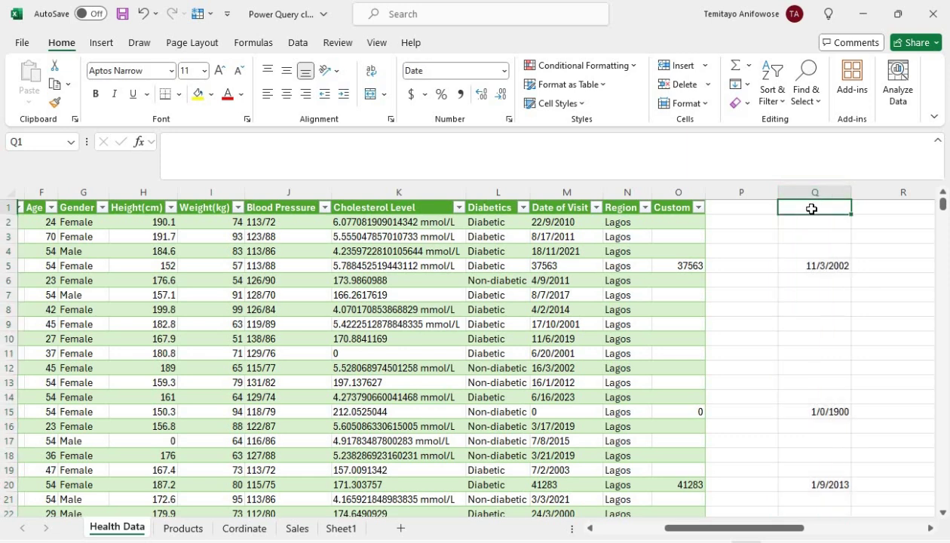
left_click(740, 190)
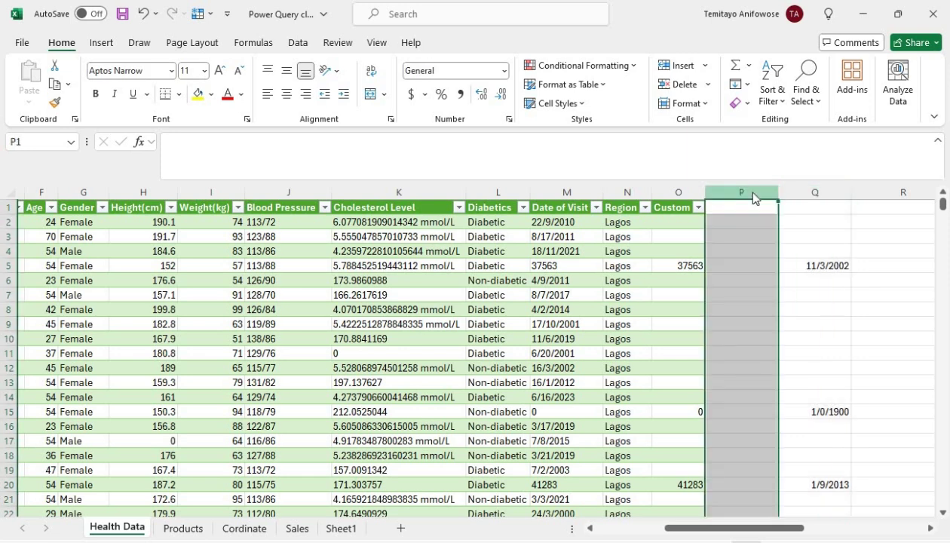
right_click(754, 196)
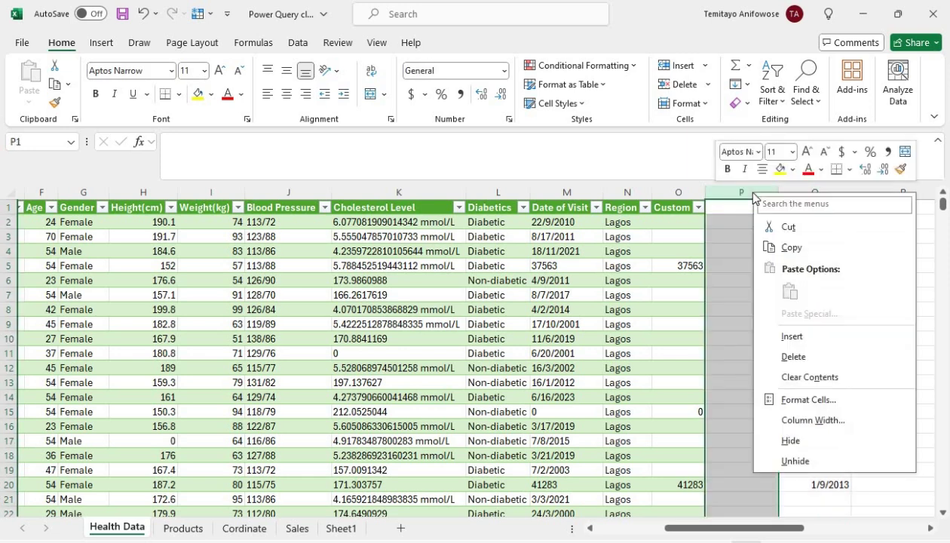
left_click(791, 360)
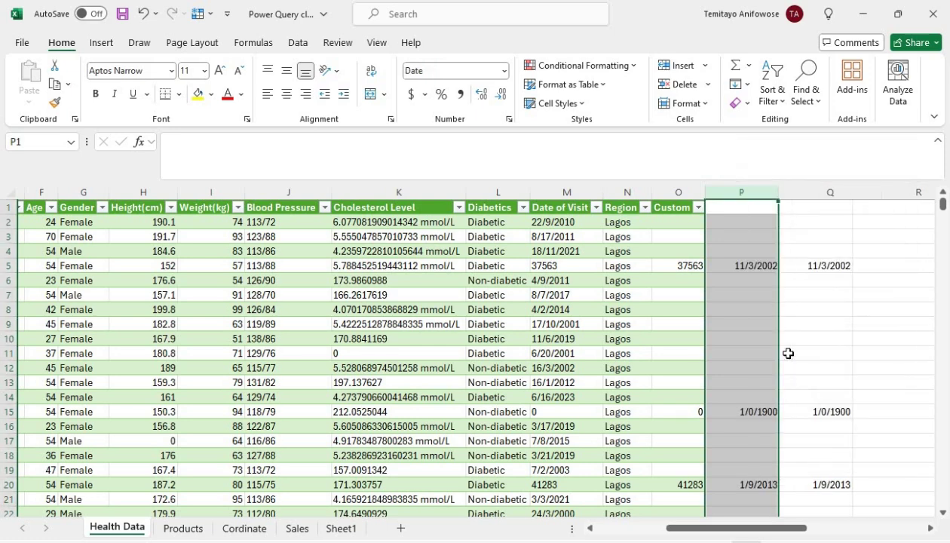
left_click(673, 195)
right_click(673, 194)
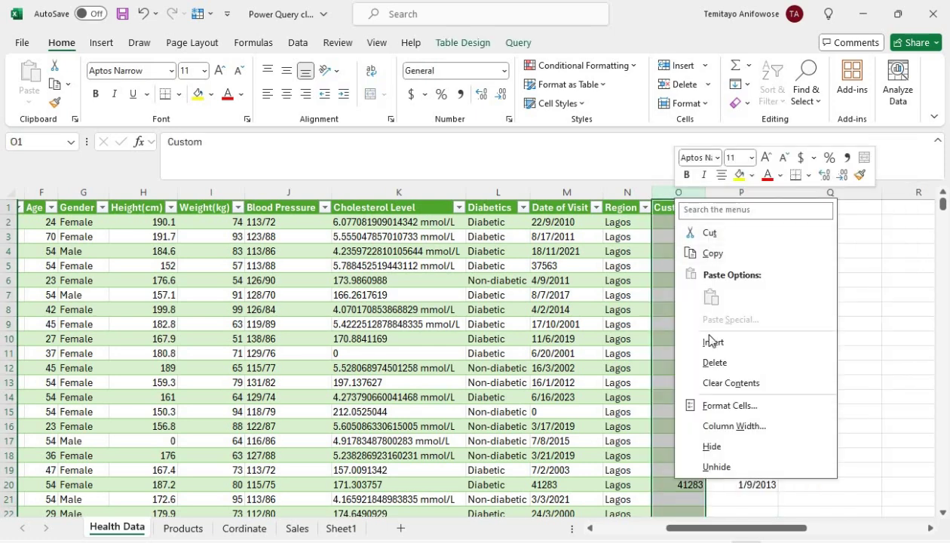
left_click(714, 362)
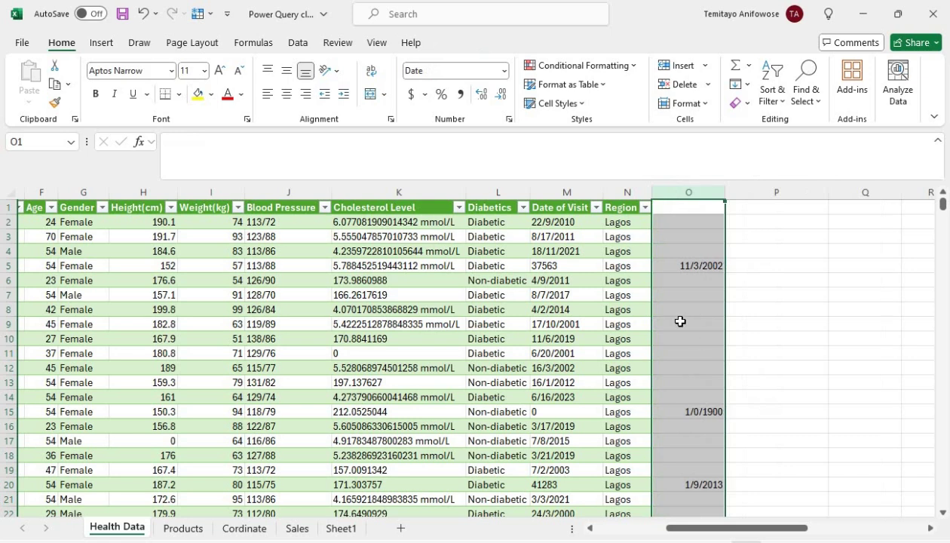
Step: Compare the serial numbers in the Date of Visit column with the converted dates in column O, especially row 5
left_click(593, 264)
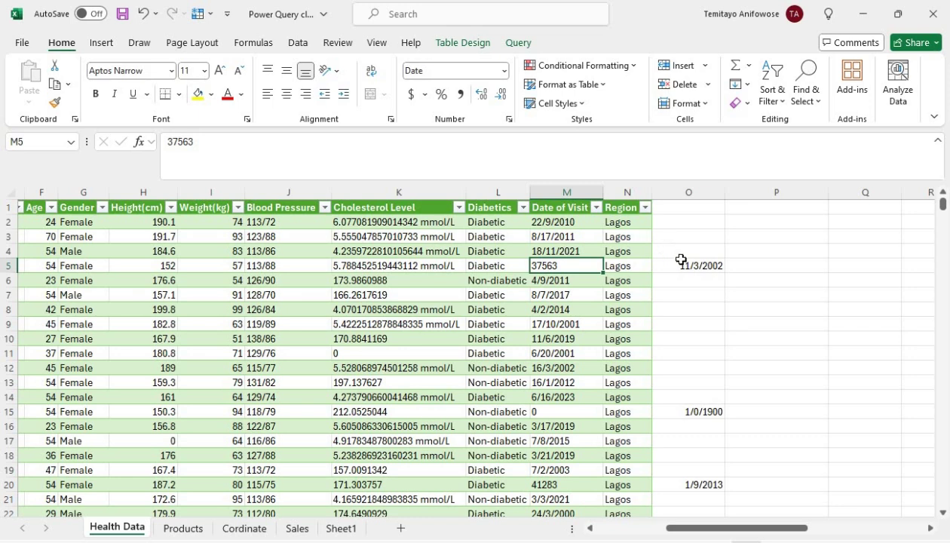
left_click(679, 266)
left_click(610, 263)
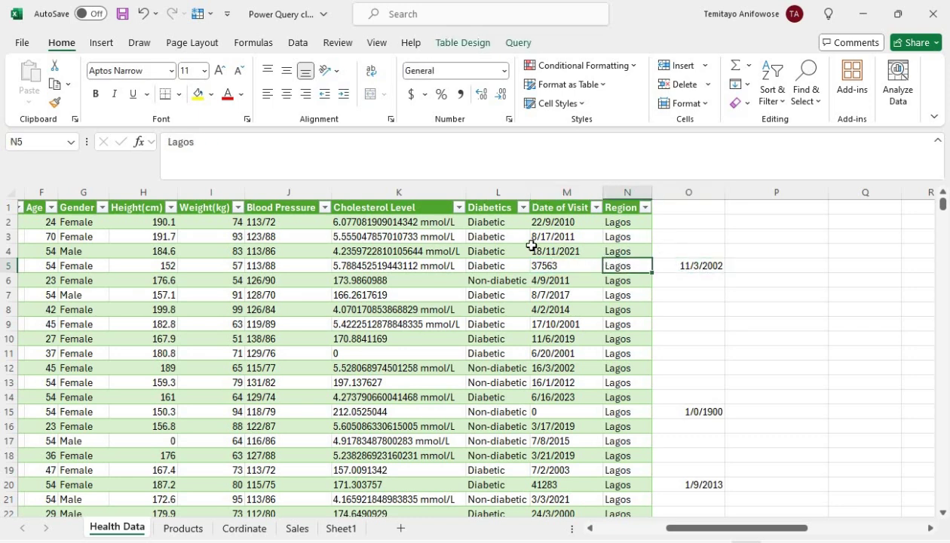
left_click(687, 192)
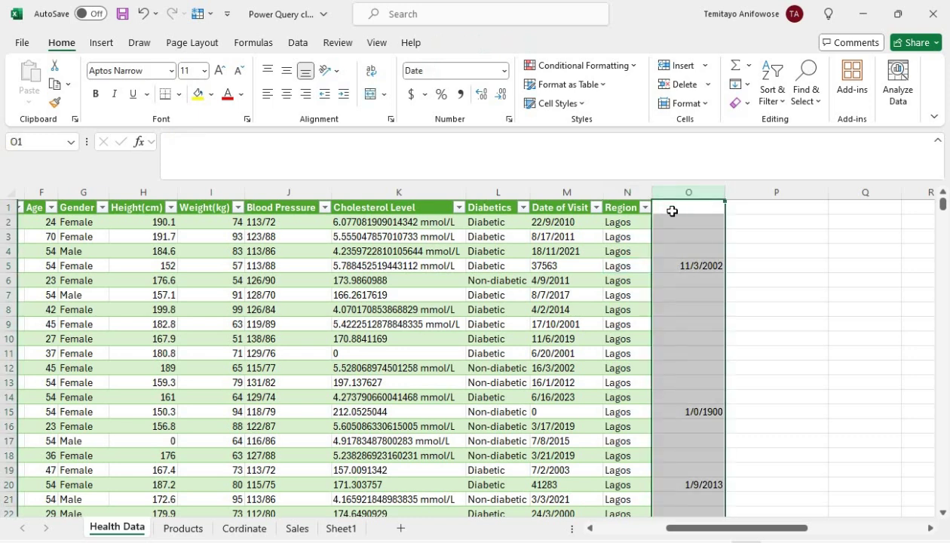
left_click(672, 212)
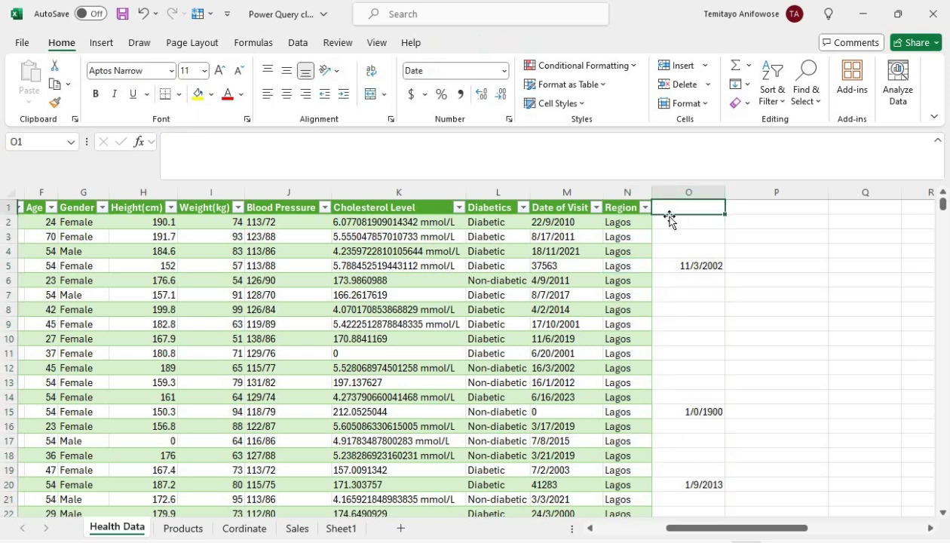
left_click(670, 220)
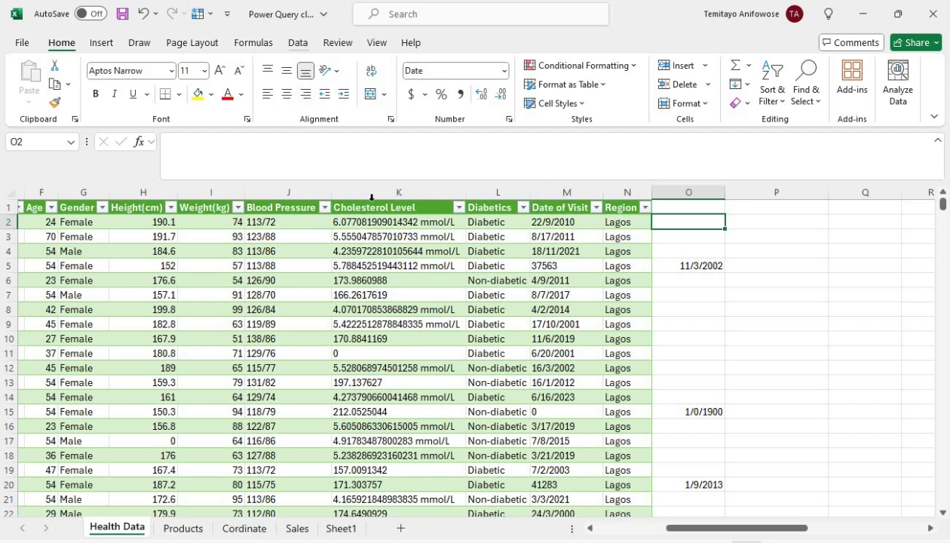
left_click(505, 246)
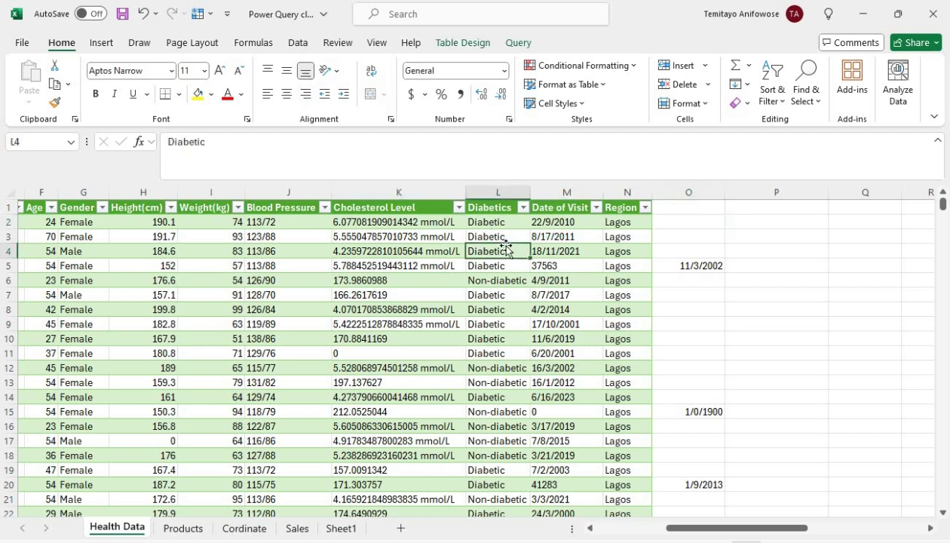
left_click(673, 253)
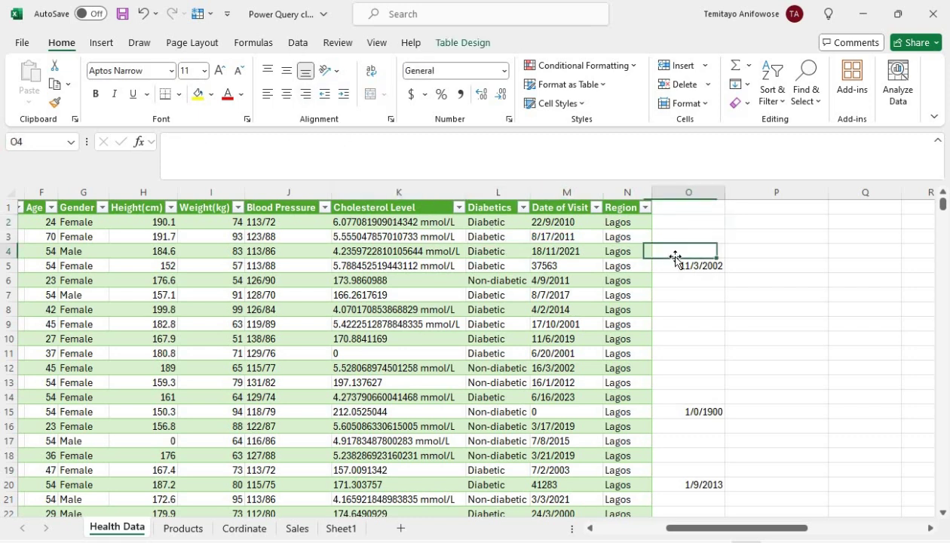
left_click(630, 253)
left_click(688, 262)
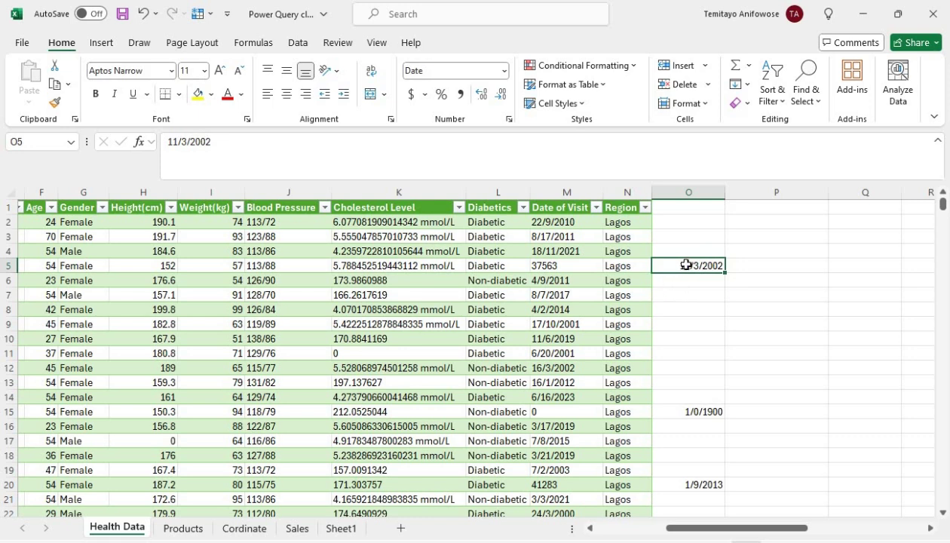
left_click(536, 264)
left_click(557, 220)
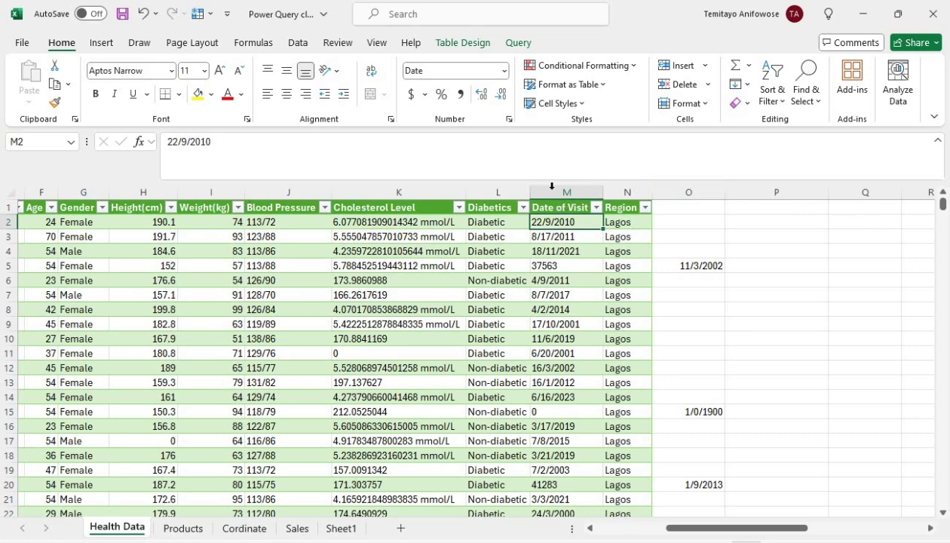
left_click(554, 189)
left_click(751, 221)
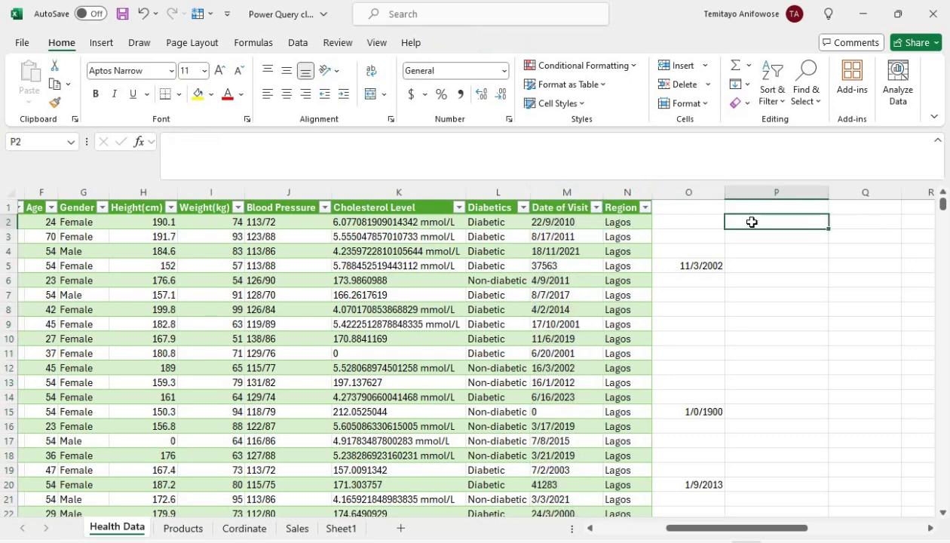
double_click(752, 221)
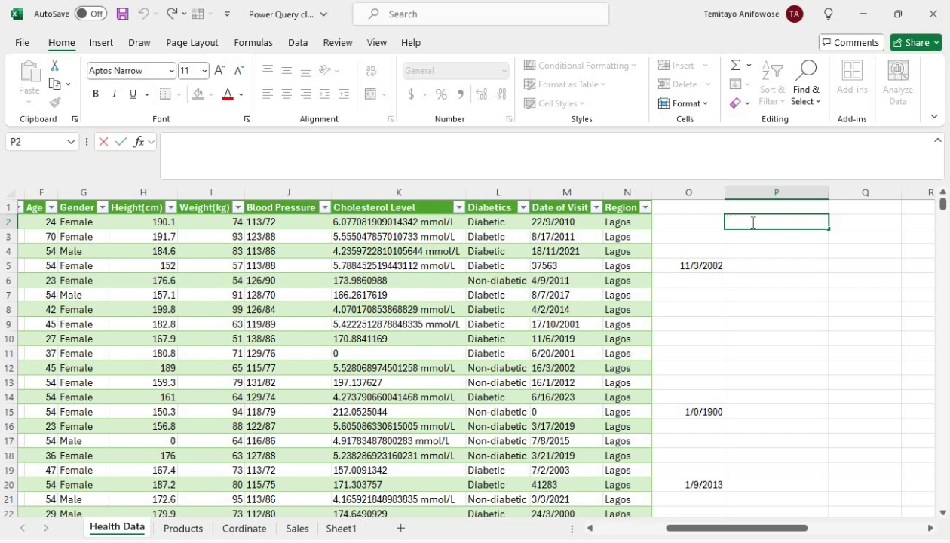
type("=")
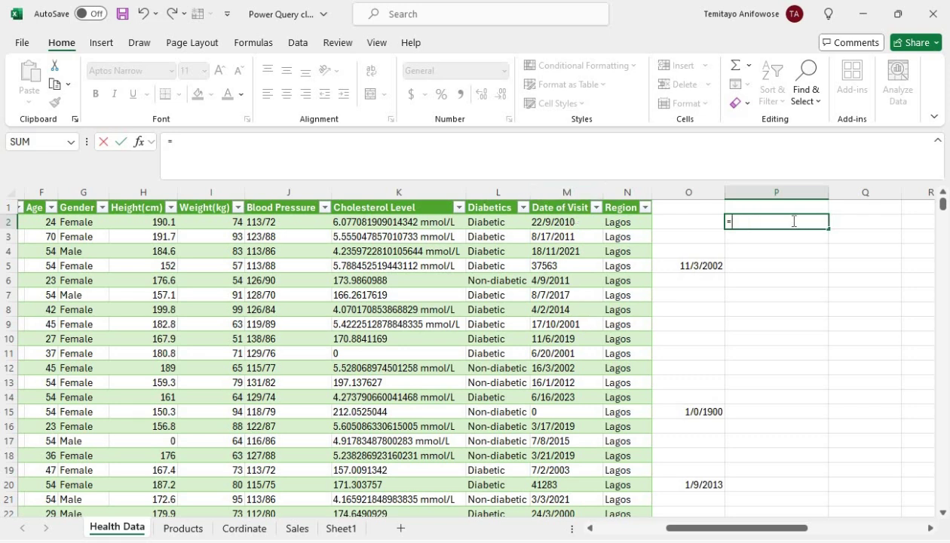
key("Escape")
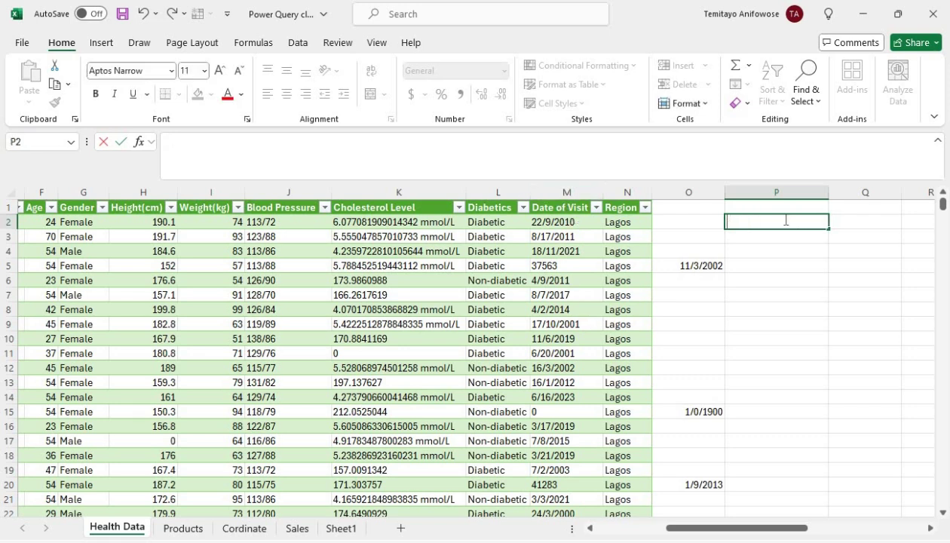
Step: Enter the formula =TEXT(Health_Data[@[Date of Visit]],"DD/MM/YYY") in cell P2
left_click(690, 192)
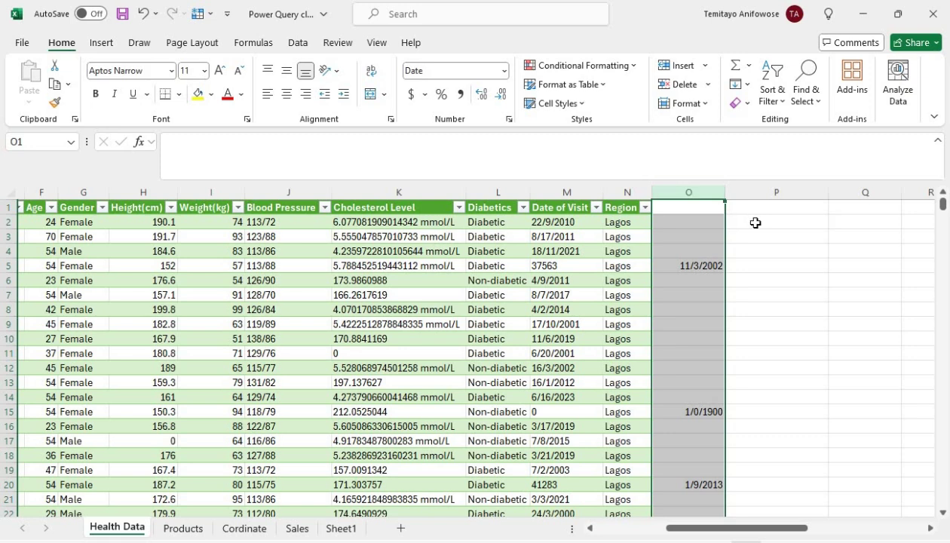
left_click(755, 222)
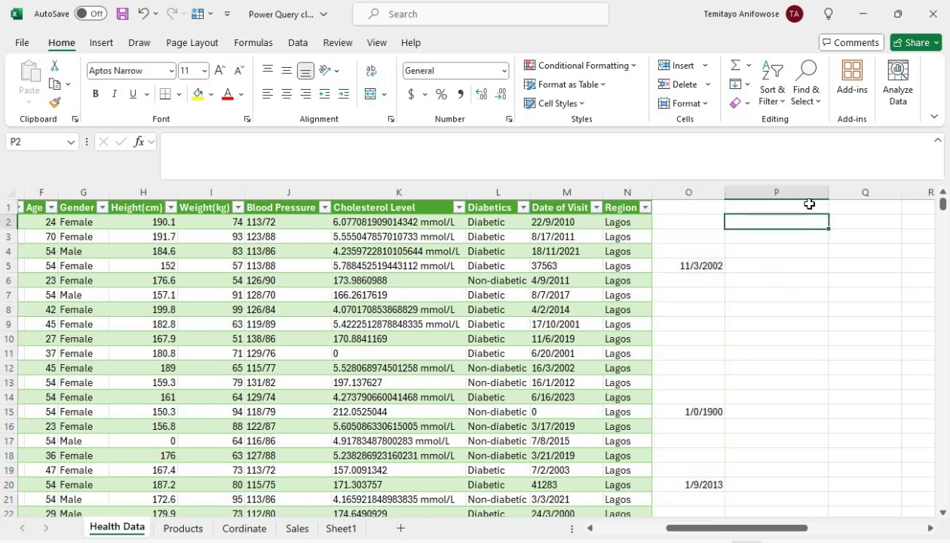
double_click(795, 224)
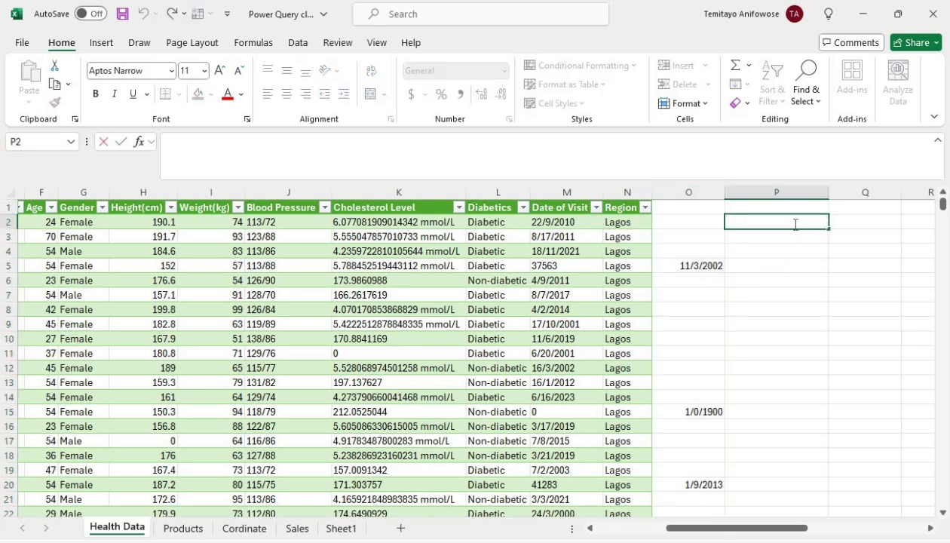
type("=T")
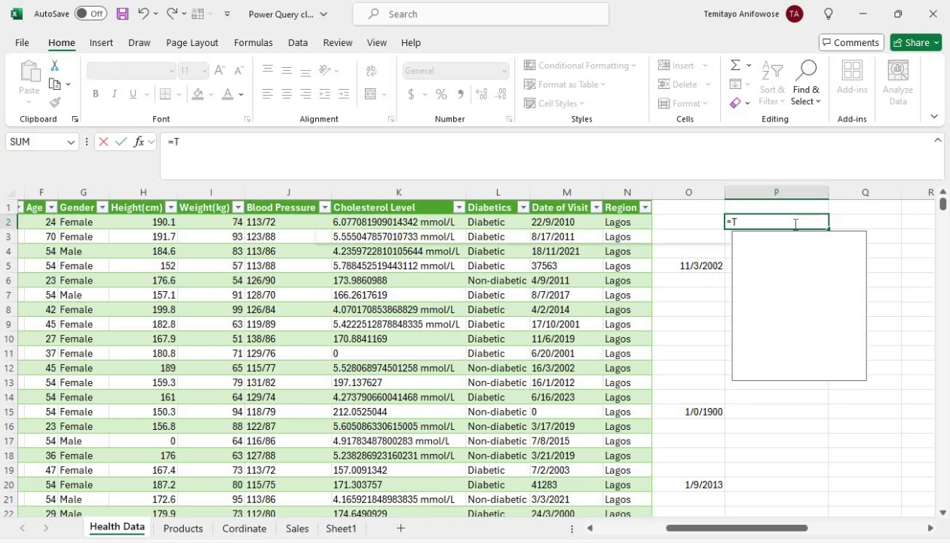
type("EXT")
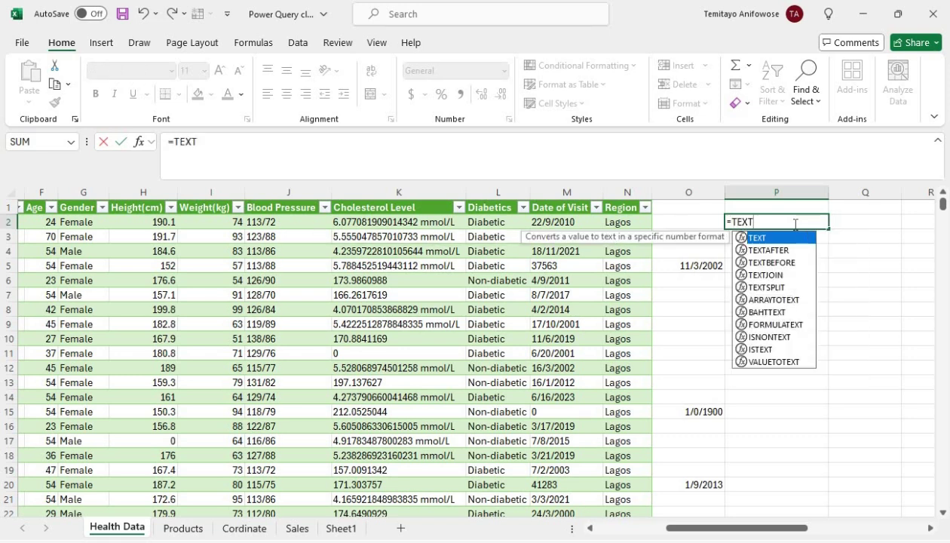
type("(")
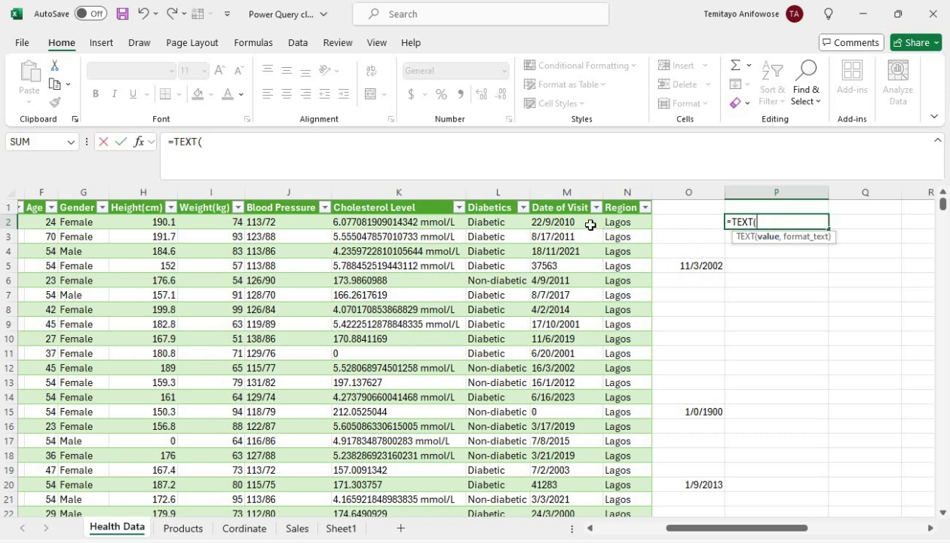
left_click(588, 224)
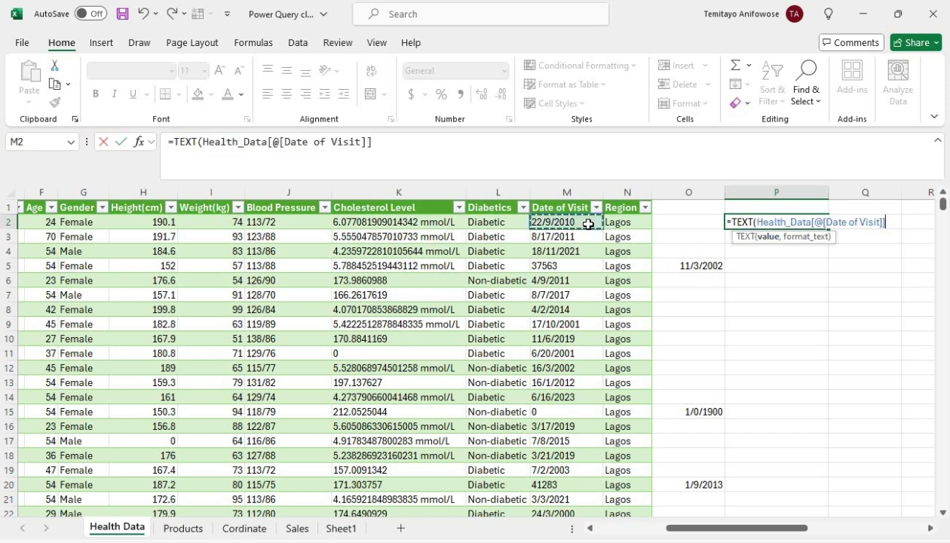
type(",")
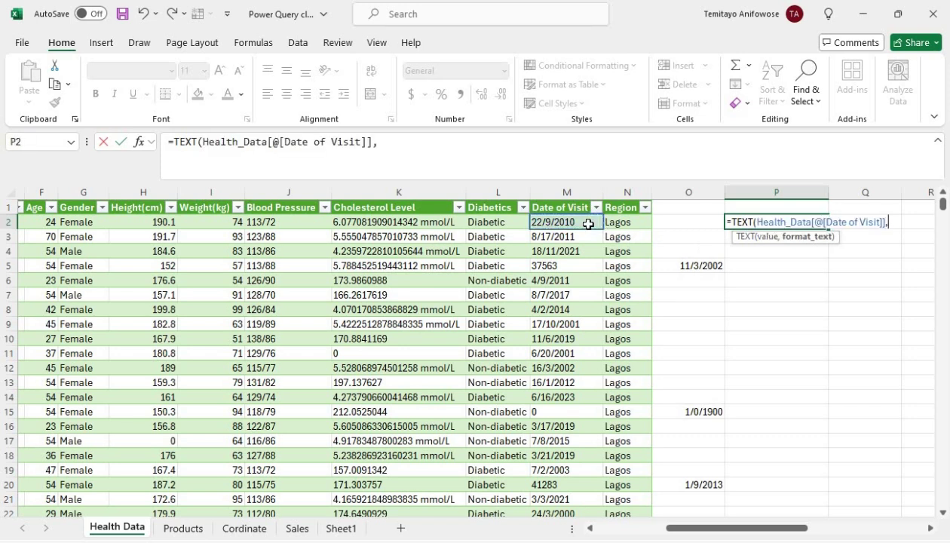
type("\"DD/MM/")
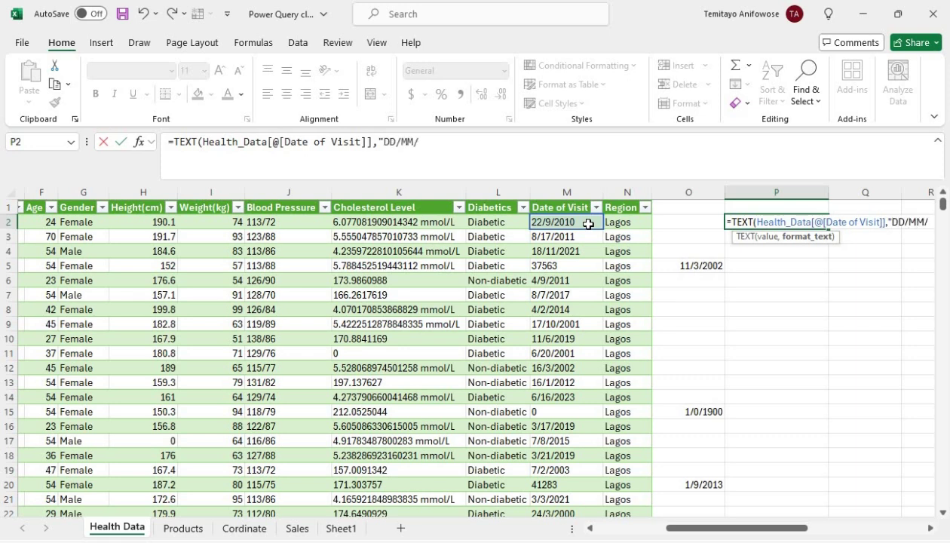
type("YYY\"")
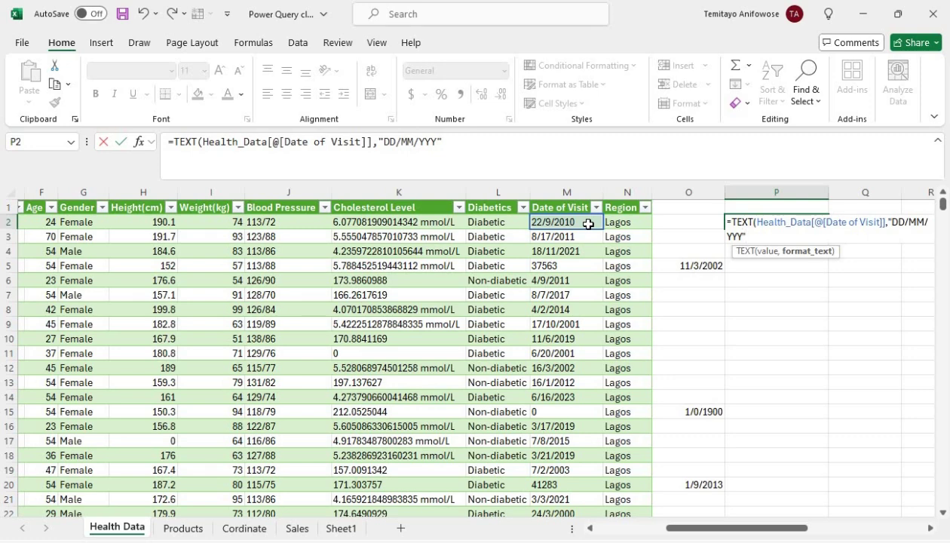
type(")")
key("Return")
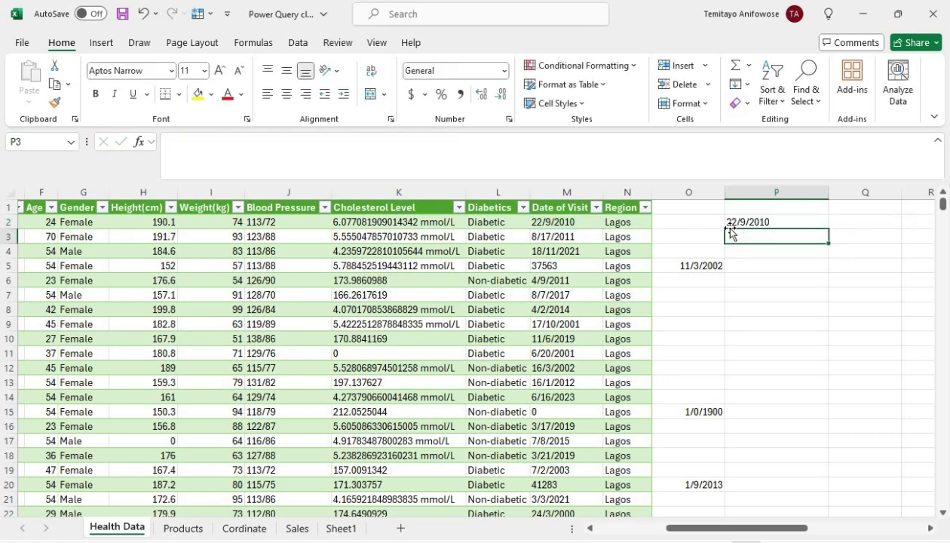
Step: Correct the format code of the TEXT formula in cell P2 to "DD/MM/YYYY"
double_click(762, 220)
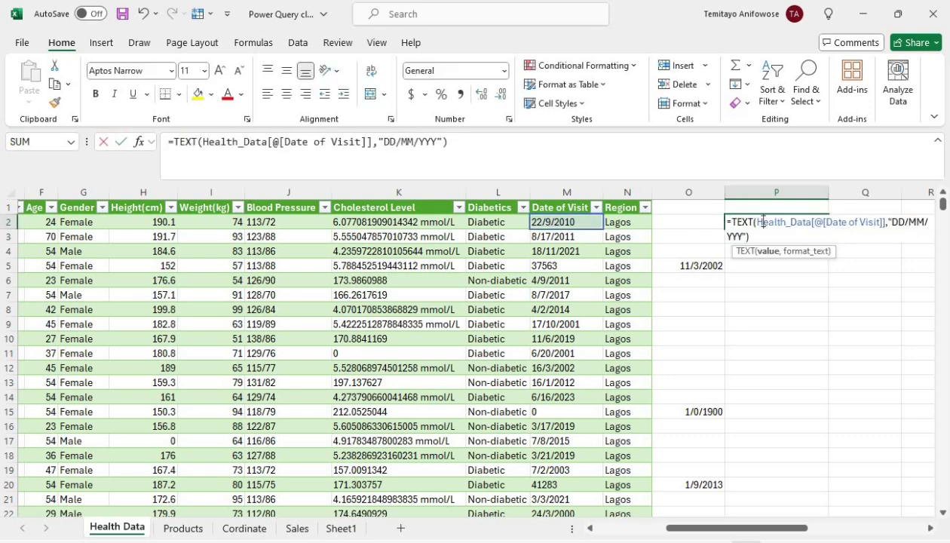
key("Up")
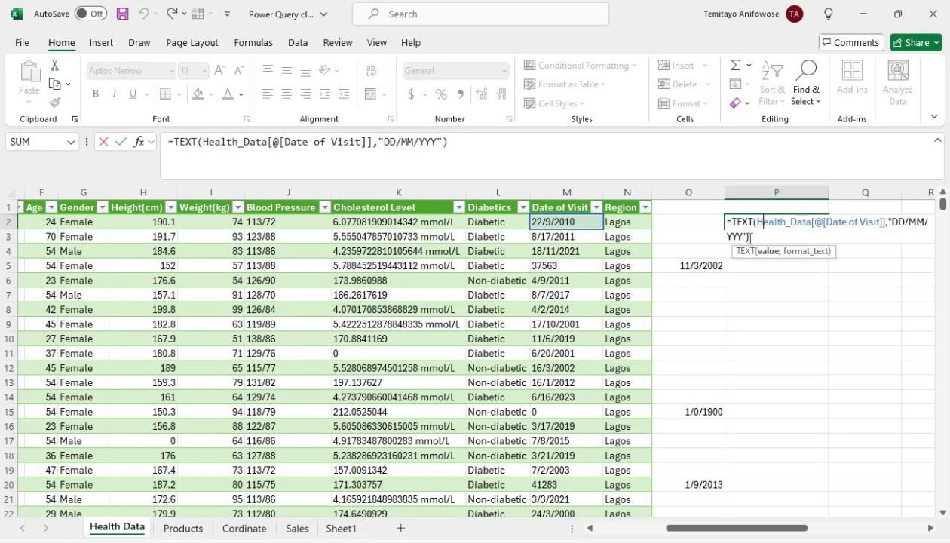
key("Return")
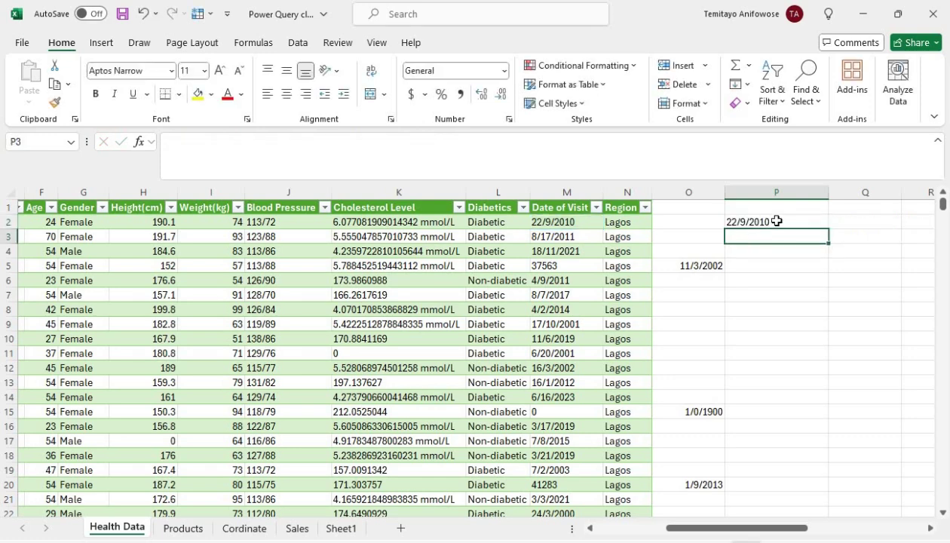
double_click(776, 221)
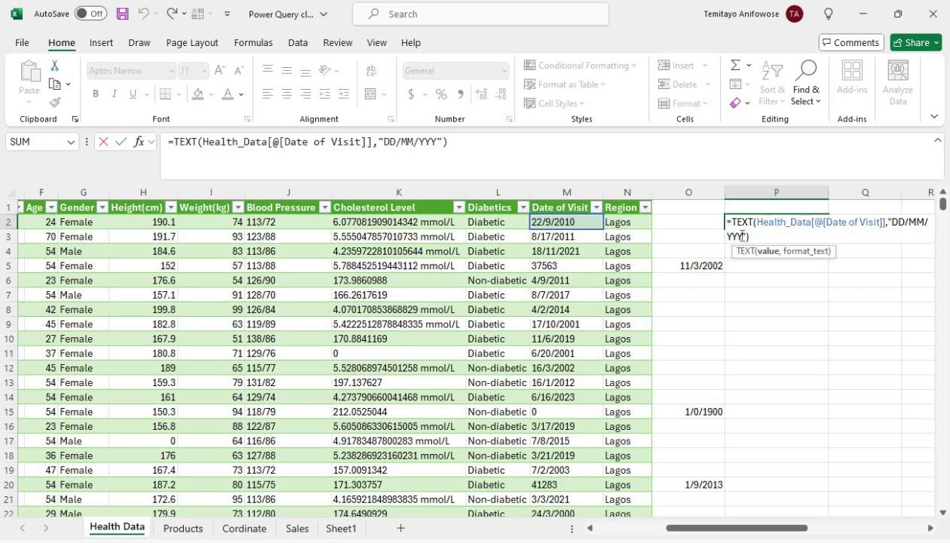
left_click(743, 236)
type("Y")
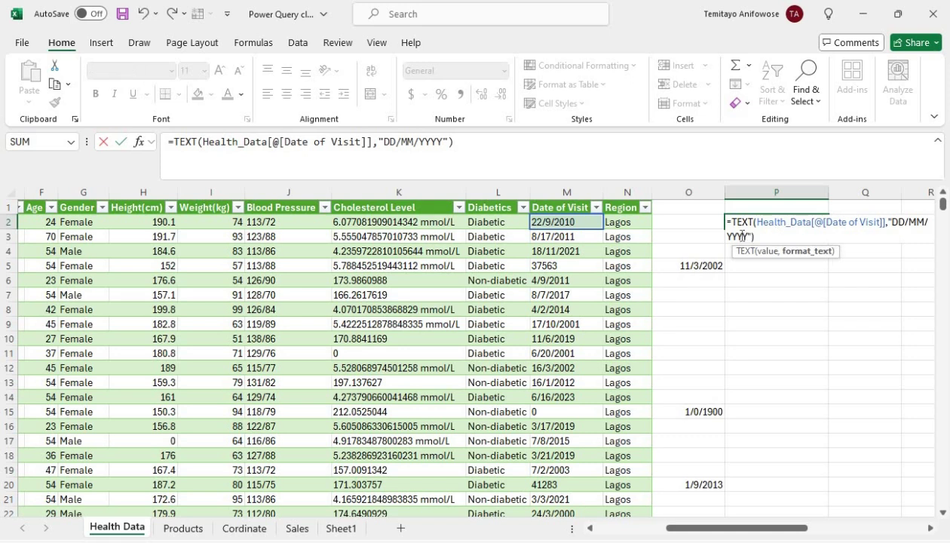
key("Return")
Step: Fill the date formula from P2 down column P through row 25
left_click(767, 218)
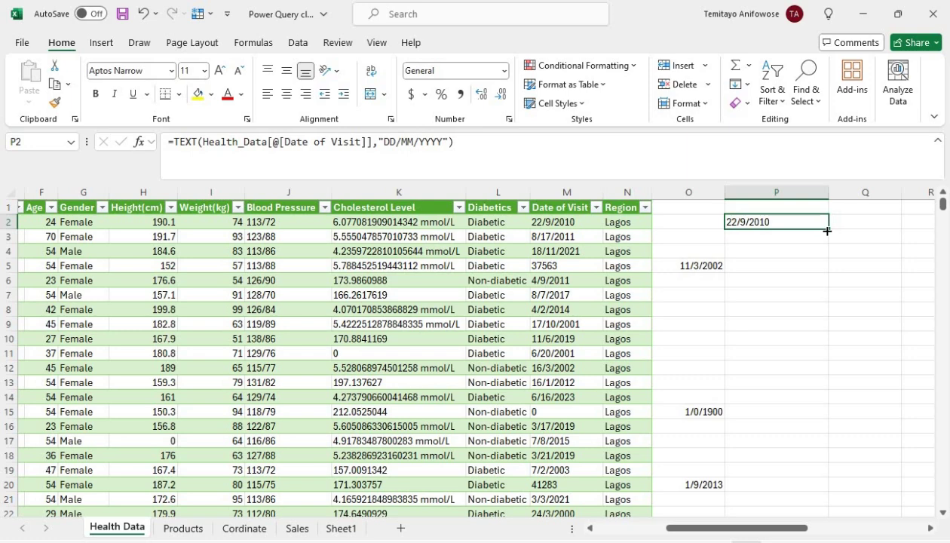
left_click_drag(827, 232, 820, 522)
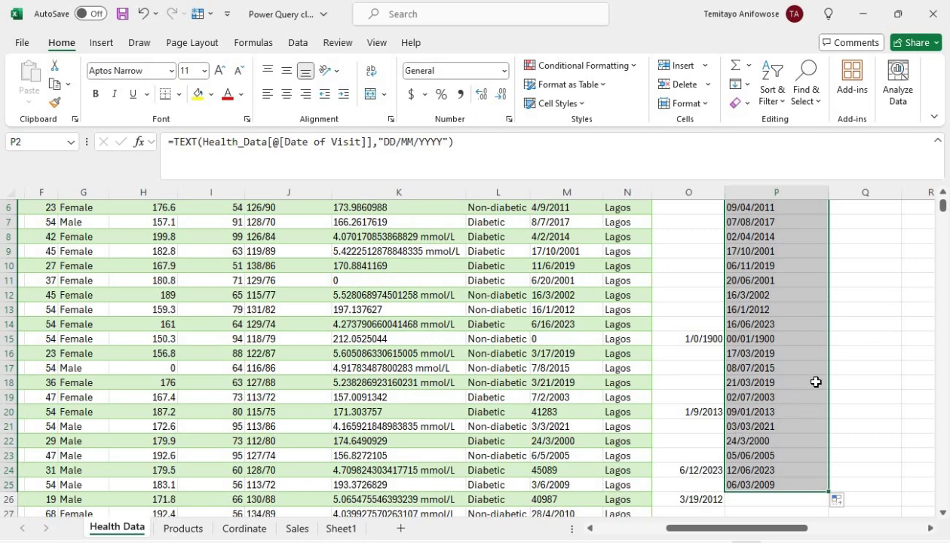
left_click_drag(942, 204, 942, 195)
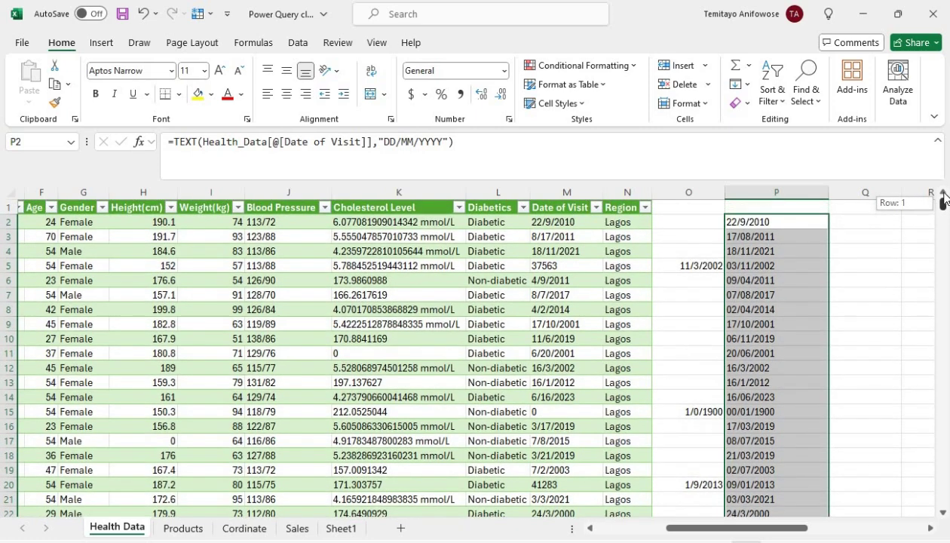
Step: Try to refill the formula from P2 down column P and extend it past row 25
left_click(796, 219)
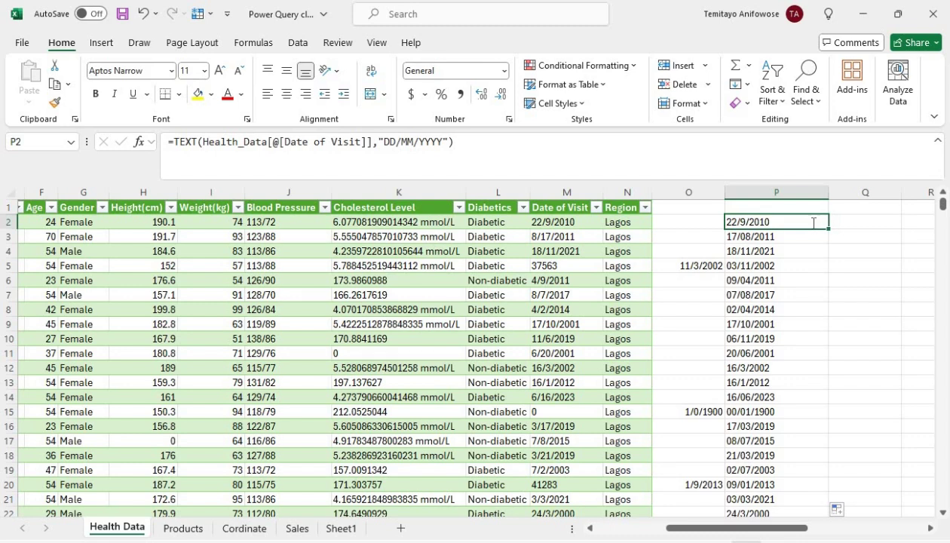
double_click(813, 222)
key("Return")
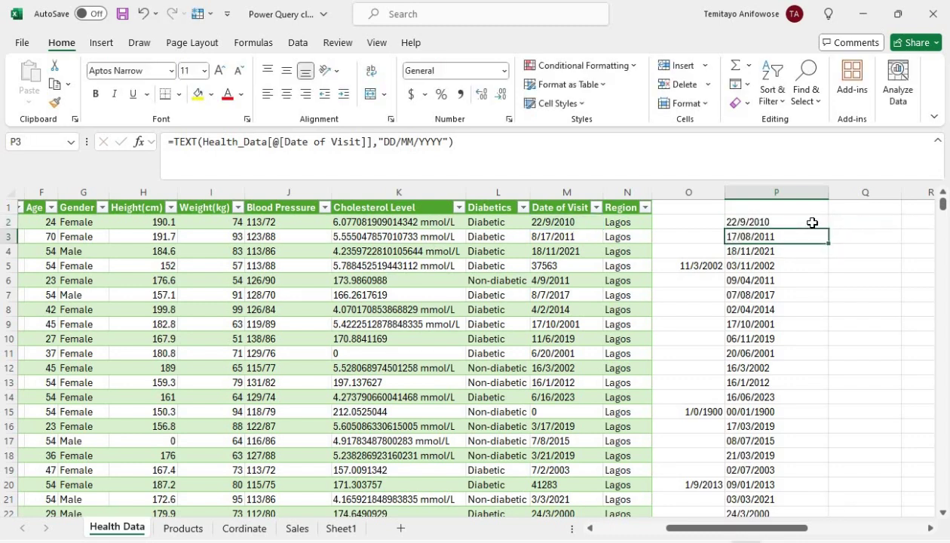
left_click(813, 223)
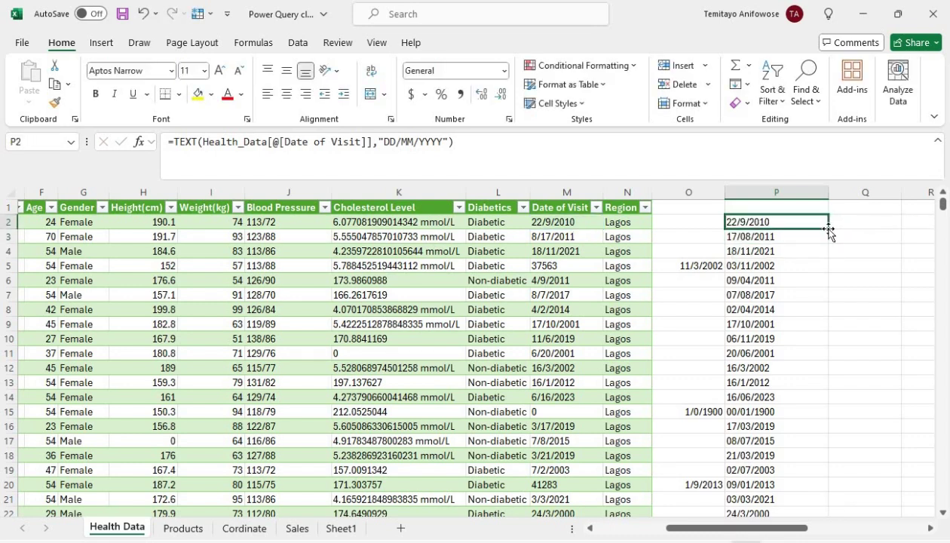
double_click(829, 228)
scroll(814, 219, "down", 5)
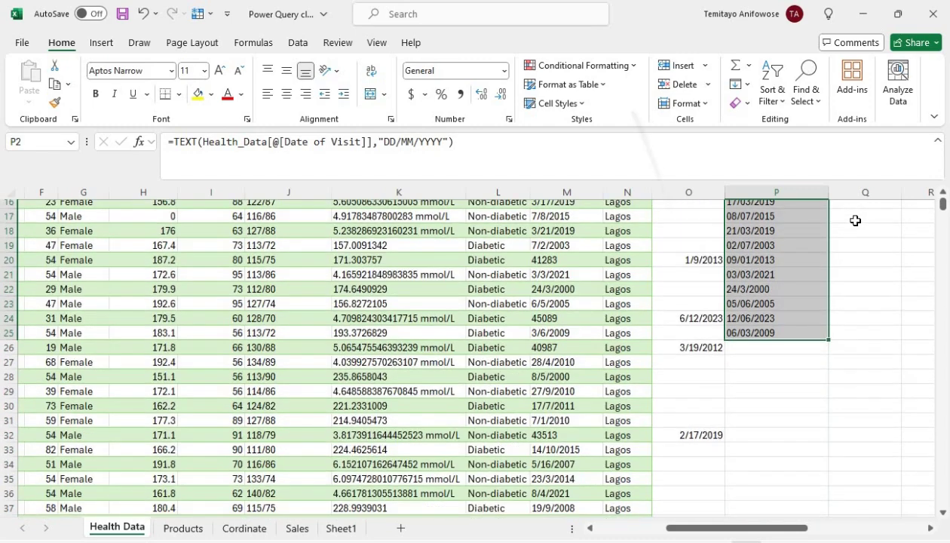
scroll(814, 219, "up", 1)
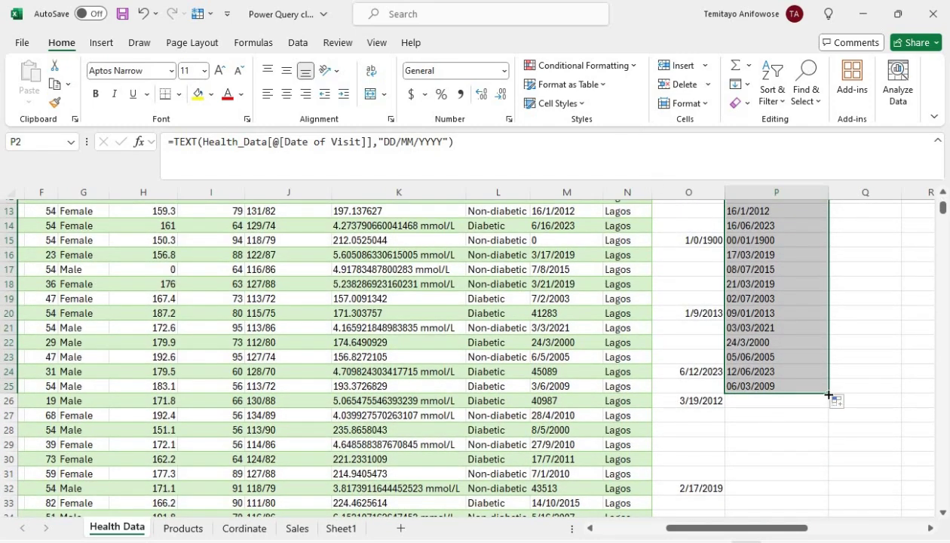
left_click_drag(828, 392, 828, 397)
scroll(866, 284, "up", 4)
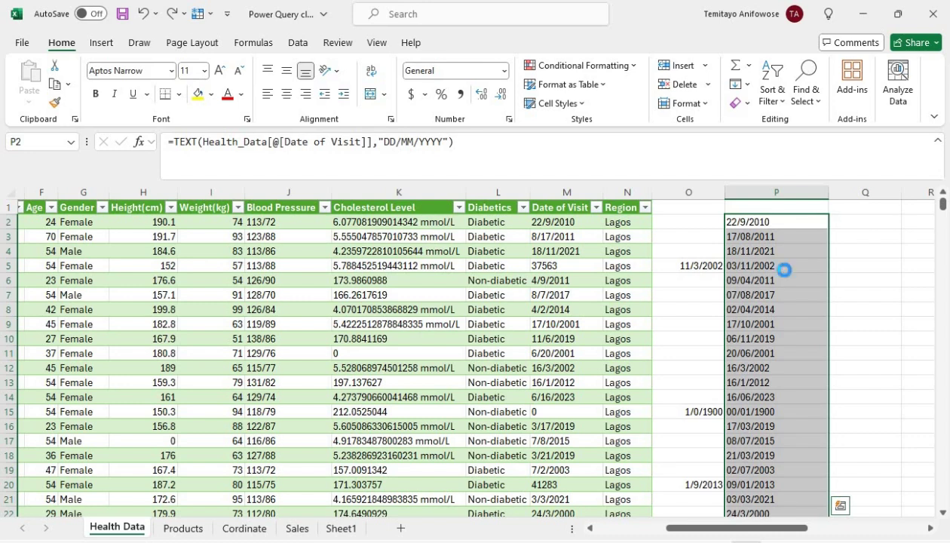
Step: Insert an empty column O directly beside the table's Region column
key("shift+BackSpace")
right_click(683, 193)
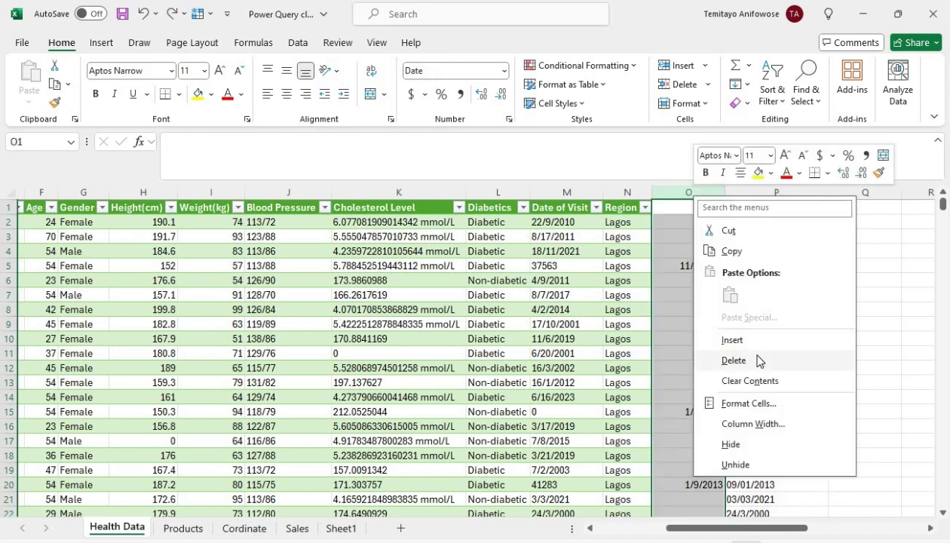
left_click(734, 339)
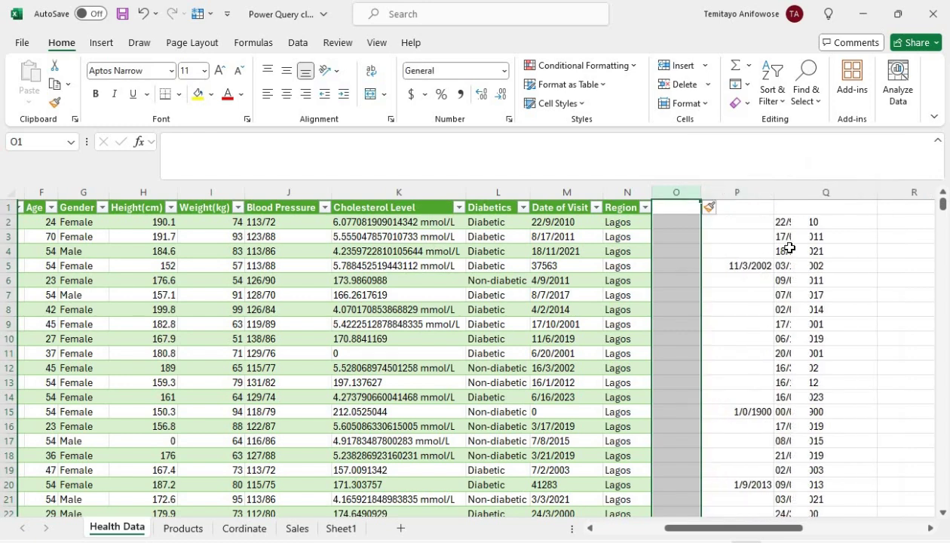
Step: Copy the date formula from Q2 into O2 as a new fitted table column, and clear the leftover dates in columns P and Q
left_click(814, 223)
key("ctrl+c")
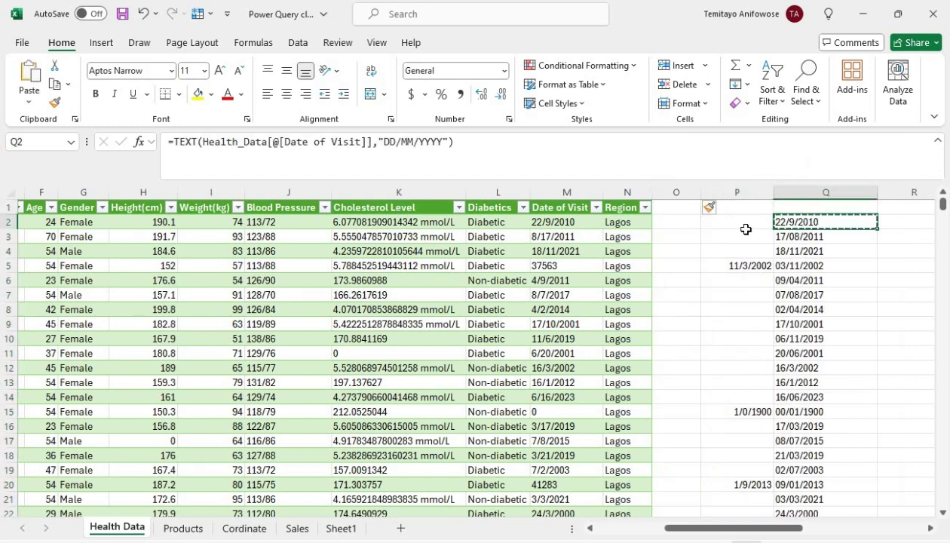
left_click(676, 224)
key("ctrl+v")
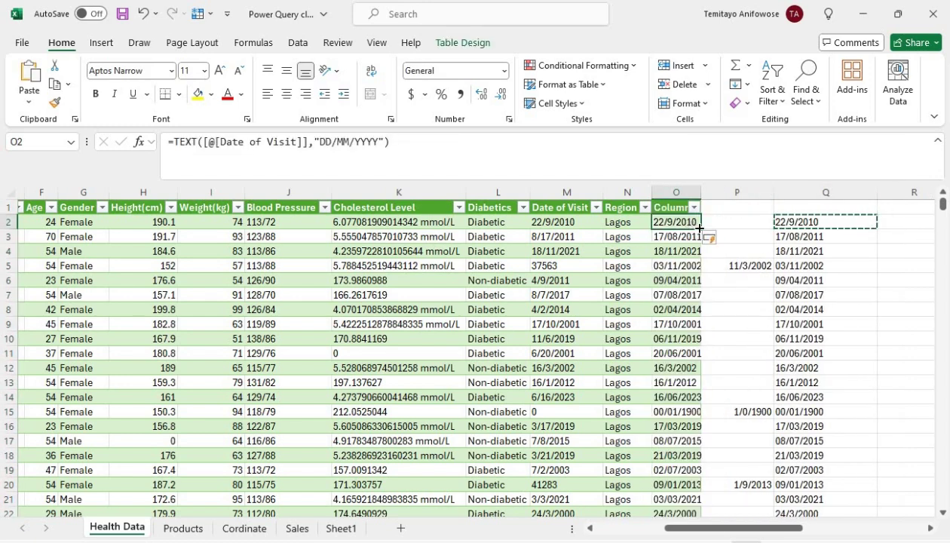
double_click(700, 190)
left_click_drag(772, 193, 813, 192)
key("Delete")
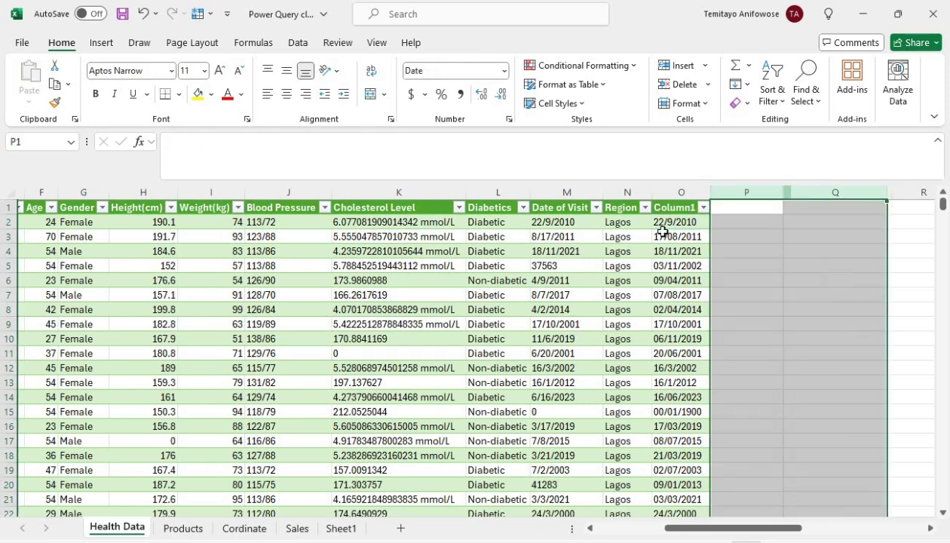
Step: Try to delete the Date of Visit column, and undo the deletion
left_click(562, 191)
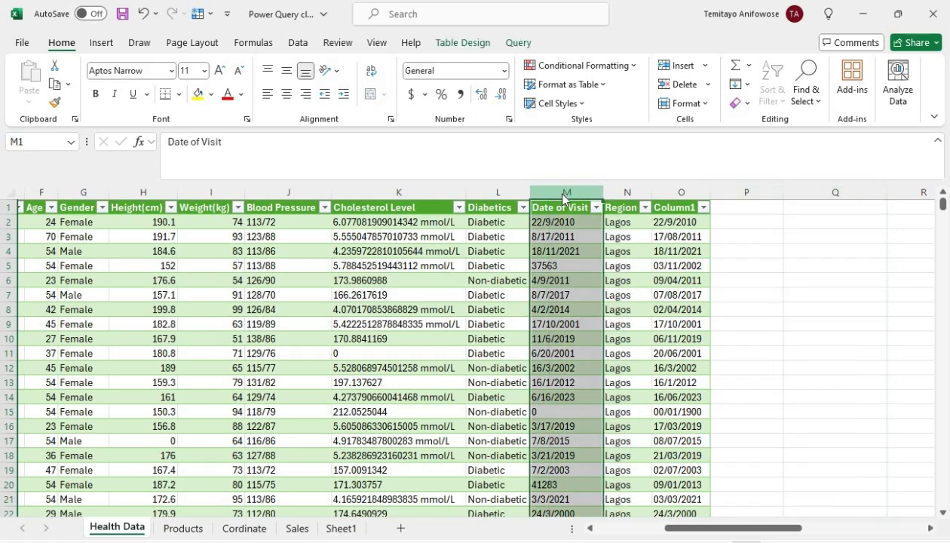
right_click(566, 196)
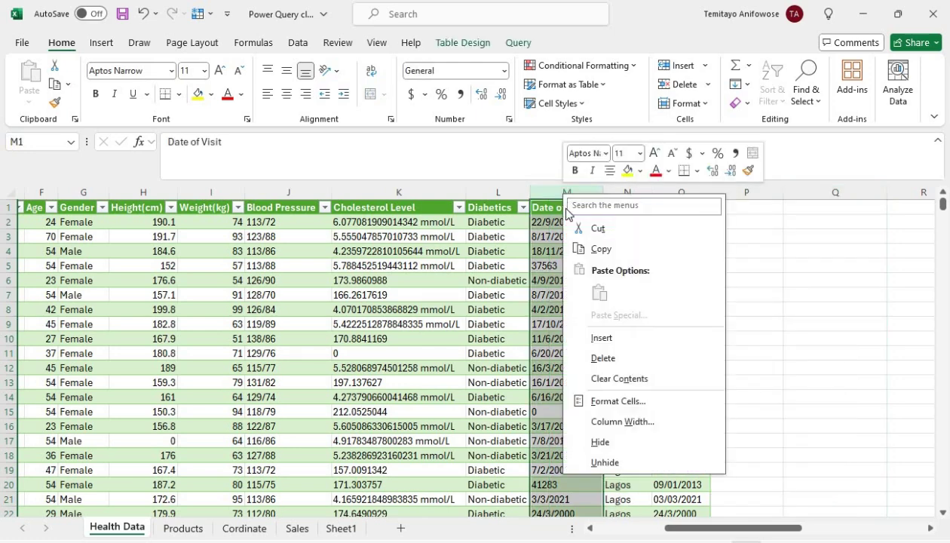
left_click(597, 359)
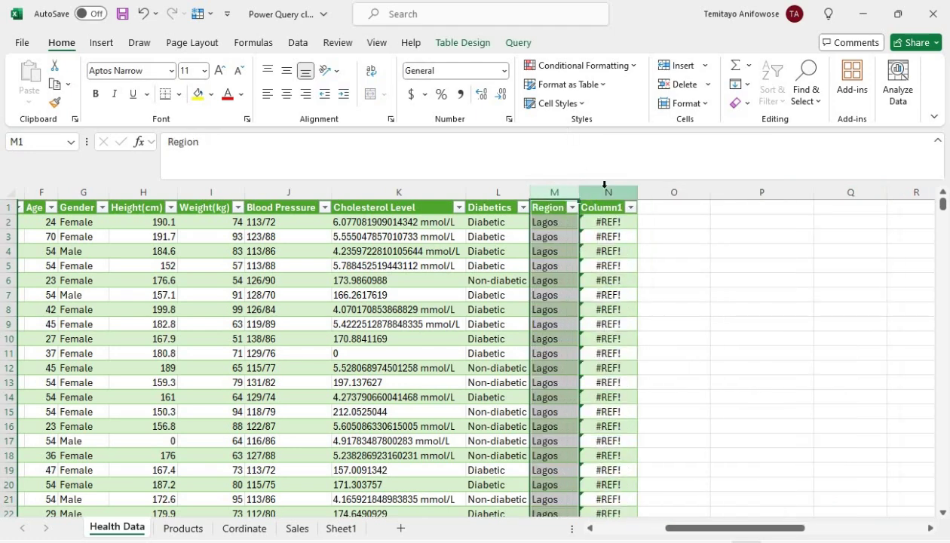
key("ctrl+z")
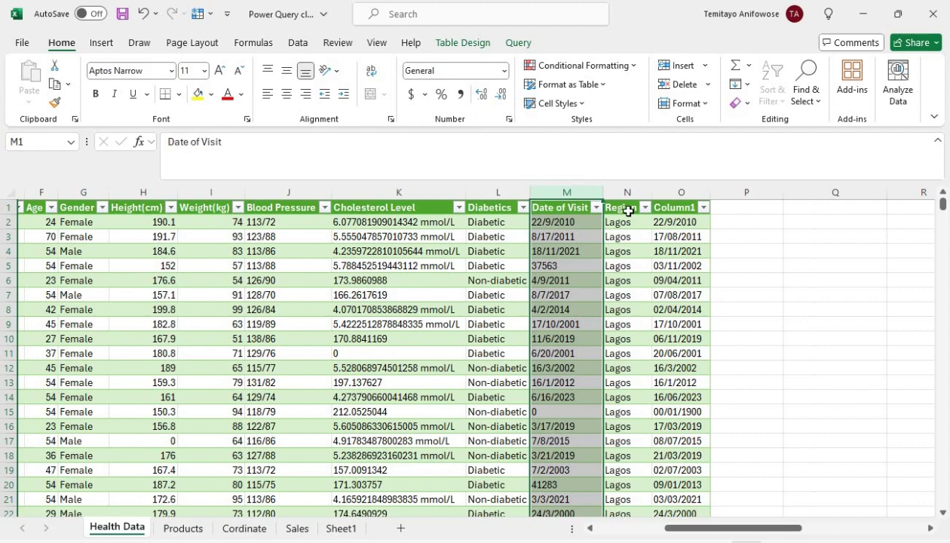
Step: Try to paste the whole Column1 column as values over the Date of Visit column
left_click(673, 193)
key("ctrl+c")
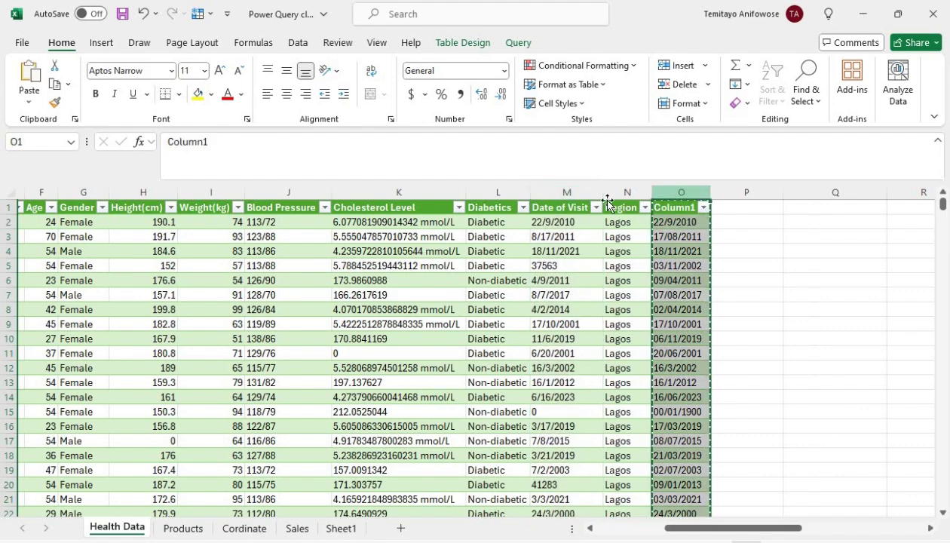
left_click(567, 192)
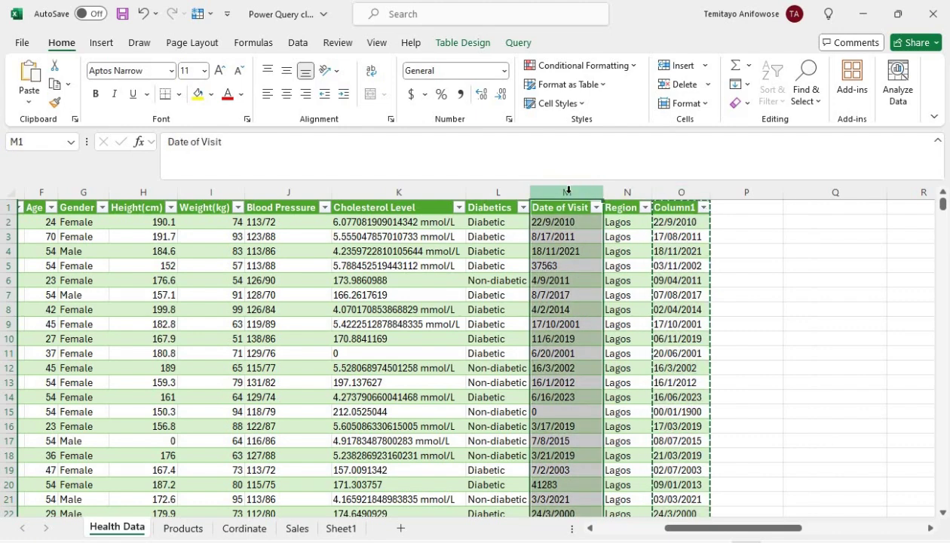
right_click(570, 197)
key("ctrl+alt+v")
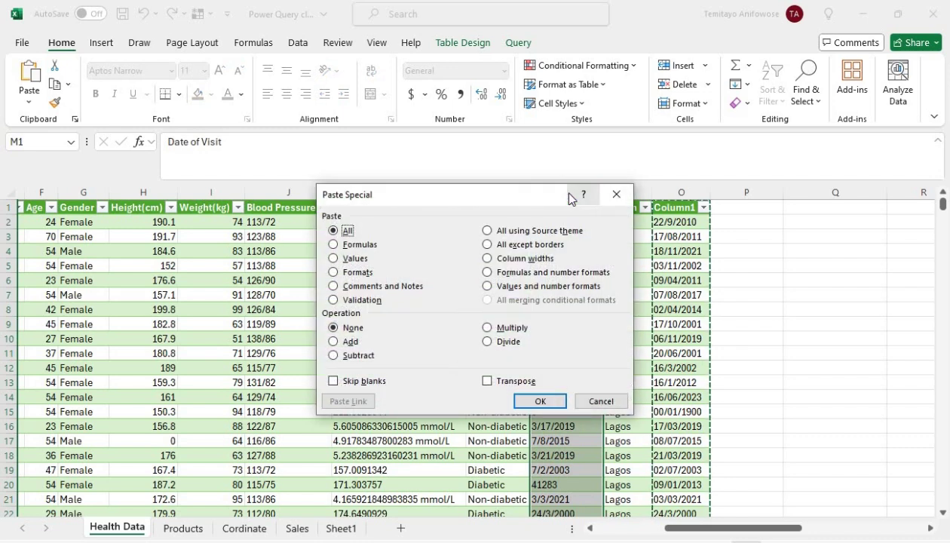
key("v")
key("Return")
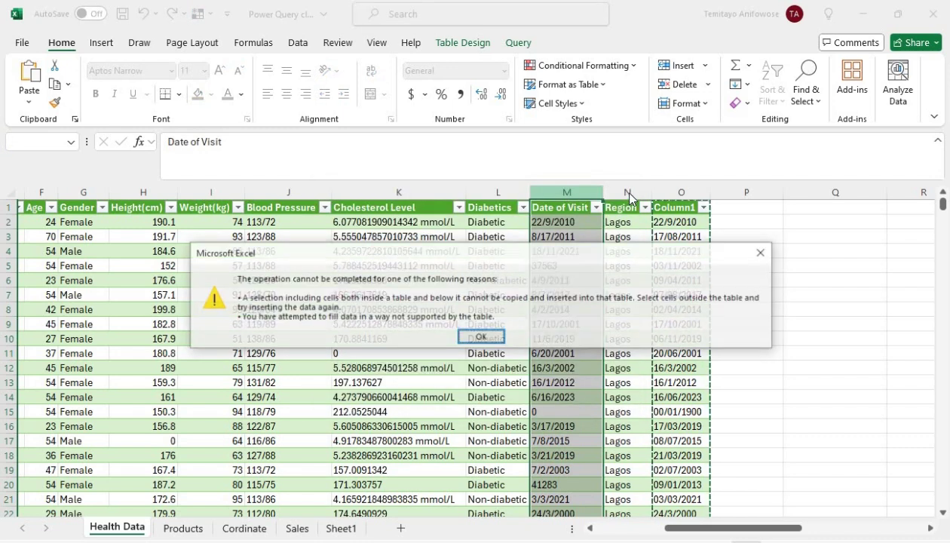
left_click(476, 338)
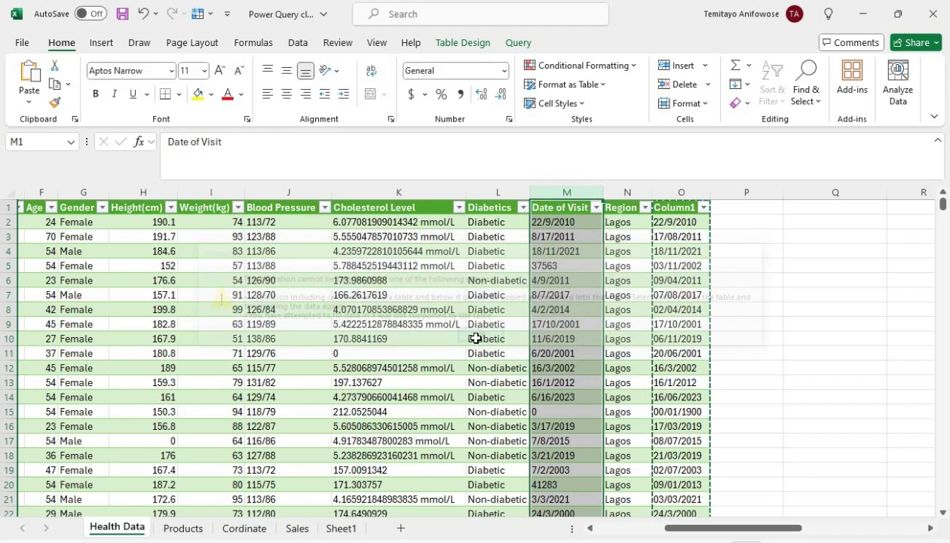
Step: Delete the Column1 column from the table, and undo the deletion to restore it
left_click(681, 191)
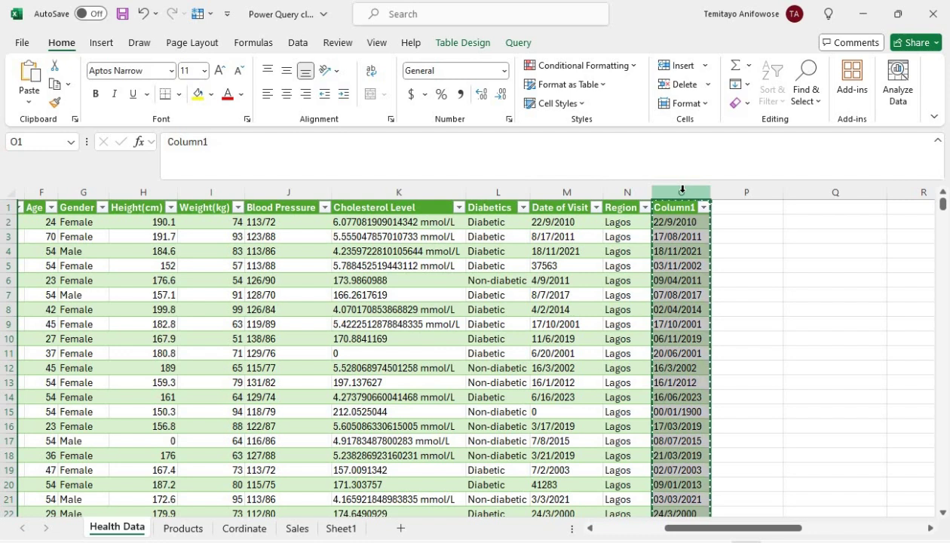
key("ctrl+minus")
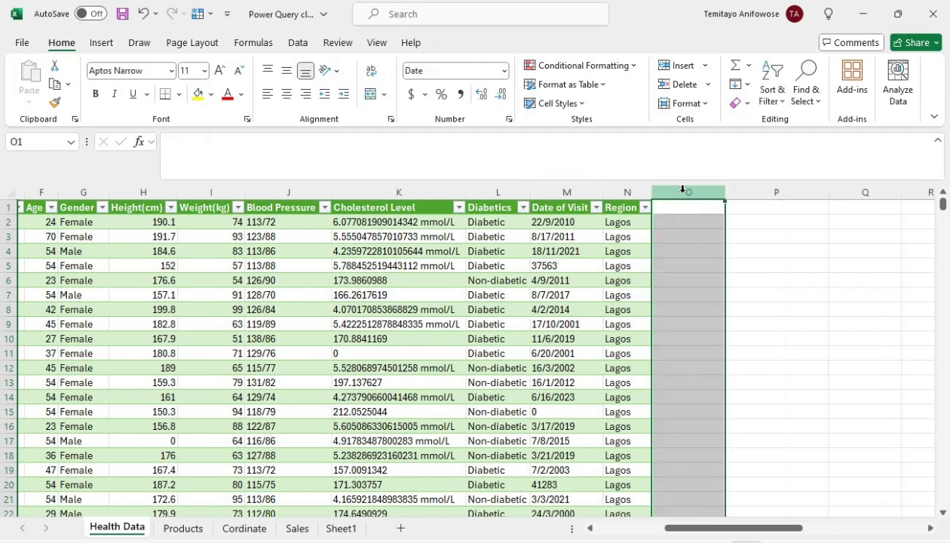
left_click(558, 282)
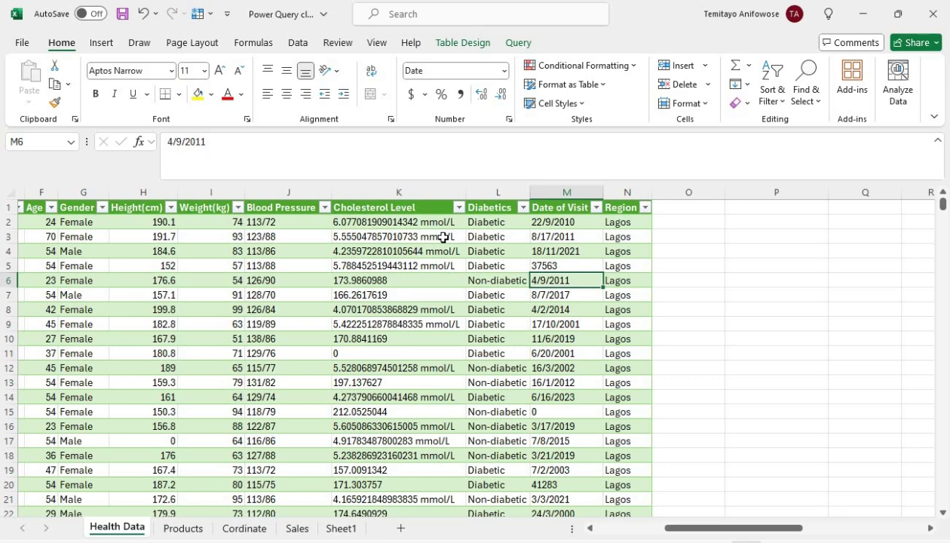
key("ctrl+z")
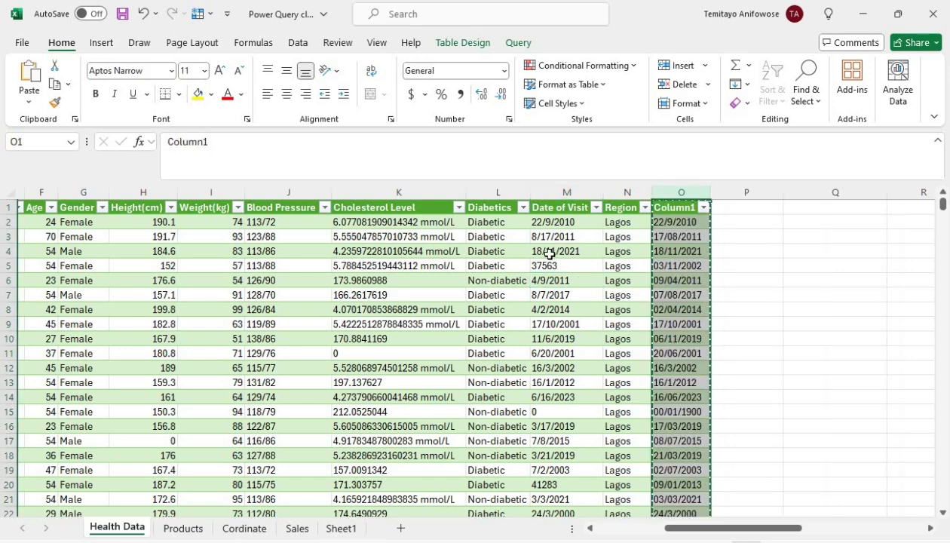
Step: Try again to delete the original Date of Visit column while keeping Column1, and undo the deletion
left_click(572, 192)
right_click(571, 192)
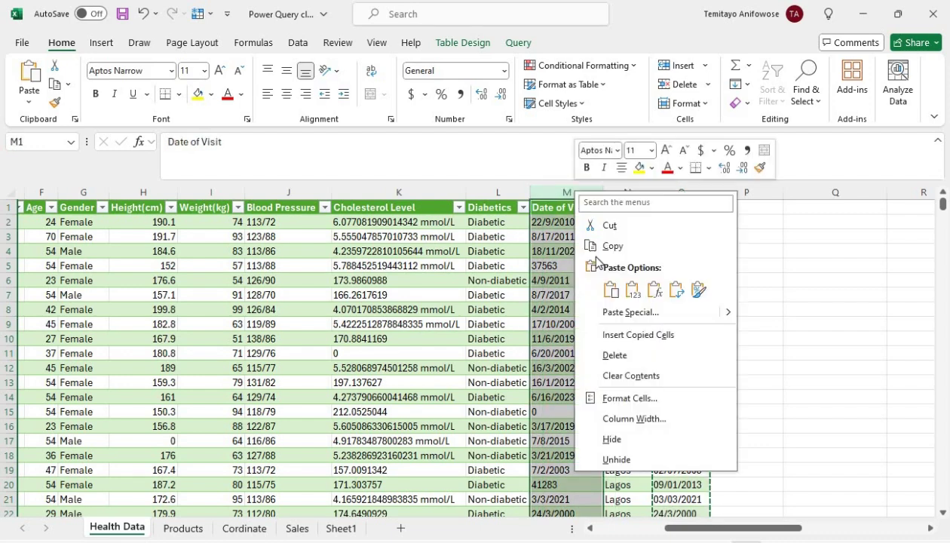
left_click(626, 354)
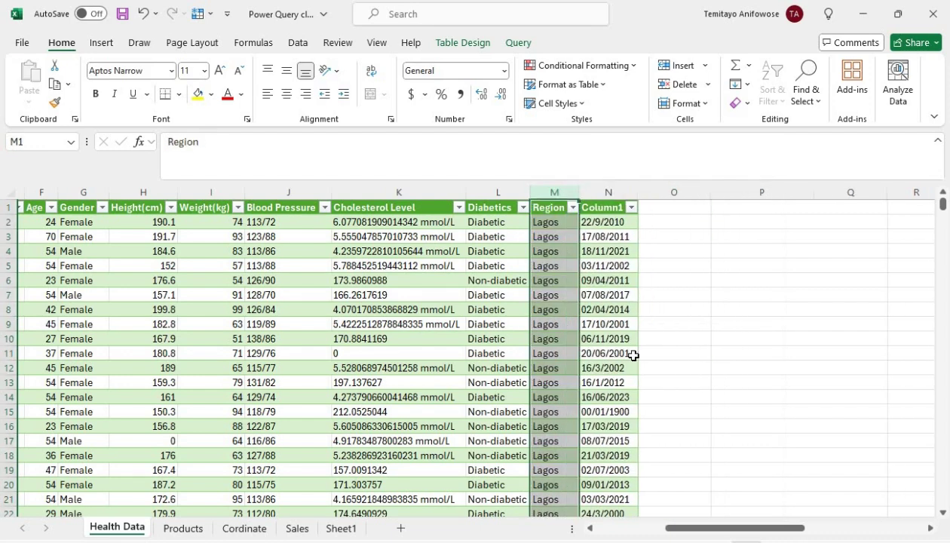
key("ctrl+z")
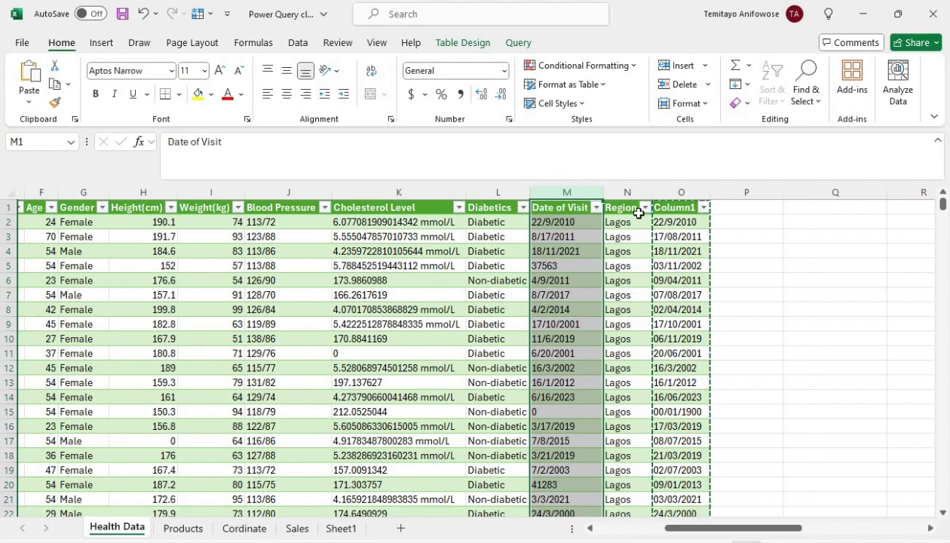
Step: Paste the copied Column1 dates as values only into the empty column P beside the table
left_click(679, 194)
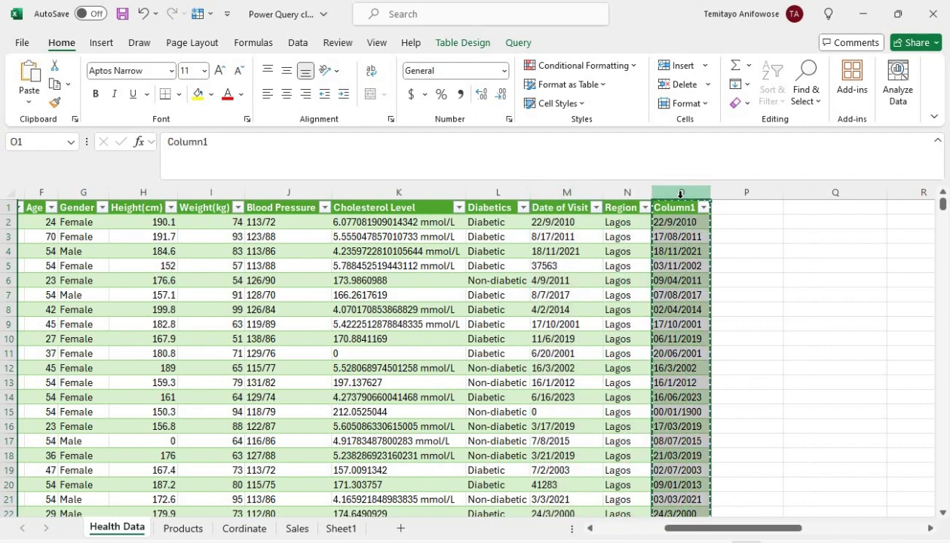
left_click(750, 192)
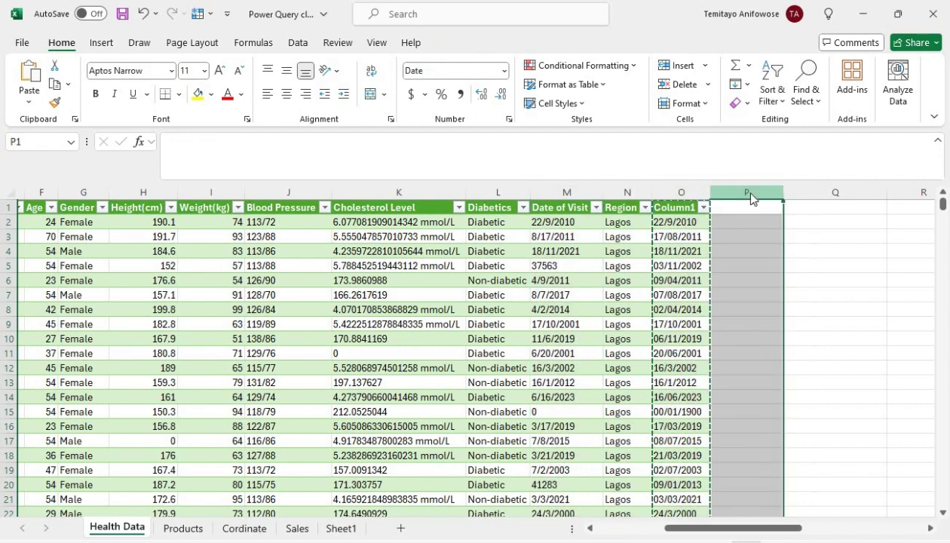
key("ctrl+alt+v")
left_click(362, 260)
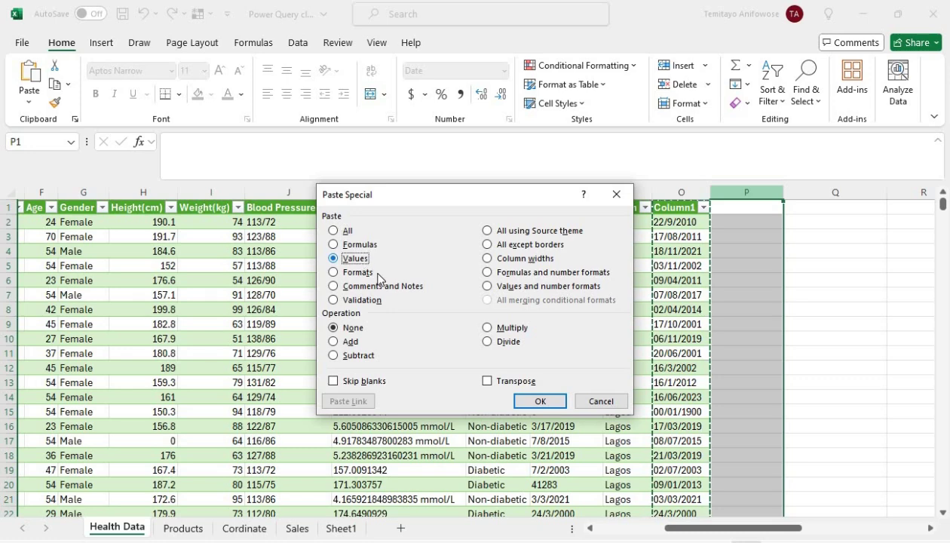
left_click(548, 400)
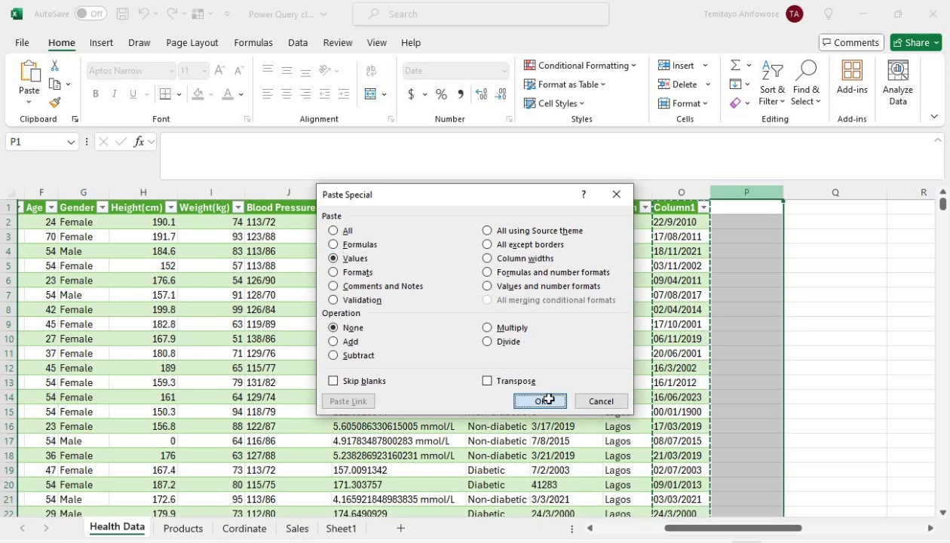
left_click(676, 196)
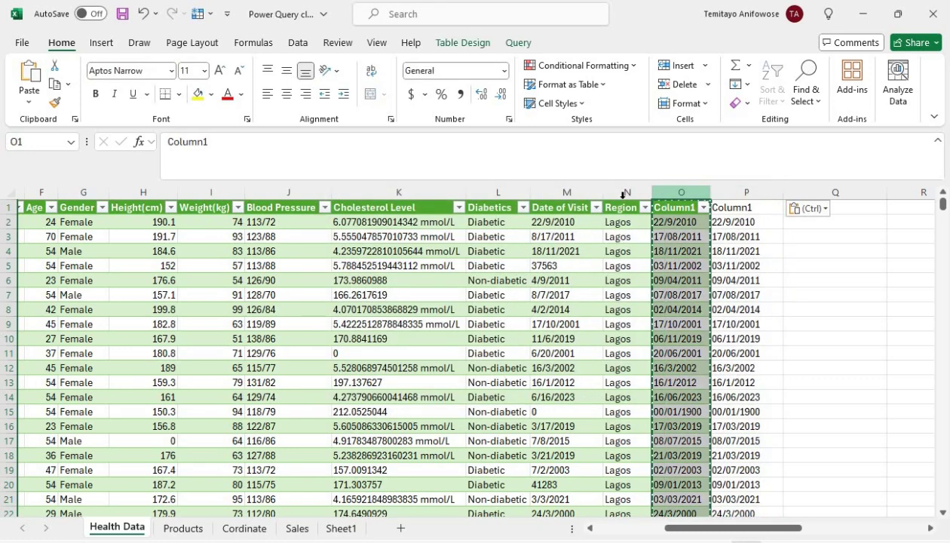
left_click(555, 193)
right_click(557, 197)
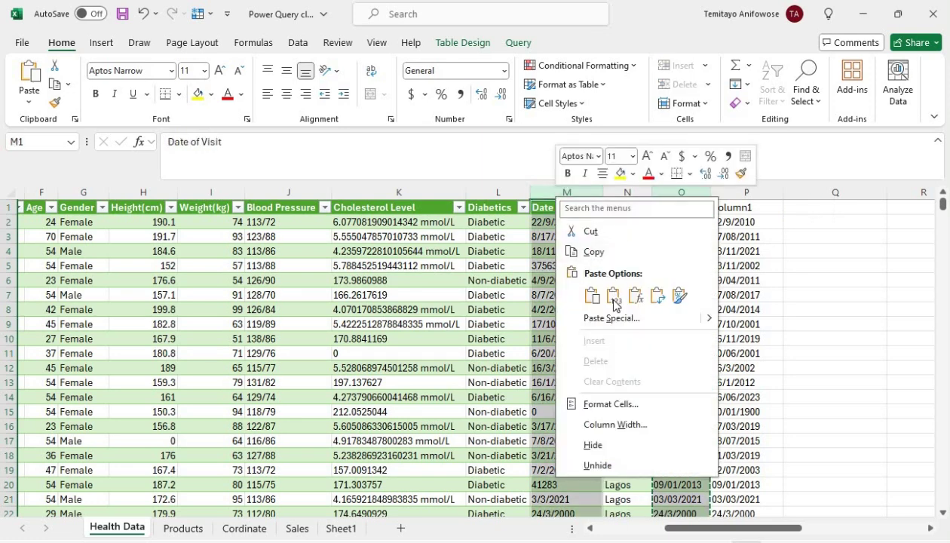
key("Escape")
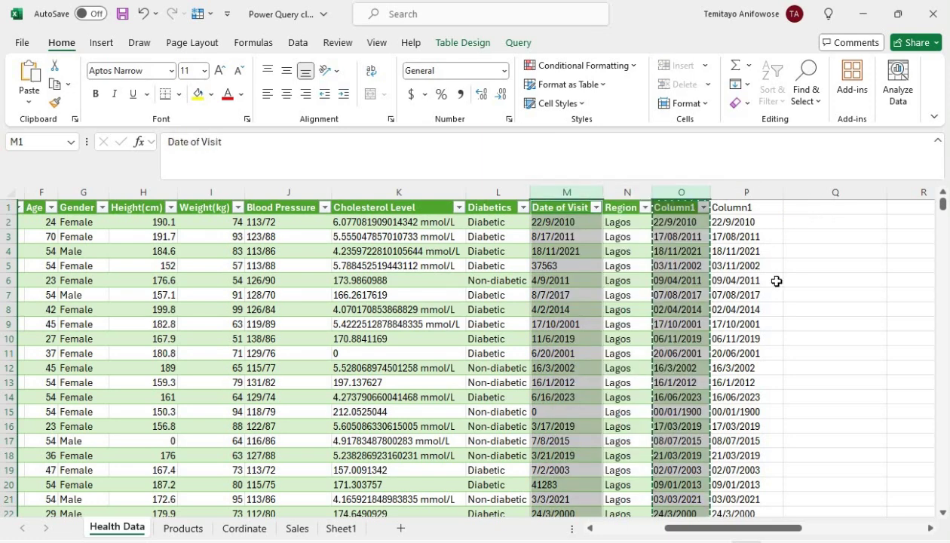
Step: Delete the table's formula-based Column1 and the original Date of Visit column, keeping the pasted date values
left_click(676, 193)
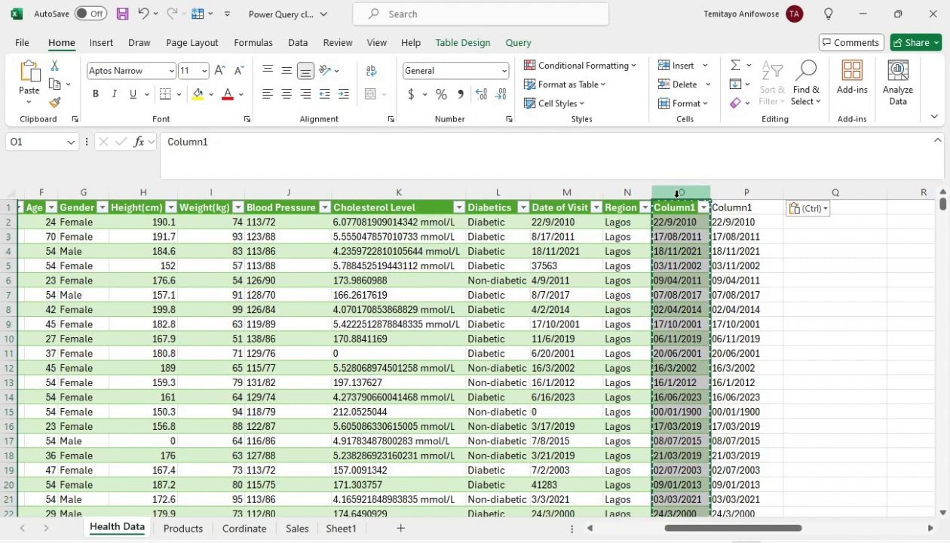
key("ctrl+minus")
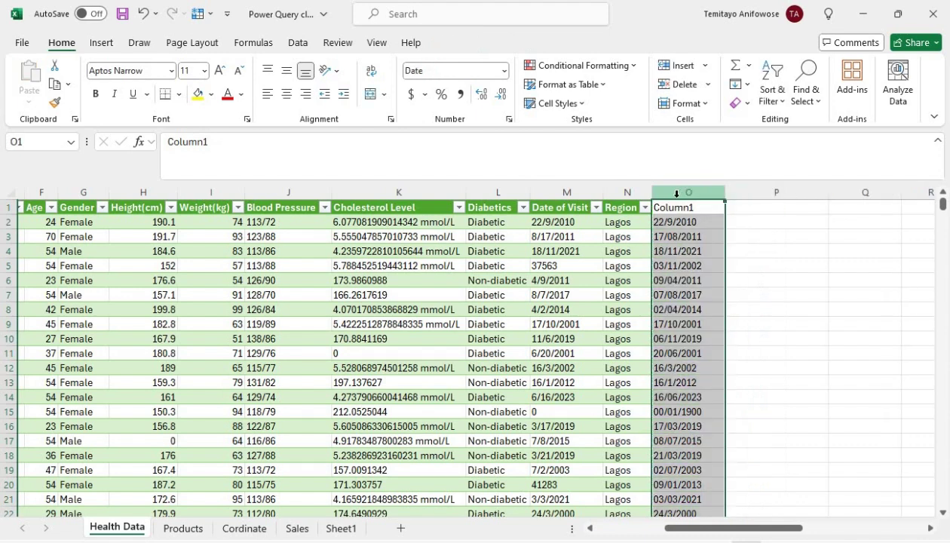
left_click(558, 192)
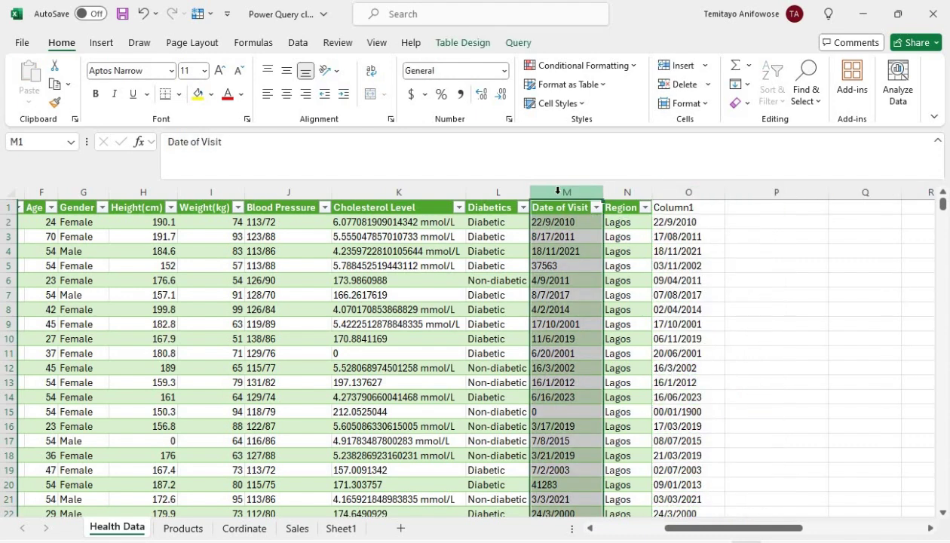
key("ctrl+minus")
Step: Check that the pasted dates reach the last data row, and rename their Column1 header as Date
left_click(599, 209)
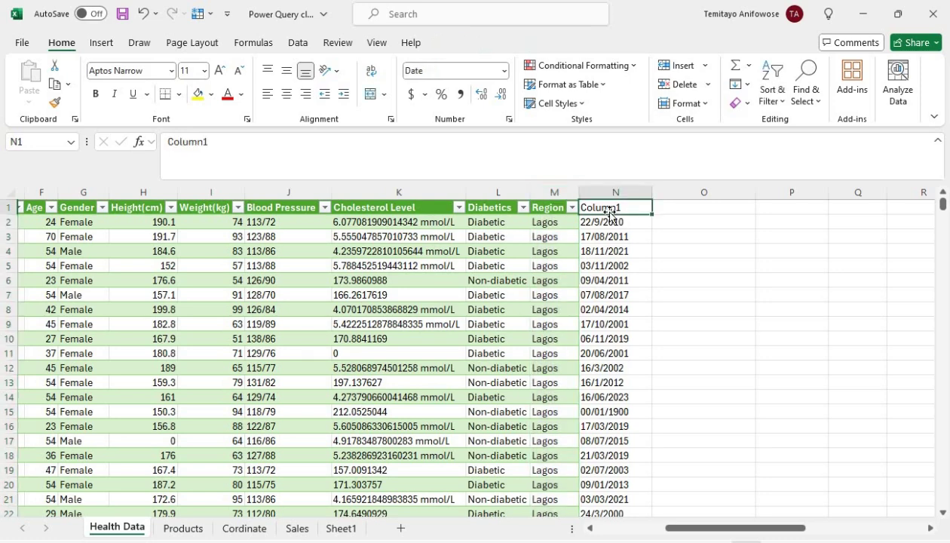
key("ctrl+Down")
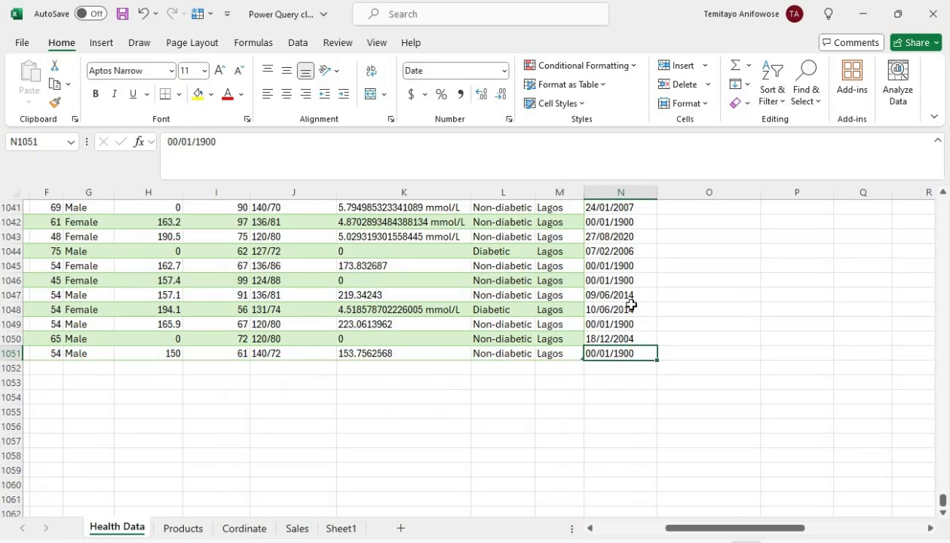
key("ctrl+Up")
double_click(621, 207)
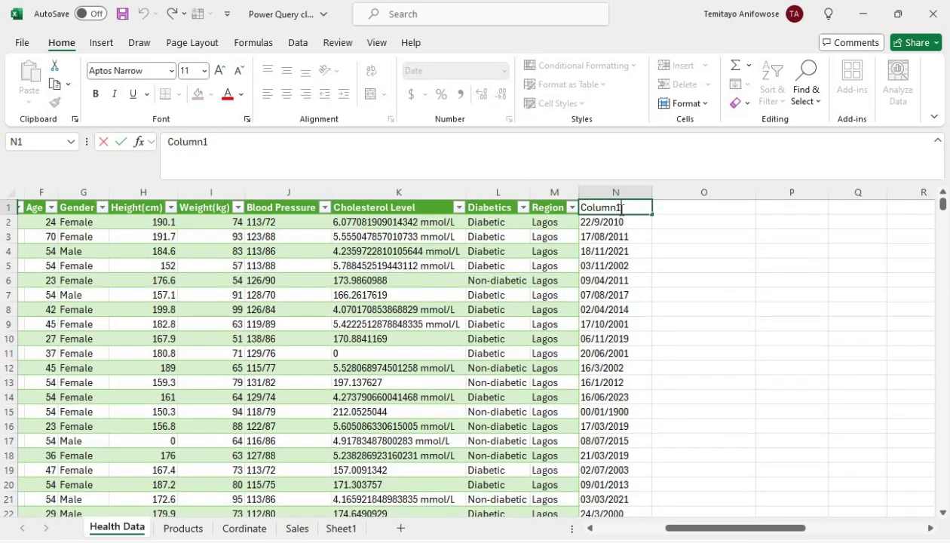
double_click(622, 208)
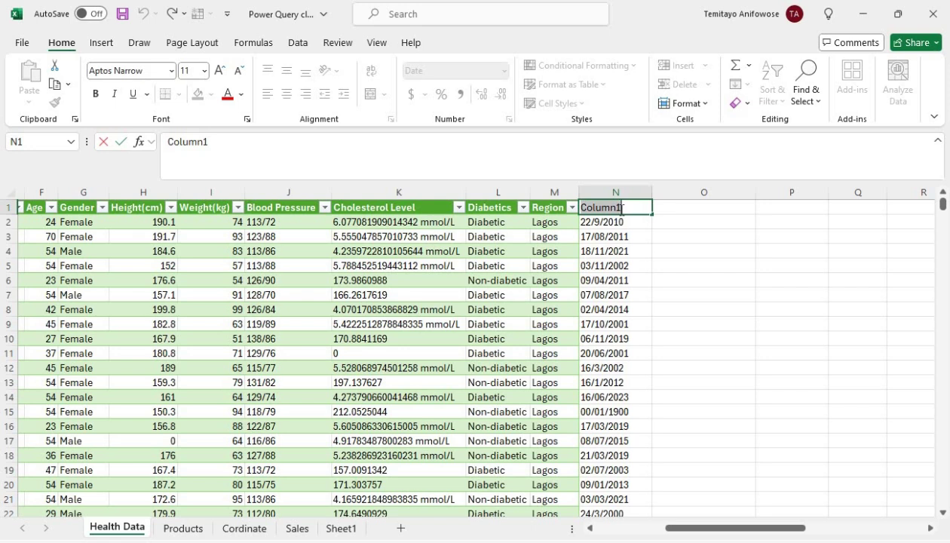
type("Date")
key("Return")
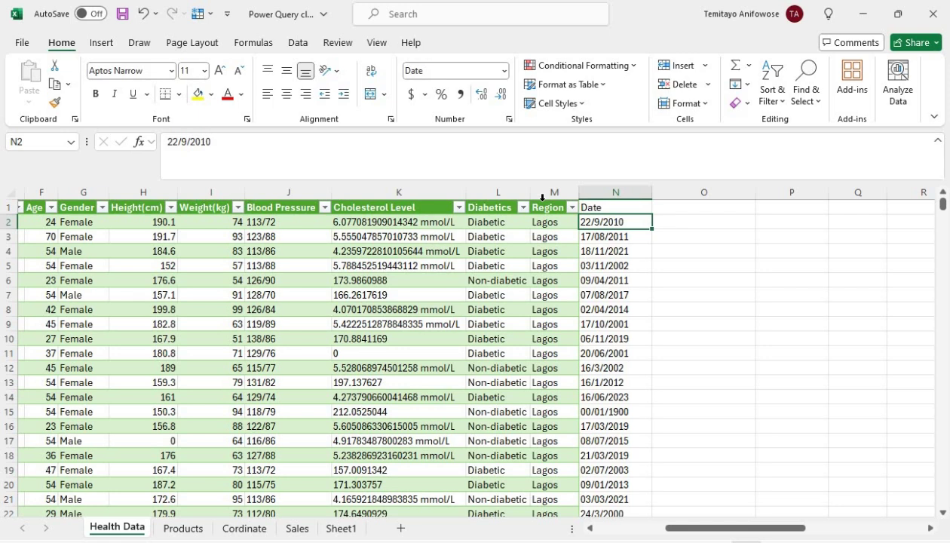
Step: Copy the entire Health Data sheet and paste it as values only into Sheet1, starting at cell A1
left_click(440, 265)
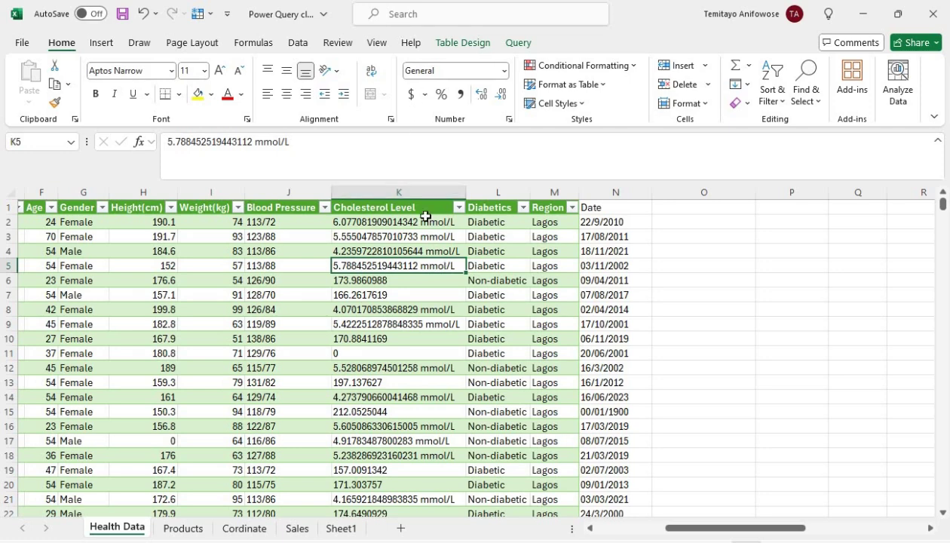
key("ctrl+a")
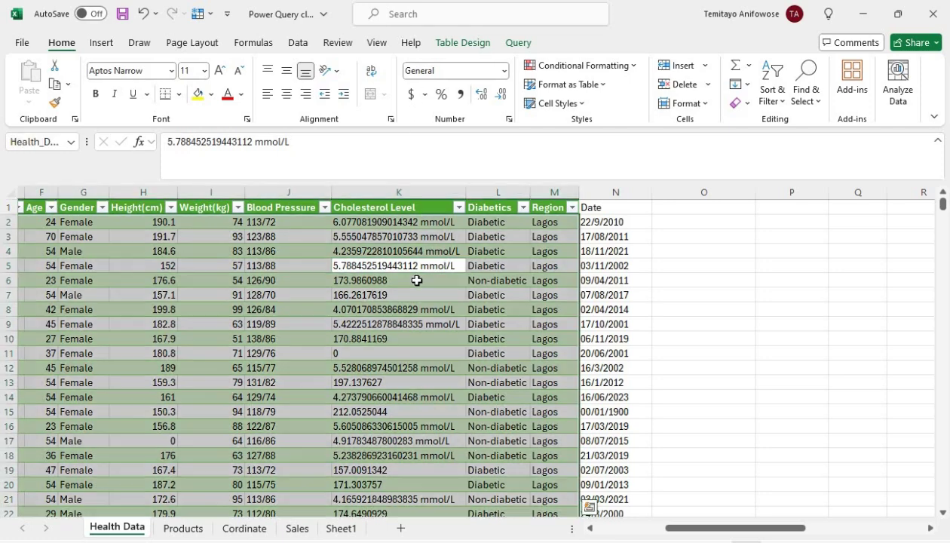
key("ctrl+a")
key("ctrl+a")
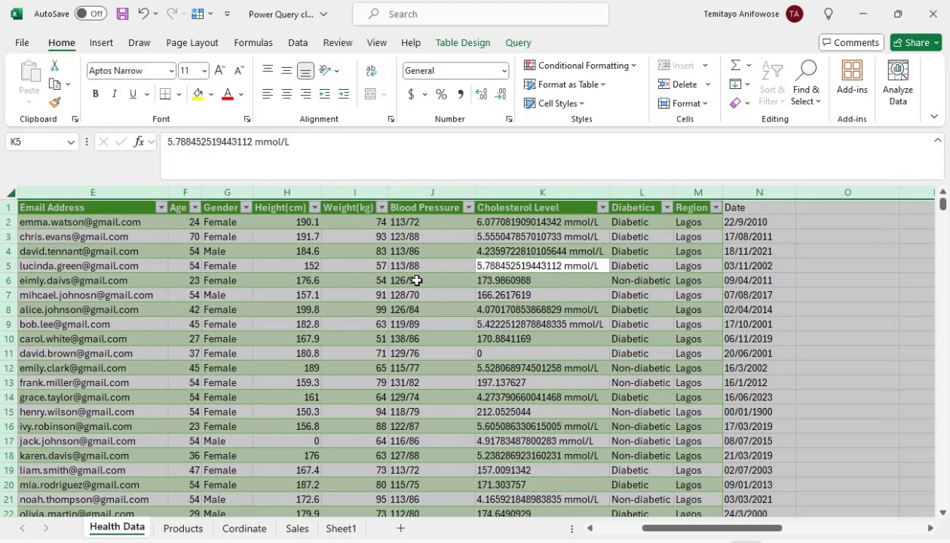
key("ctrl+c")
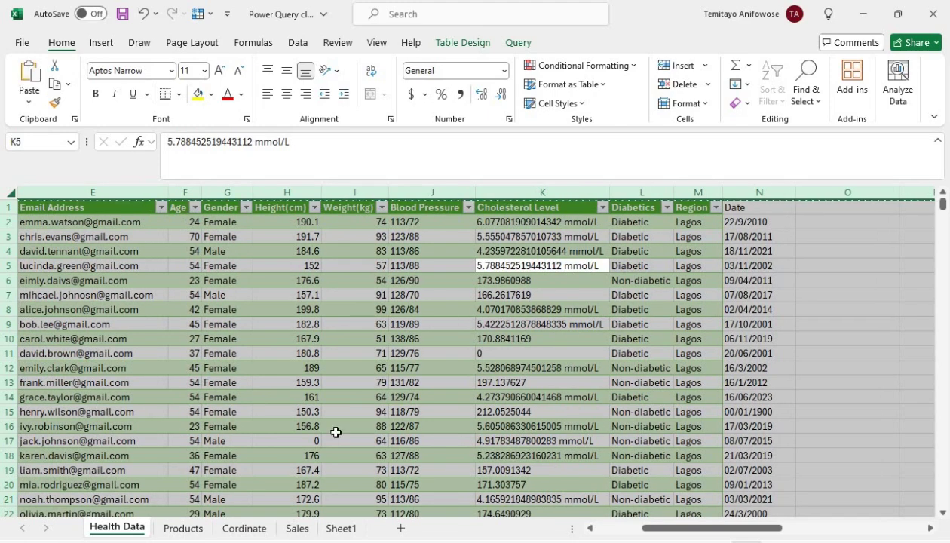
left_click(341, 528)
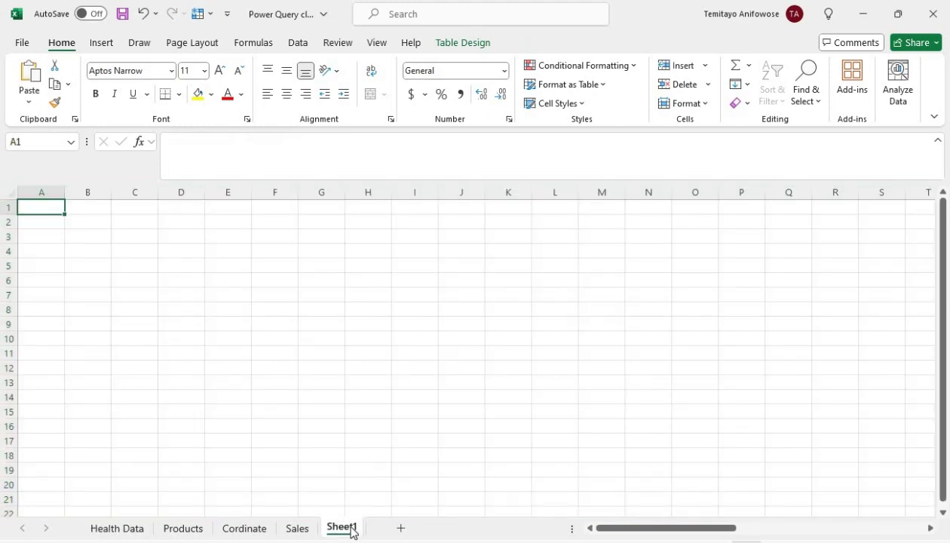
right_click(55, 205)
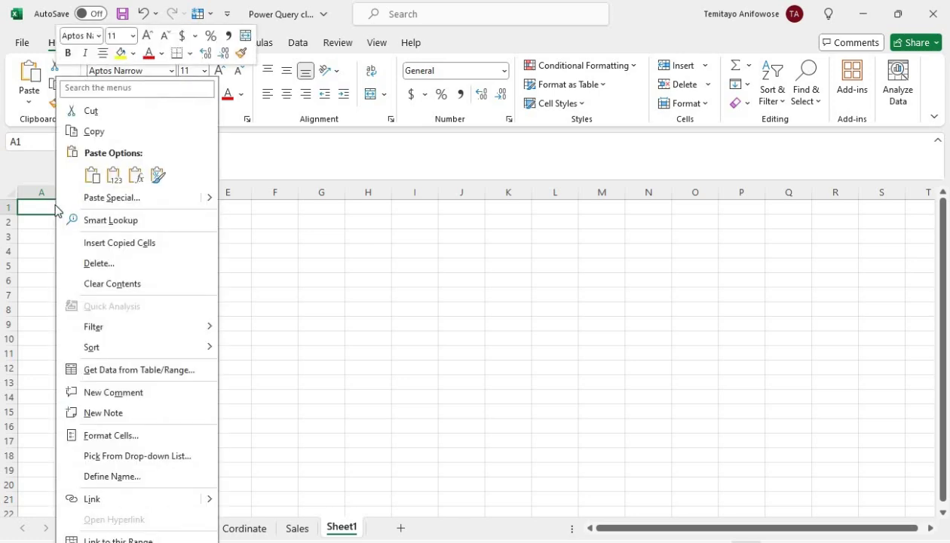
left_click(114, 178)
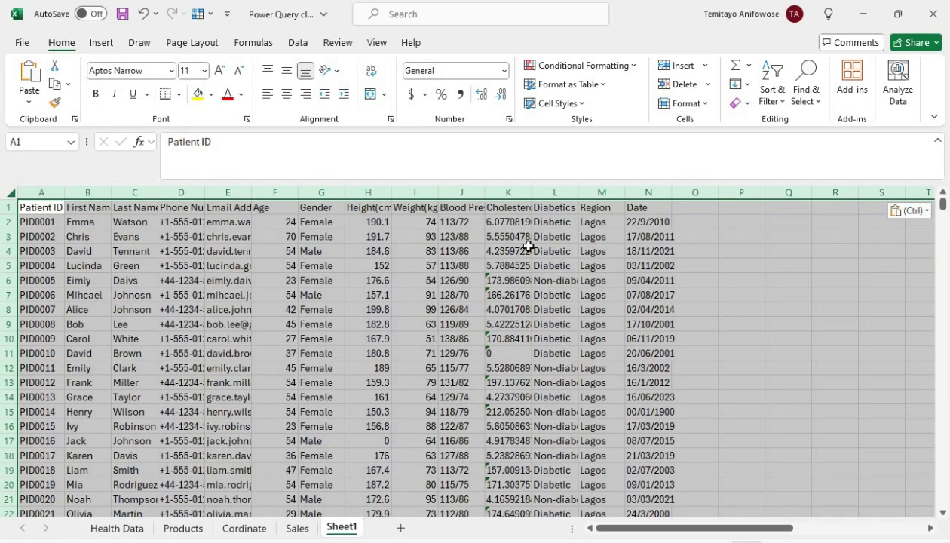
Step: AutoFit the column widths of all pasted data in Sheet1, and widen the Age column further
left_click(399, 235)
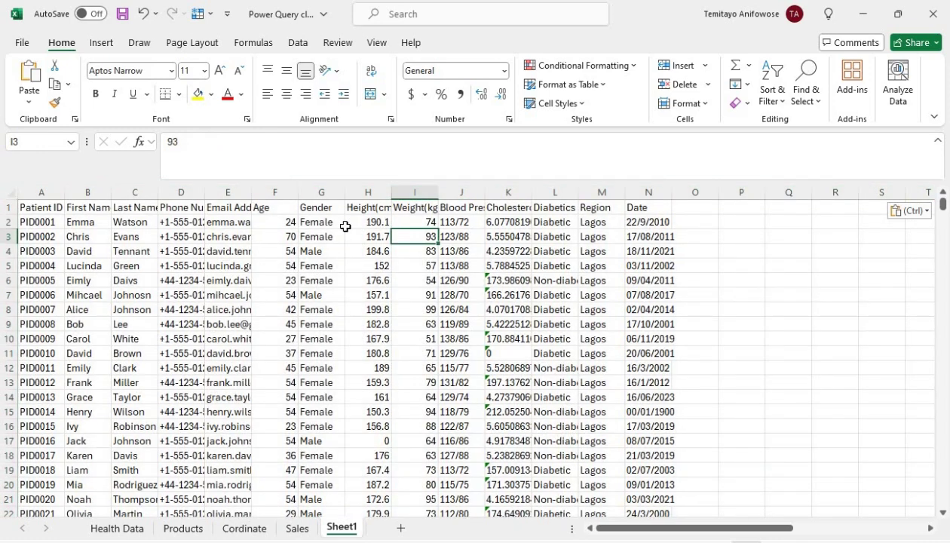
key("ctrl+a")
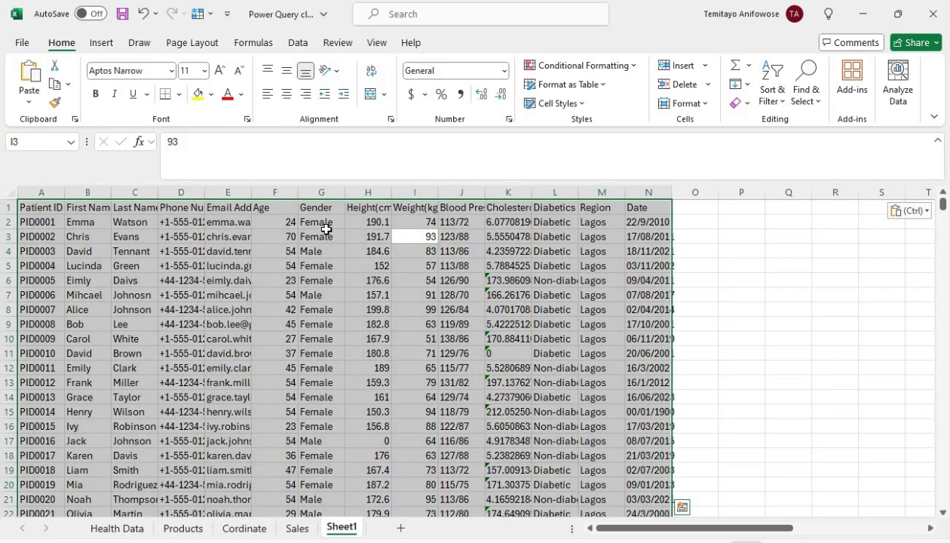
key("alt")
key("h")
key("o")
key("i")
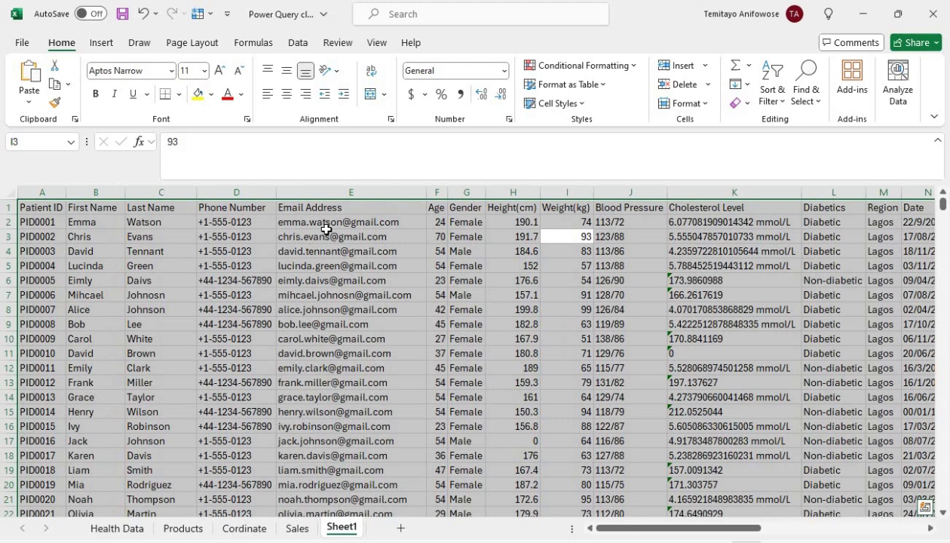
left_click(386, 277)
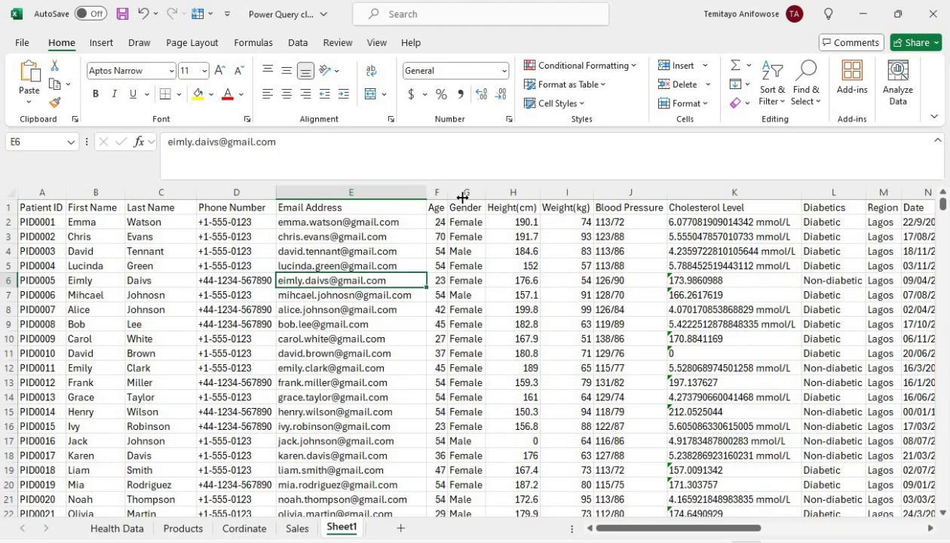
left_click_drag(462, 197, 482, 200)
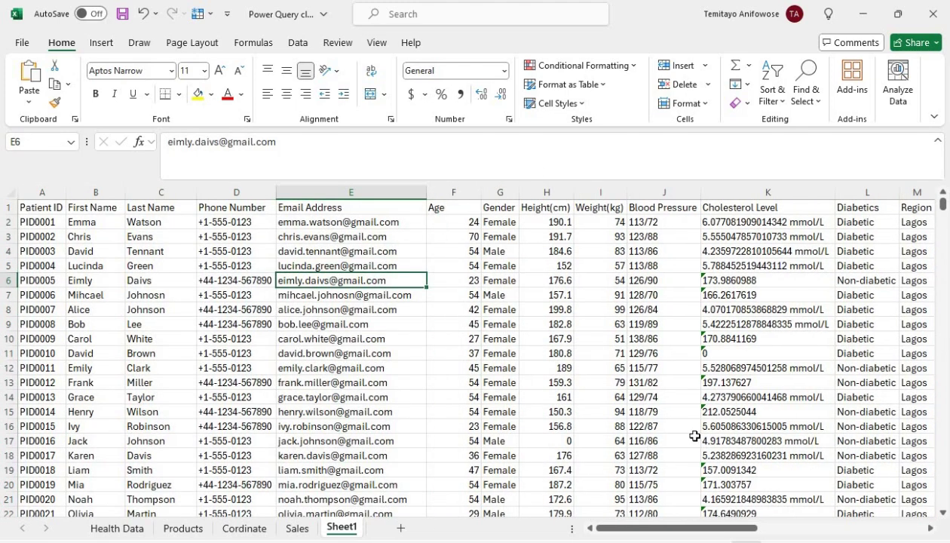
Step: Select the whole Cholesterol Level column in Sheet1
left_click(766, 190)
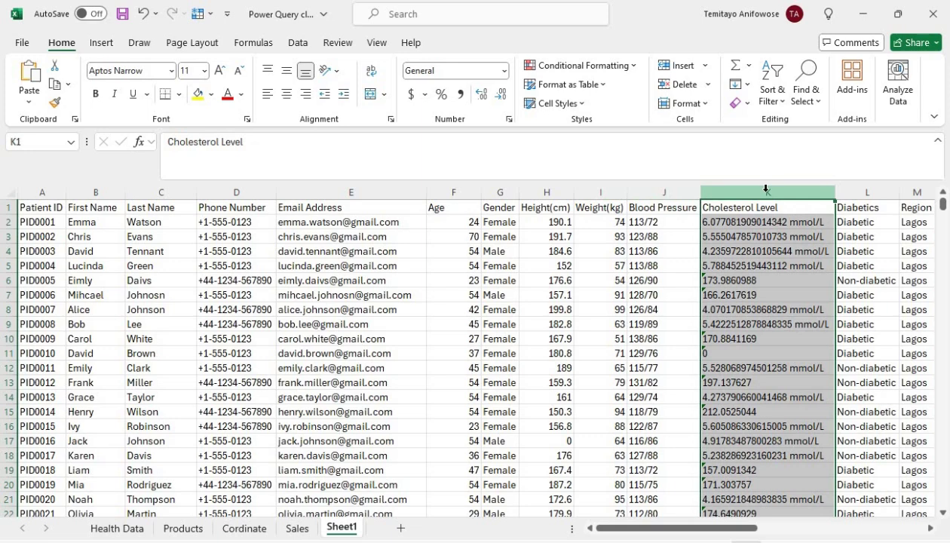